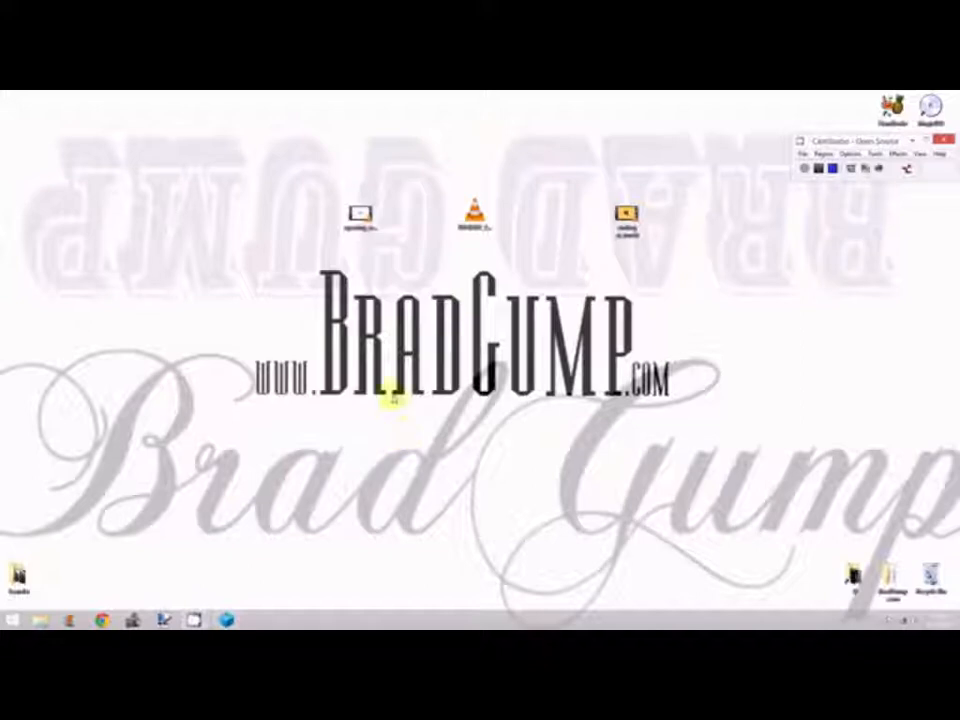
{"action": "left_click", "coordinate": [309, 177]}
{"action": "left_click_drag", "start_coordinate": [309, 177], "coordinate": [399, 261]}
{"action": "left_click_drag", "start_coordinate": [446, 176], "coordinate": [516, 248]}
{"action": "left_click_drag", "start_coordinate": [596, 182], "coordinate": [671, 257]}
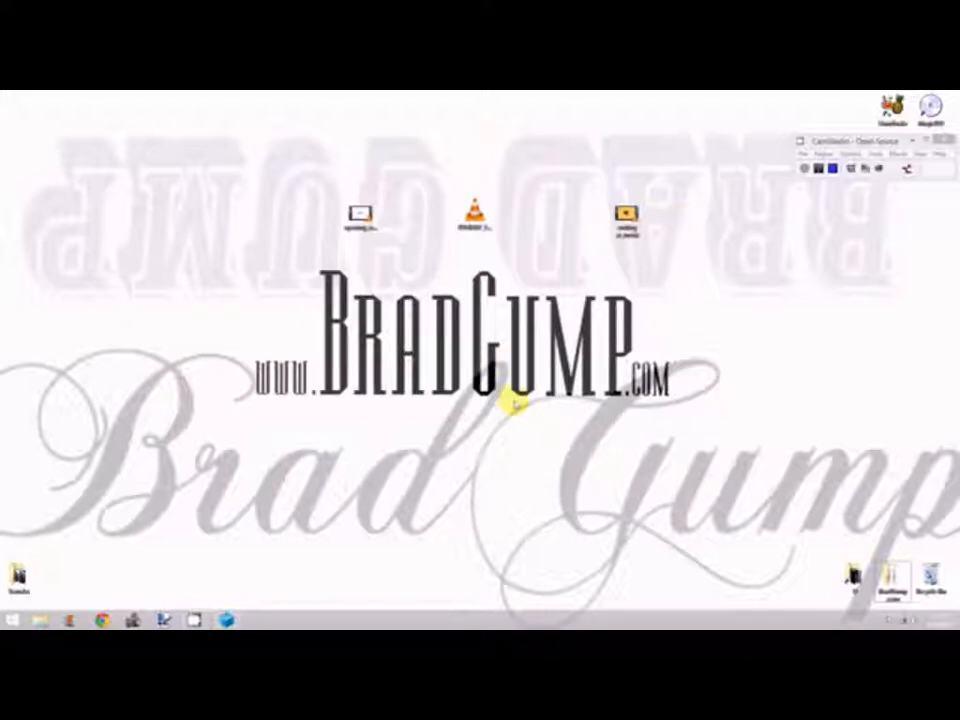
Play the opening_w_Zombie_music.avi clip from the desktop at a lowered volume, and close the player.
{"action": "double_click", "coordinate": [360, 218]}
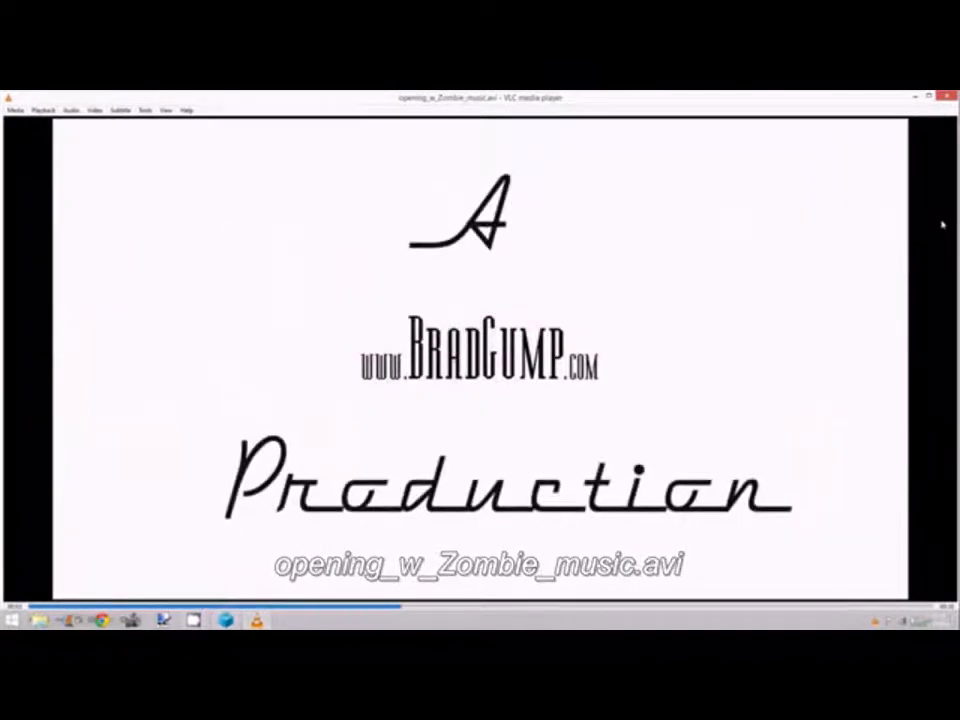
{"action": "key", "text": "XF86AudioLowerVolume"}
{"action": "key", "text": "XF86AudioLowerVolume"}
{"action": "key", "text": "XF86AudioLowerVolume"}
{"action": "key", "text": "XF86AudioLowerVolume"}
{"action": "key", "text": "XF86AudioLowerVolume"}
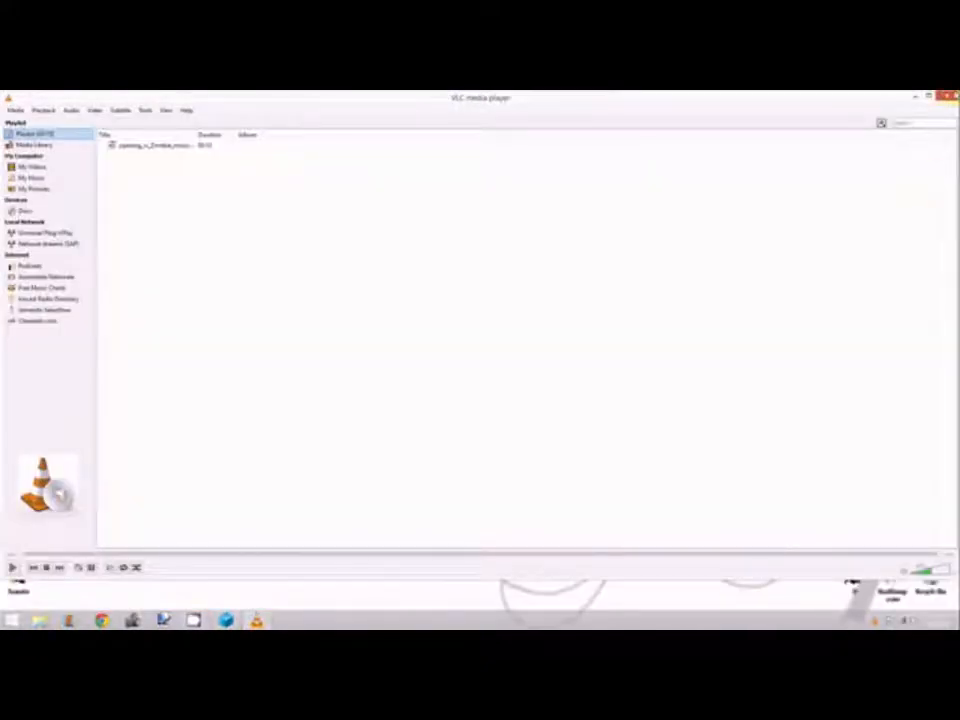
{"action": "left_click", "coordinate": [945, 97]}
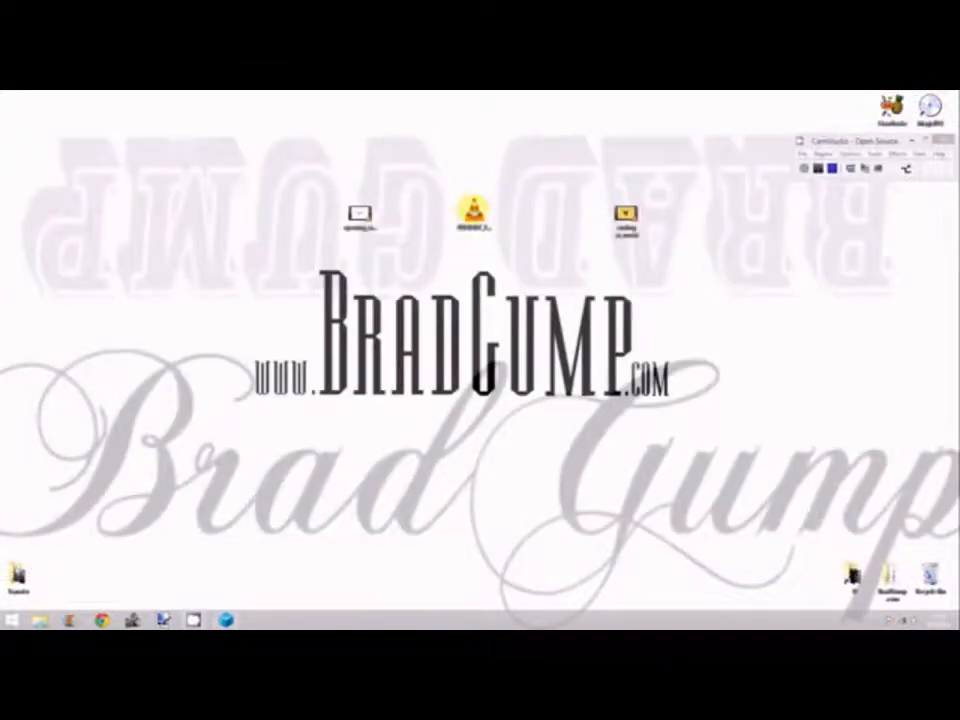
Preview the 20140407_2052_14 main recording and the ending_w_music clip from the desktop.
{"action": "double_click", "coordinate": [474, 210]}
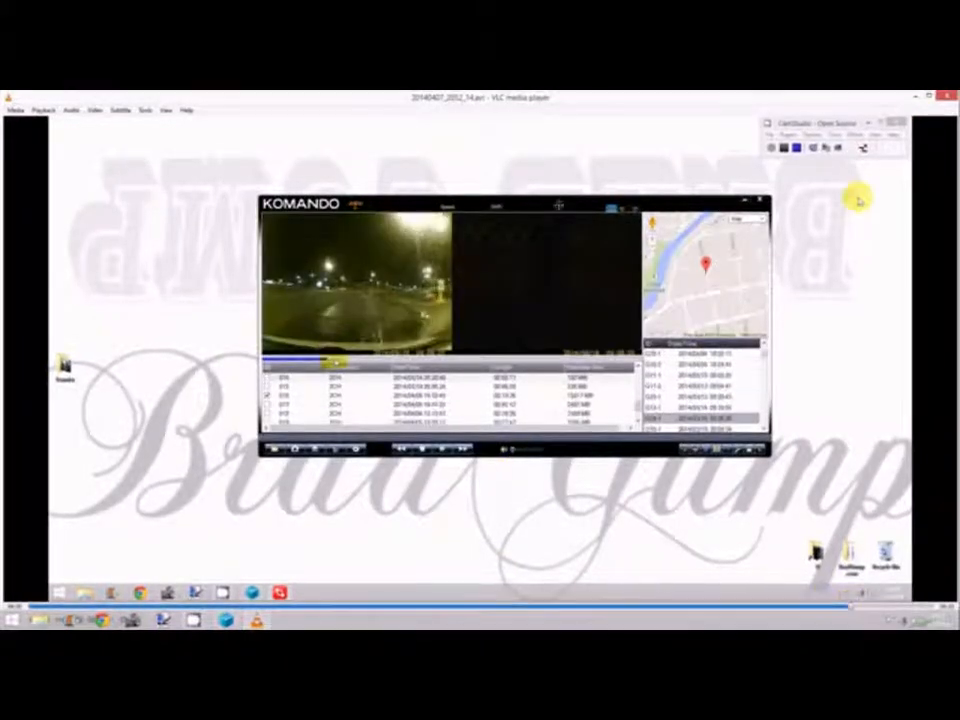
{"action": "left_click", "coordinate": [946, 96]}
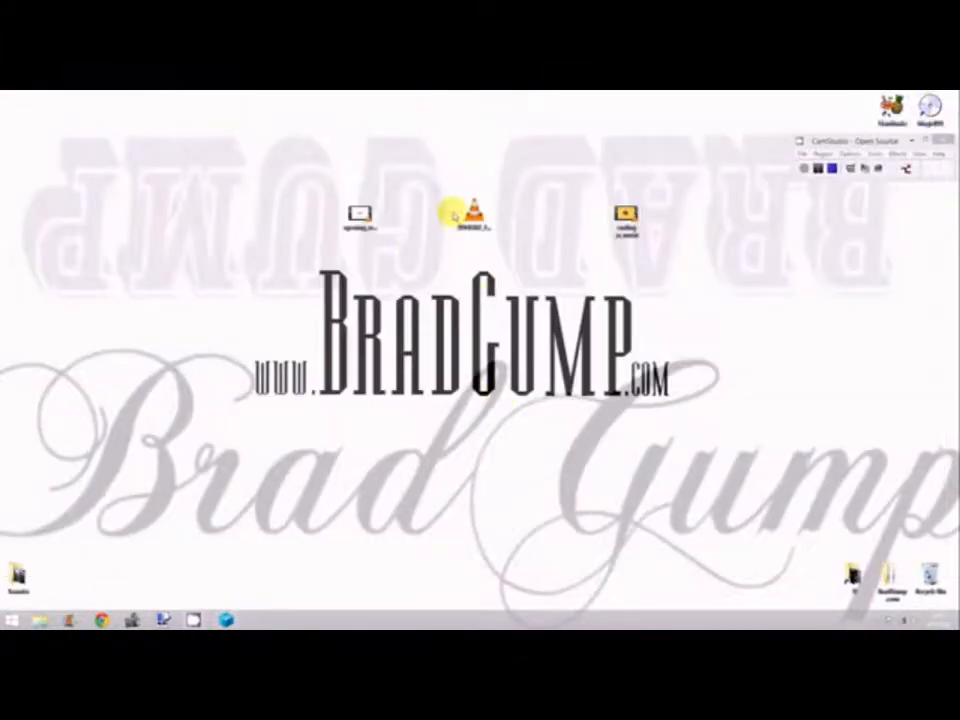
{"action": "double_click", "coordinate": [625, 214]}
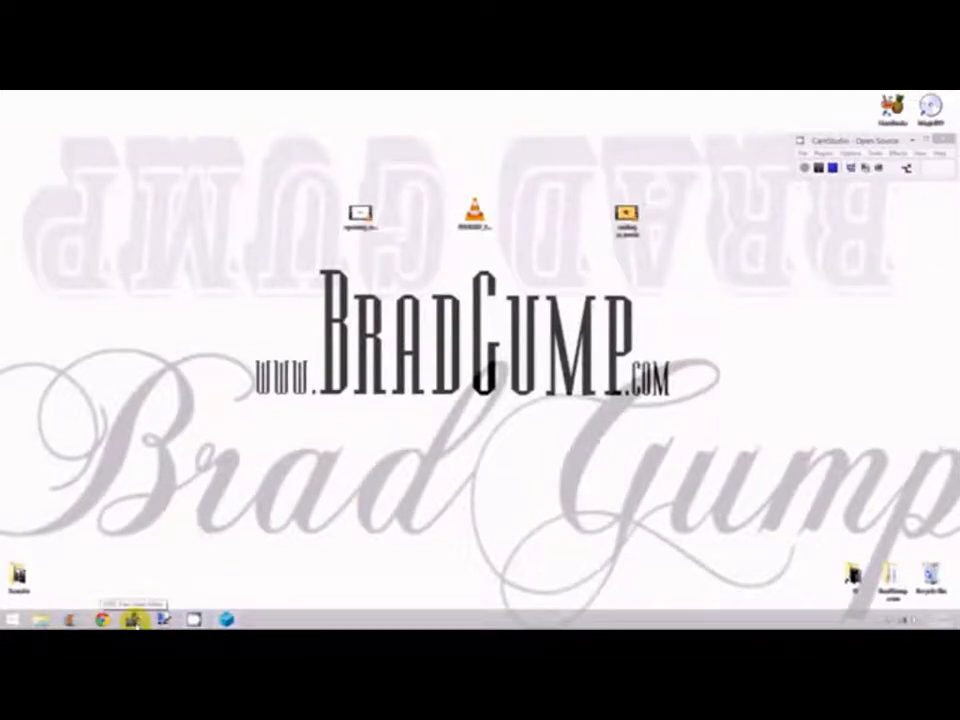
{"action": "left_click", "coordinate": [134, 621]}
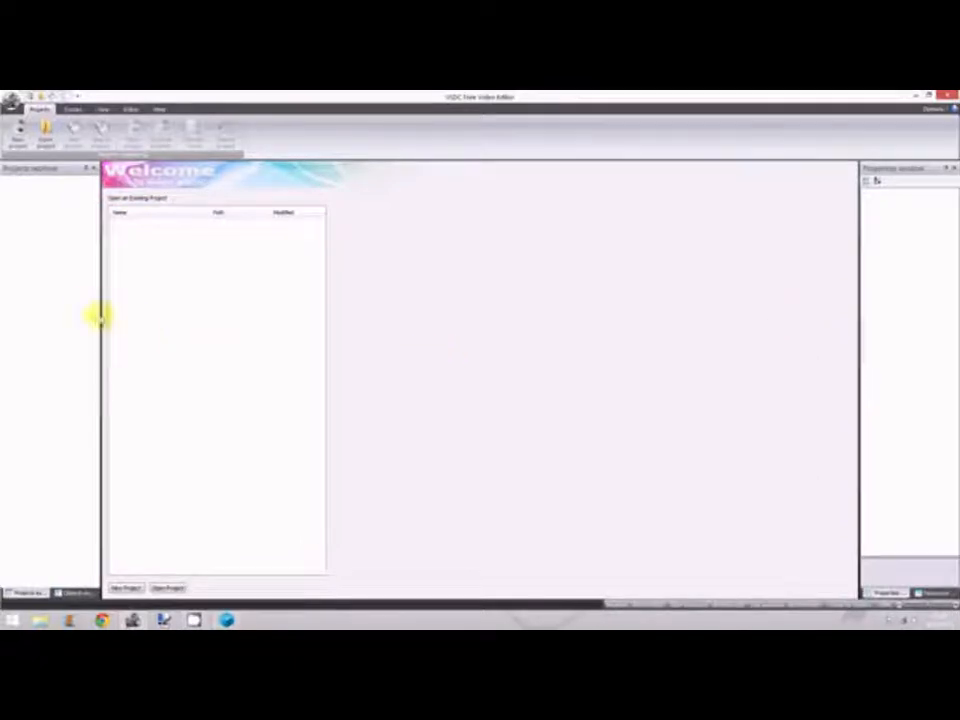
{"action": "left_click", "coordinate": [18, 133]}
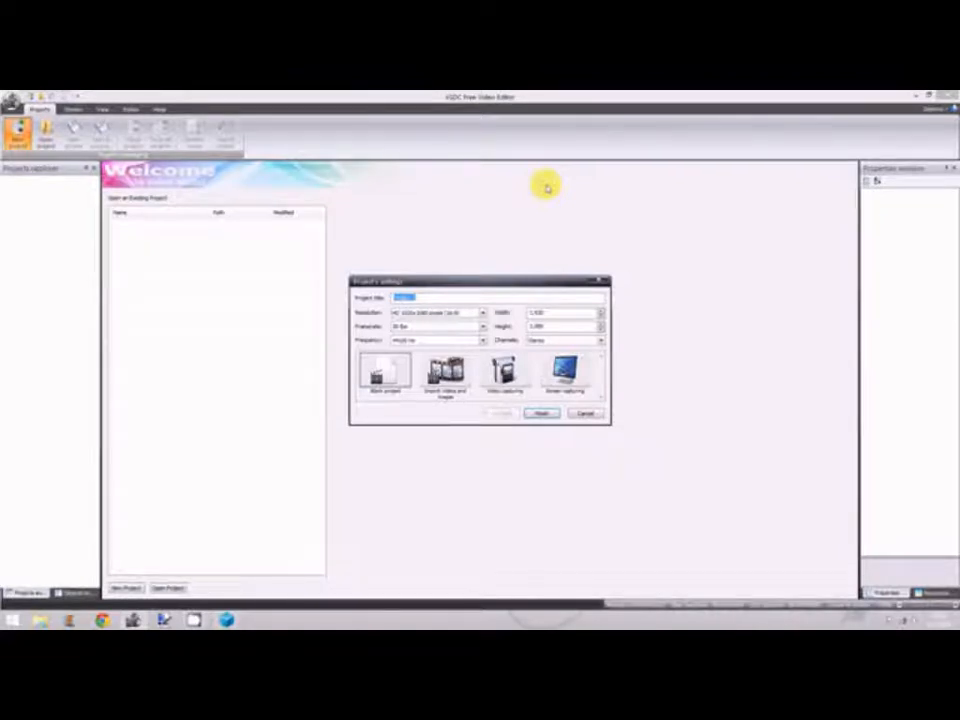
{"action": "type", "text": "GPU"}
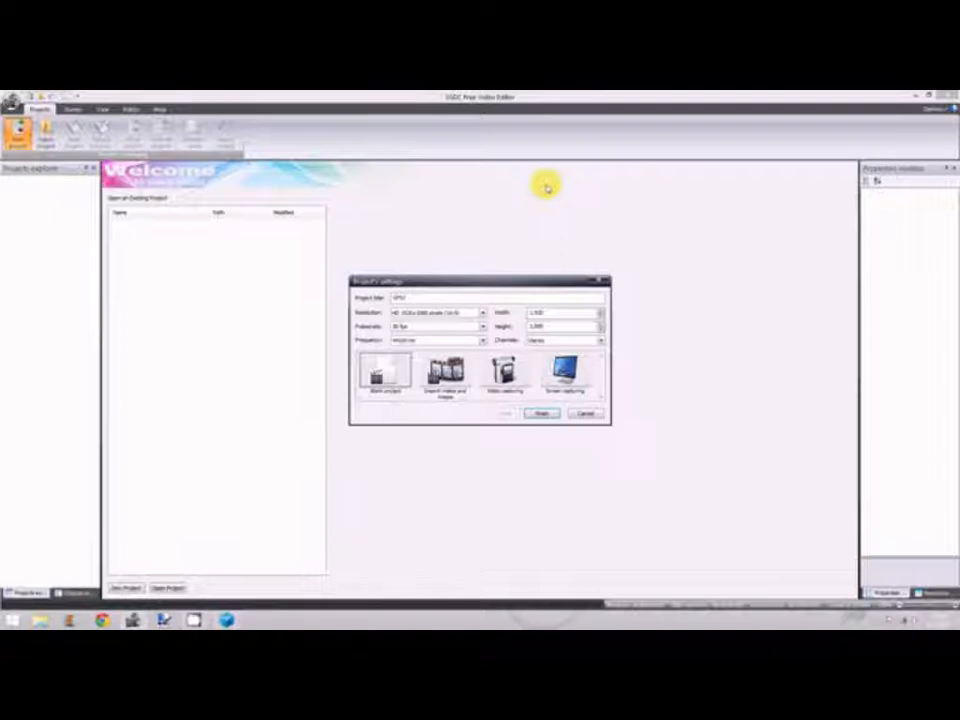
{"action": "type", "text": "Rv1"}
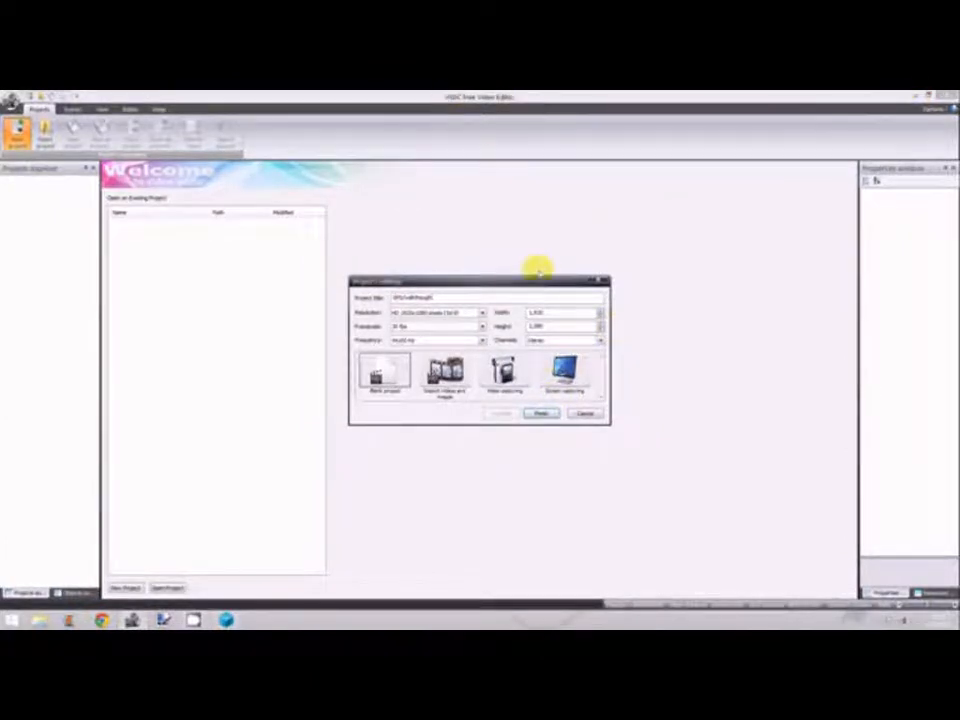
{"action": "left_click", "coordinate": [585, 413]}
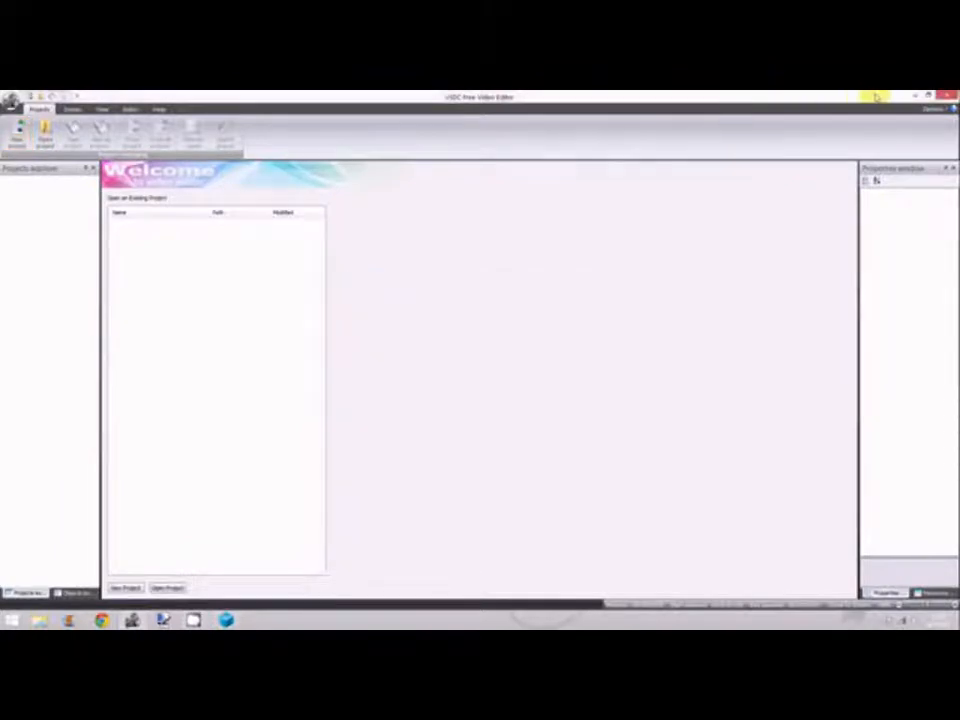
{"action": "left_click", "coordinate": [945, 95]}
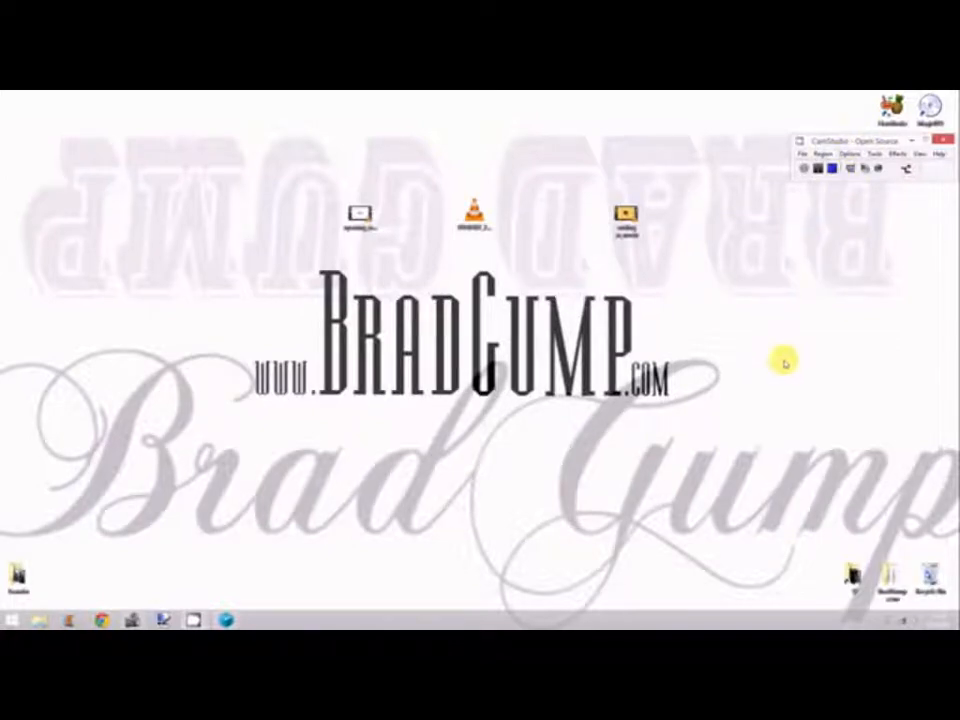
Switch to VSDC Free Video Editor and create a project titled GPSWlkthough that starts by importing videos and images.
{"action": "left_click", "coordinate": [133, 619]}
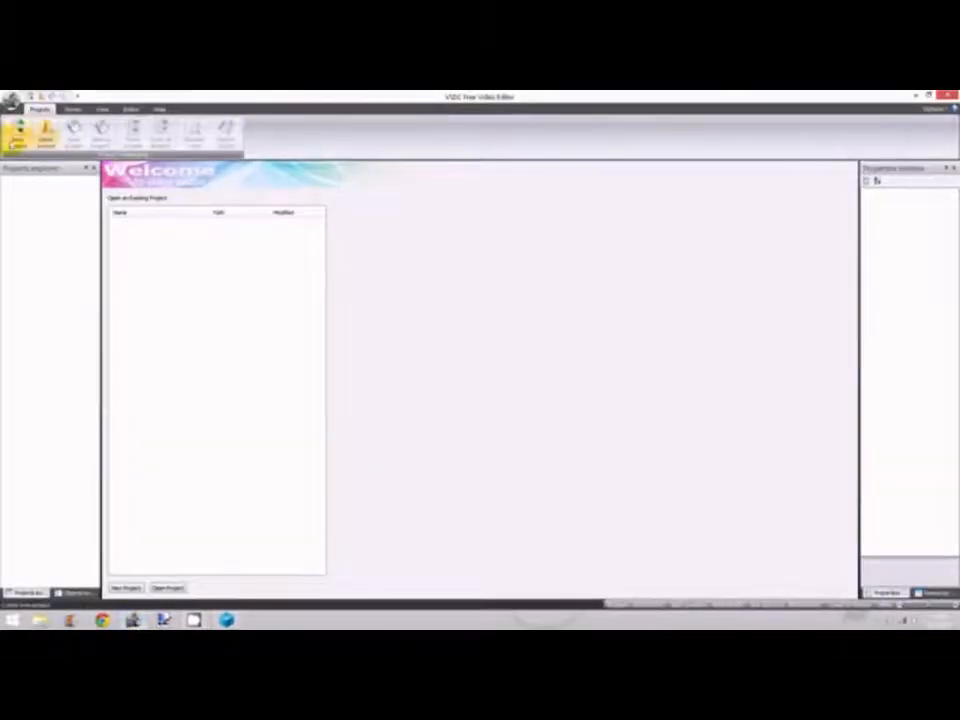
{"action": "left_click", "coordinate": [18, 133]}
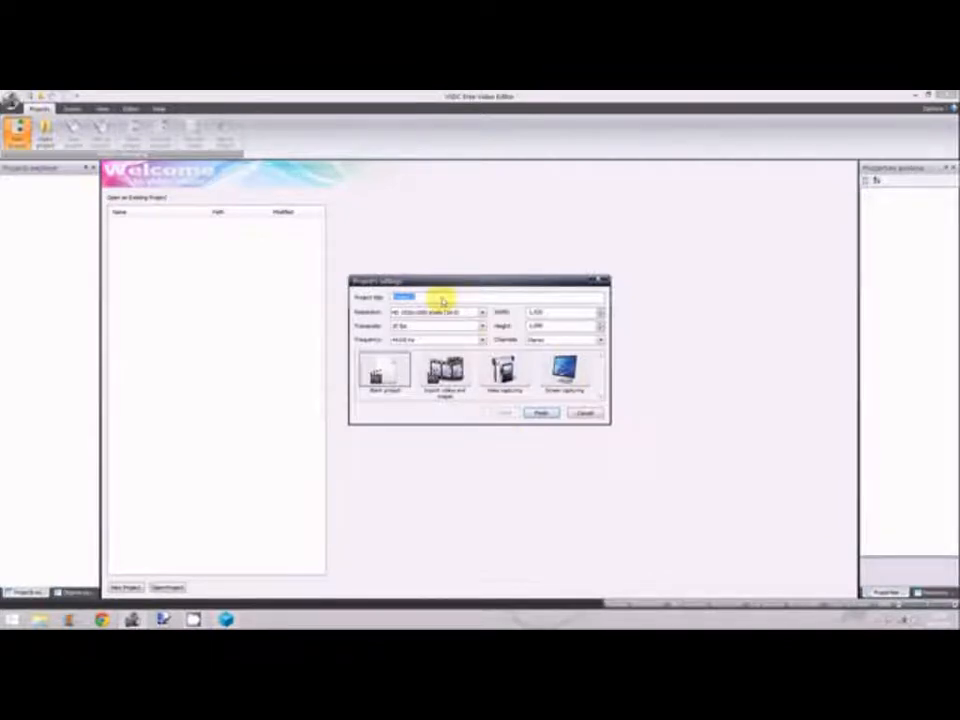
{"action": "type", "text": "T"}
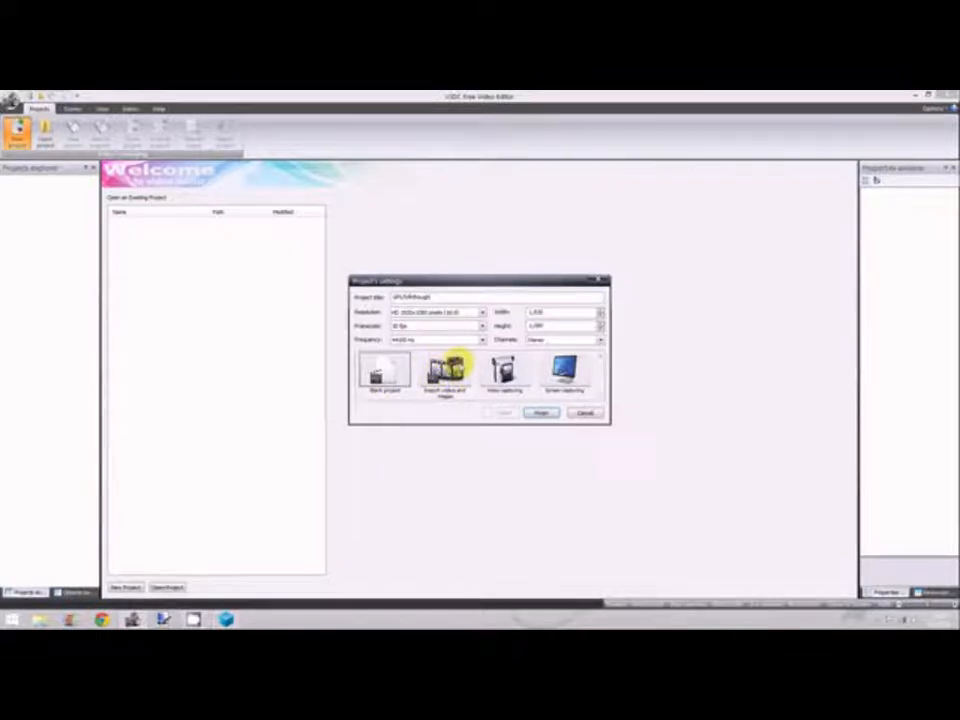
{"action": "left_click", "coordinate": [447, 370]}
{"action": "left_click", "coordinate": [443, 374]}
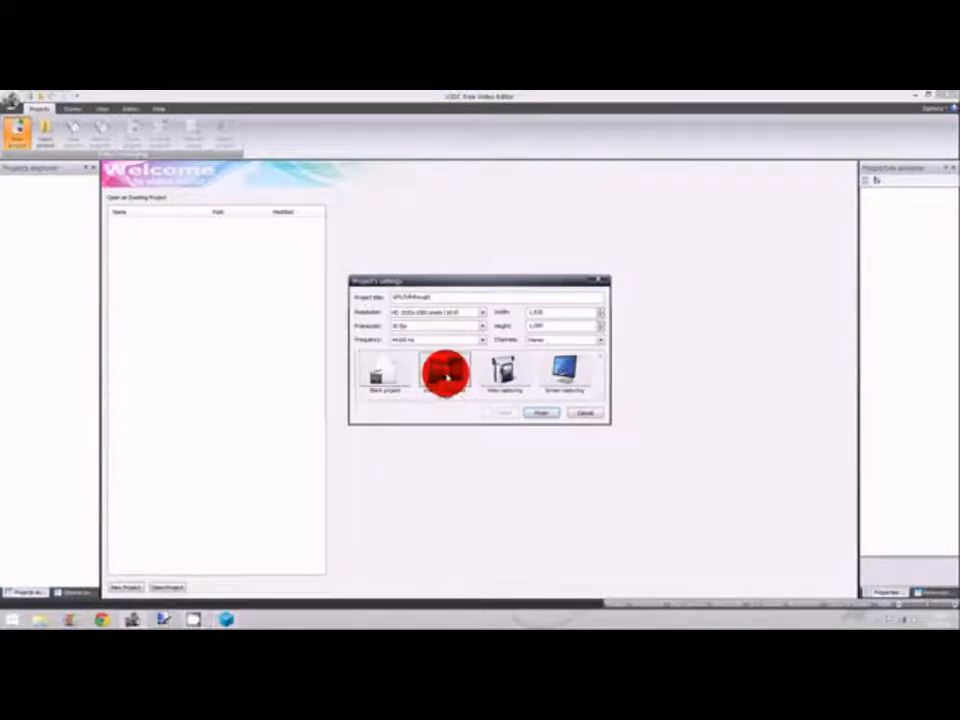
{"action": "left_click", "coordinate": [540, 413]}
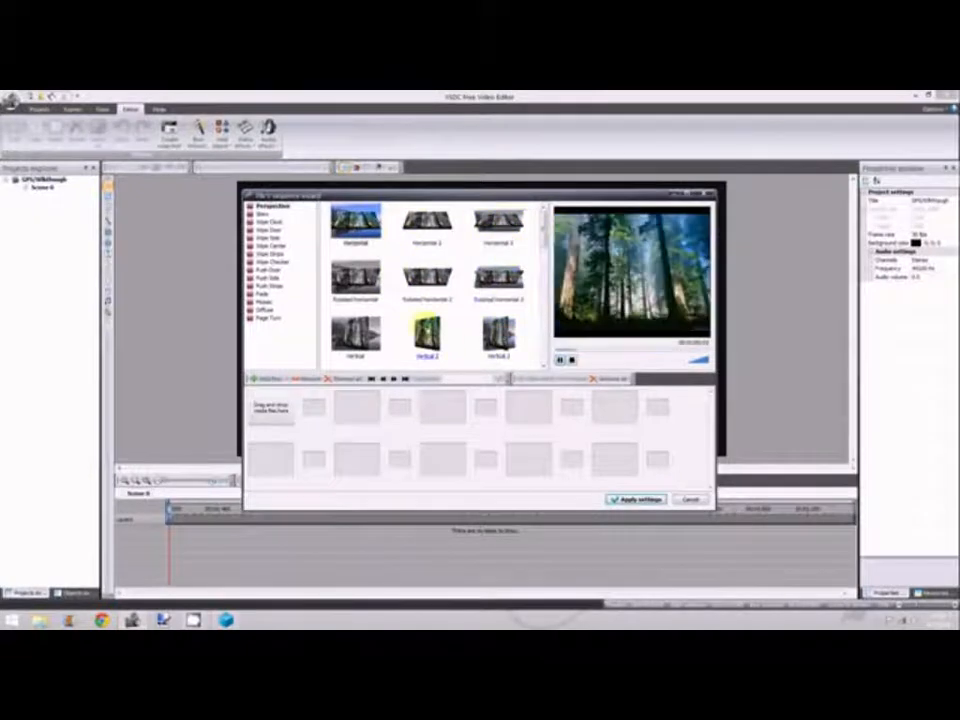
Preview sample transitions from the Perspective, Mosaic, Page Turn and Push Door categories in the file sequence wizard.
{"action": "left_click", "coordinate": [425, 330]}
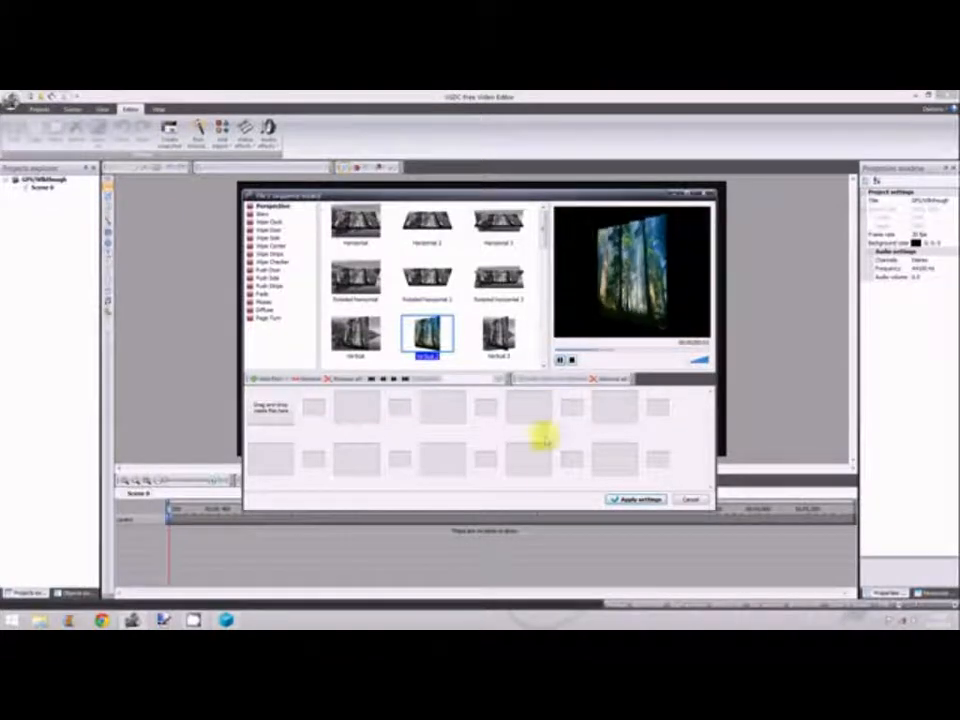
{"action": "left_click", "coordinate": [263, 302]}
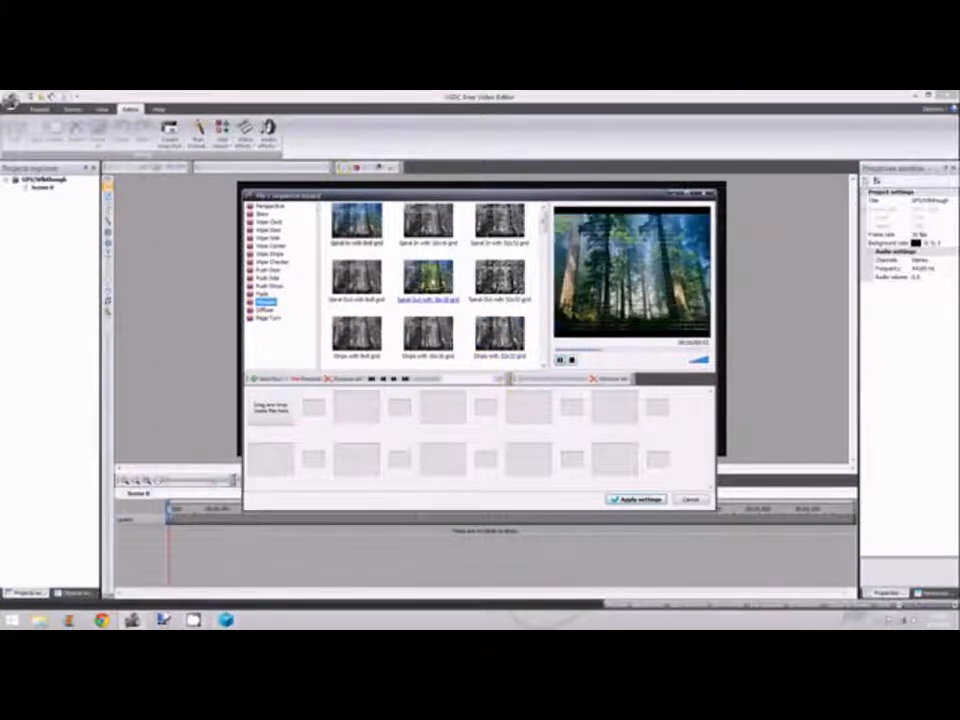
{"action": "left_click", "coordinate": [428, 278]}
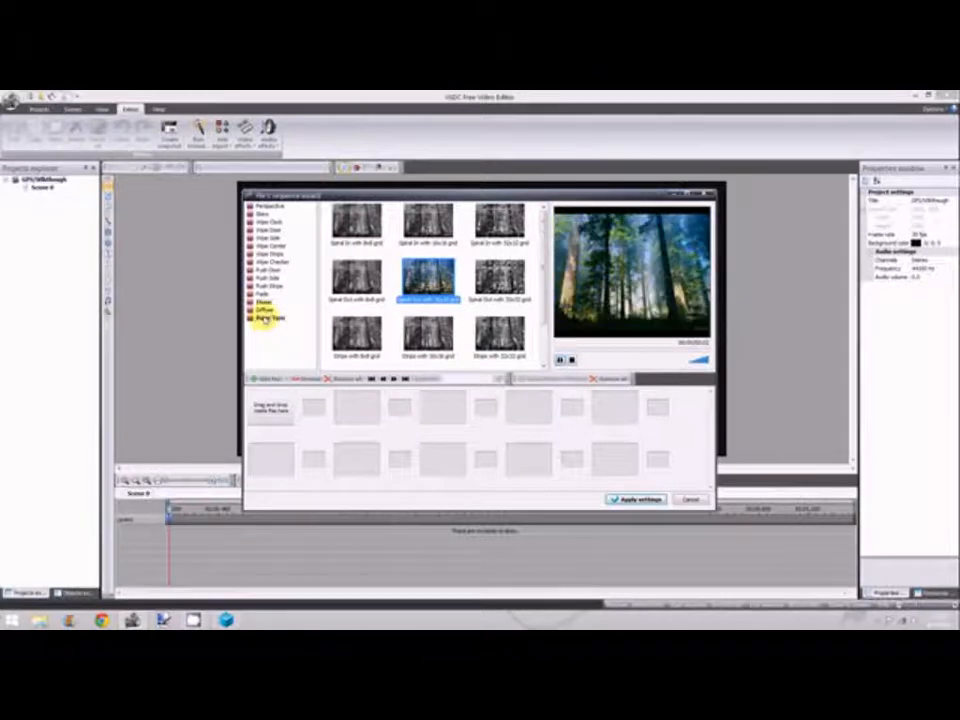
{"action": "left_click", "coordinate": [266, 318]}
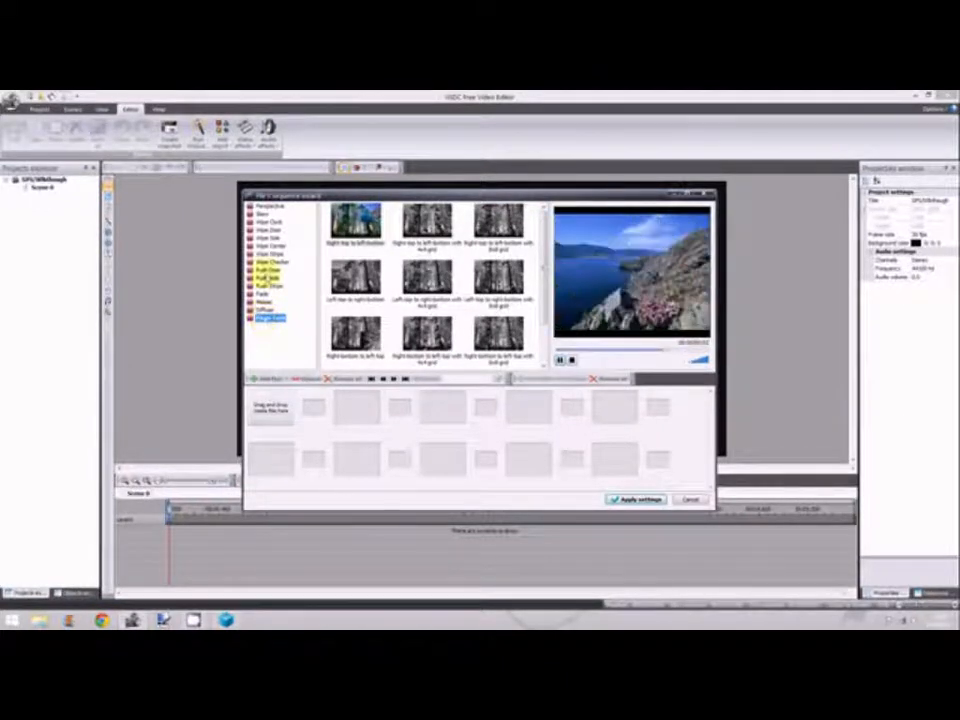
{"action": "left_click", "coordinate": [268, 270]}
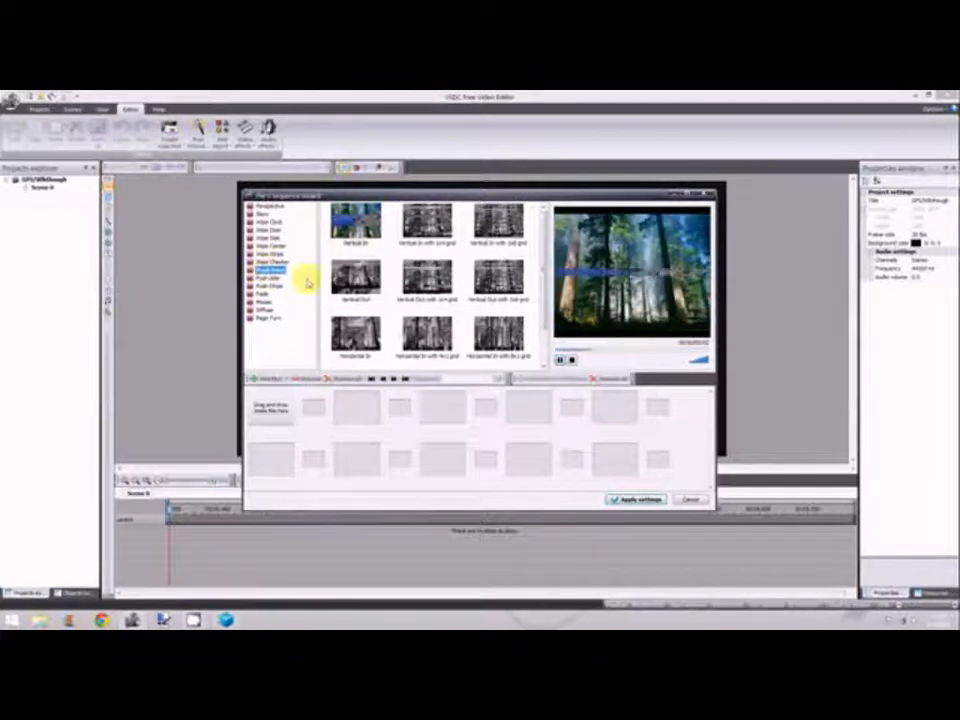
{"action": "left_click", "coordinate": [427, 276]}
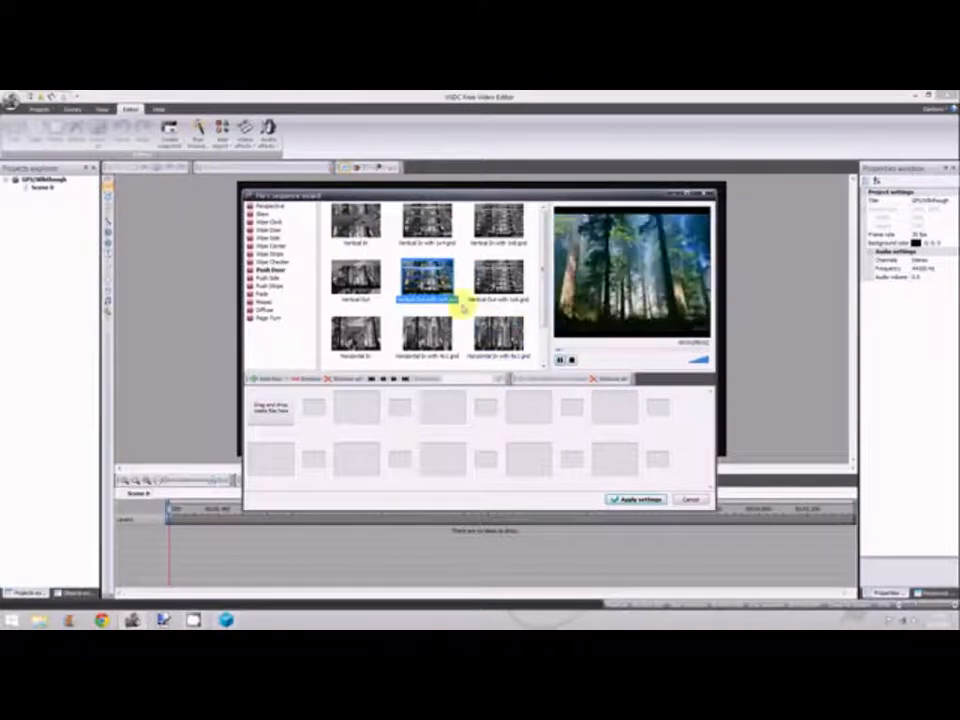
Add opening_w_Zombie_music as the first clip of the sequence and place a Fade out transition after it.
{"action": "left_click", "coordinate": [264, 407]}
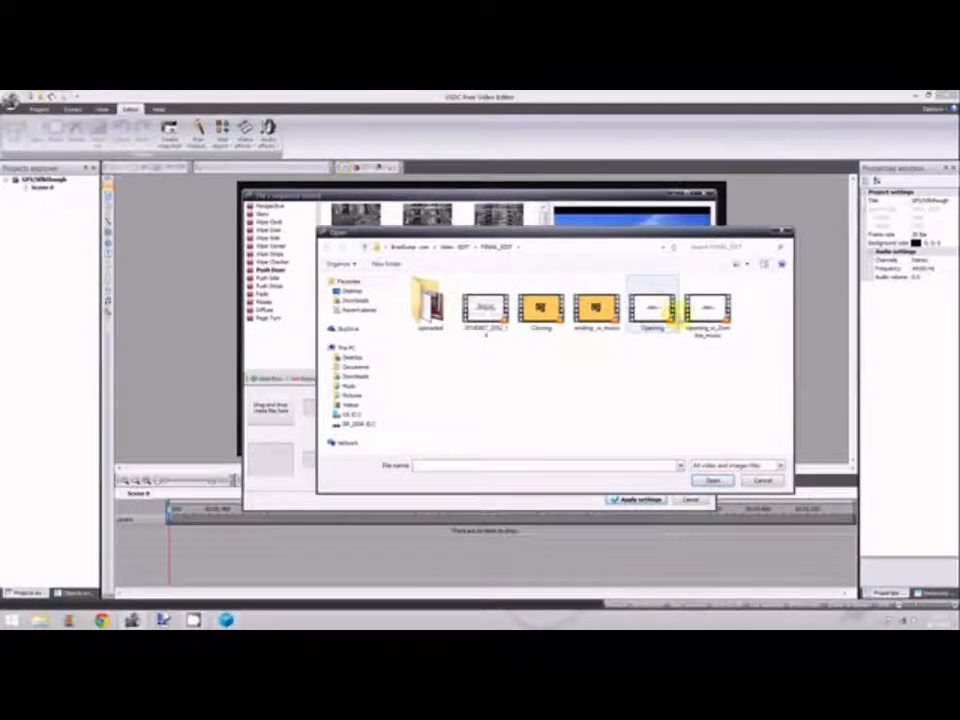
{"action": "double_click", "coordinate": [693, 312]}
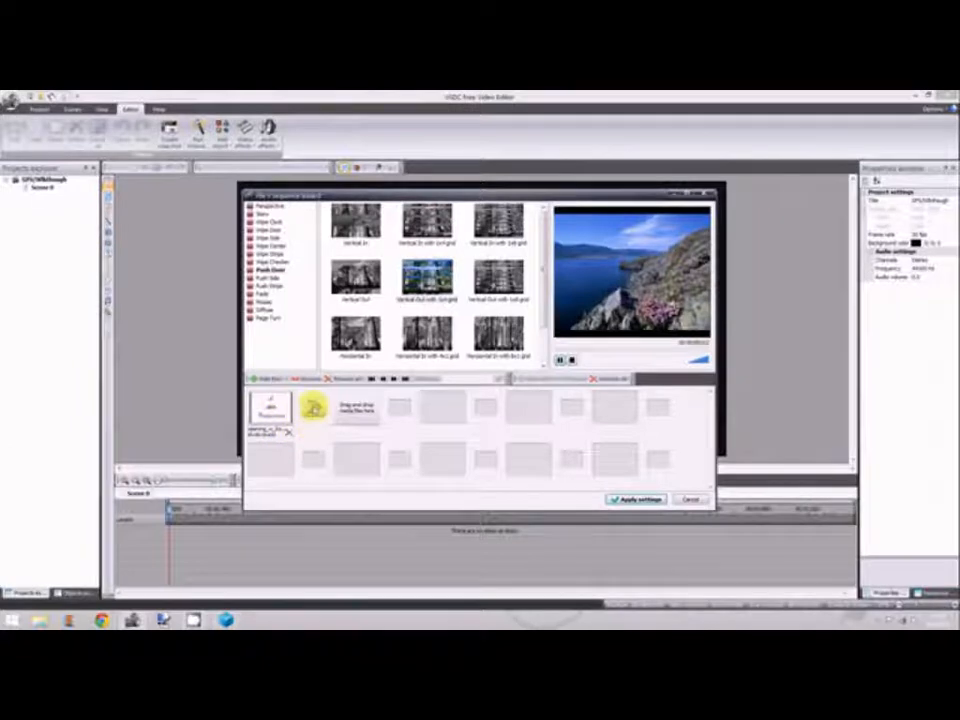
{"action": "left_click", "coordinate": [263, 294]}
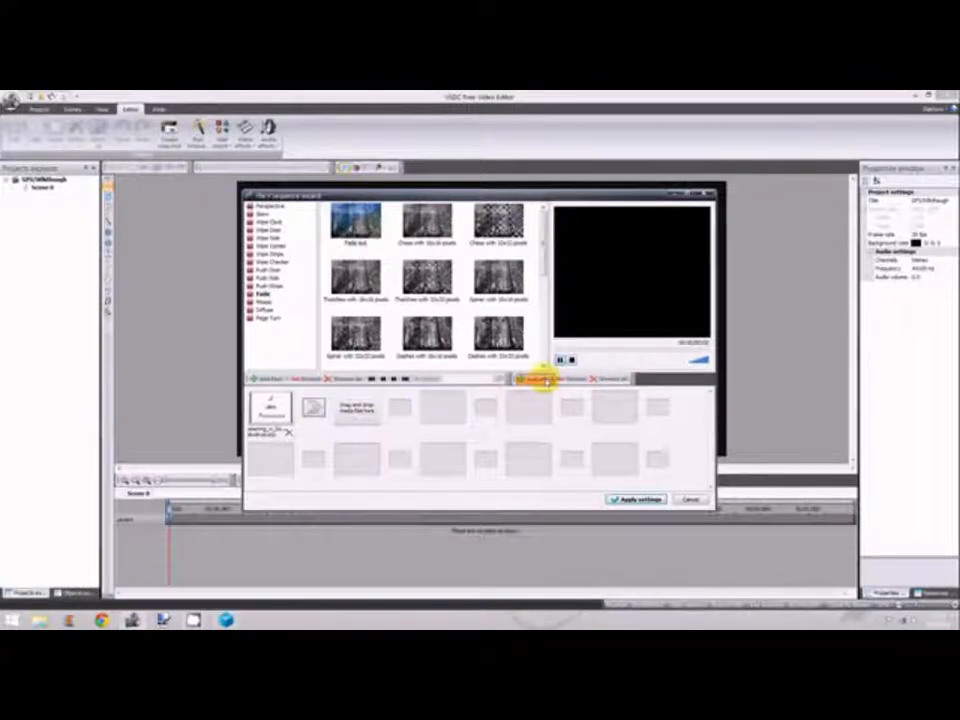
{"action": "left_click", "coordinate": [540, 380]}
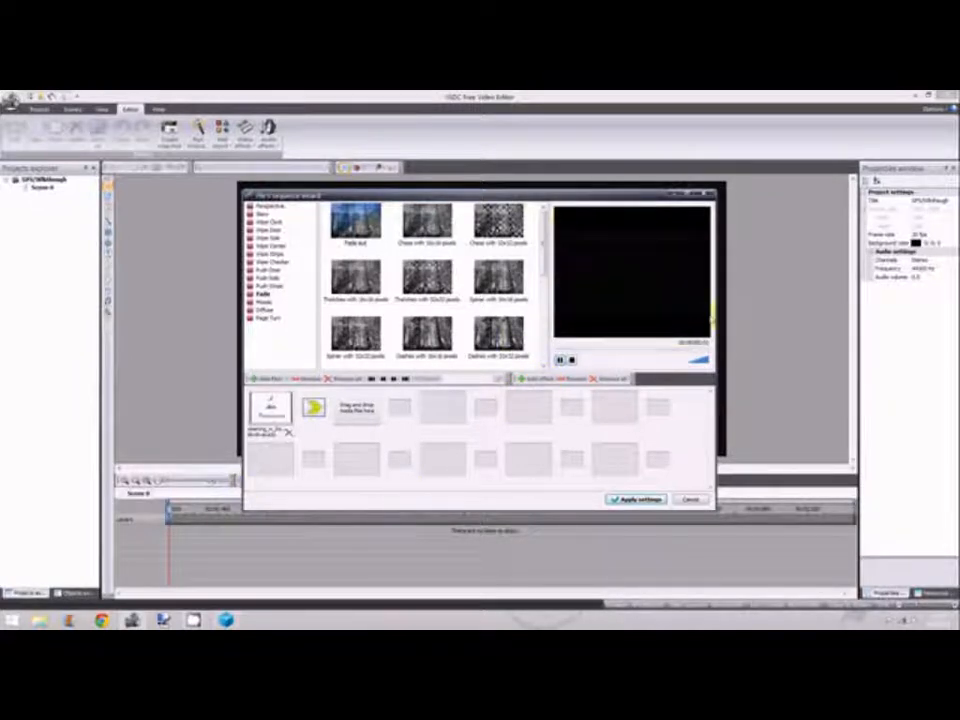
Add the 20140407_2052_14 video as the second clip and apply the sequence to the project.
{"action": "left_click", "coordinate": [352, 405]}
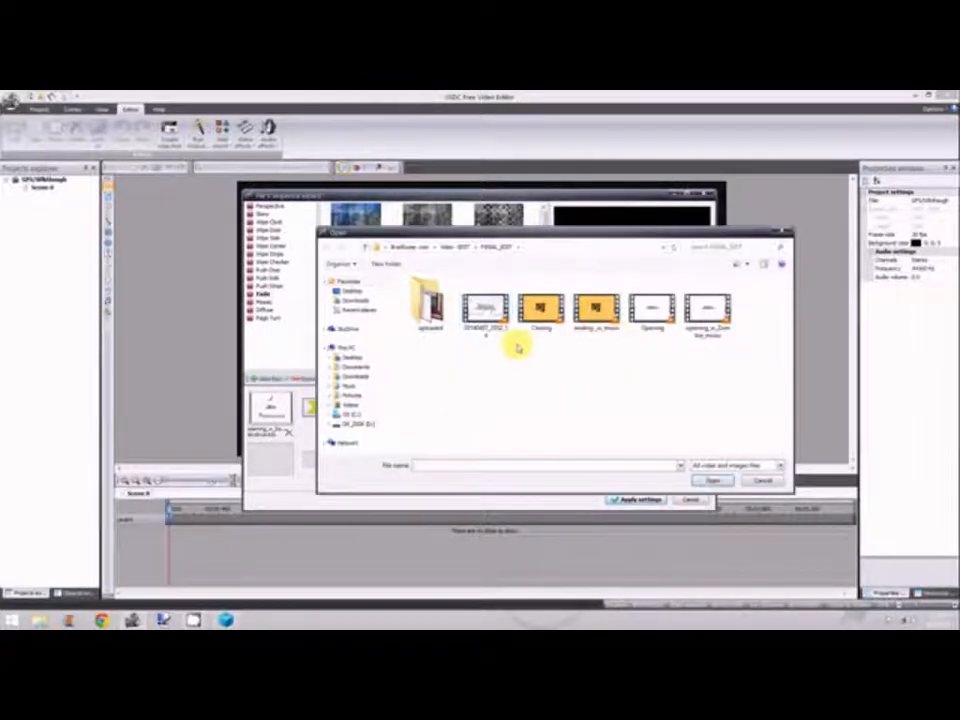
{"action": "double_click", "coordinate": [484, 318]}
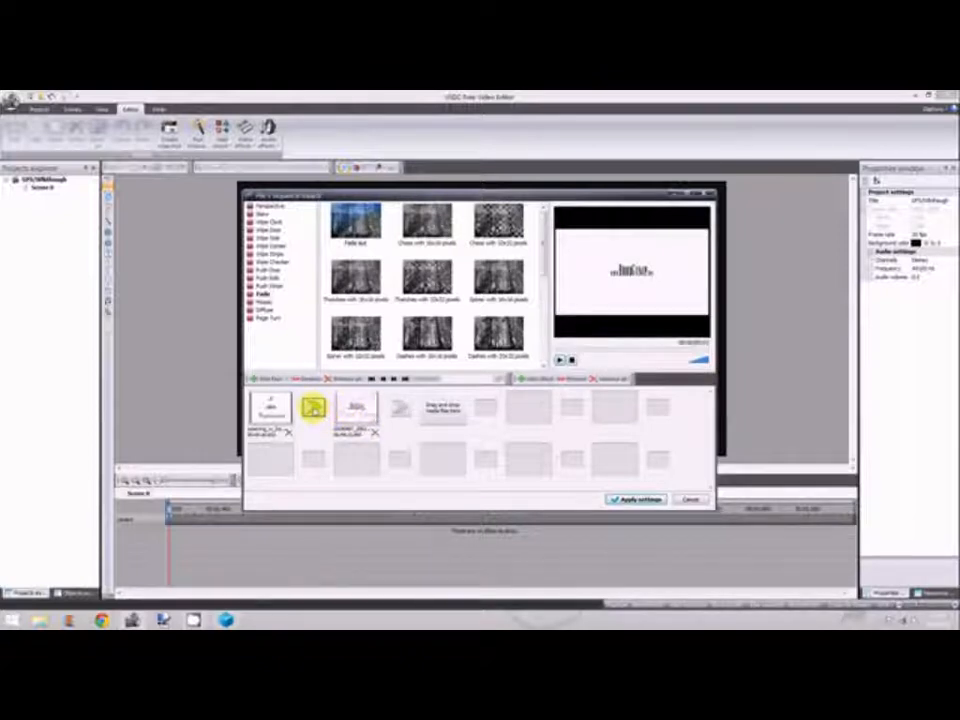
{"action": "left_click", "coordinate": [561, 359]}
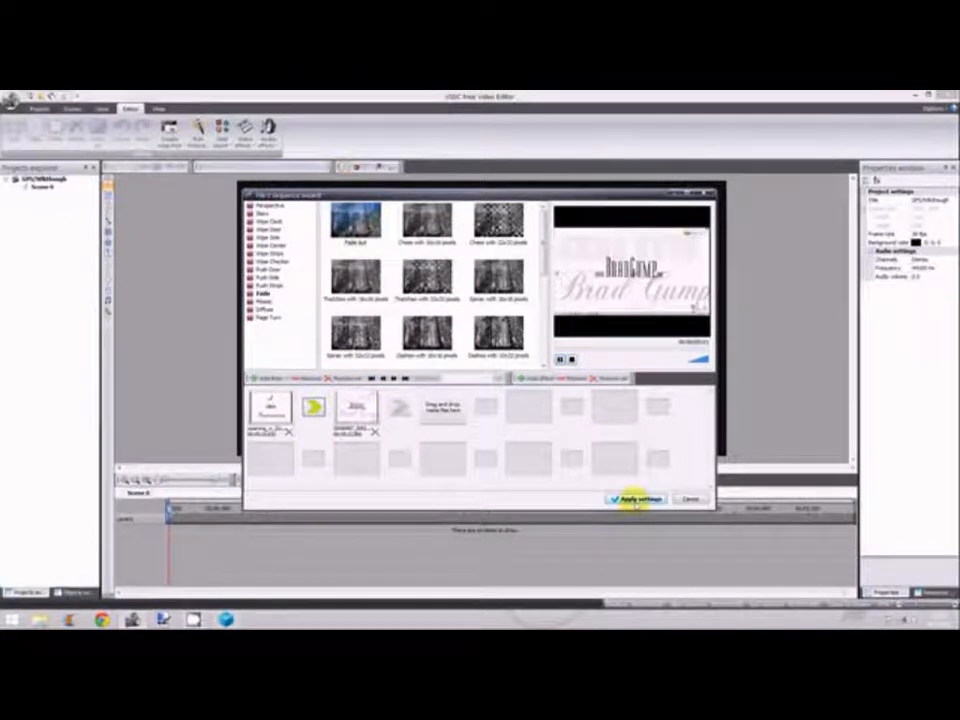
{"action": "left_click", "coordinate": [636, 499]}
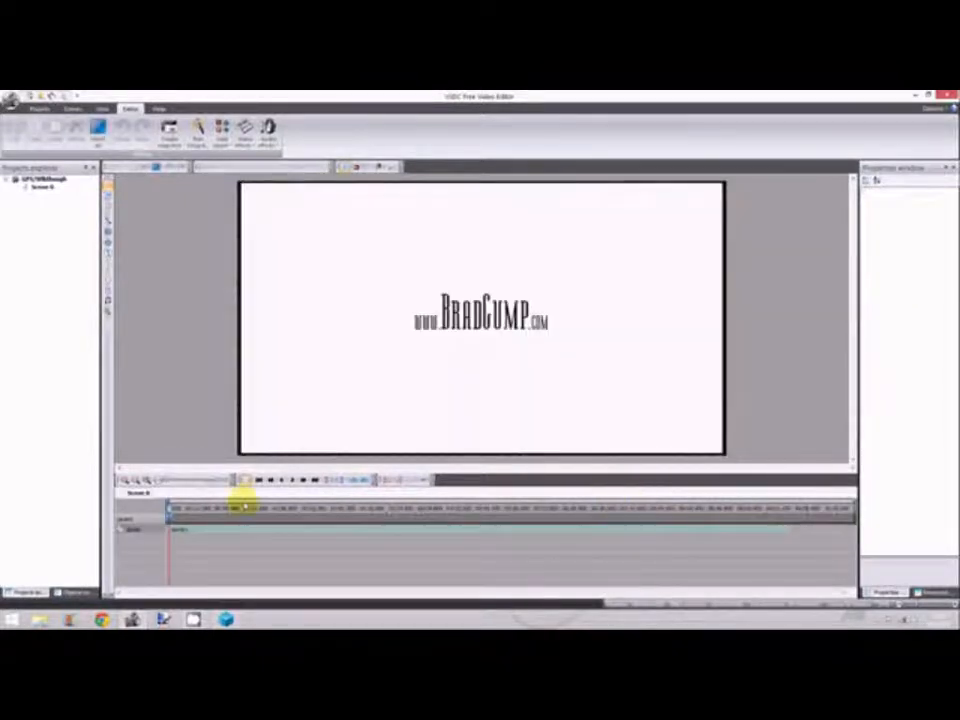
Move forward through the timeline to review the combined opening and main video.
{"action": "left_click", "coordinate": [303, 481]}
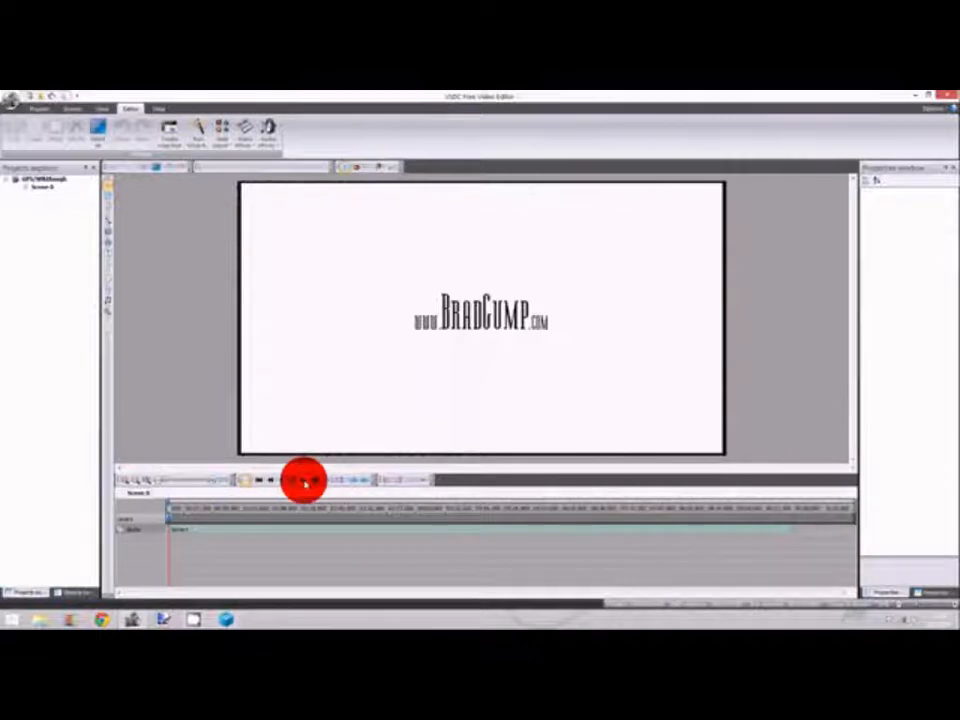
{"action": "left_click", "coordinate": [304, 482]}
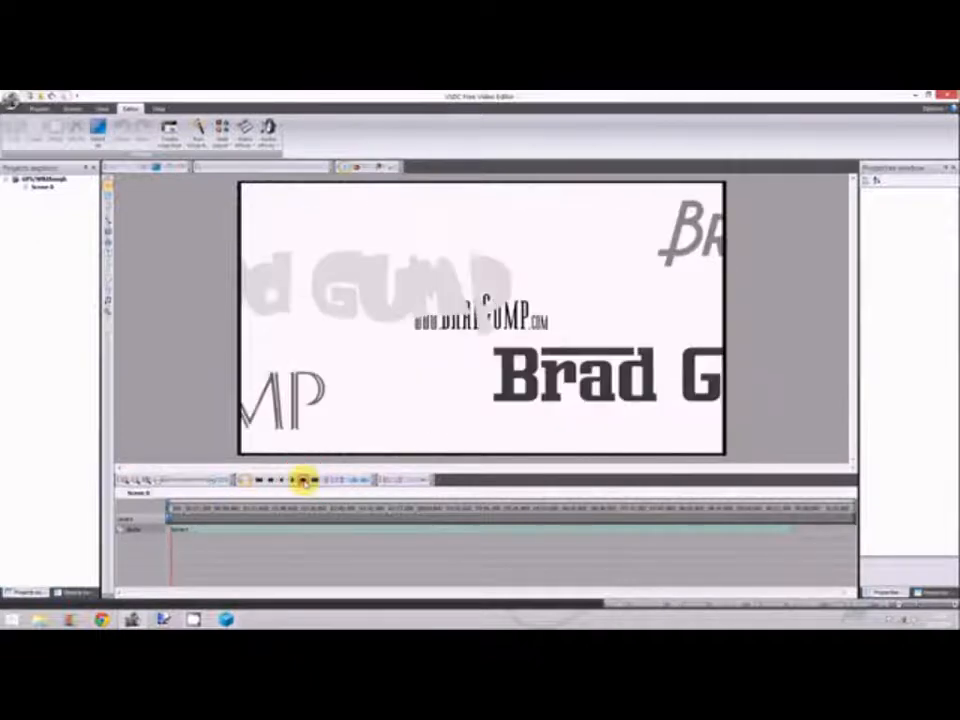
{"action": "left_click", "coordinate": [304, 482]}
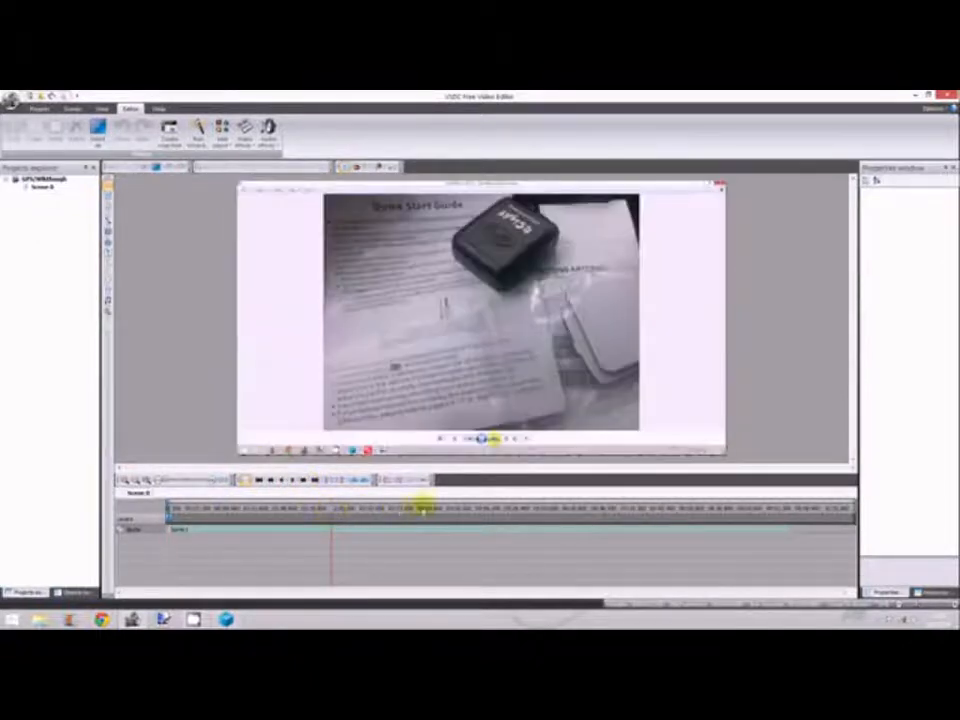
Jump to several points along the timeline to examine the main recording and its transition from the opening clip.
{"action": "left_click", "coordinate": [432, 508]}
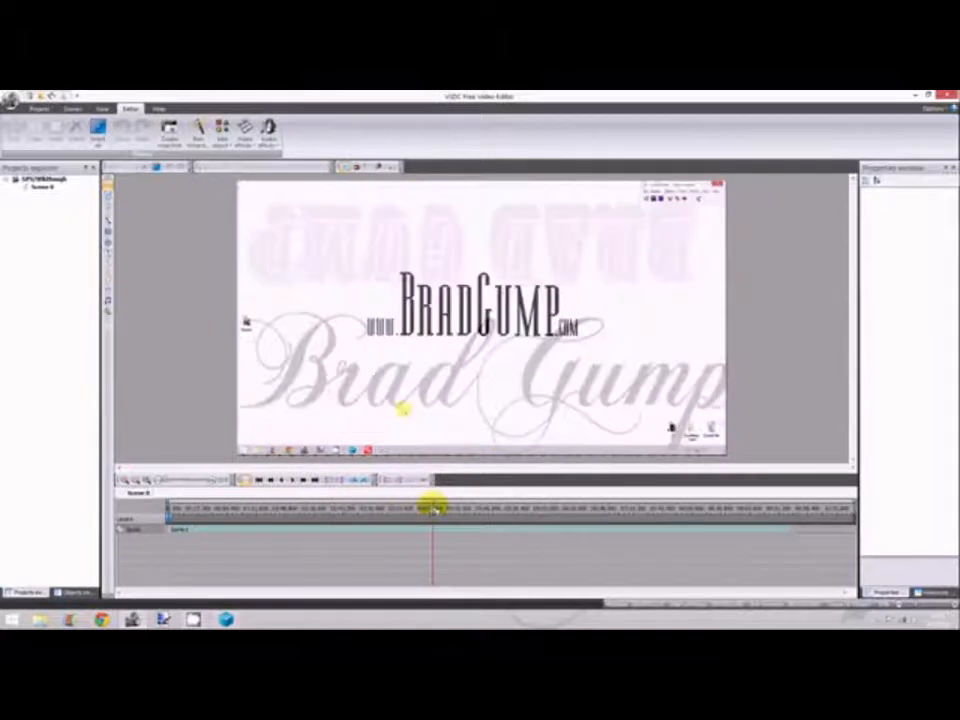
{"action": "left_click", "coordinate": [281, 507]}
{"action": "left_click", "coordinate": [273, 508]}
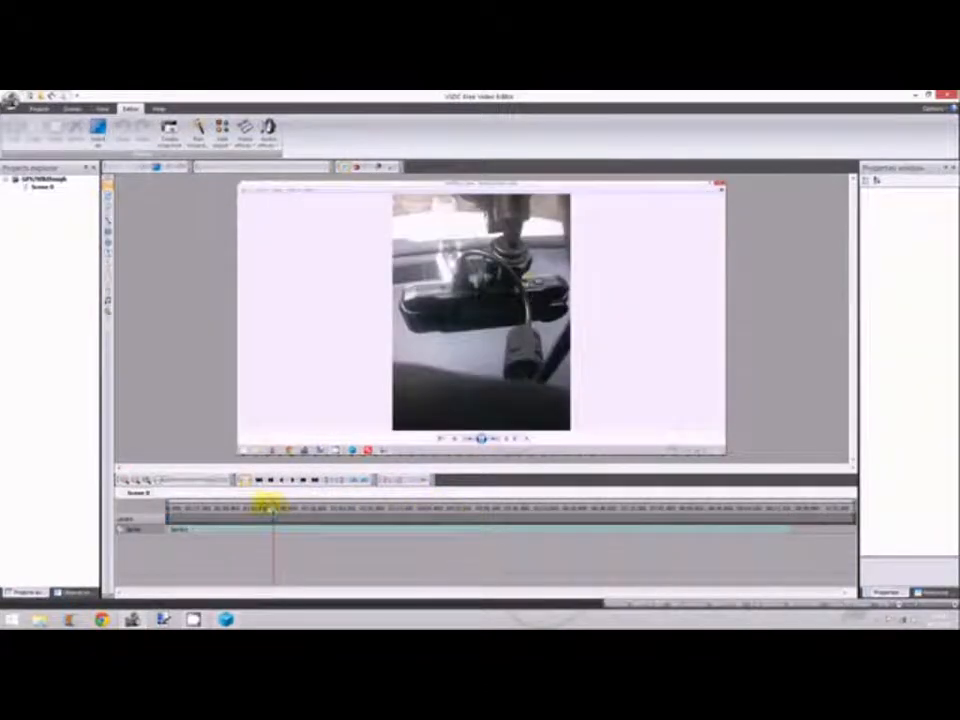
{"action": "left_click", "coordinate": [238, 508]}
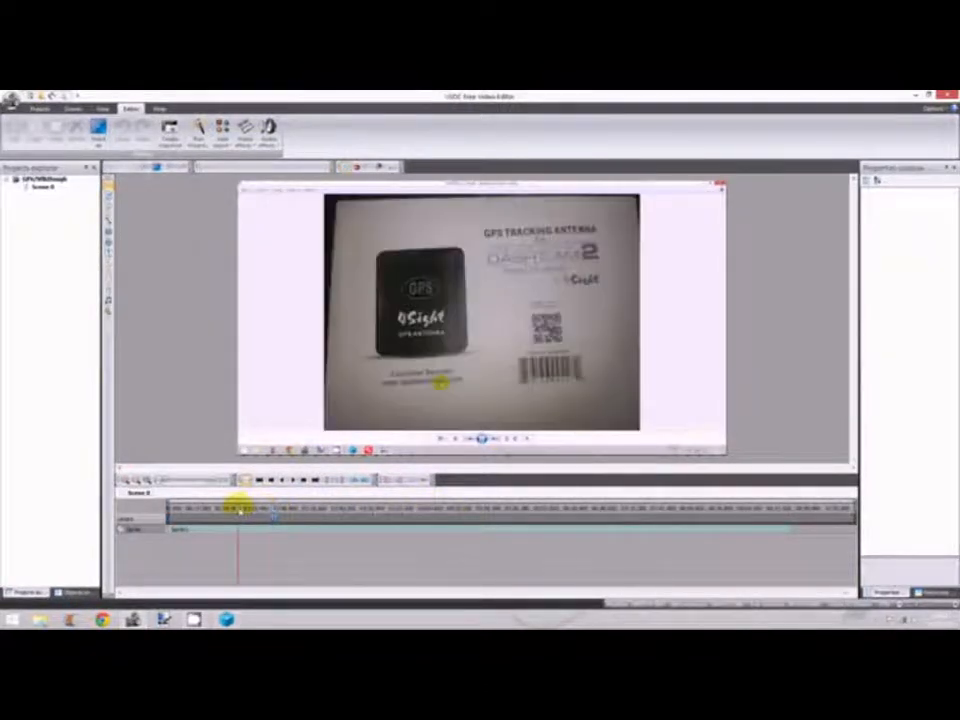
{"action": "left_click", "coordinate": [213, 508]}
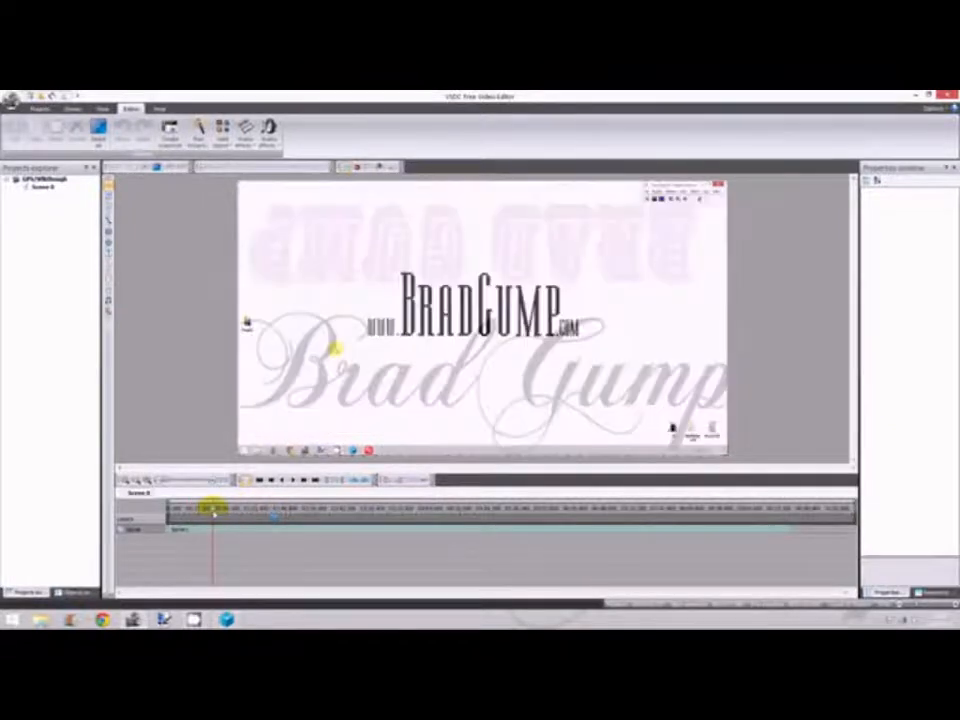
{"action": "left_click", "coordinate": [200, 508]}
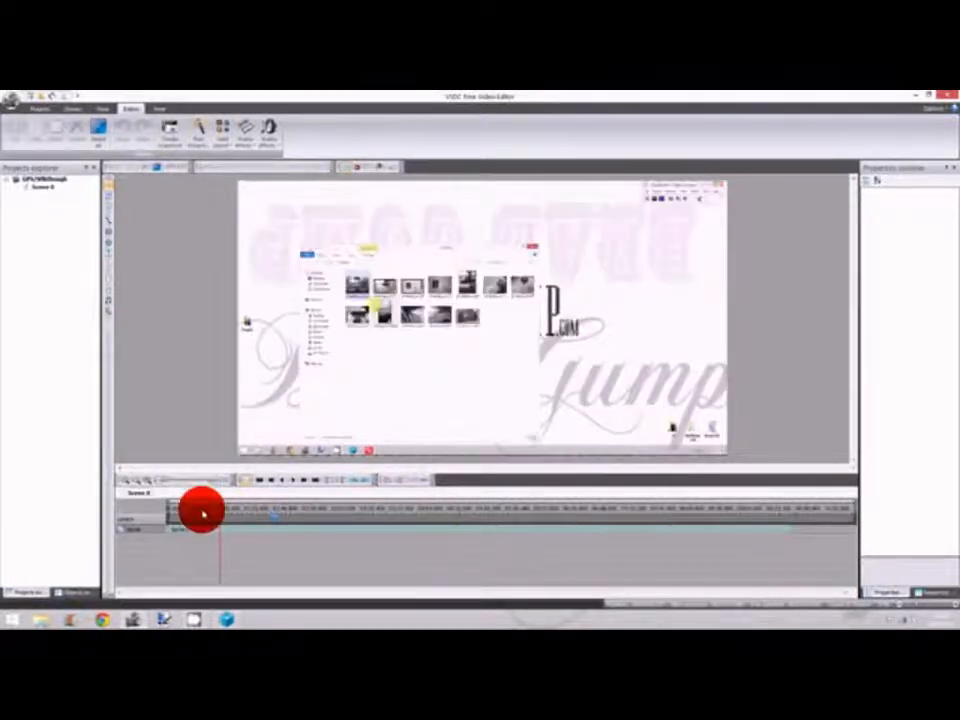
{"action": "left_click", "coordinate": [188, 508]}
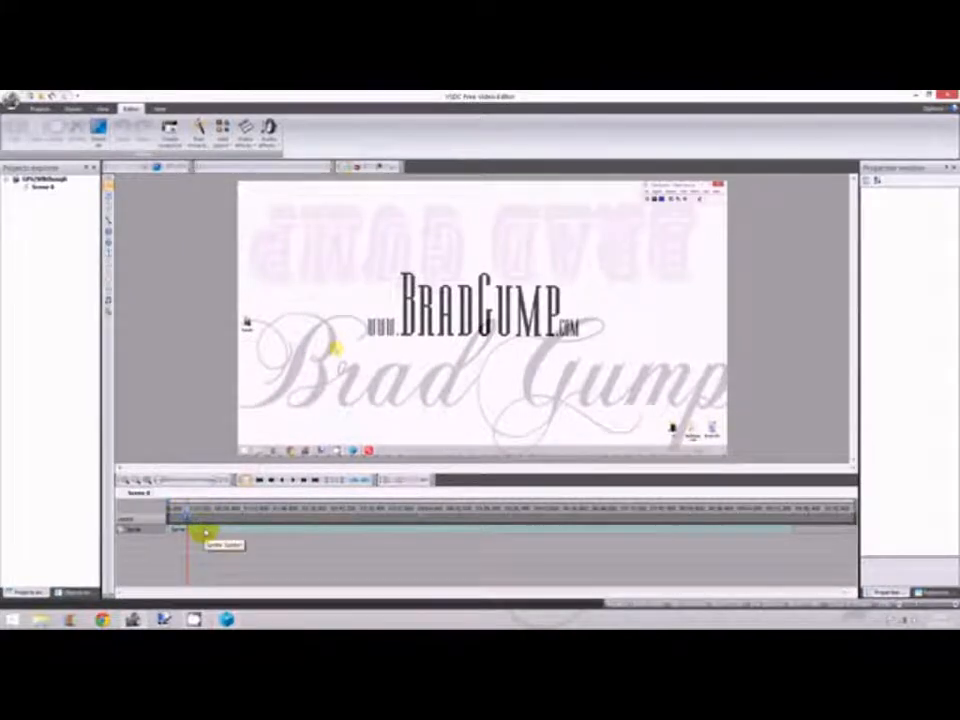
Delete the combined sequence sprite from the scene's timeline.
{"action": "left_click", "coordinate": [204, 529]}
{"action": "right_click", "coordinate": [207, 532]}
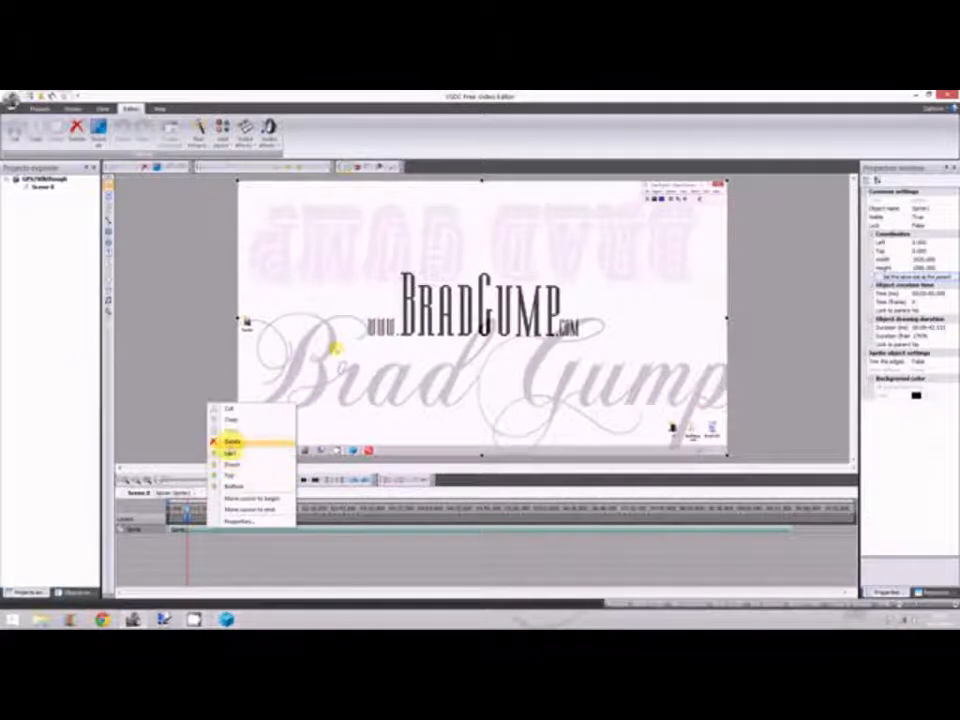
{"action": "left_click", "coordinate": [231, 442]}
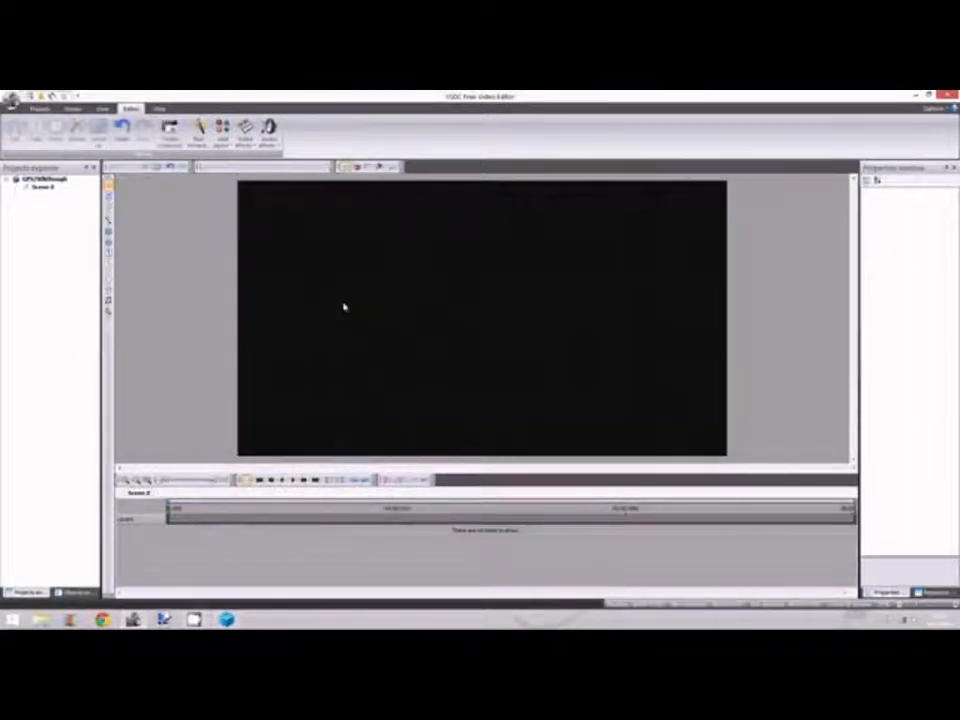
{"action": "left_click", "coordinate": [221, 286]}
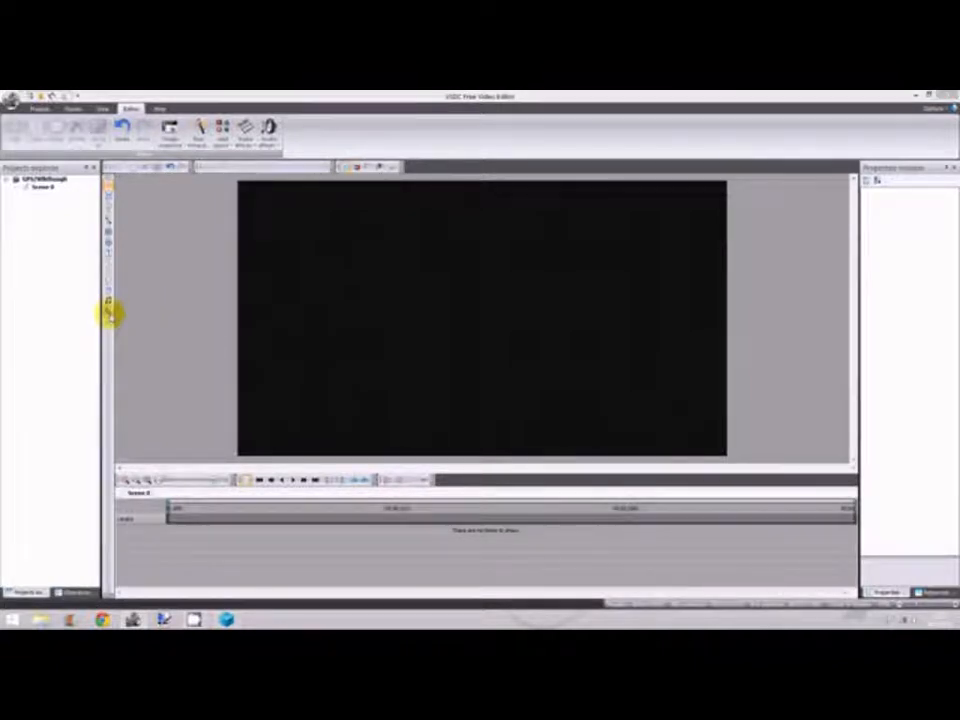
Insert the opening_w_Zombie_music video with the default position settings, framed slightly smaller than the scene so a border remains around it.
{"action": "left_click", "coordinate": [110, 314]}
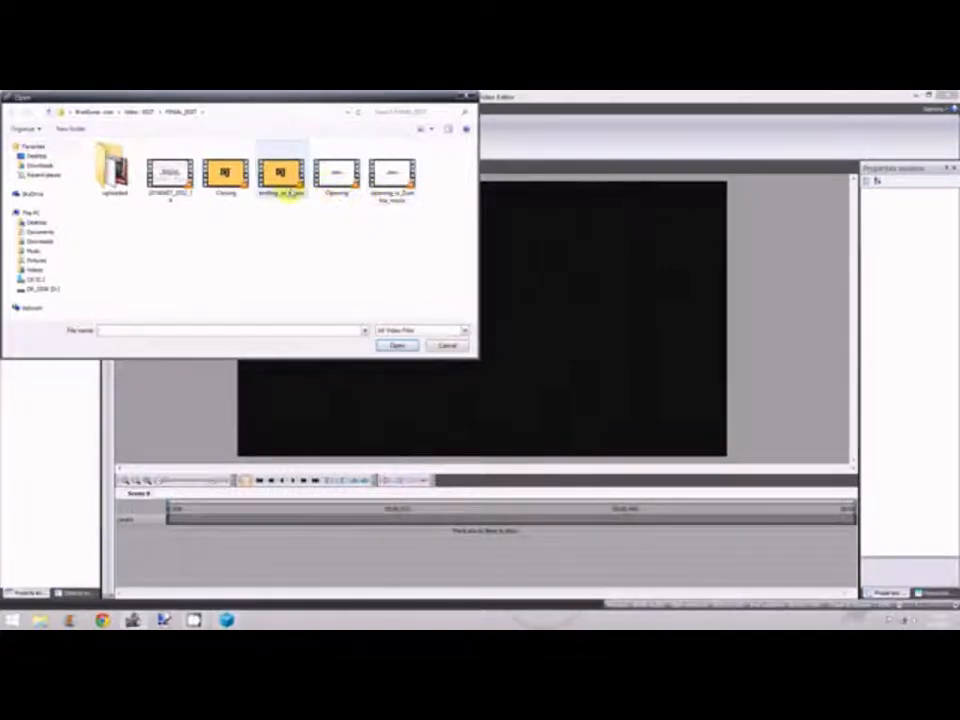
{"action": "double_click", "coordinate": [393, 175]}
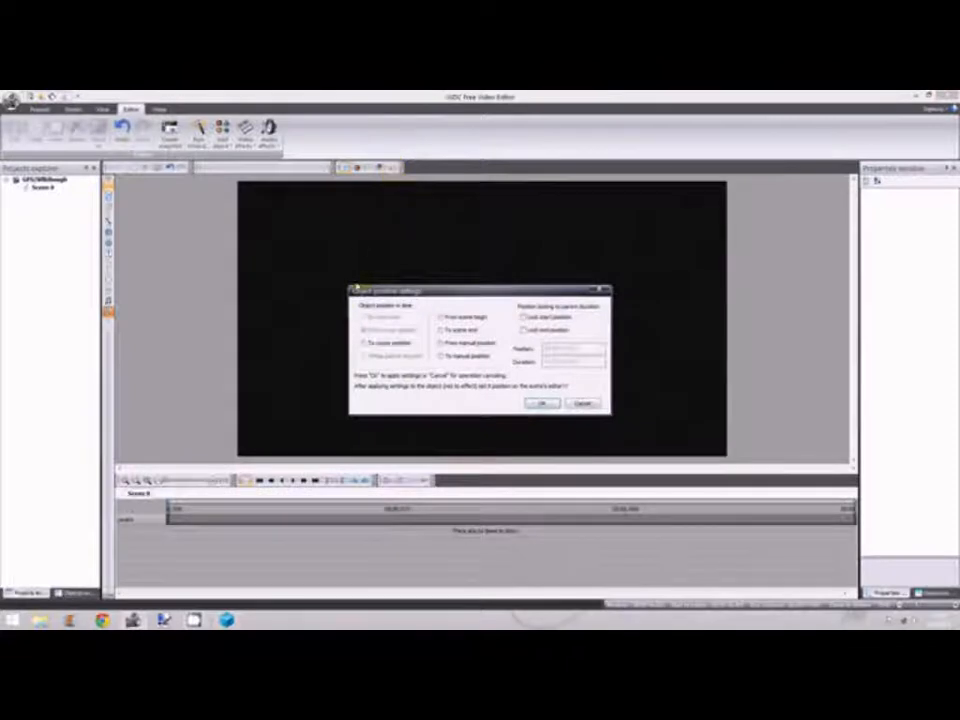
{"action": "left_click", "coordinate": [359, 302]}
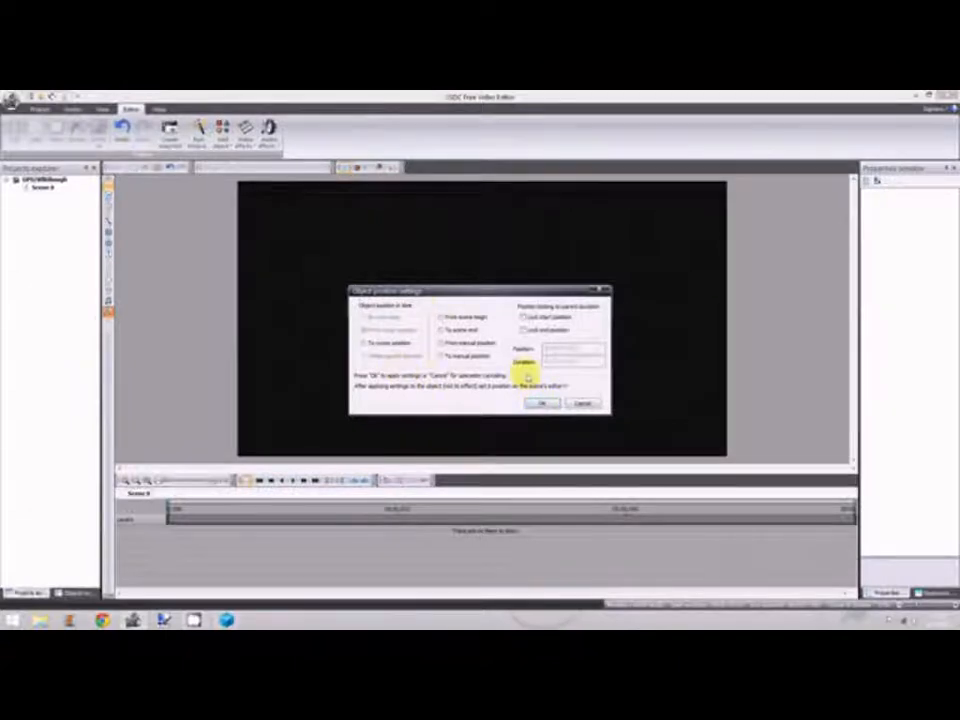
{"action": "left_click", "coordinate": [541, 403]}
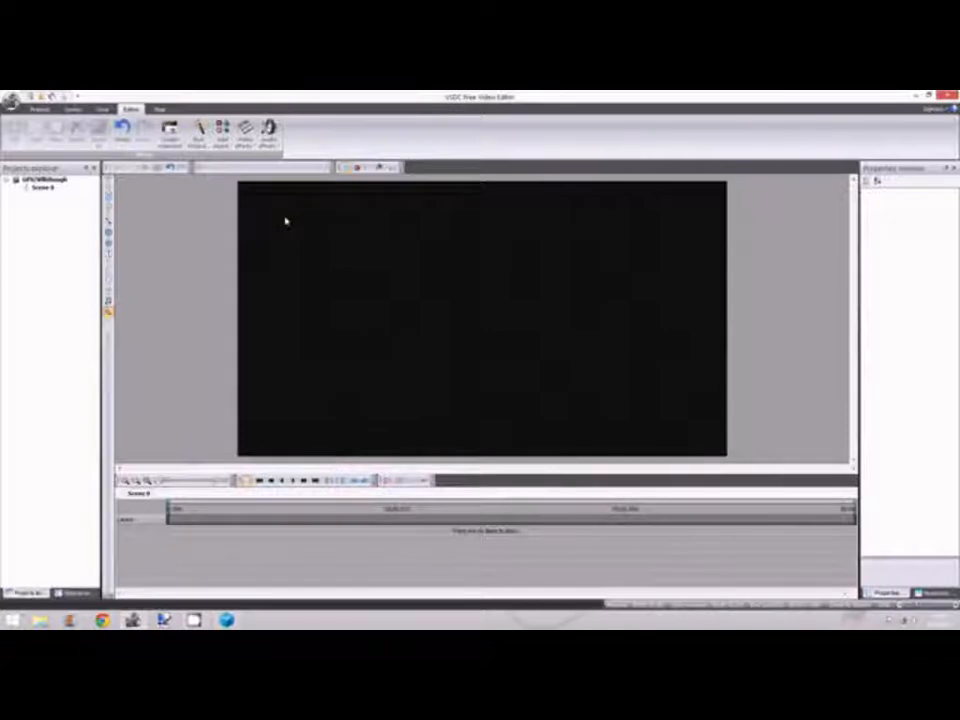
{"action": "left_click_drag", "start_coordinate": [285, 221], "coordinate": [663, 437]}
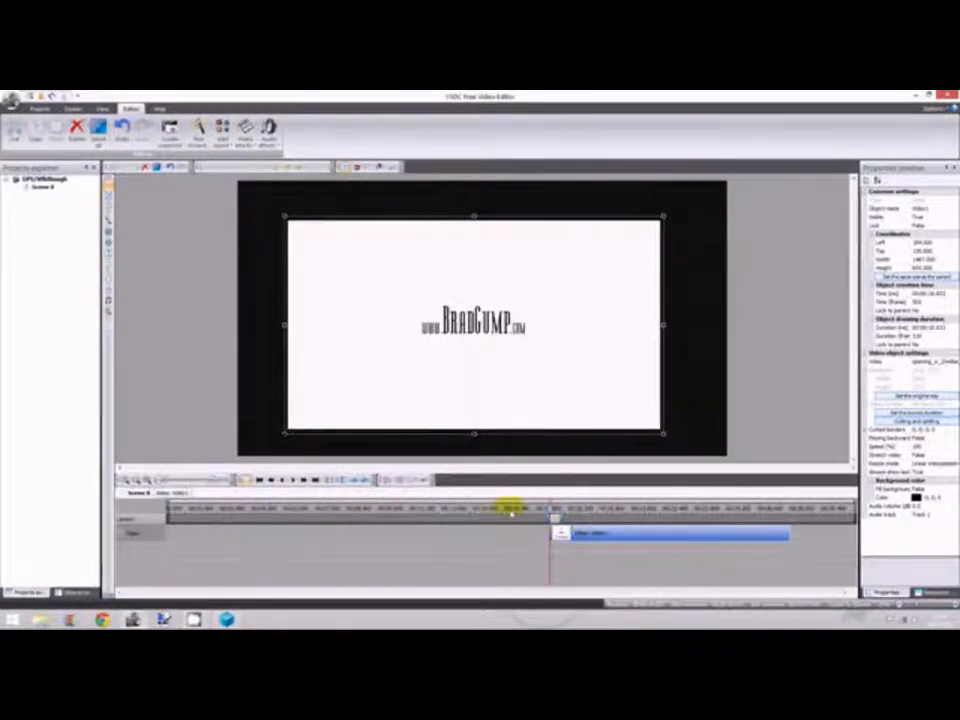
Move the opening clip to the start of the timeline and shift its picture into the scene's upper-right corner.
{"action": "left_click_drag", "start_coordinate": [602, 529], "coordinate": [58, 536]}
{"action": "left_click_drag", "start_coordinate": [412, 540], "coordinate": [214, 542]}
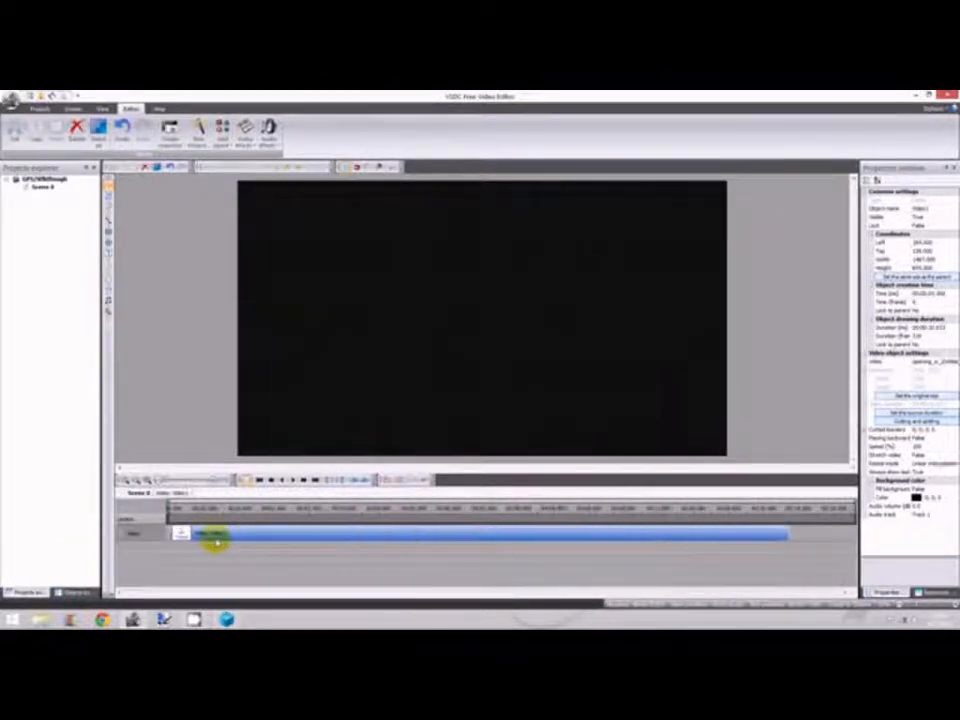
{"action": "left_click", "coordinate": [208, 532]}
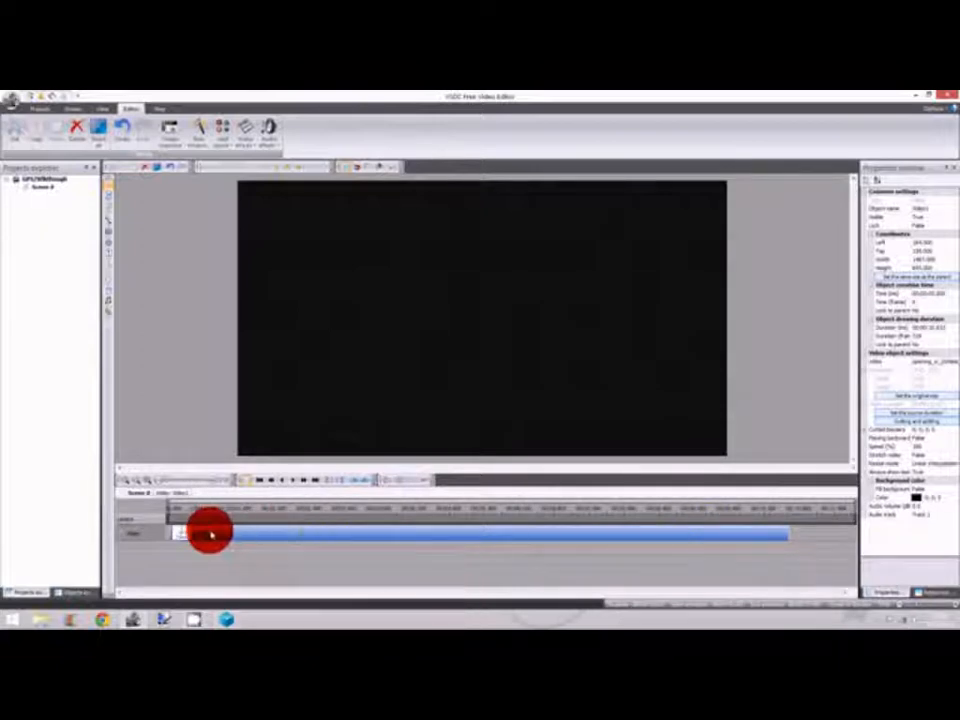
{"action": "left_click", "coordinate": [172, 510]}
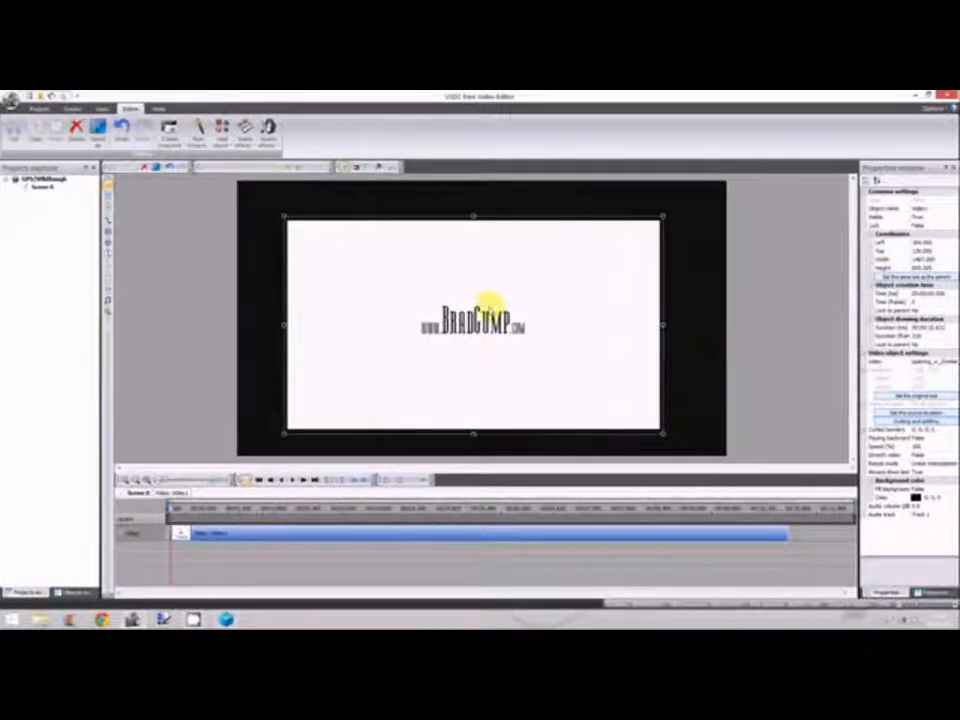
{"action": "left_click_drag", "start_coordinate": [488, 305], "coordinate": [554, 261]}
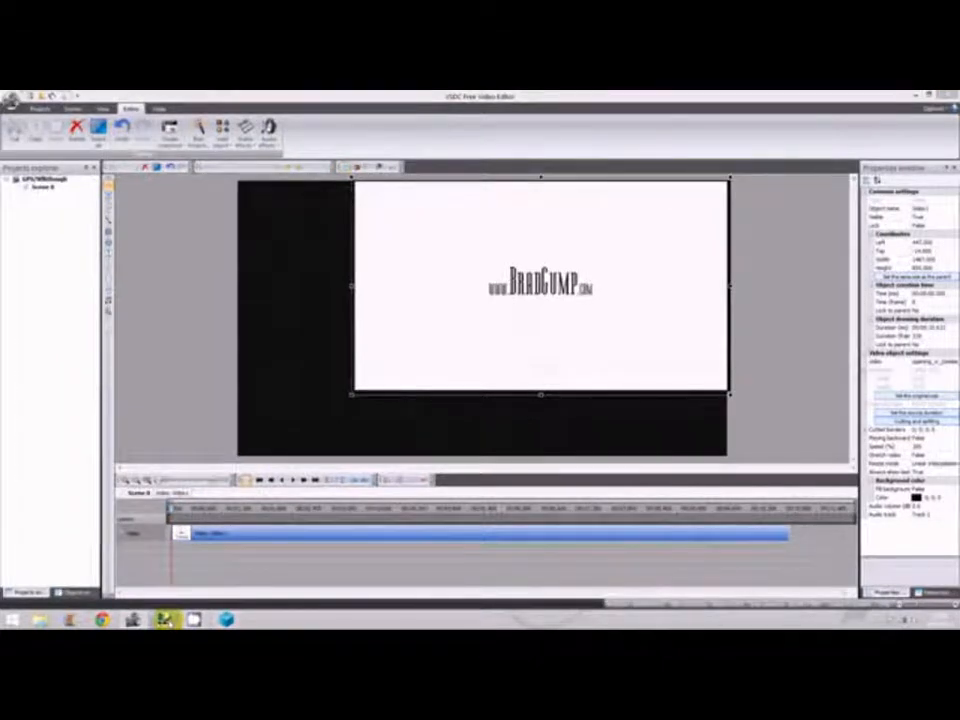
Switch to Paint.NET and resize the blank image's canvas to 1920 by 1080 pixels.
{"action": "left_click", "coordinate": [165, 620]}
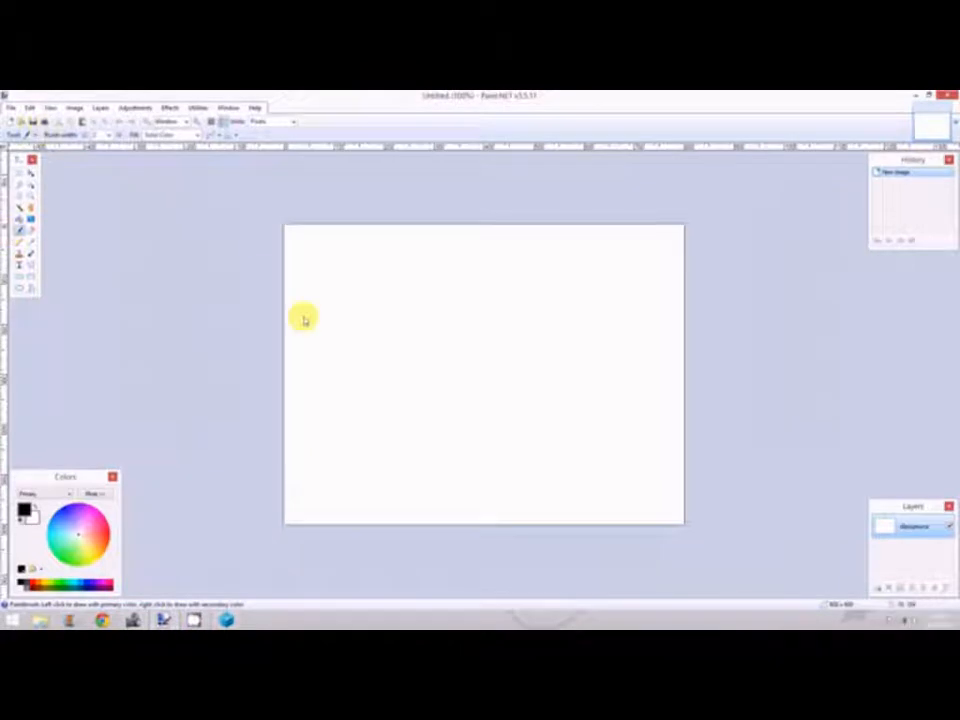
{"action": "key", "text": "ctrl+shift+r"}
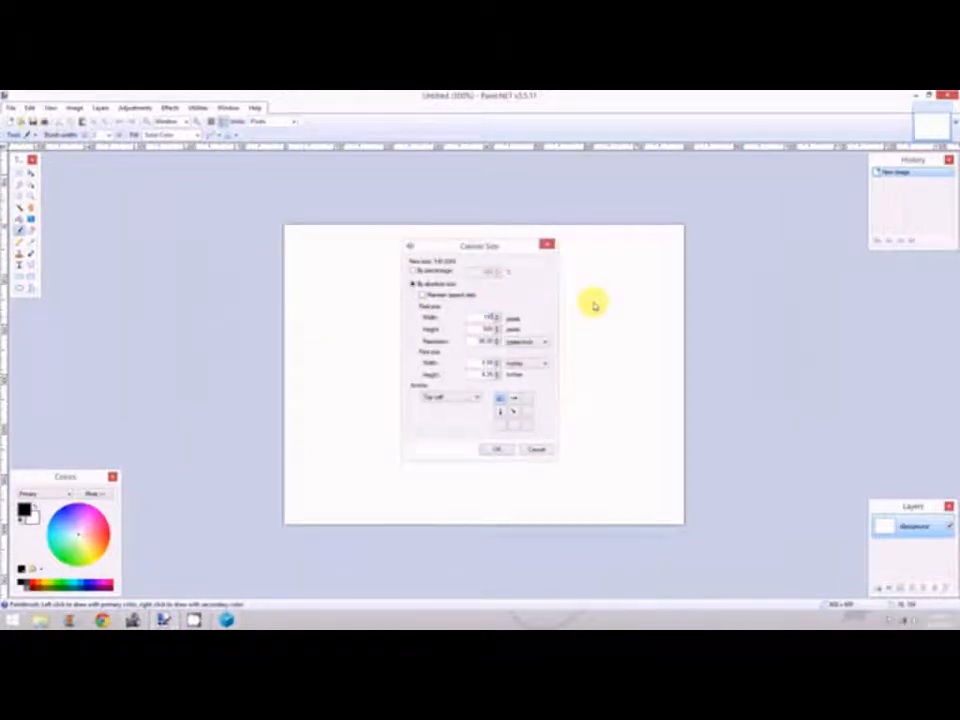
{"action": "key", "text": "BackSpace"}
{"action": "type", "text": "20"}
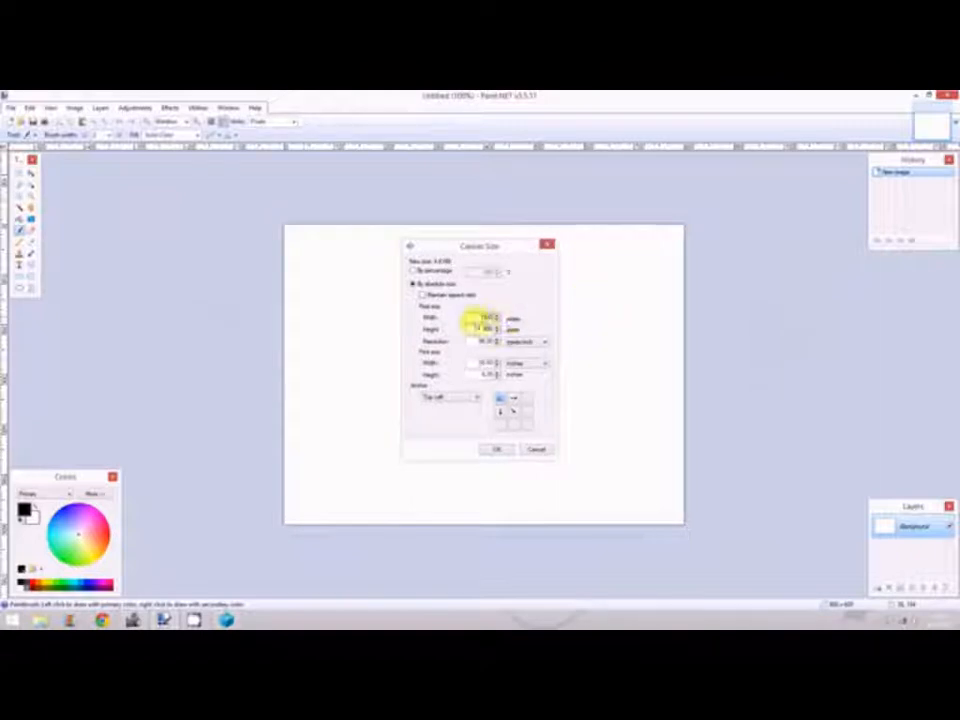
{"action": "double_click", "coordinate": [478, 330]}
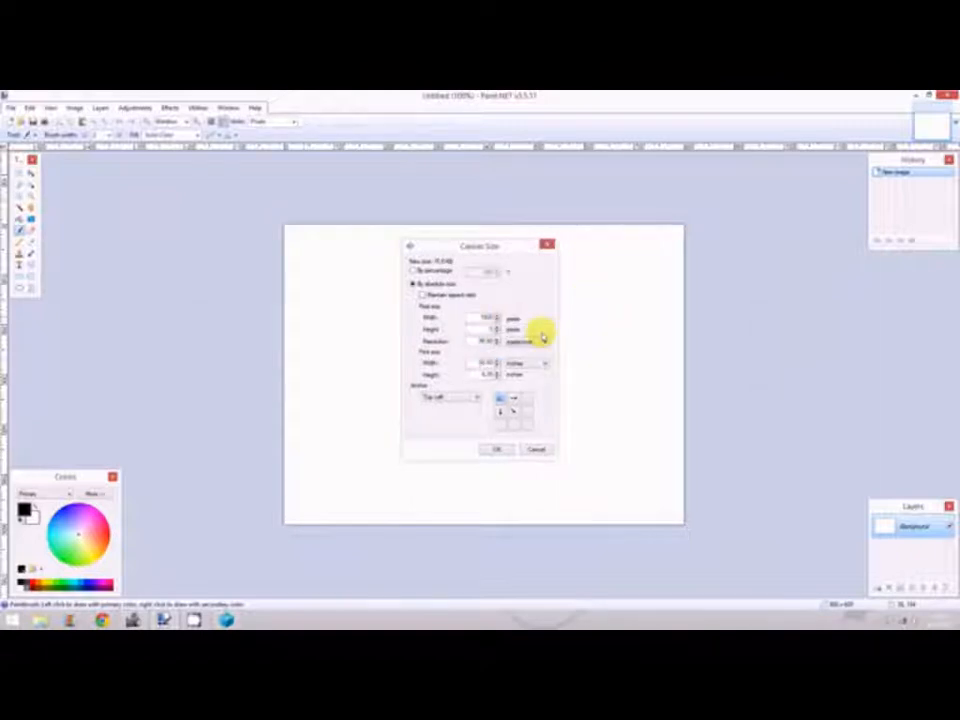
{"action": "left_click", "coordinate": [495, 449]}
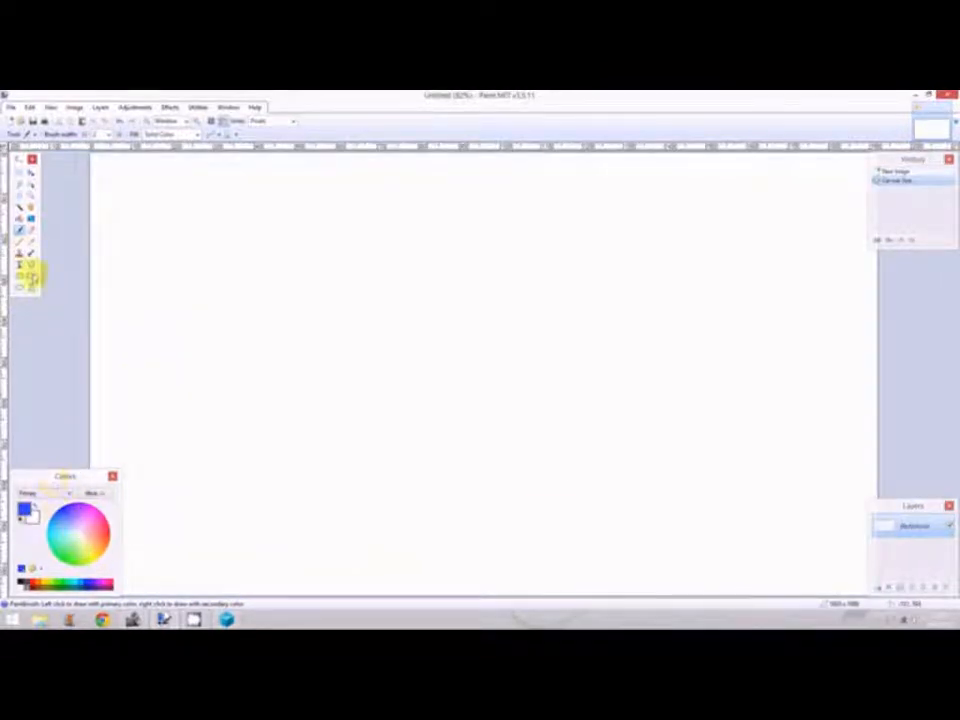
Fill the canvas with a diamond gradient running from blue near the upper-left corner to white at the lower-right corner.
{"action": "left_click", "coordinate": [32, 218]}
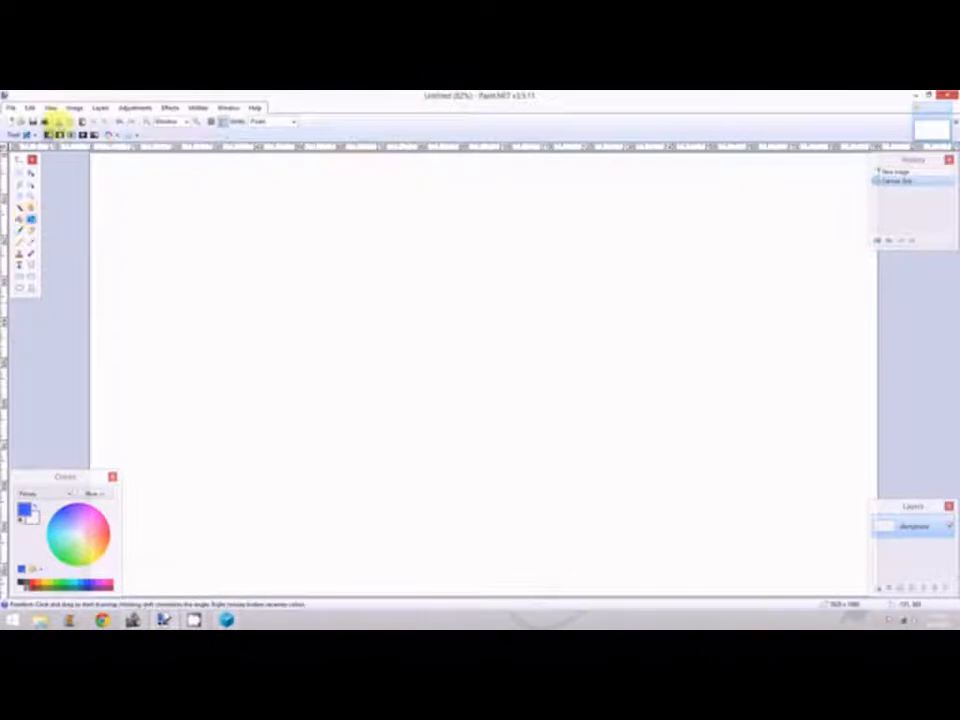
{"action": "left_click", "coordinate": [71, 135]}
{"action": "left_click_drag", "start_coordinate": [131, 190], "coordinate": [896, 606]}
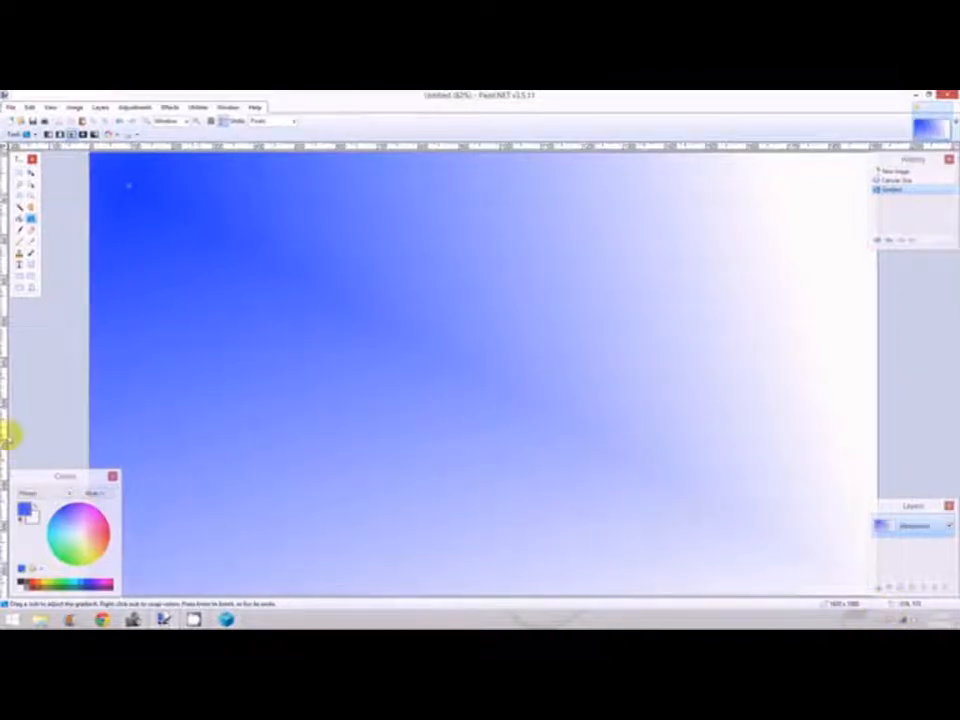
Add a new layer above the gradient and enter the website address on it as text.
{"action": "left_click", "coordinate": [19, 263]}
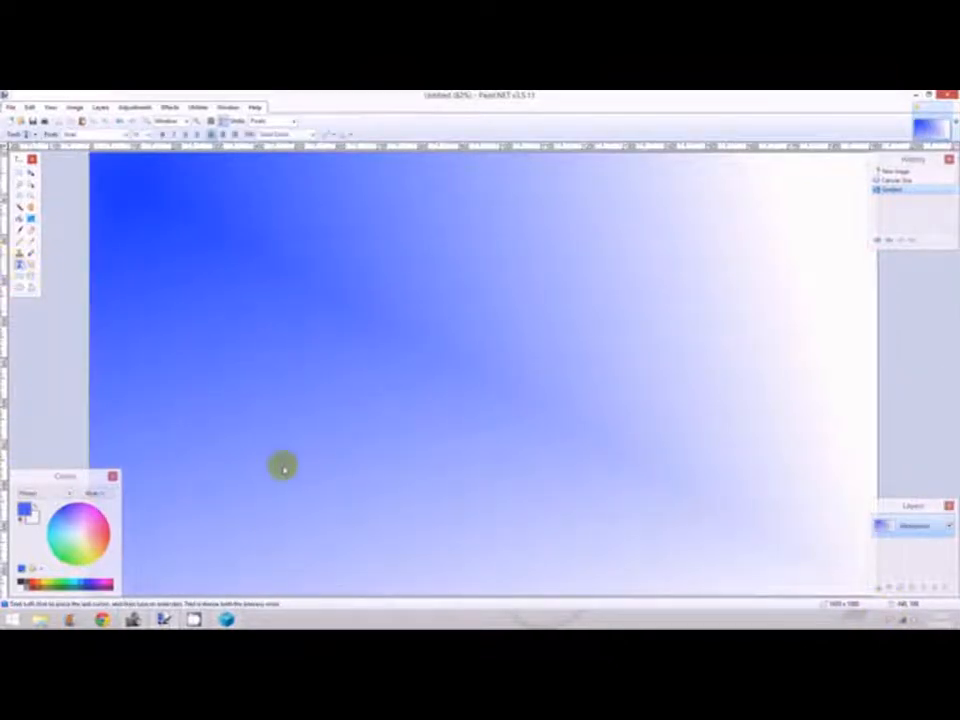
{"action": "left_click", "coordinate": [277, 528]}
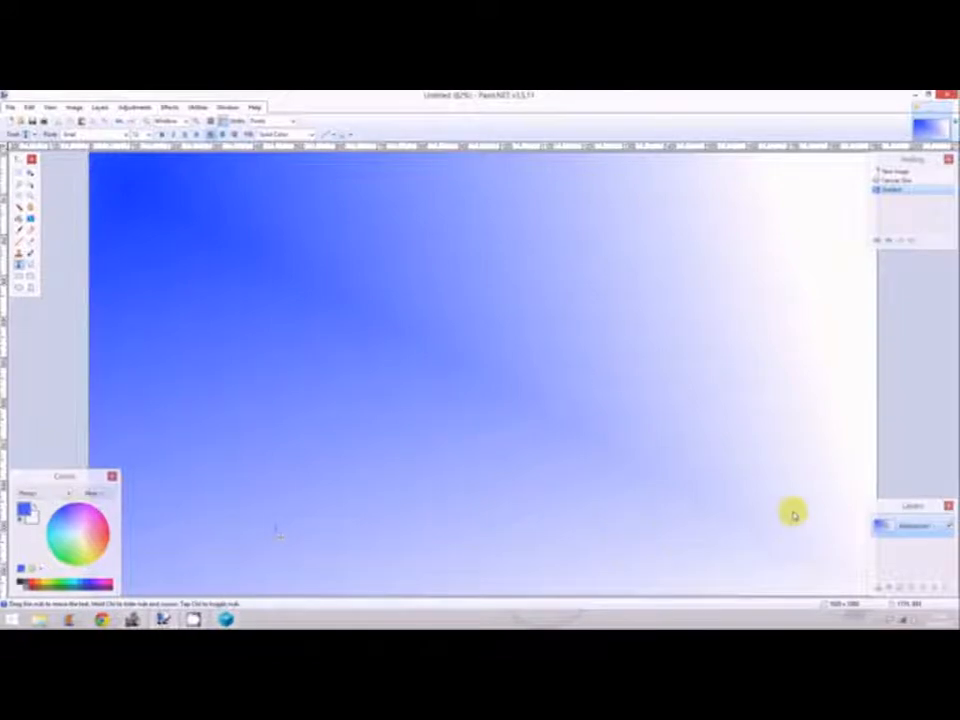
{"action": "left_click", "coordinate": [879, 589]}
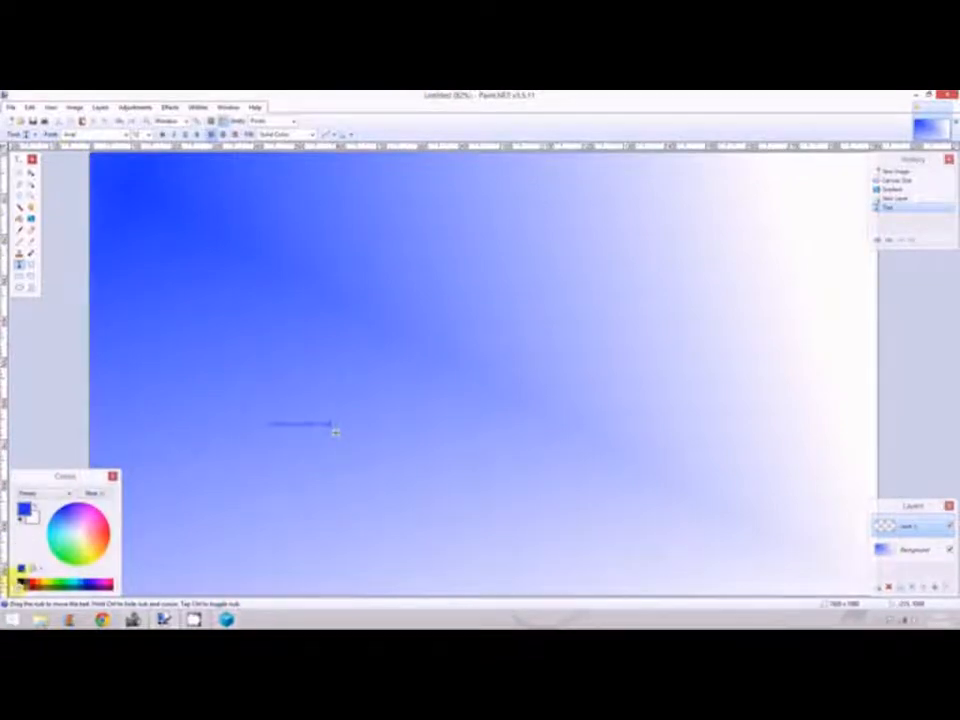
Make the website text black and larger, and place it along the canvas's lower-left edge.
{"action": "left_click", "coordinate": [20, 582]}
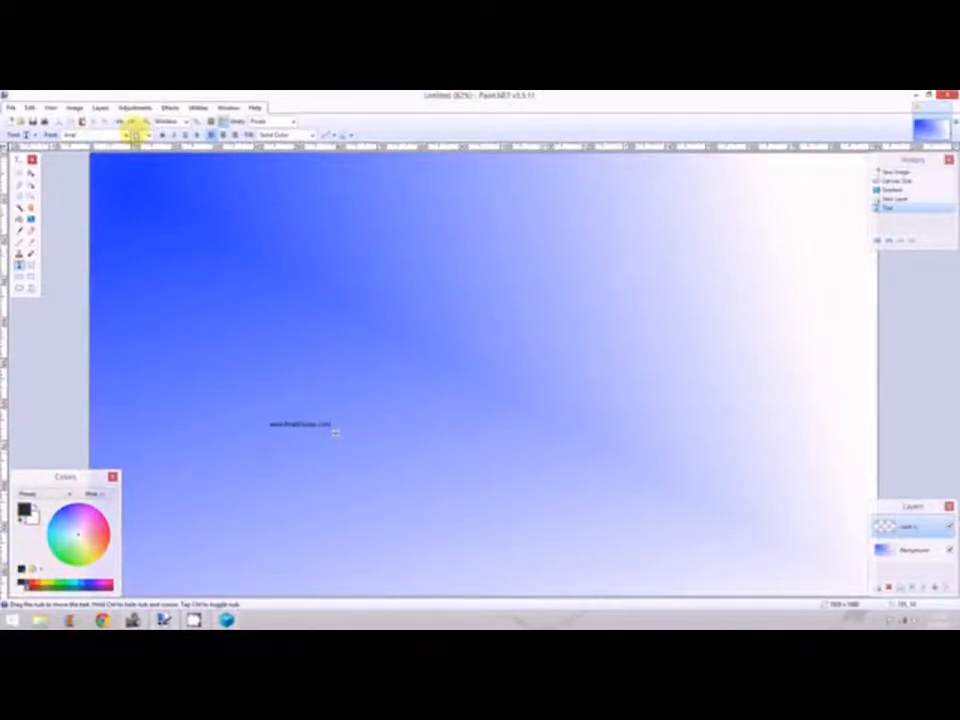
{"action": "left_click", "coordinate": [147, 135]}
{"action": "left_click", "coordinate": [141, 243]}
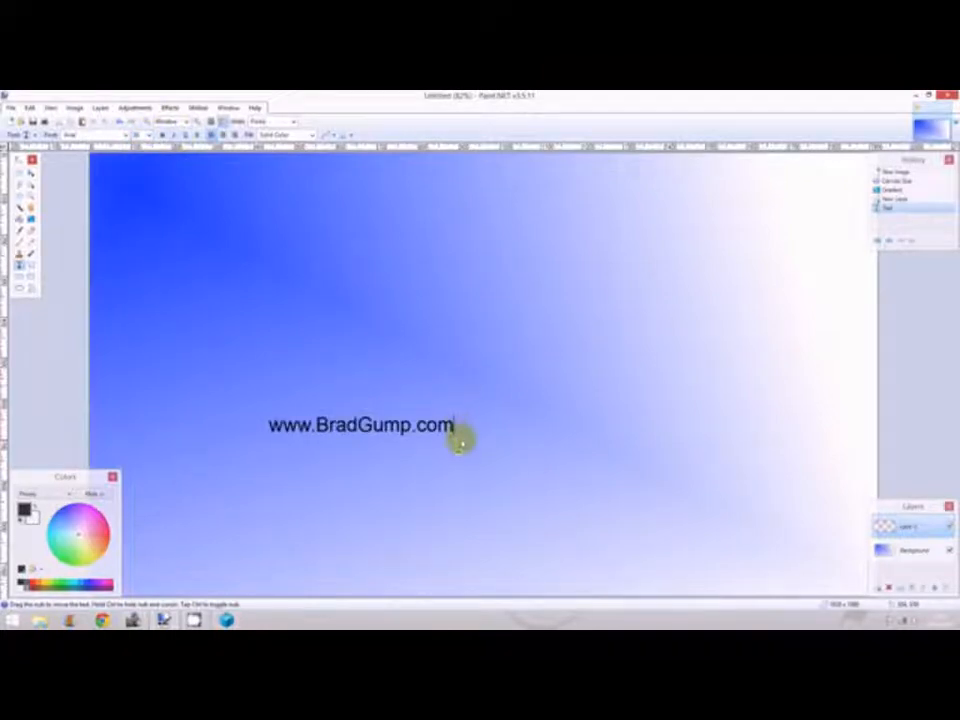
{"action": "left_click_drag", "start_coordinate": [460, 440], "coordinate": [295, 601]}
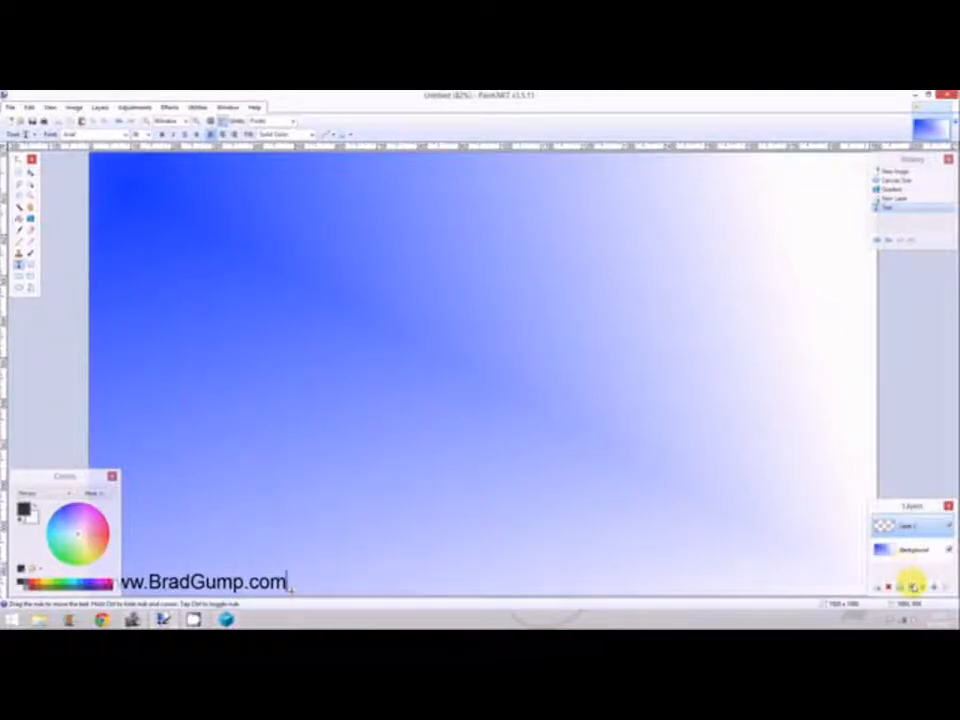
Merge the text layer down into the background and save the image as a PNG named Untitled in the FINAL_EDIT folder.
{"action": "left_click", "coordinate": [912, 587]}
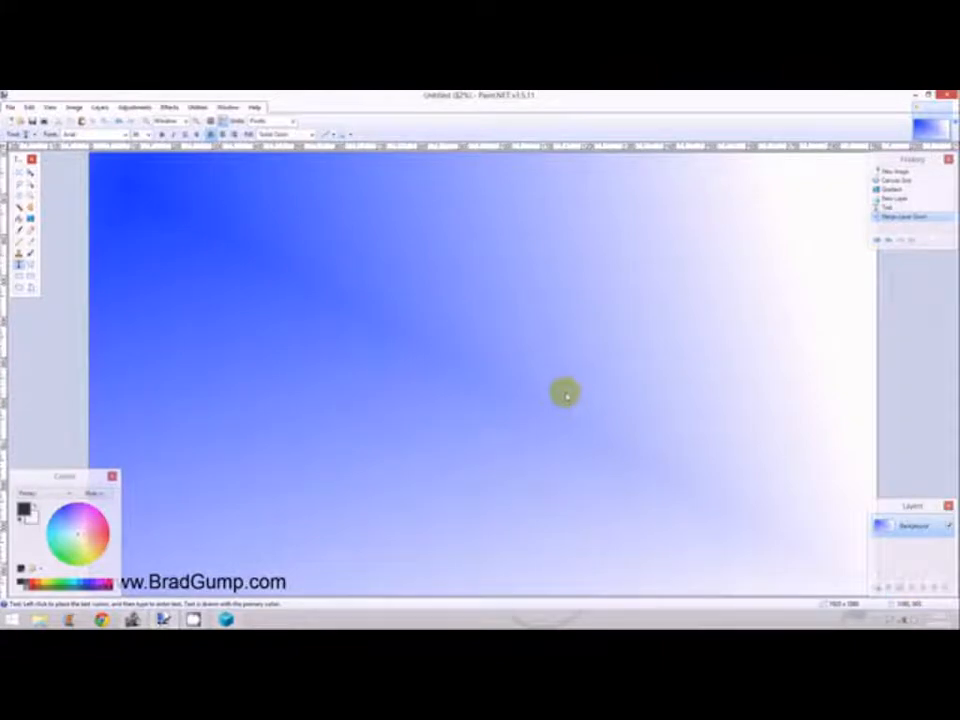
{"action": "key", "text": "ctrl+s"}
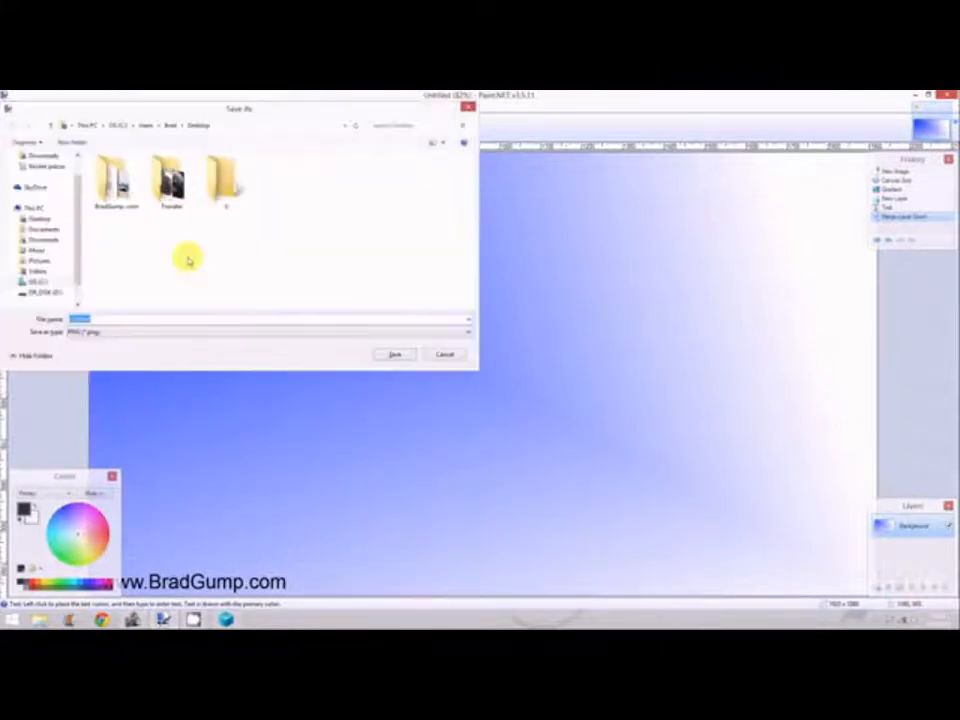
{"action": "double_click", "coordinate": [113, 181]}
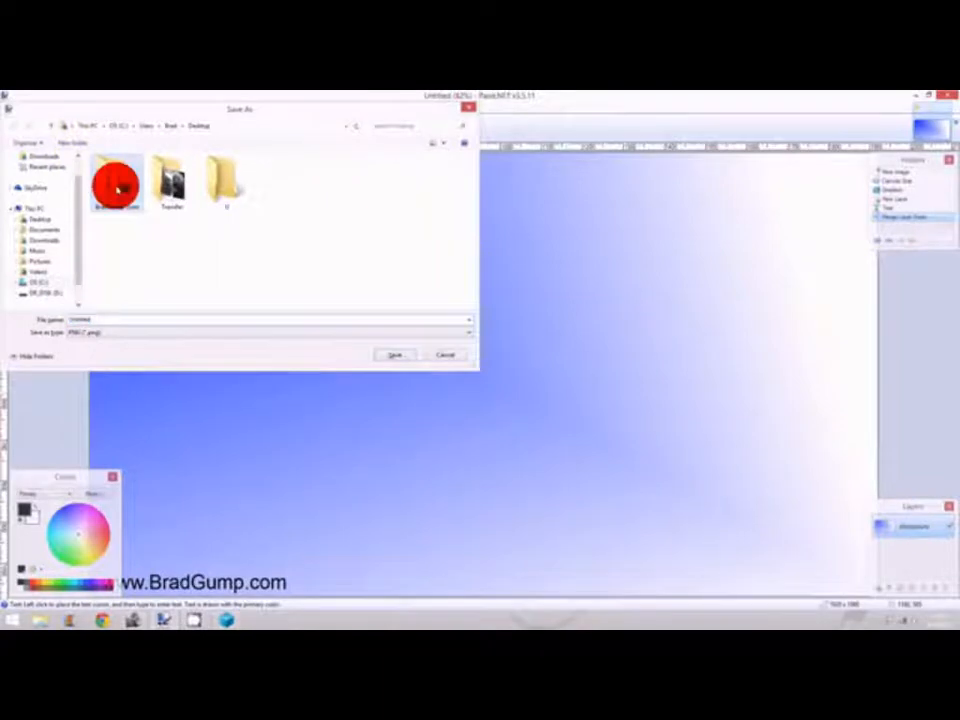
{"action": "double_click", "coordinate": [110, 213]}
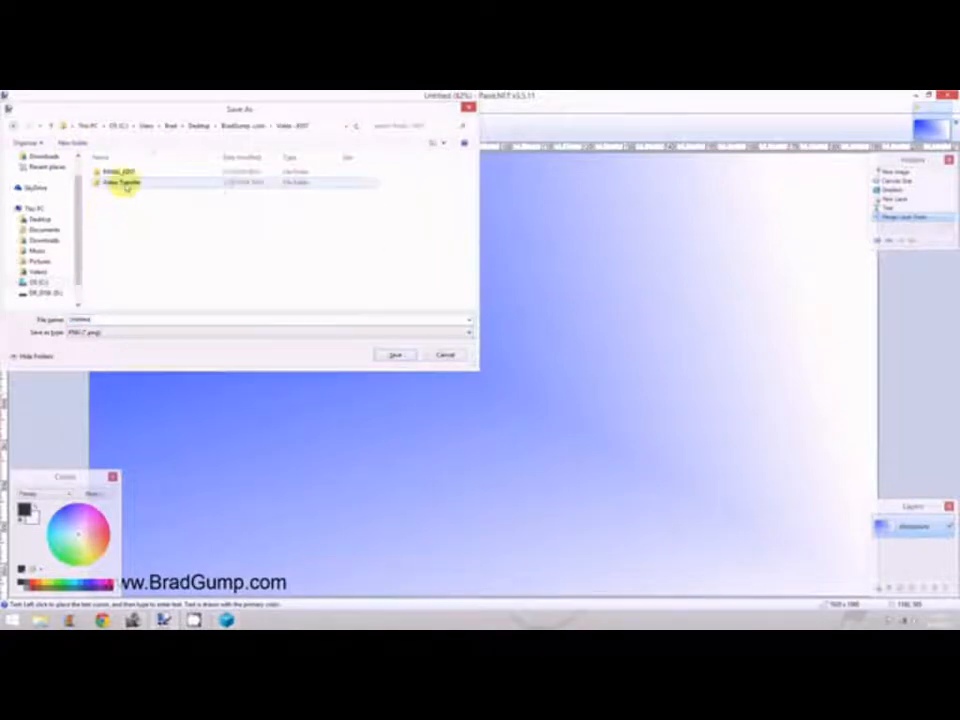
{"action": "double_click", "coordinate": [118, 171]}
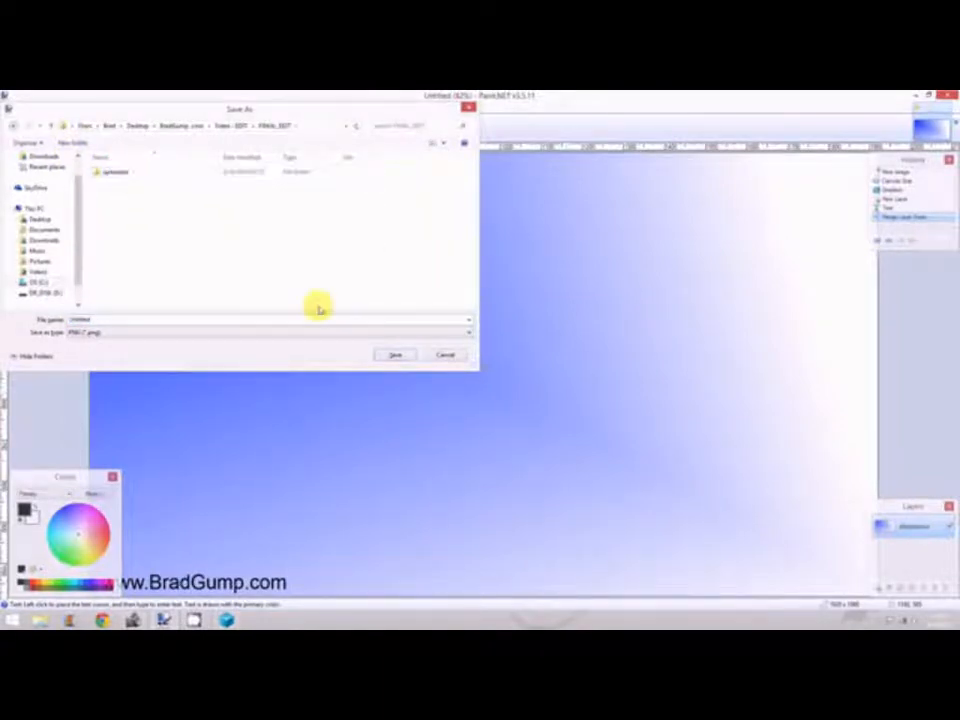
{"action": "left_click", "coordinate": [395, 357]}
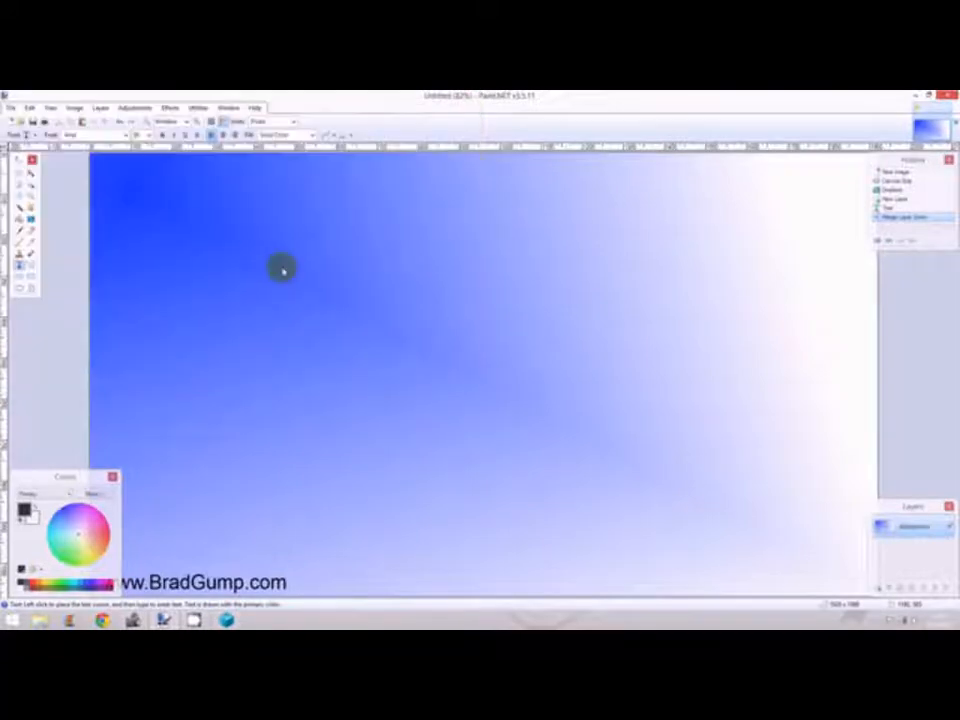
{"action": "left_click", "coordinate": [567, 436]}
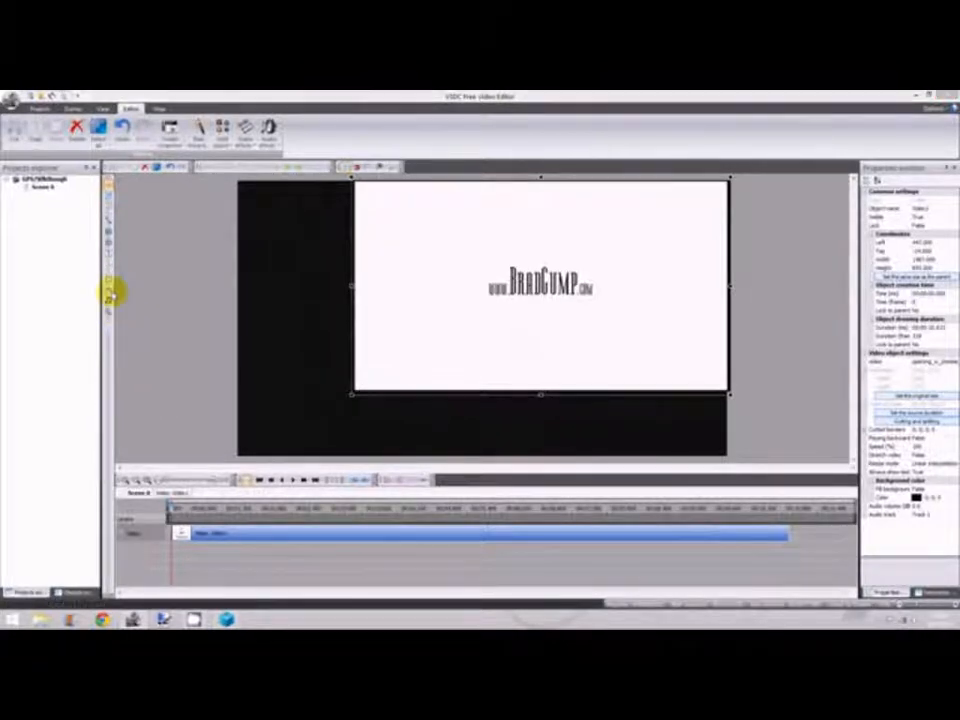
Switch to VSDC Free Video Editor, add Untitled.png from FINAL_EDIT as an image object, and place it over most of the frame.
{"action": "left_click", "coordinate": [112, 293]}
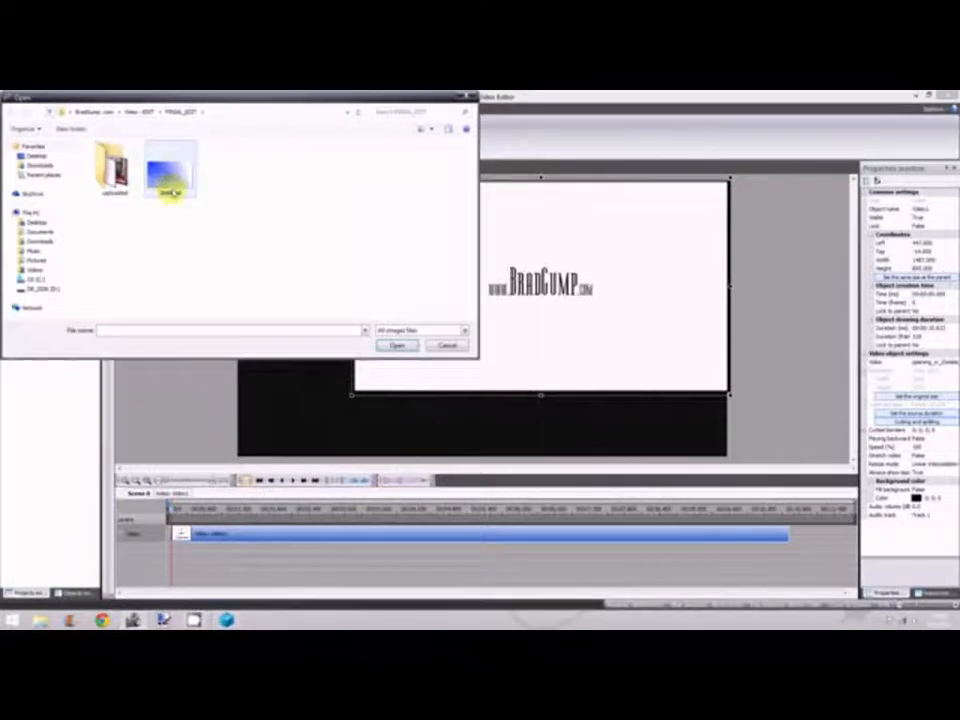
{"action": "double_click", "coordinate": [170, 178]}
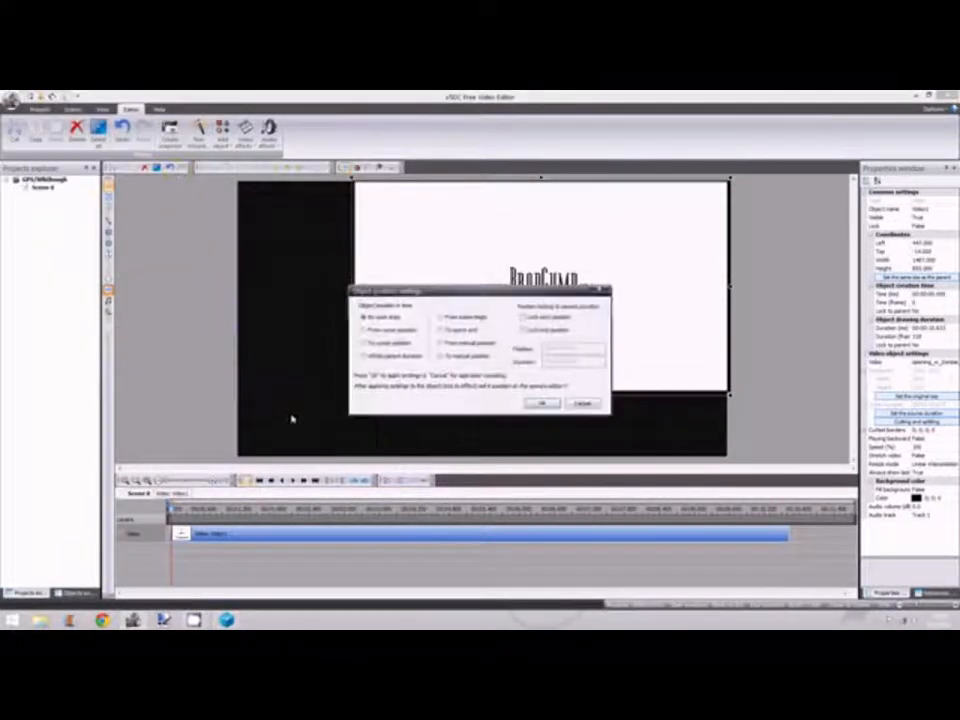
{"action": "left_click", "coordinate": [536, 403]}
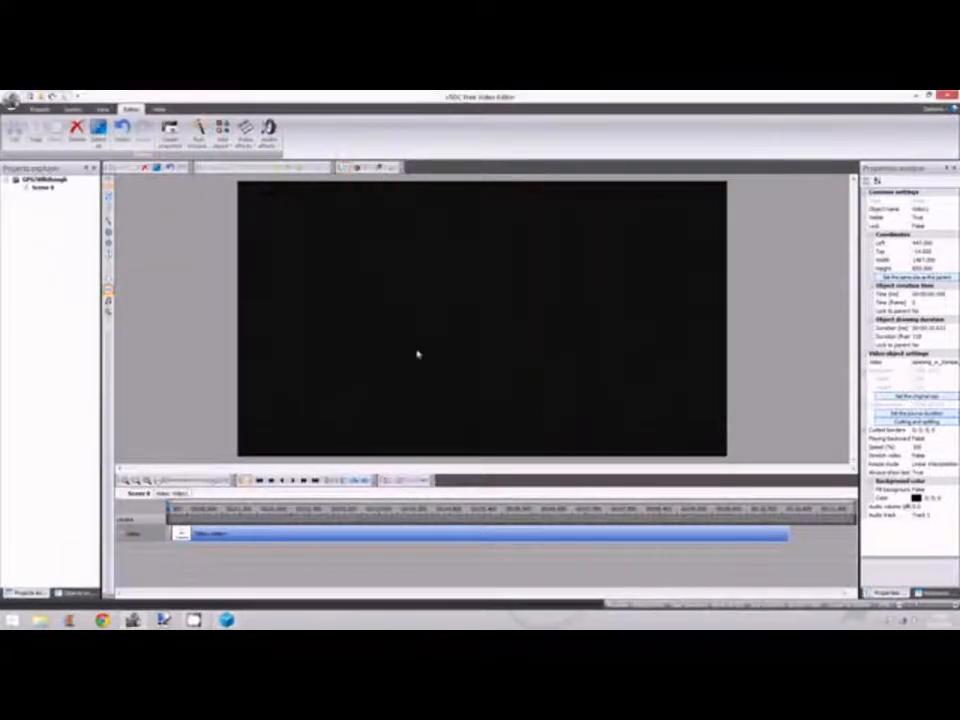
{"action": "mouse_move", "coordinate": [244, 197]}
{"action": "left_mouse_down"}
{"action": "mouse_move", "coordinate": [330, 294]}
{"action": "mouse_move", "coordinate": [481, 389]}
{"action": "left_mouse_up"}
{"action": "left_click_drag", "start_coordinate": [676, 460], "coordinate": [690, 454]}
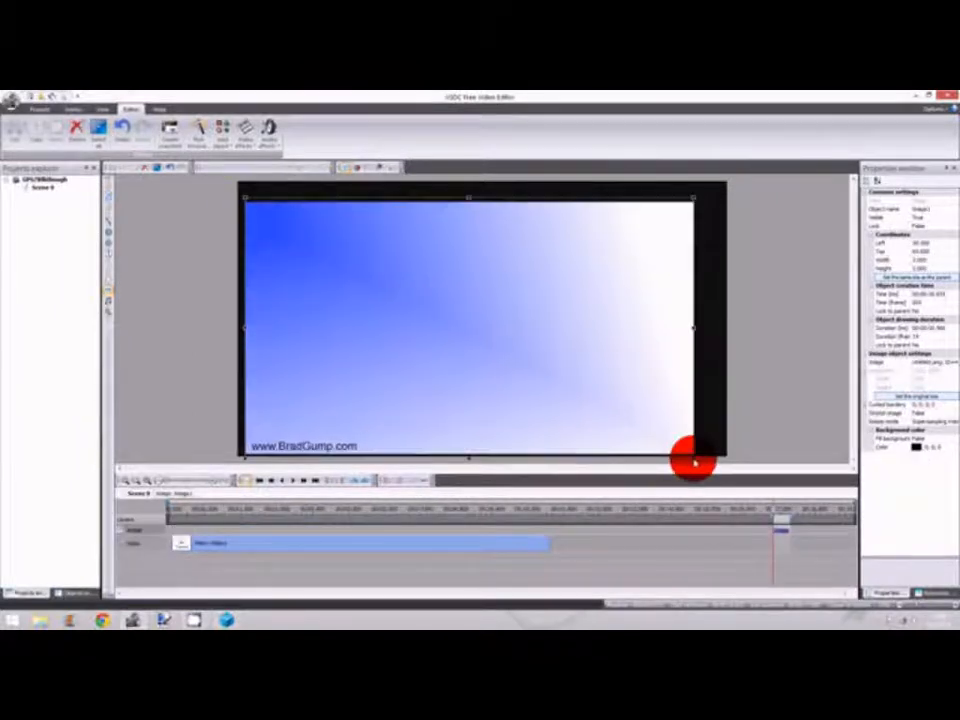
{"action": "left_click_drag", "start_coordinate": [525, 322], "coordinate": [510, 326]}
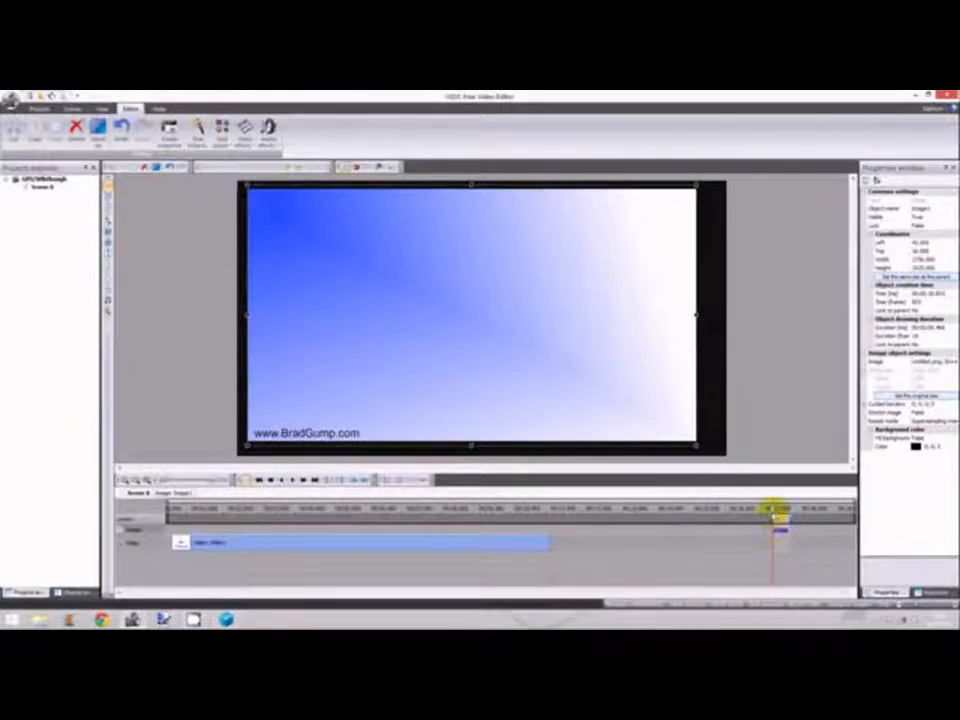
Move the background image to the start of the timeline, aligned with the beginning of the opening video.
{"action": "left_click_drag", "start_coordinate": [778, 512], "coordinate": [168, 520]}
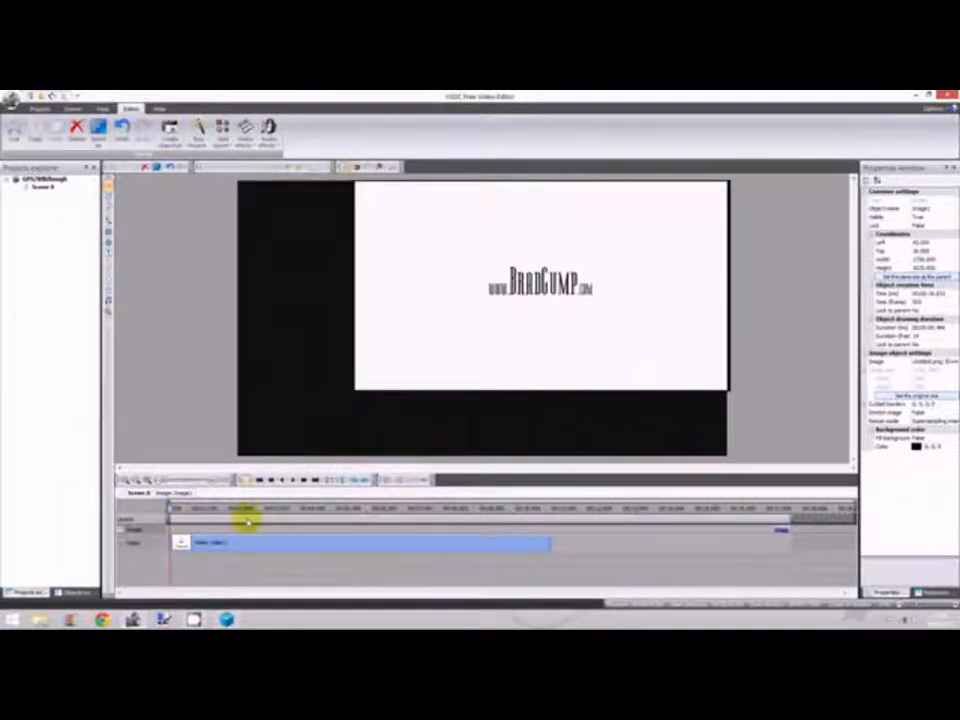
{"action": "left_click_drag", "start_coordinate": [781, 531], "coordinate": [92, 531]}
{"action": "left_click_drag", "start_coordinate": [466, 527], "coordinate": [137, 540]}
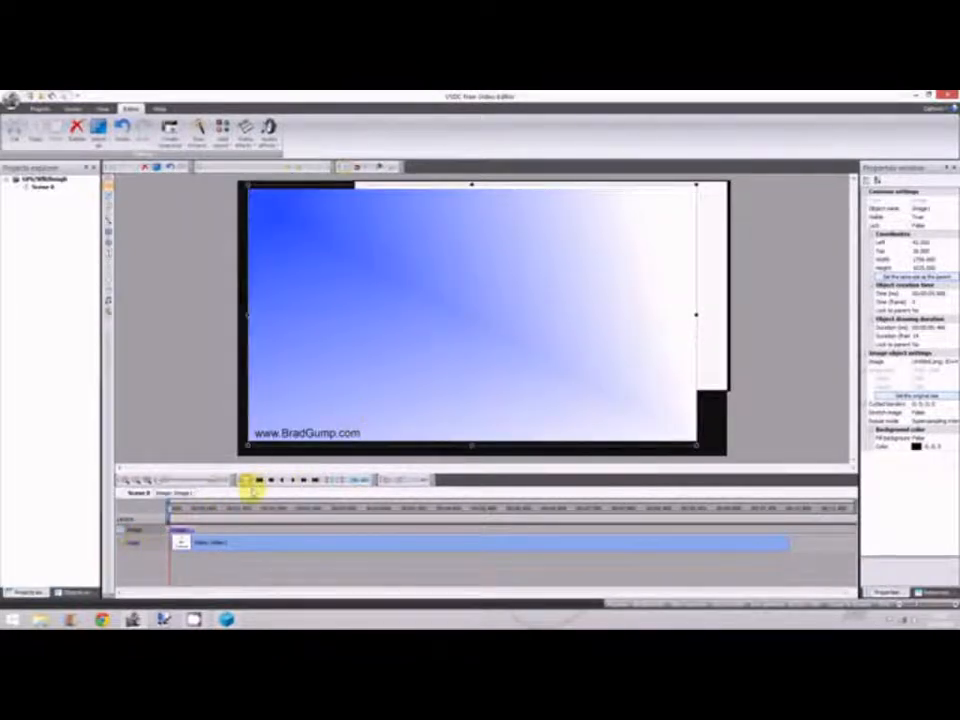
Place the background image's layer beneath the opening video and make the image the same size as its parent.
{"action": "right_click", "coordinate": [181, 532]}
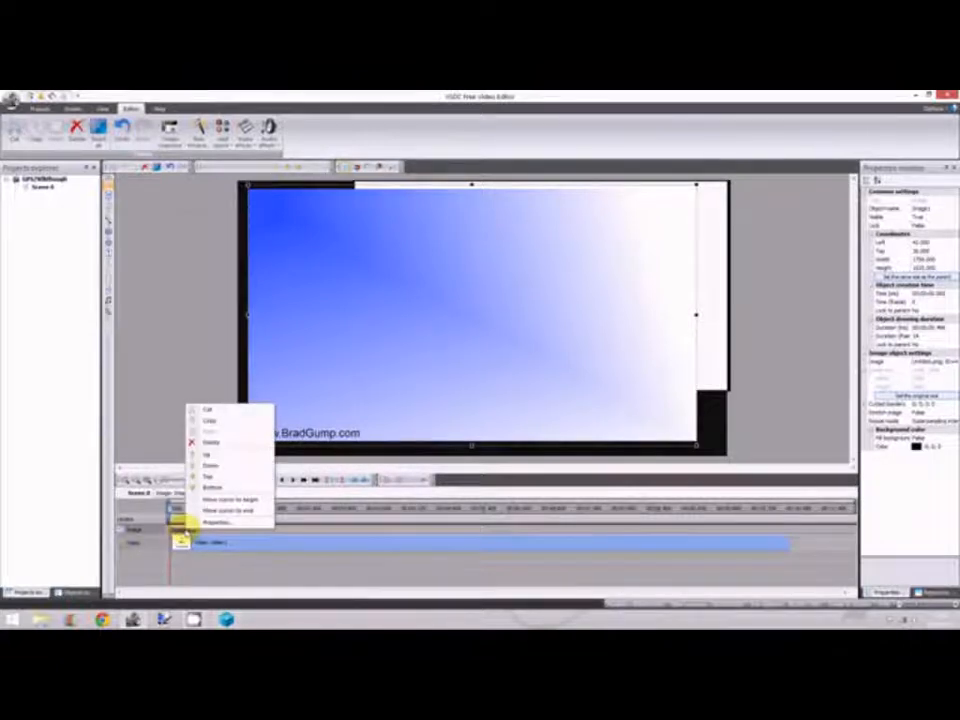
{"action": "left_click", "coordinate": [213, 463]}
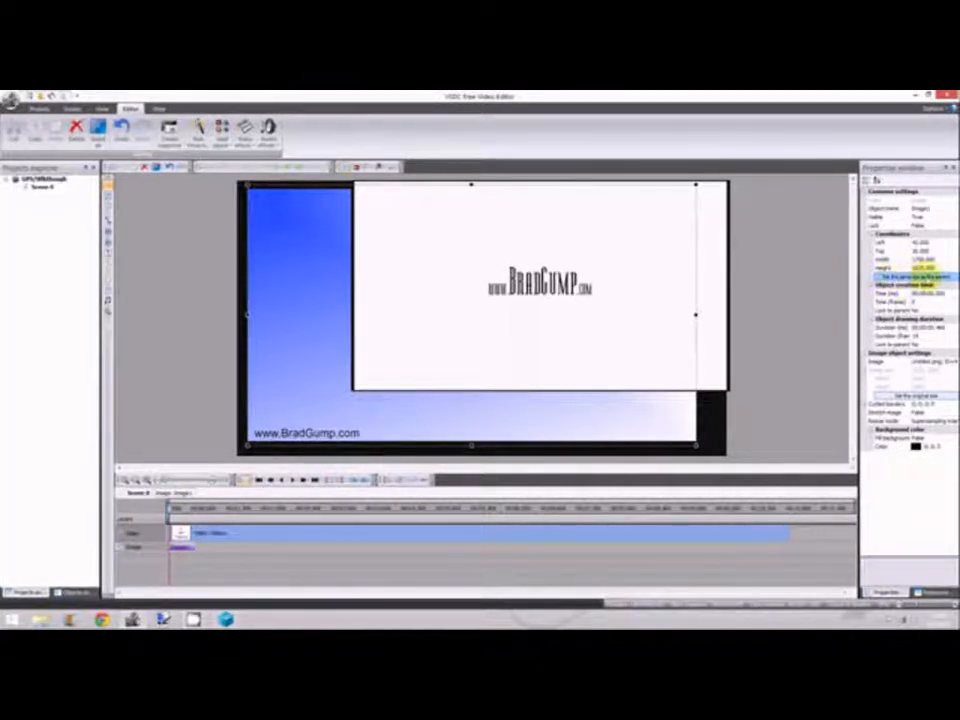
{"action": "left_click", "coordinate": [921, 273]}
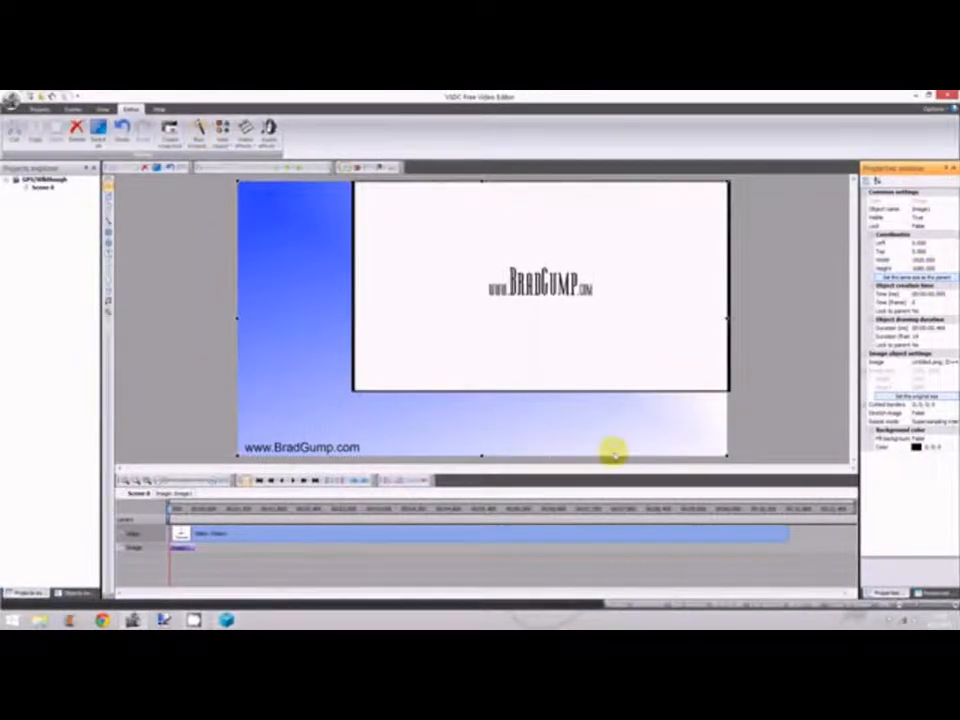
Enlarge the opening video to about 1714 by 926 pixels and centre it over the background, leaving a border around it.
{"action": "left_click", "coordinate": [261, 536]}
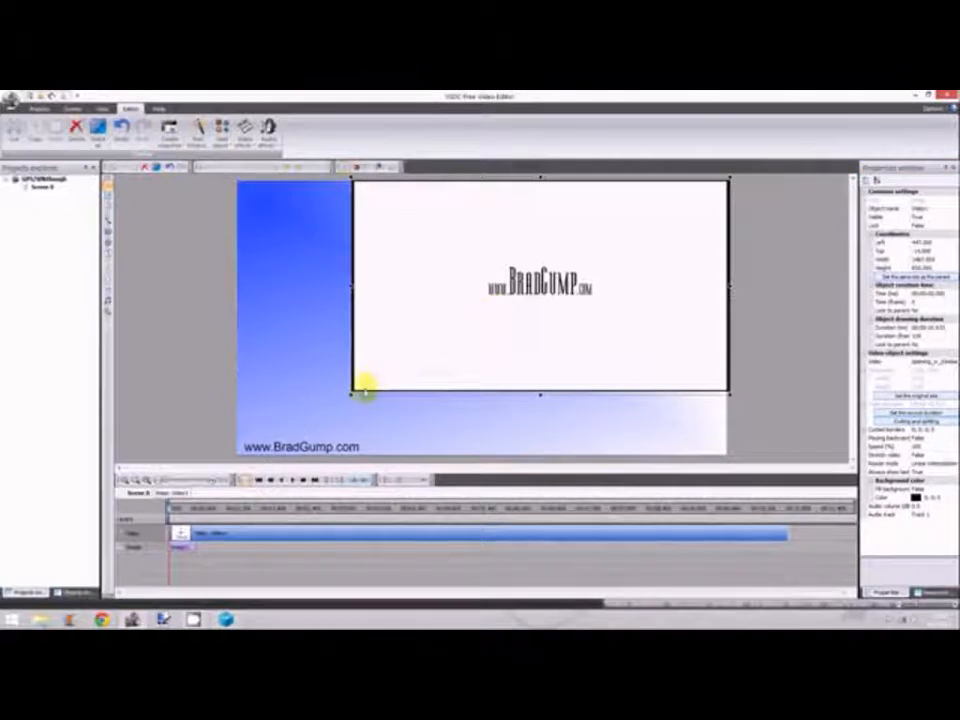
{"action": "left_click_drag", "start_coordinate": [350, 393], "coordinate": [294, 414]}
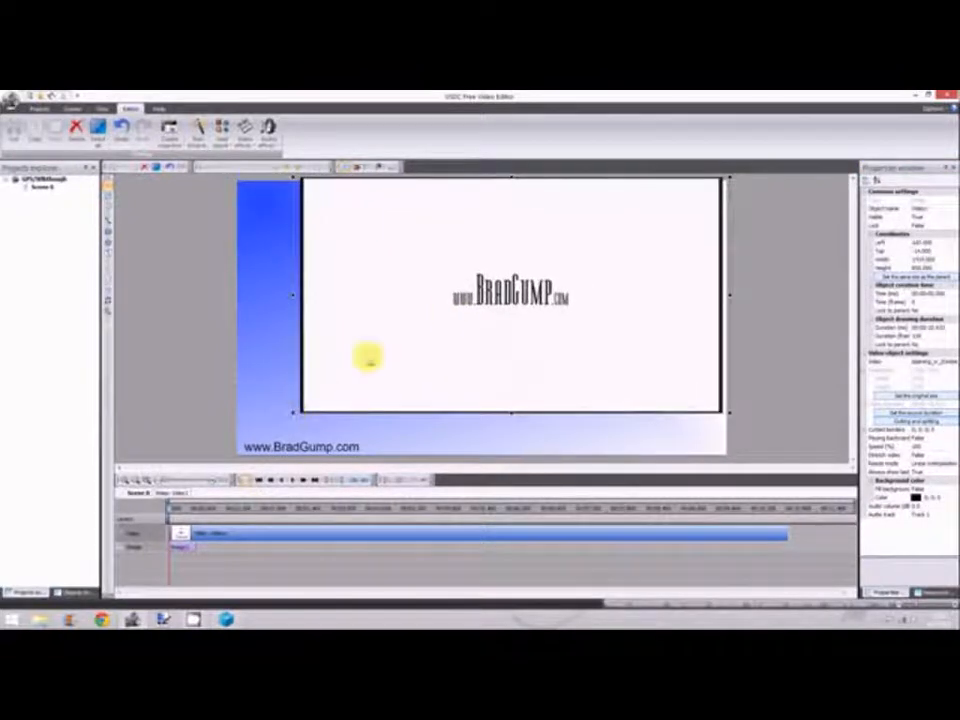
{"action": "mouse_move", "coordinate": [447, 307]}
{"action": "left_mouse_down"}
{"action": "mouse_move", "coordinate": [418, 322]}
{"action": "mouse_move", "coordinate": [427, 328]}
{"action": "left_mouse_up"}
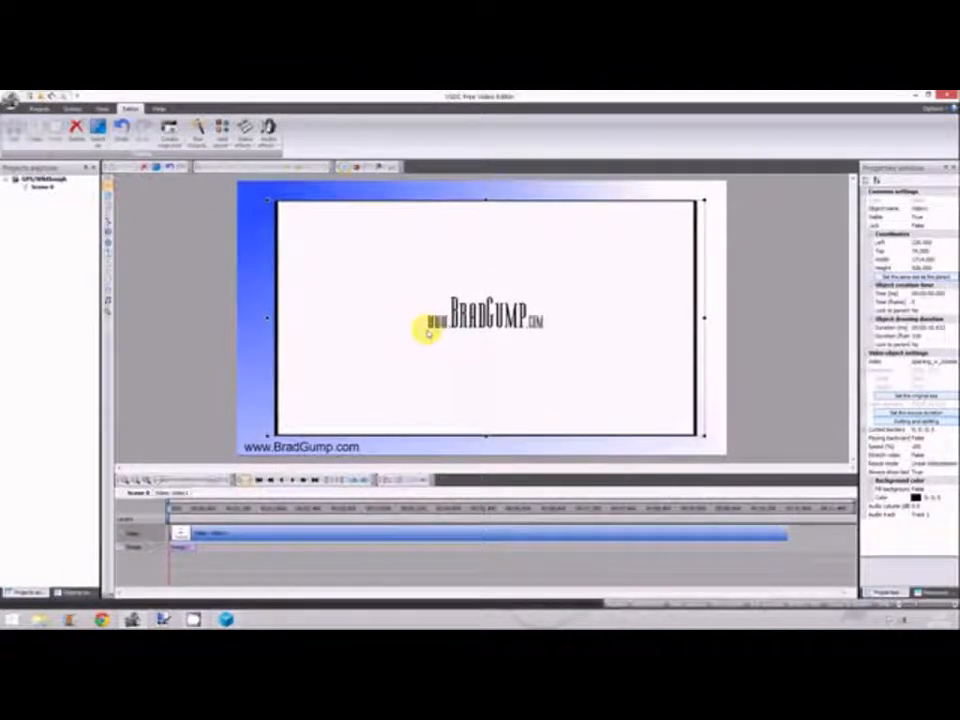
{"action": "left_click", "coordinate": [763, 293]}
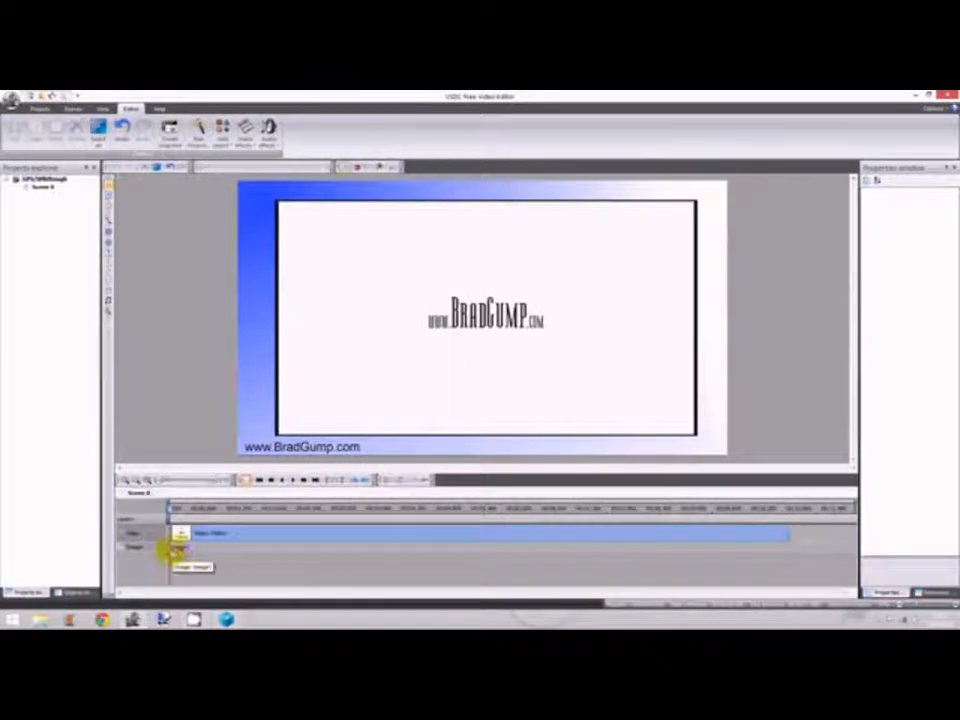
Extend the background image's duration past the end of the opening video and preview several points along the timeline.
{"action": "mouse_move", "coordinate": [198, 537]}
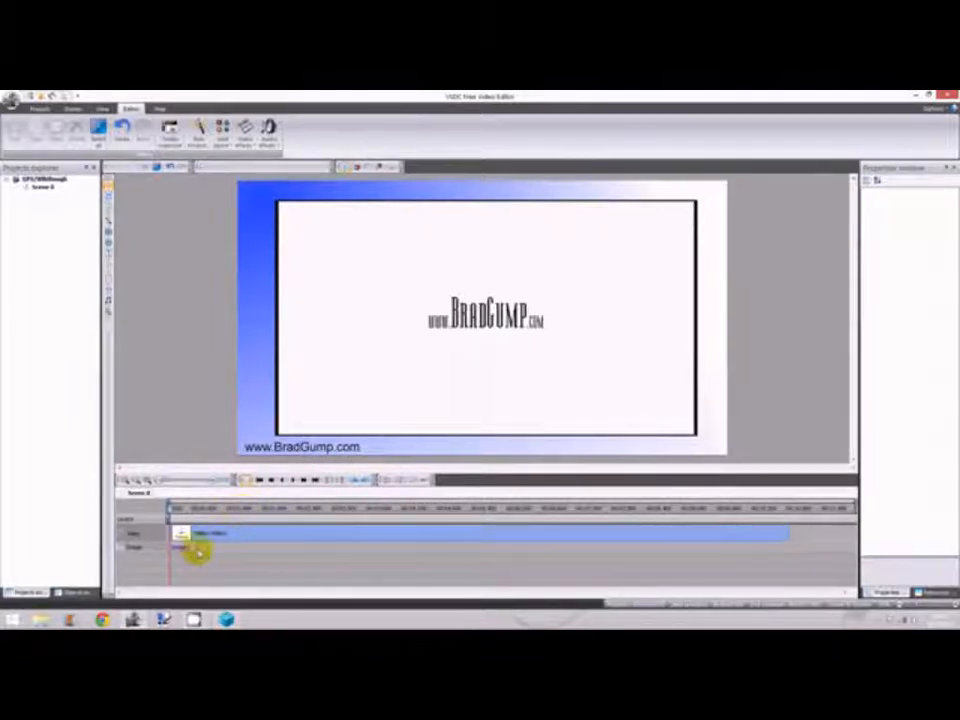
{"action": "left_click", "coordinate": [238, 510]}
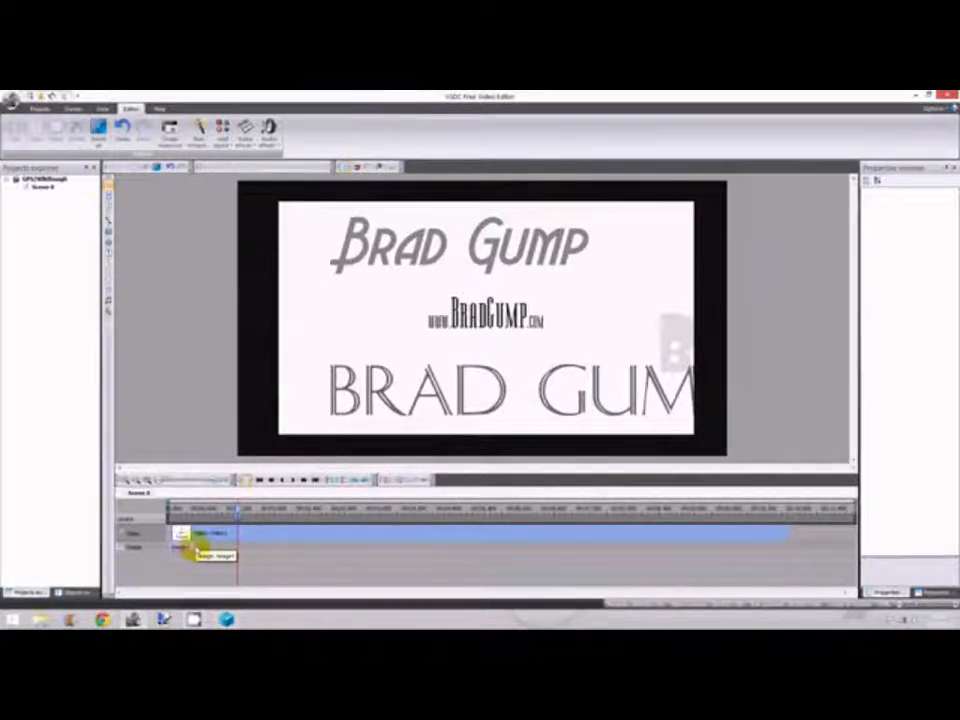
{"action": "left_click", "coordinate": [193, 546]}
{"action": "left_click_drag", "start_coordinate": [193, 546], "coordinate": [810, 546]}
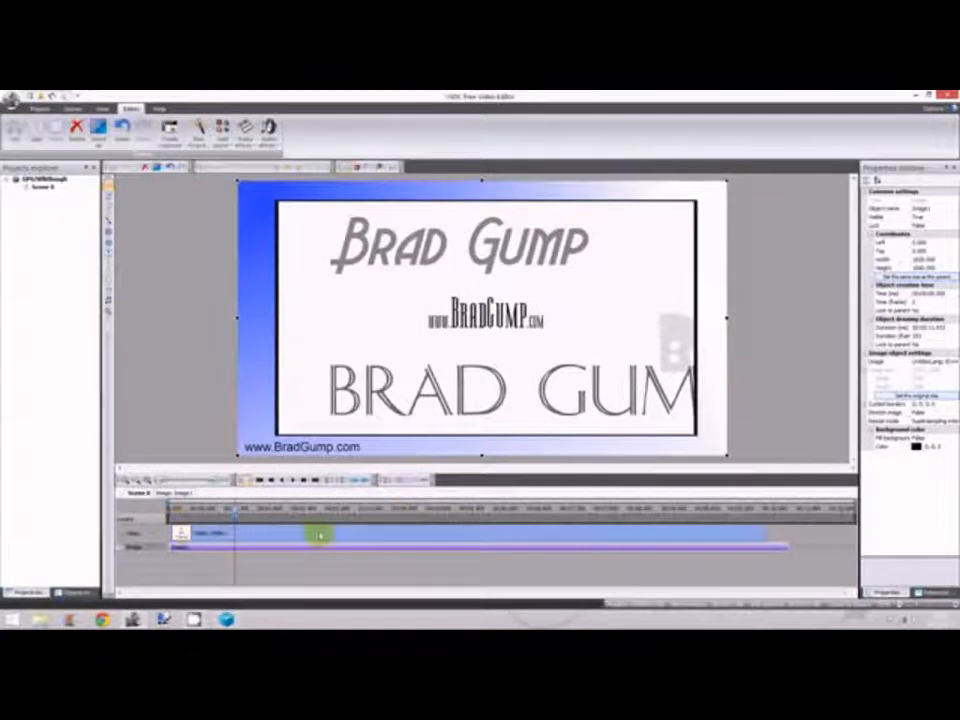
{"action": "left_click", "coordinate": [257, 510]}
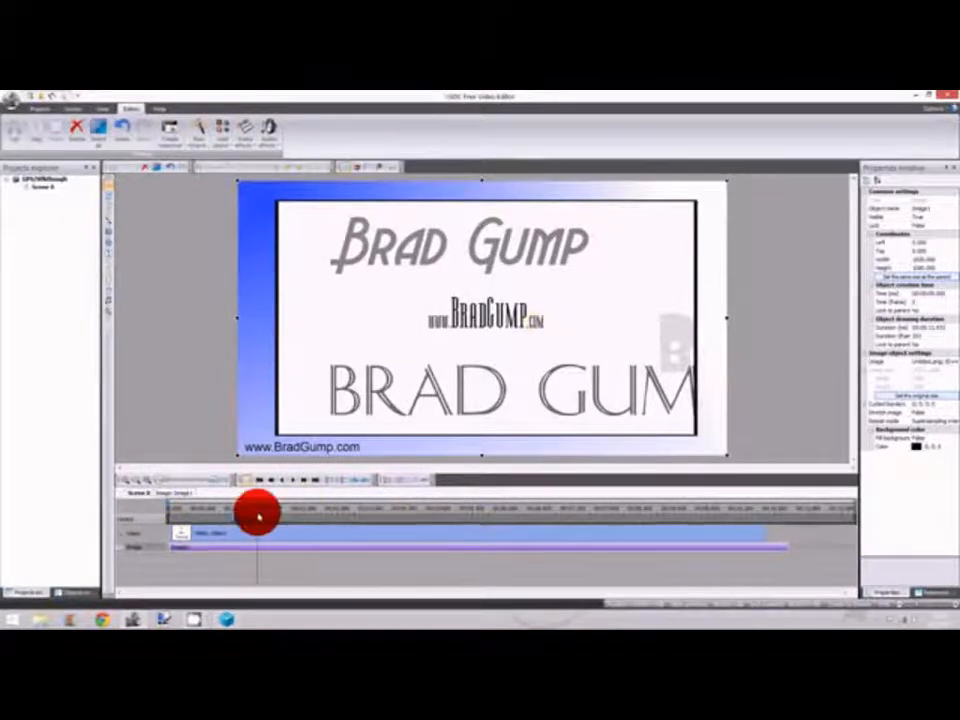
{"action": "left_click", "coordinate": [390, 508]}
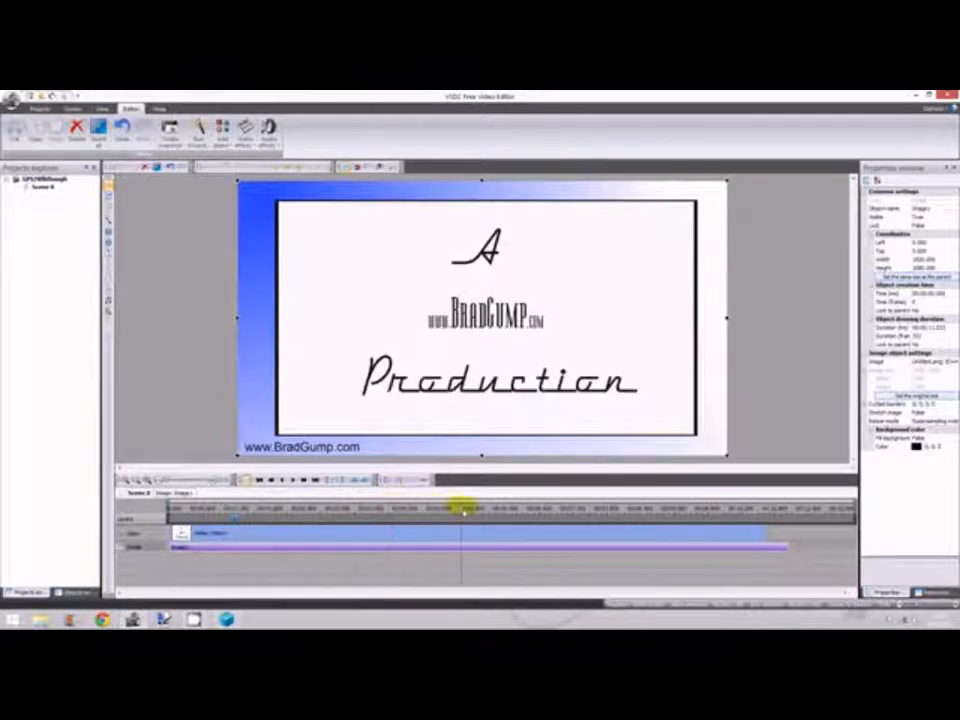
{"action": "left_click", "coordinate": [499, 507]}
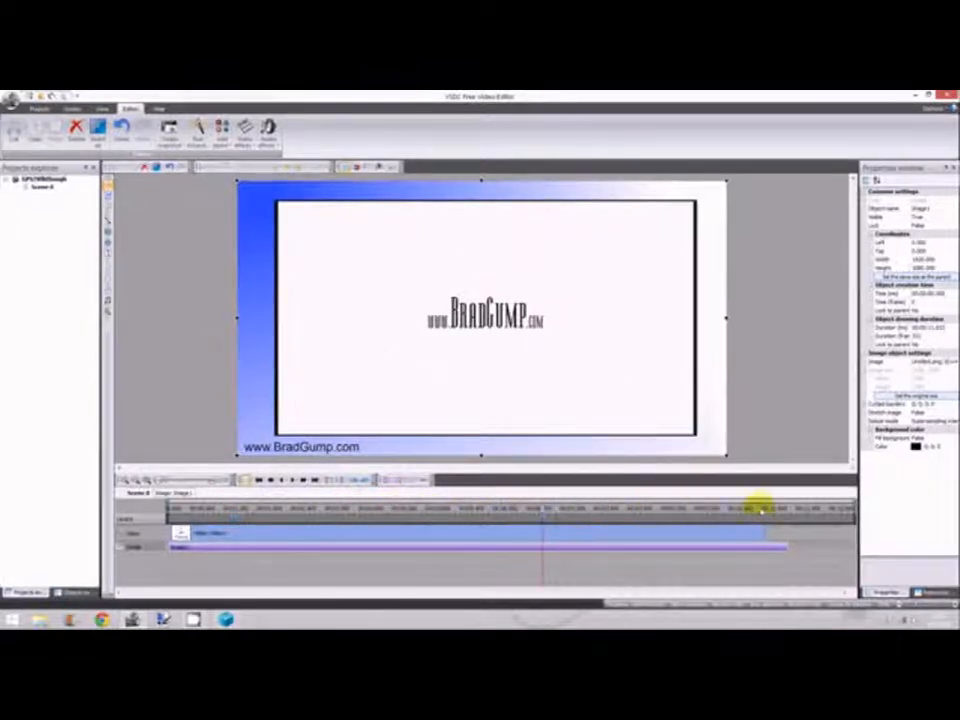
{"action": "left_click", "coordinate": [764, 507]}
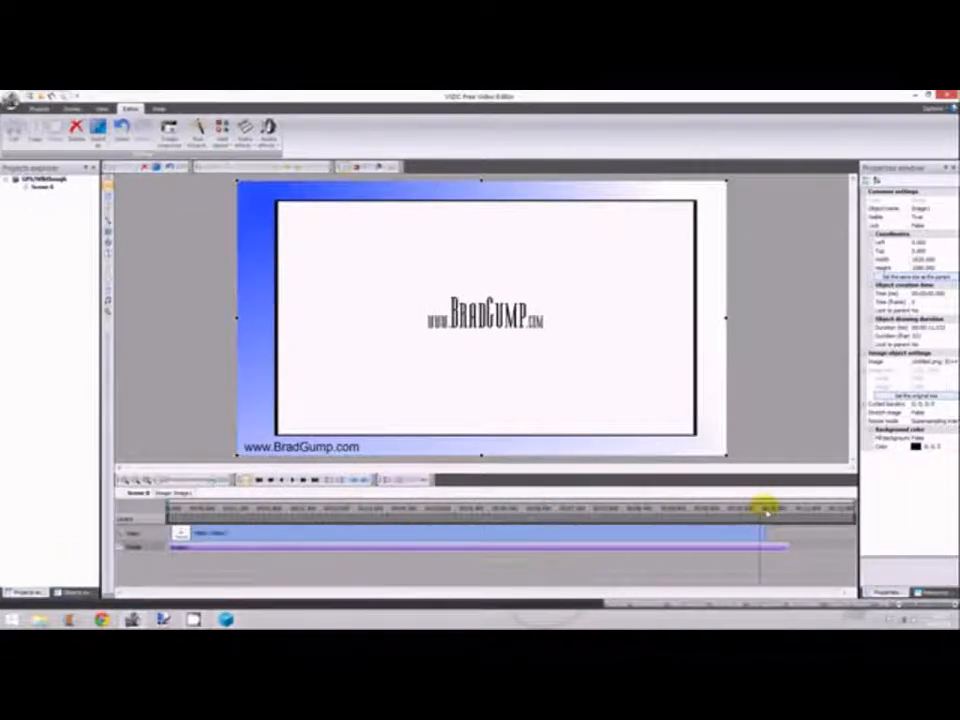
Shorten the background image so it ends together with the opening video, and check the last frames and an early one.
{"action": "left_click", "coordinate": [777, 507]}
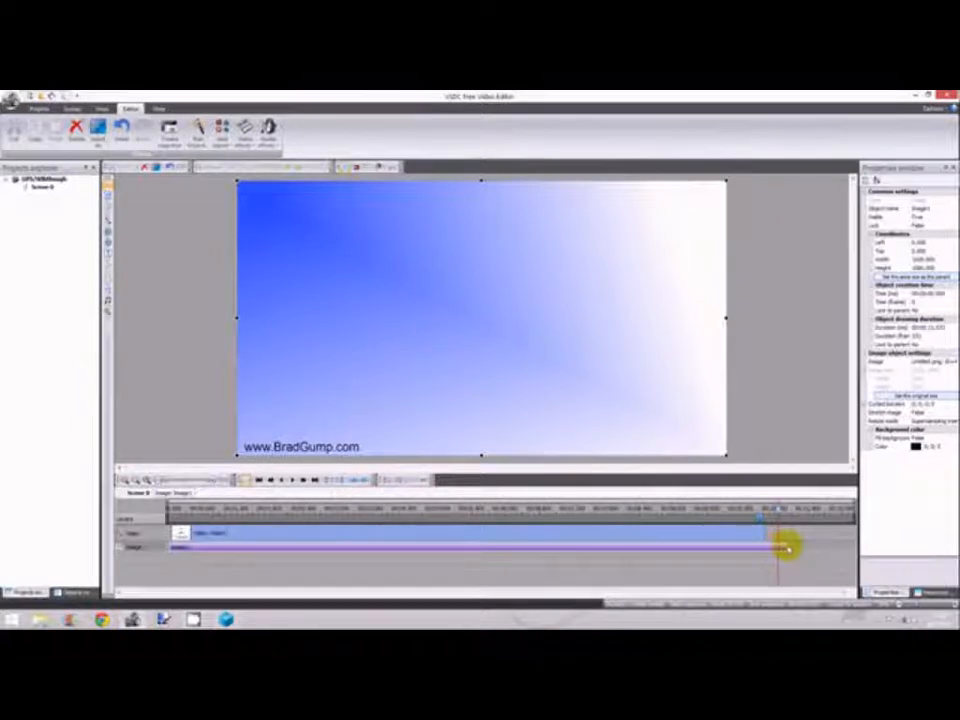
{"action": "mouse_move", "coordinate": [788, 548]}
{"action": "left_mouse_down"}
{"action": "mouse_move", "coordinate": [759, 548]}
{"action": "mouse_move", "coordinate": [786, 545]}
{"action": "left_mouse_up"}
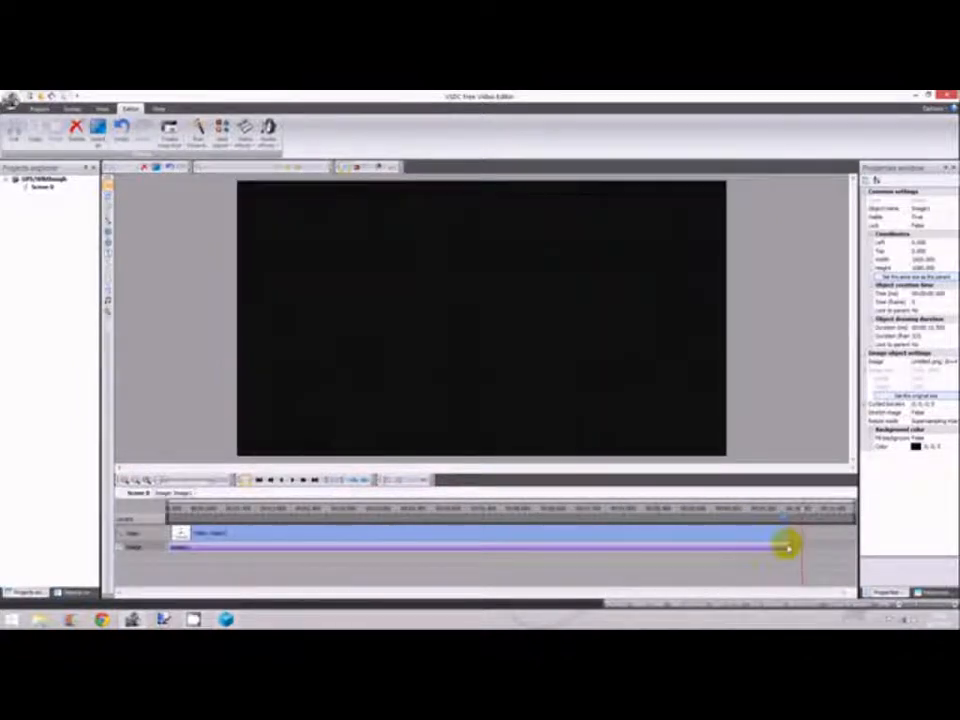
{"action": "left_click", "coordinate": [785, 507]}
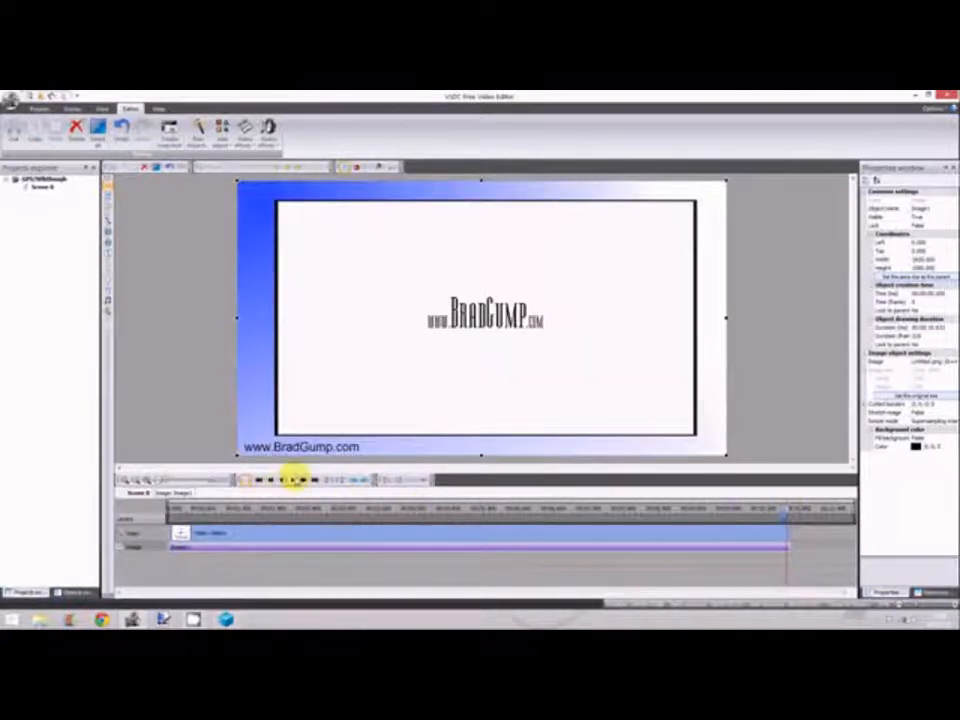
{"action": "left_click", "coordinate": [295, 479]}
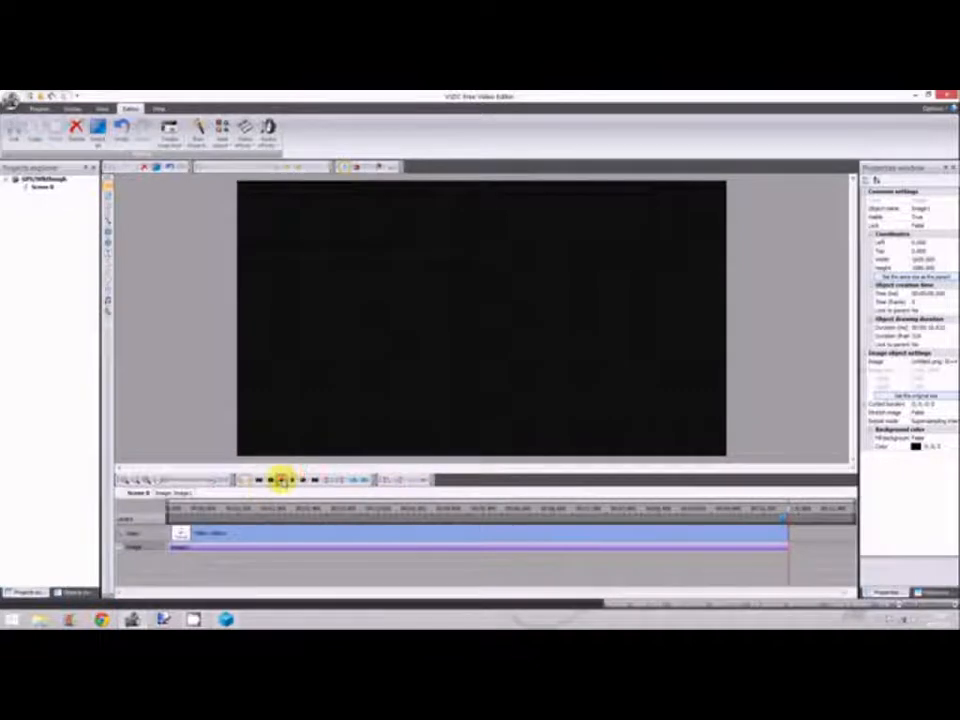
{"action": "left_click", "coordinate": [282, 480]}
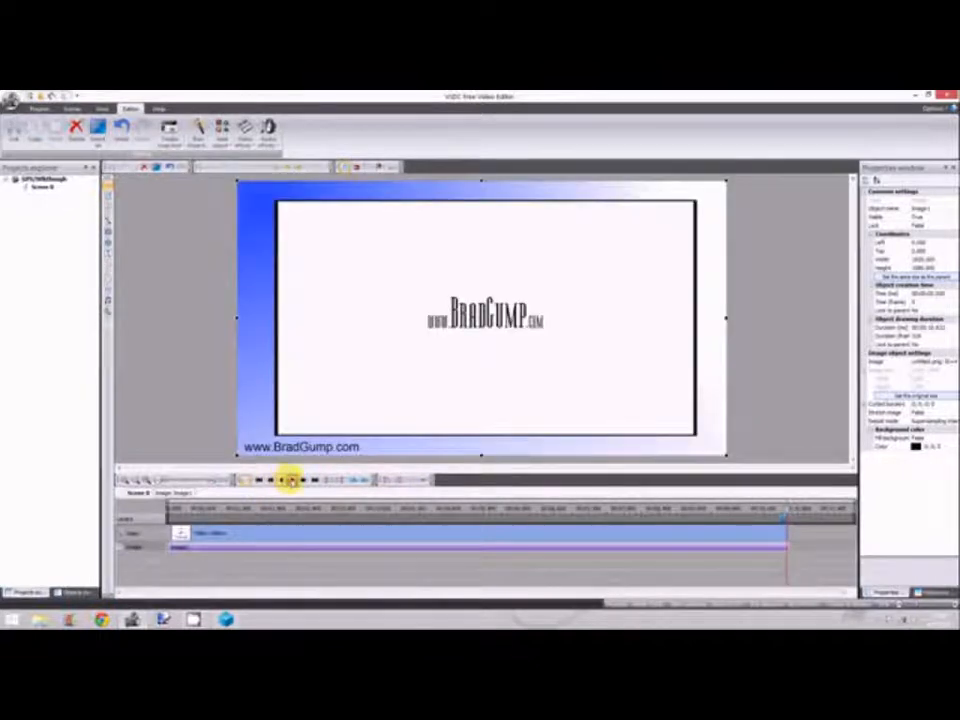
{"action": "left_click", "coordinate": [288, 479]}
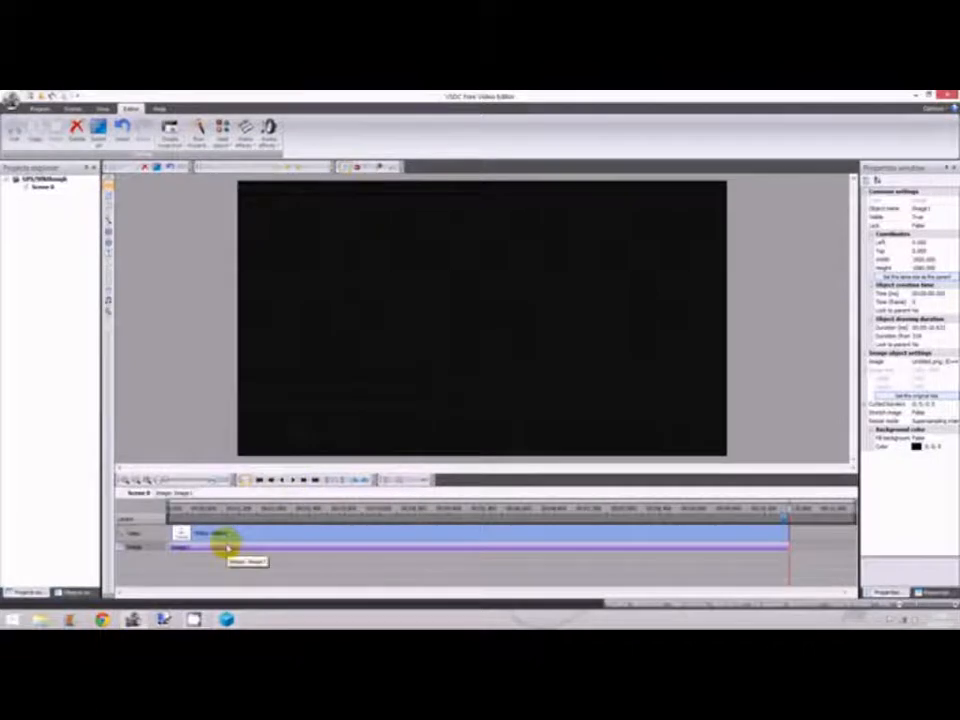
{"action": "left_click", "coordinate": [256, 512]}
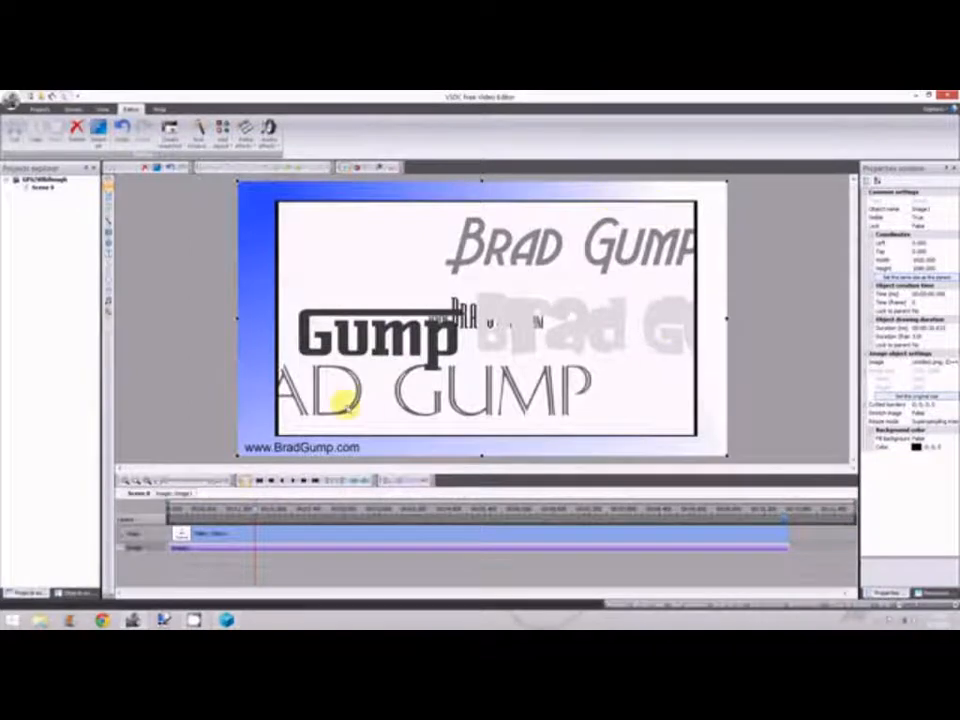
Delete the background image from the scene and make the opening video the same size as its parent.
{"action": "right_click", "coordinate": [260, 548]}
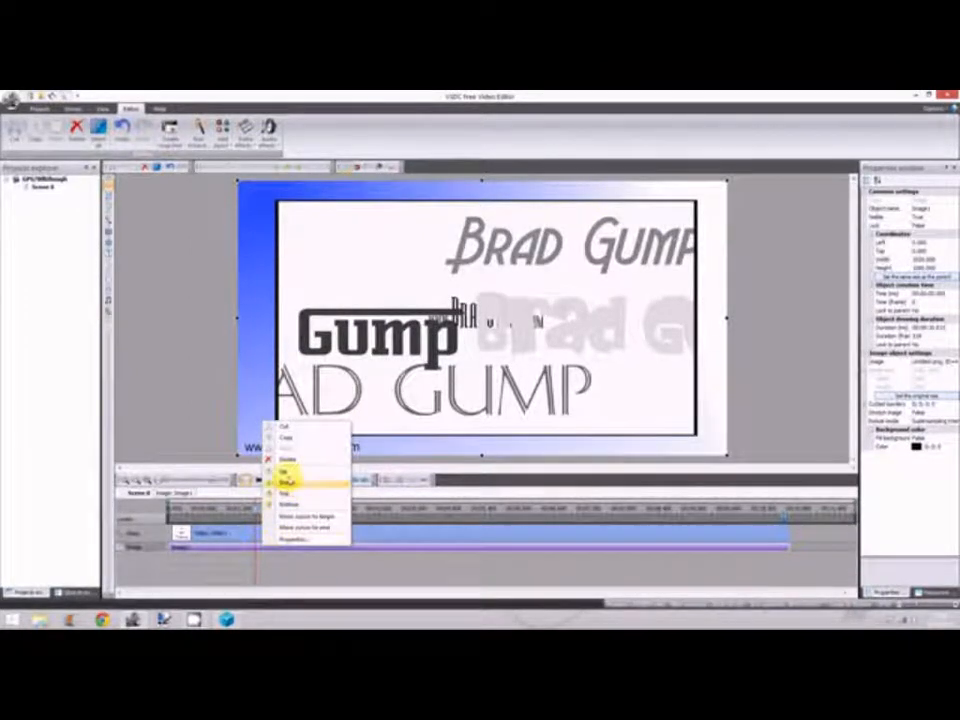
{"action": "left_click", "coordinate": [293, 458]}
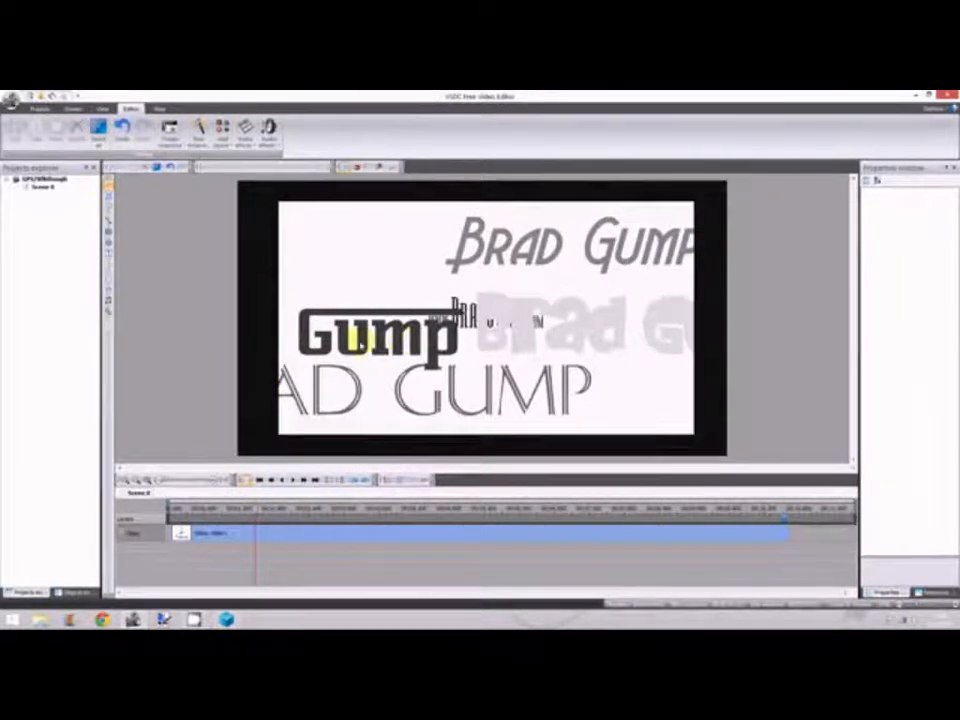
{"action": "left_click", "coordinate": [230, 537]}
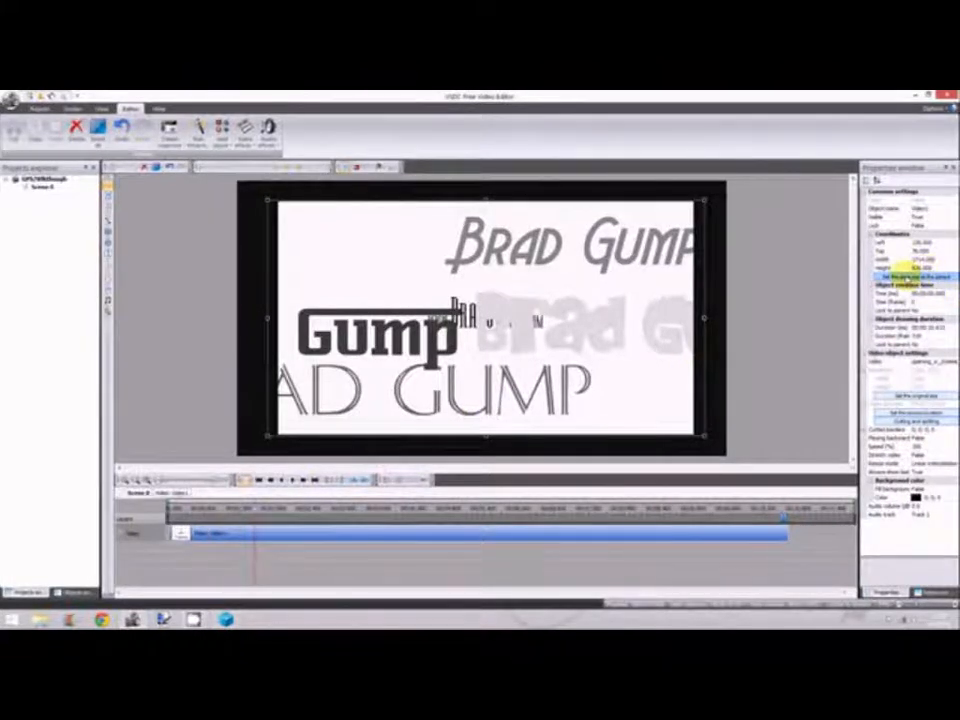
{"action": "left_click", "coordinate": [900, 274]}
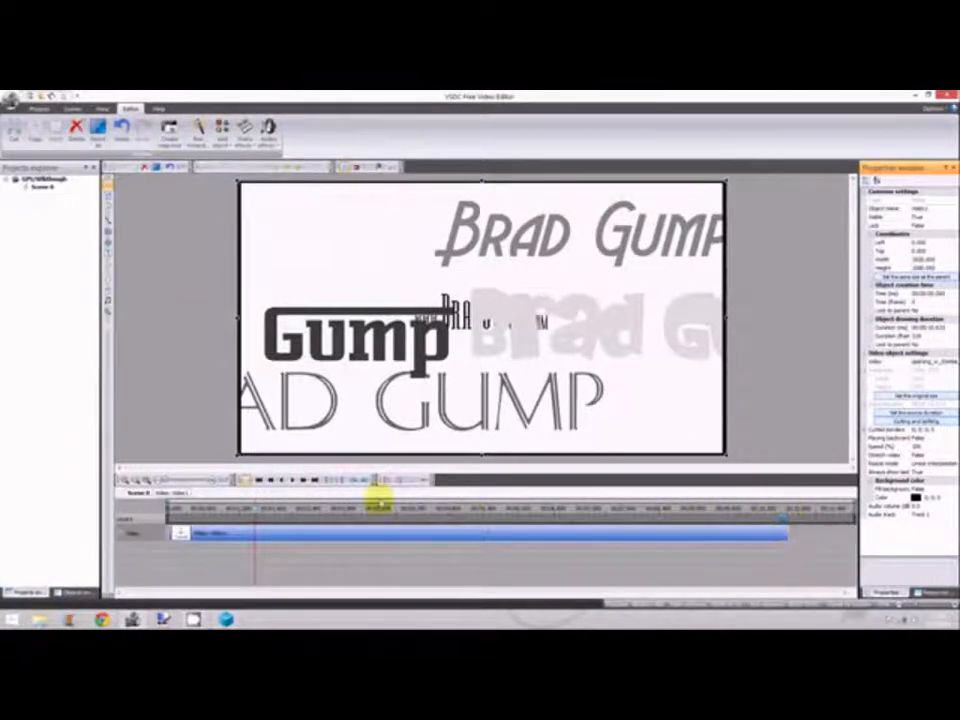
Insert the main video at the end of the opening clip and make it the same size as its parent.
{"action": "left_click", "coordinate": [313, 479]}
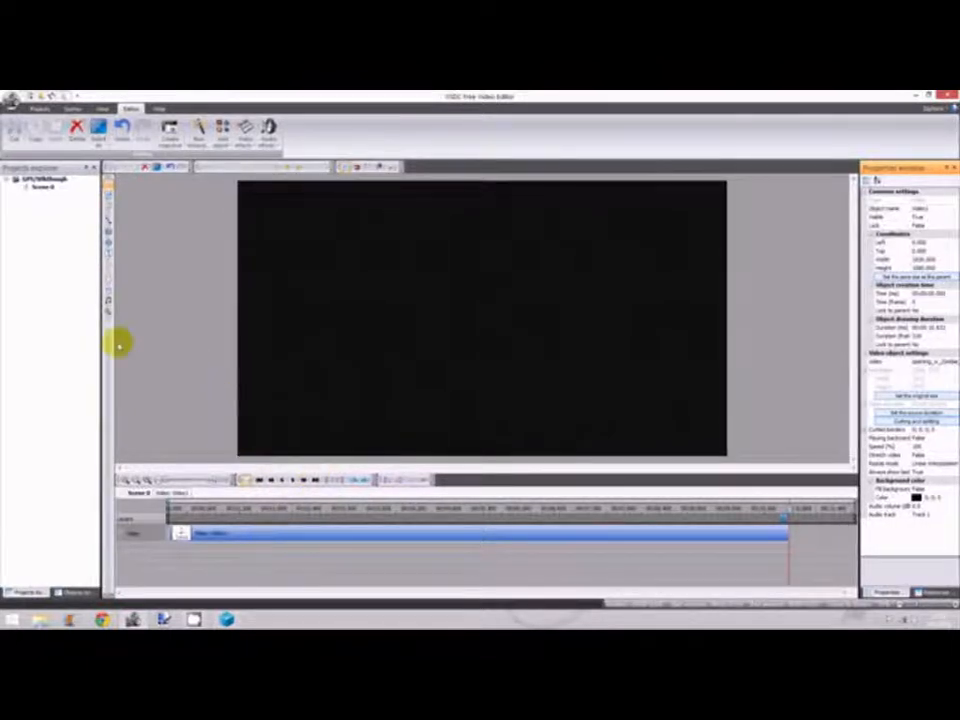
{"action": "left_click", "coordinate": [107, 310]}
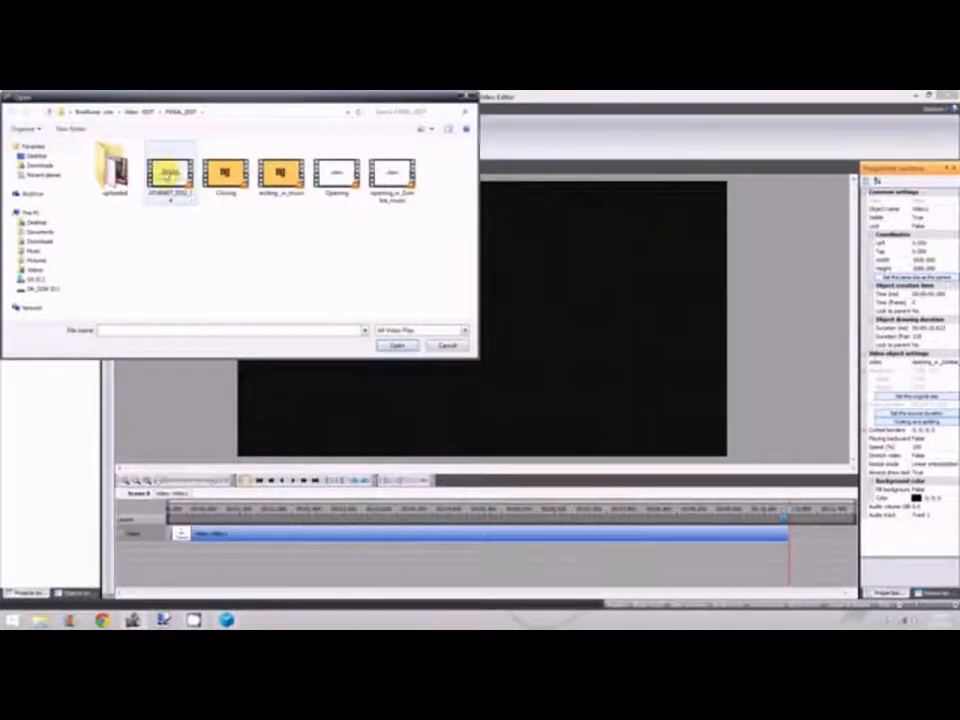
{"action": "double_click", "coordinate": [168, 171]}
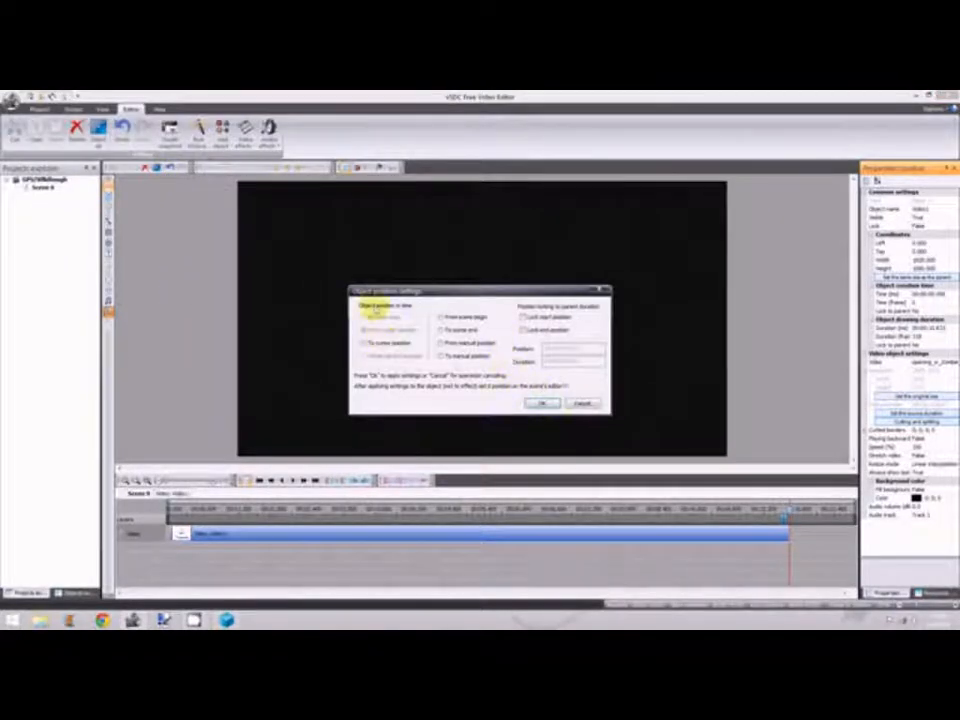
{"action": "left_click", "coordinate": [541, 402]}
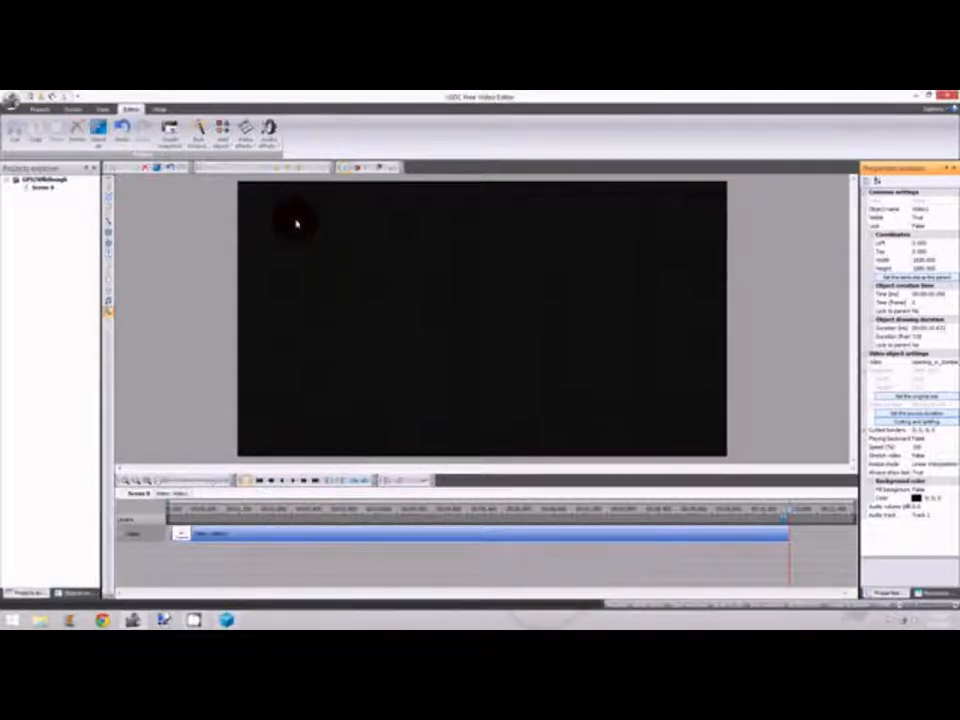
{"action": "left_click", "coordinate": [296, 221]}
{"action": "left_click_drag", "start_coordinate": [314, 241], "coordinate": [686, 455]}
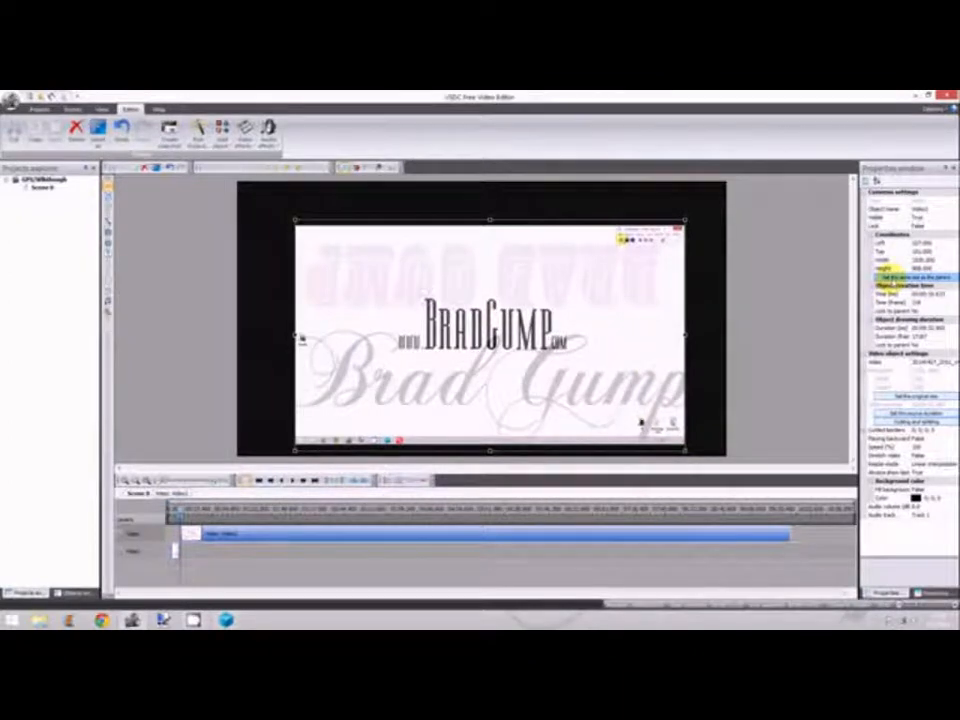
{"action": "left_click", "coordinate": [893, 276]}
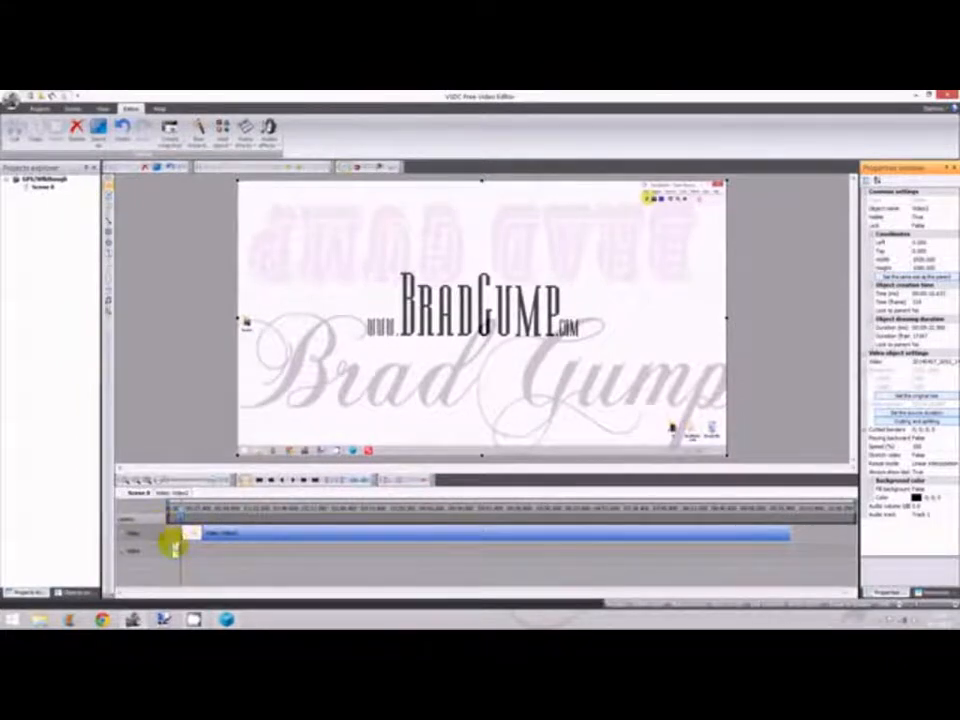
Check frames of the opening and main videos and play across the transition between them.
{"action": "left_click", "coordinate": [170, 511]}
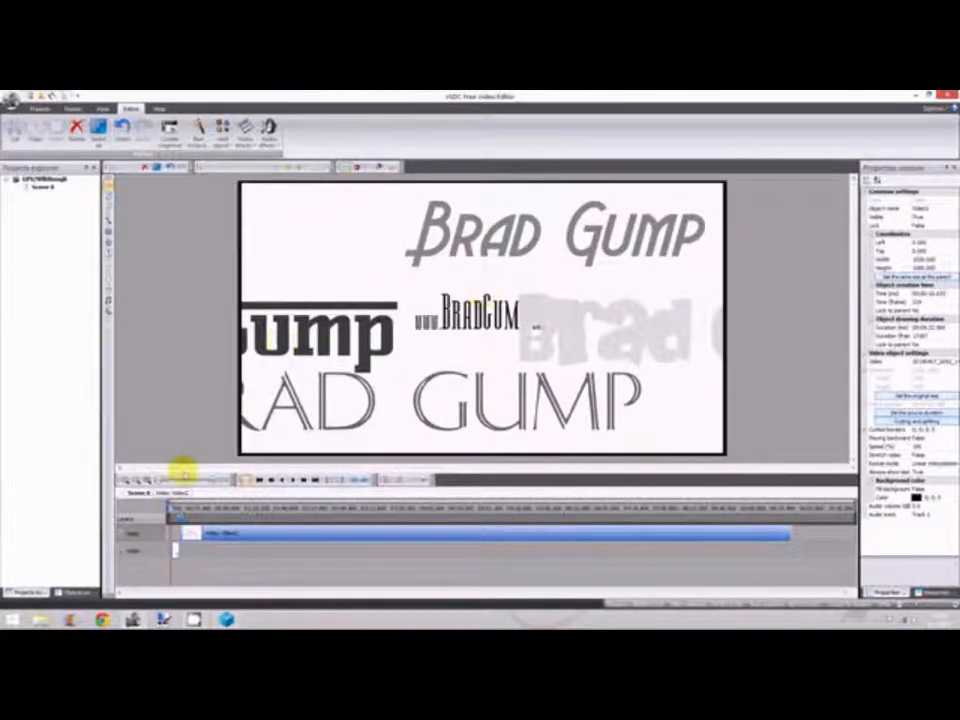
{"action": "left_click", "coordinate": [191, 508]}
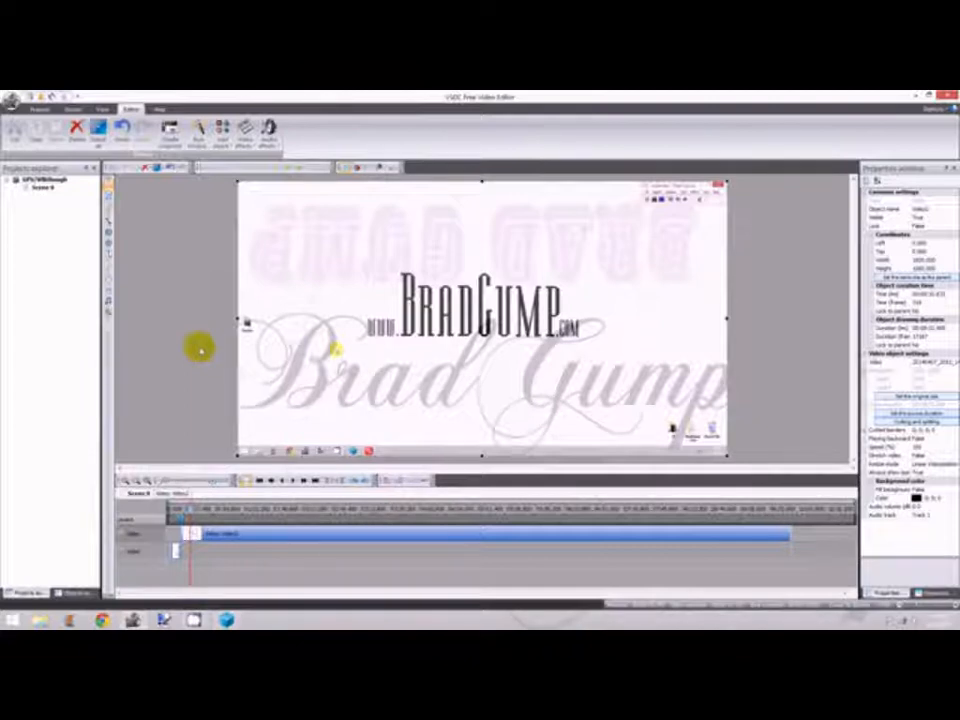
{"action": "left_click", "coordinate": [180, 508]}
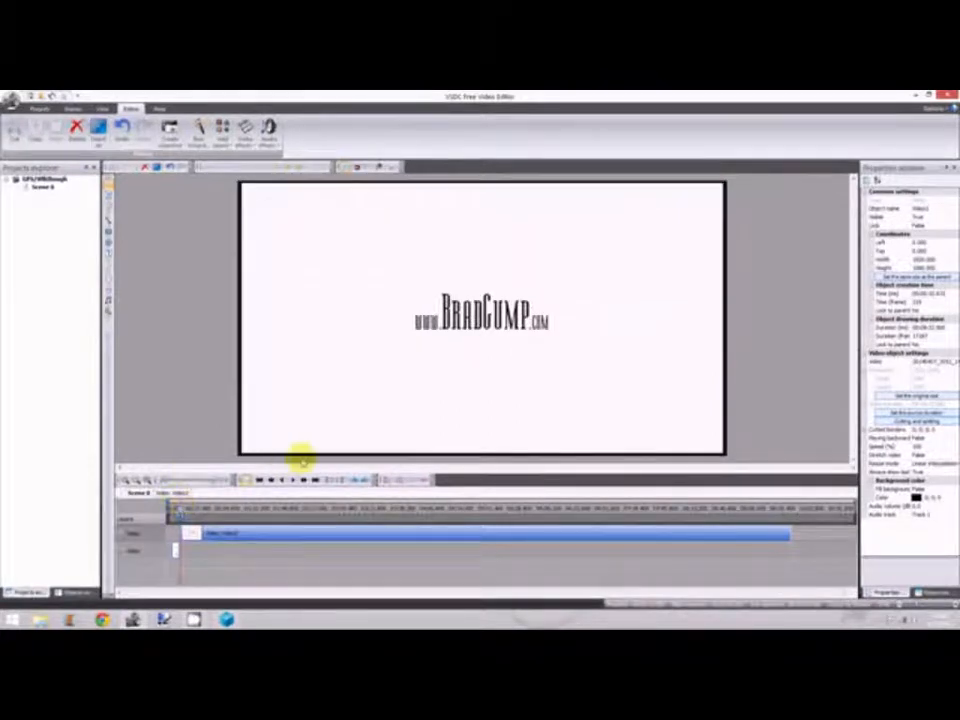
{"action": "left_click", "coordinate": [290, 480]}
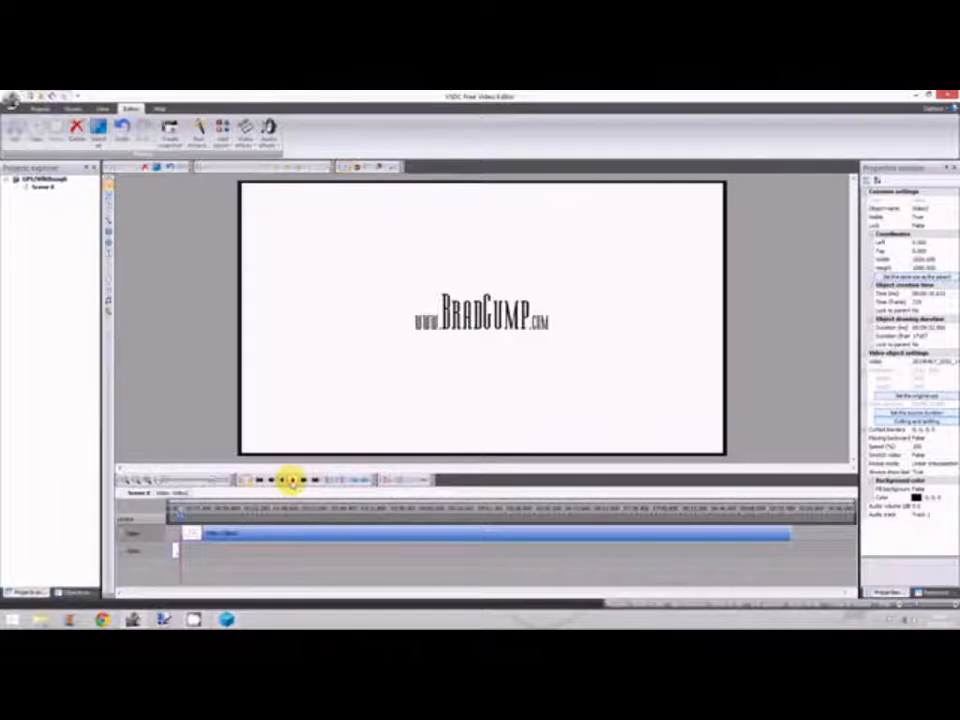
{"action": "left_click", "coordinate": [302, 480]}
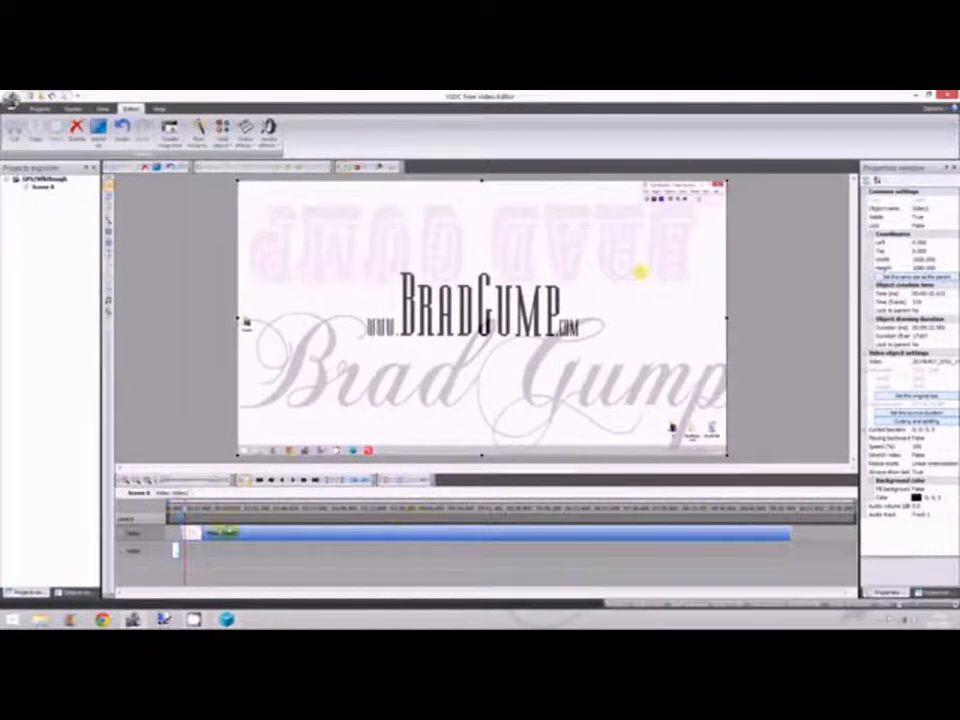
Open the main video's own timeline, look through the available video effects, and return to the scene's timeline.
{"action": "left_click", "coordinate": [221, 534]}
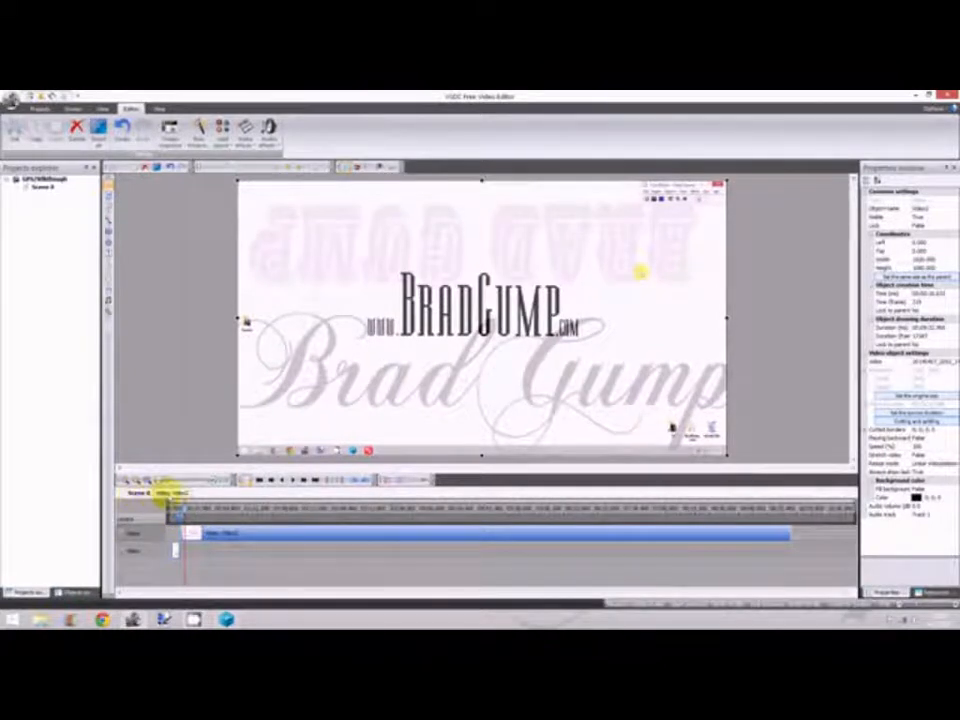
{"action": "left_click", "coordinate": [173, 492]}
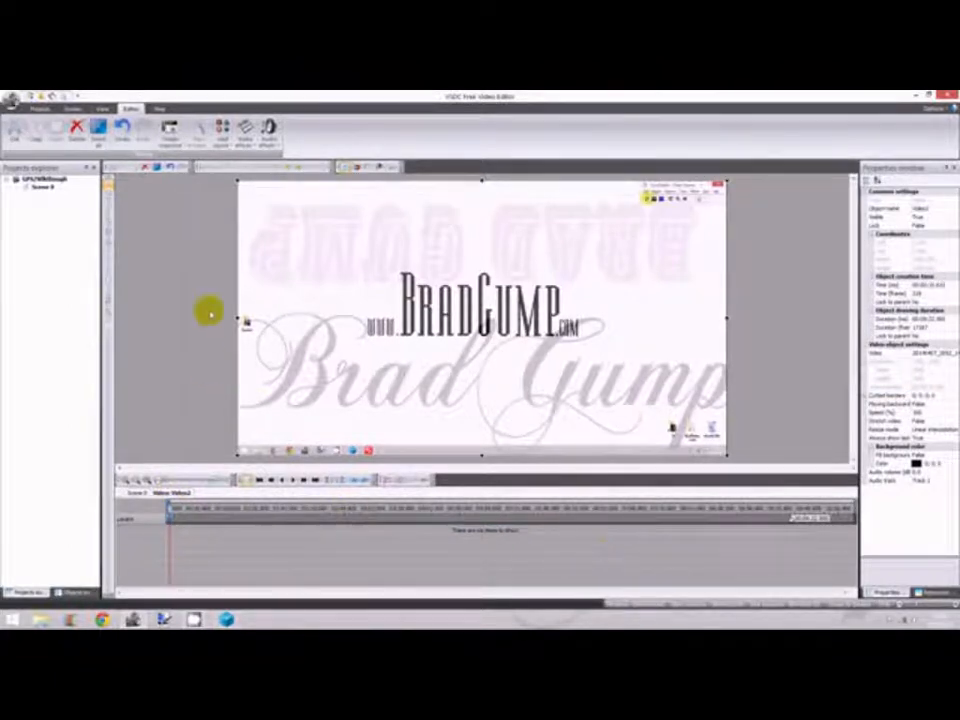
{"action": "left_click", "coordinate": [246, 129]}
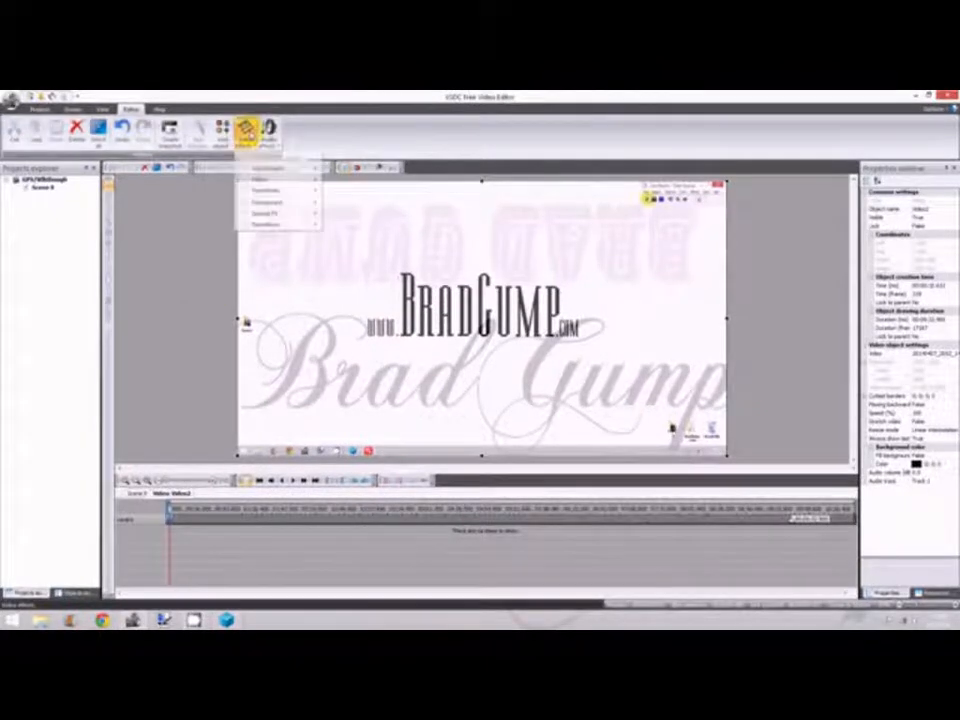
{"action": "mouse_move", "coordinate": [265, 203]}
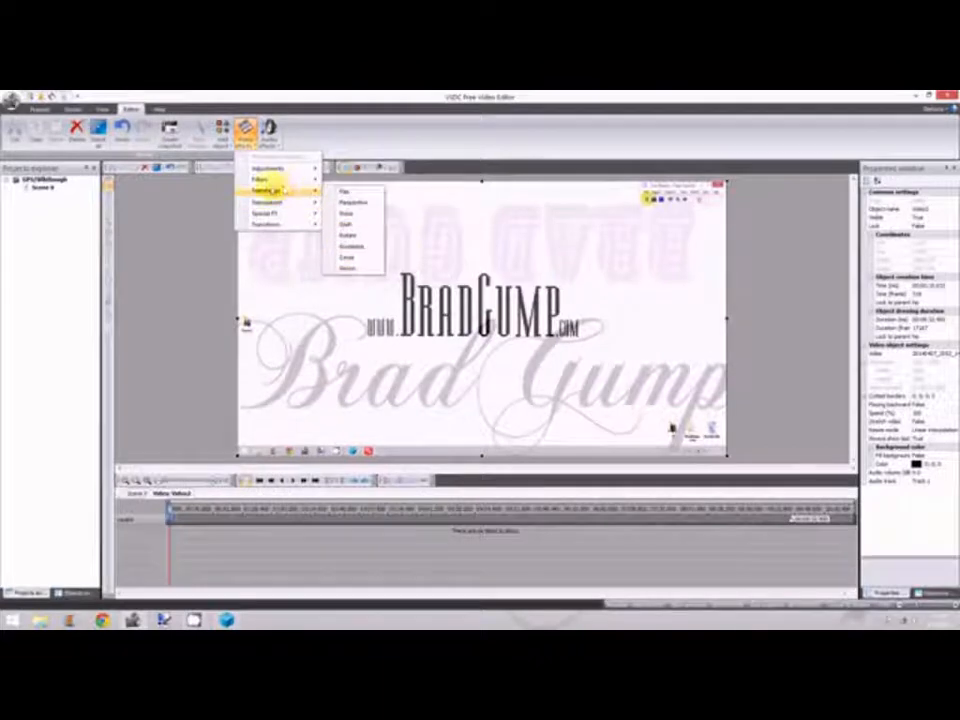
{"action": "left_click", "coordinate": [206, 332]}
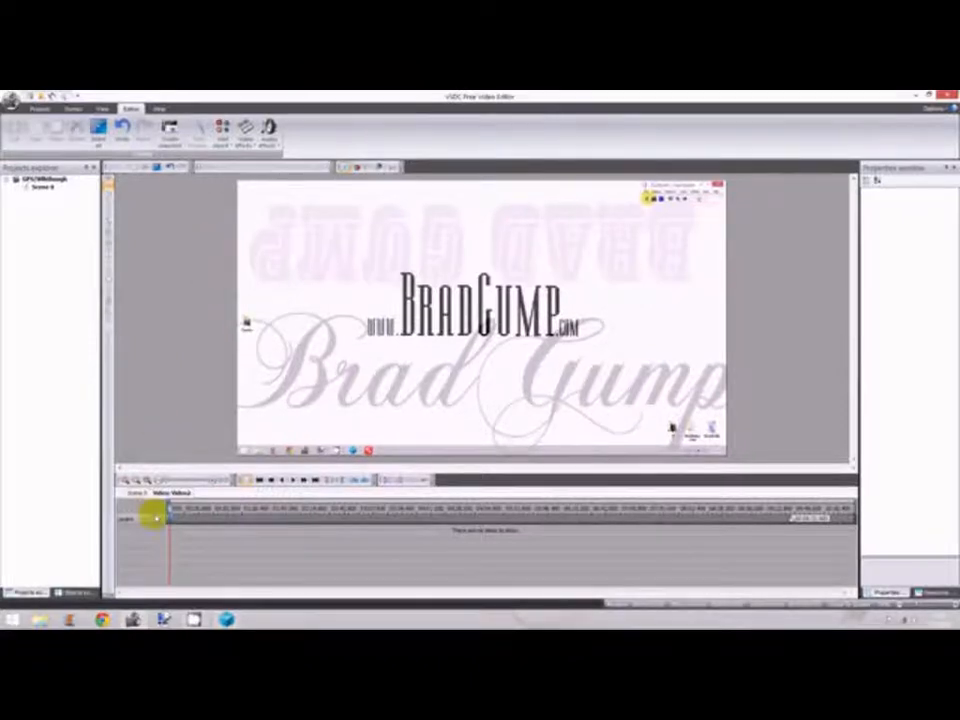
{"action": "left_click", "coordinate": [135, 492]}
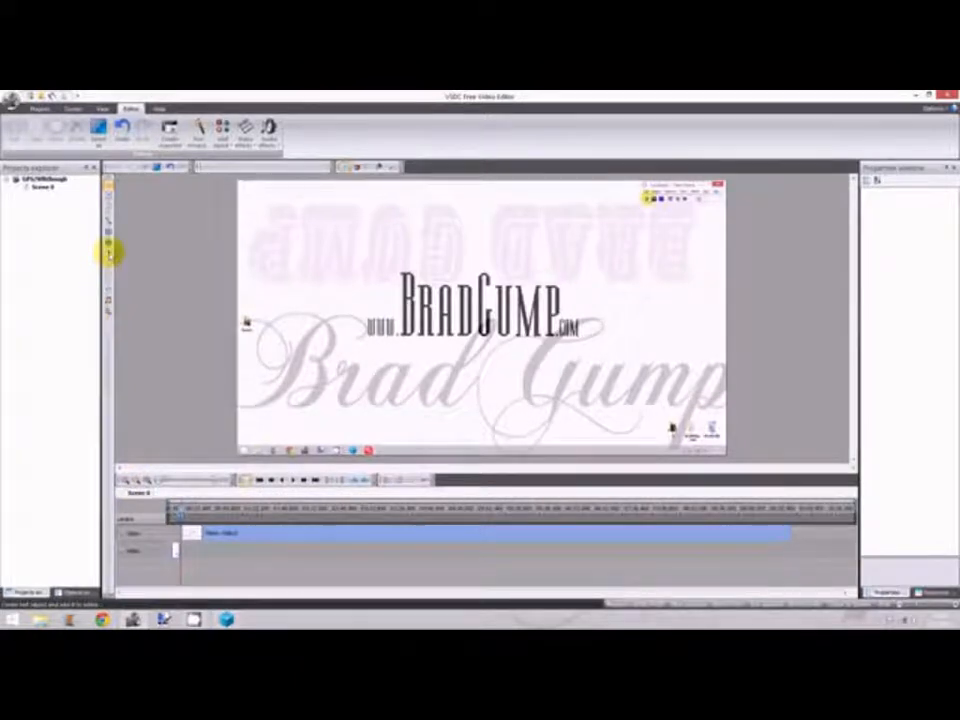
Add a text object about 458 by 213 pixels above the centre of the main video, reading "Hello all".
{"action": "left_click", "coordinate": [110, 253]}
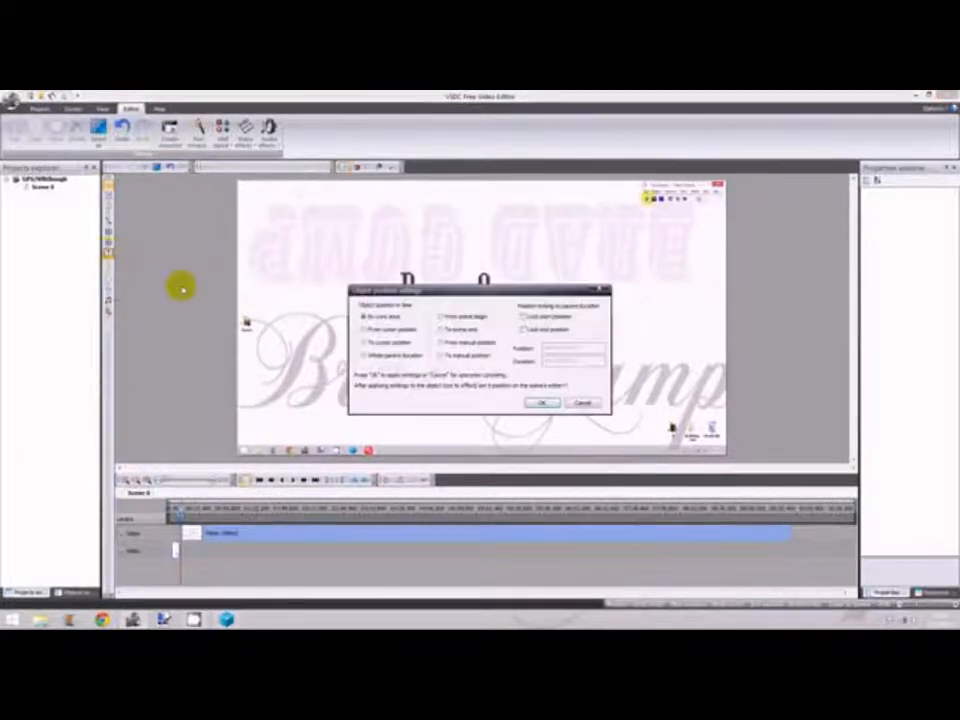
{"action": "left_click", "coordinate": [545, 404]}
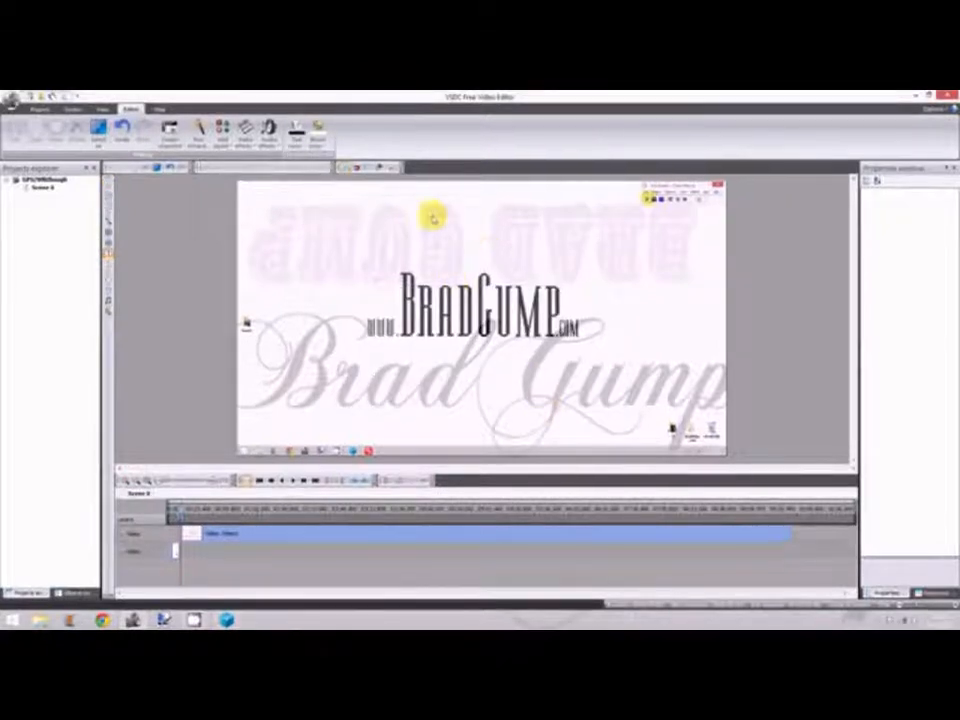
{"action": "left_click_drag", "start_coordinate": [420, 210], "coordinate": [537, 263]}
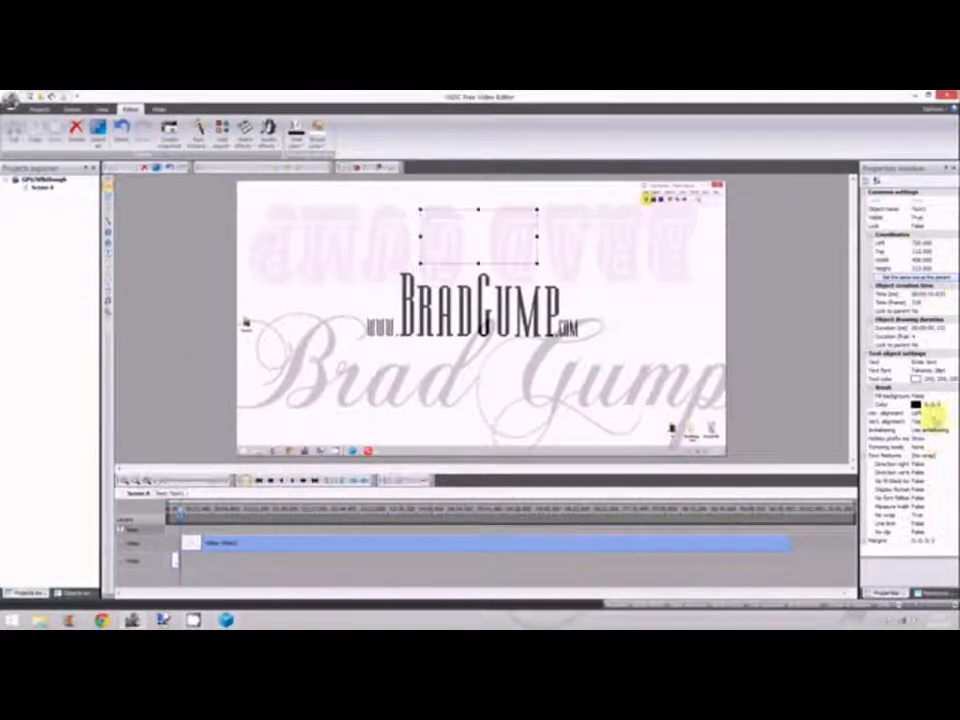
{"action": "left_click", "coordinate": [937, 363]}
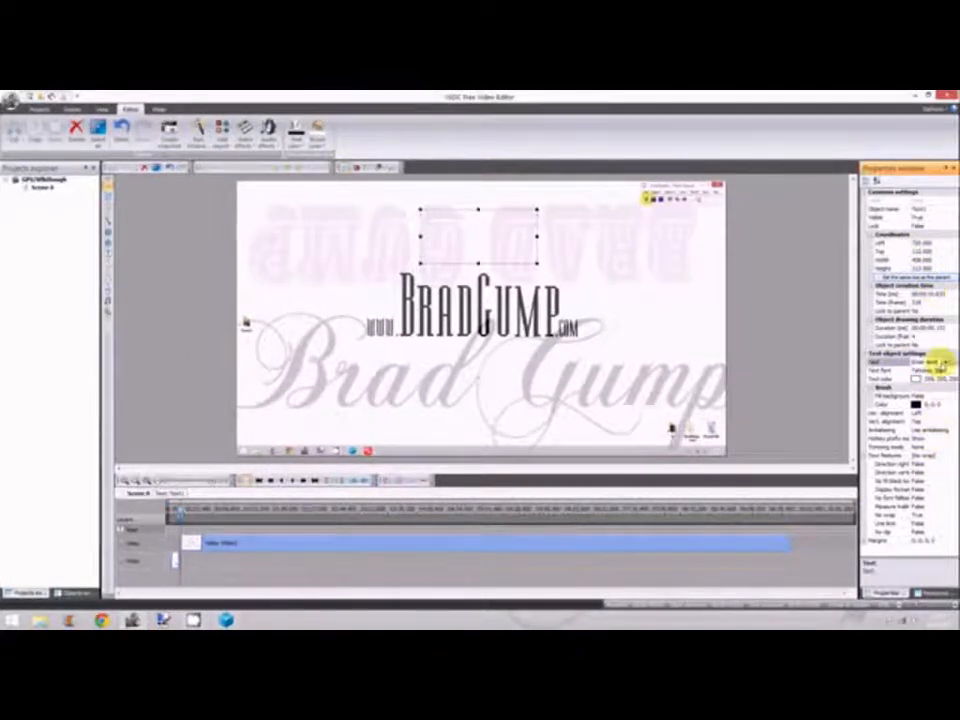
{"action": "left_click_drag", "start_coordinate": [938, 362], "coordinate": [909, 366]}
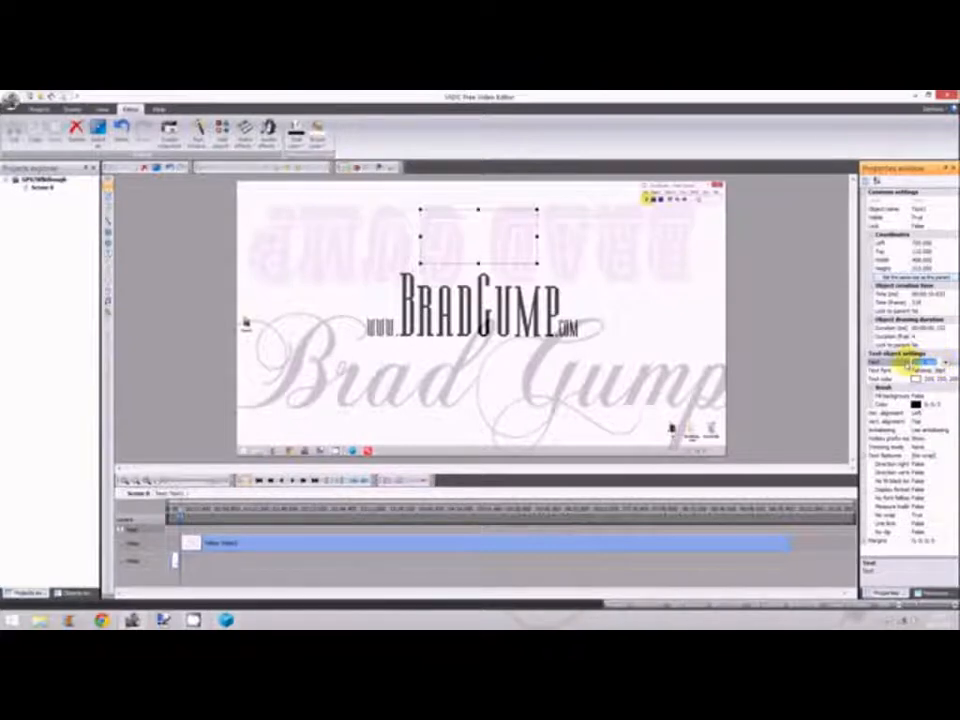
{"action": "type", "text": "GP"}
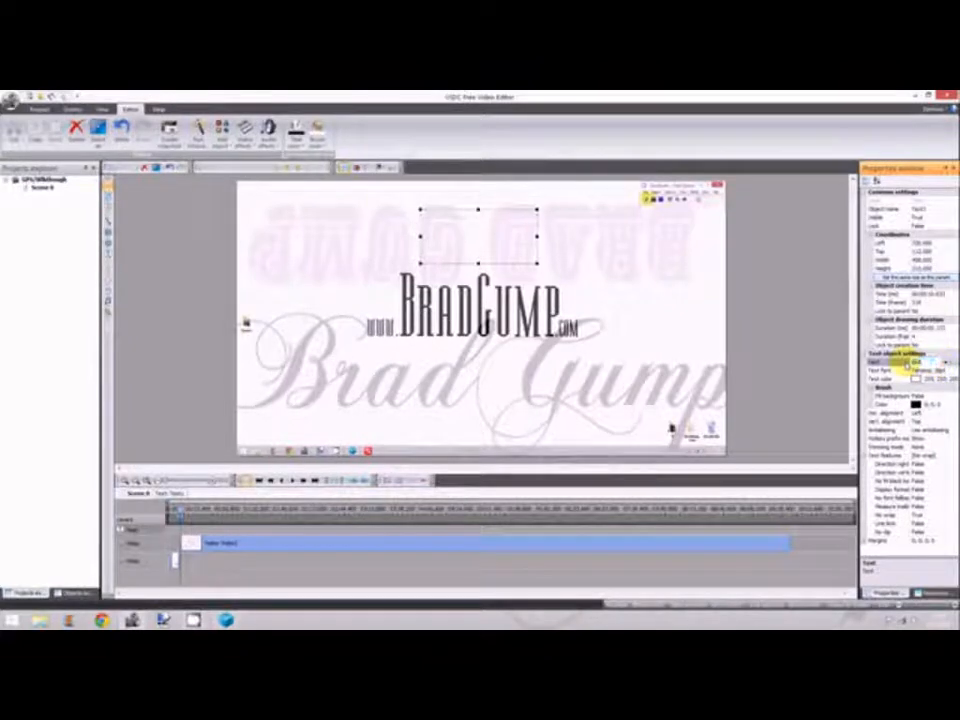
{"action": "type", "text": "lo"}
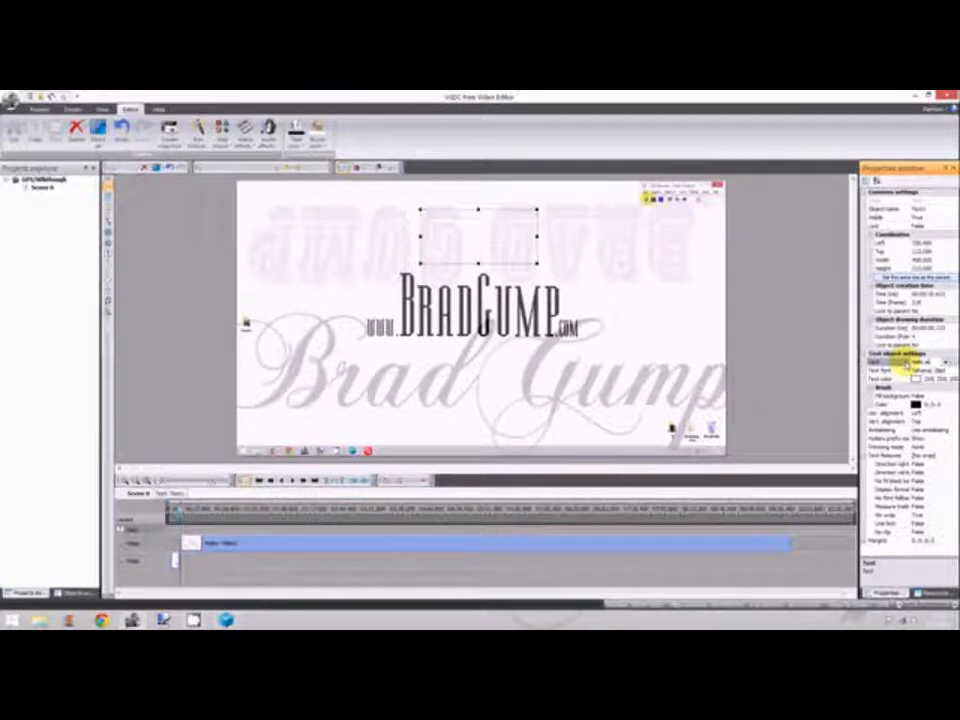
Set the text's font to Verdana, bold italic, 72 pt, and widen its box to about 872 pixels.
{"action": "left_click", "coordinate": [949, 370]}
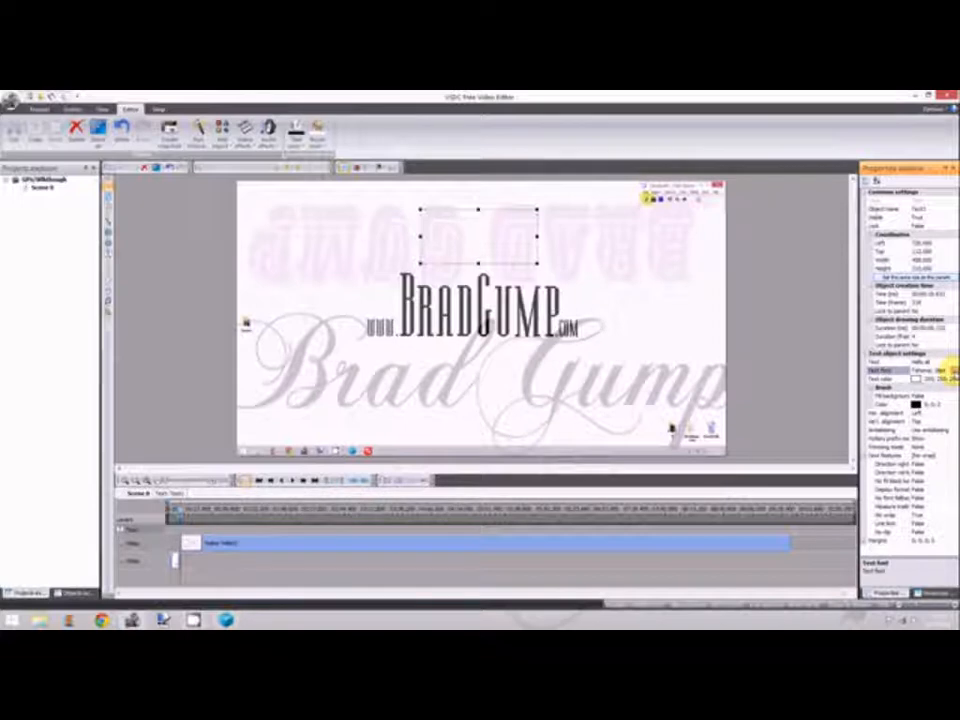
{"action": "left_click", "coordinate": [951, 370]}
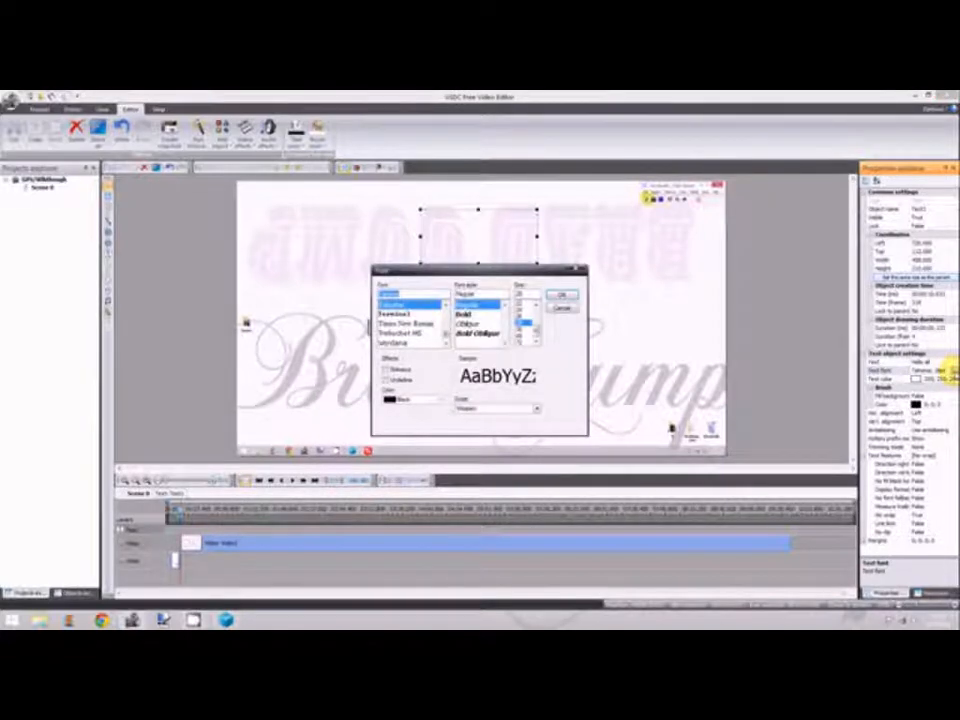
{"action": "left_click", "coordinate": [472, 334]}
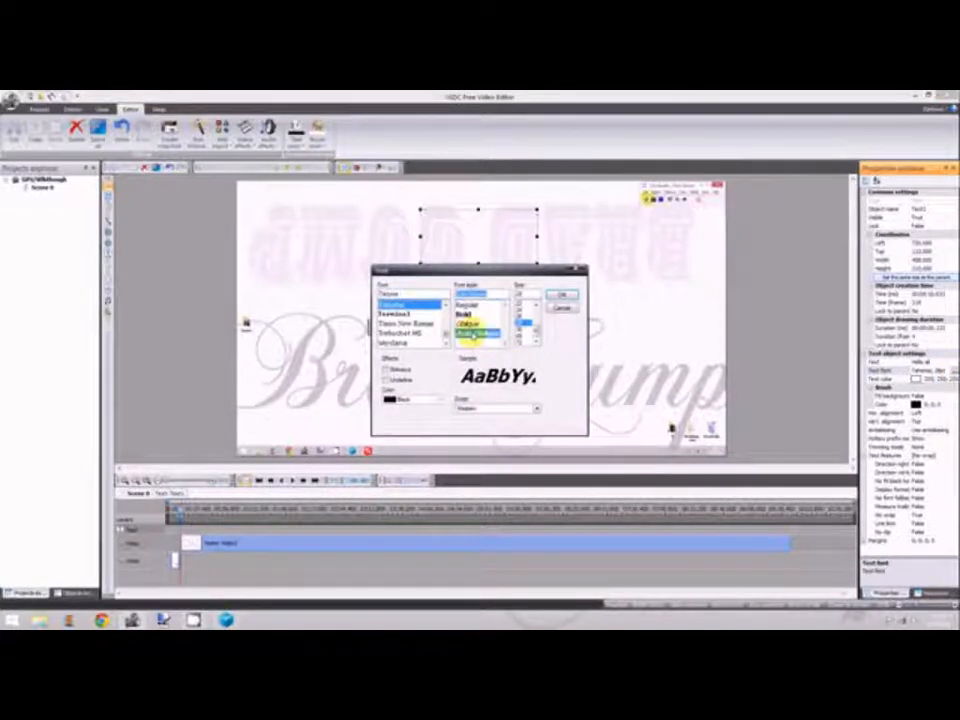
{"action": "left_click", "coordinate": [386, 343]}
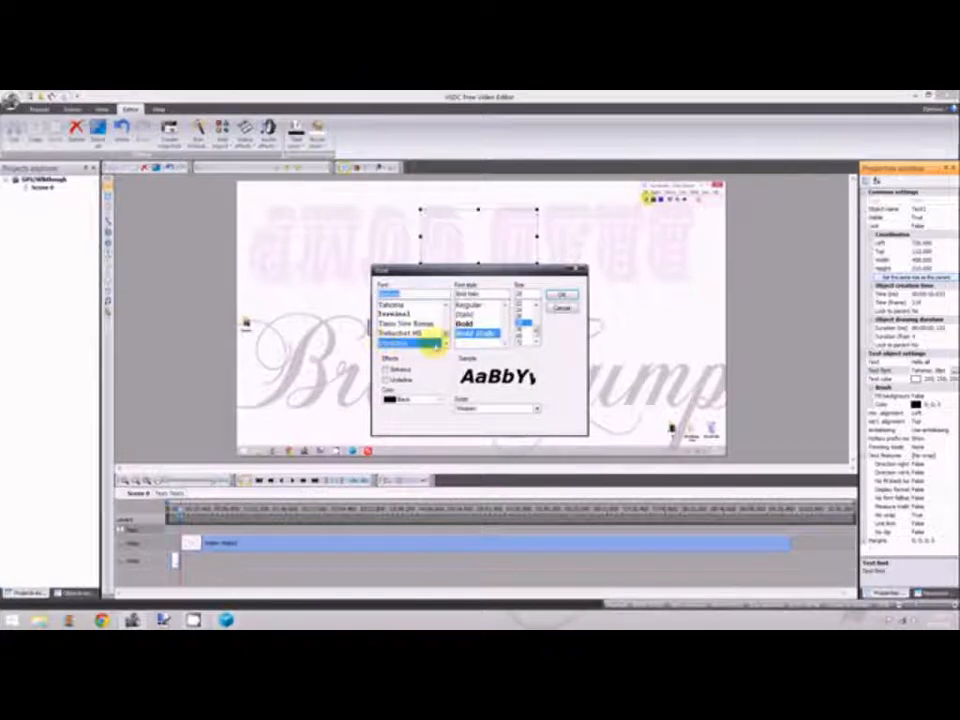
{"action": "left_click", "coordinate": [524, 343]}
{"action": "left_click", "coordinate": [561, 297]}
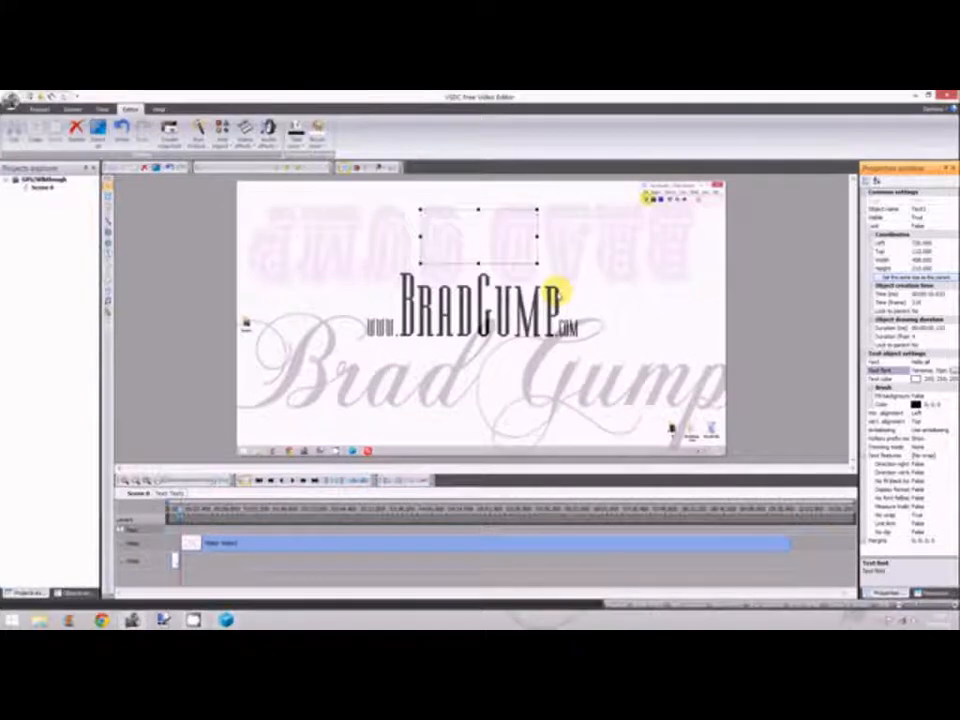
{"action": "left_click_drag", "start_coordinate": [537, 237], "coordinate": [643, 240]}
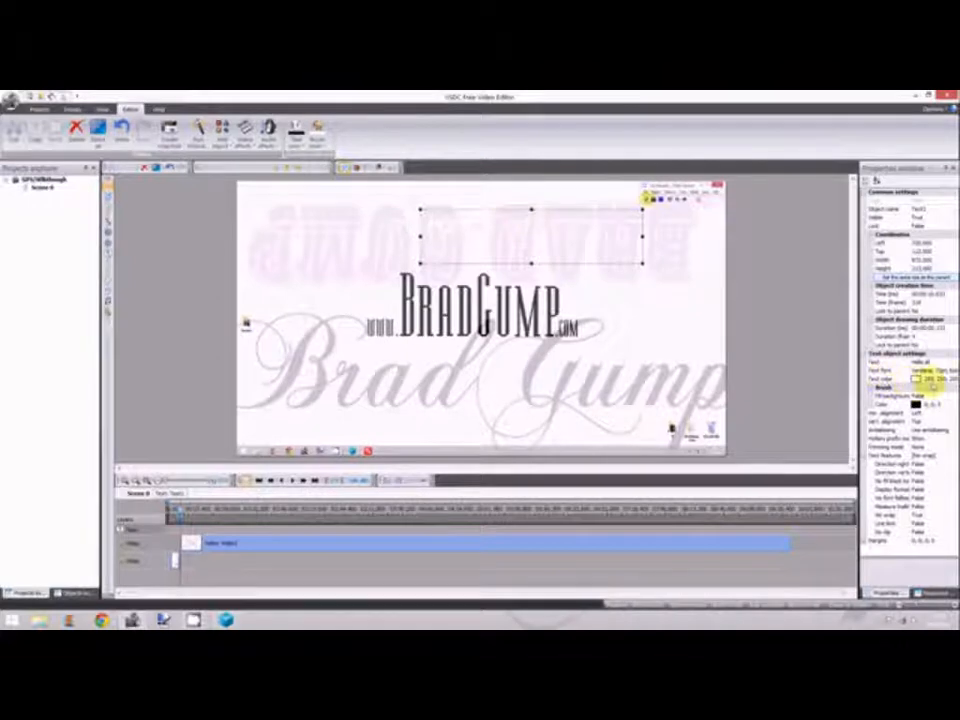
Set the text colour to black and move the "Hello all" text to the lower middle of the frame.
{"action": "left_click", "coordinate": [945, 380]}
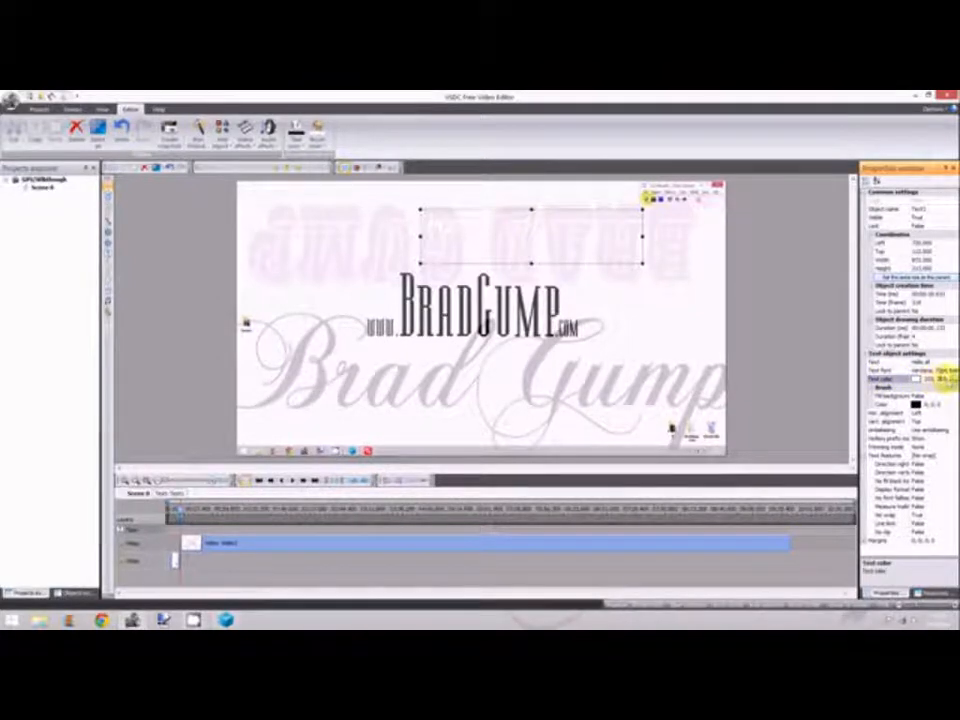
{"action": "left_click", "coordinate": [947, 379]}
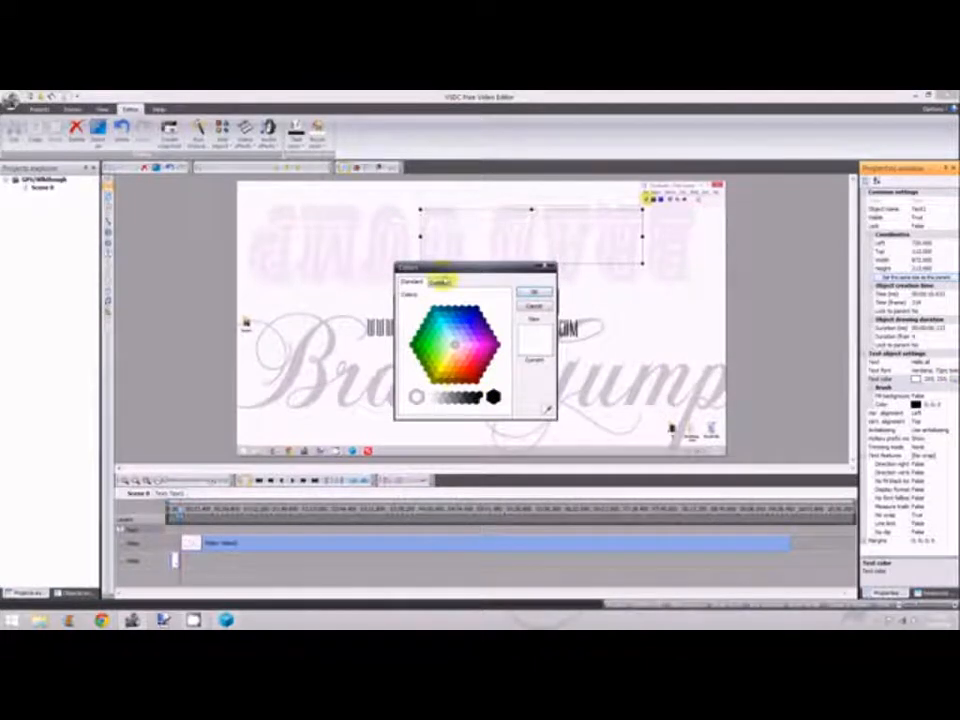
{"action": "left_click", "coordinate": [438, 283]}
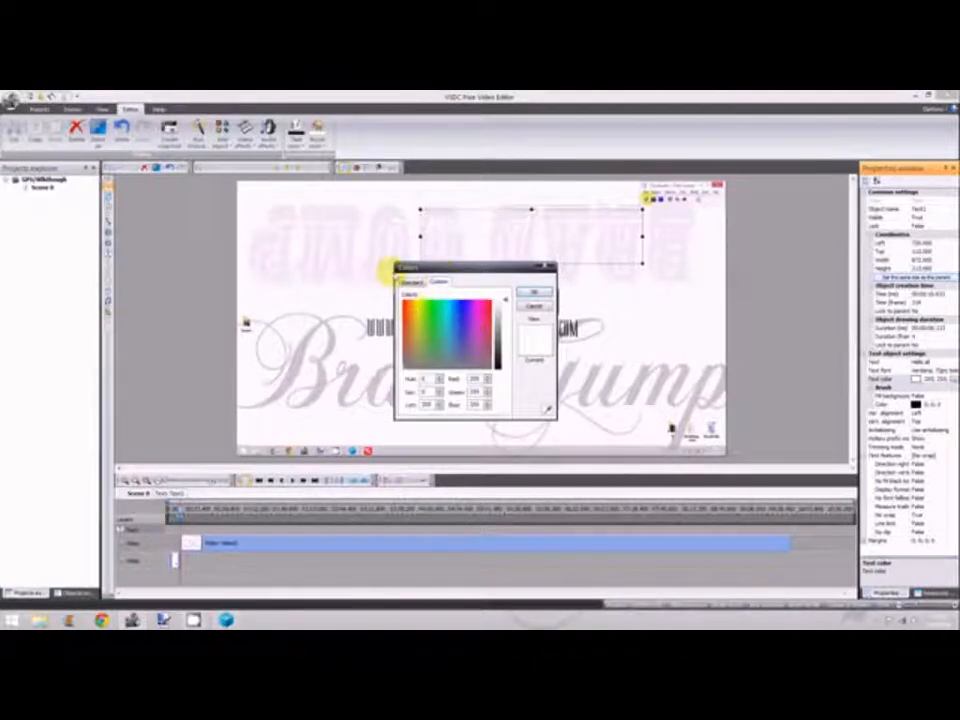
{"action": "left_click", "coordinate": [408, 285]}
{"action": "left_click", "coordinate": [493, 397]}
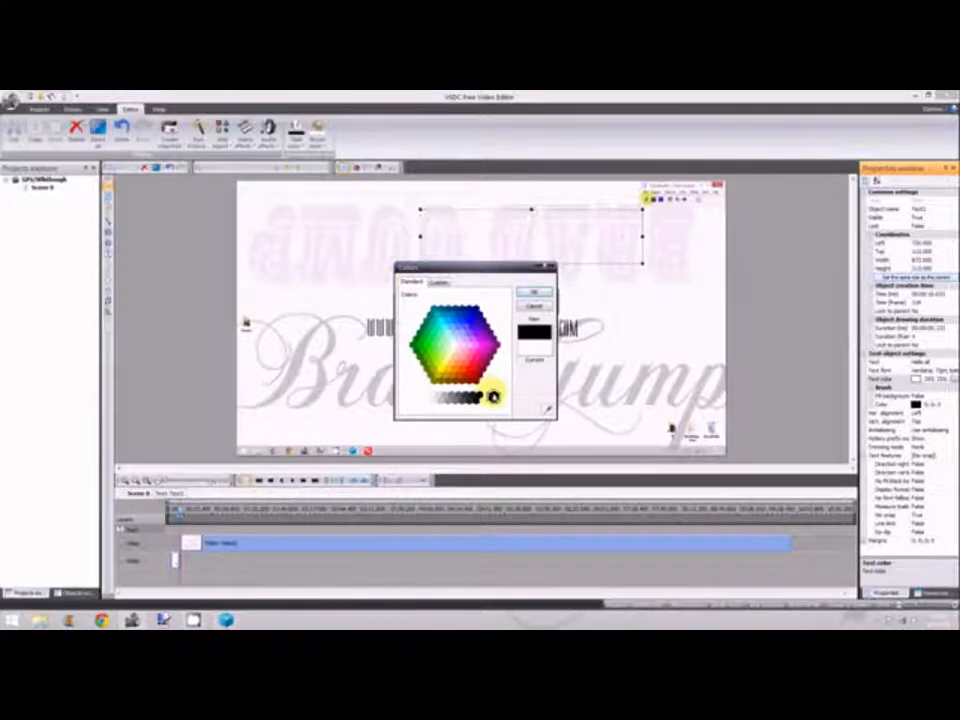
{"action": "left_click", "coordinate": [532, 291]}
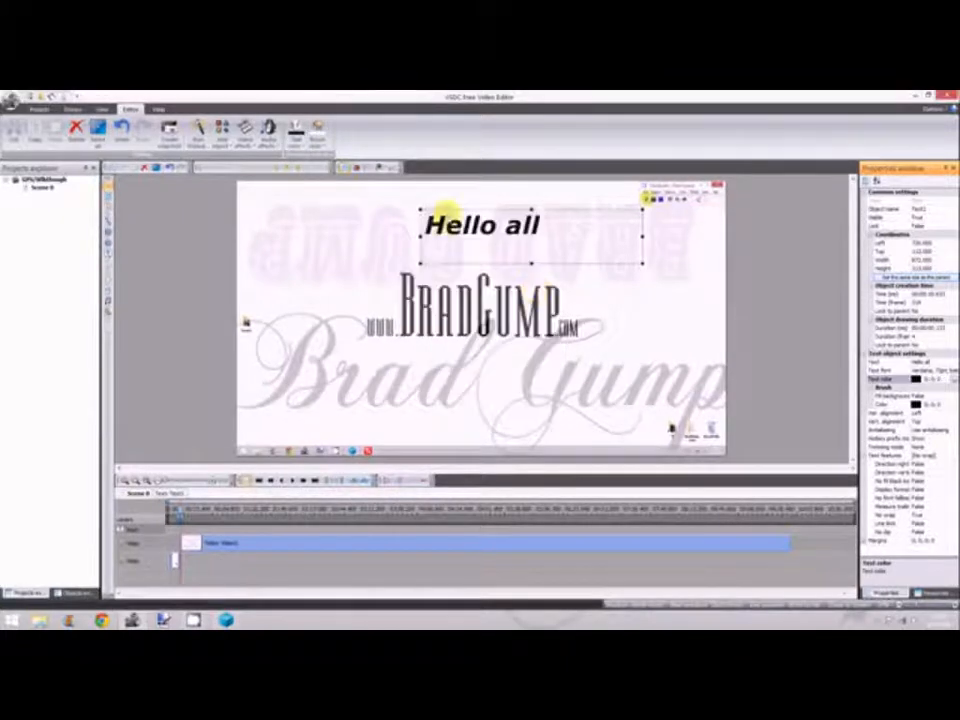
{"action": "left_click_drag", "start_coordinate": [490, 243], "coordinate": [466, 441]}
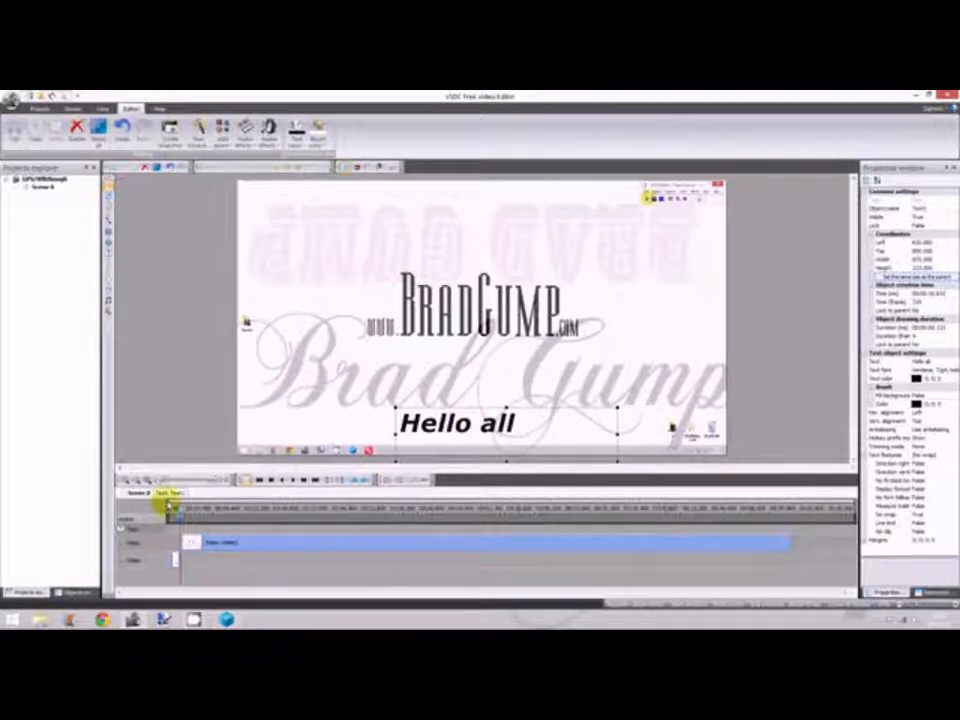
{"action": "left_click_drag", "start_coordinate": [420, 420], "coordinate": [391, 426]}
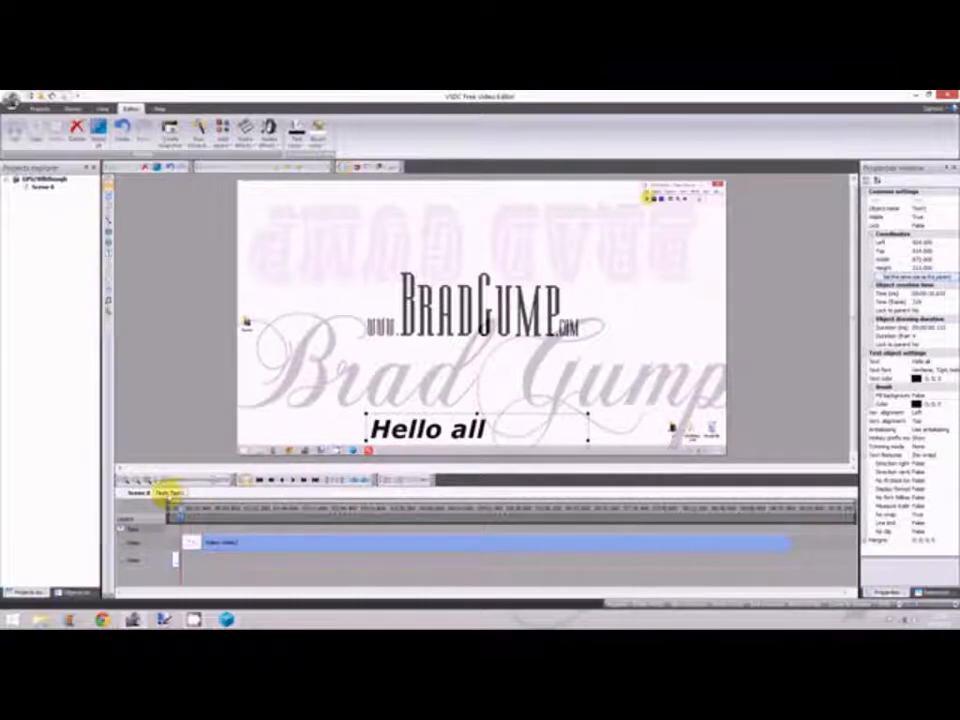
Add a fade-in effect to the text from the scene beginning and shorten it to 1 frame.
{"action": "left_click", "coordinate": [169, 493]}
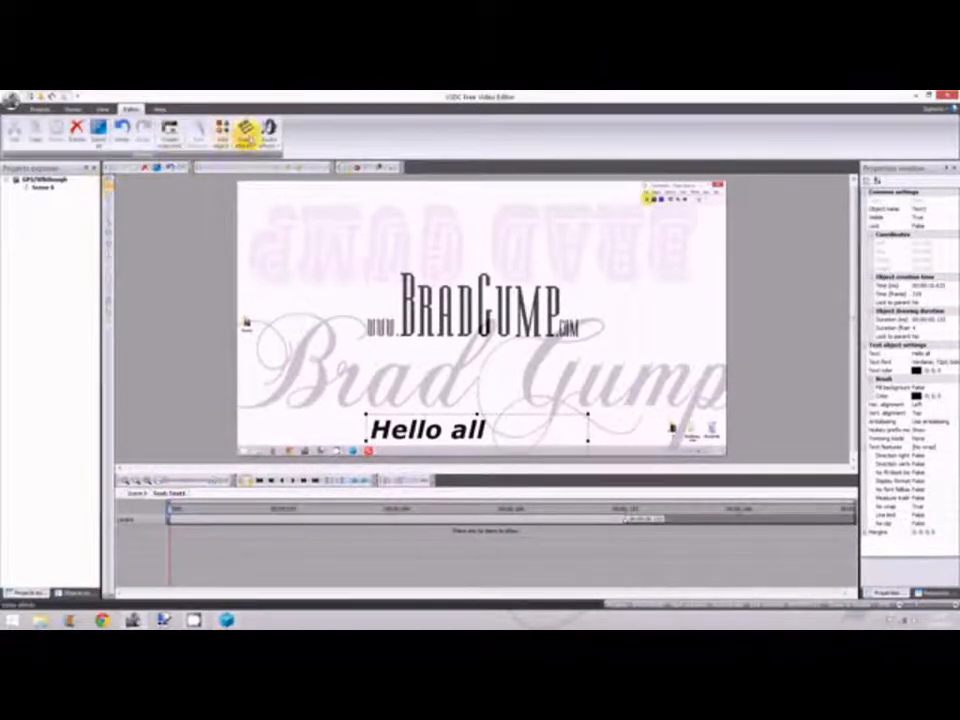
{"action": "left_click", "coordinate": [245, 133]}
{"action": "mouse_move", "coordinate": [272, 204]}
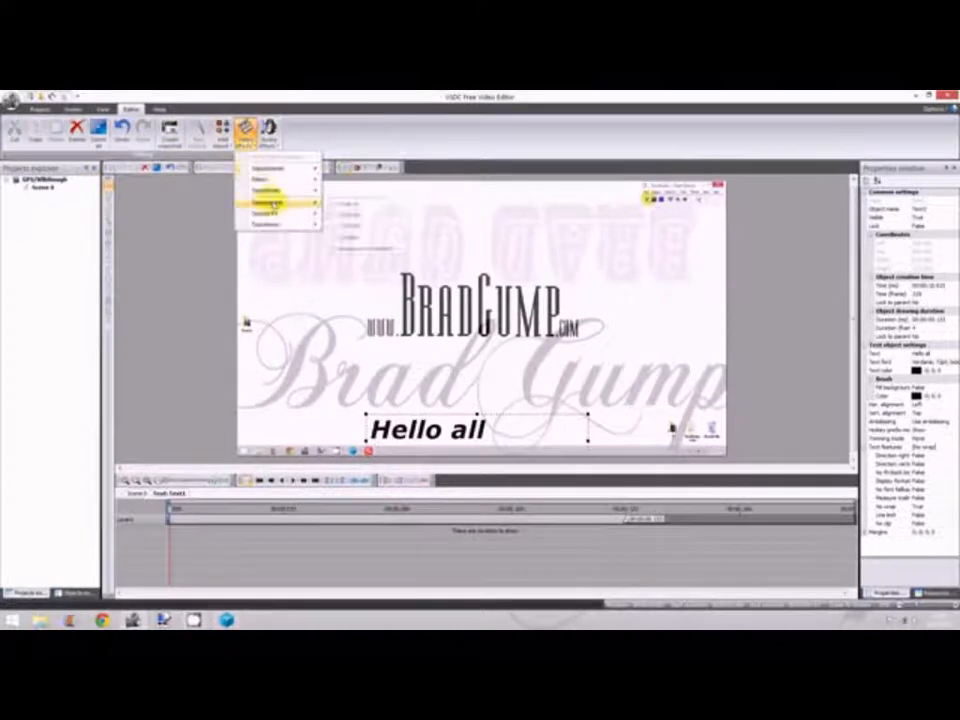
{"action": "left_click", "coordinate": [360, 202]}
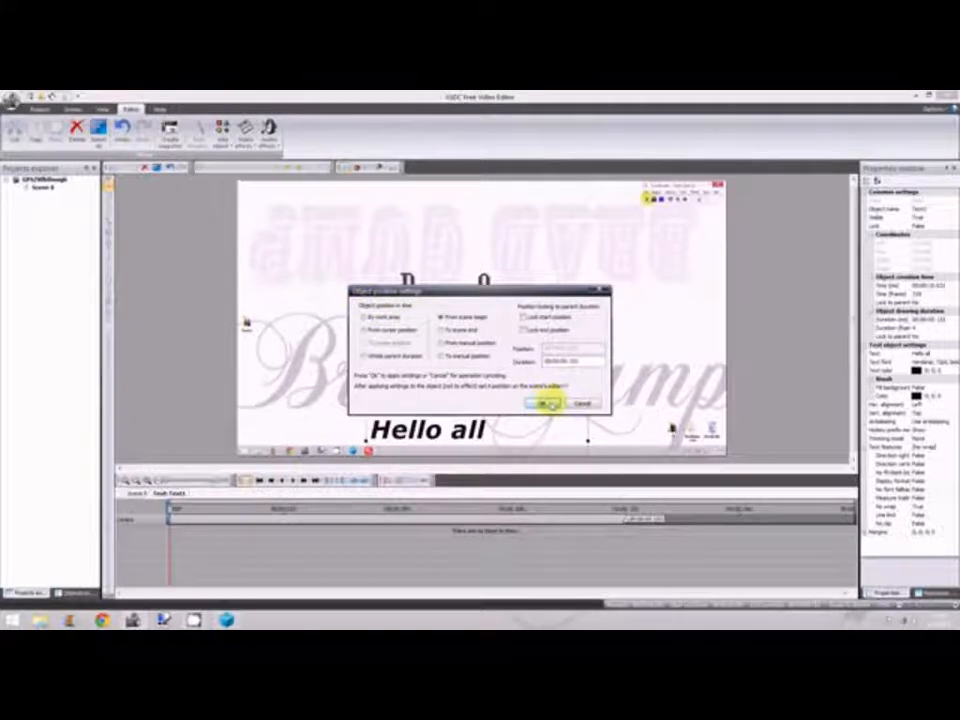
{"action": "left_click", "coordinate": [545, 402]}
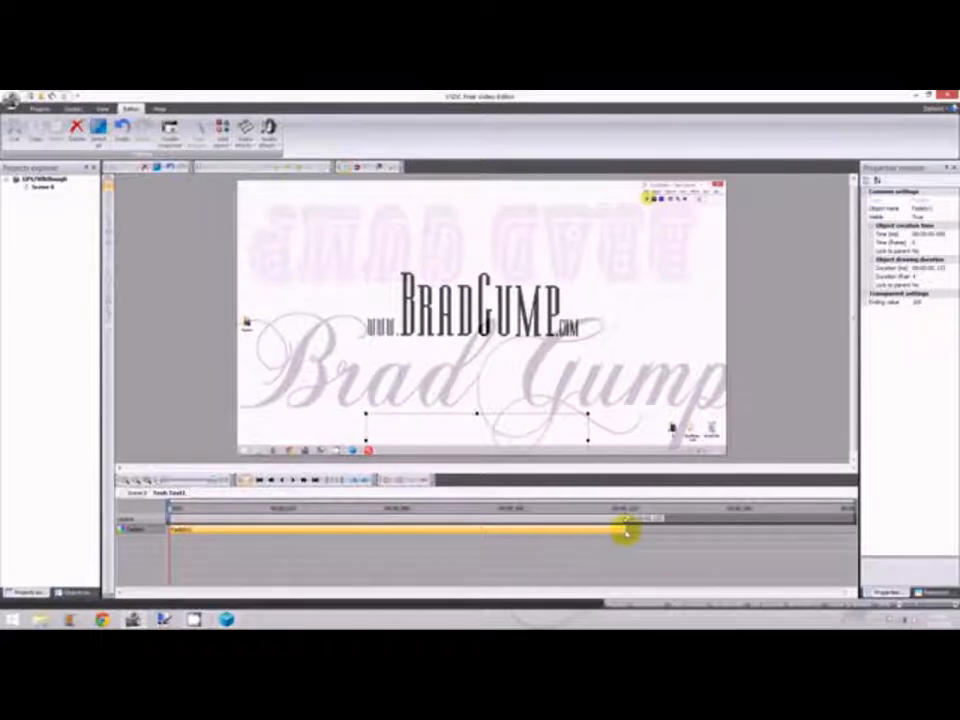
{"action": "left_click_drag", "start_coordinate": [624, 531], "coordinate": [187, 540]}
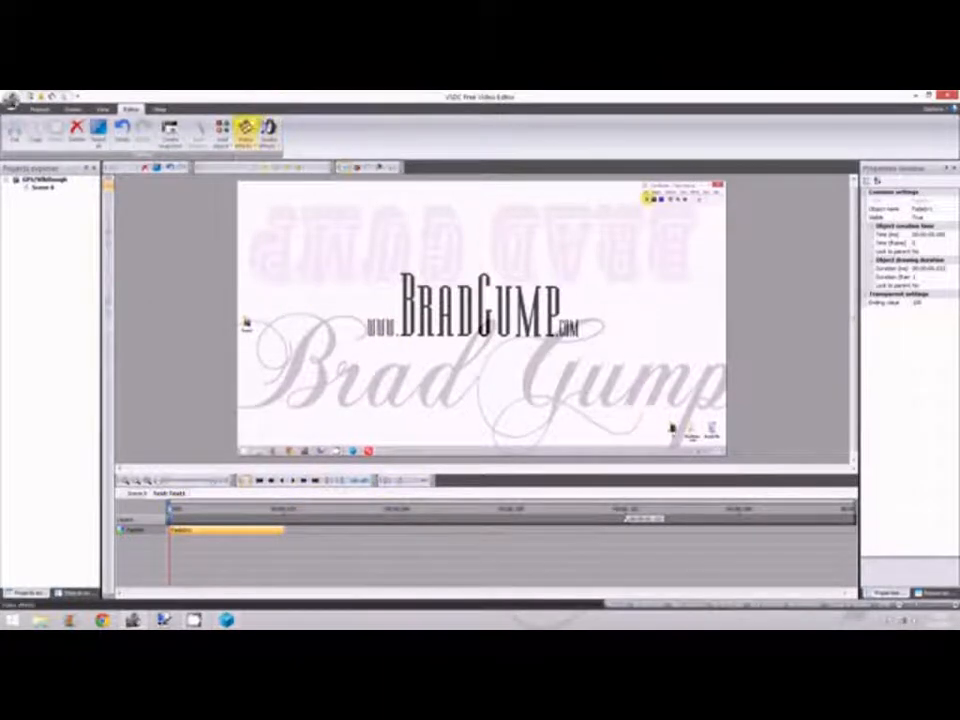
Add a fade-out effect to the text, positioned to the scene end, and shorten it to the last frame.
{"action": "left_click", "coordinate": [246, 130]}
{"action": "mouse_move", "coordinate": [300, 200]}
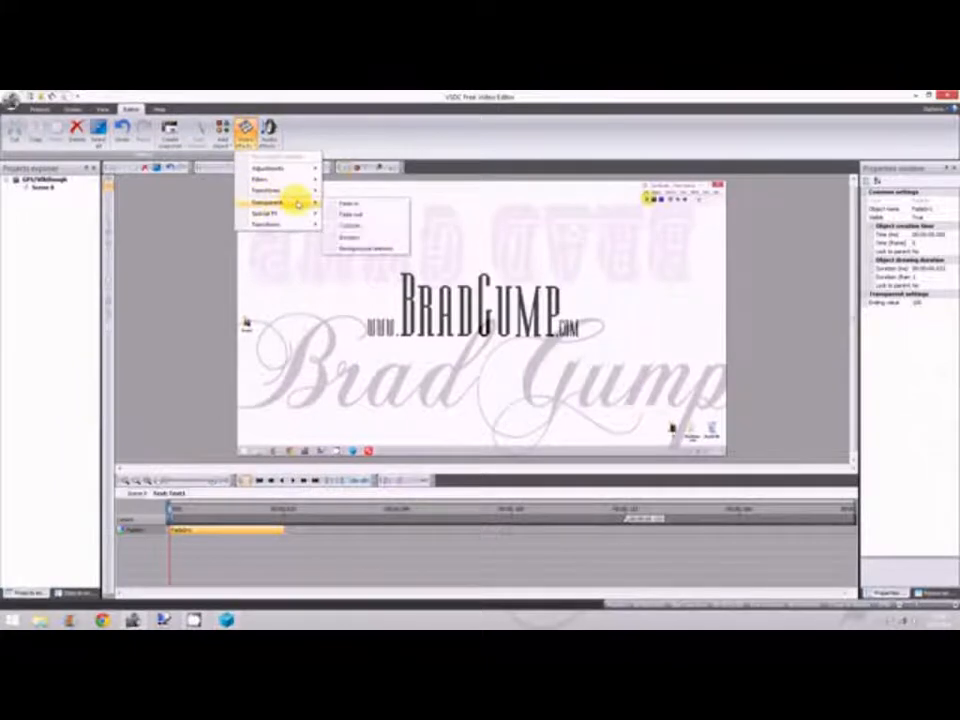
{"action": "left_click", "coordinate": [377, 217]}
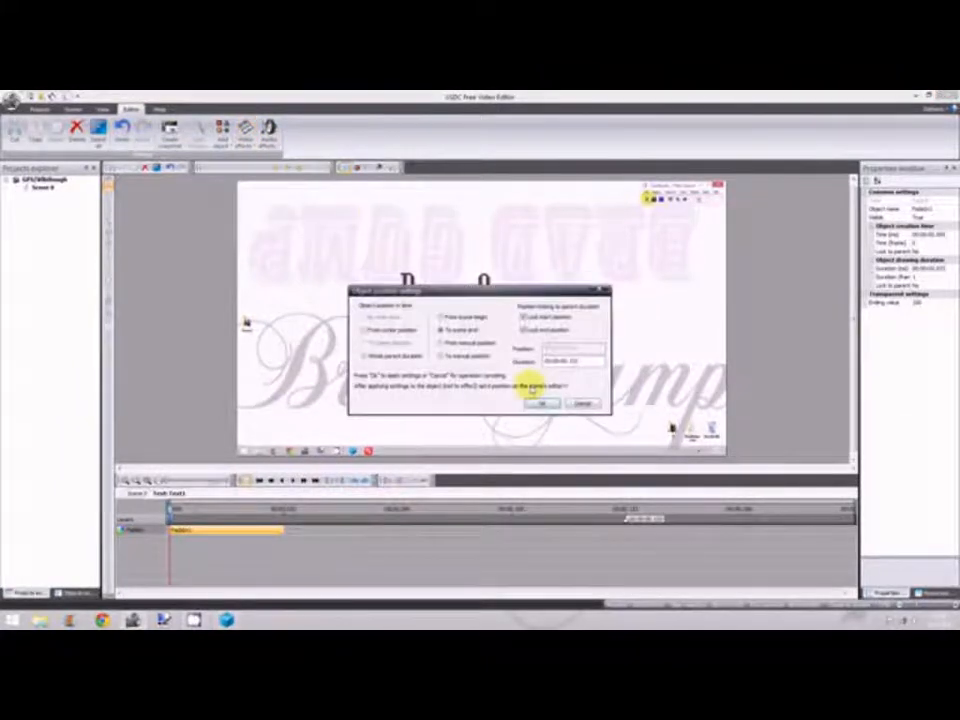
{"action": "left_click", "coordinate": [551, 401]}
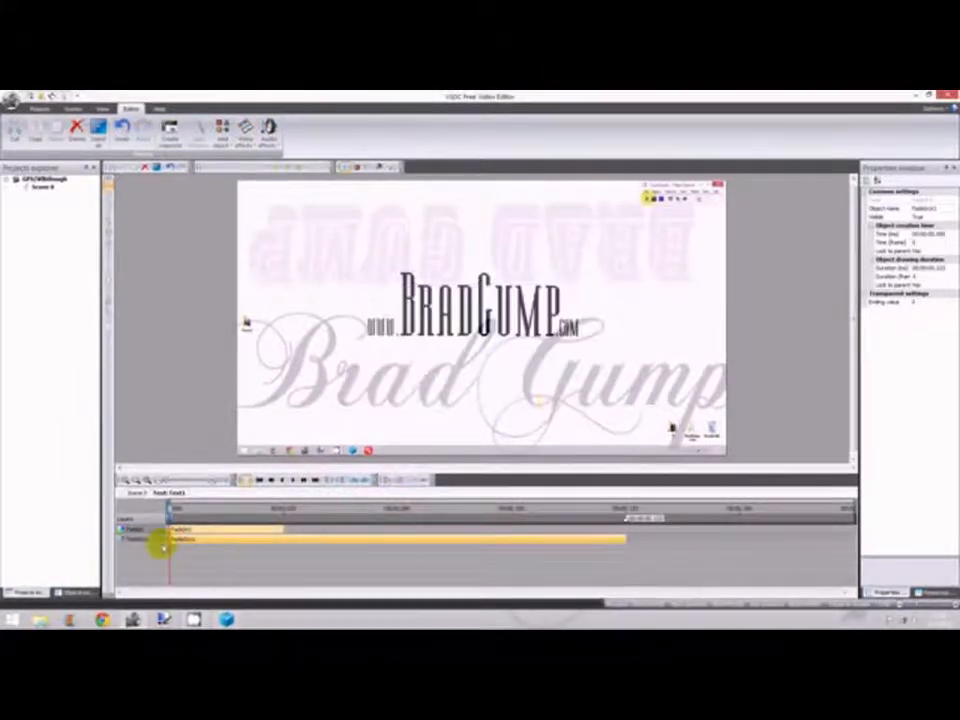
{"action": "left_click_drag", "start_coordinate": [170, 541], "coordinate": [580, 541]}
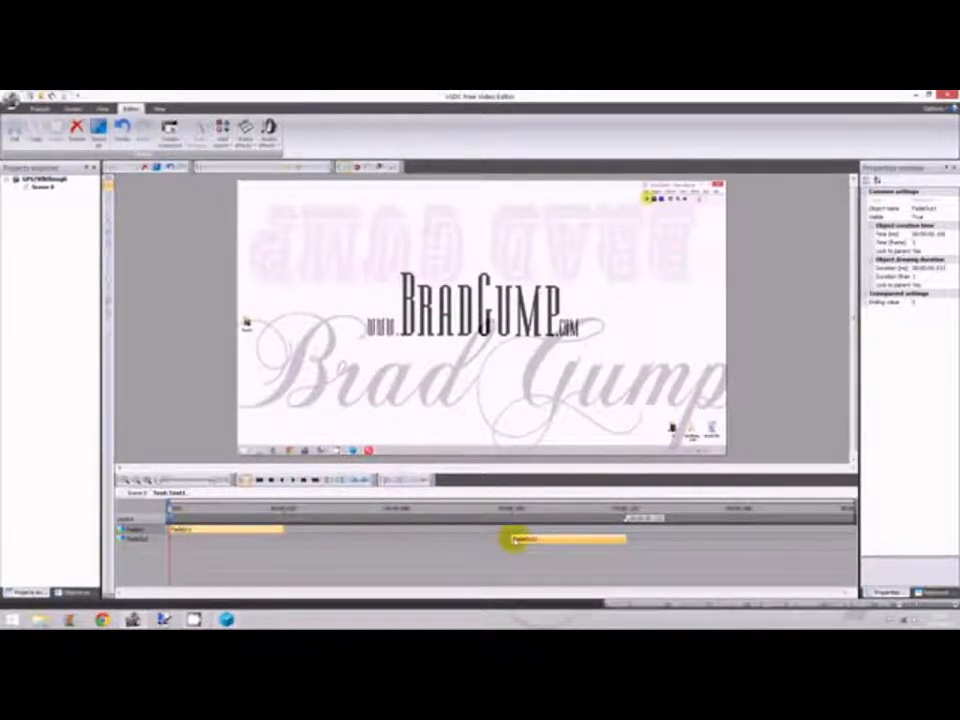
{"action": "left_click_drag", "start_coordinate": [513, 539], "coordinate": [200, 541]}
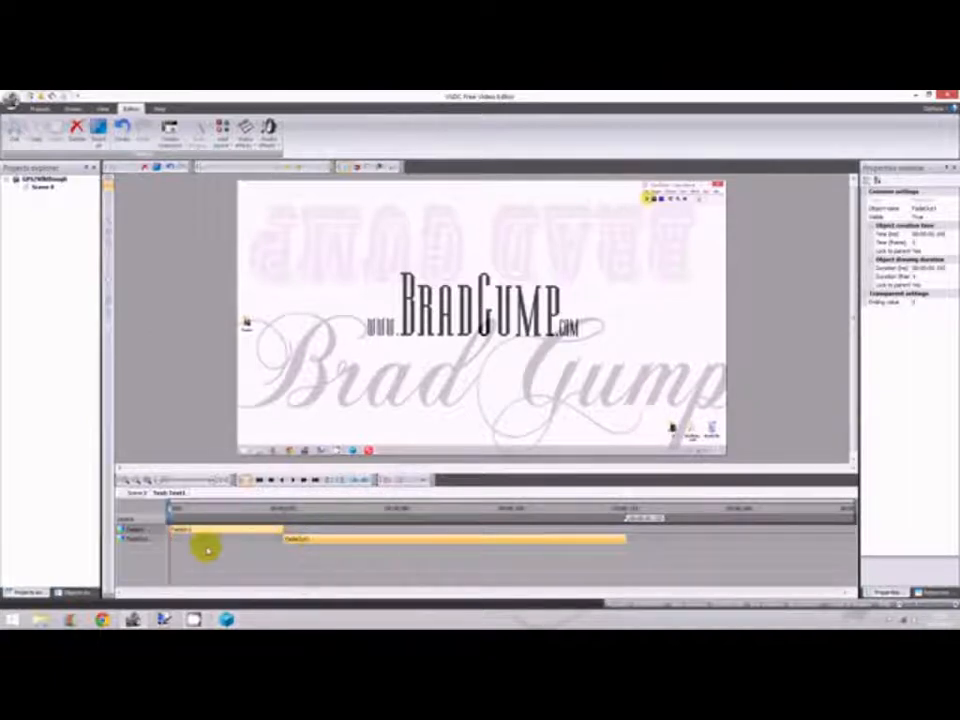
{"action": "left_click_drag", "start_coordinate": [285, 541], "coordinate": [530, 541]}
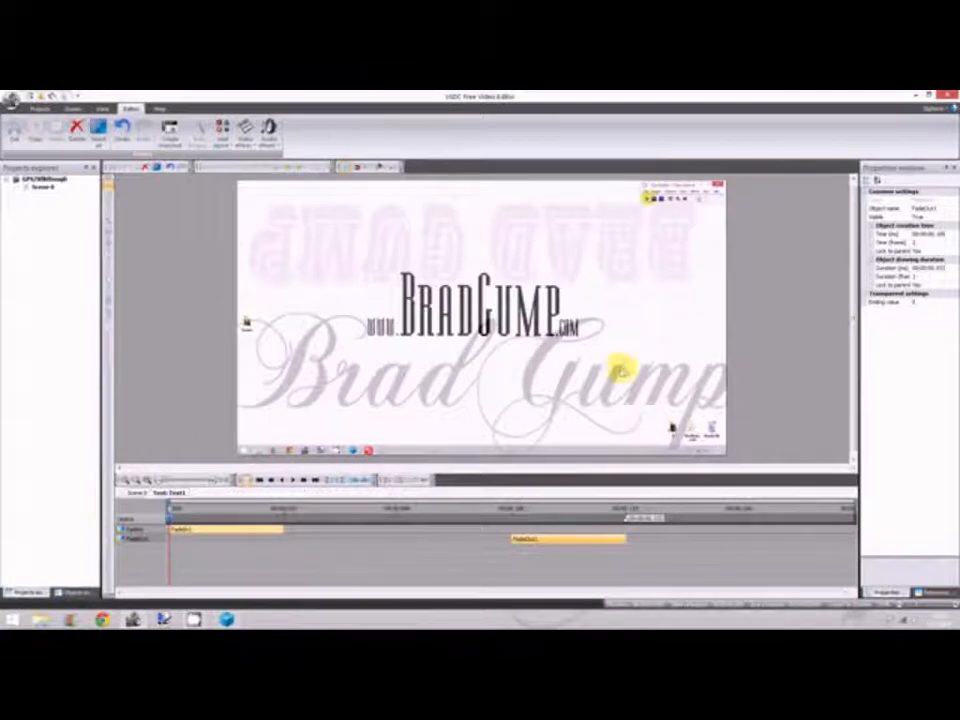
{"action": "left_click", "coordinate": [935, 269]}
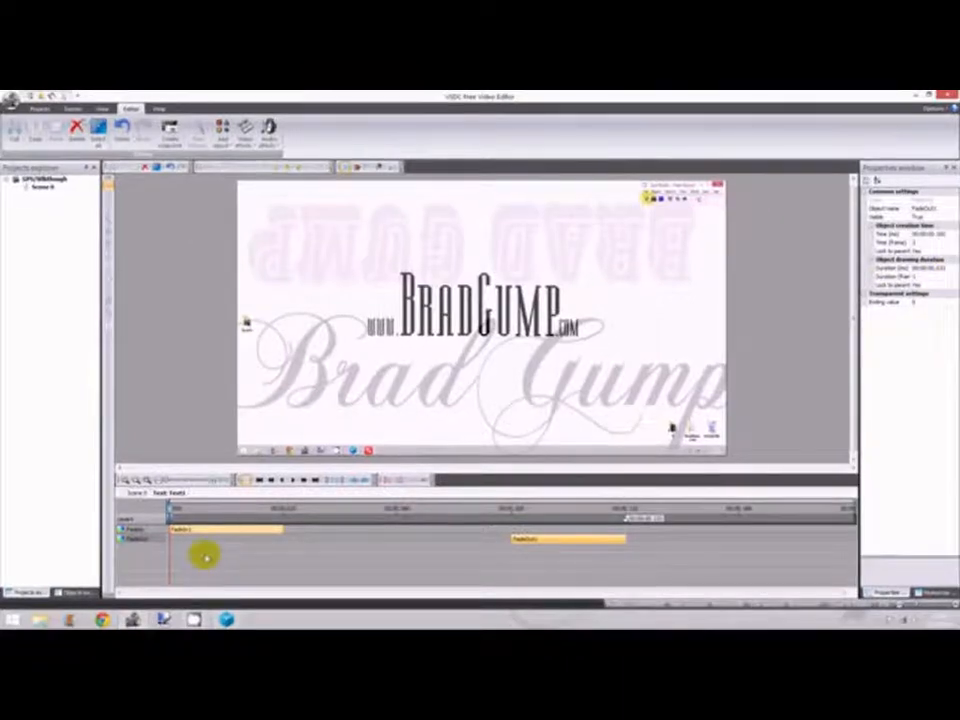
Return to the scene's timeline and step back and forth through the frames around the text to check its fades.
{"action": "left_click", "coordinate": [133, 493]}
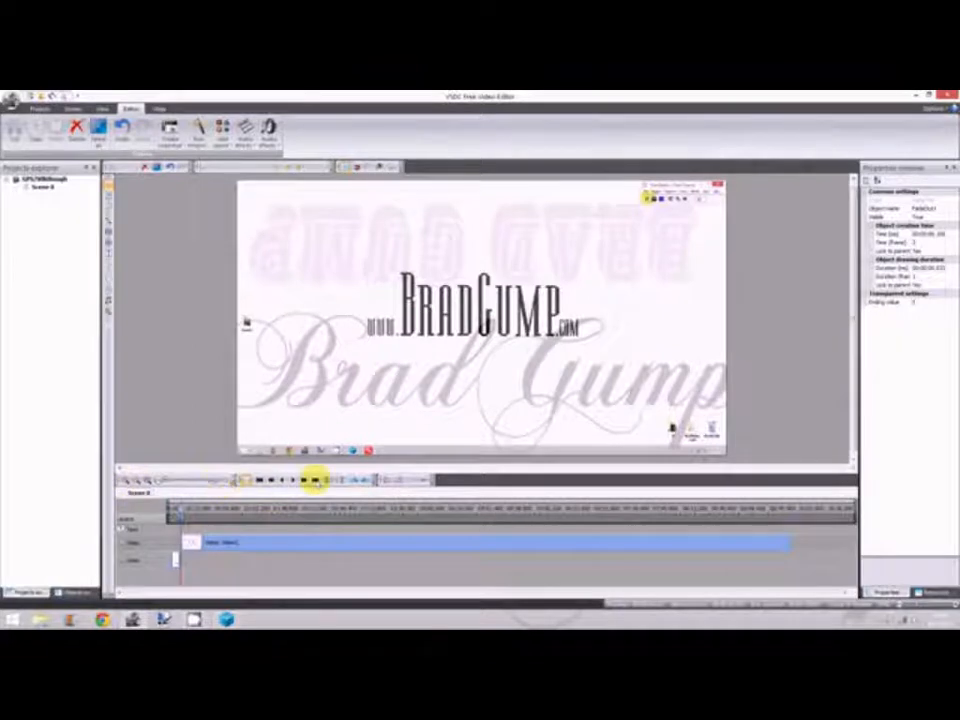
{"action": "left_click", "coordinate": [296, 481]}
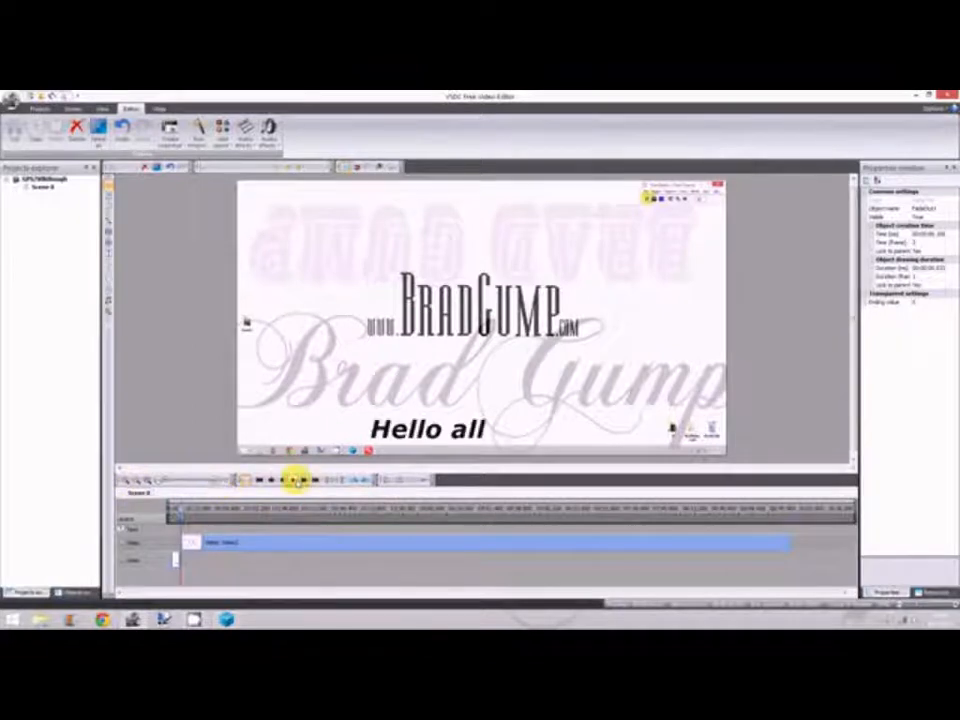
{"action": "left_click", "coordinate": [282, 481]}
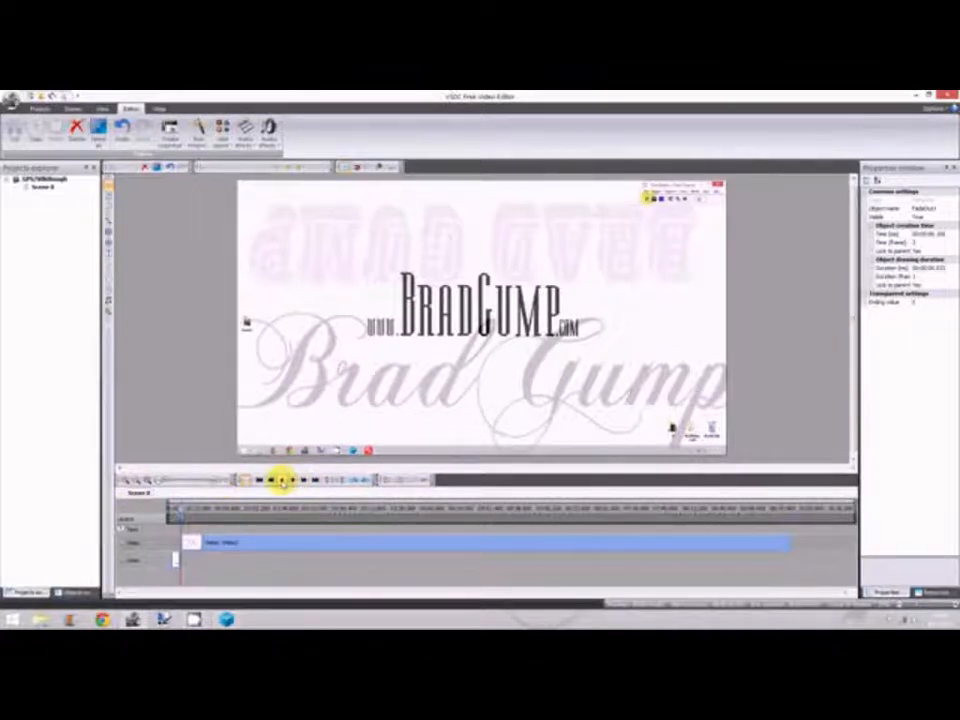
{"action": "left_click", "coordinate": [291, 481]}
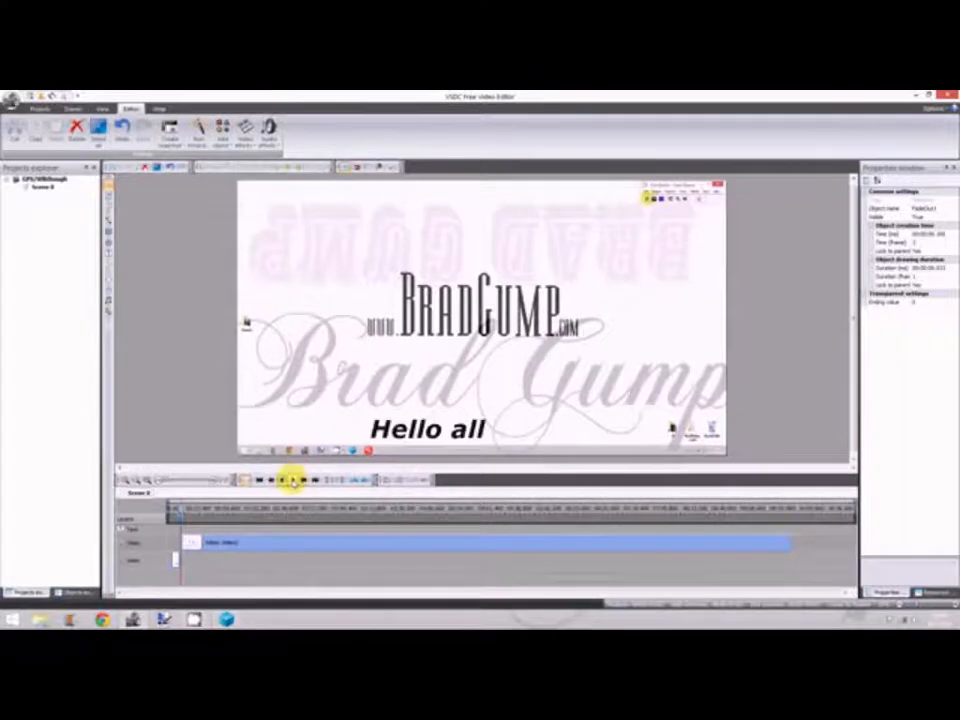
{"action": "left_click", "coordinate": [292, 481]}
{"action": "left_click", "coordinate": [292, 481]}
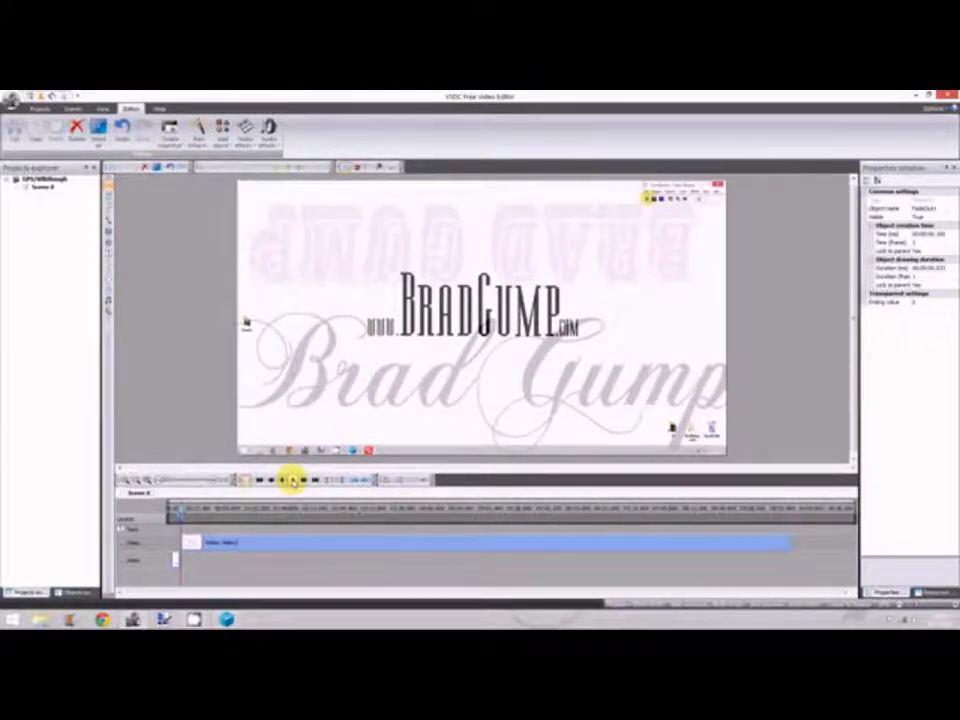
{"action": "left_click", "coordinate": [292, 481]}
{"action": "left_click", "coordinate": [292, 481]}
Delete the "Hello all" text object from the scene.
{"action": "right_click", "coordinate": [133, 530]}
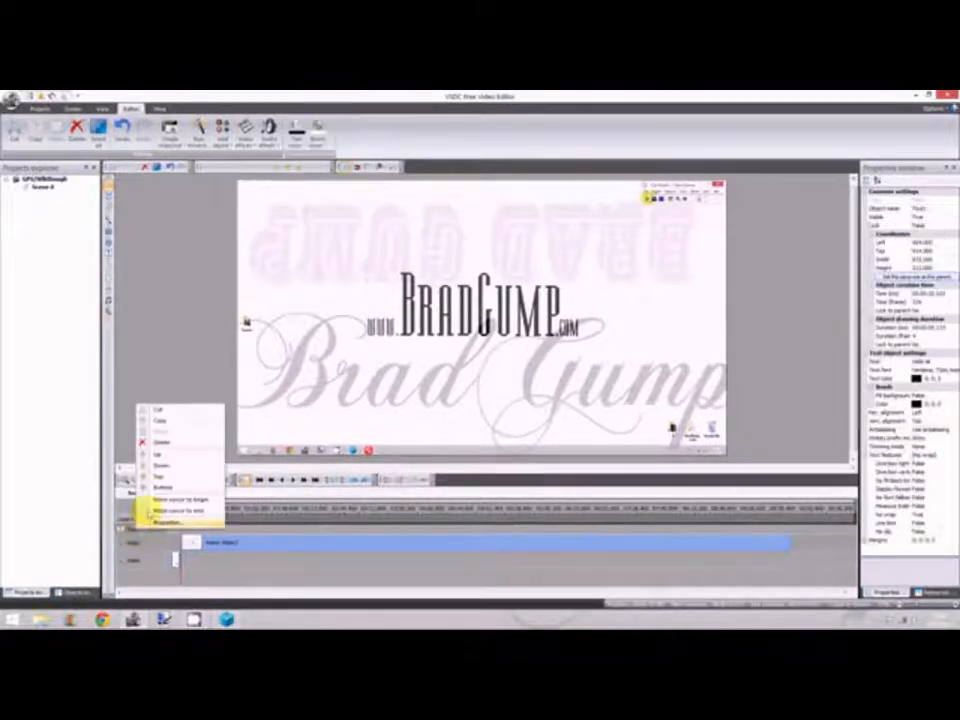
{"action": "left_click", "coordinate": [158, 441]}
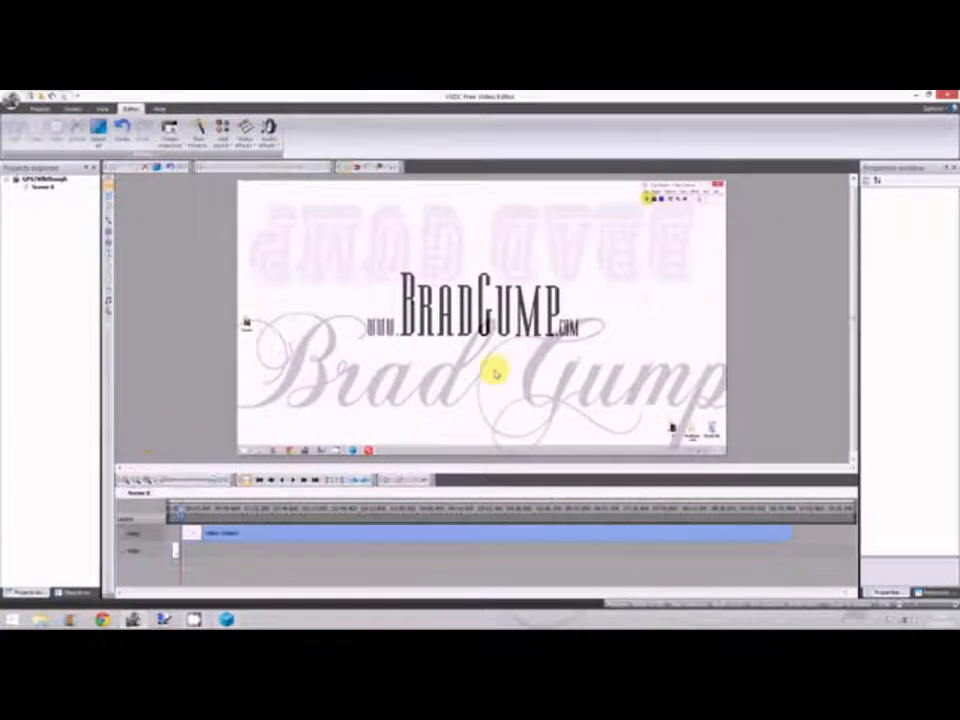
{"action": "right_click", "coordinate": [134, 531]}
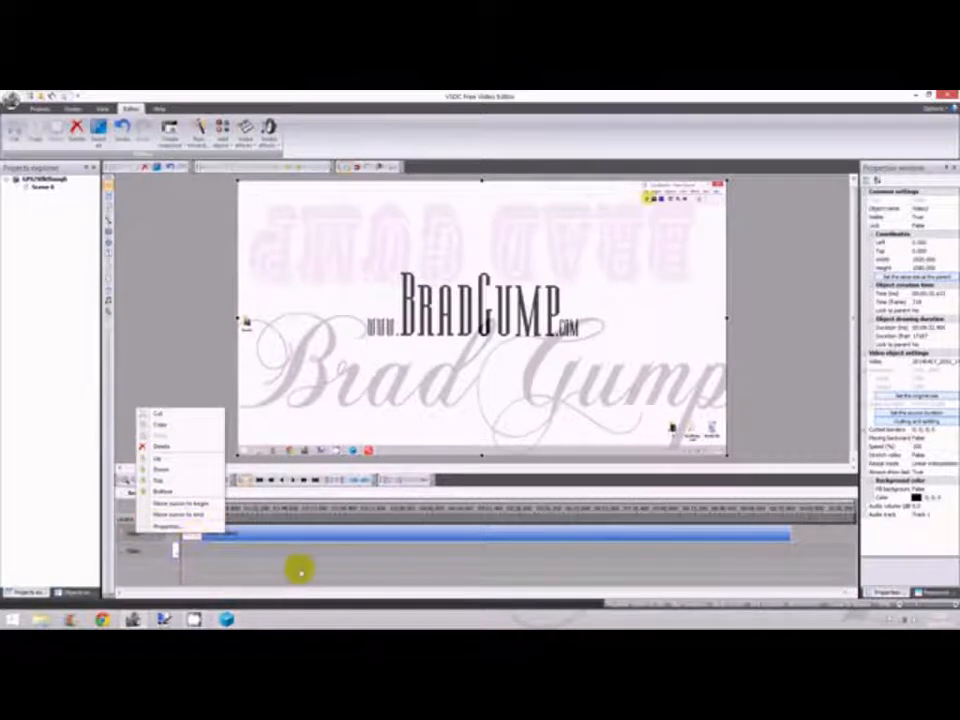
{"action": "left_click", "coordinate": [300, 570]}
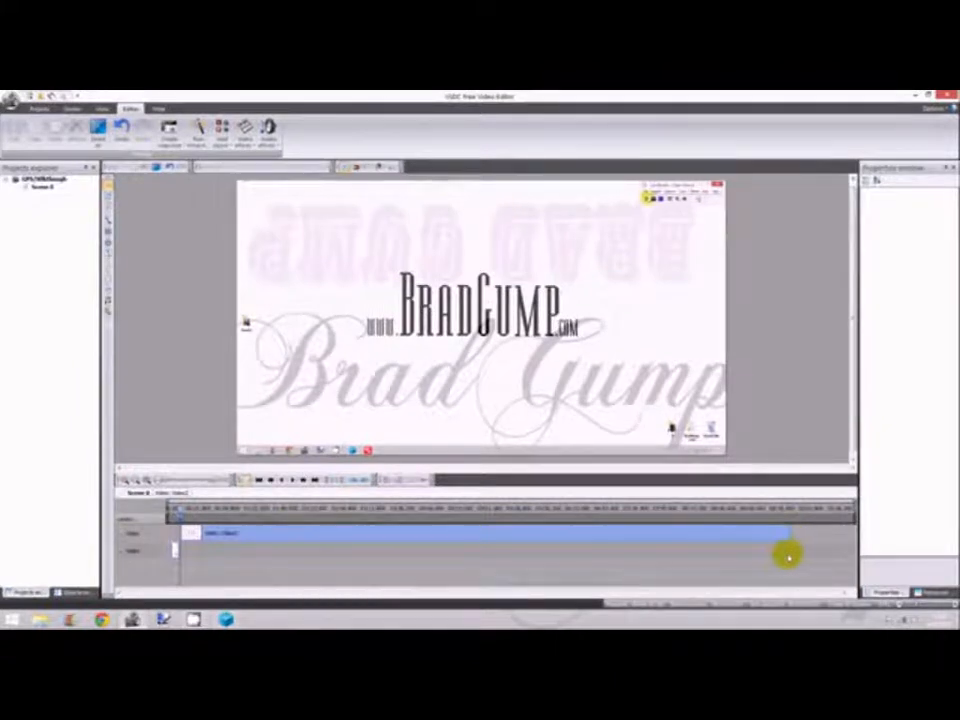
Add the ending_w_music video from the cursor at the end of the main video, match it to the parent's size, and collapse the object properties.
{"action": "left_click", "coordinate": [314, 481]}
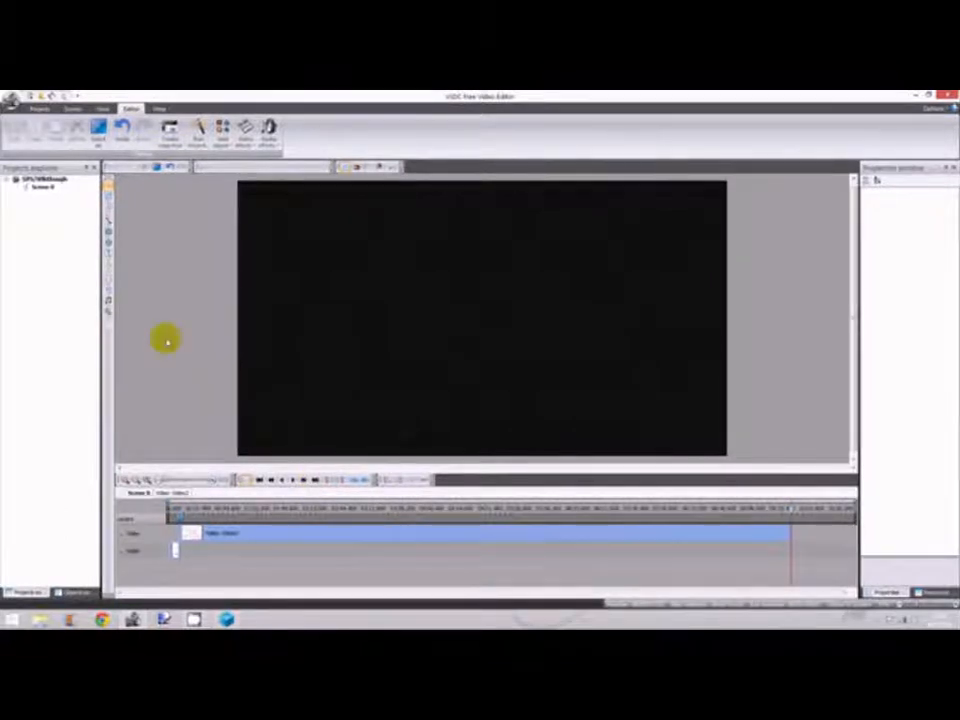
{"action": "left_click", "coordinate": [110, 309]}
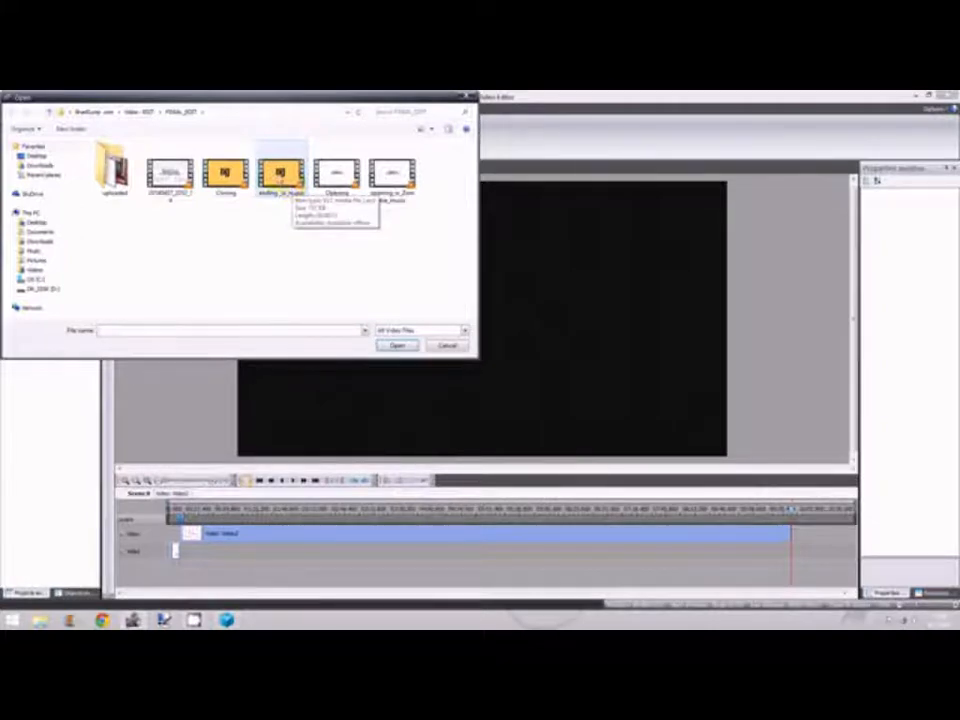
{"action": "double_click", "coordinate": [281, 180]}
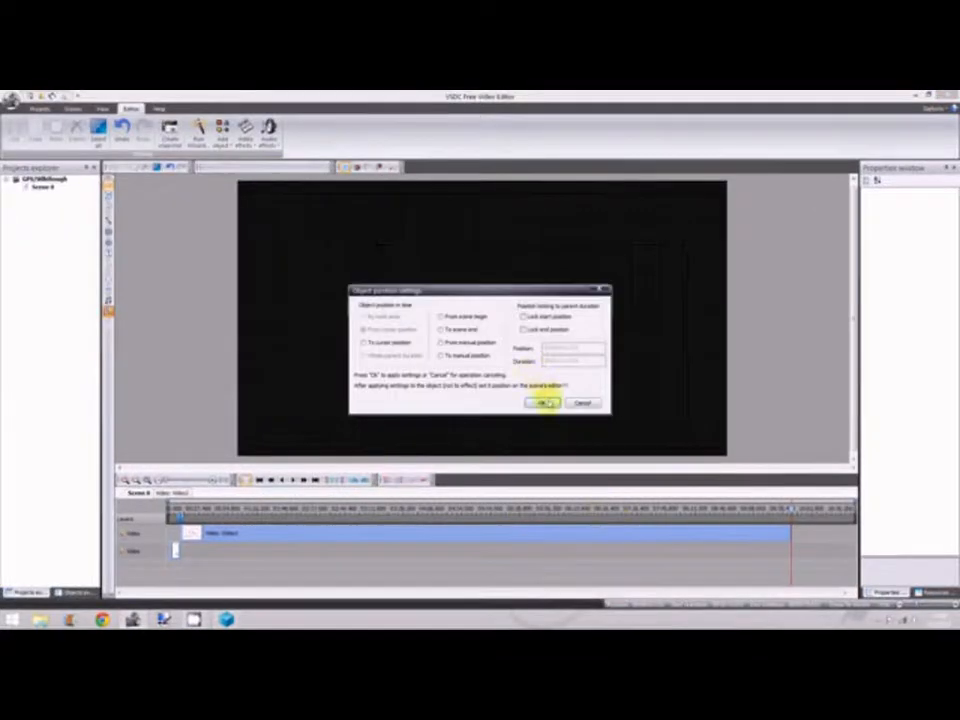
{"action": "left_click", "coordinate": [546, 402]}
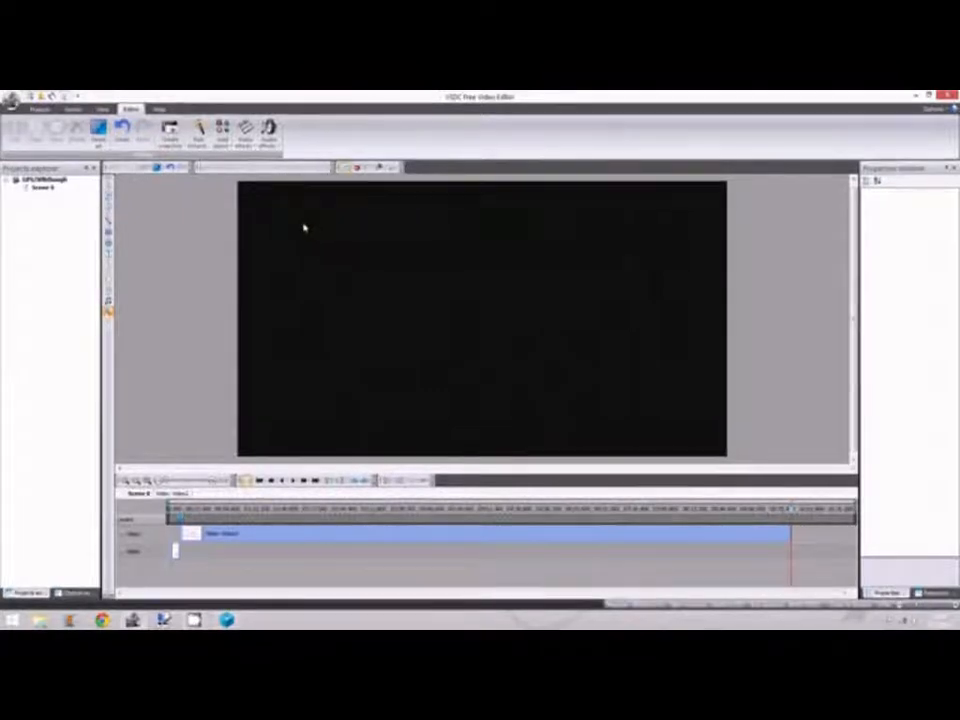
{"action": "mouse_move", "coordinate": [302, 225]}
{"action": "left_mouse_down"}
{"action": "mouse_move", "coordinate": [431, 332]}
{"action": "mouse_move", "coordinate": [481, 343]}
{"action": "left_mouse_up"}
{"action": "left_click_drag", "start_coordinate": [630, 411], "coordinate": [706, 454]}
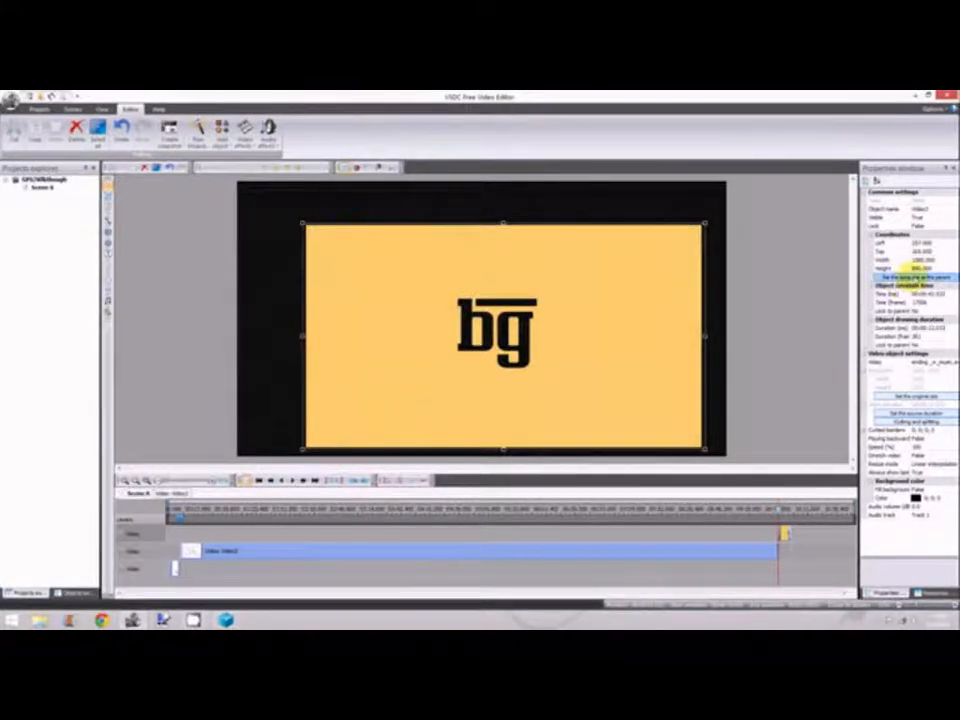
{"action": "left_click", "coordinate": [912, 274]}
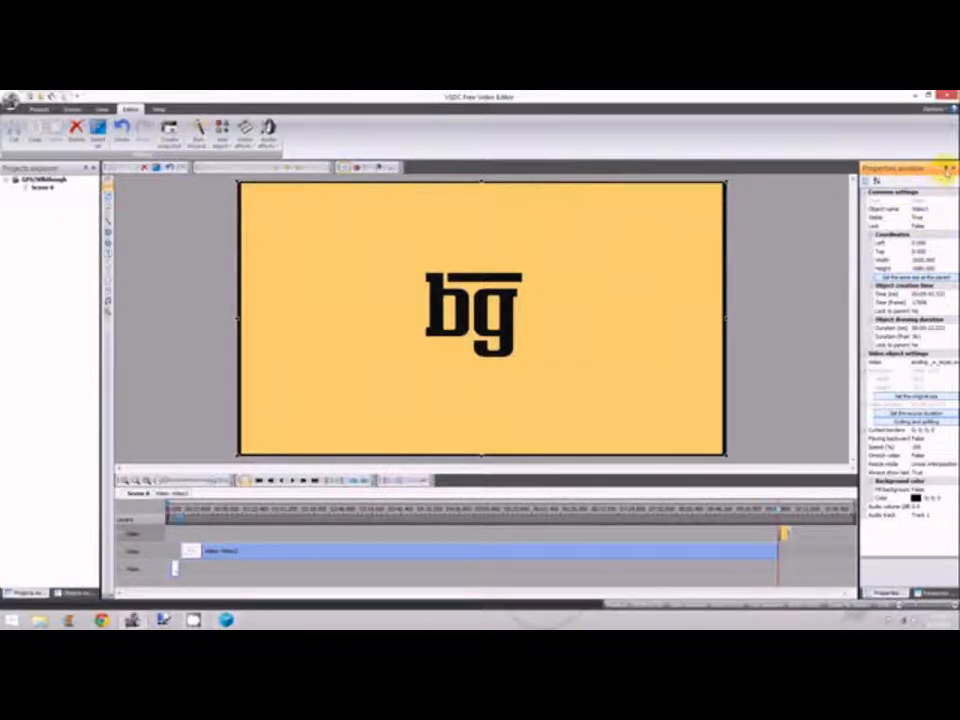
{"action": "left_click", "coordinate": [946, 169]}
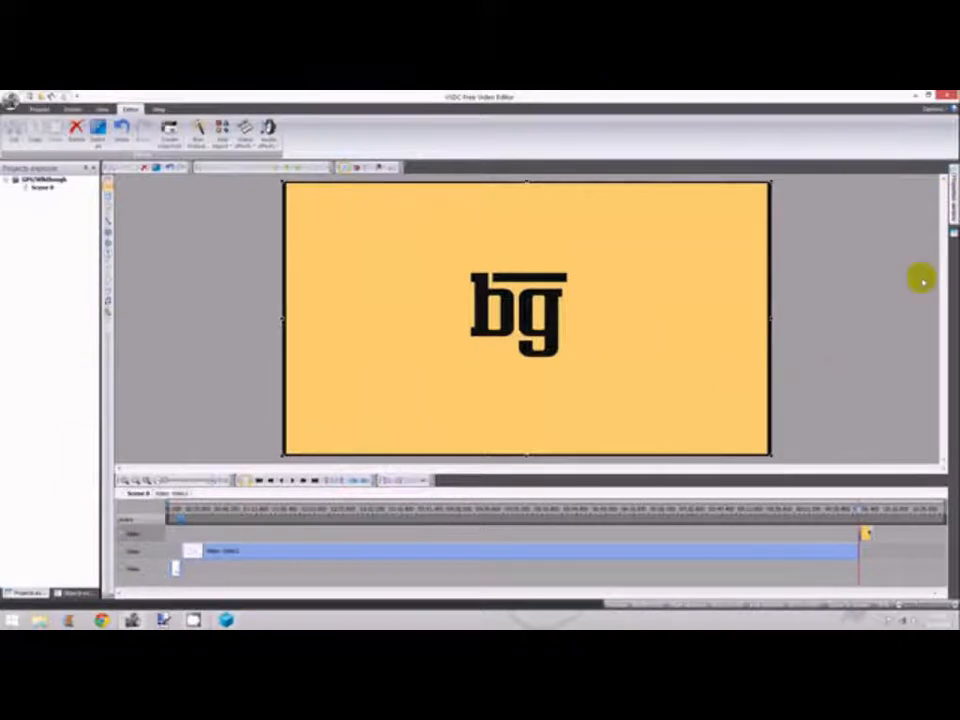
Keep the properties window open beside the preview and review the ending video's creation time, drawing duration and source file.
{"action": "mouse_move", "coordinate": [949, 200]}
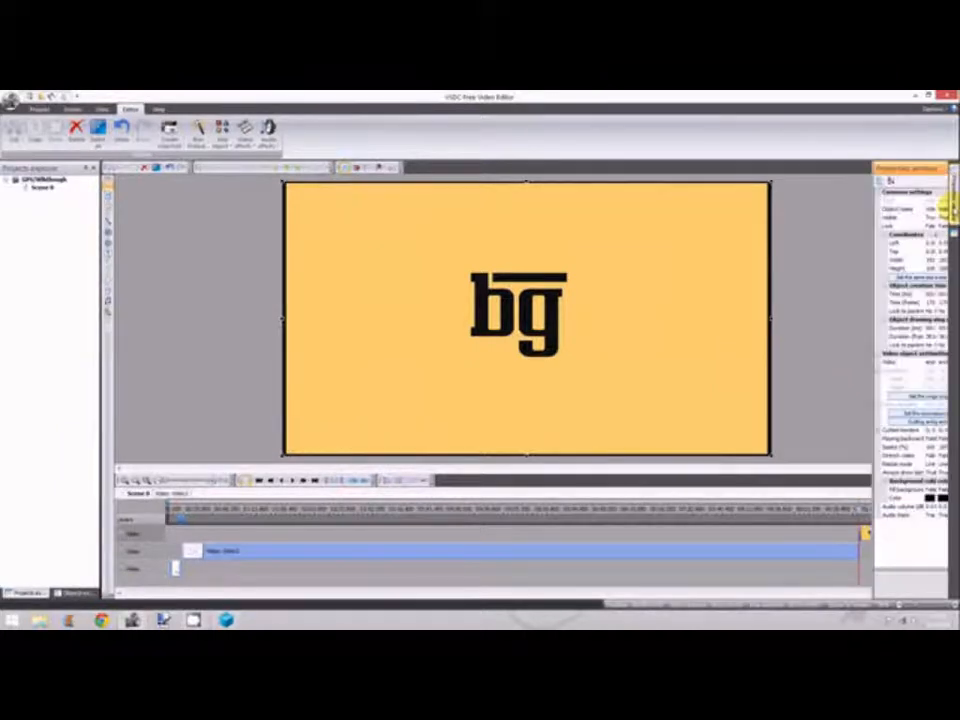
{"action": "left_click", "coordinate": [935, 170]}
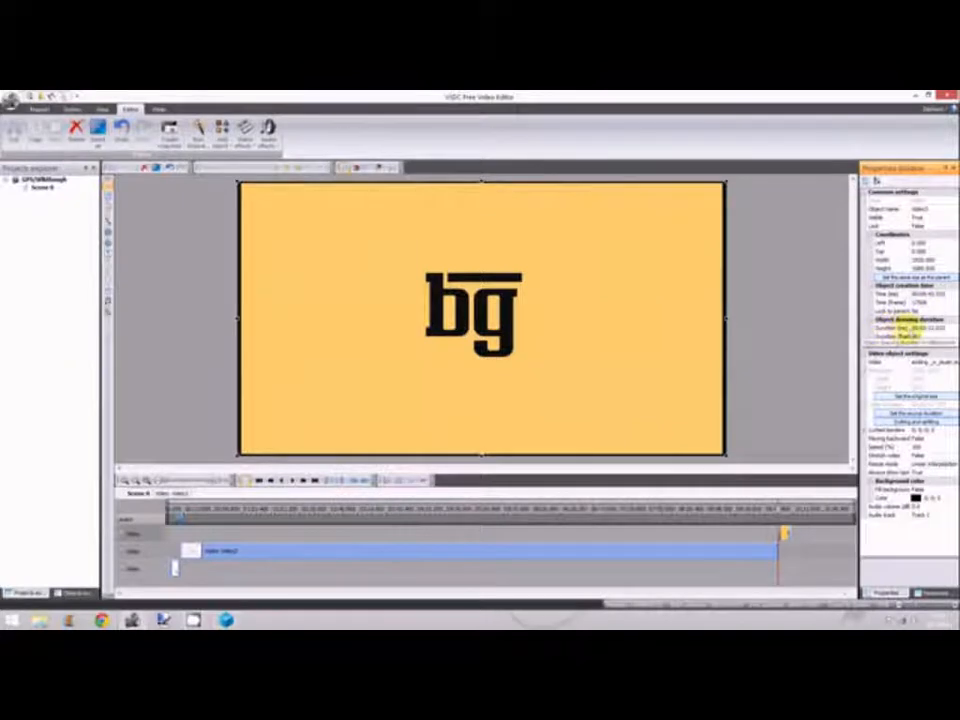
{"action": "left_click", "coordinate": [918, 327]}
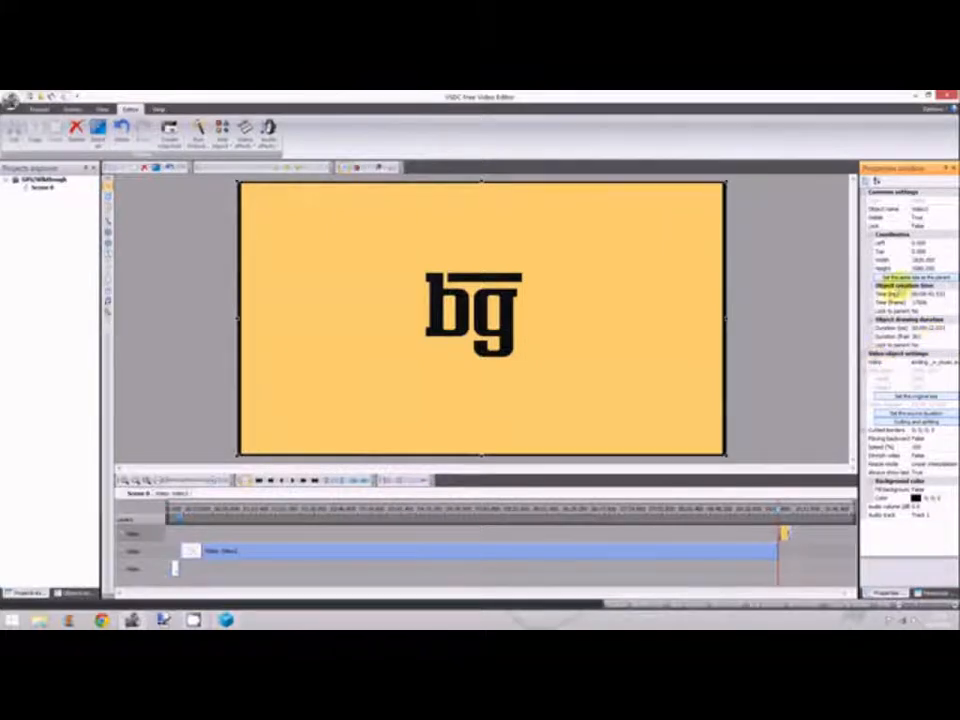
{"action": "left_click", "coordinate": [916, 362]}
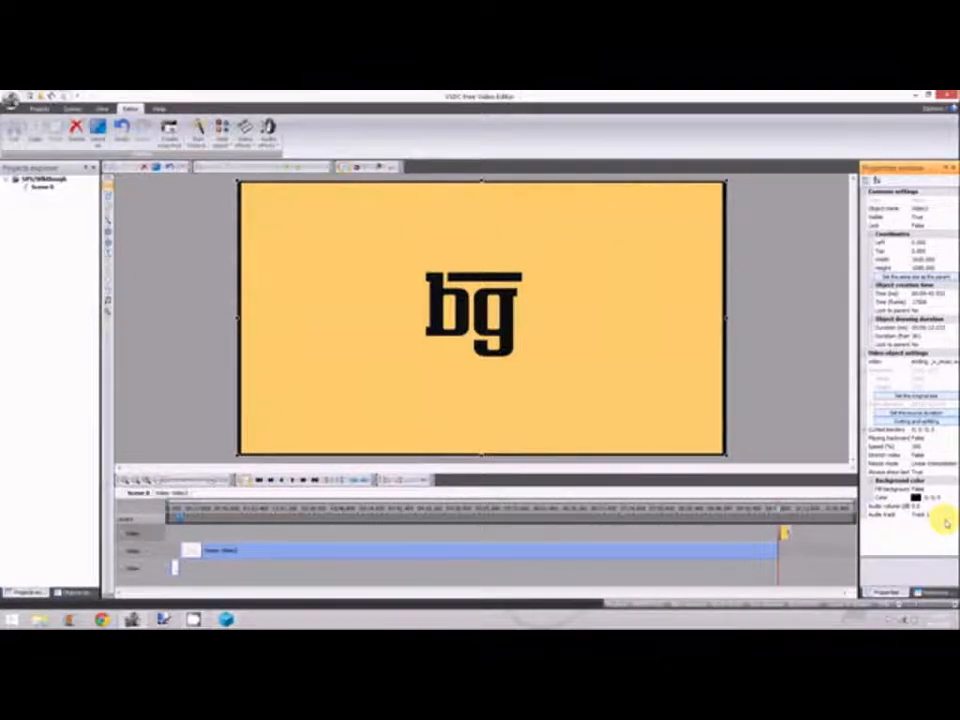
Set the ending video's audio track to "Don't use audio" and switch it back to Track 1.
{"action": "left_click", "coordinate": [928, 512]}
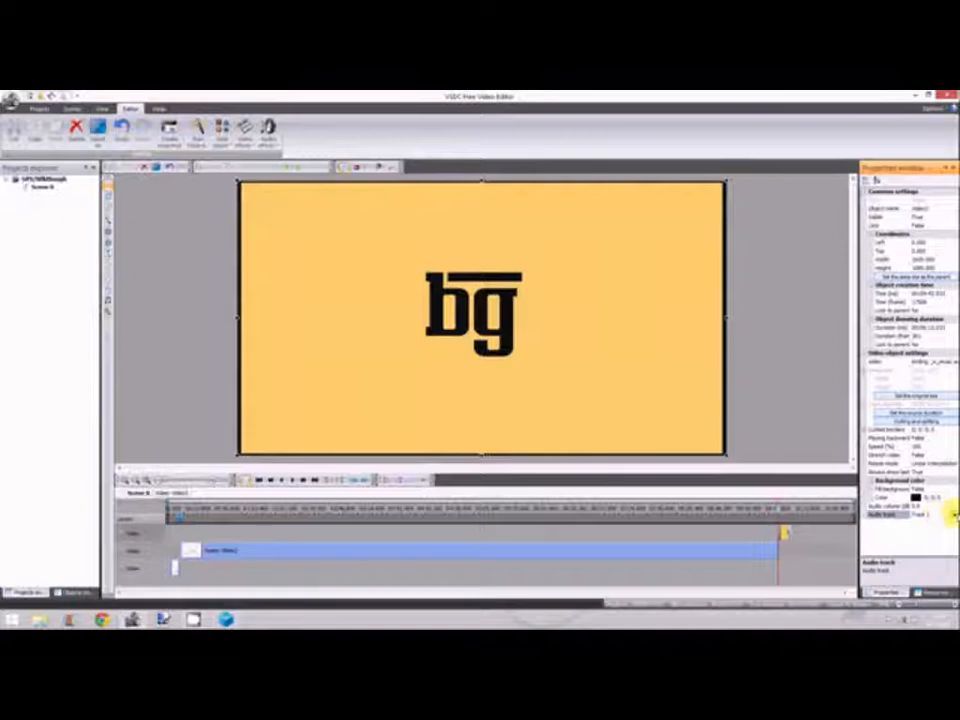
{"action": "left_click", "coordinate": [953, 514]}
{"action": "left_click", "coordinate": [930, 530]}
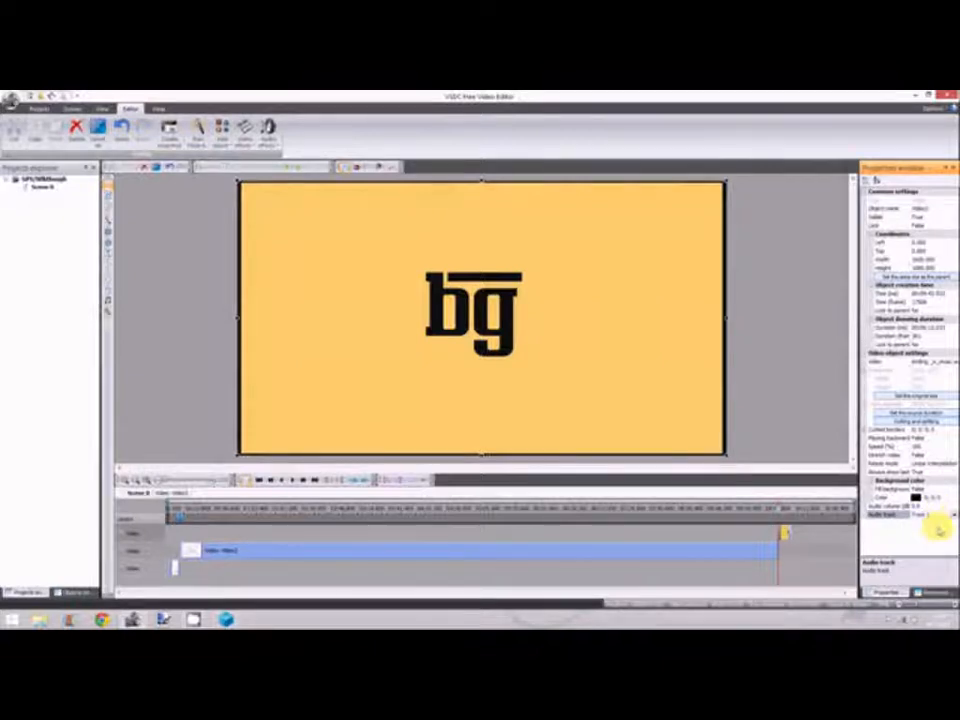
{"action": "left_click", "coordinate": [952, 514]}
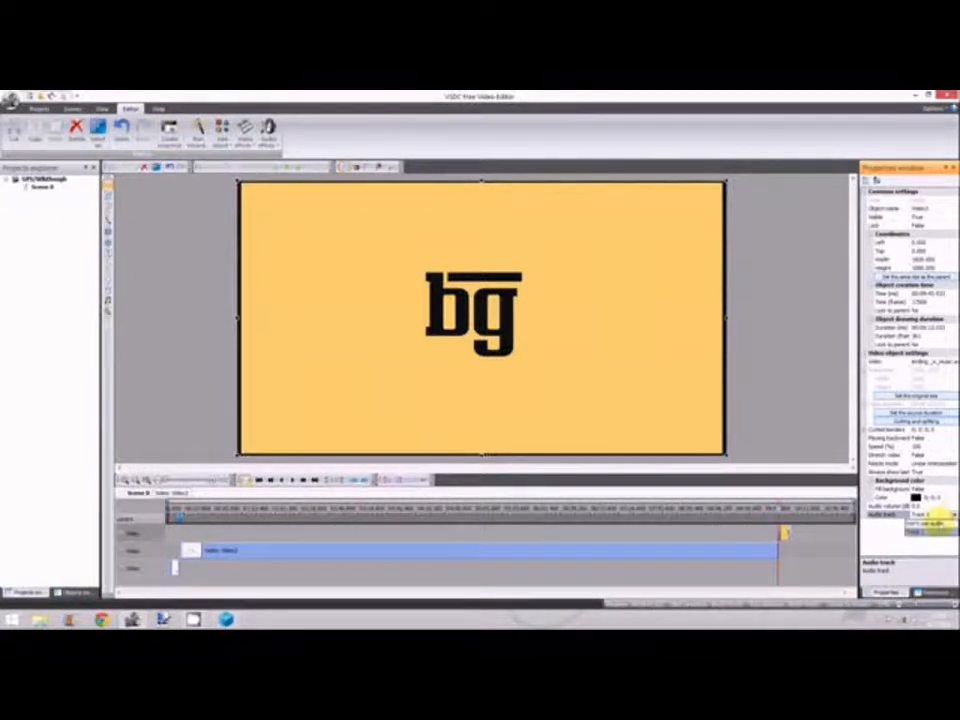
{"action": "left_click", "coordinate": [936, 526]}
{"action": "left_click", "coordinate": [945, 514]}
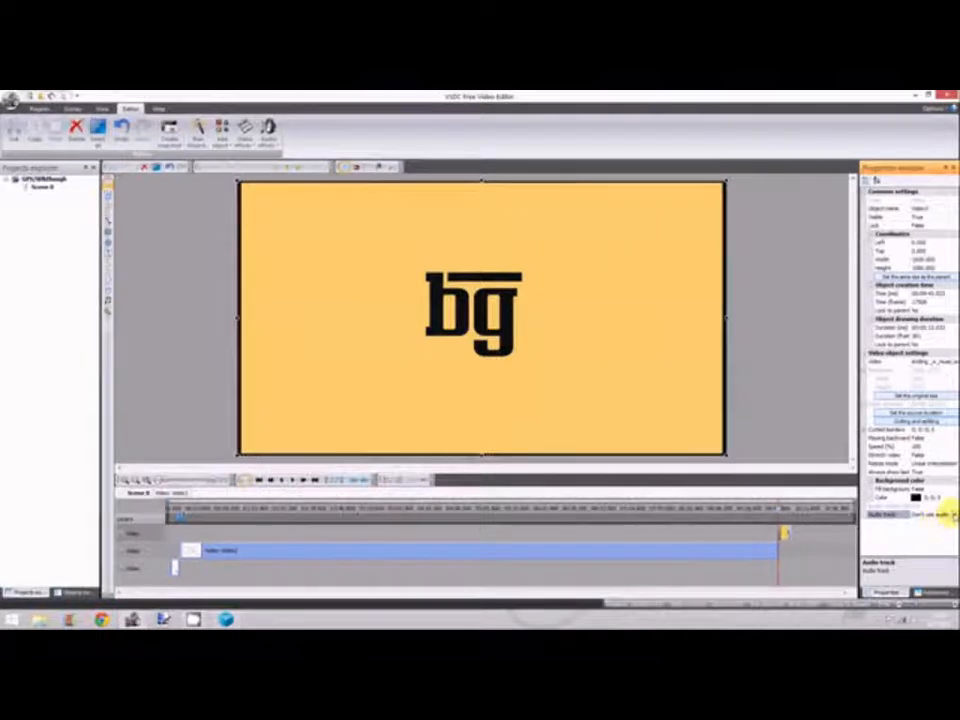
{"action": "left_click", "coordinate": [918, 531]}
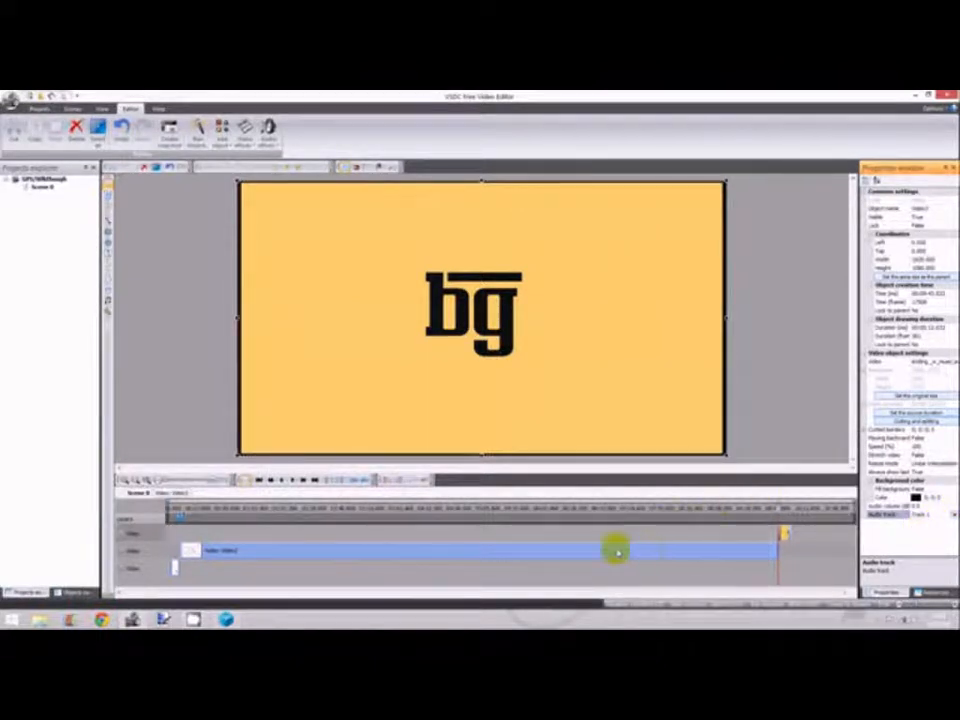
Select the opening, main and ending clips in turn on the timeline to review the properties of each.
{"action": "mouse_move", "coordinate": [616, 551]}
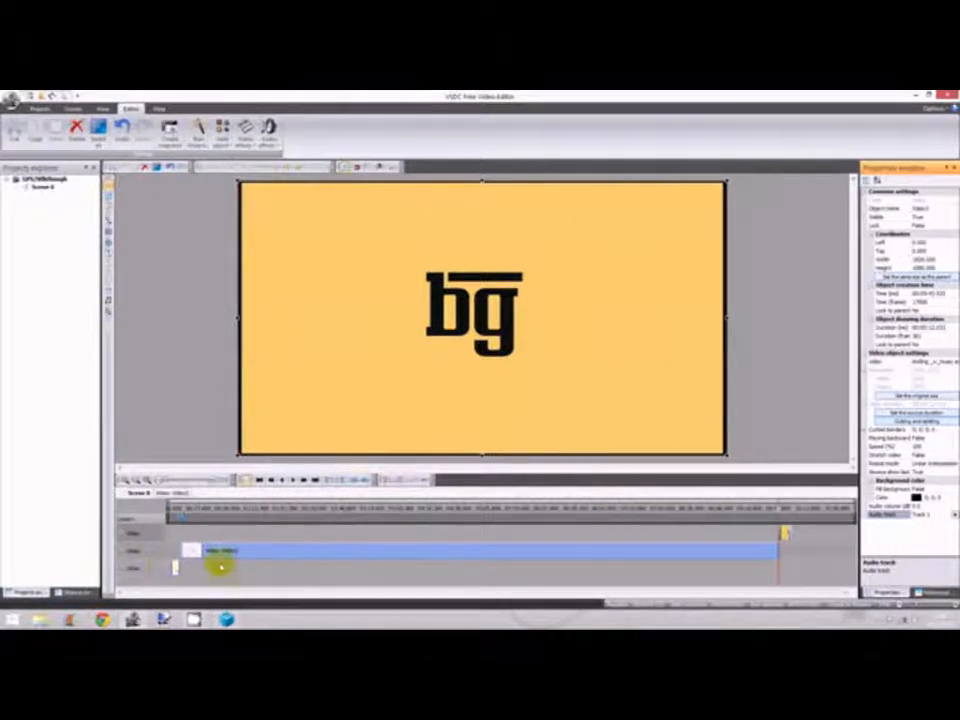
{"action": "mouse_move", "coordinate": [287, 548]}
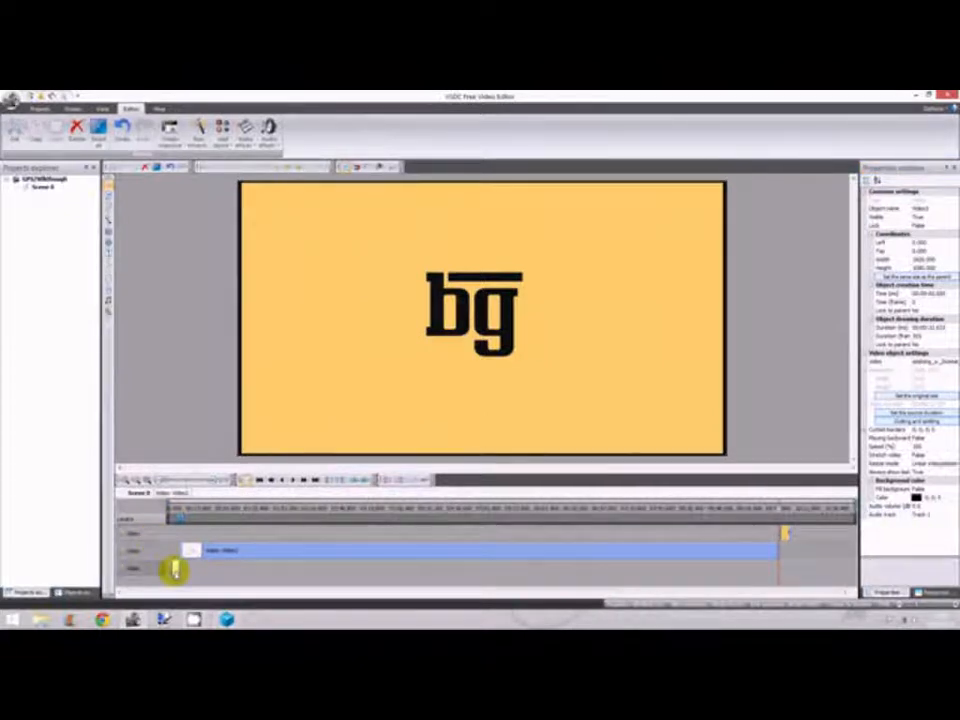
{"action": "left_click", "coordinate": [276, 555]}
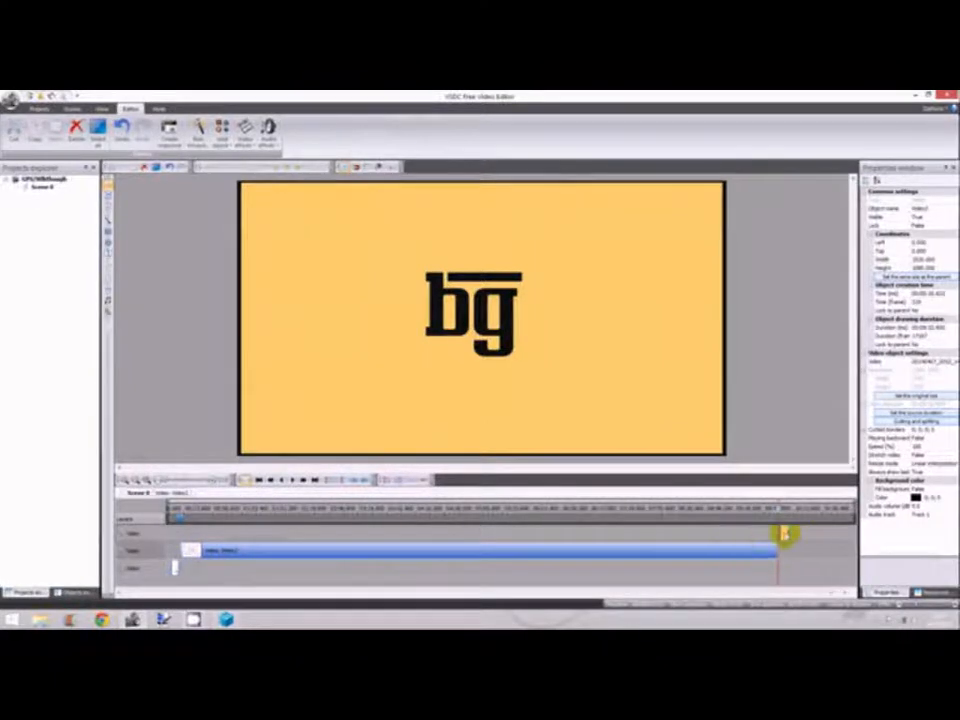
{"action": "left_click", "coordinate": [784, 534]}
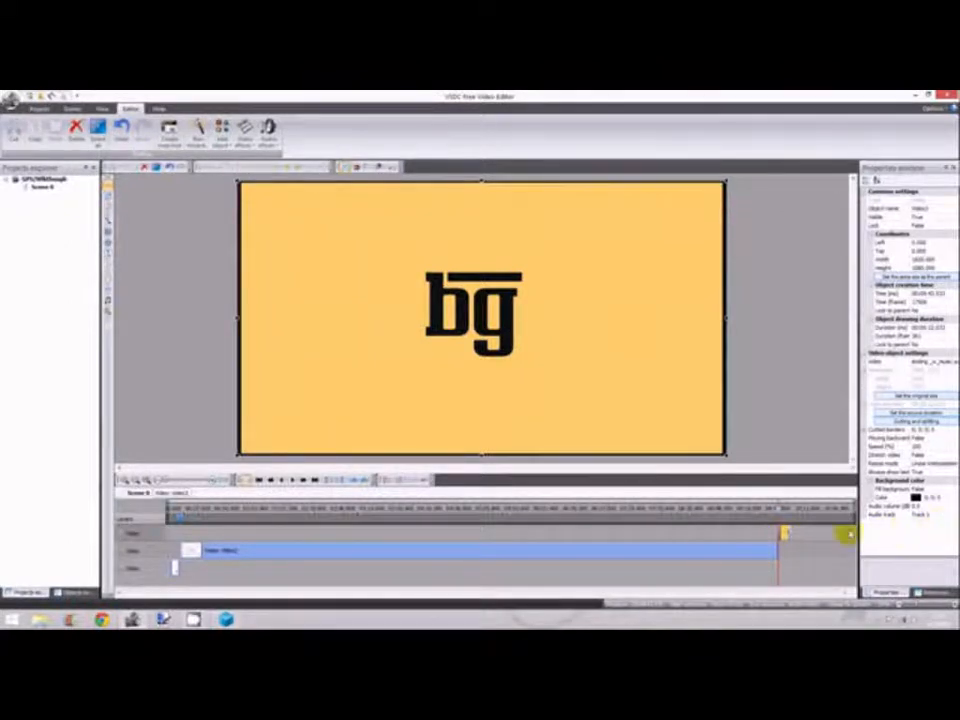
{"action": "mouse_move", "coordinate": [695, 562]}
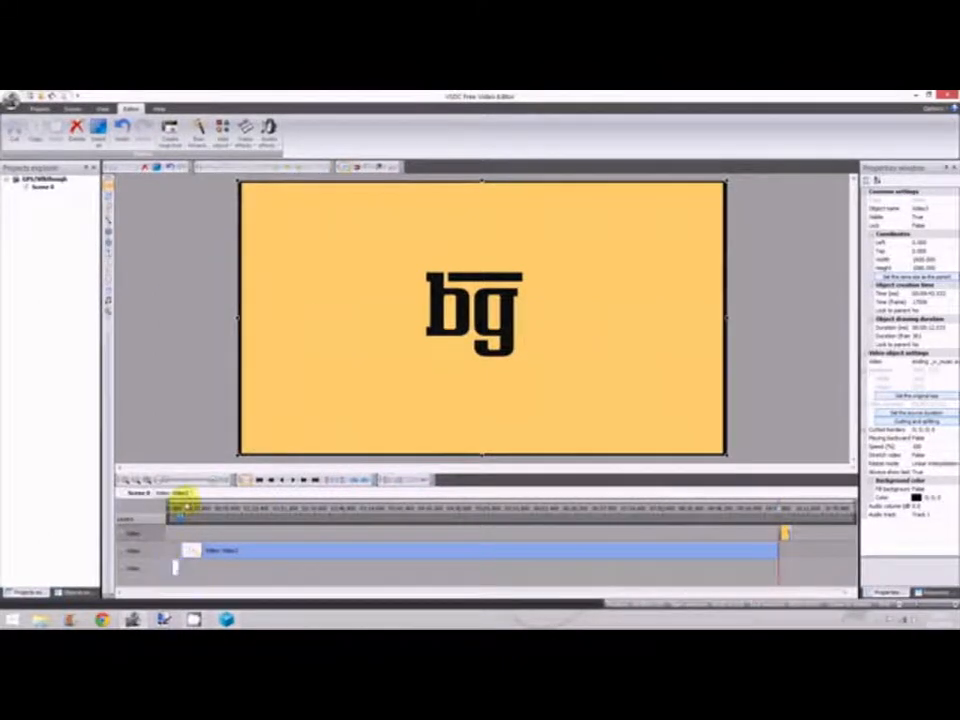
Preview several points along the timeline, from the main video through to the ending clip.
{"action": "left_click", "coordinate": [260, 509]}
{"action": "left_click", "coordinate": [457, 508]}
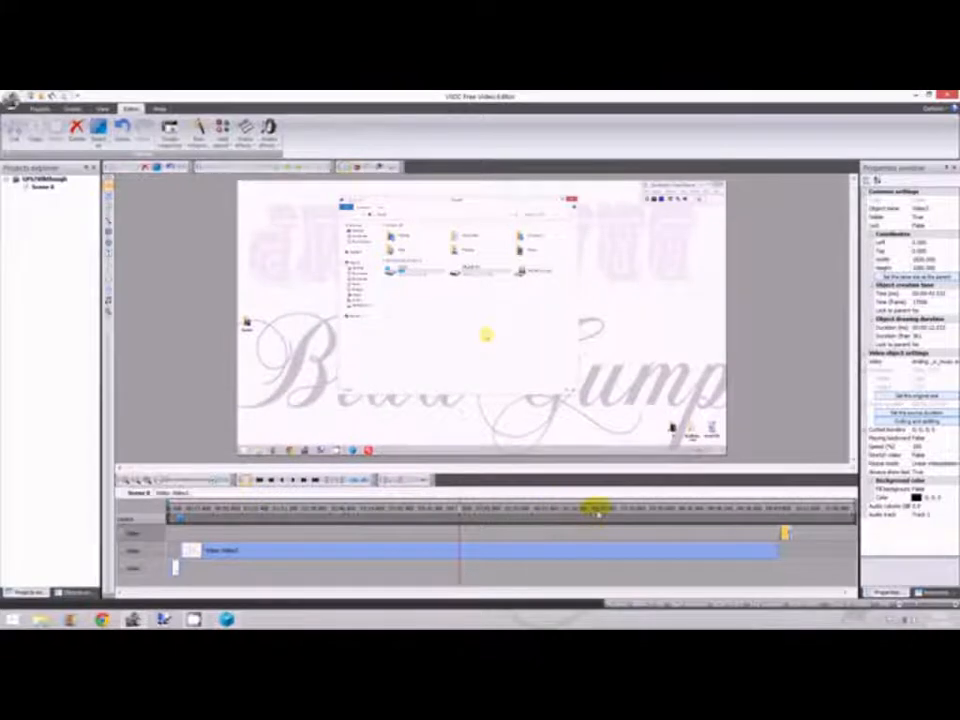
{"action": "left_click", "coordinate": [606, 508]}
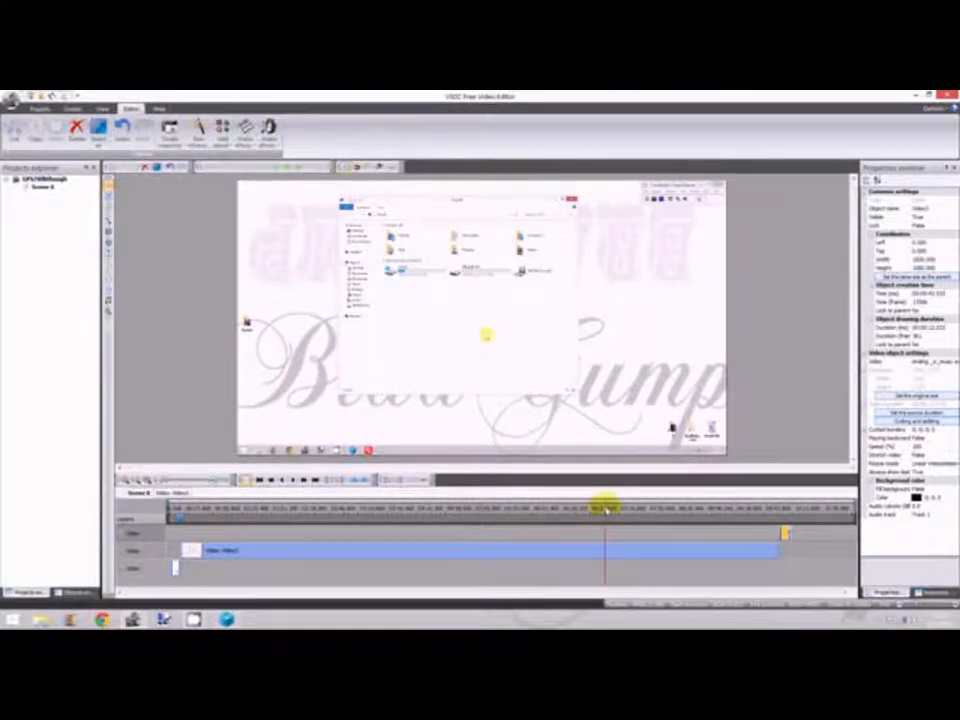
{"action": "left_click", "coordinate": [697, 508]}
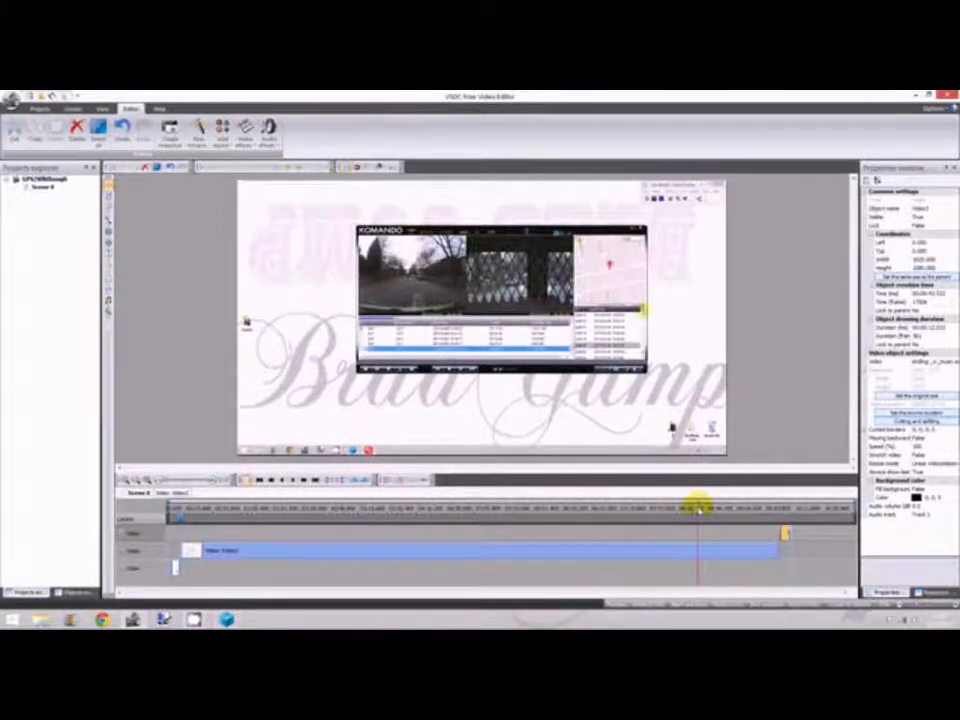
{"action": "left_click", "coordinate": [761, 507]}
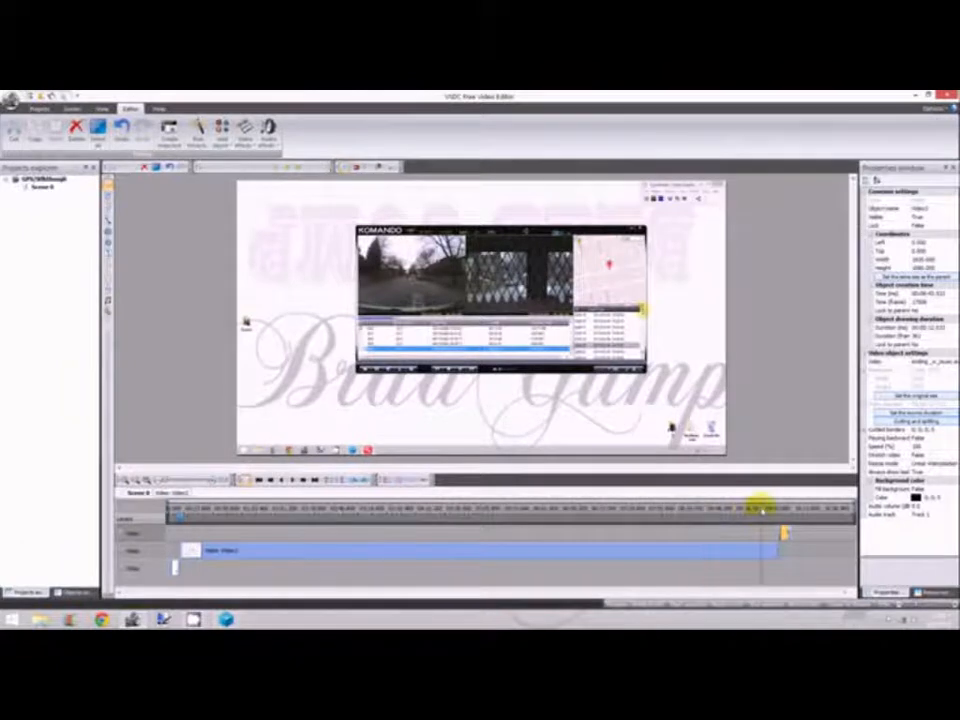
{"action": "left_click", "coordinate": [785, 507]}
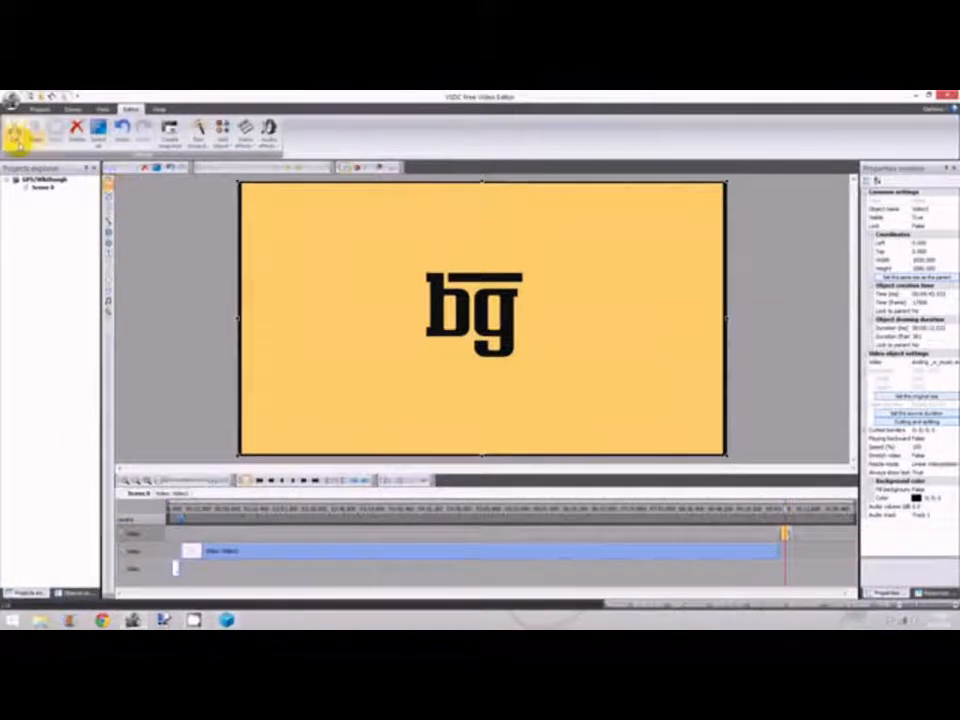
Try to save the project under its current name in the VideoEditor documents folder, and cancel the save.
{"action": "left_click", "coordinate": [40, 109]}
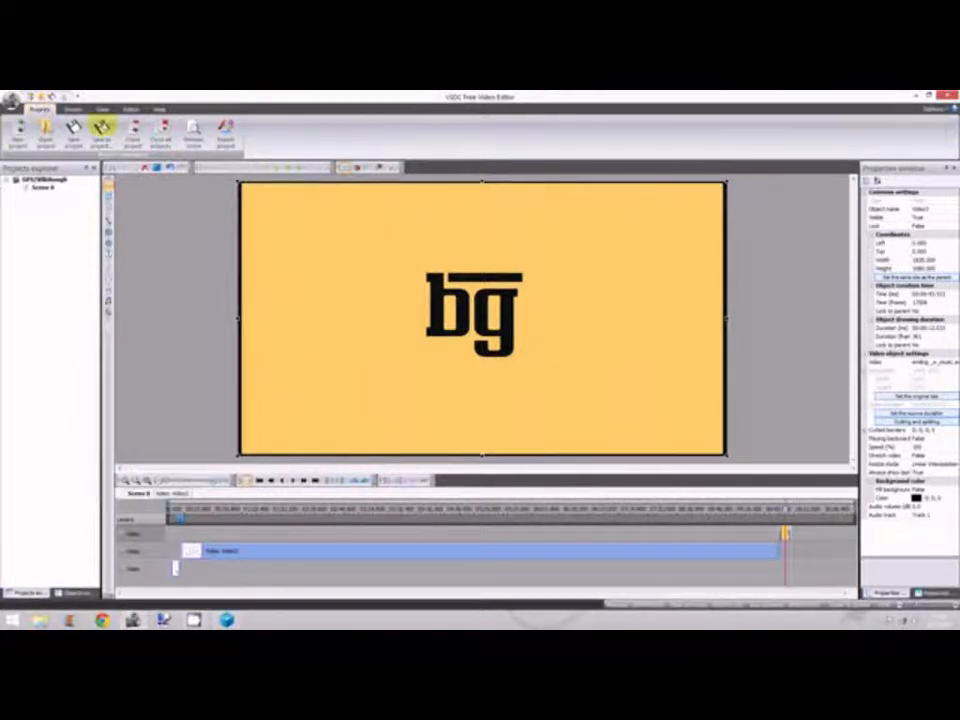
{"action": "left_click", "coordinate": [75, 128]}
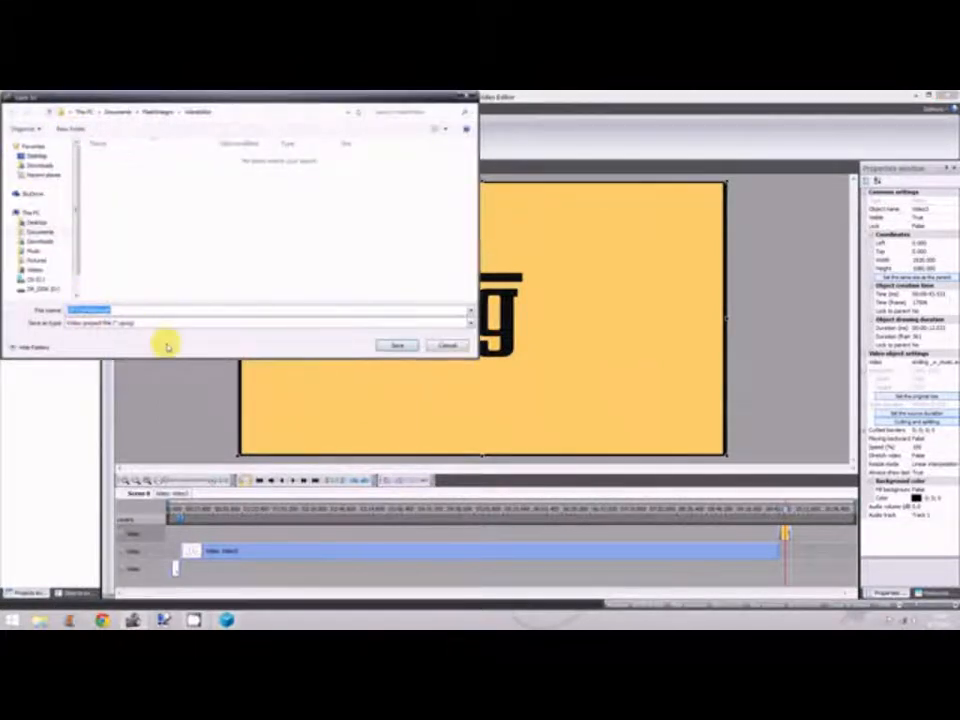
{"action": "left_click", "coordinate": [397, 345]}
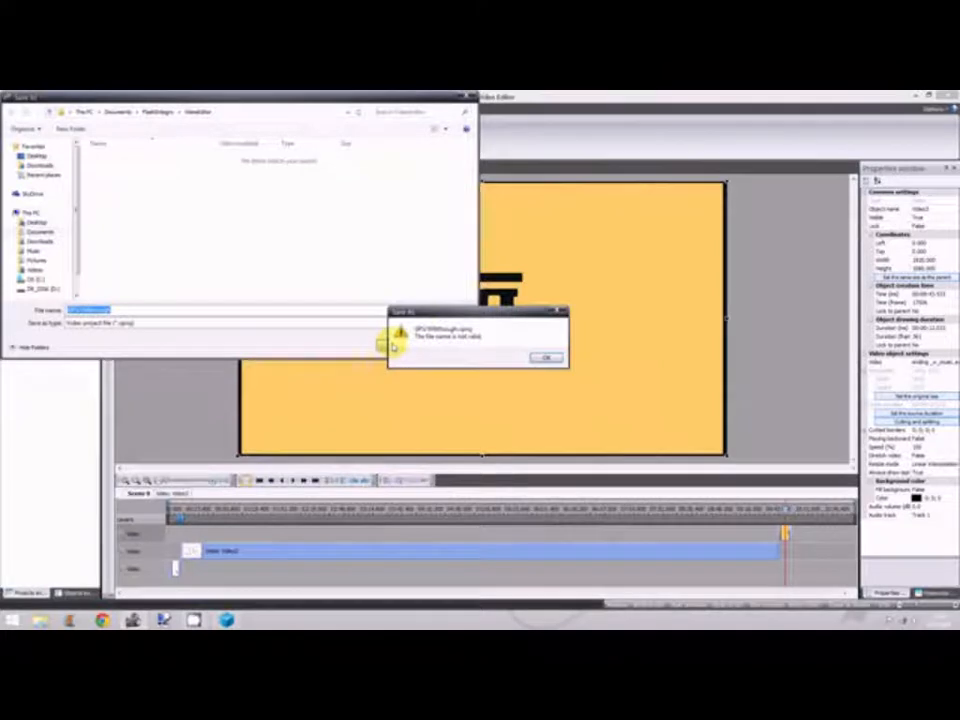
{"action": "left_click", "coordinate": [547, 358]}
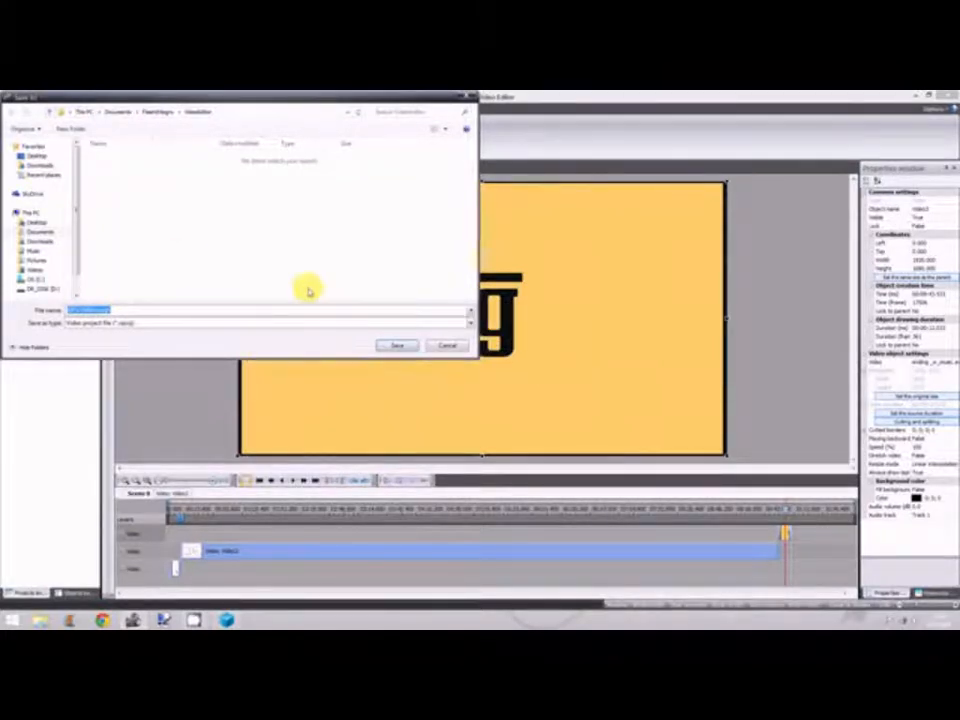
{"action": "left_click", "coordinate": [448, 345]}
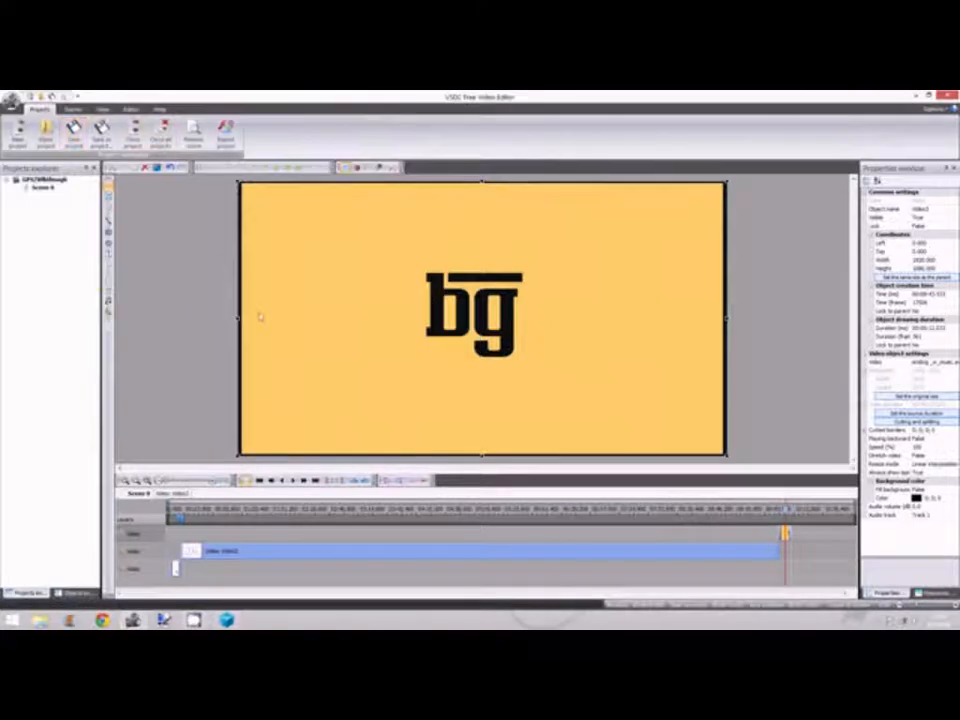
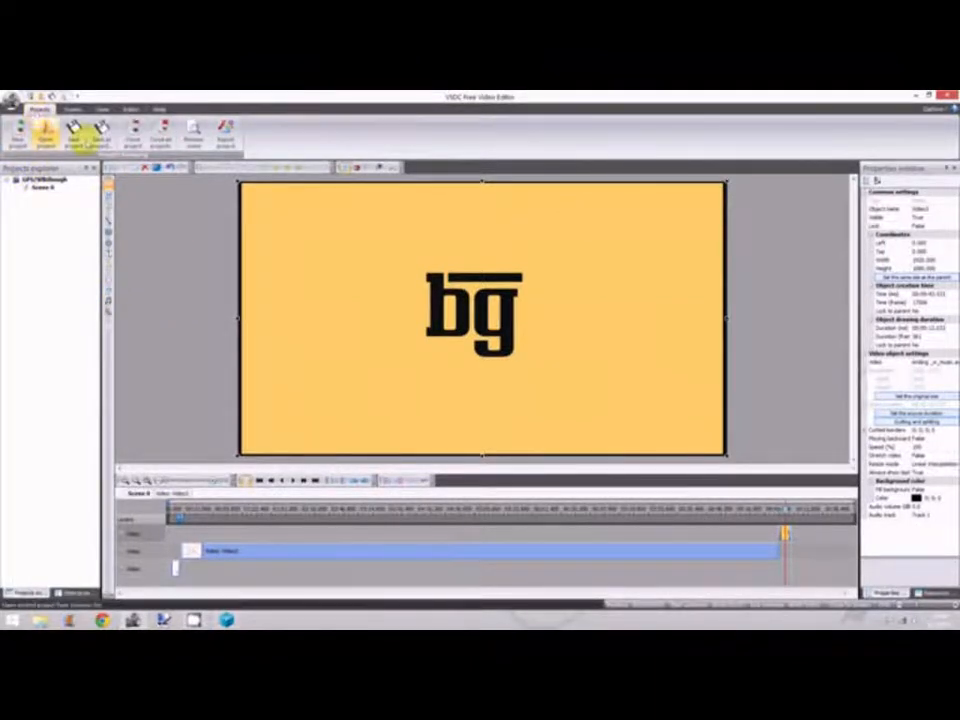
Open the project export, declining the program update, and choose AVI for PC as the output format.
{"action": "left_click", "coordinate": [229, 145]}
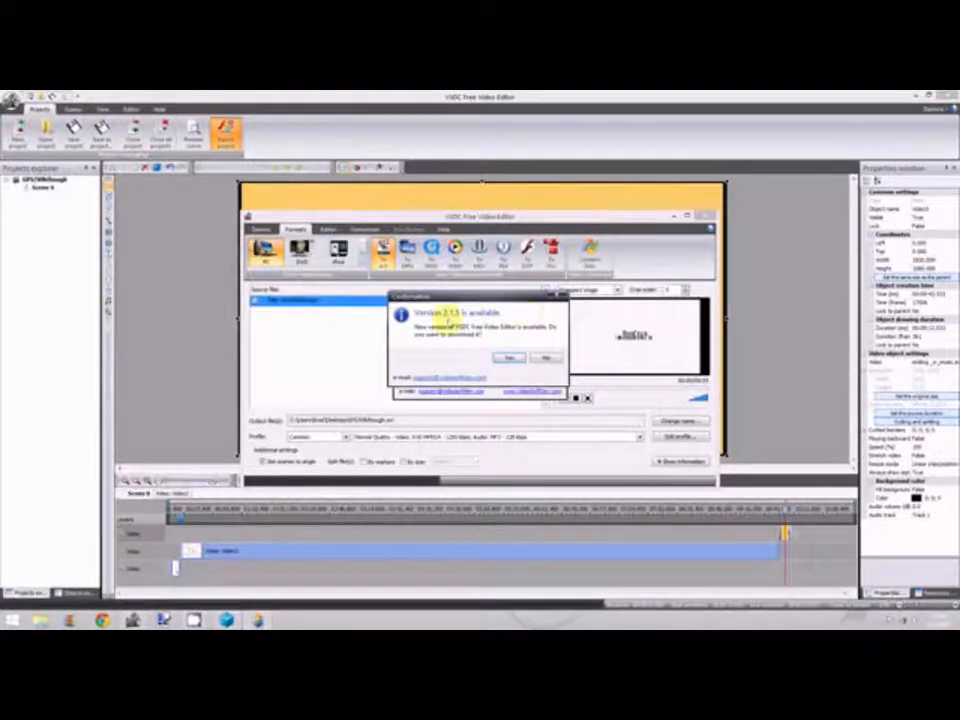
{"action": "left_click", "coordinate": [543, 359]}
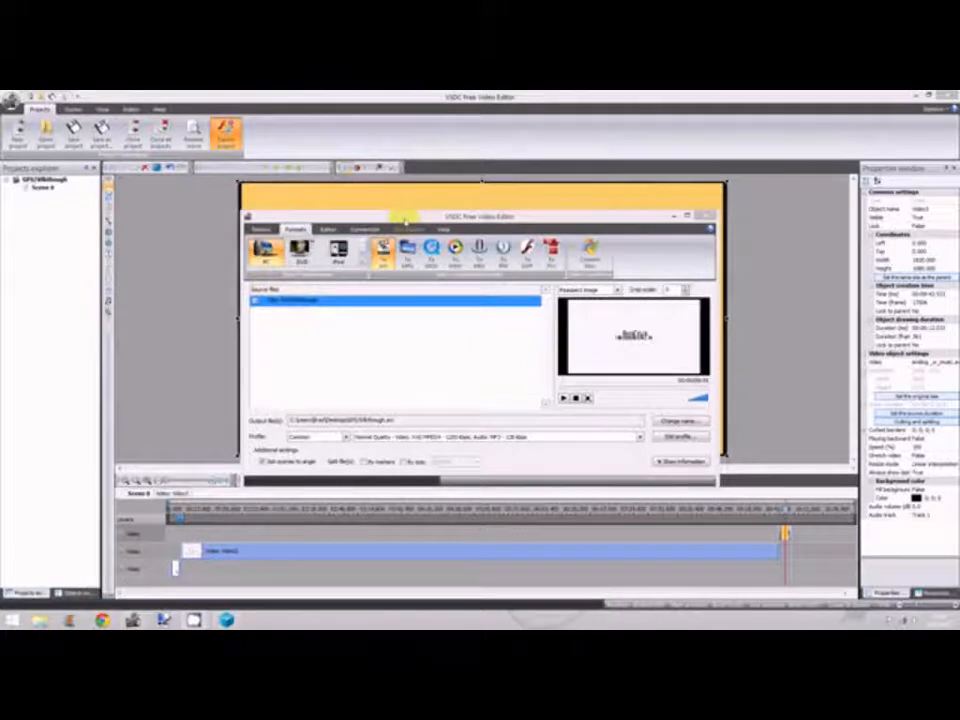
{"action": "left_click_drag", "start_coordinate": [405, 217], "coordinate": [363, 197]}
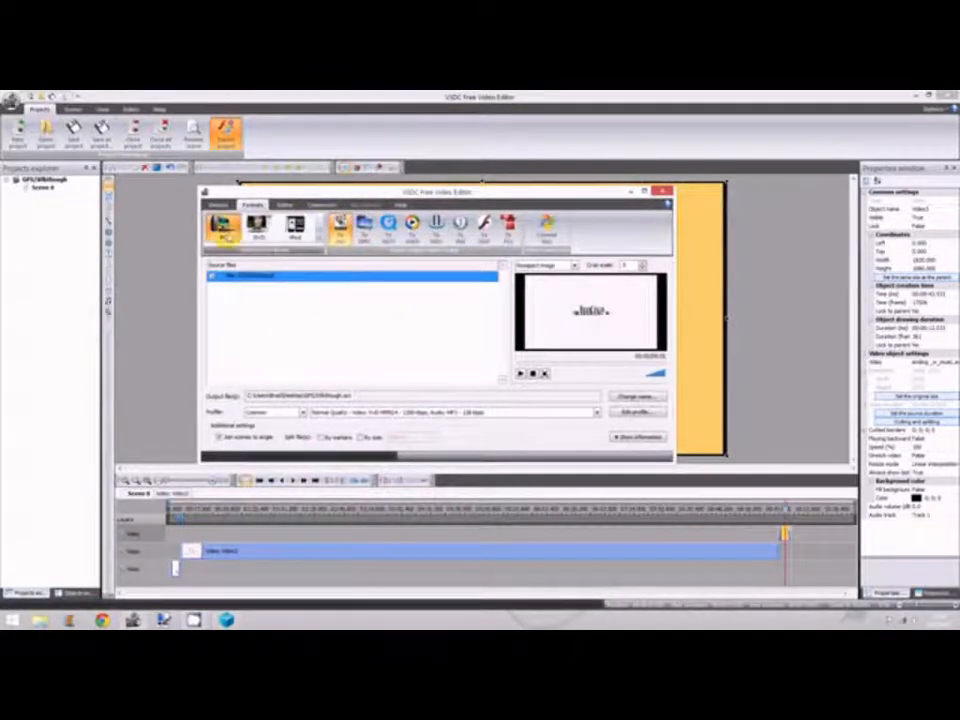
{"action": "left_click", "coordinate": [258, 230]}
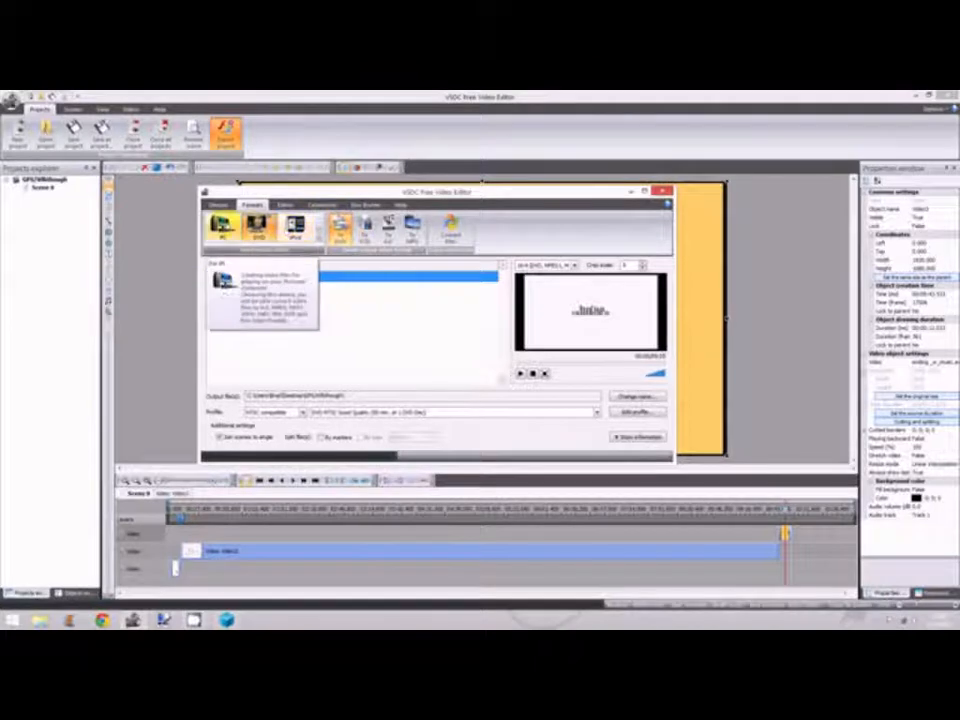
{"action": "left_click", "coordinate": [219, 227]}
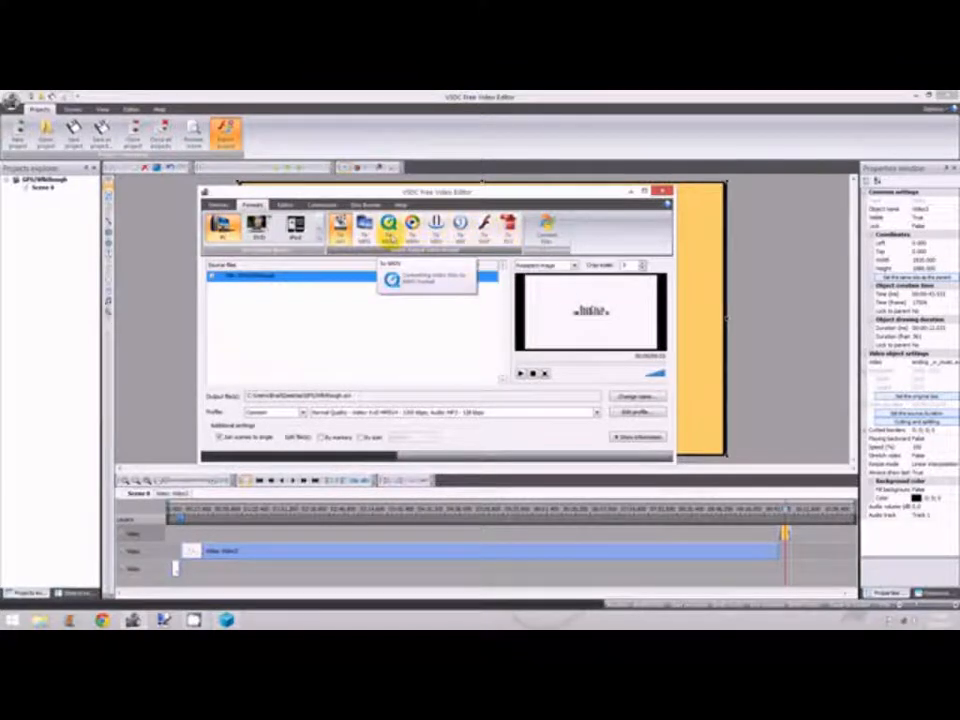
{"action": "left_click", "coordinate": [339, 229]}
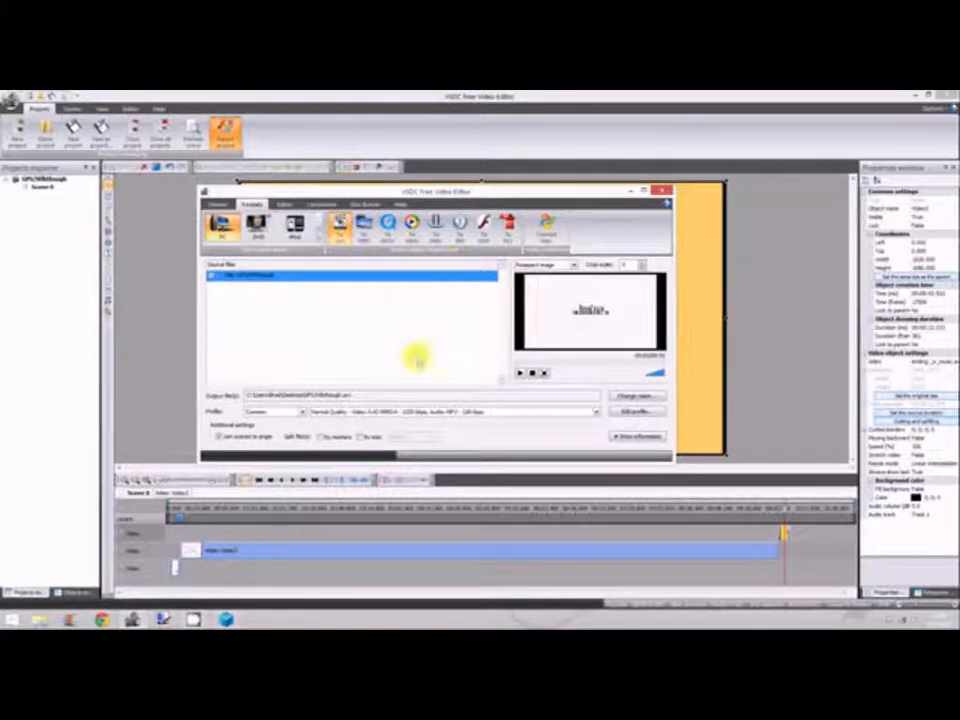
Try to convert the project, and change the output file's location to the FINAL_EDIT folder.
{"action": "left_click", "coordinate": [546, 228]}
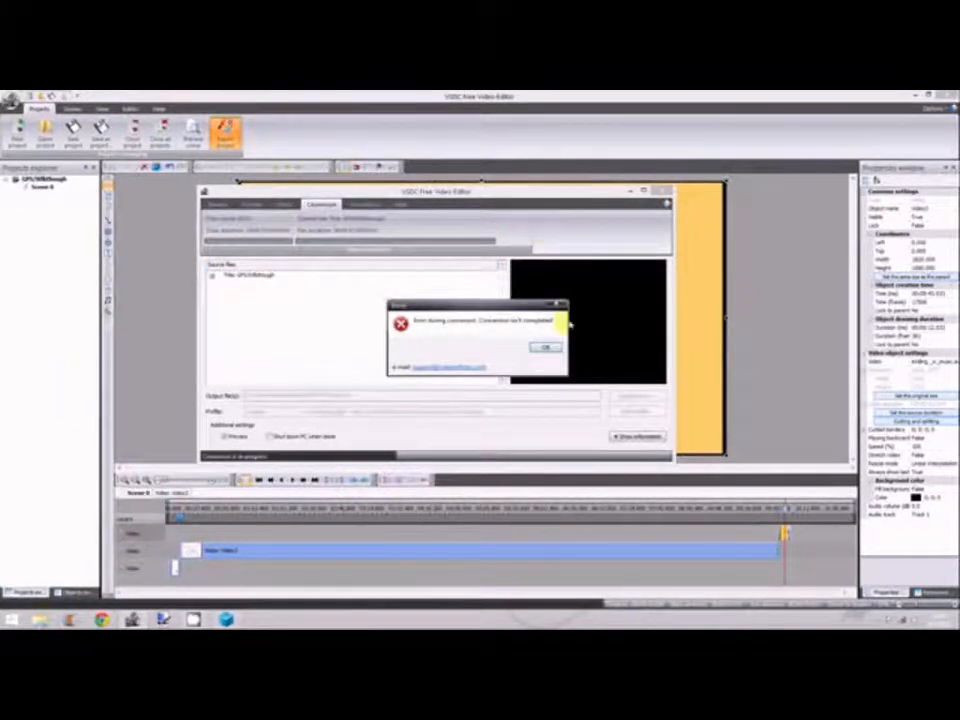
{"action": "left_click", "coordinate": [545, 348]}
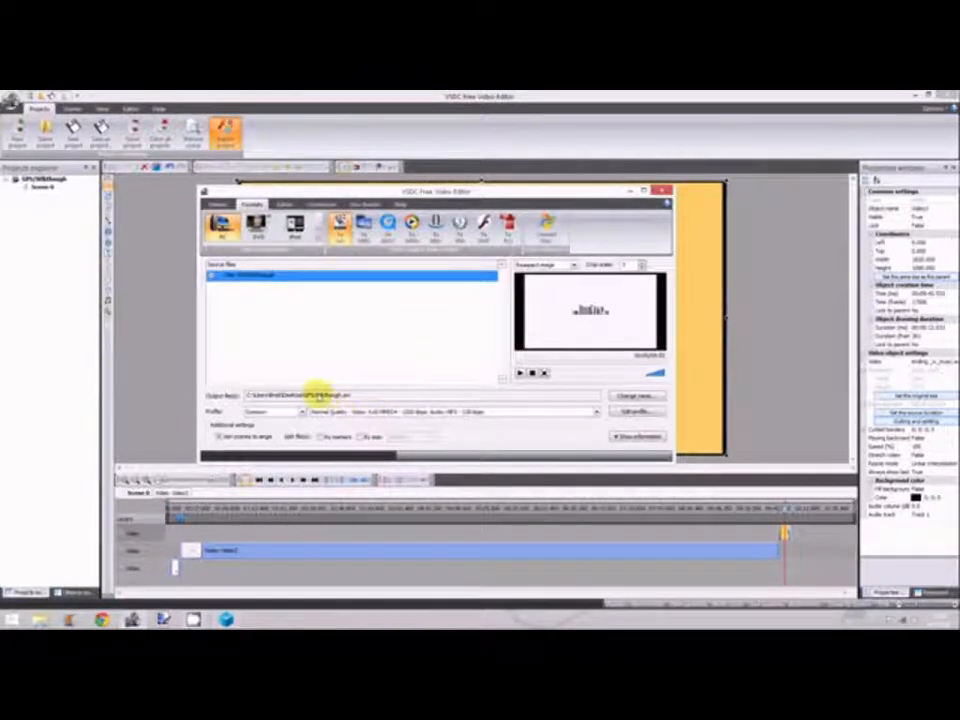
{"action": "left_click", "coordinate": [632, 396]}
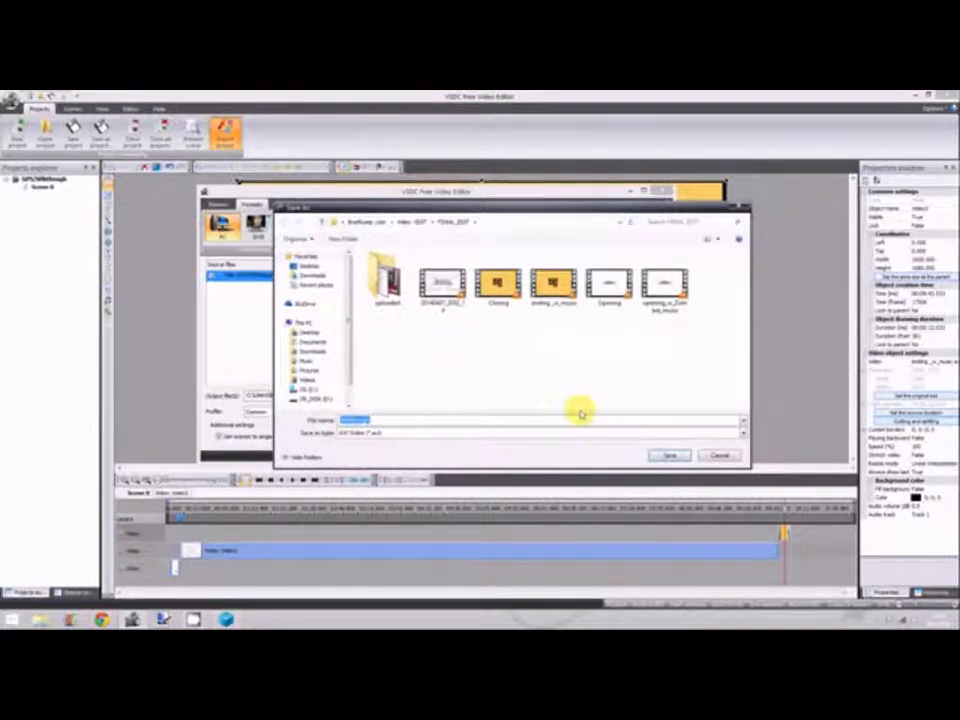
{"action": "left_click", "coordinate": [669, 455]}
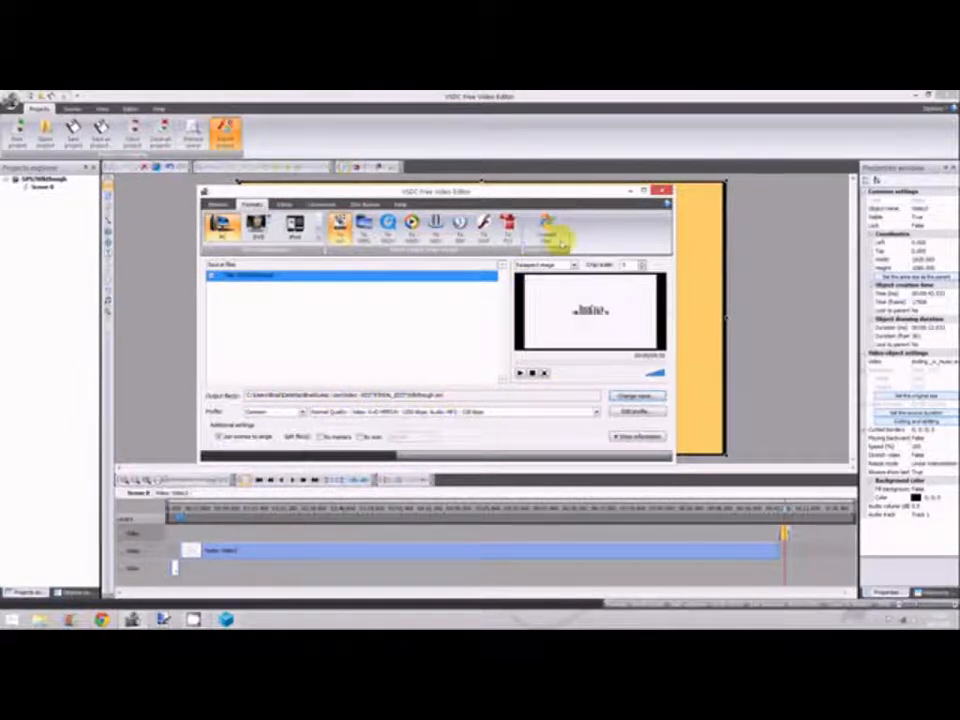
Convert the project to AVI with the conversion window minimised, acknowledge its completion, and close the export window and minimise the editor.
{"action": "left_click", "coordinate": [555, 231]}
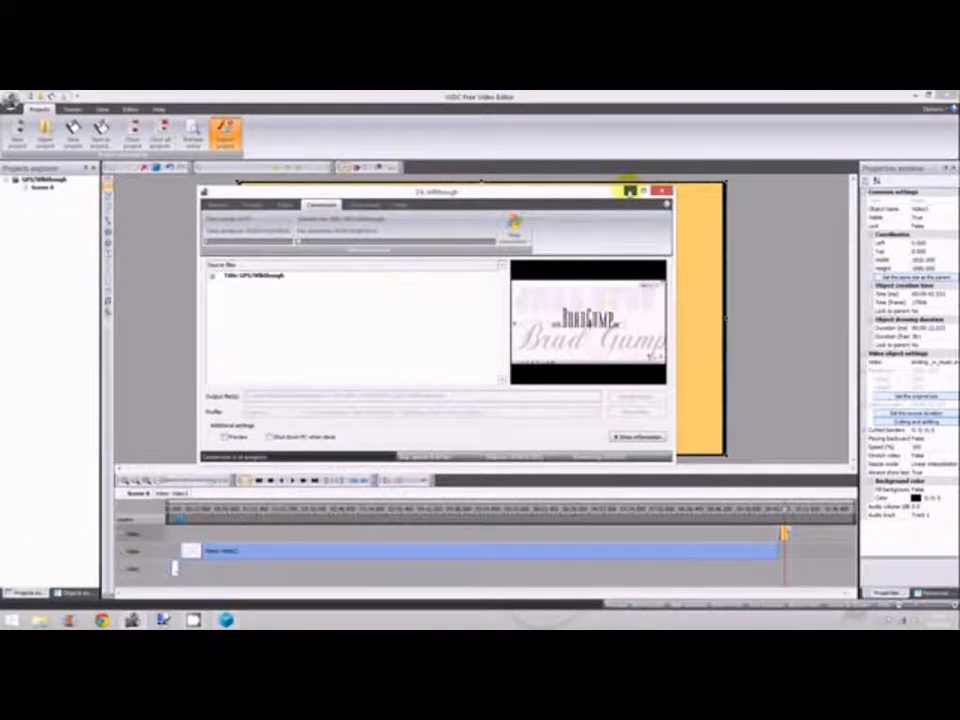
{"action": "left_click", "coordinate": [628, 190]}
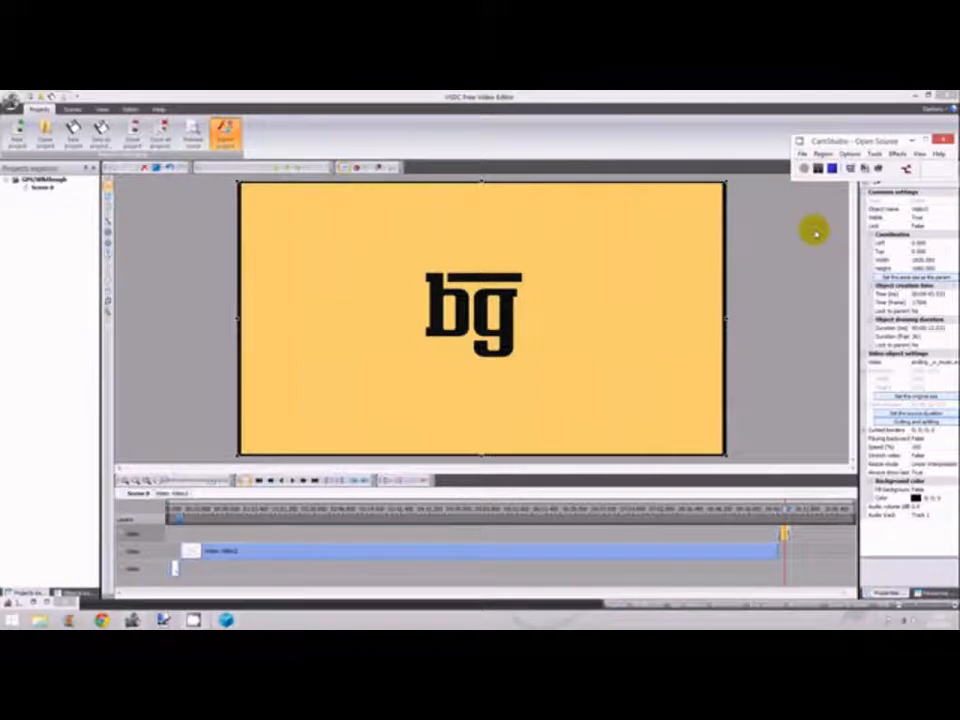
{"action": "left_click", "coordinate": [820, 172]}
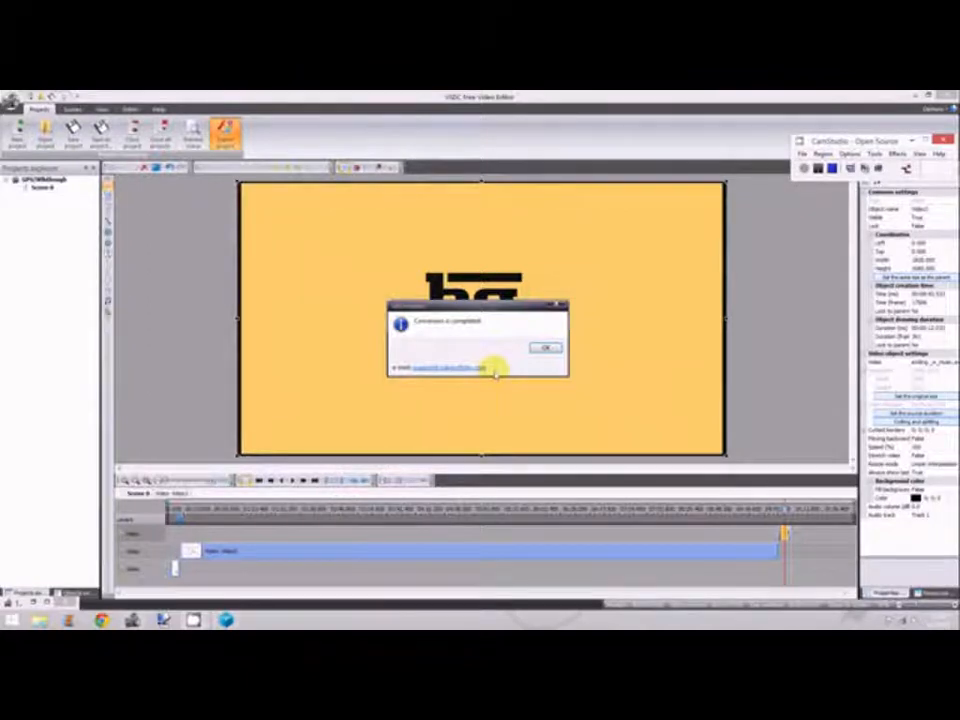
{"action": "left_click", "coordinate": [548, 350]}
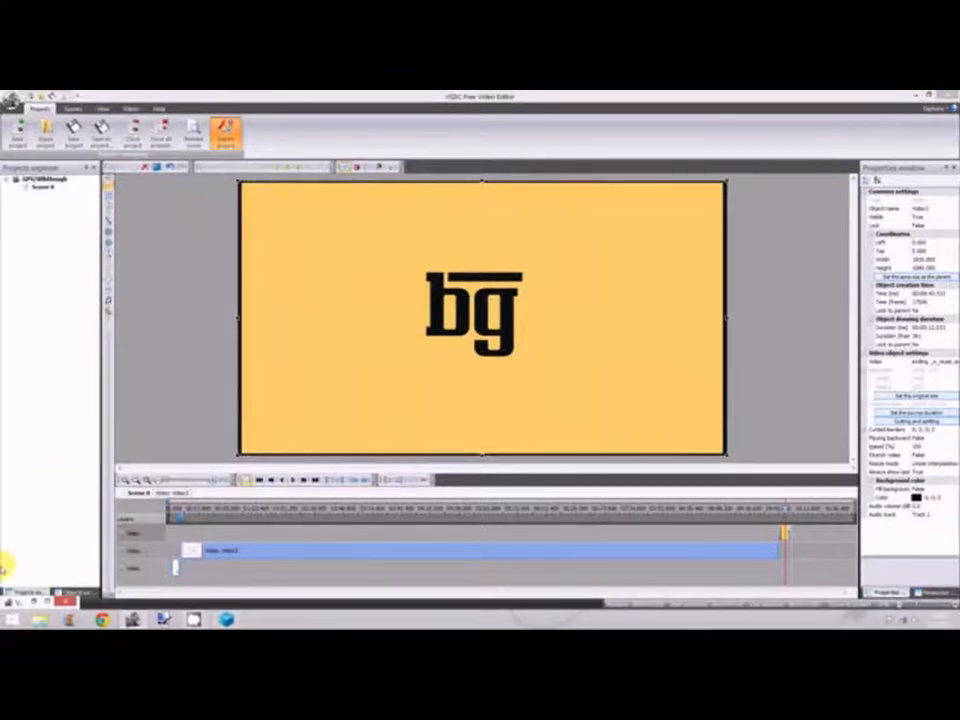
{"action": "left_click", "coordinate": [38, 618]}
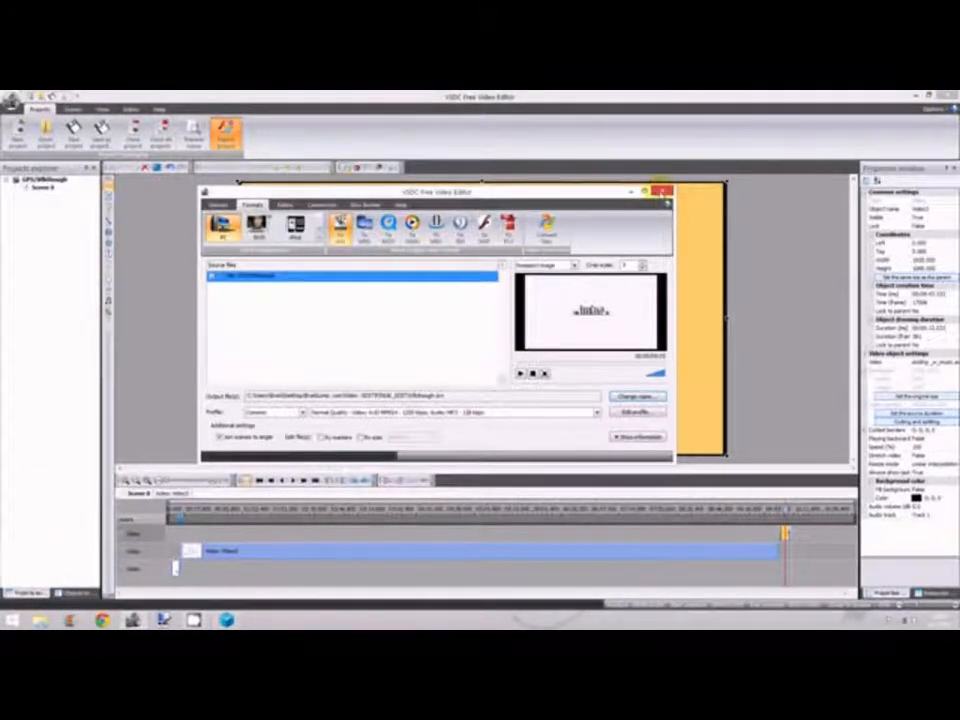
{"action": "left_click", "coordinate": [665, 190]}
{"action": "left_click", "coordinate": [915, 96]}
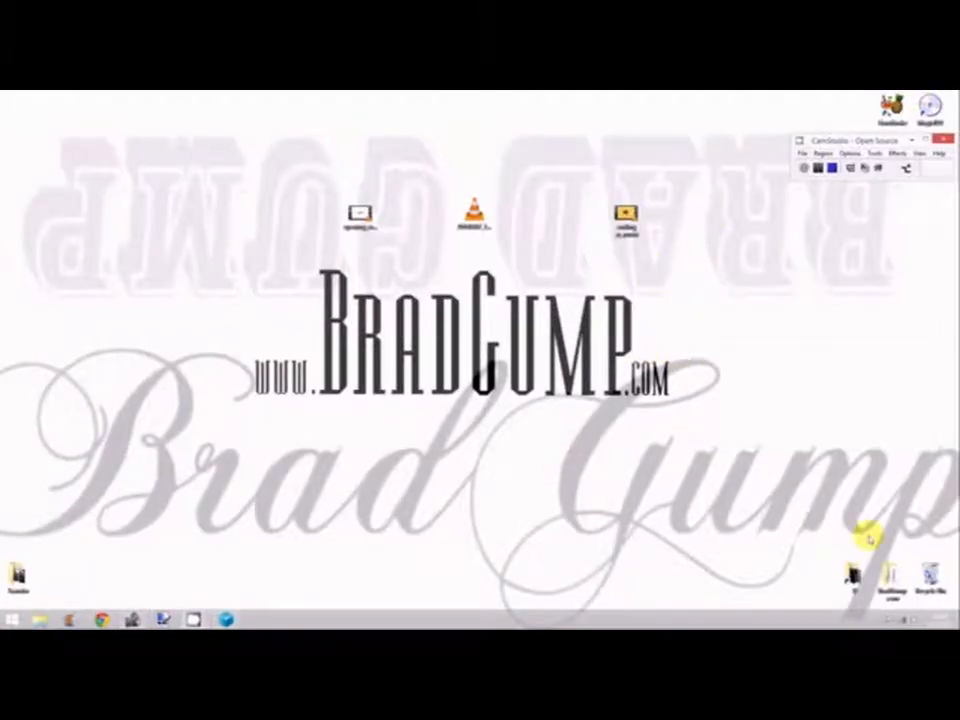
Move the exported video from the FINAL_EDIT folder inside Video - EDIT onto the desktop, and close the folder window.
{"action": "double_click", "coordinate": [893, 576]}
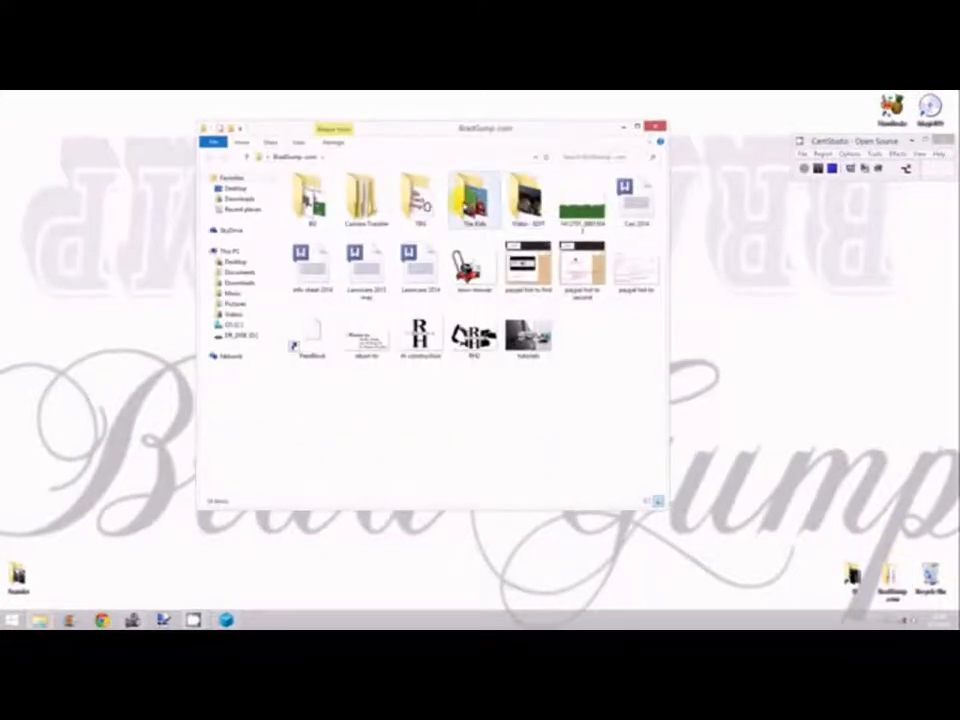
{"action": "double_click", "coordinate": [512, 202]}
{"action": "double_click", "coordinate": [310, 188]}
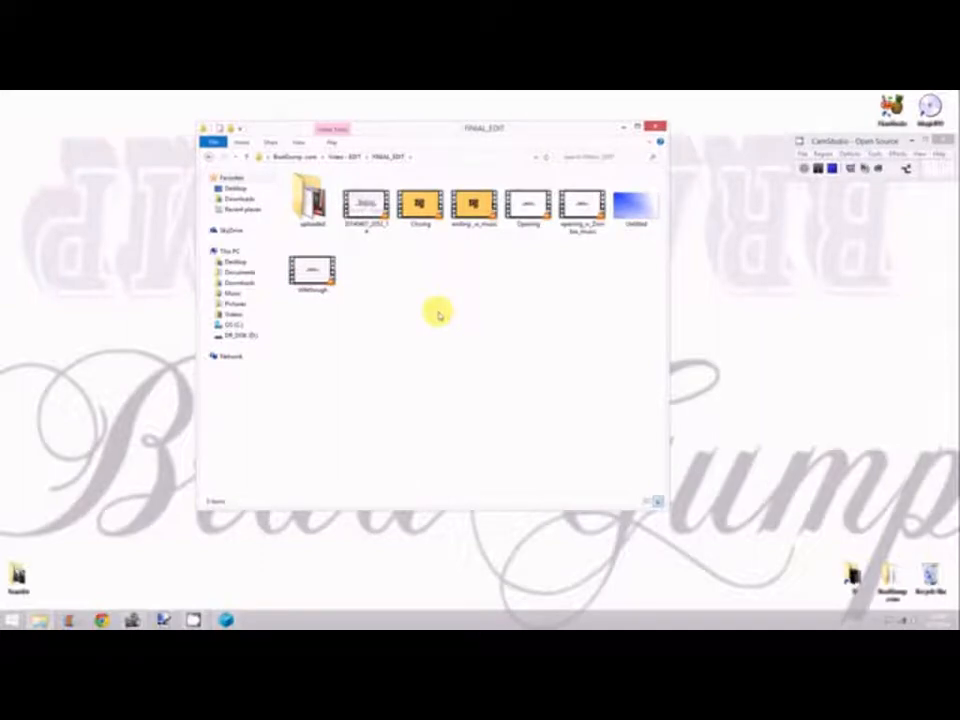
{"action": "left_click_drag", "start_coordinate": [315, 268], "coordinate": [784, 304]}
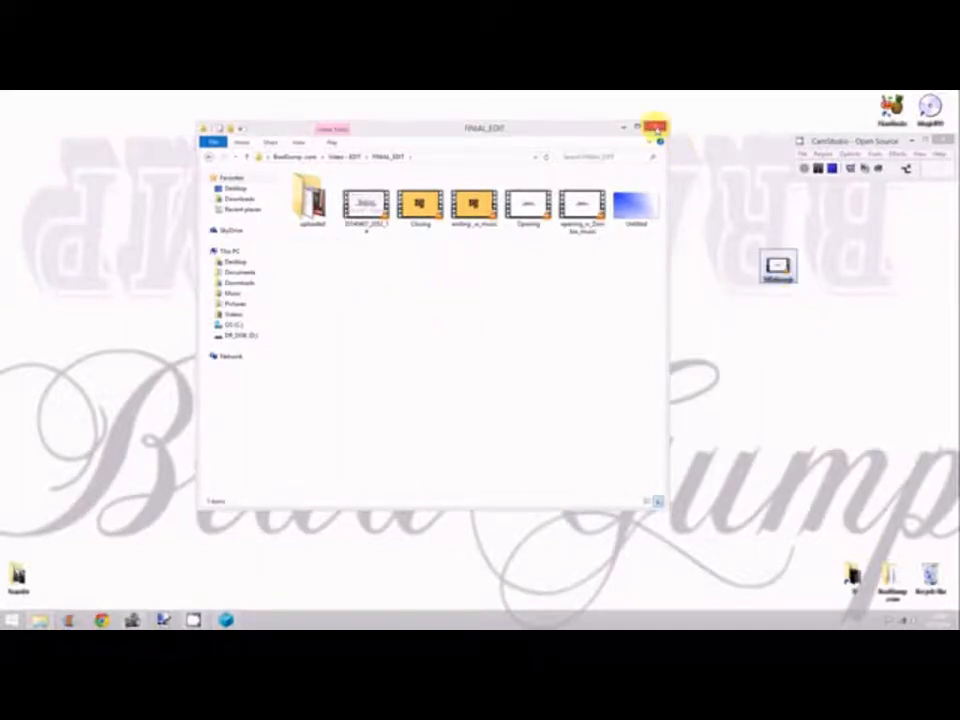
{"action": "left_click", "coordinate": [655, 126]}
Play the exported video in VLC media player, skip ahead to the ending clip, and close the player.
{"action": "left_click", "coordinate": [778, 266]}
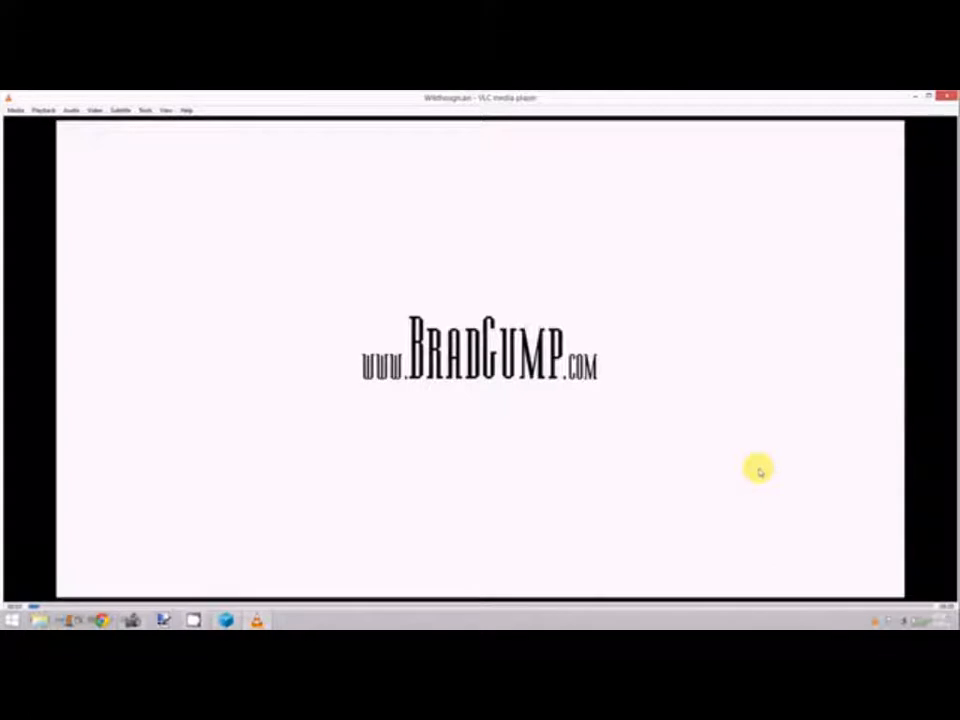
{"action": "scroll", "coordinate": [759, 470], "scroll_direction": "down", "scroll_amount": 6}
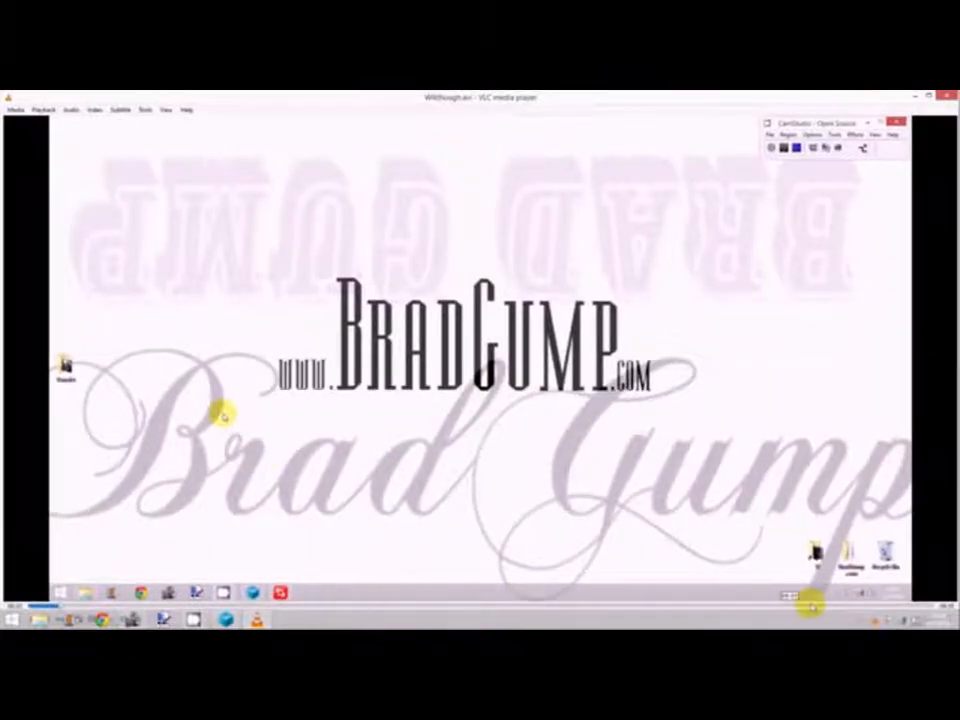
{"action": "left_click", "coordinate": [853, 606]}
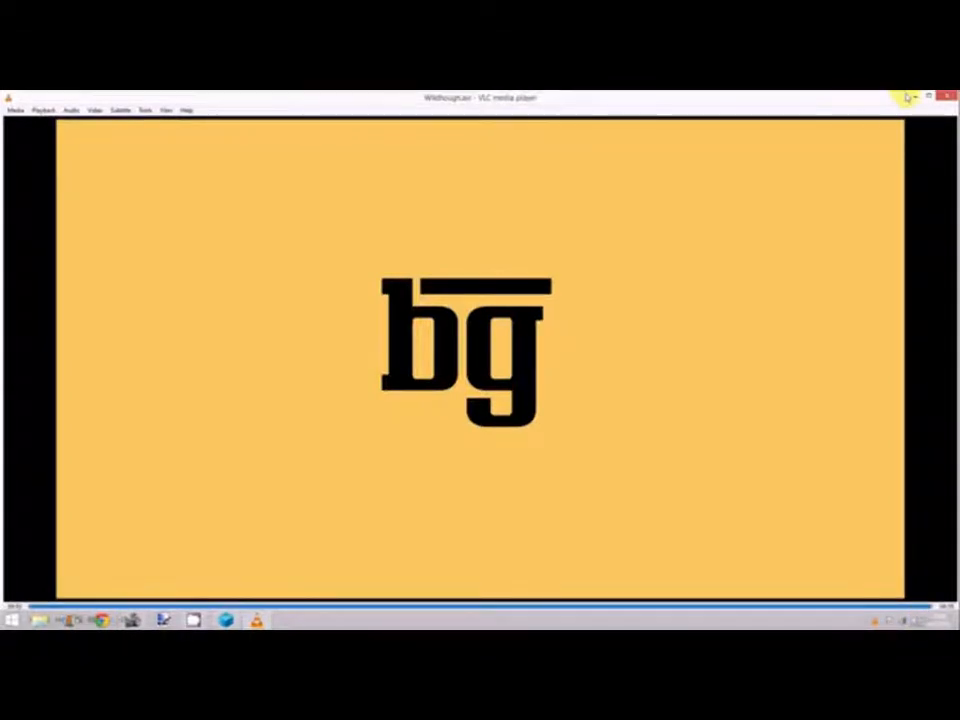
{"action": "left_click", "coordinate": [945, 98]}
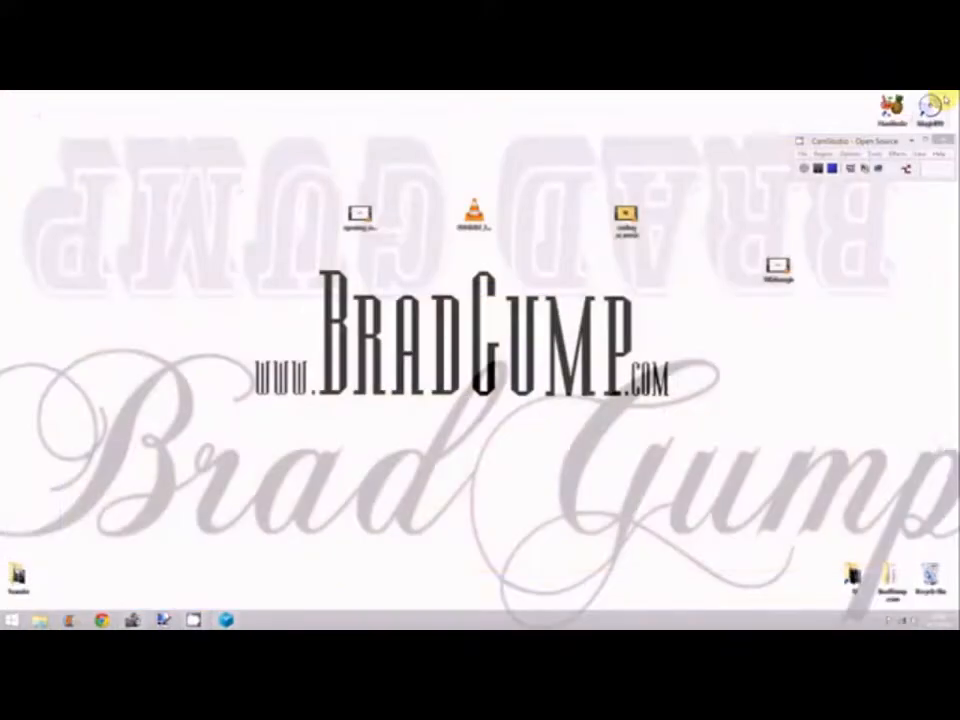
Place the exported video below the opening clip on the desktop and check its file size in its properties.
{"action": "left_click_drag", "start_coordinate": [776, 268], "coordinate": [282, 322]}
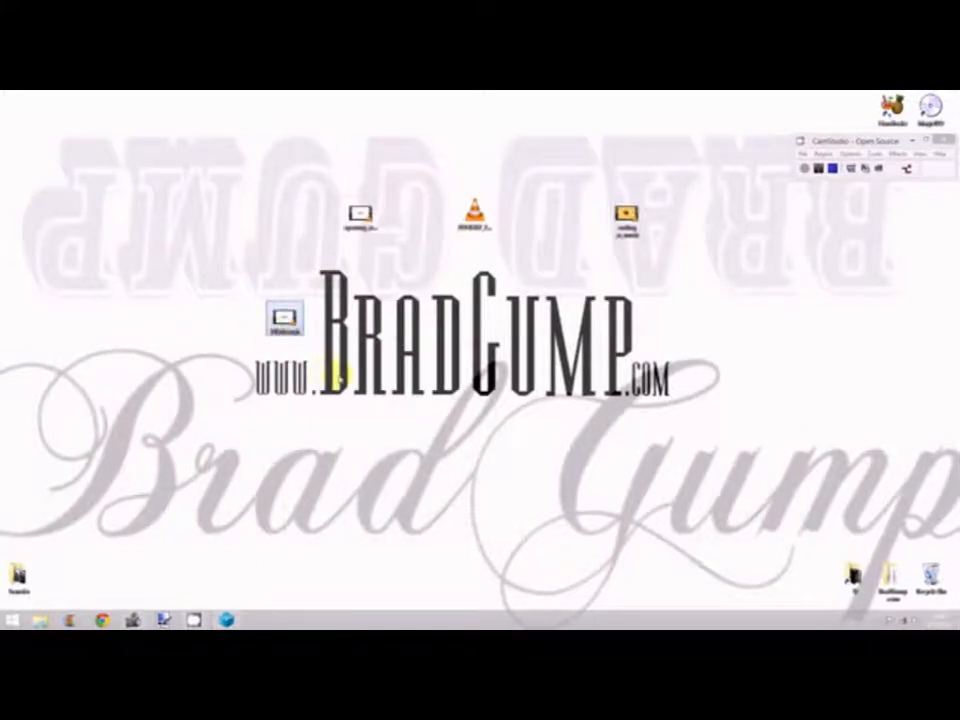
{"action": "right_click", "coordinate": [286, 325]}
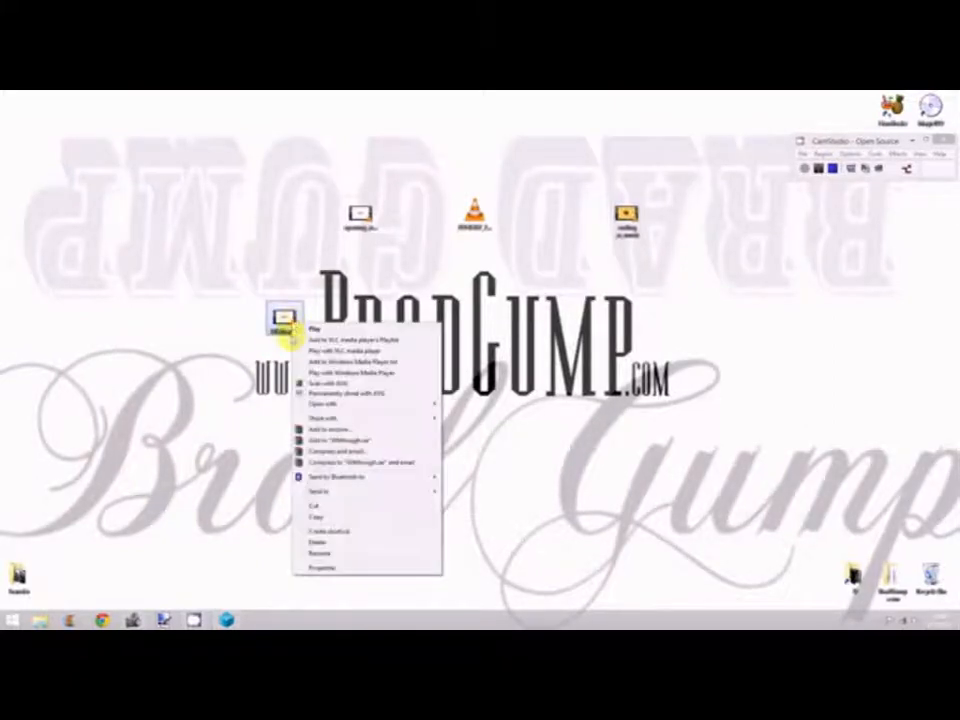
{"action": "left_click", "coordinate": [322, 568]}
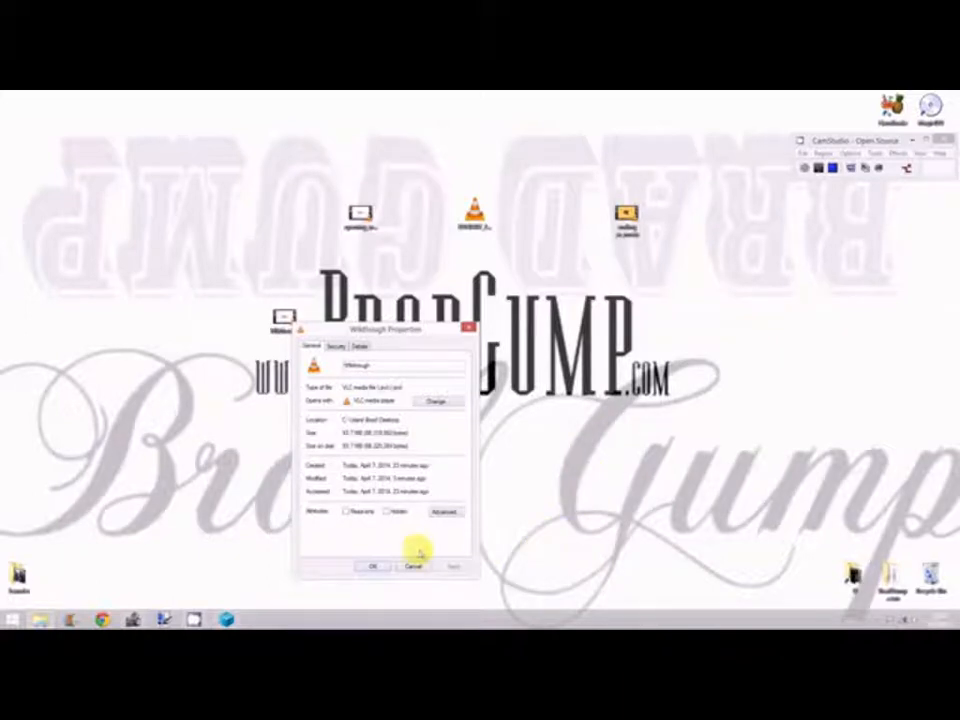
{"action": "left_click", "coordinate": [369, 567]}
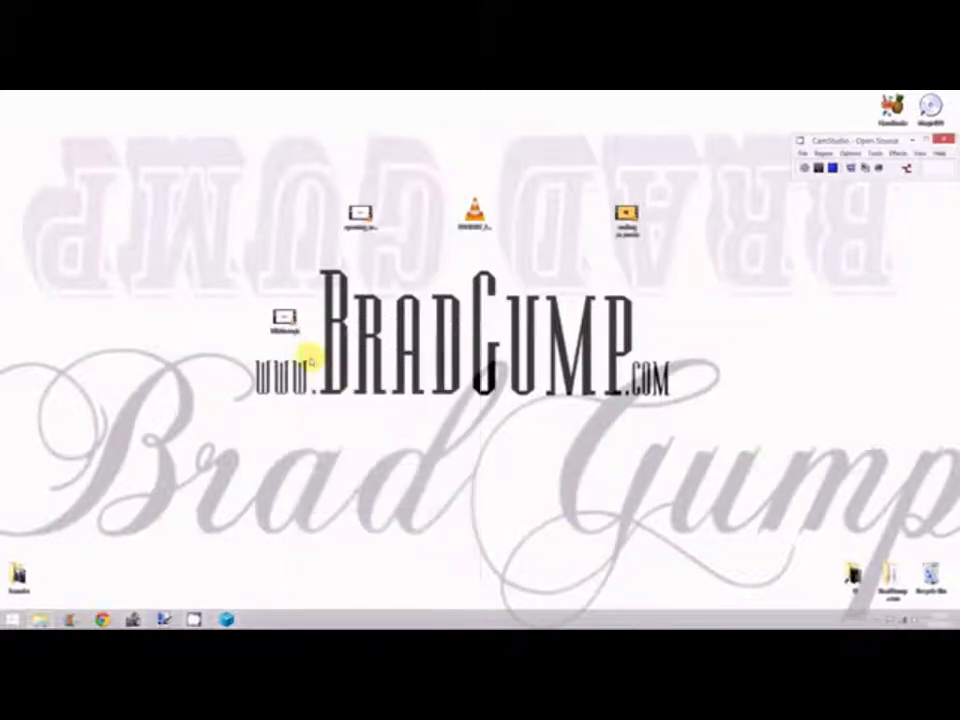
Shift the exported video's icon out of the way and check the original main recording's file size in its properties.
{"action": "left_click", "coordinate": [257, 377]}
{"action": "left_click_drag", "start_coordinate": [257, 377], "coordinate": [250, 375]}
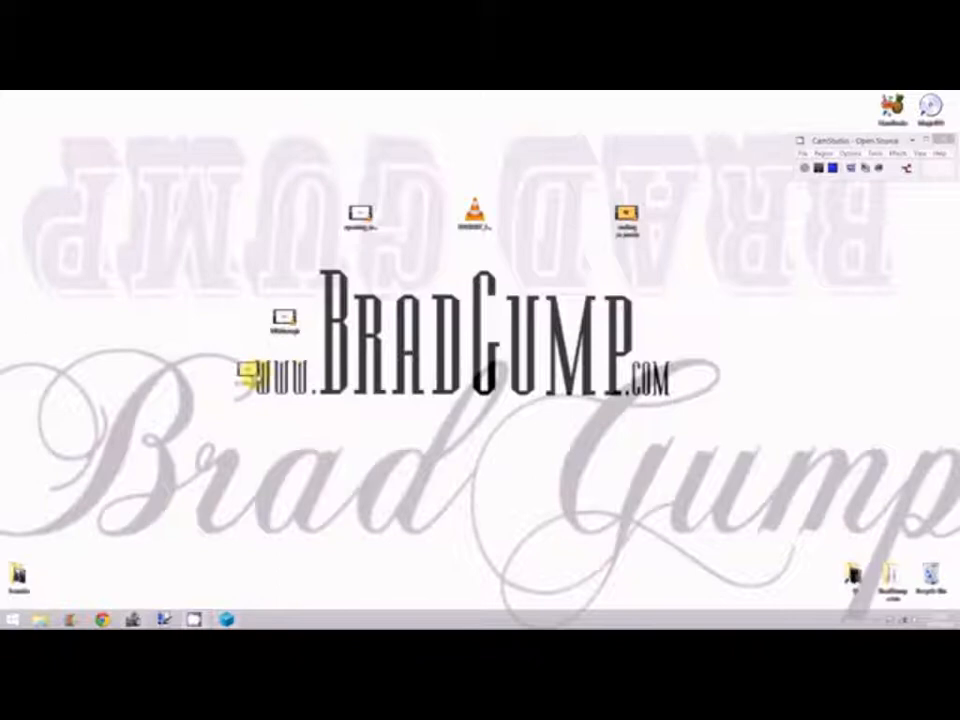
{"action": "left_click", "coordinate": [474, 214]}
{"action": "right_click", "coordinate": [489, 212]}
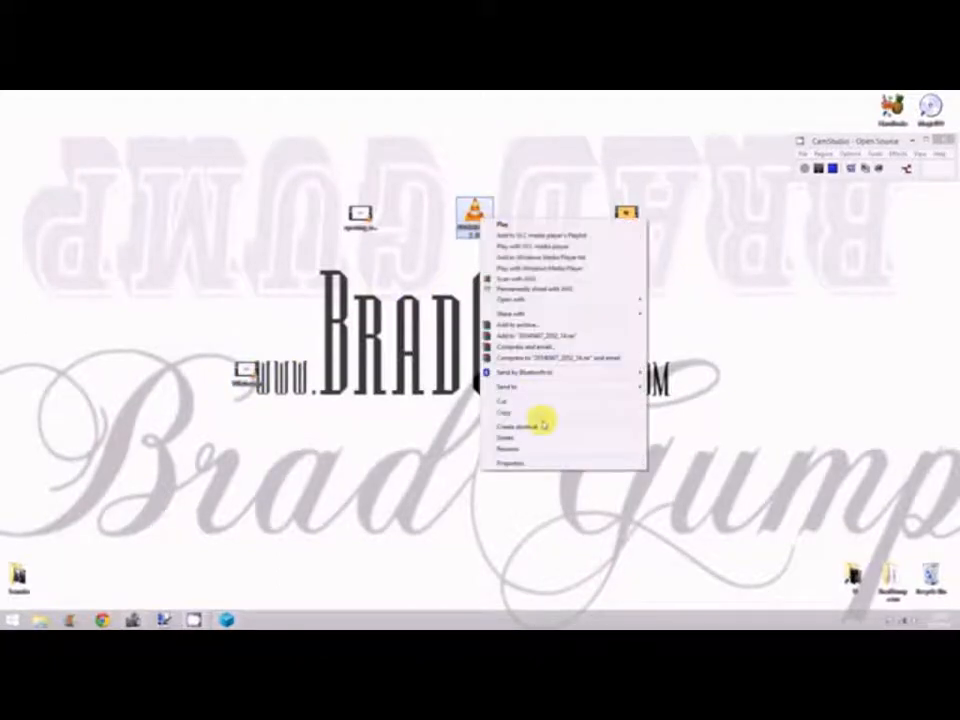
{"action": "left_click", "coordinate": [508, 465]}
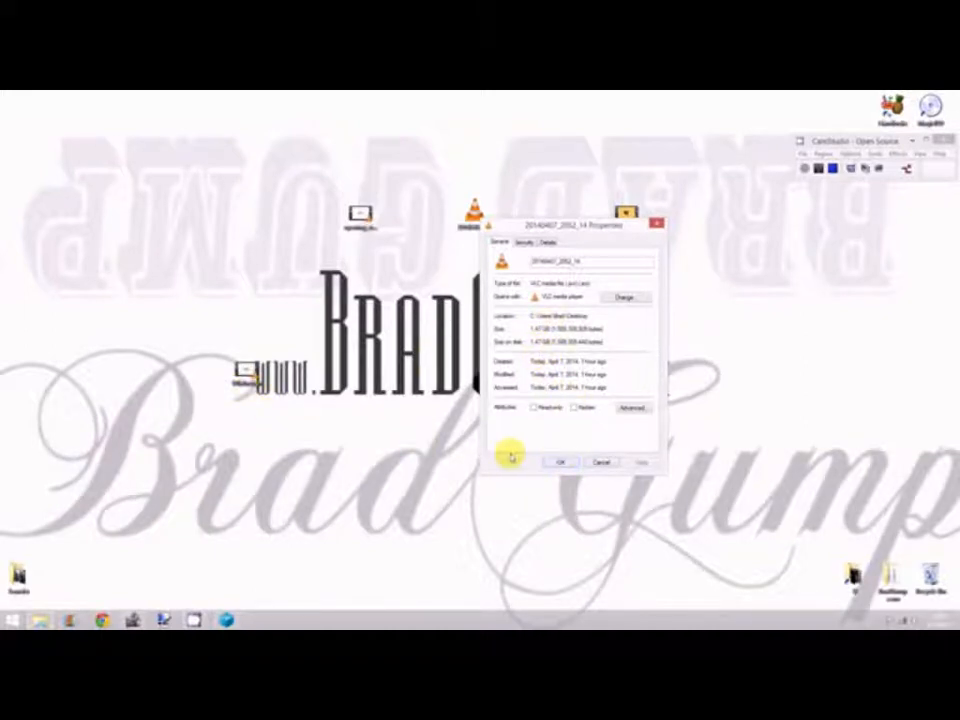
{"action": "left_click", "coordinate": [563, 462]}
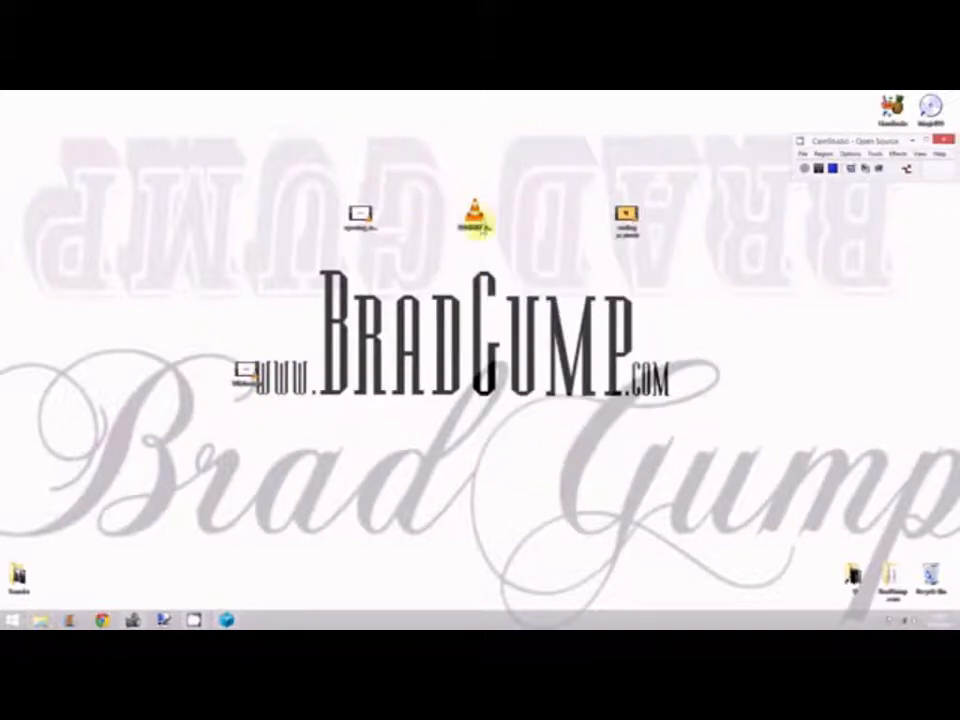
Rearrange the desktop icons, moving the original recording above the opening and ending clips and the exported video slightly higher.
{"action": "left_click_drag", "start_coordinate": [477, 140], "coordinate": [476, 150]}
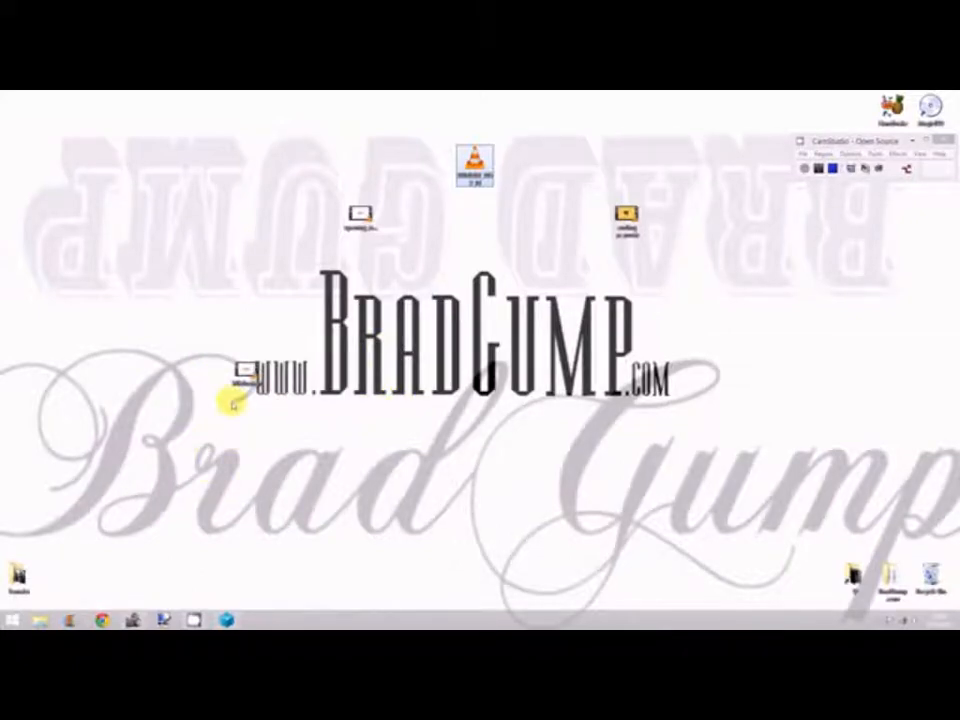
{"action": "left_click_drag", "start_coordinate": [243, 372], "coordinate": [258, 320]}
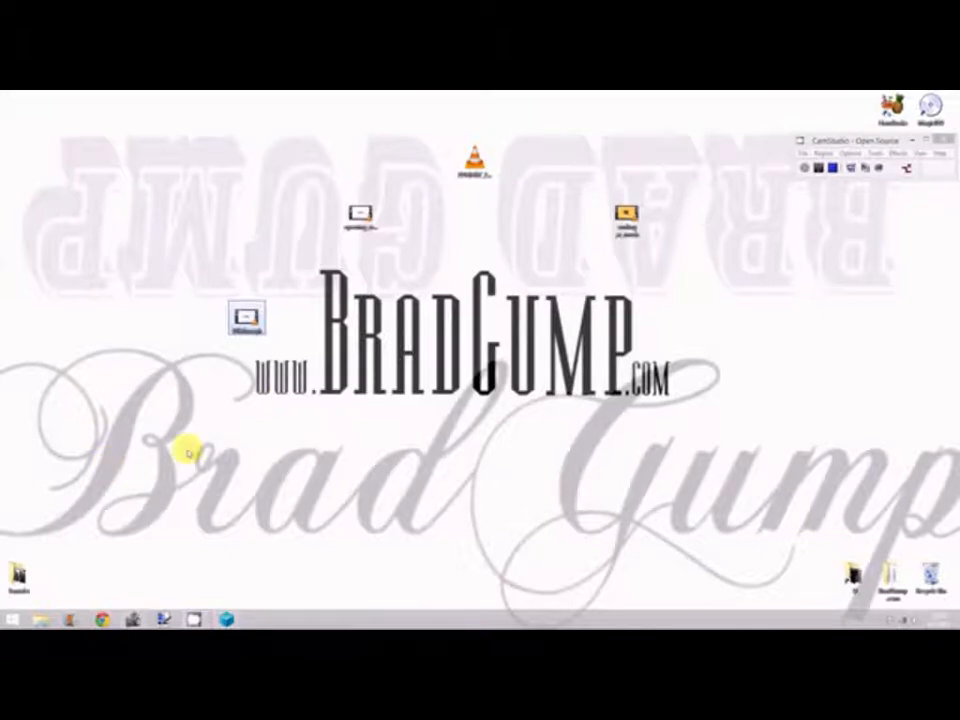
{"action": "mouse_move", "coordinate": [343, 321]}
{"action": "left_mouse_down"}
{"action": "mouse_move", "coordinate": [703, 334]}
{"action": "mouse_move", "coordinate": [690, 340]}
{"action": "left_mouse_up"}
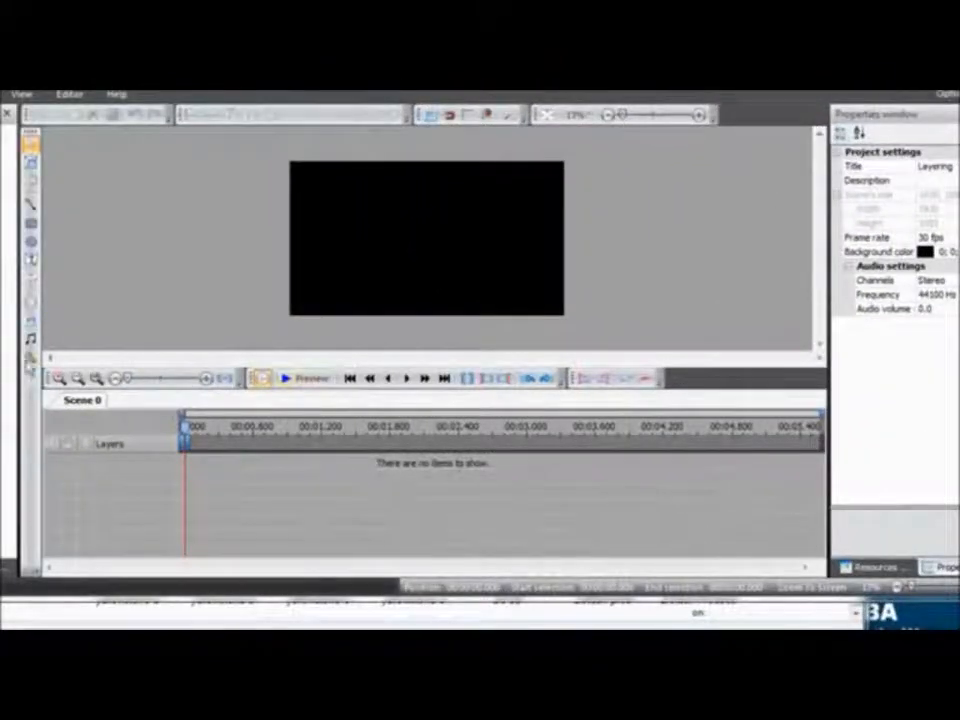
Add the rustic-multi-screen video to Scene 0 of the Layering project from the cursor position and match its size to the parent.
{"action": "left_click", "coordinate": [29, 360]}
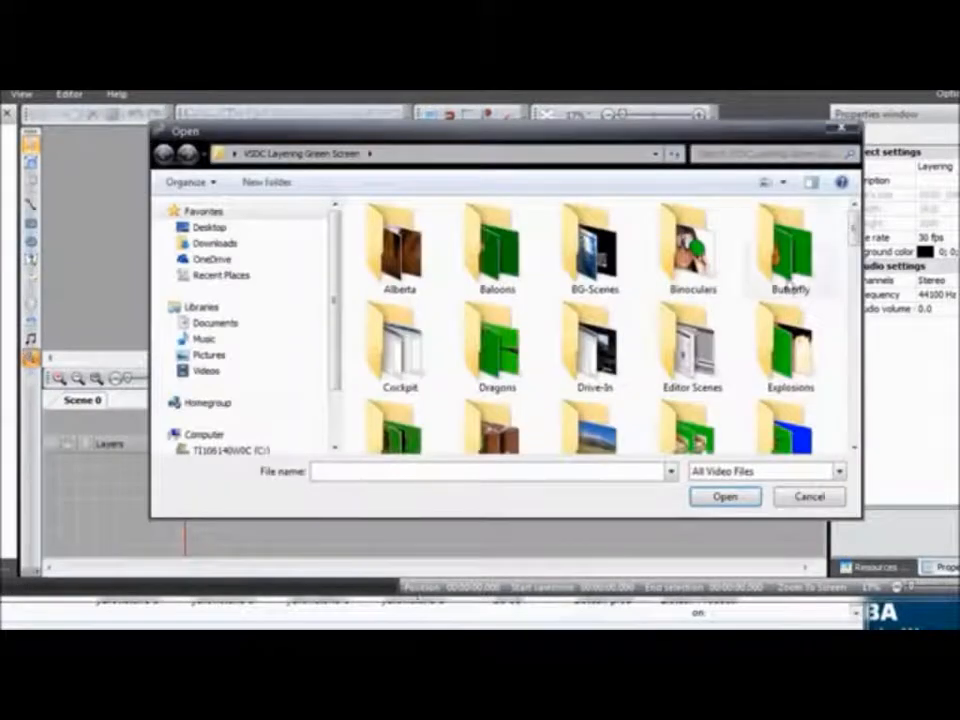
{"action": "left_click_drag", "start_coordinate": [853, 228], "coordinate": [853, 397]}
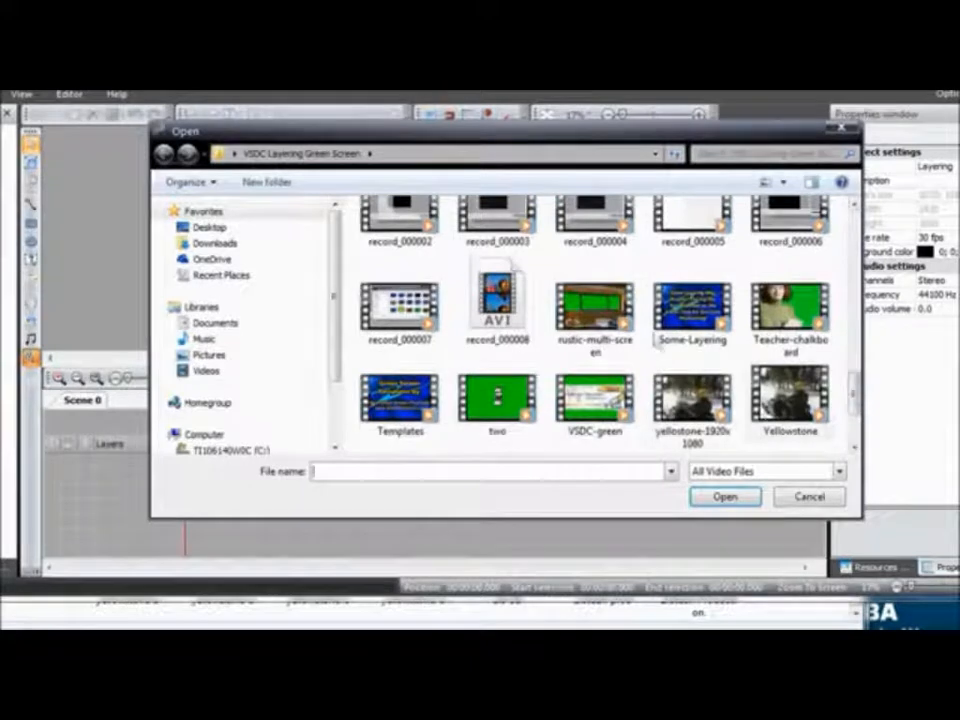
{"action": "left_click", "coordinate": [600, 310]}
{"action": "left_click", "coordinate": [724, 497]}
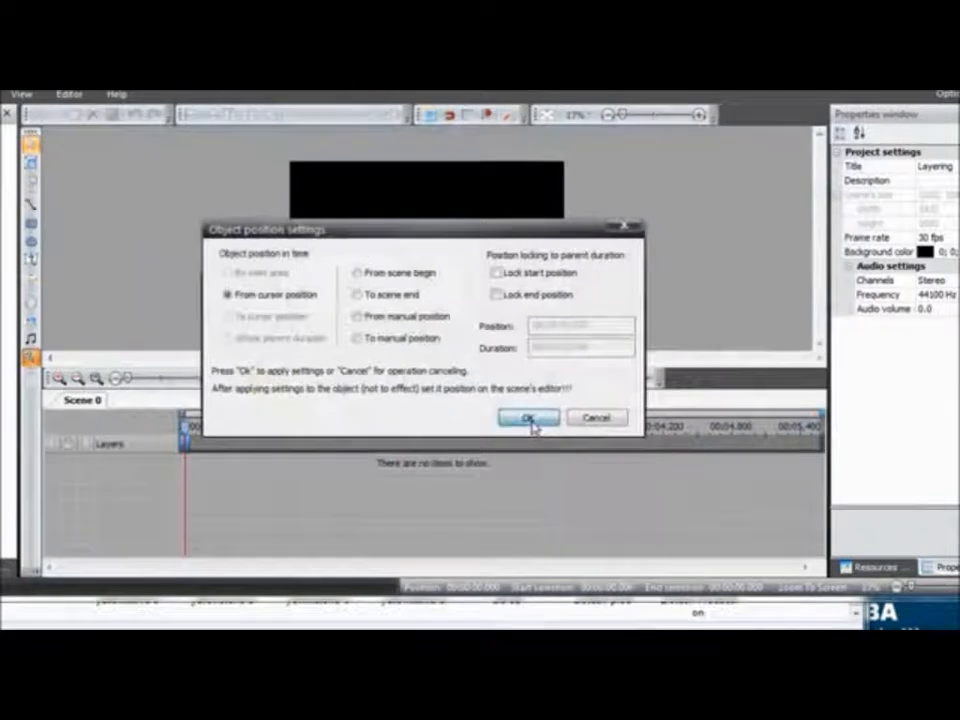
{"action": "left_click", "coordinate": [531, 421]}
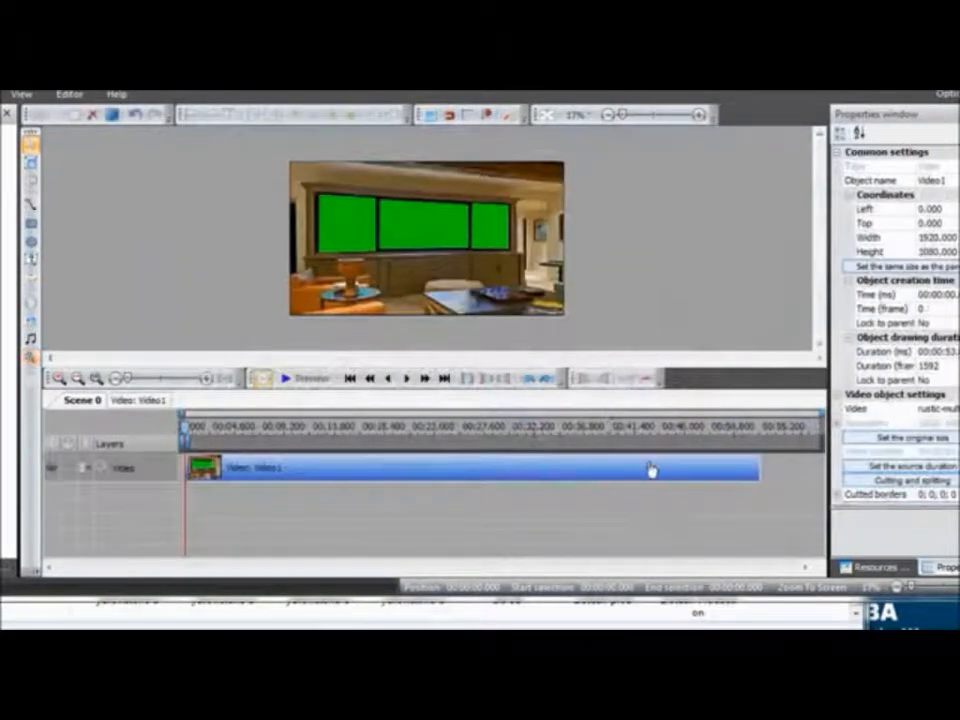
{"action": "left_click", "coordinate": [938, 268]}
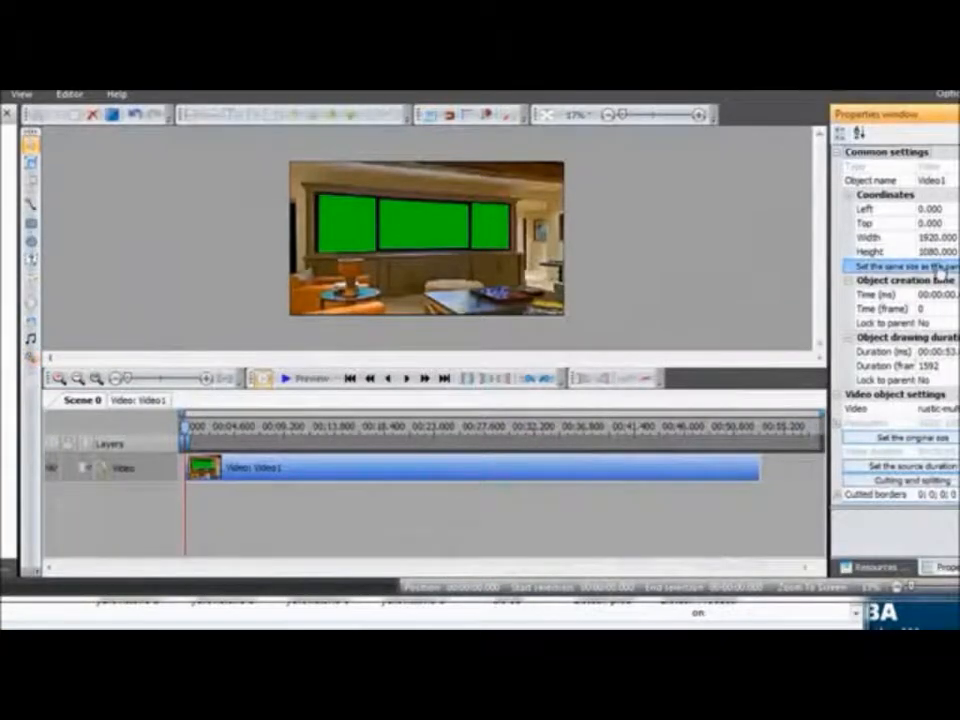
Add the romo_0005_New video from the BG-Scenes folder to the scene, starting from manual position 00:00:00.000.
{"action": "left_click", "coordinate": [32, 360]}
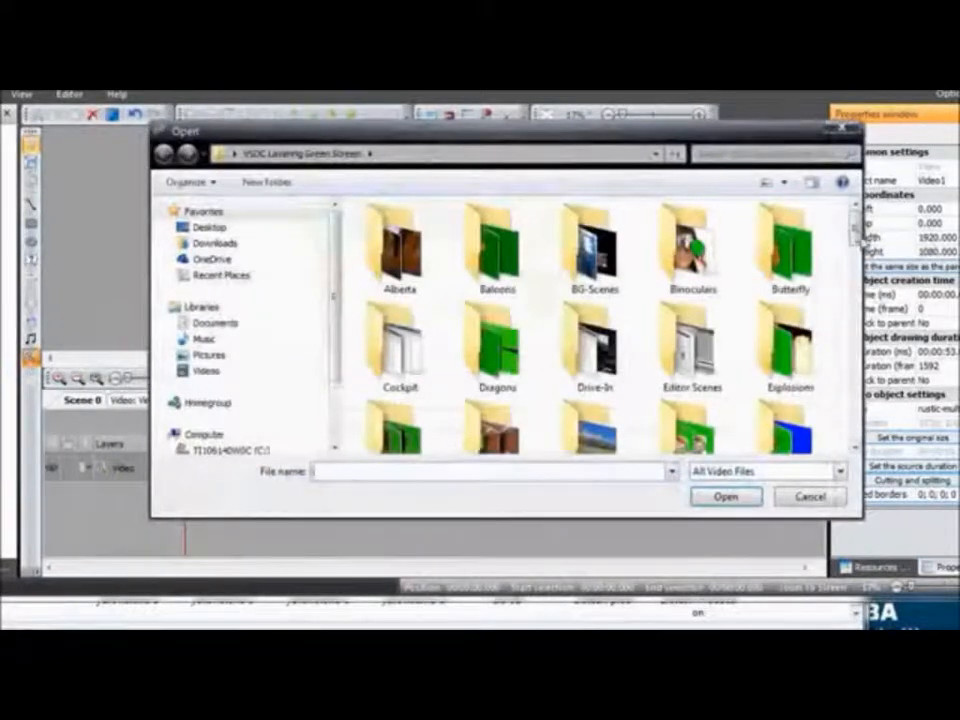
{"action": "mouse_move", "coordinate": [855, 228]}
{"action": "left_mouse_down"}
{"action": "mouse_move", "coordinate": [843, 291]}
{"action": "mouse_move", "coordinate": [851, 214]}
{"action": "left_mouse_up"}
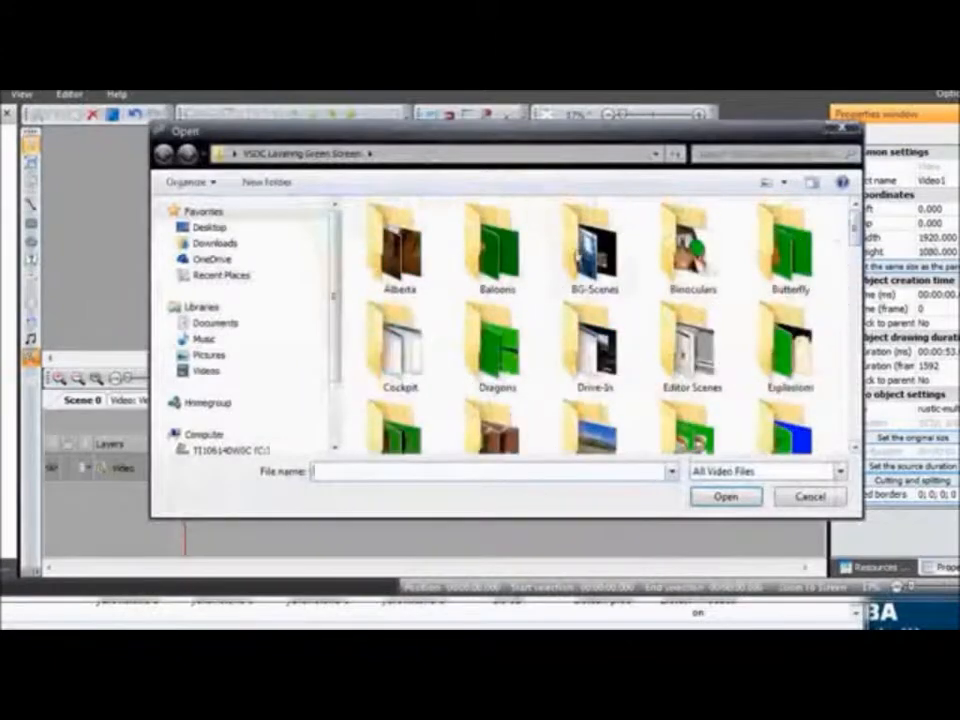
{"action": "double_click", "coordinate": [595, 245]}
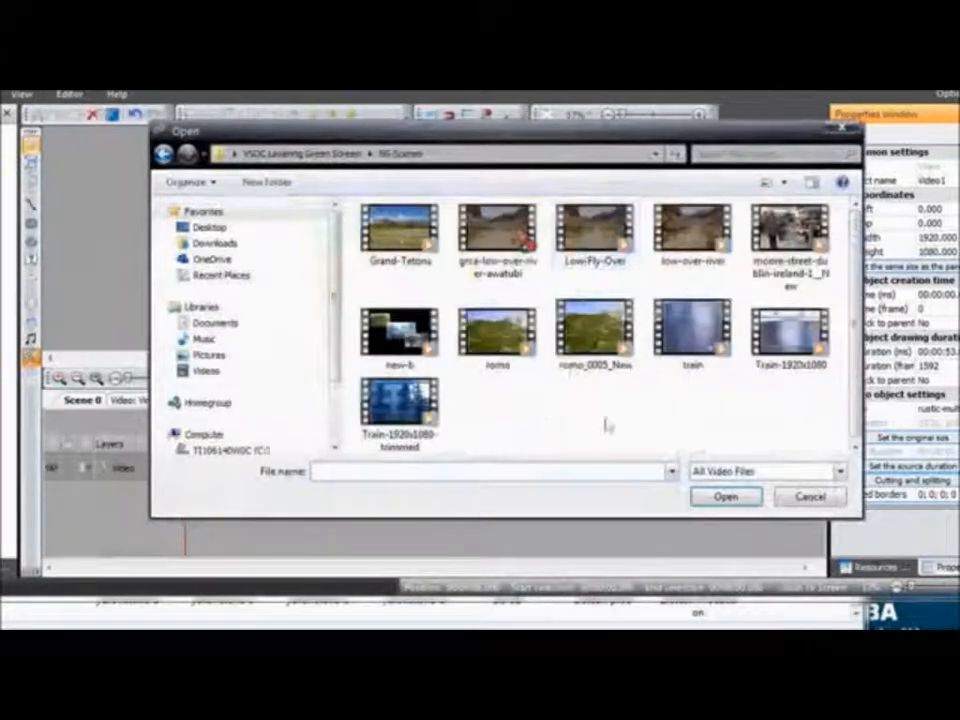
{"action": "left_click", "coordinate": [596, 336]}
{"action": "left_click", "coordinate": [724, 498]}
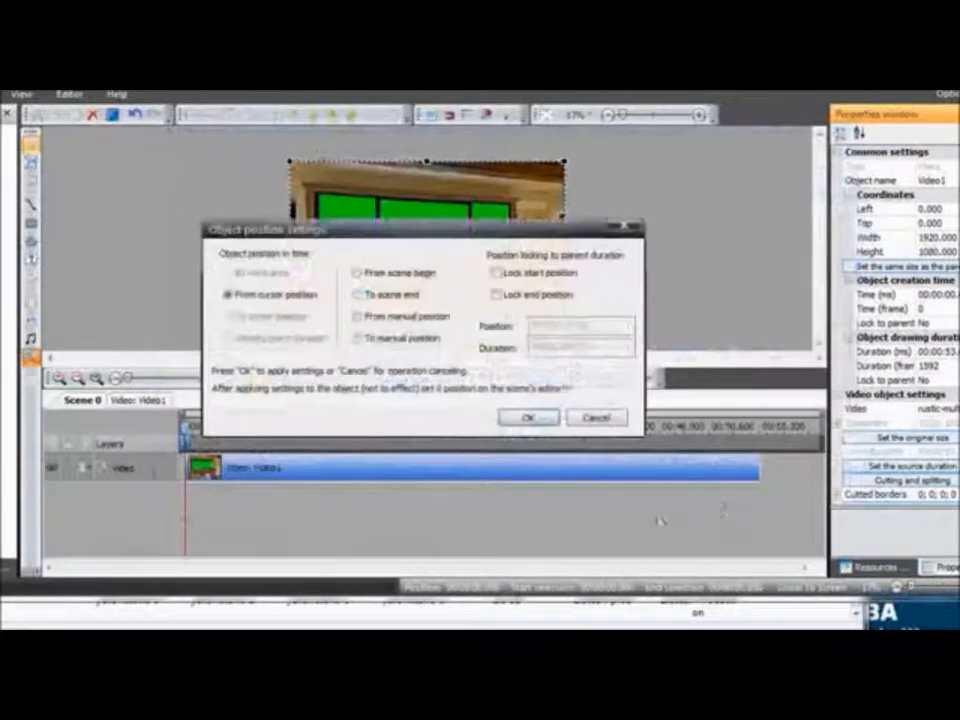
{"action": "left_click", "coordinate": [358, 316]}
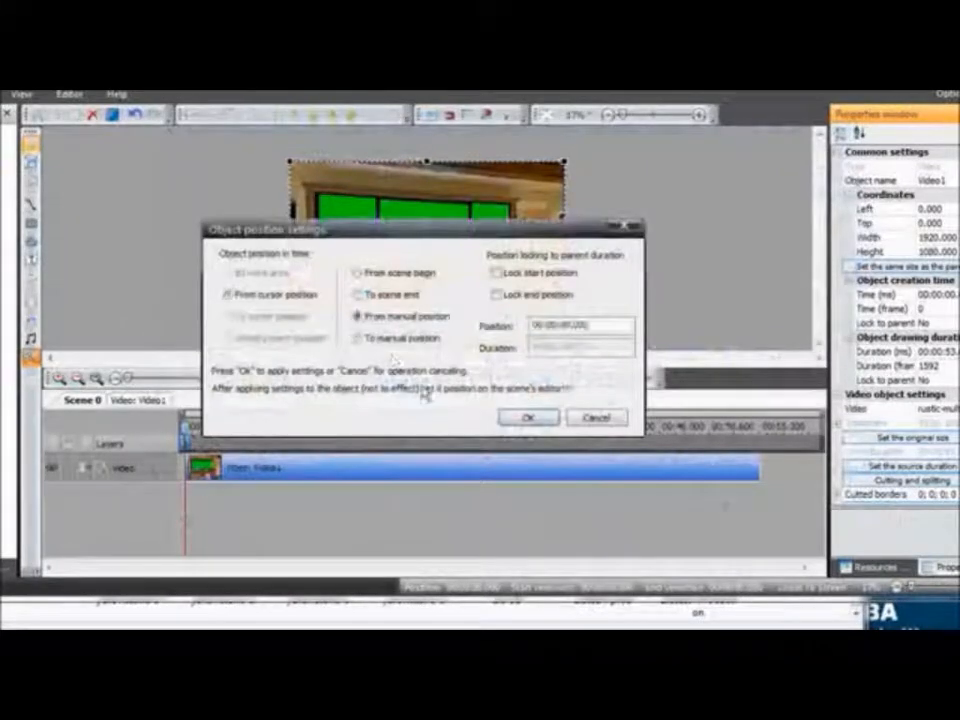
{"action": "left_click", "coordinate": [520, 418]}
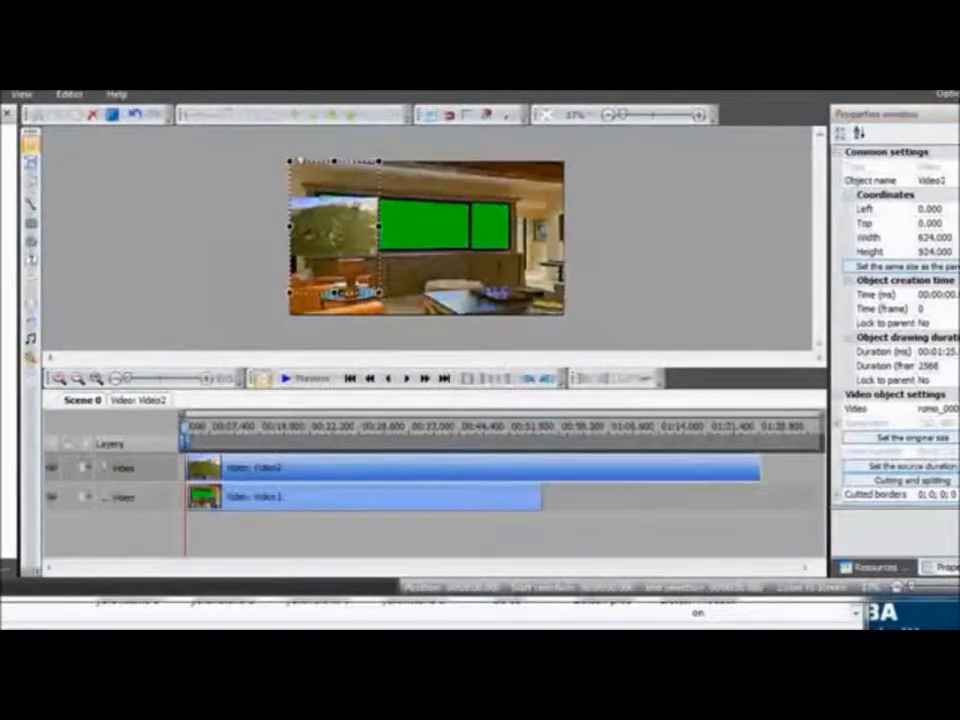
Resize the romo clip to cover the room's left green screen, about 711 by 829 at left -82 and top 12.
{"action": "left_click_drag", "start_coordinate": [290, 161], "coordinate": [278, 155]}
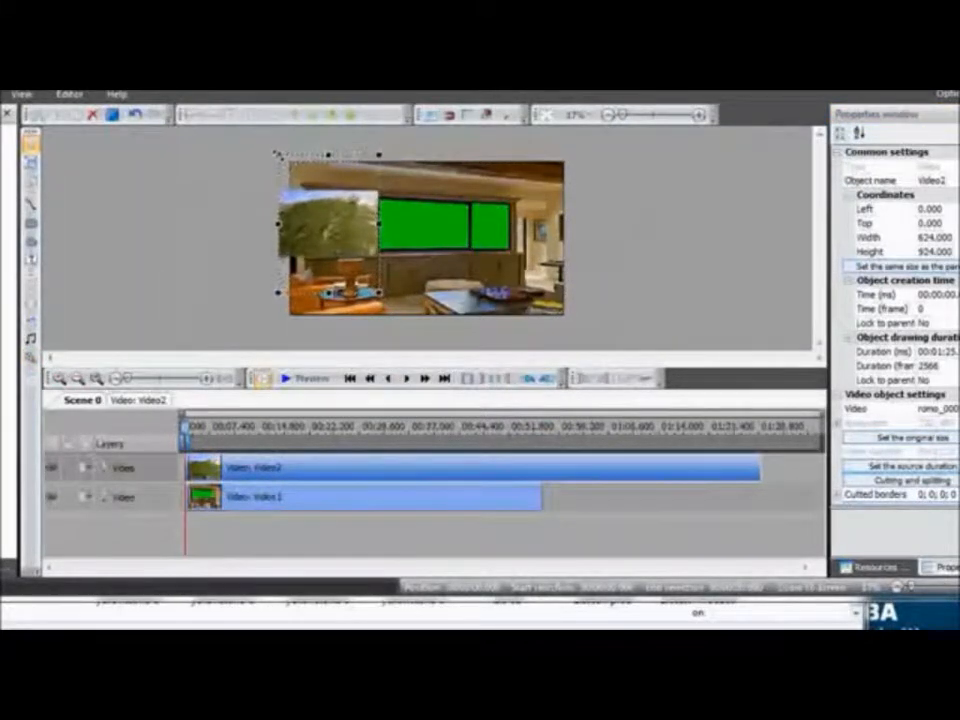
{"action": "left_click_drag", "start_coordinate": [379, 155], "coordinate": [380, 163]}
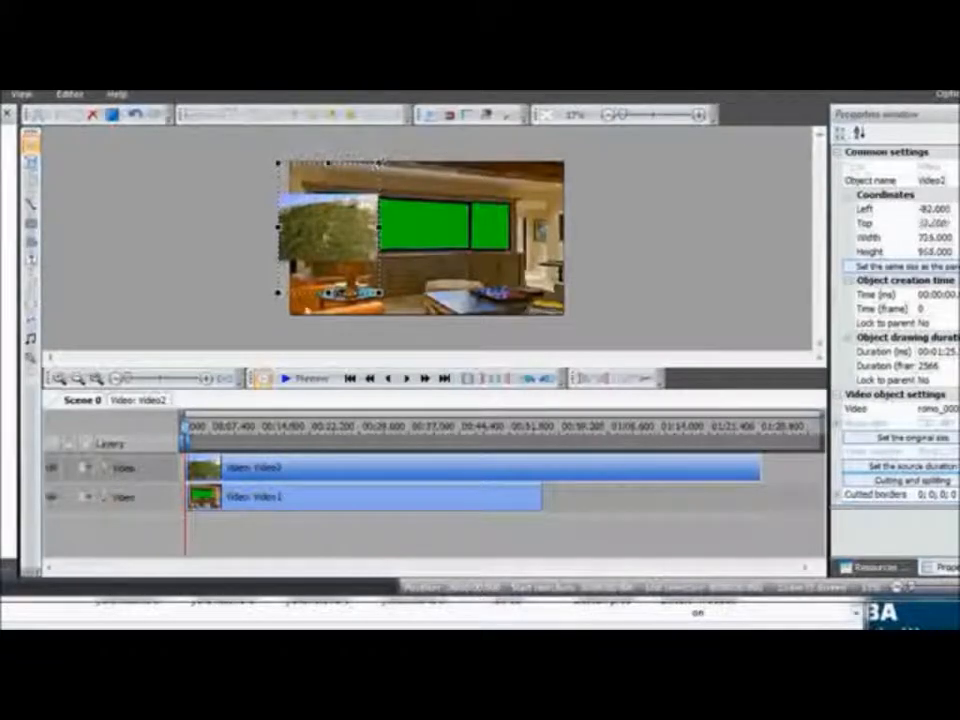
{"action": "mouse_move", "coordinate": [274, 294]}
{"action": "left_mouse_down"}
{"action": "mouse_move", "coordinate": [277, 272]}
{"action": "mouse_move", "coordinate": [278, 280]}
{"action": "left_mouse_up"}
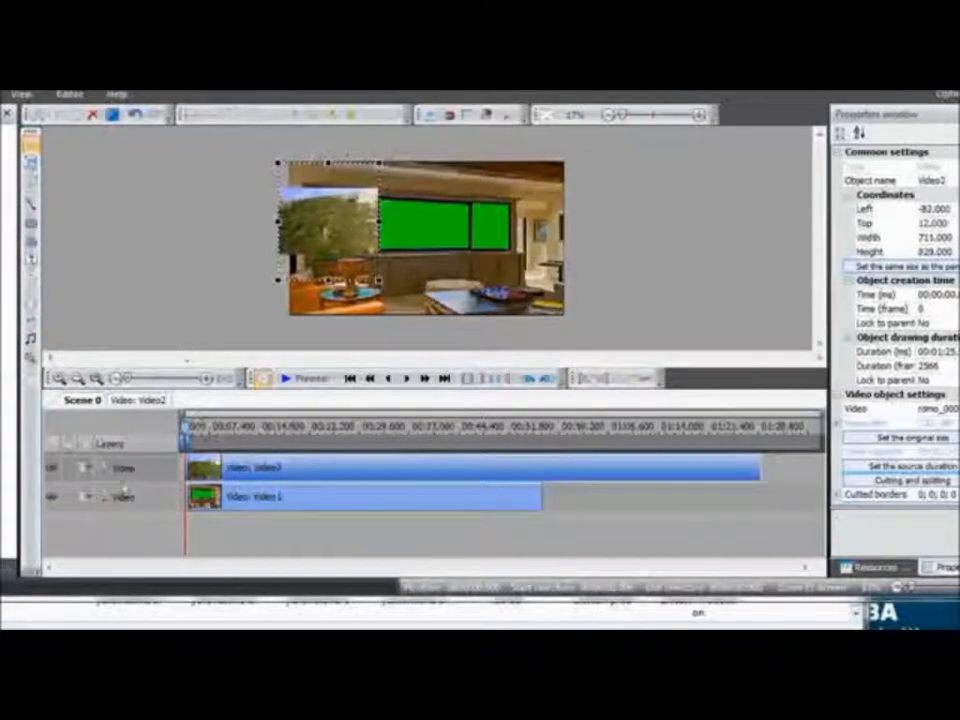
Add the moore-street-dublin-ireland-1__New video to the scene, starting from manual position 00:00:00.000.
{"action": "left_click", "coordinate": [31, 357]}
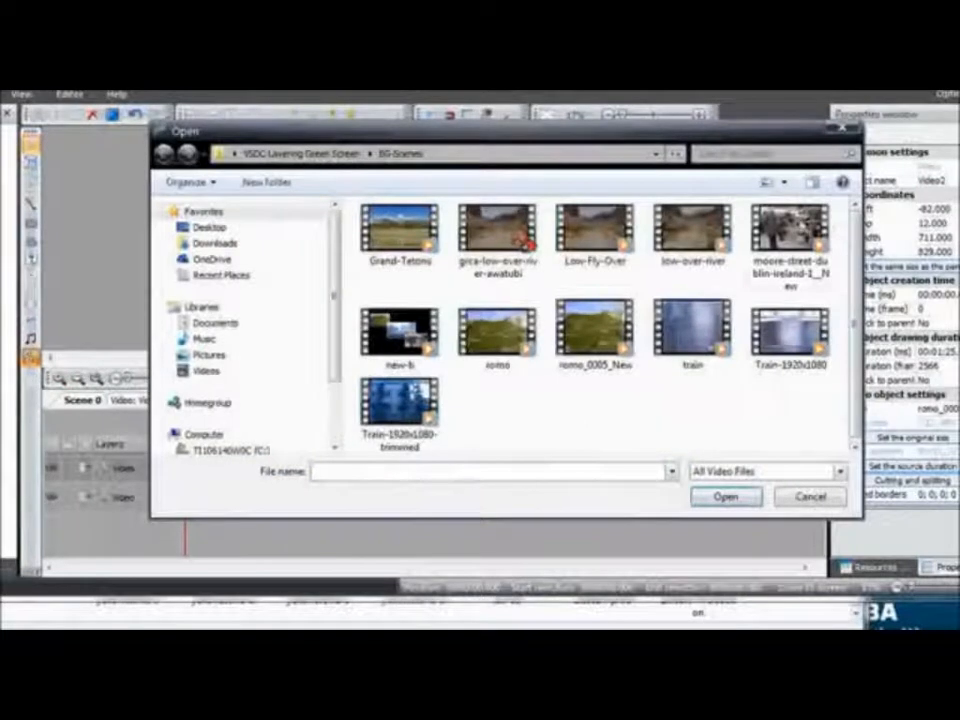
{"action": "left_click", "coordinate": [790, 235]}
{"action": "left_click", "coordinate": [726, 497]}
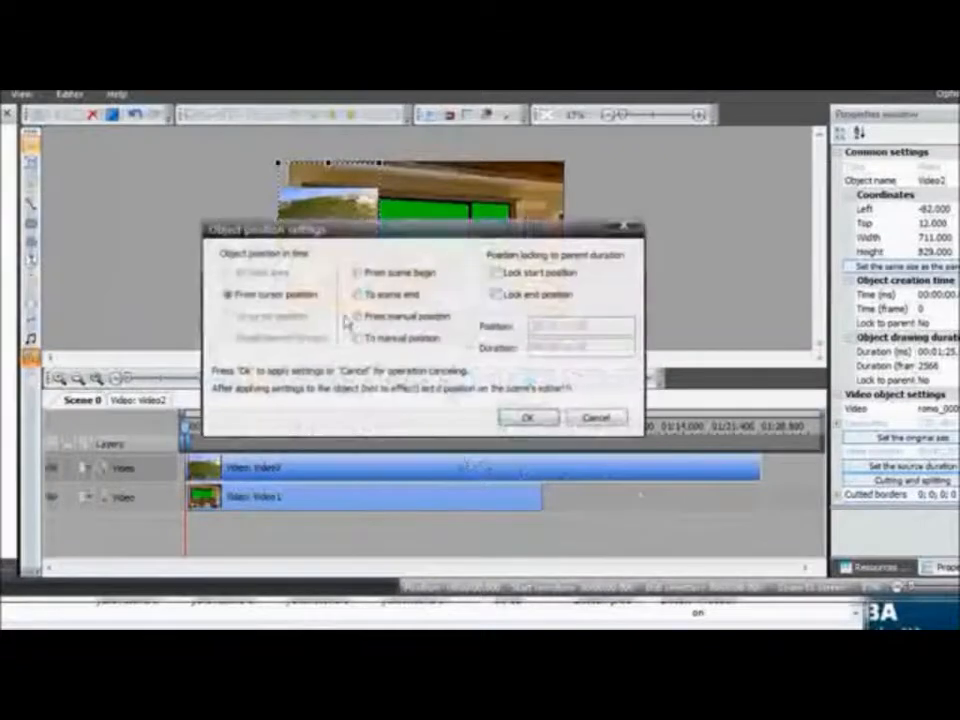
{"action": "left_click", "coordinate": [359, 317]}
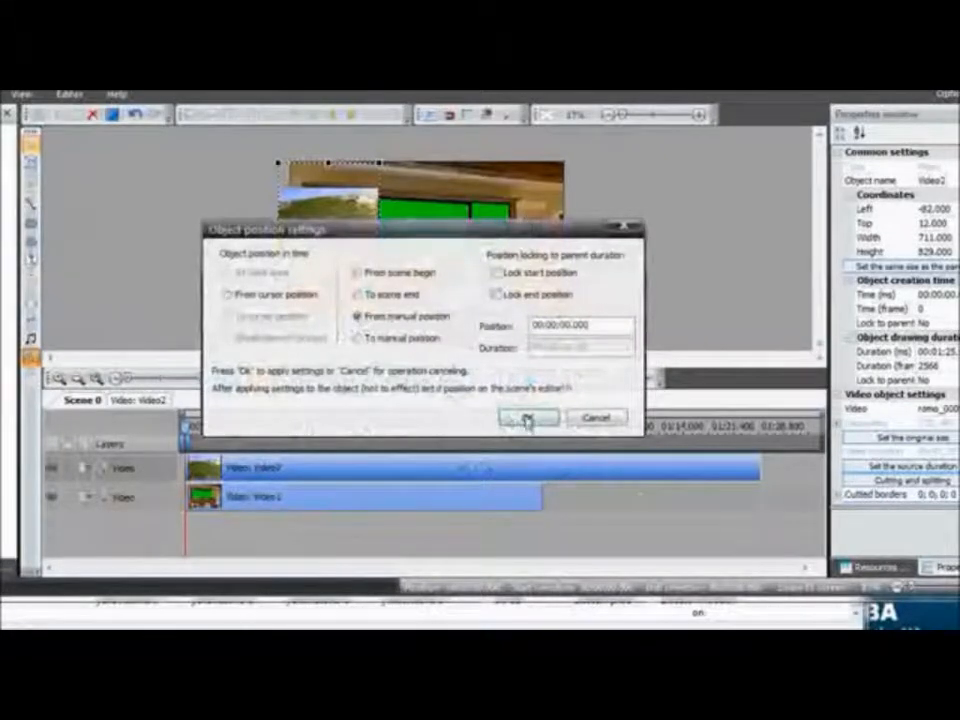
{"action": "left_click", "coordinate": [527, 418]}
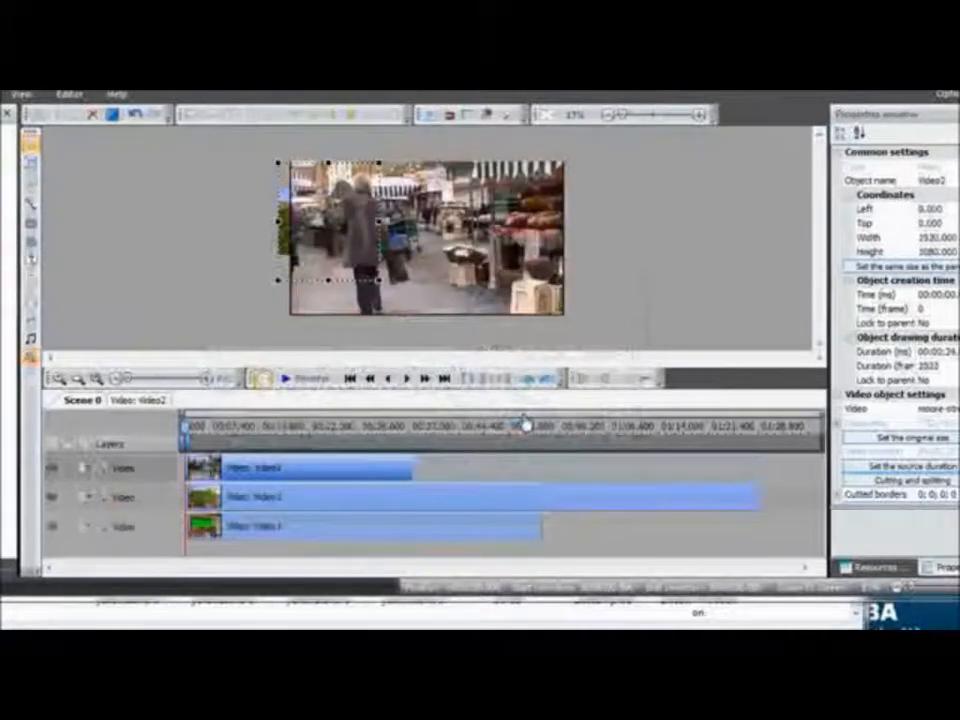
Resize and move the street clip over the middle green screen, about 1671 by 358 at left 106 and top 271.
{"action": "left_click", "coordinate": [408, 291]}
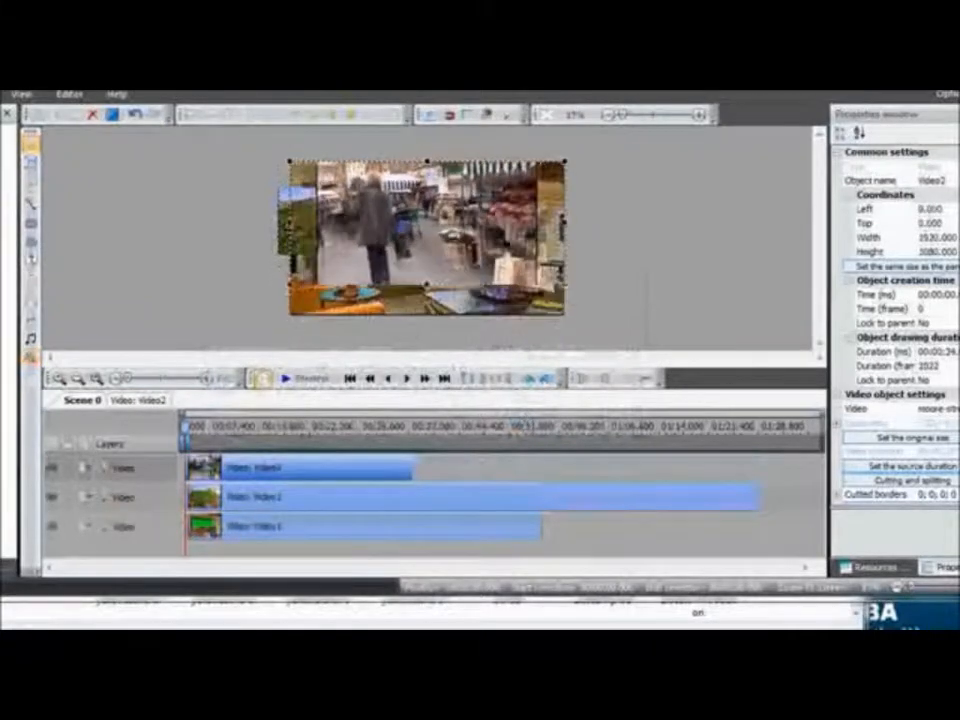
{"action": "left_click_drag", "start_coordinate": [566, 217], "coordinate": [615, 237]}
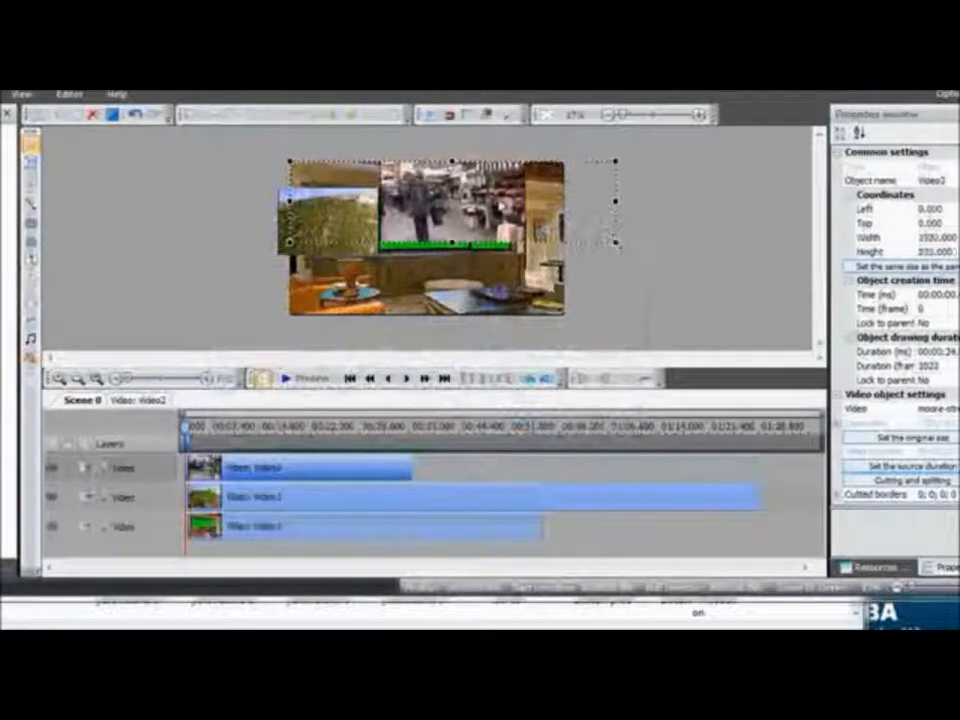
{"action": "left_click_drag", "start_coordinate": [499, 204], "coordinate": [497, 224]}
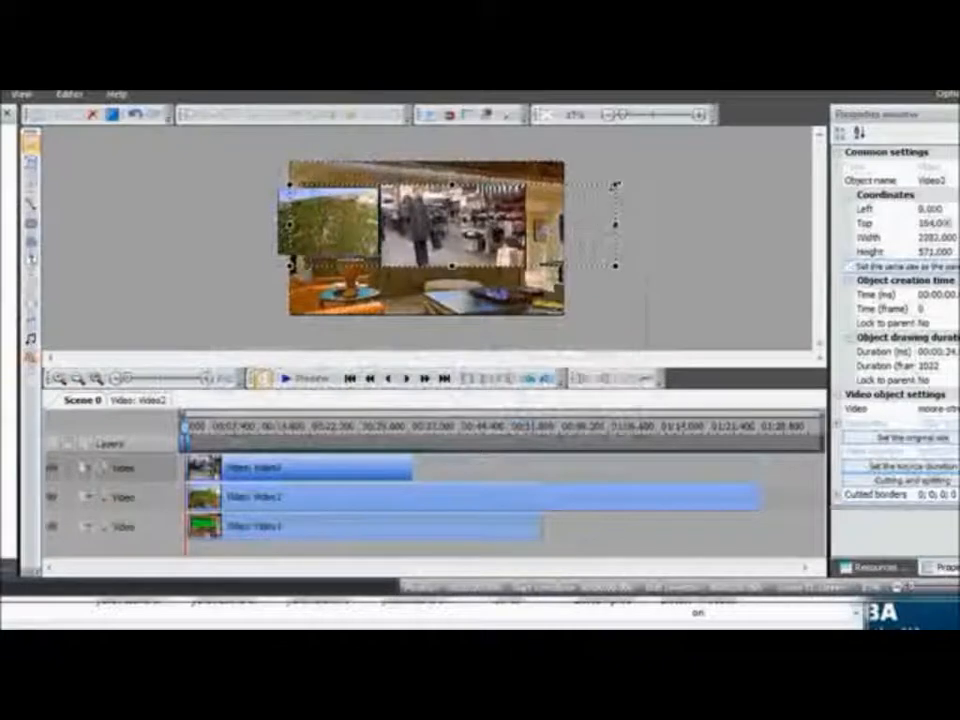
{"action": "left_click_drag", "start_coordinate": [615, 186], "coordinate": [547, 201]}
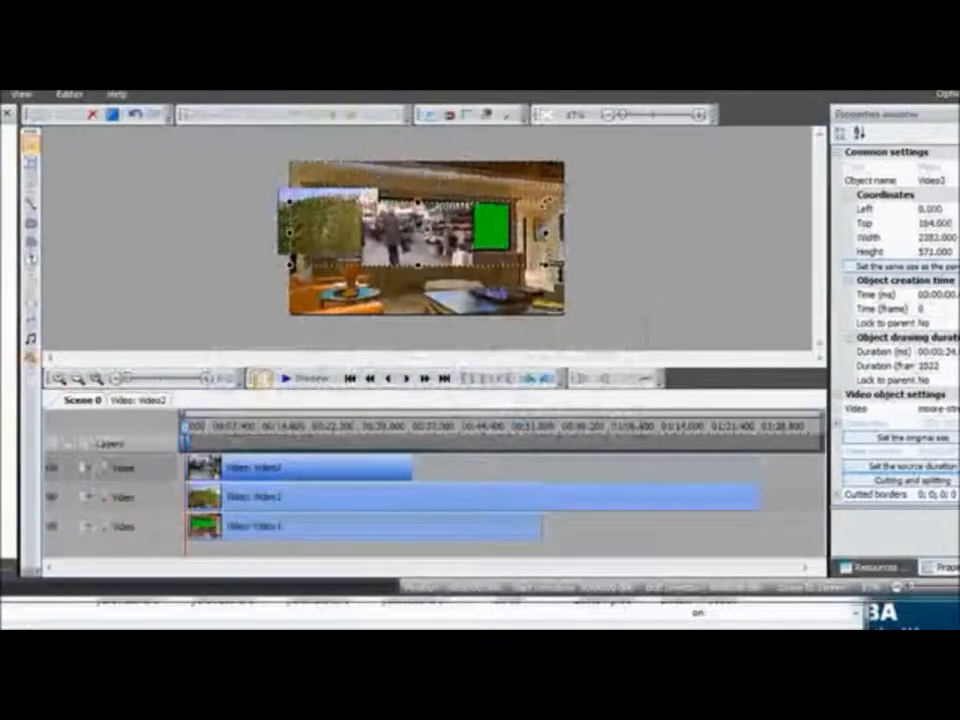
{"action": "mouse_move", "coordinate": [419, 227]}
{"action": "left_mouse_down"}
{"action": "mouse_move", "coordinate": [438, 233]}
{"action": "mouse_move", "coordinate": [434, 219]}
{"action": "left_mouse_up"}
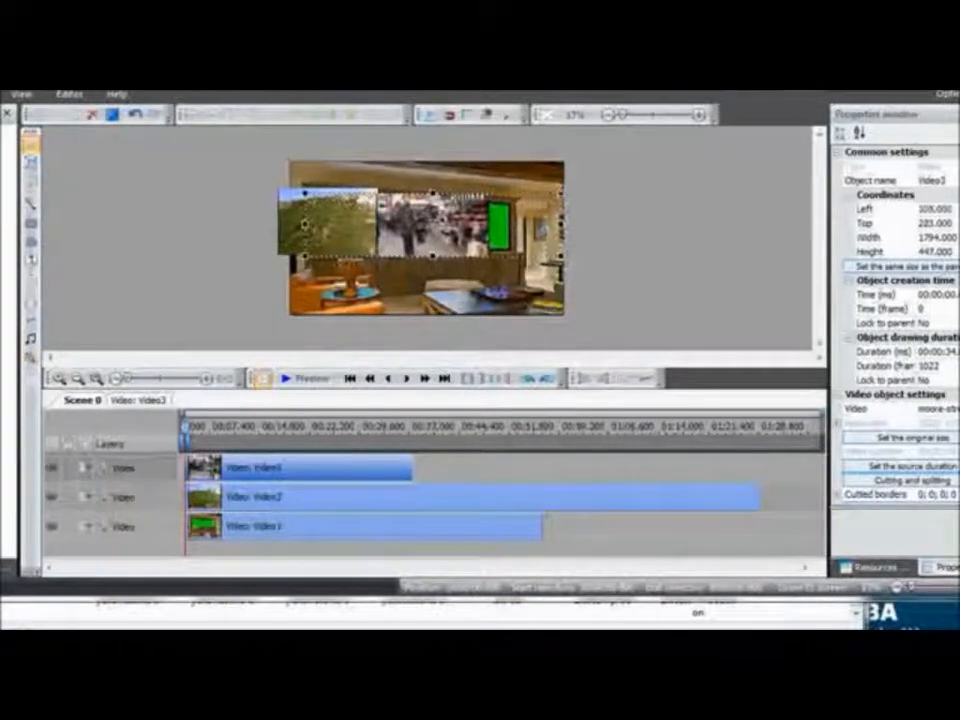
{"action": "left_click_drag", "start_coordinate": [560, 193], "coordinate": [544, 205]}
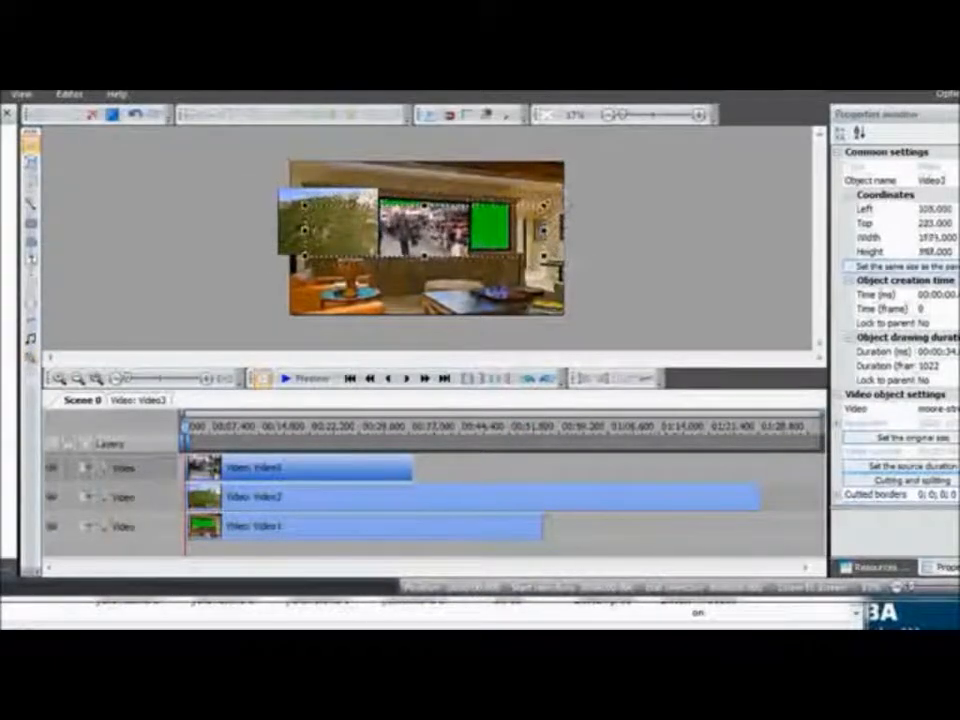
{"action": "left_click_drag", "start_coordinate": [440, 229], "coordinate": [440, 217]}
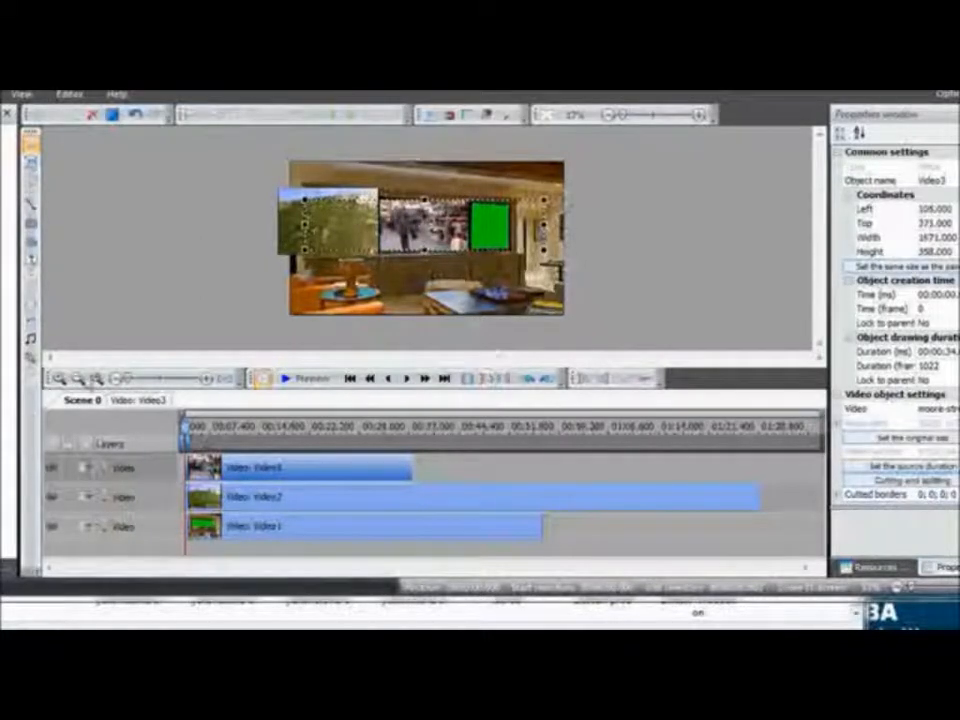
Add the Train-1920x1080-trimmed video to the scene using the From manual position option.
{"action": "left_click", "coordinate": [32, 359]}
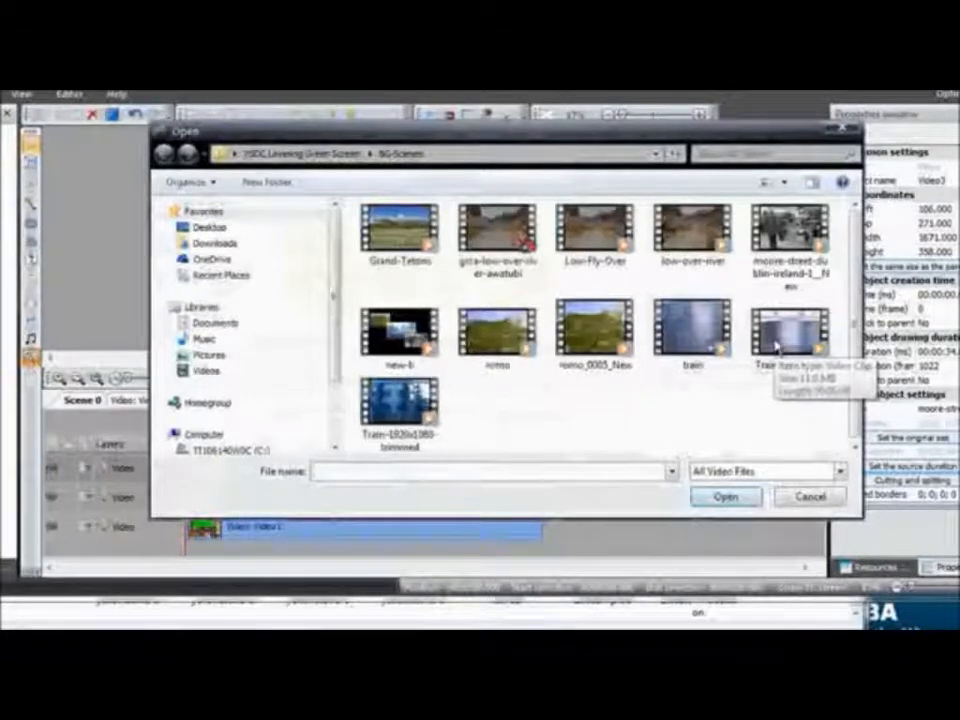
{"action": "left_click", "coordinate": [410, 412]}
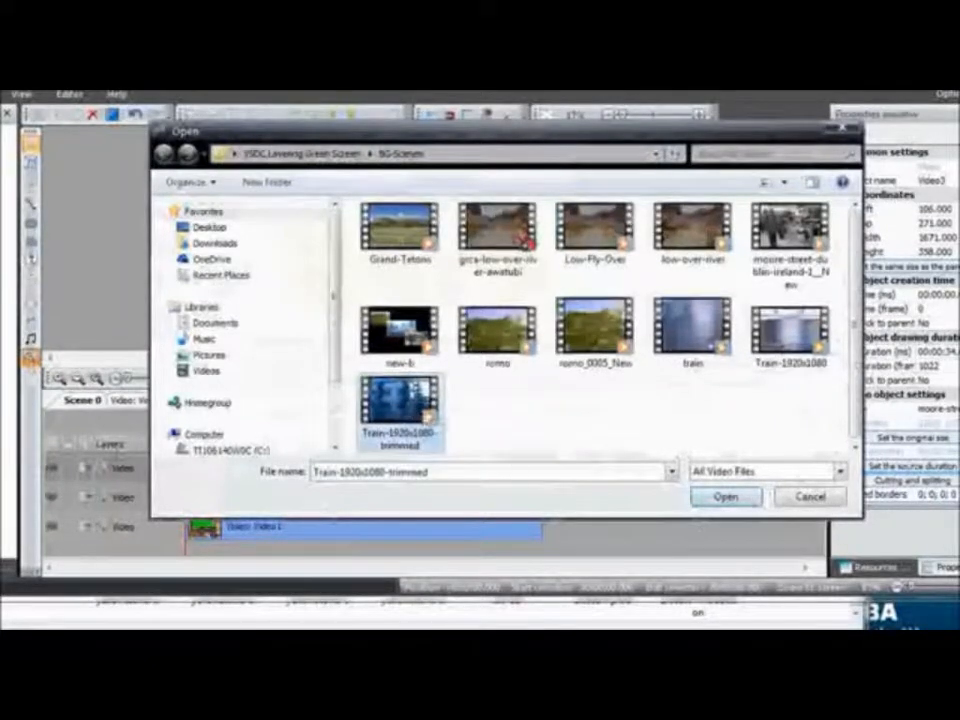
{"action": "left_click", "coordinate": [724, 497]}
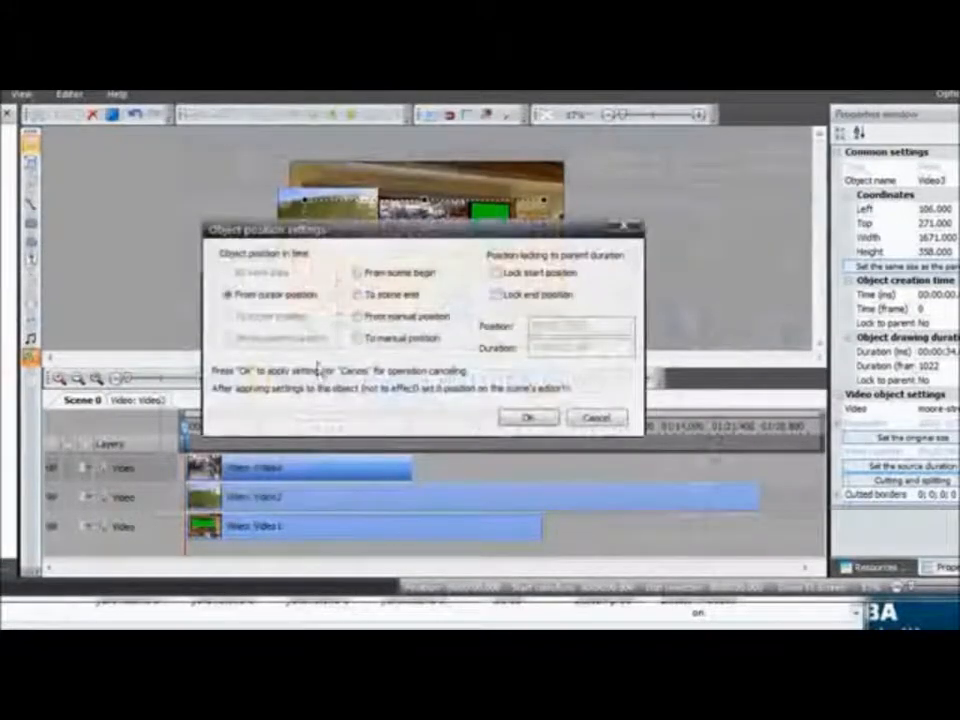
{"action": "left_click", "coordinate": [359, 319]}
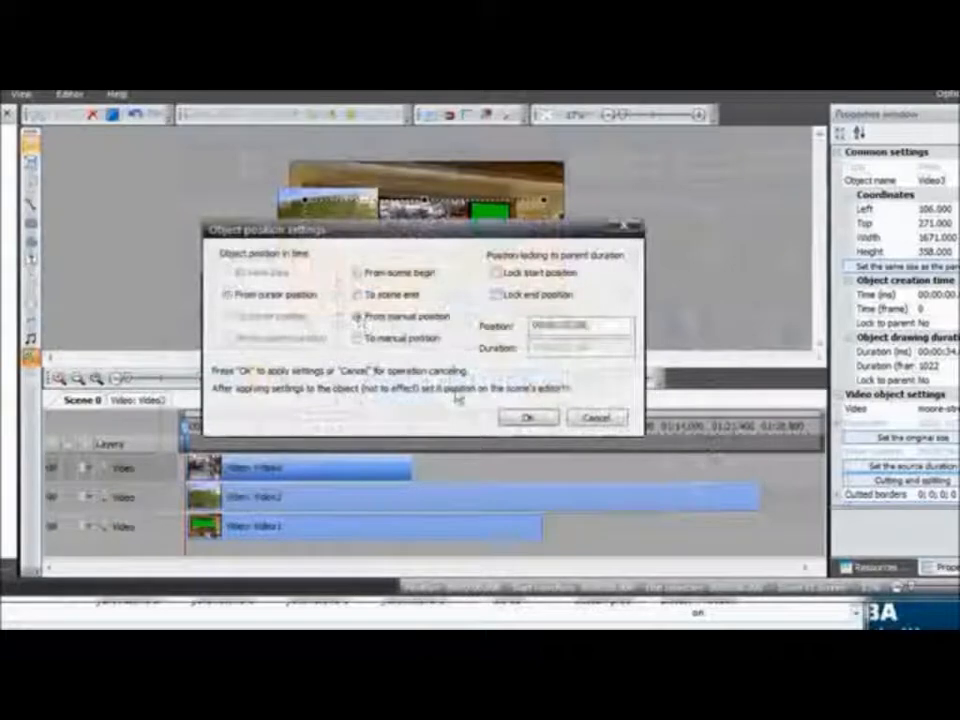
{"action": "left_click", "coordinate": [526, 418]}
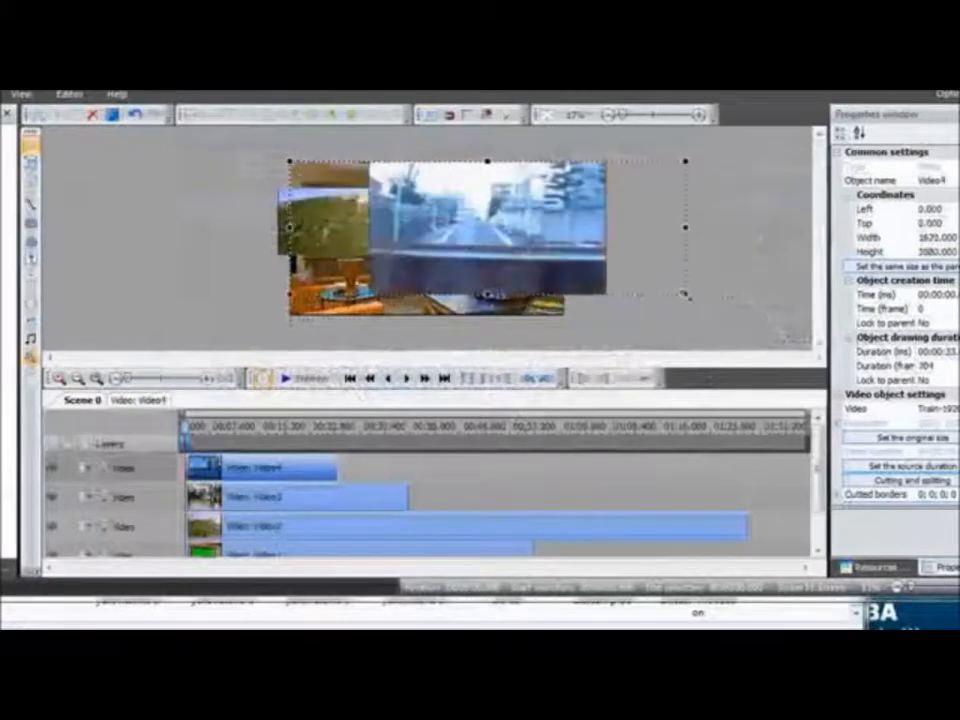
Resize the train clip to cover the right green screen, about 1311 by 413 at left 971 and top 271.
{"action": "left_click_drag", "start_coordinate": [687, 297], "coordinate": [689, 300]}
{"action": "left_click_drag", "start_coordinate": [289, 161], "coordinate": [428, 200]}
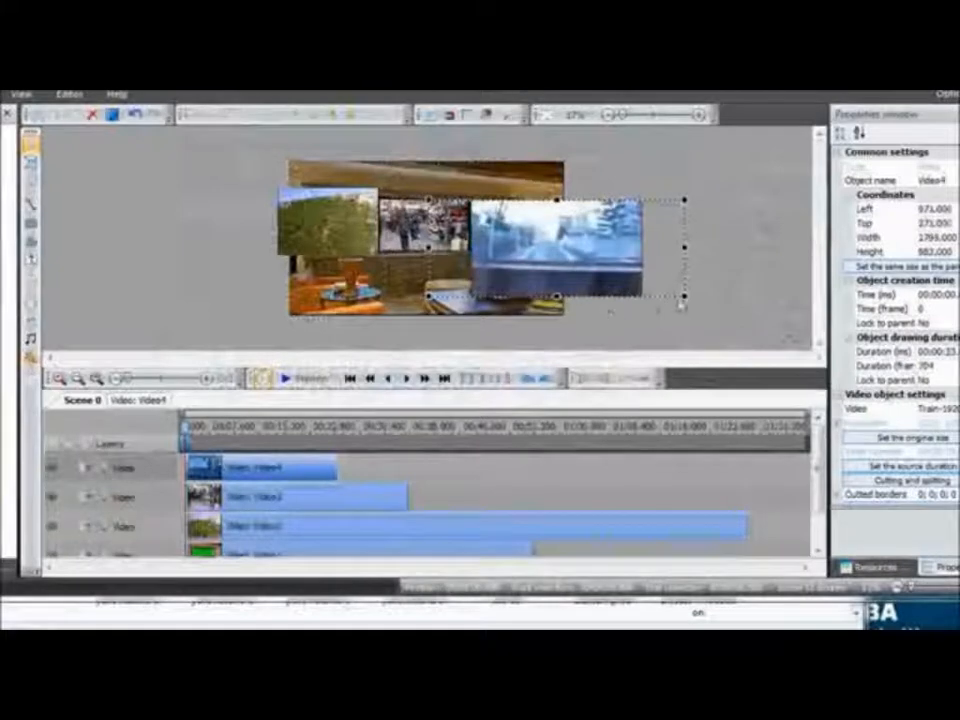
{"action": "left_click_drag", "start_coordinate": [684, 295], "coordinate": [616, 260]}
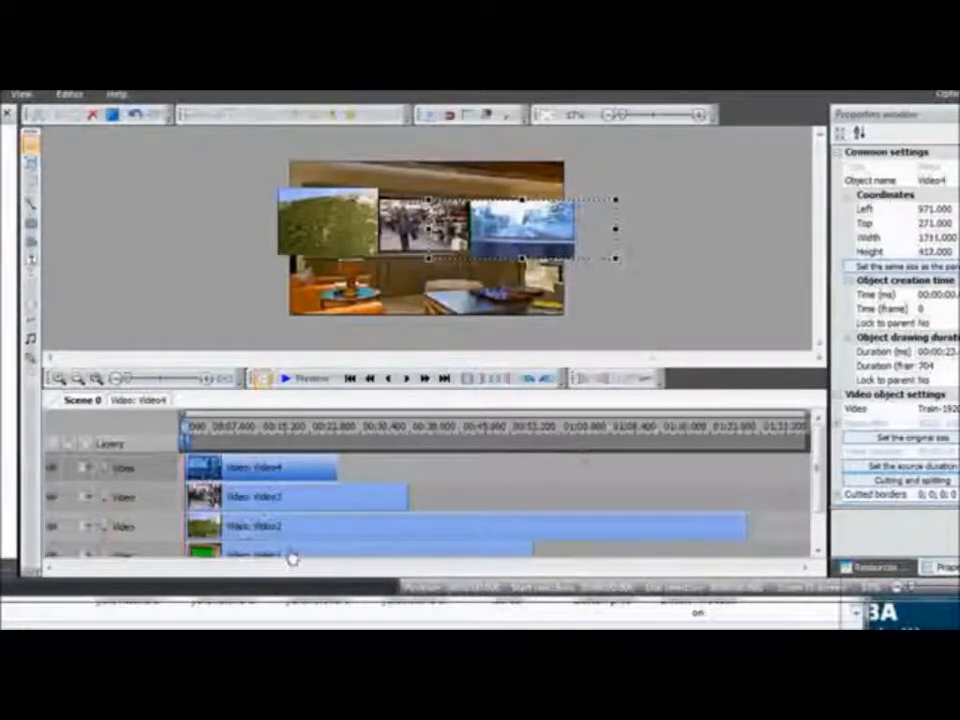
Extend the train and street clips past the end of the room clip on the timeline, and move the room clip to the top layer.
{"action": "left_click_drag", "start_coordinate": [338, 465], "coordinate": [606, 467]}
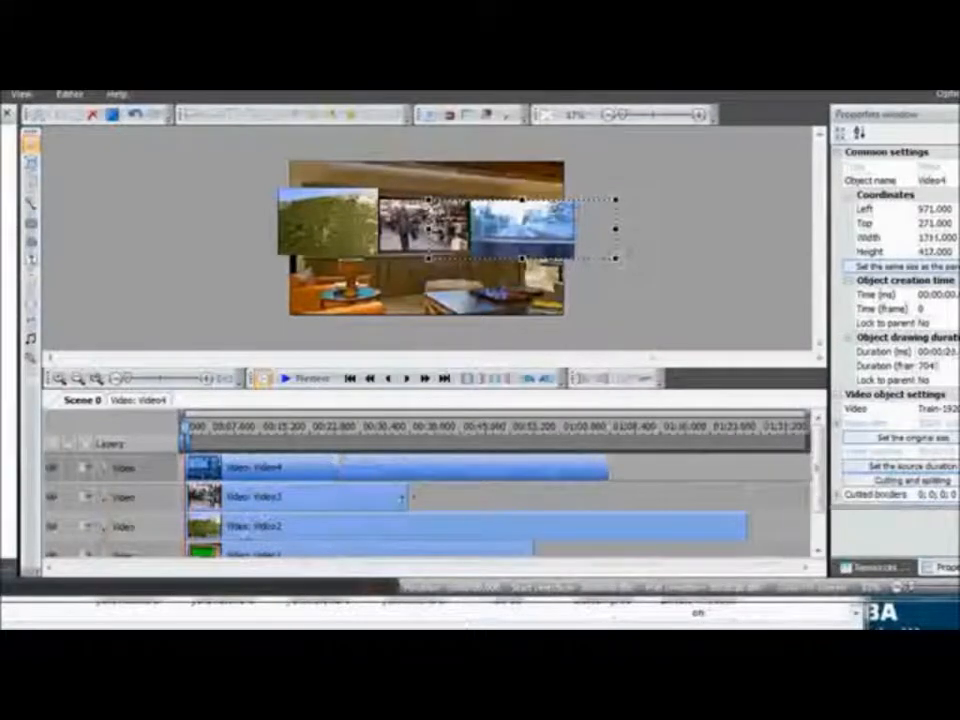
{"action": "left_click_drag", "start_coordinate": [405, 497], "coordinate": [594, 498]}
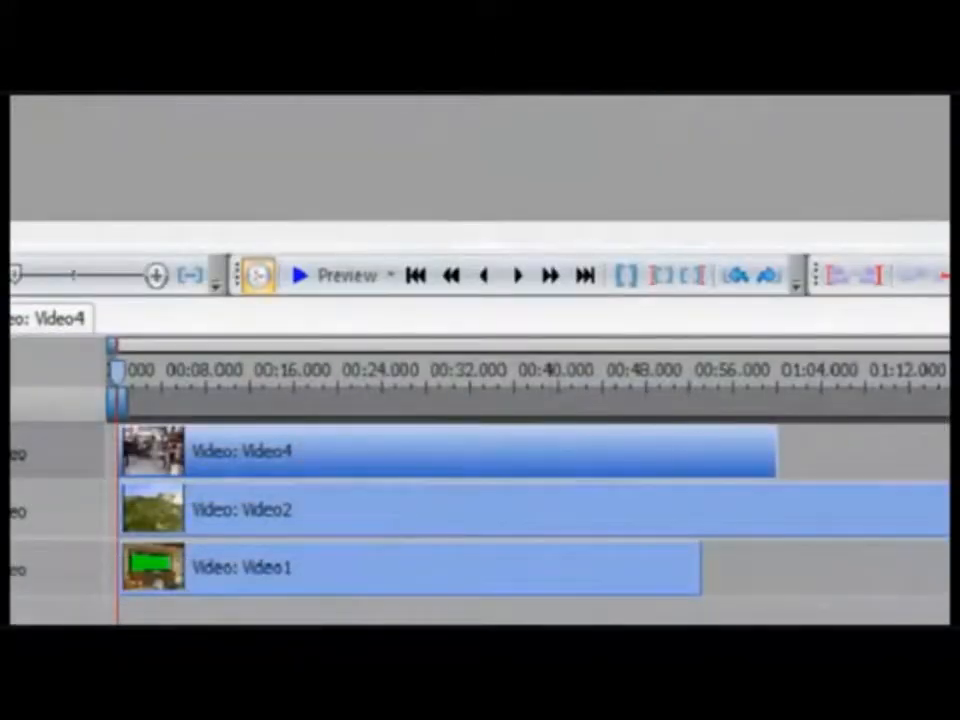
{"action": "right_click", "coordinate": [315, 566]}
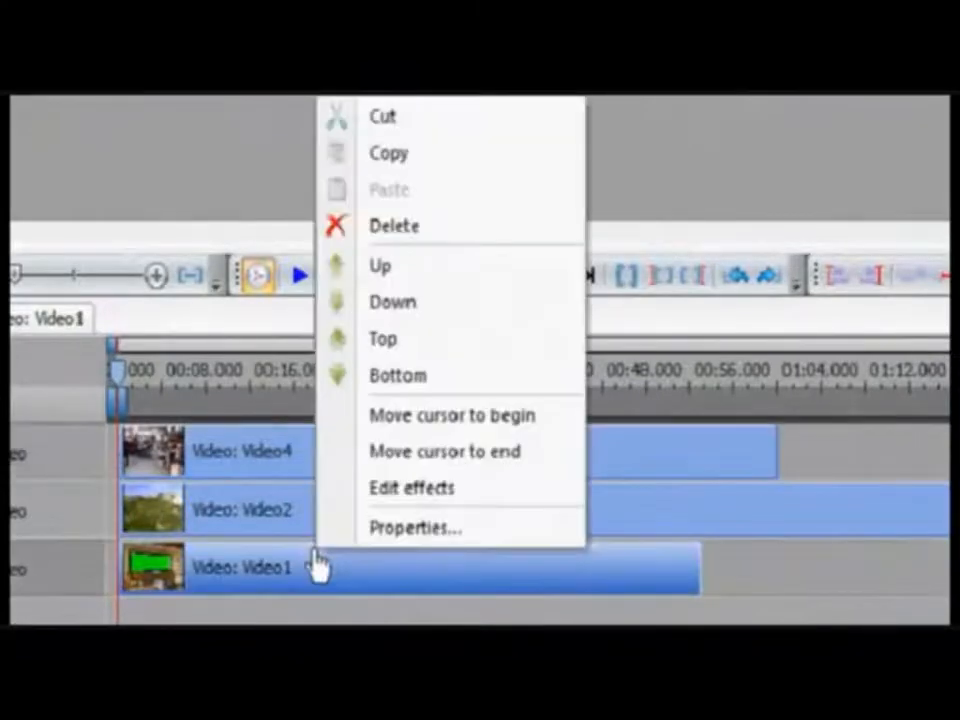
{"action": "left_click", "coordinate": [388, 340]}
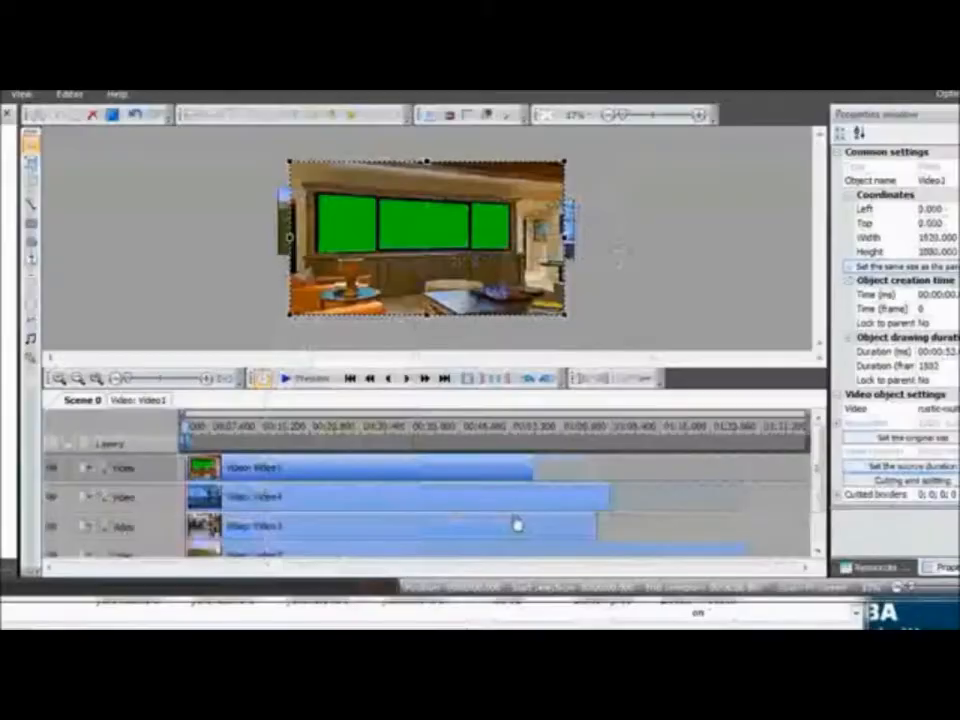
Apply the Background remover transparency effect to the room clip from the cursor position with a duration of 00:00:53.066.
{"action": "left_click", "coordinate": [131, 402]}
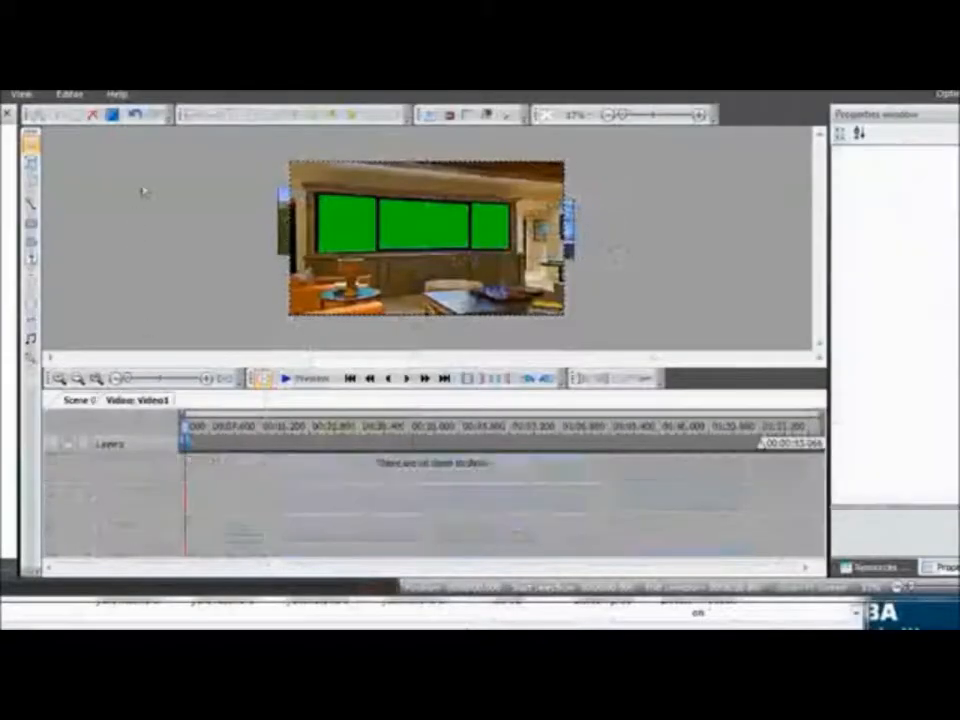
{"action": "left_click", "coordinate": [69, 94]}
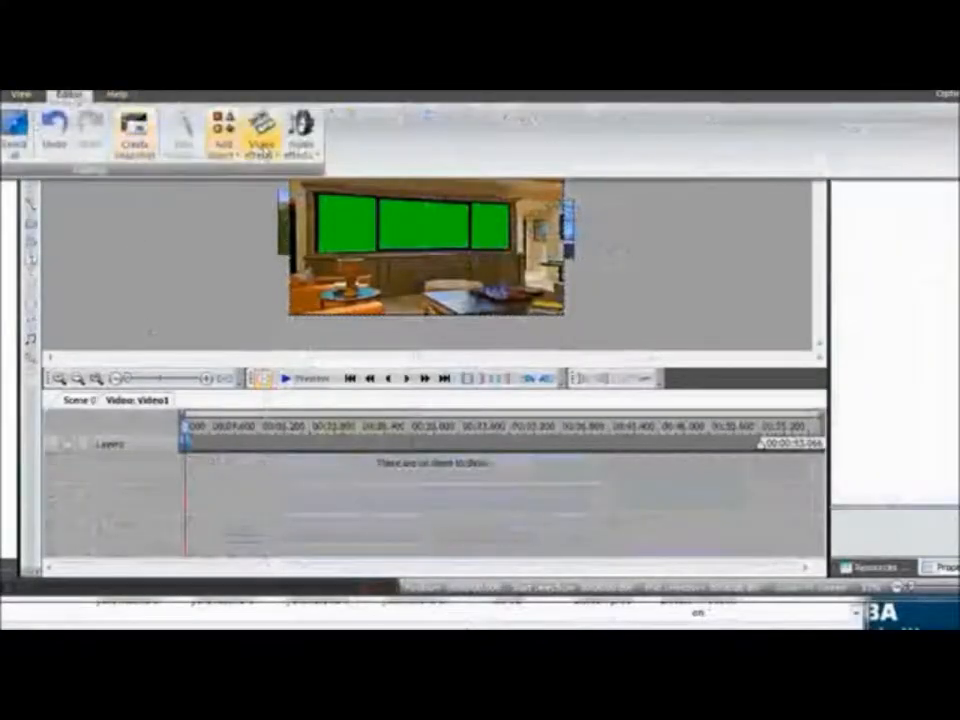
{"action": "left_click", "coordinate": [259, 148]}
{"action": "mouse_move", "coordinate": [306, 251]}
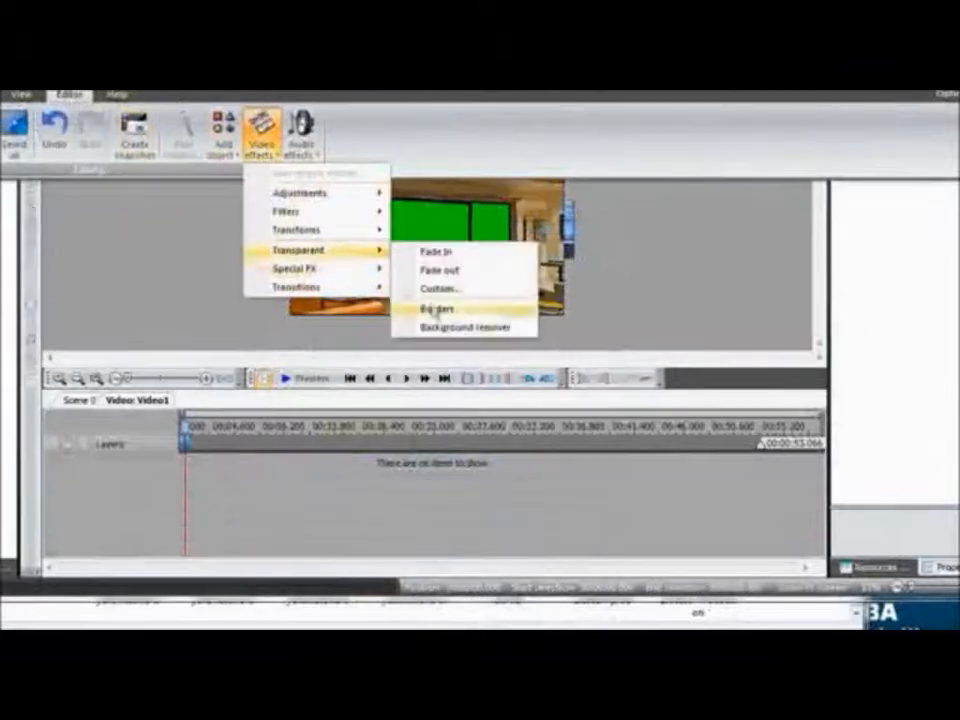
{"action": "left_click", "coordinate": [458, 329]}
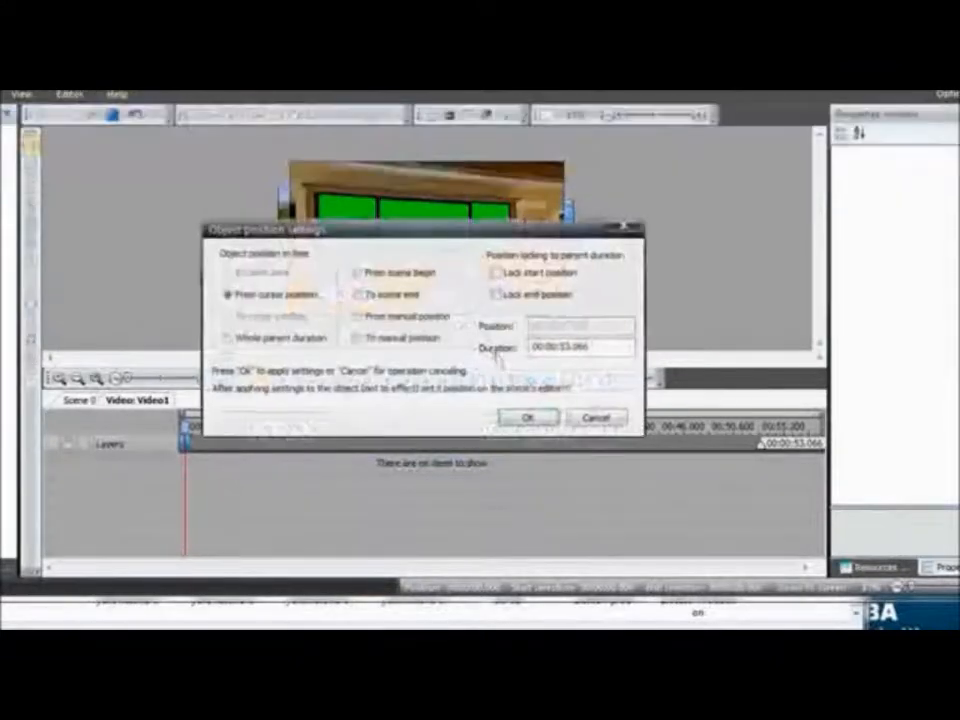
{"action": "left_click", "coordinate": [529, 418]}
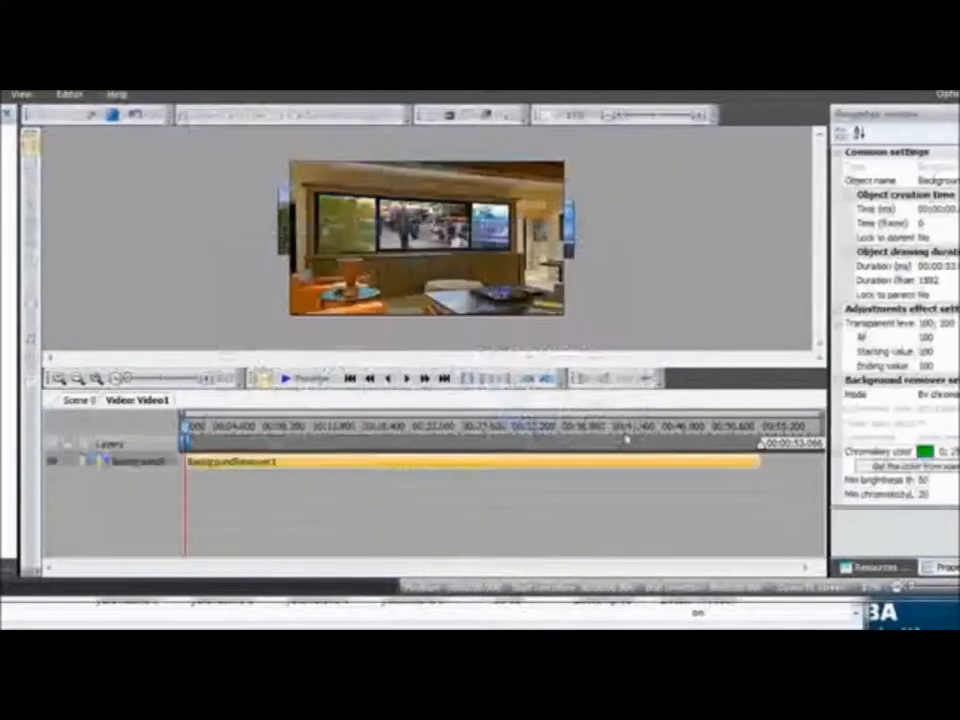
Lower the background remover's Min chromaticity V threshold.
{"action": "left_click", "coordinate": [938, 467]}
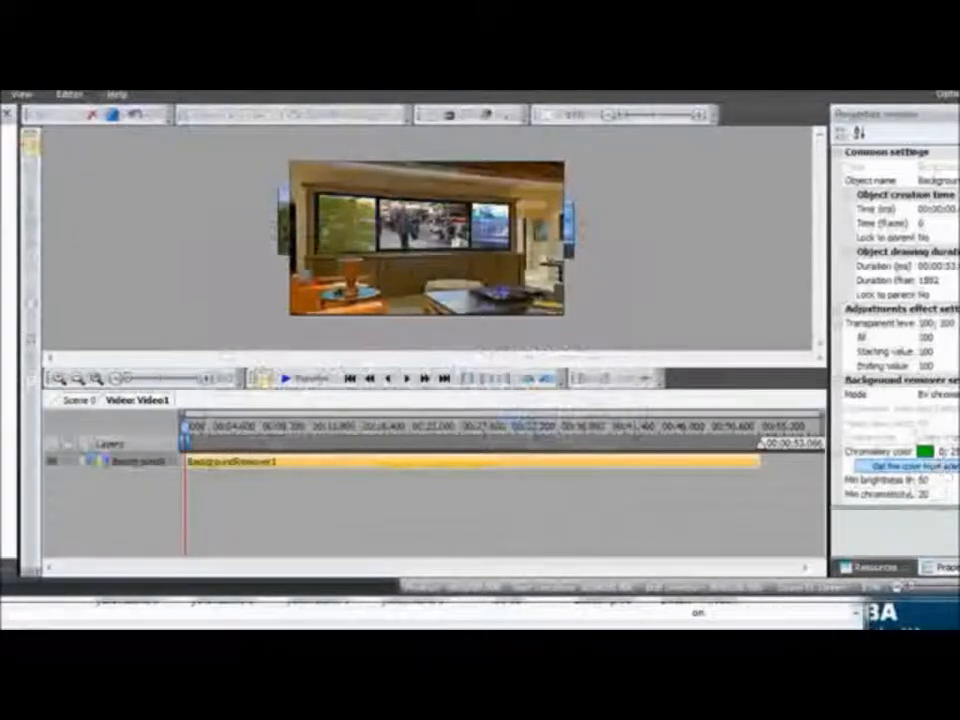
{"action": "scroll", "coordinate": [895, 320], "scroll_direction": "down", "scroll_amount": 2}
{"action": "left_click", "coordinate": [926, 455]}
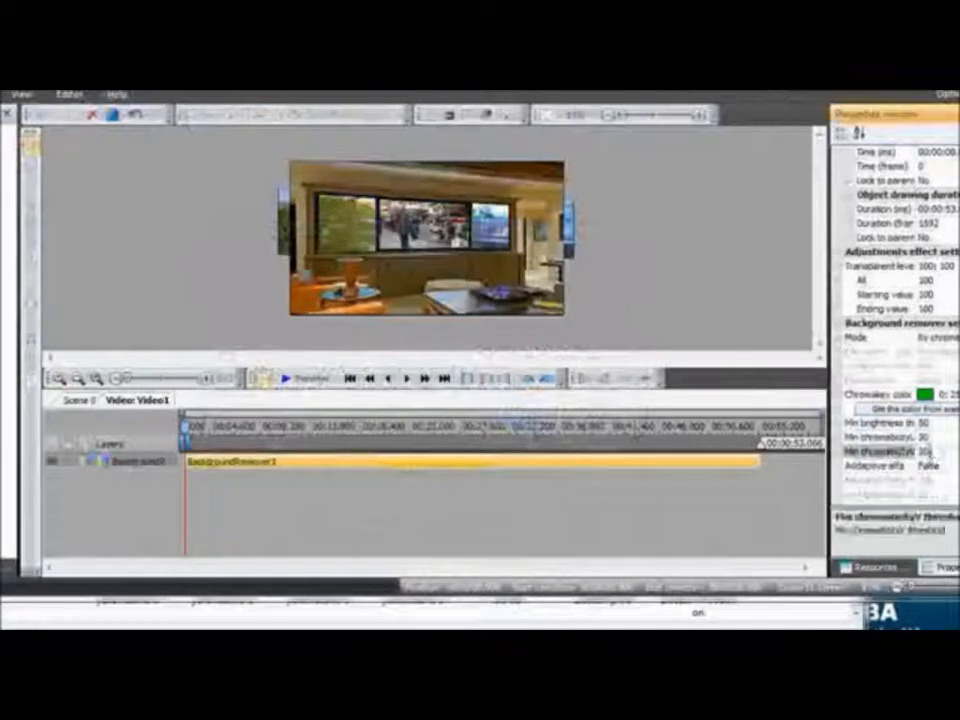
{"action": "key", "text": "BackSpace"}
Sample the green of the room clip's screens as the background remover's chroma key colour.
{"action": "left_click", "coordinate": [941, 395]}
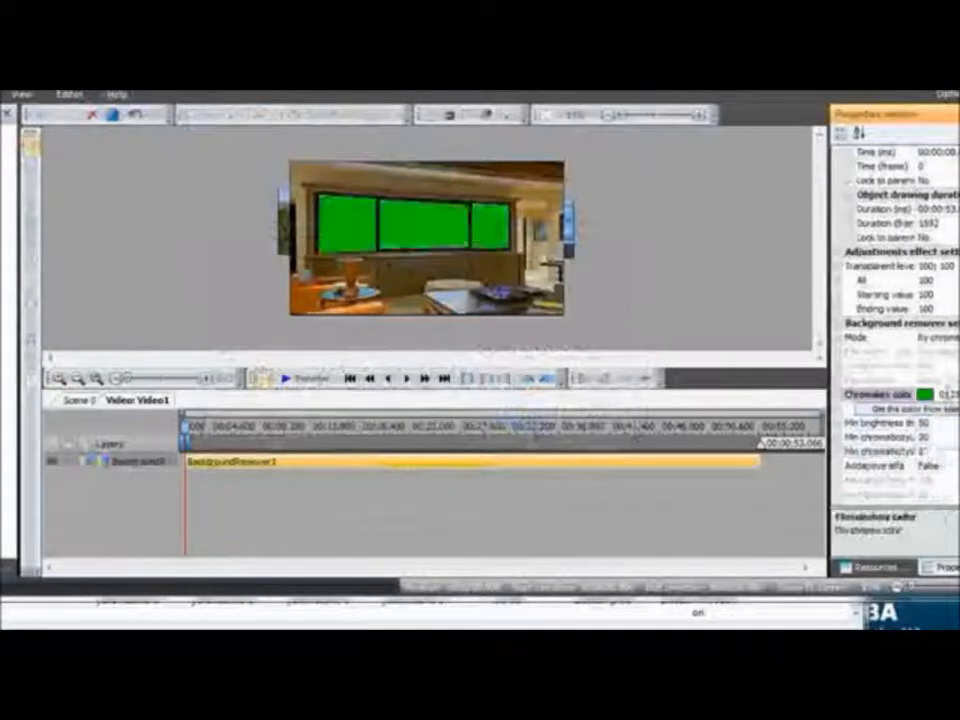
{"action": "left_click", "coordinate": [944, 395]}
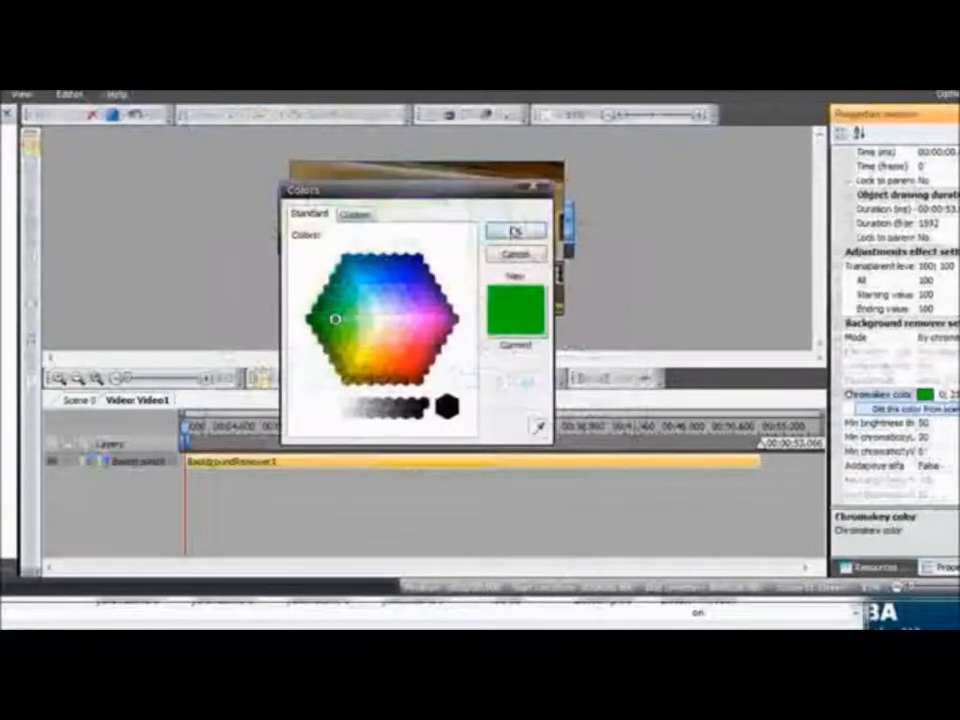
{"action": "left_click_drag", "start_coordinate": [478, 190], "coordinate": [346, 155]}
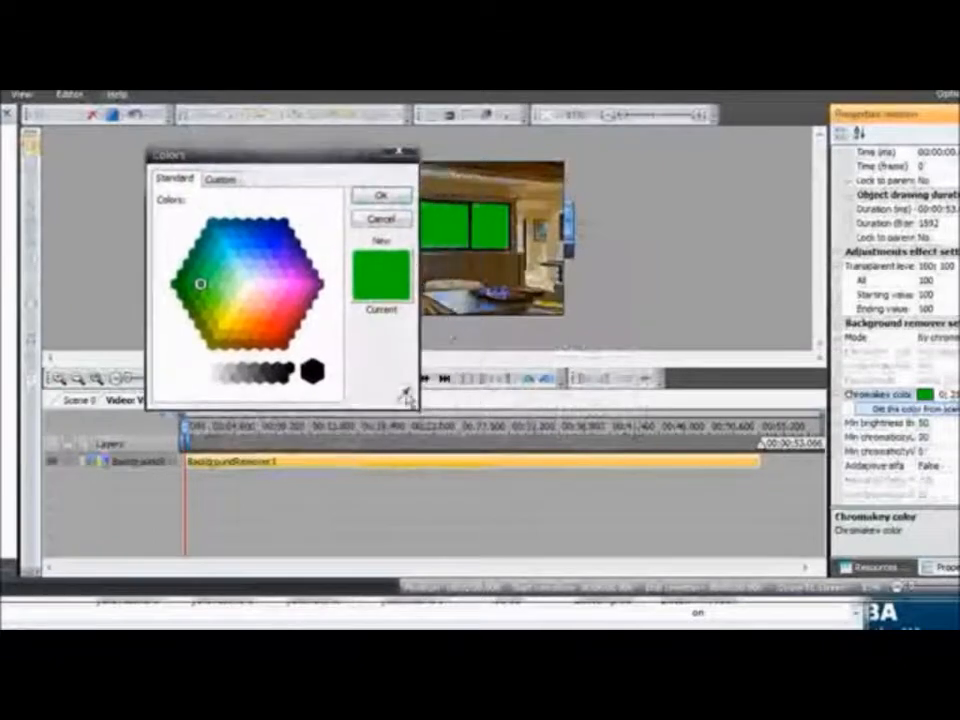
{"action": "left_click", "coordinate": [381, 198]}
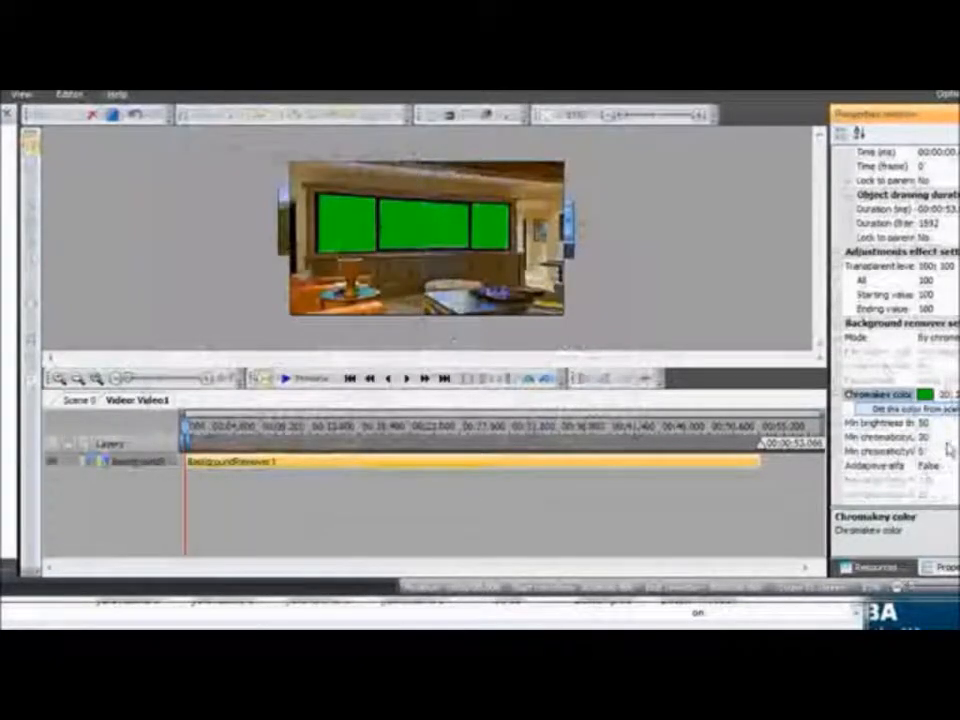
Adjust the room clip's Min brightness, Min chromaticity U and Min chromaticity V thresholds to key out the green screens.
{"action": "left_click", "coordinate": [925, 423]}
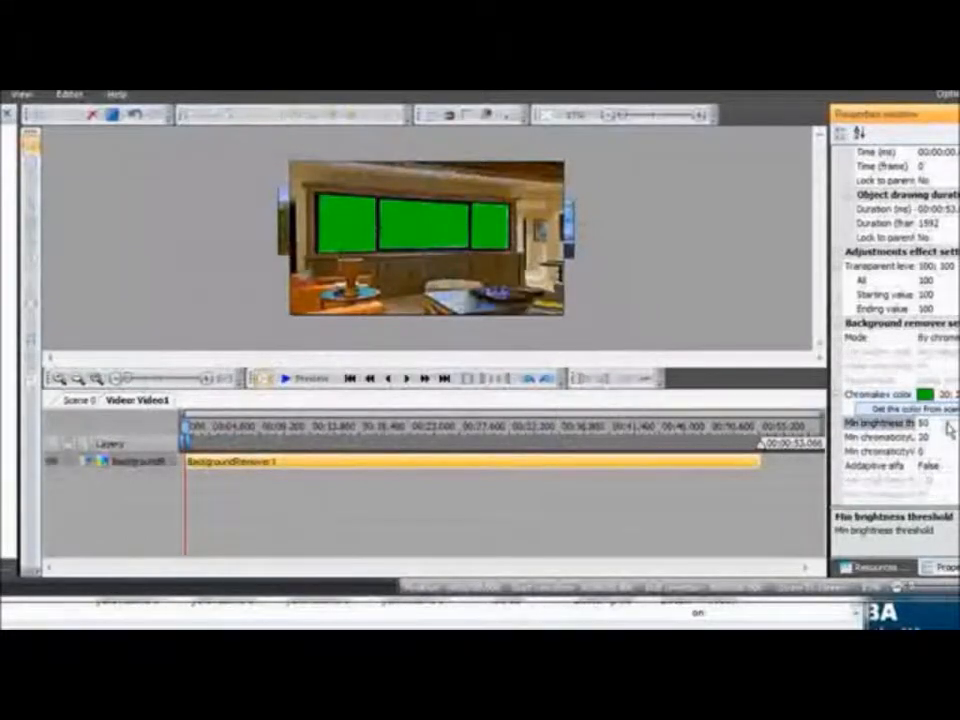
{"action": "left_click", "coordinate": [943, 440]}
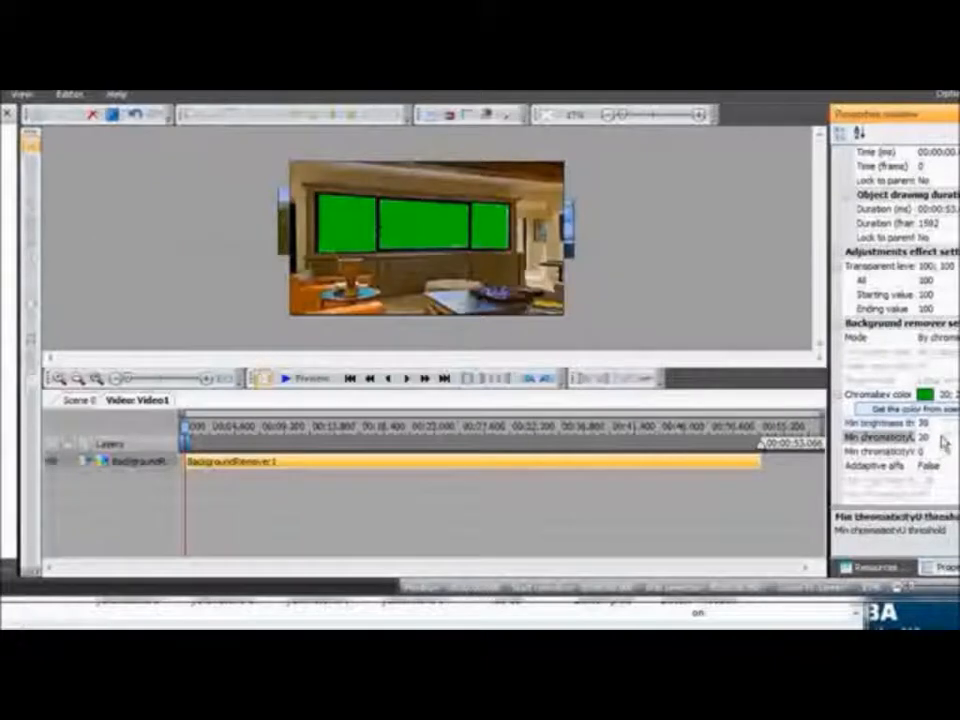
{"action": "left_click", "coordinate": [940, 455]}
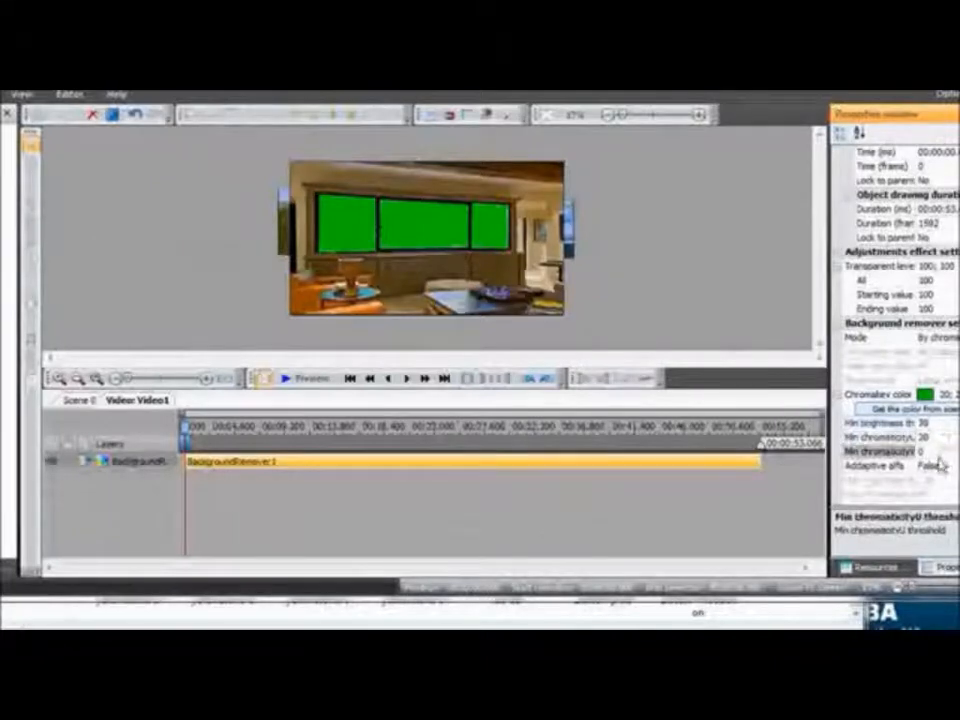
{"action": "left_click", "coordinate": [942, 454]}
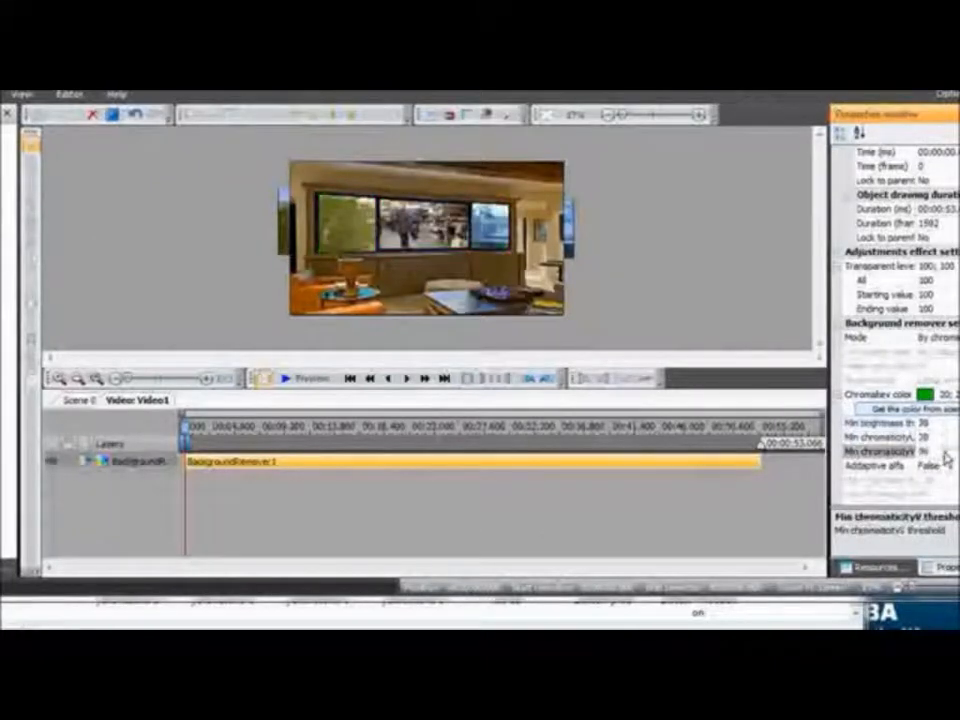
{"action": "mouse_move", "coordinate": [948, 453]}
{"action": "left_mouse_down"}
{"action": "mouse_move", "coordinate": [939, 456]}
{"action": "mouse_move", "coordinate": [948, 457]}
{"action": "left_mouse_up"}
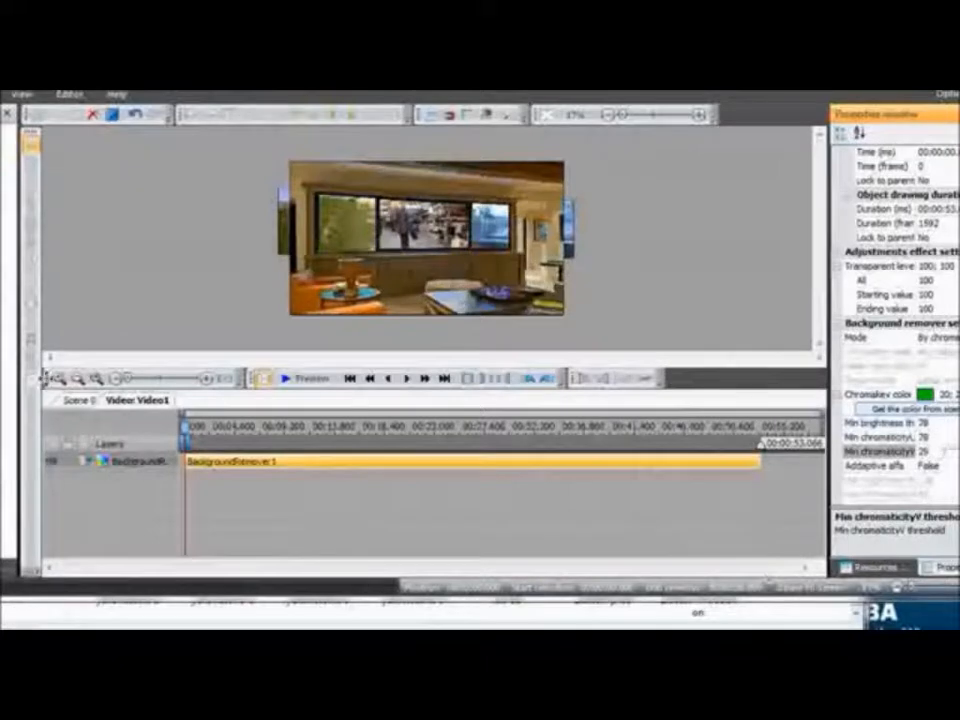
Add the AlexFreeStockVideo news clip to the scene and shrink it to about 323 by 300 in the centre screen's lower right corner.
{"action": "left_click", "coordinate": [77, 400]}
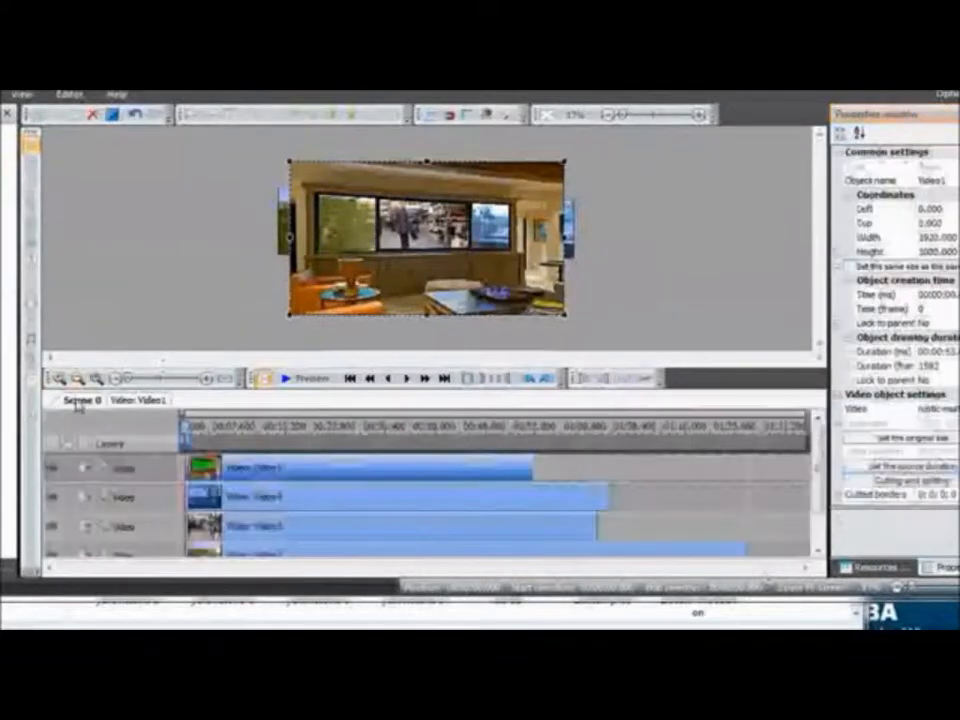
{"action": "left_click", "coordinate": [30, 360]}
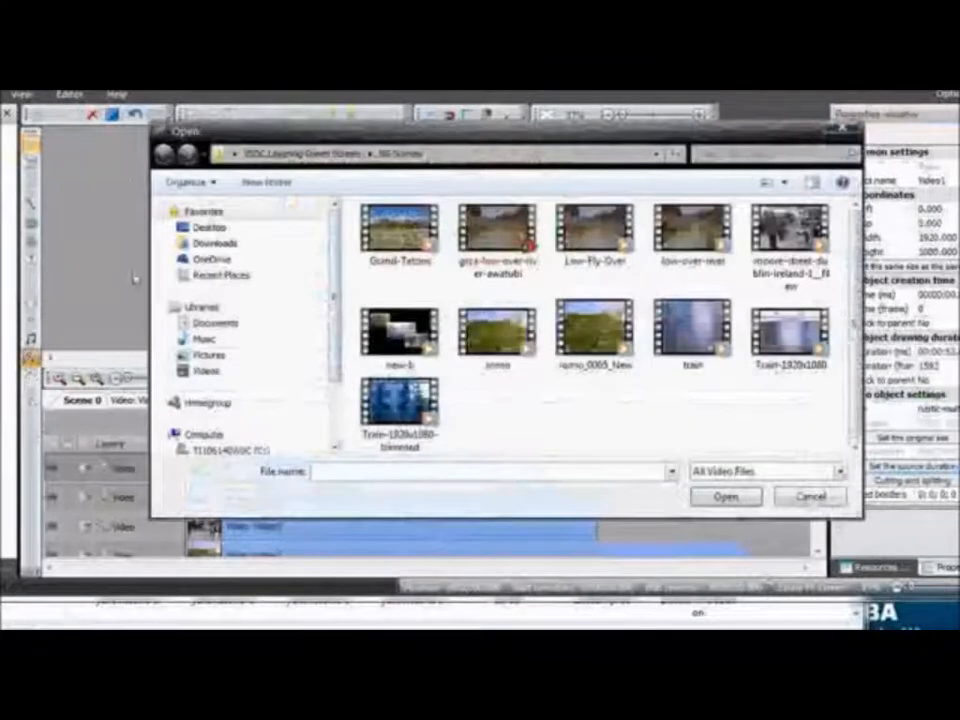
{"action": "left_click", "coordinate": [295, 153]}
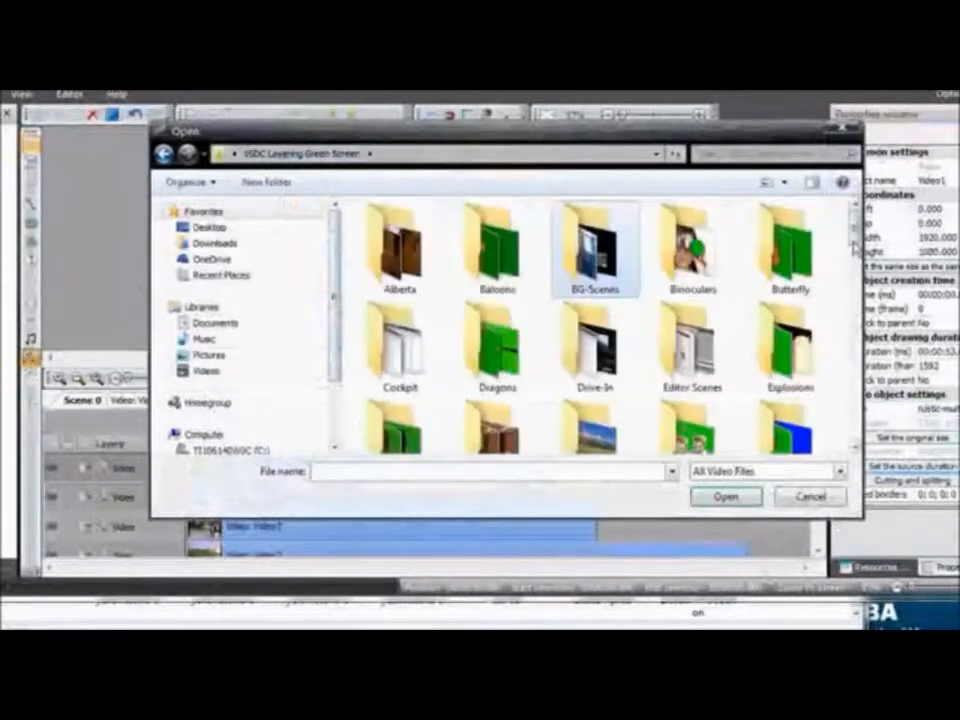
{"action": "left_click_drag", "start_coordinate": [855, 247], "coordinate": [855, 298]}
{"action": "left_click", "coordinate": [497, 305]}
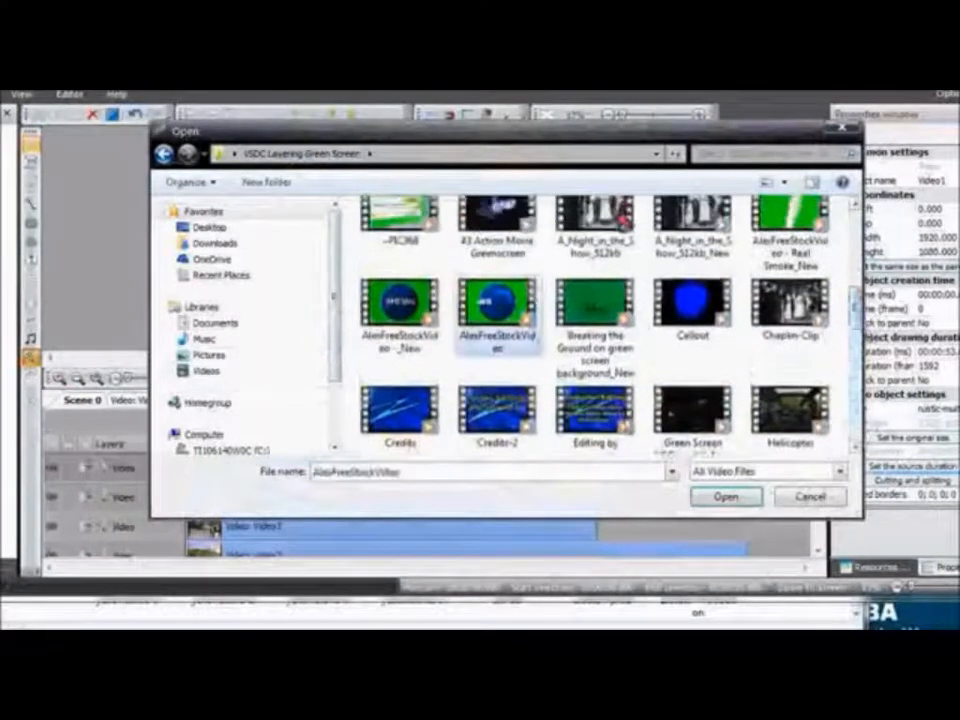
{"action": "left_click", "coordinate": [726, 497]}
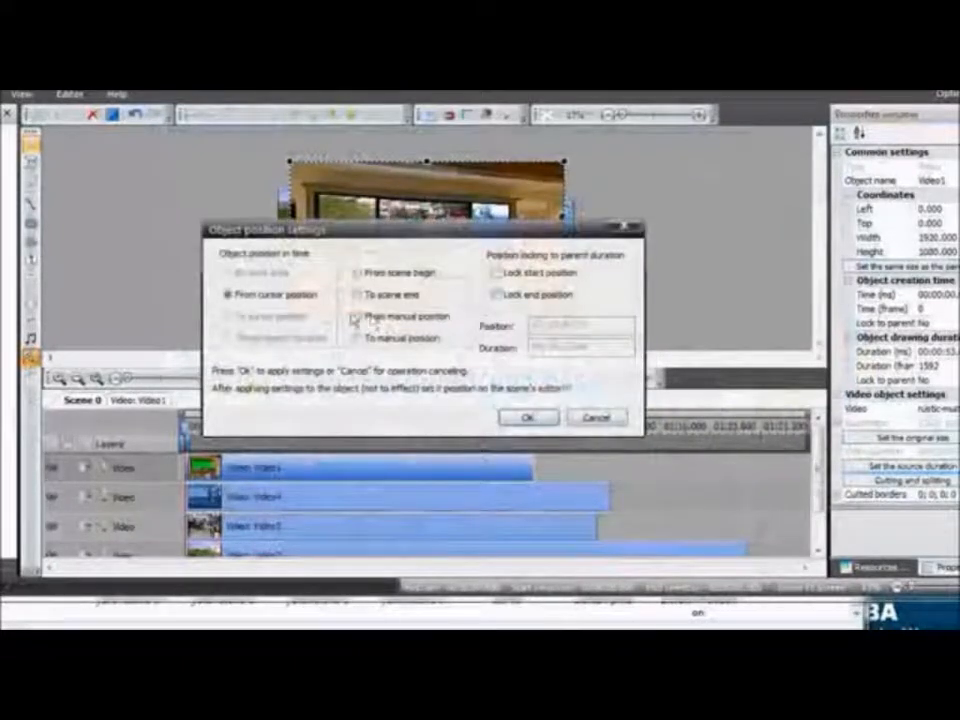
{"action": "left_click", "coordinate": [357, 317]}
{"action": "left_click", "coordinate": [527, 417]}
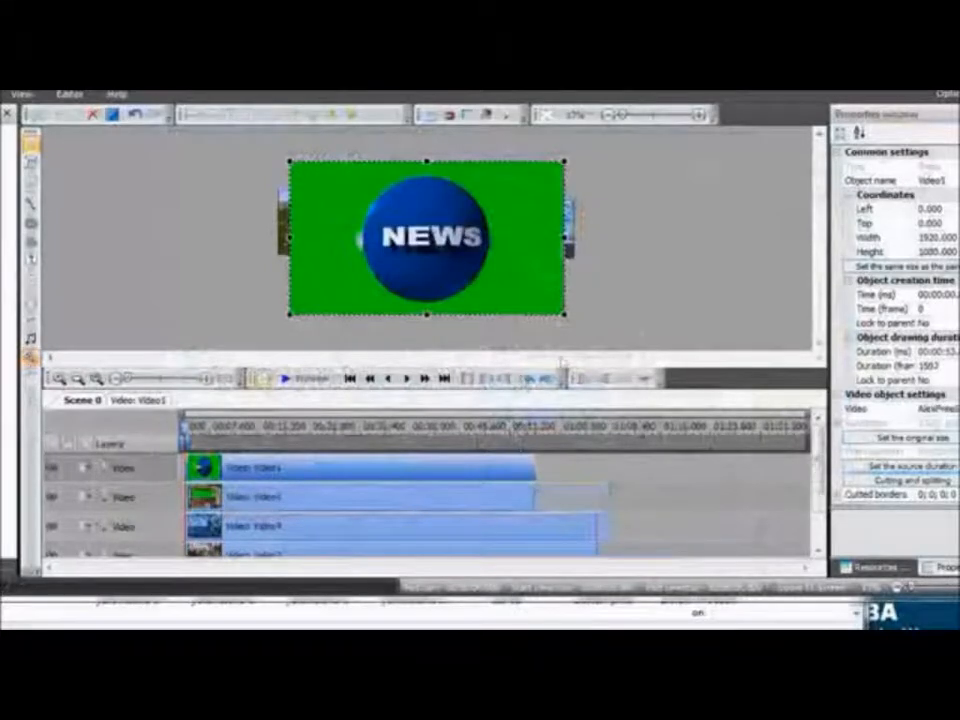
{"action": "left_click_drag", "start_coordinate": [565, 315], "coordinate": [422, 218]}
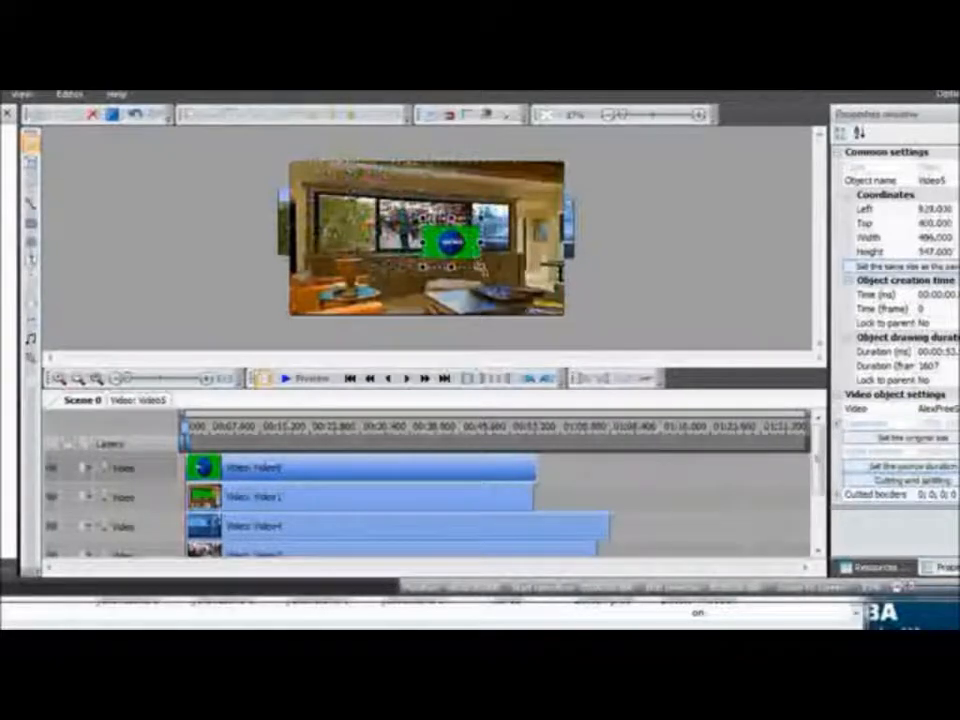
{"action": "left_click_drag", "start_coordinate": [480, 268], "coordinate": [469, 258]}
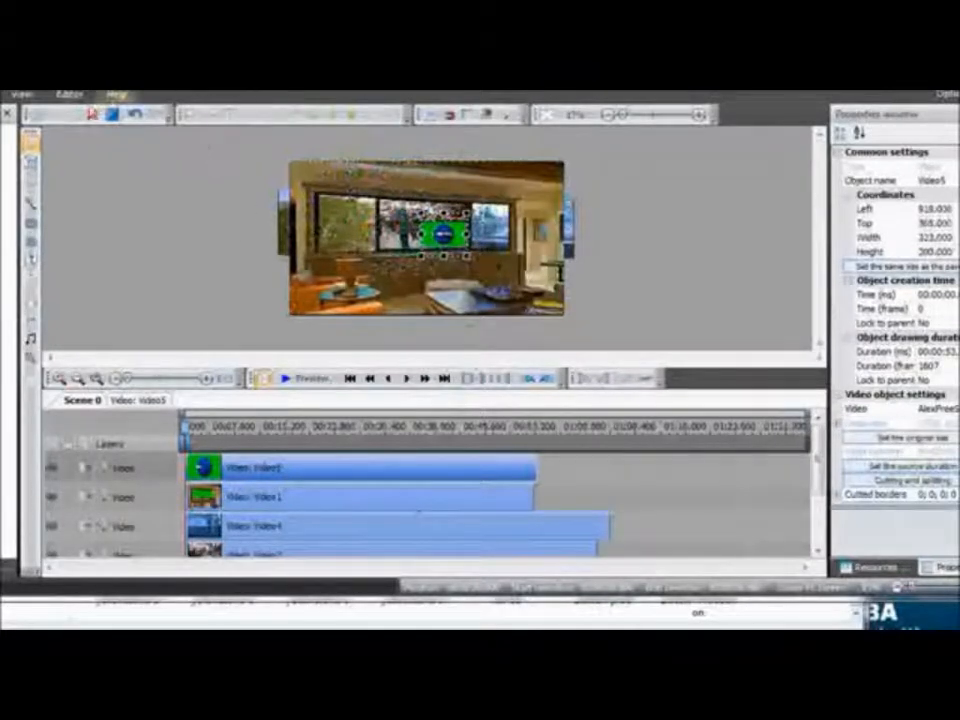
Apply the Background remover transparency effect to the news clip.
{"action": "left_click", "coordinate": [152, 400]}
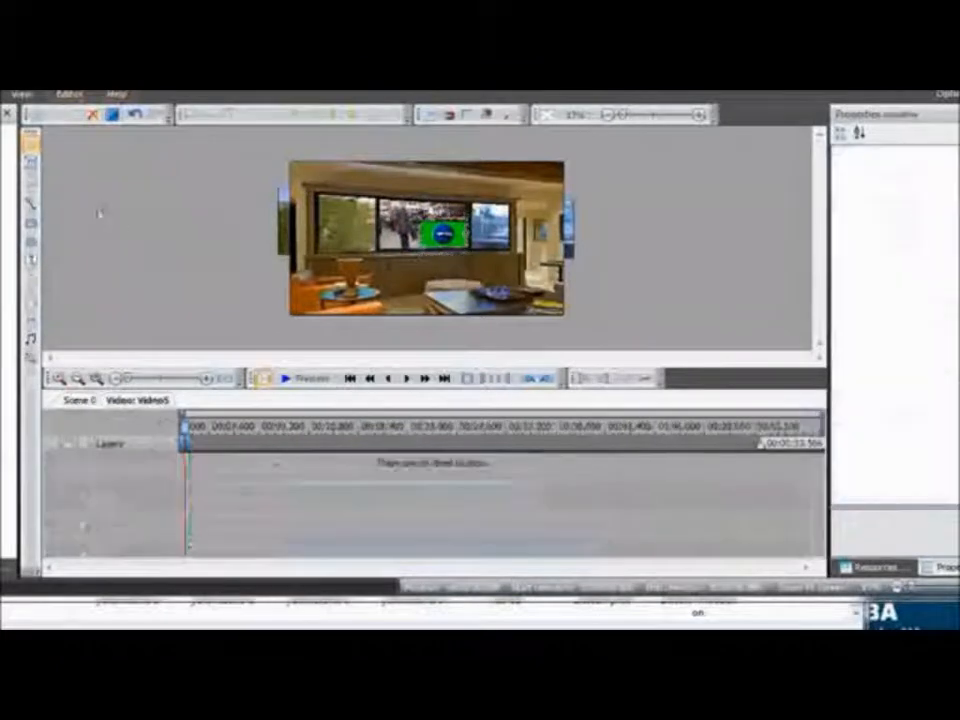
{"action": "left_click", "coordinate": [70, 97]}
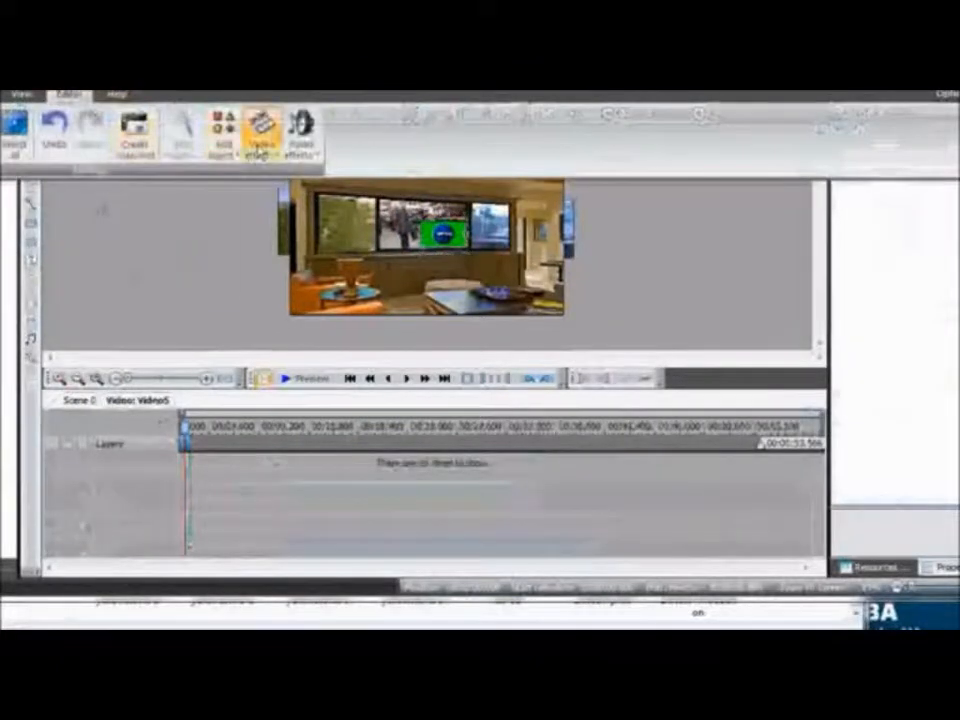
{"action": "left_click", "coordinate": [261, 130]}
{"action": "mouse_move", "coordinate": [325, 256]}
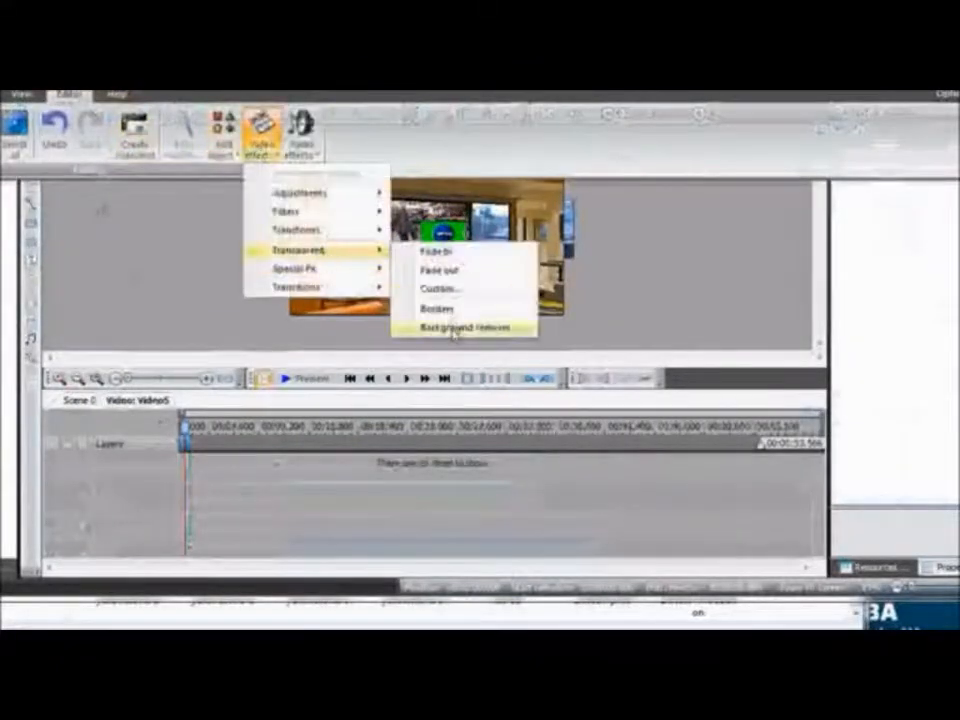
{"action": "left_click", "coordinate": [452, 328]}
{"action": "left_click", "coordinate": [529, 420]}
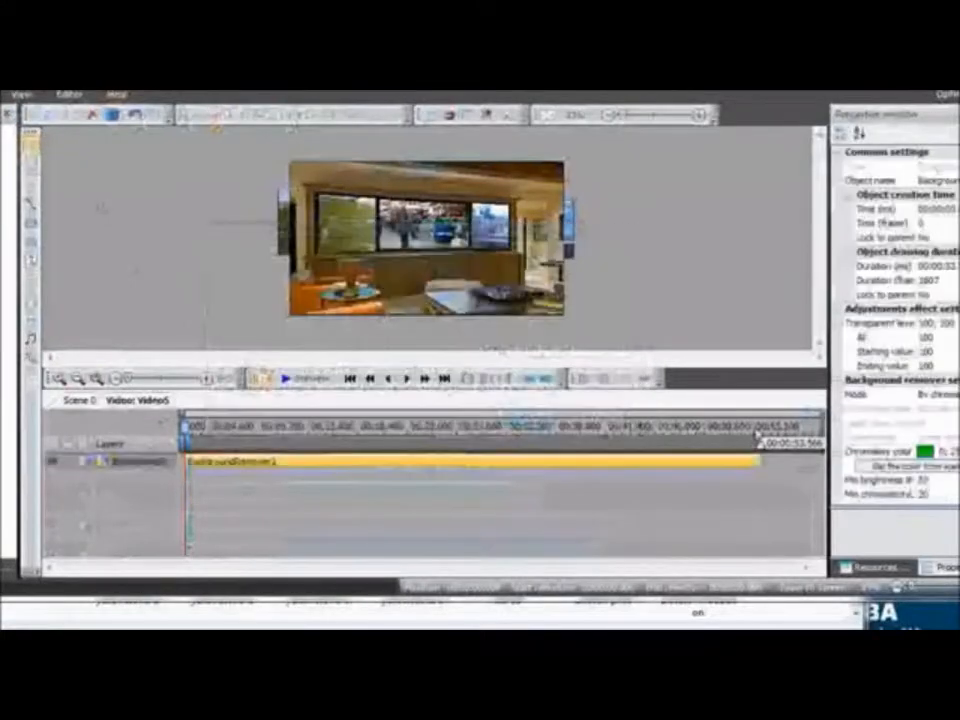
Set the news clip's Min chromaticity V threshold to 0 in the background remover settings.
{"action": "left_click", "coordinate": [932, 454]}
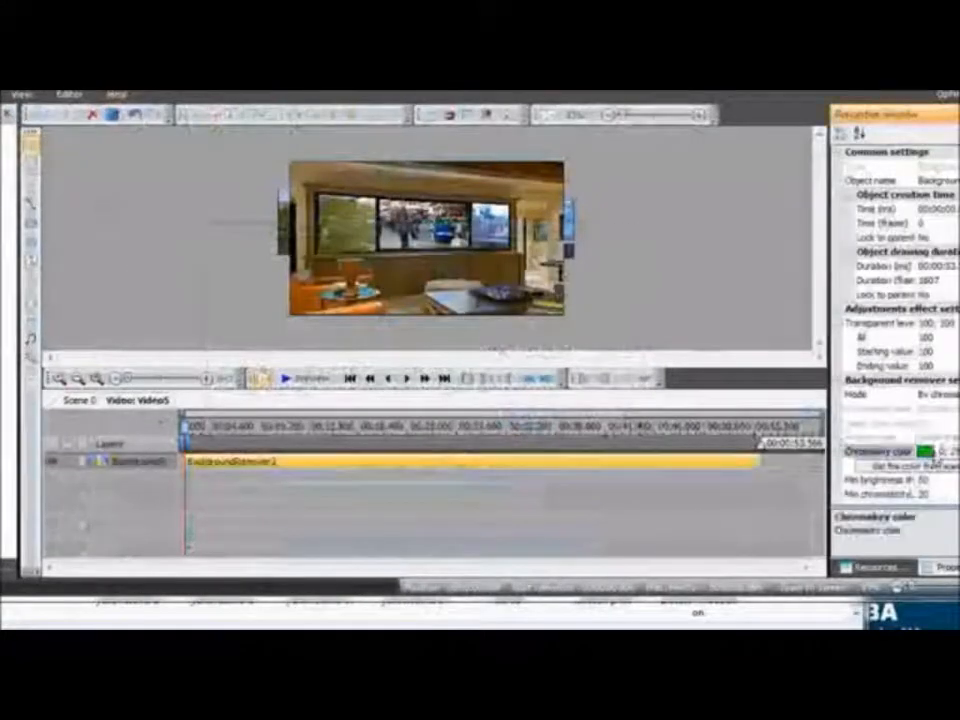
{"action": "scroll", "coordinate": [948, 480], "scroll_direction": "down", "scroll_amount": 3}
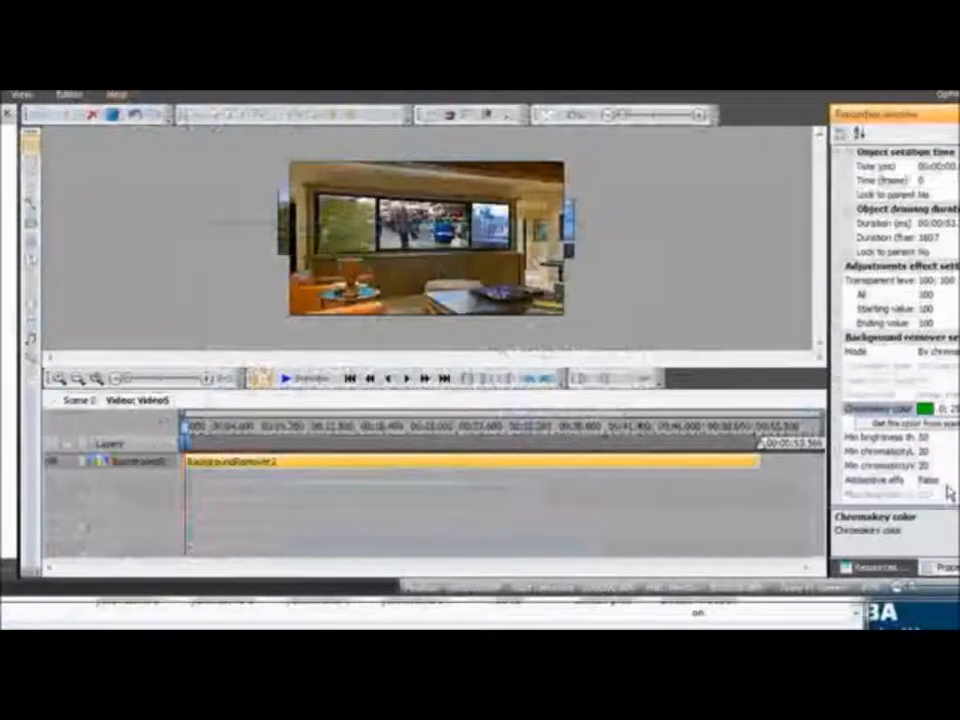
{"action": "left_click", "coordinate": [943, 423]}
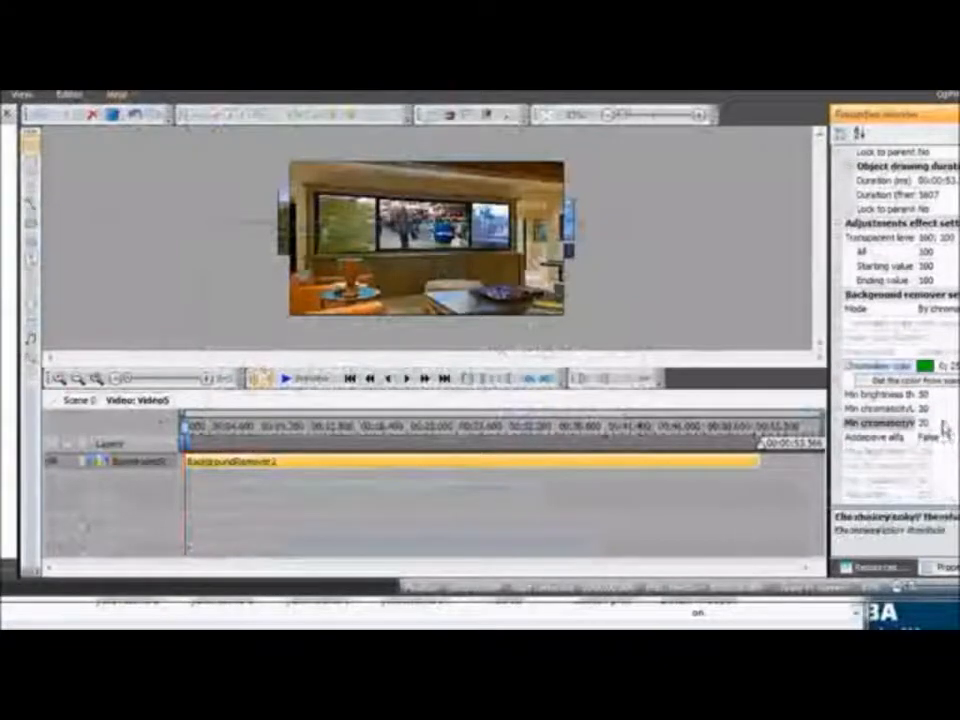
{"action": "key", "text": "BackSpace"}
Sample the green around the news globe as the chroma key colour of the news clip's background remover.
{"action": "left_click", "coordinate": [900, 380]}
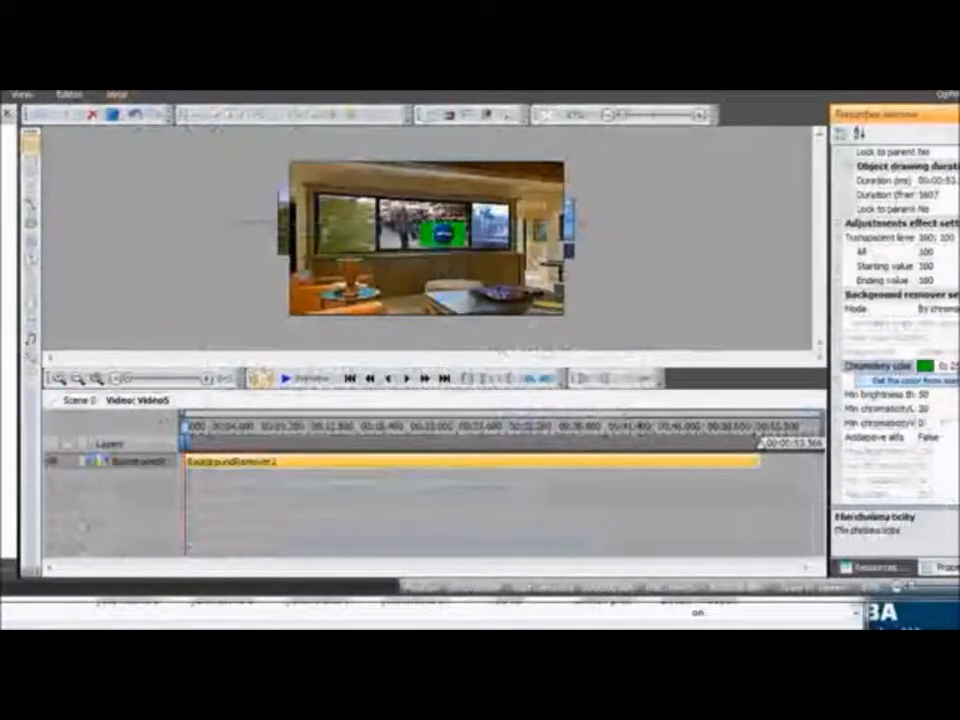
{"action": "left_click", "coordinate": [925, 366]}
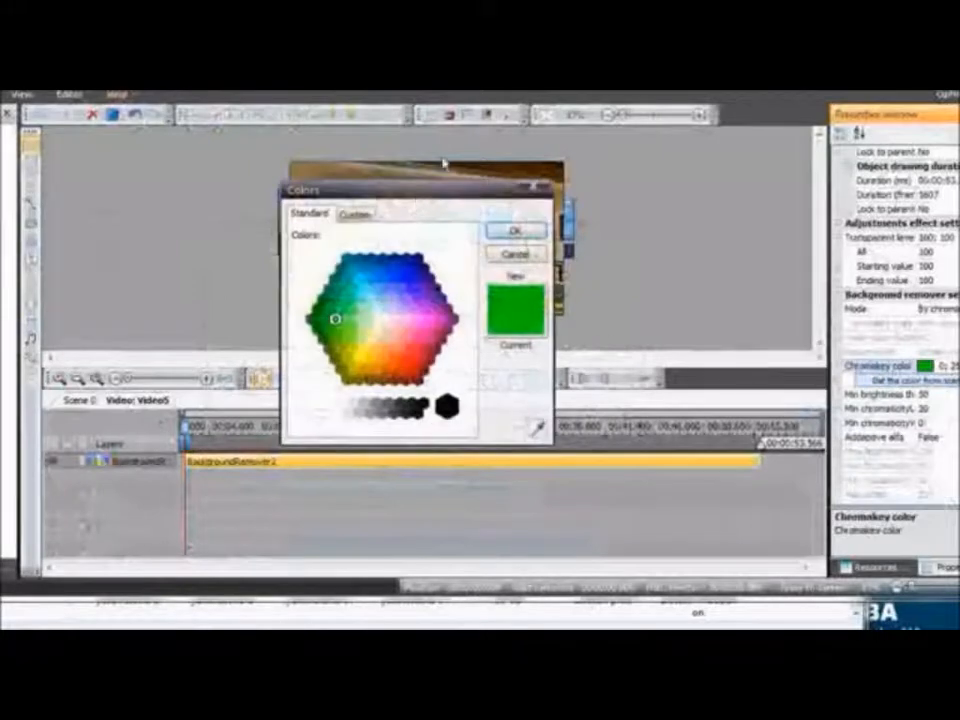
{"action": "left_click_drag", "start_coordinate": [456, 198], "coordinate": [294, 159]}
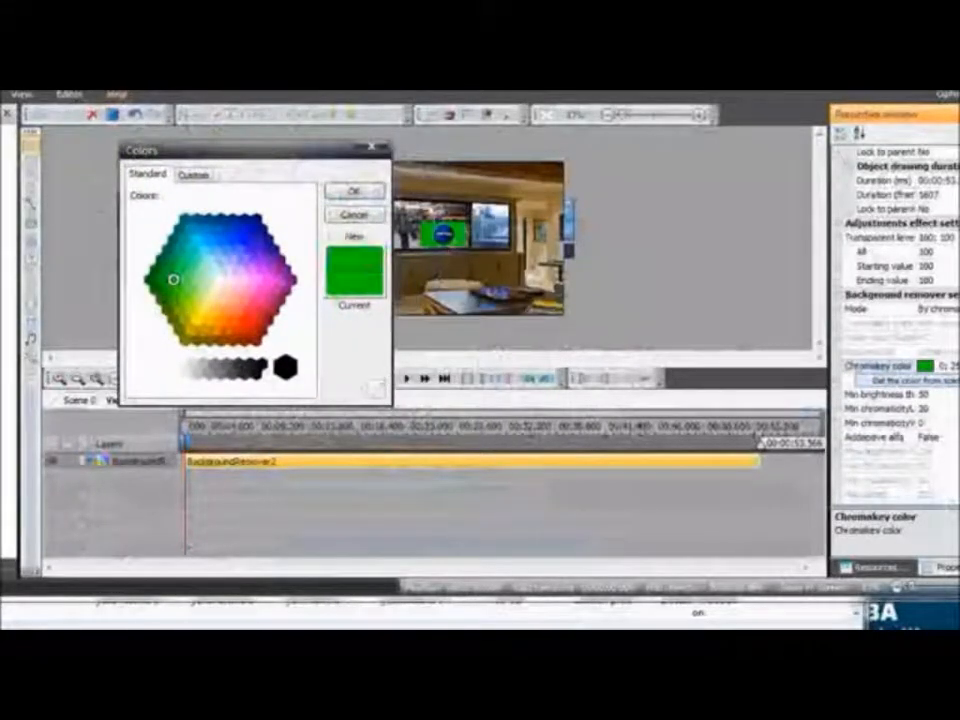
{"action": "left_click", "coordinate": [355, 196]}
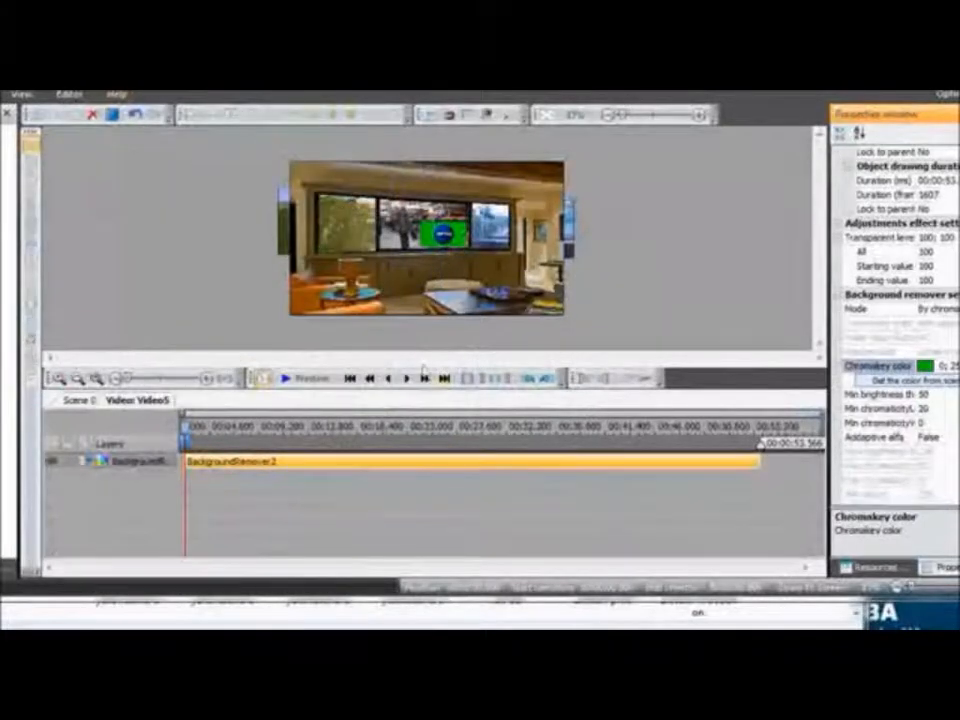
Raise the news clip's Min brightness, Min chromaticity U and Min chromaticity V thresholds to key out its green, and preview the composite.
{"action": "left_click", "coordinate": [930, 396]}
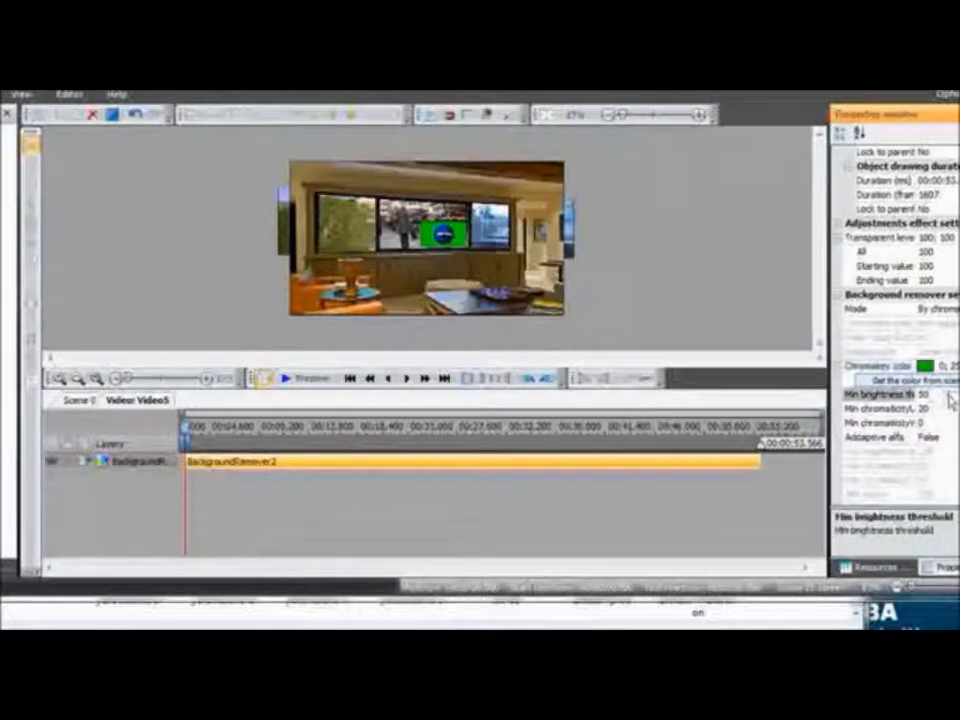
{"action": "left_click", "coordinate": [945, 410]}
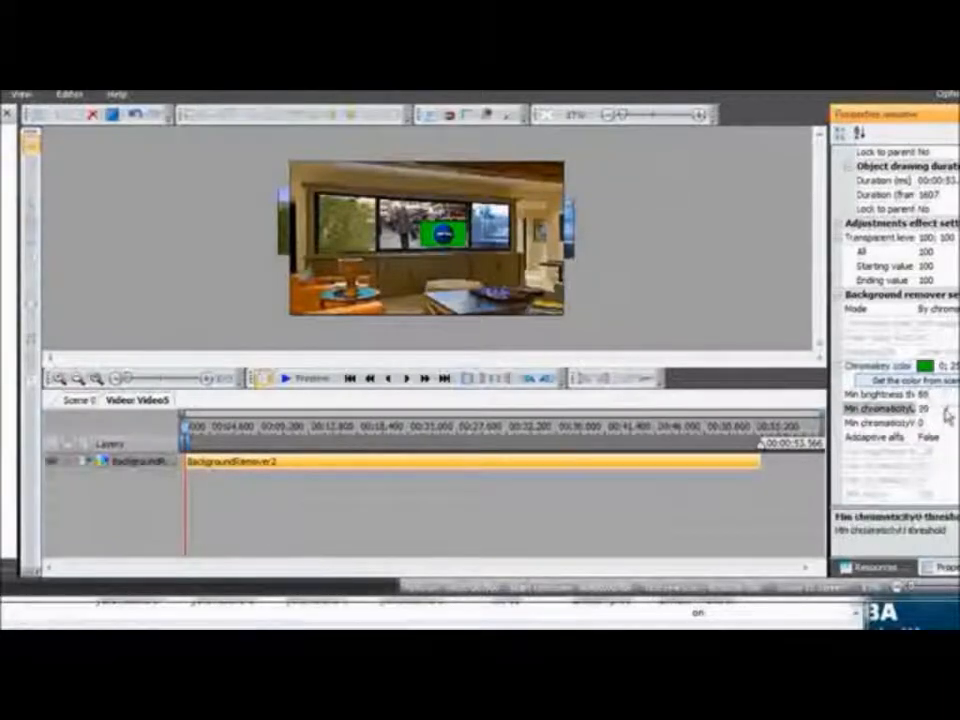
{"action": "left_click", "coordinate": [940, 424]}
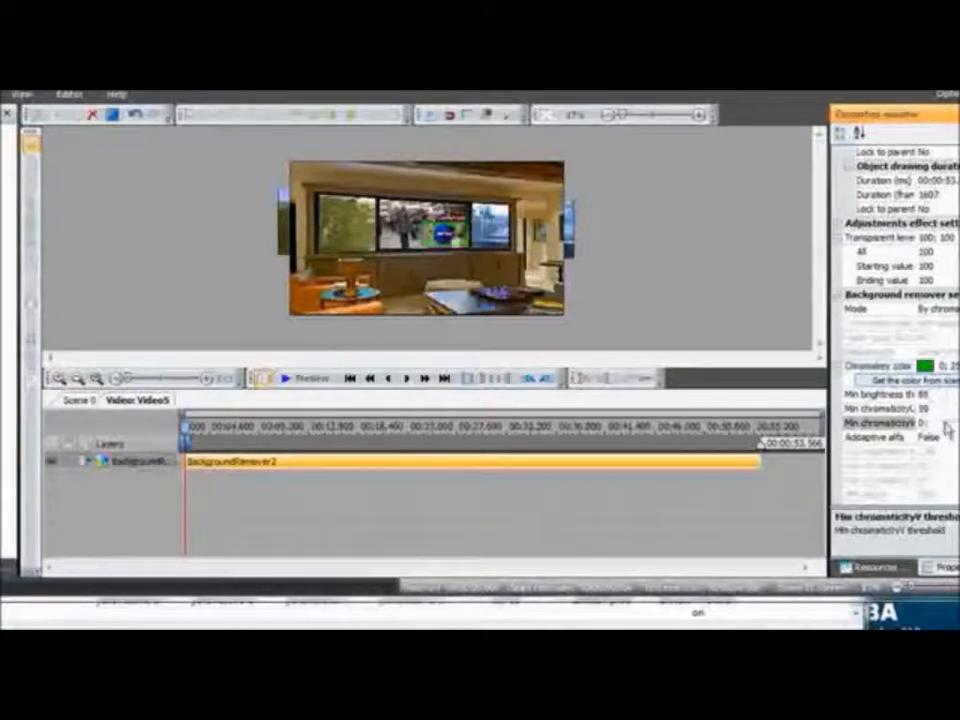
{"action": "left_click", "coordinate": [945, 425]}
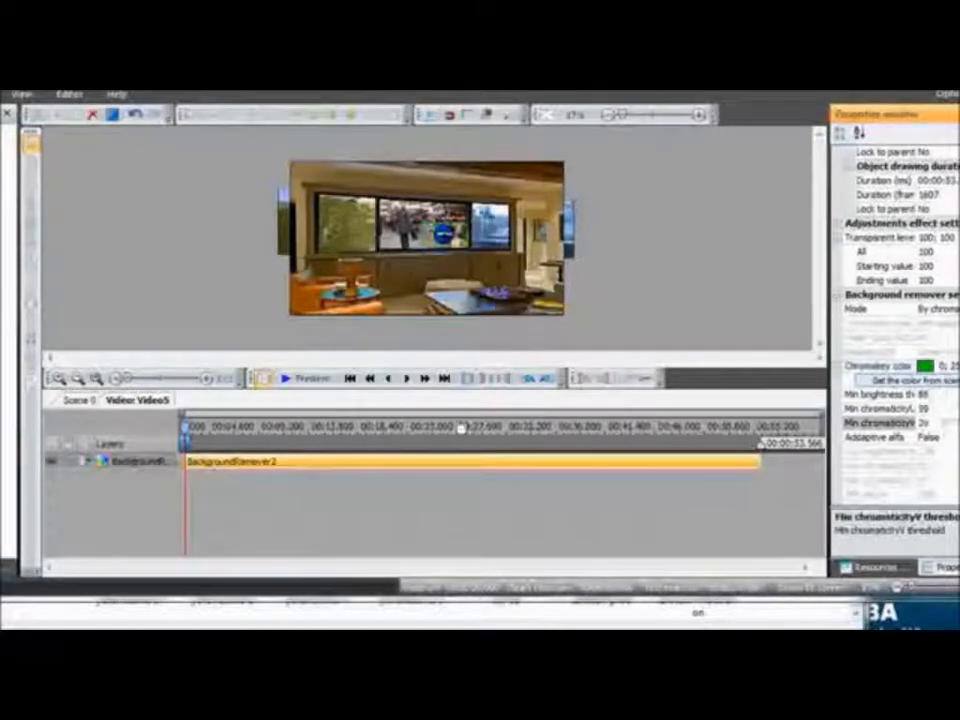
{"action": "left_click", "coordinate": [311, 381]}
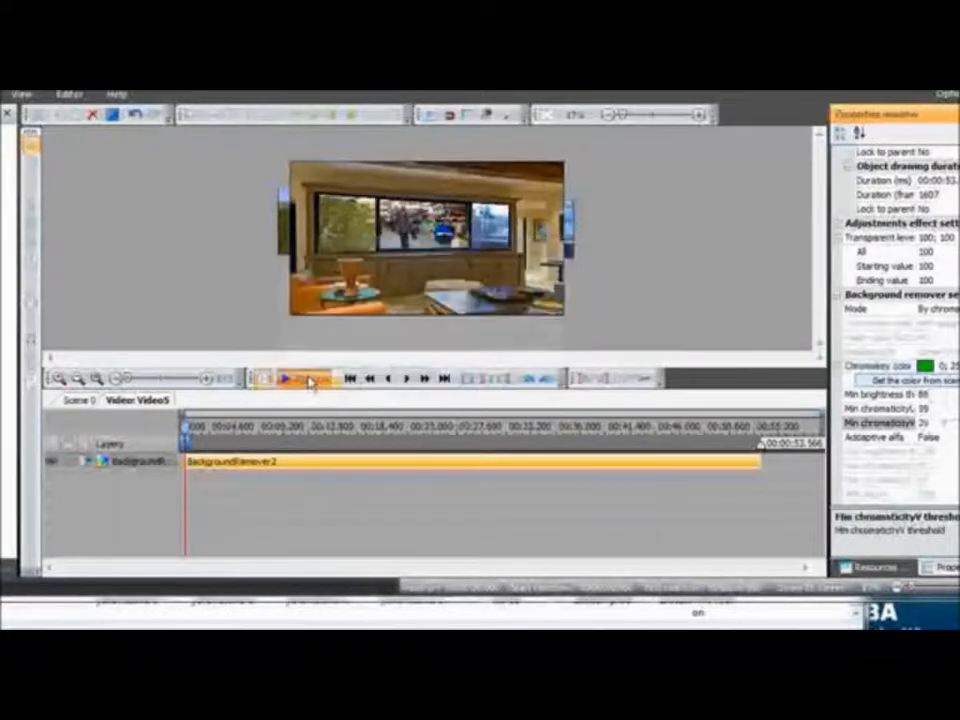
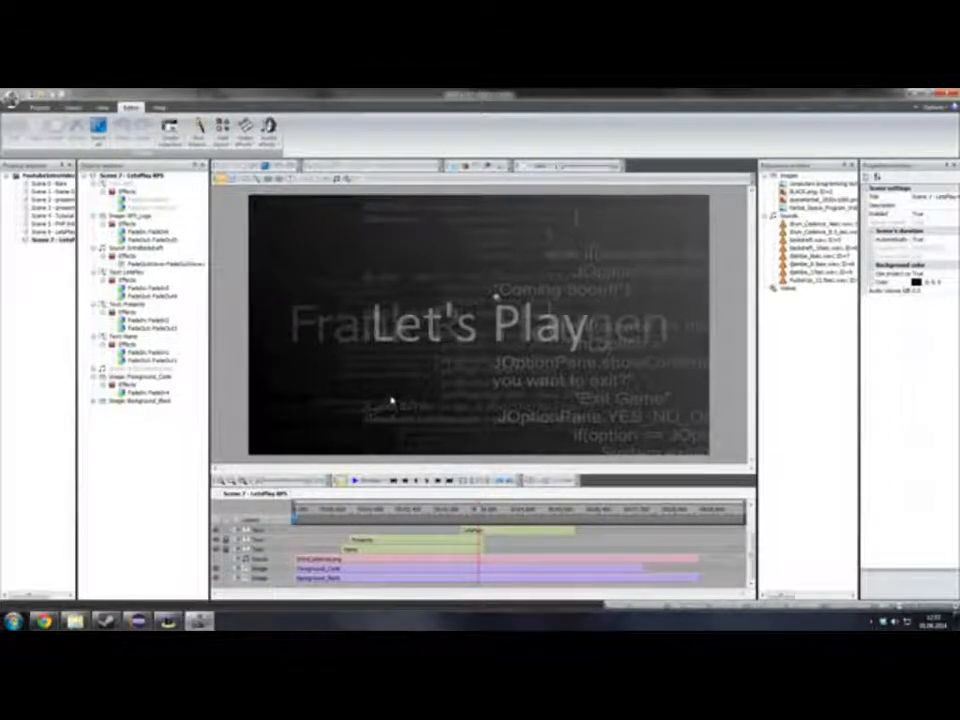
{"action": "left_click", "coordinate": [152, 483]}
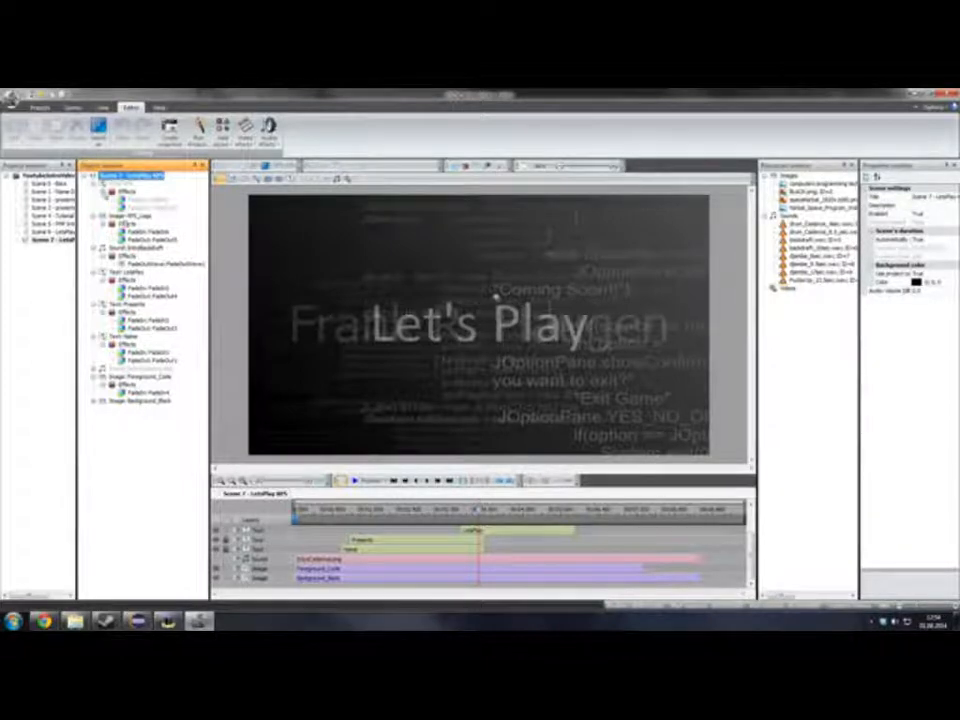
Examine the objects and fade effects of the Let's Play scene by collapsing and expanding its top text object and scene tree.
{"action": "left_click", "coordinate": [94, 184]}
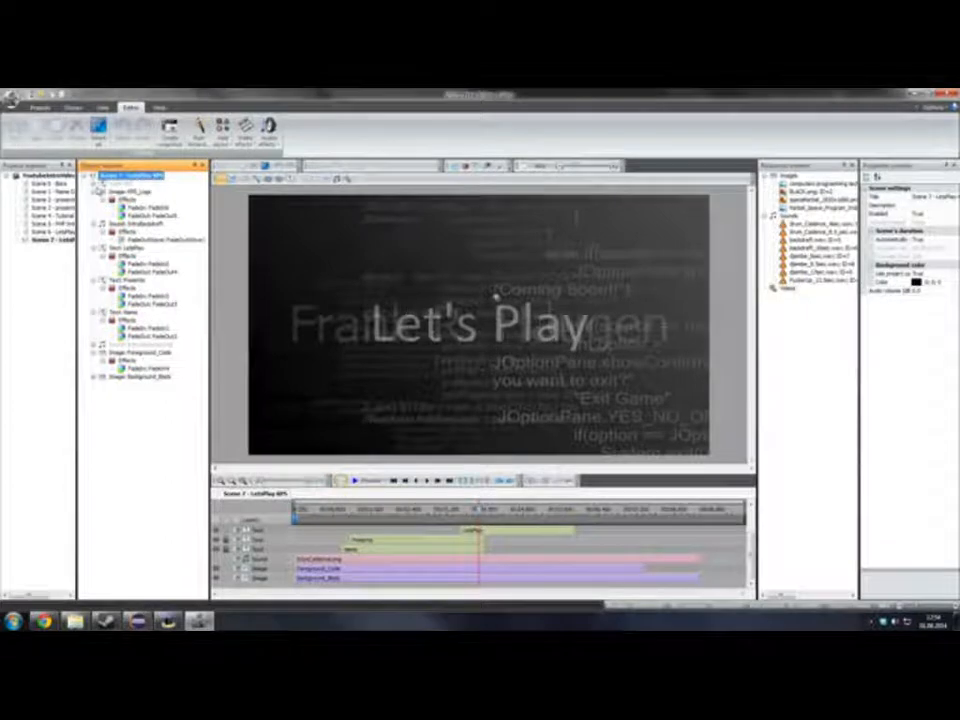
{"action": "left_click", "coordinate": [94, 184]}
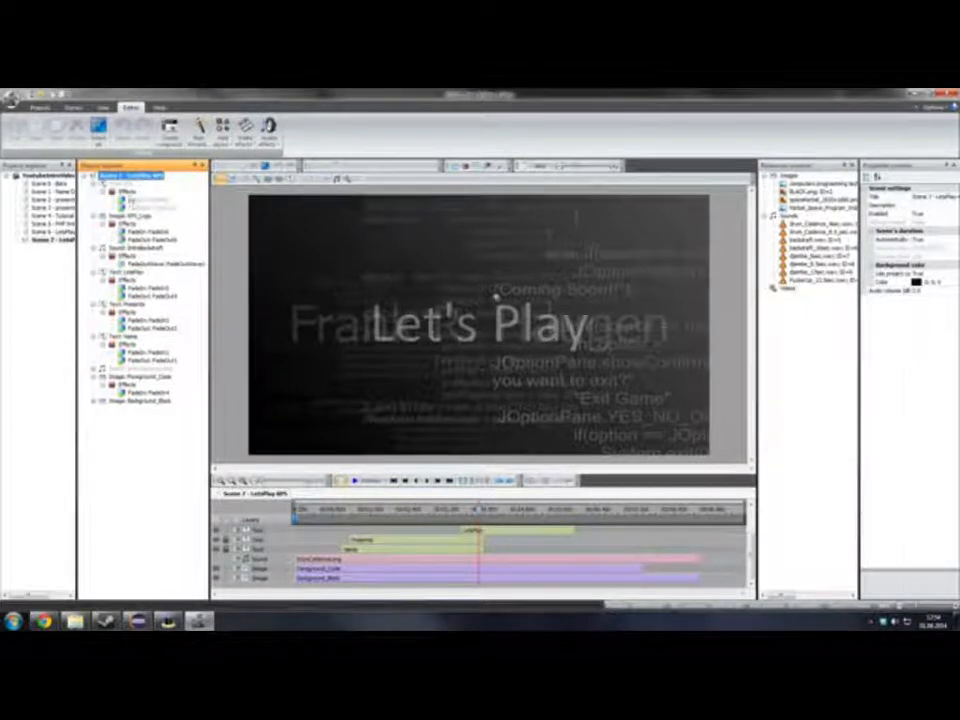
{"action": "left_click", "coordinate": [94, 184]}
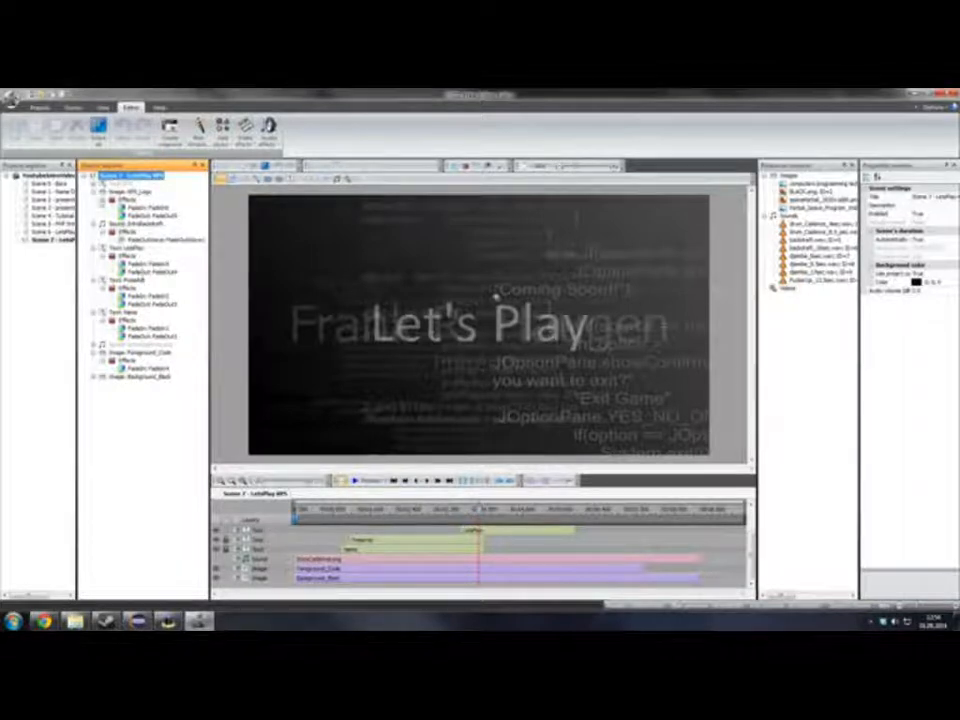
{"action": "left_click", "coordinate": [87, 175]}
{"action": "right_click", "coordinate": [97, 176]}
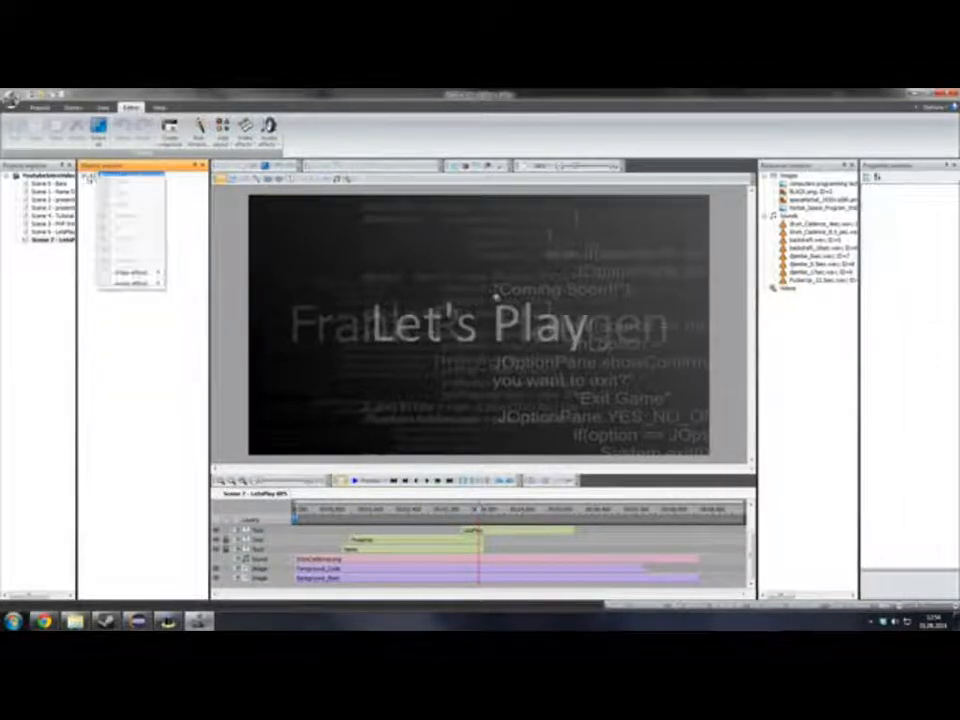
{"action": "left_click", "coordinate": [88, 176]}
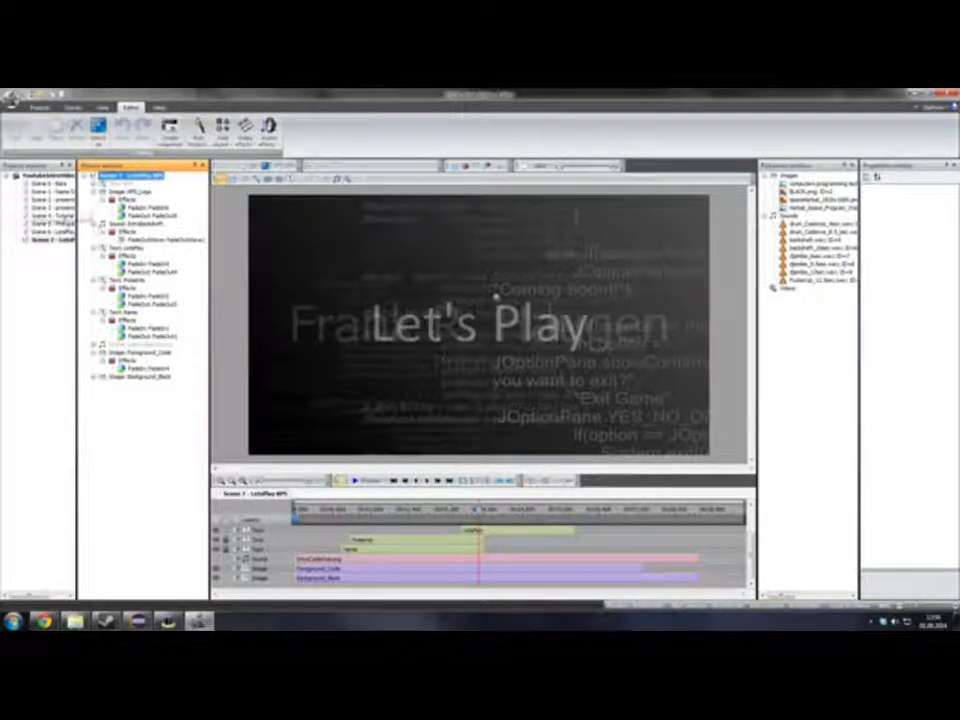
Open the PHP Intro scene of the YouTube intro project to view its objects and timeline.
{"action": "left_click", "coordinate": [47, 217]}
{"action": "left_click", "coordinate": [47, 224]}
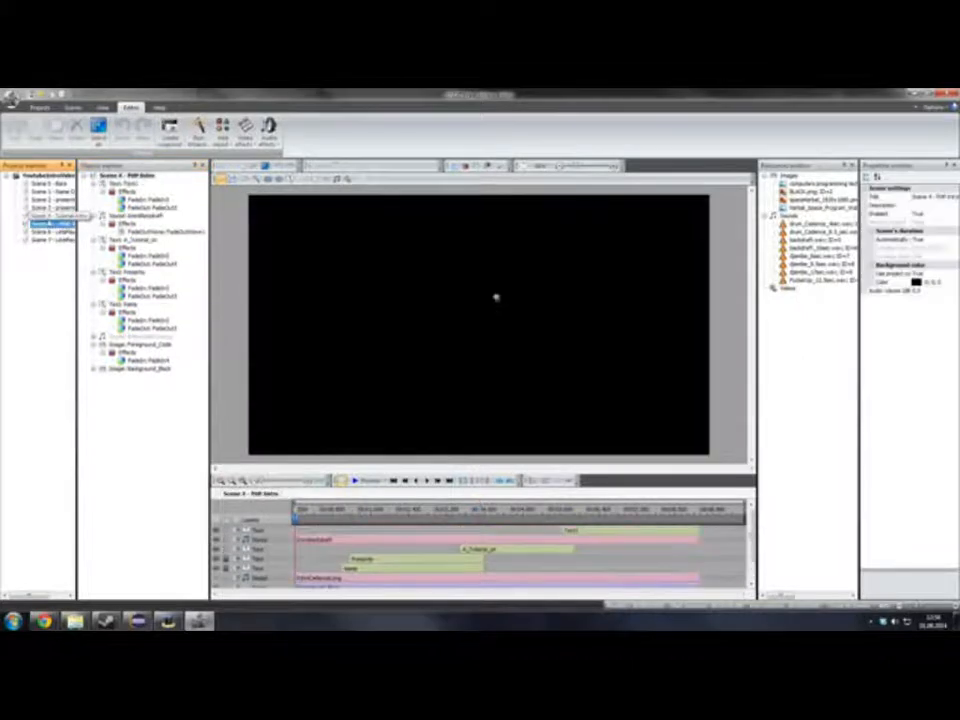
Look through the project's existing scenes, from the Base scene to Scene 7 - LetsPlay KPS, and compare their objects and layers.
{"action": "left_click", "coordinate": [48, 201]}
{"action": "left_click", "coordinate": [40, 207]}
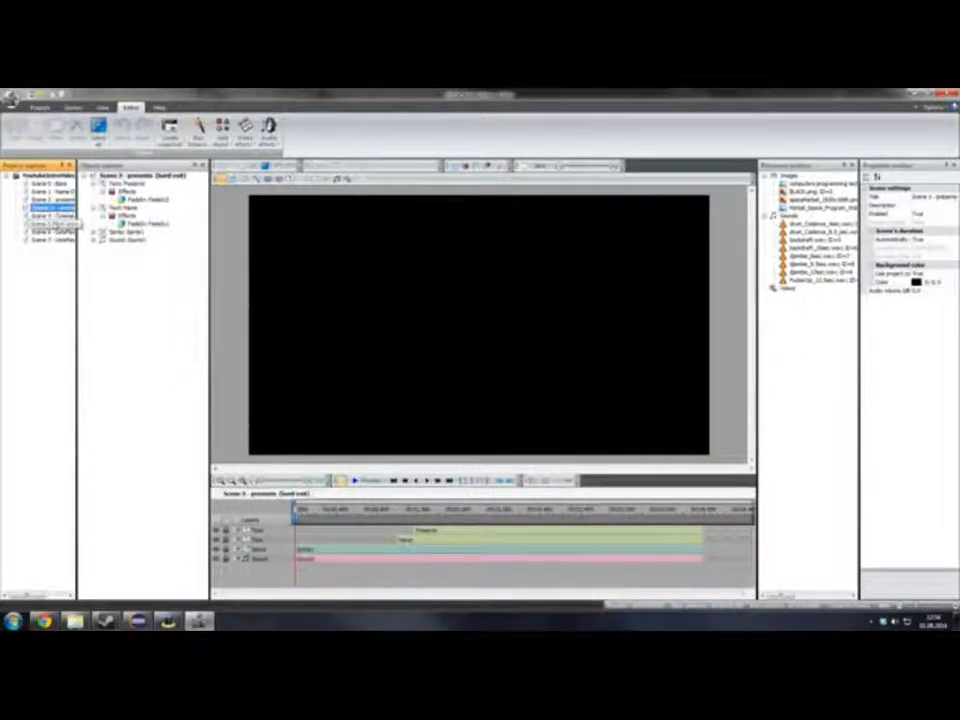
{"action": "left_click", "coordinate": [40, 200]}
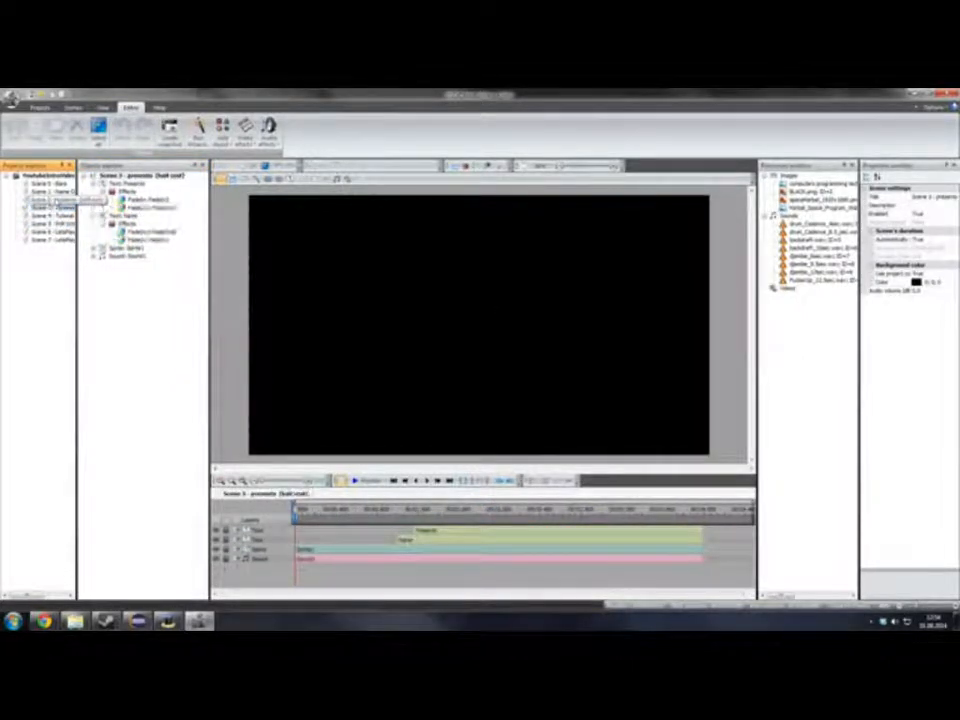
{"action": "left_click", "coordinate": [54, 183]}
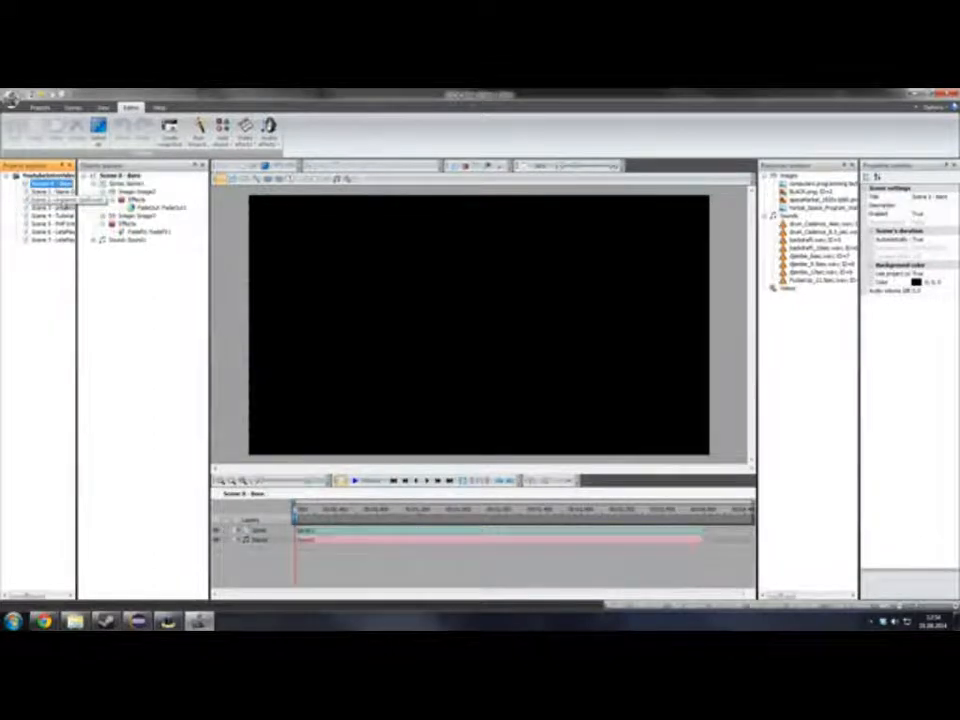
{"action": "left_click", "coordinate": [58, 176]}
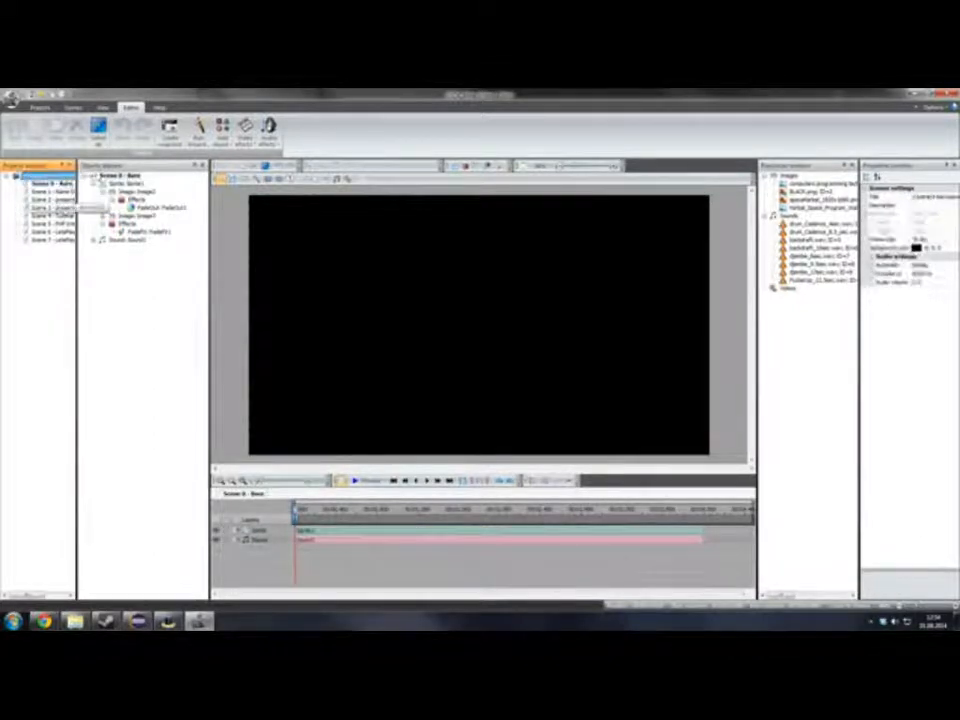
{"action": "left_click", "coordinate": [48, 215]}
{"action": "left_click", "coordinate": [50, 224]}
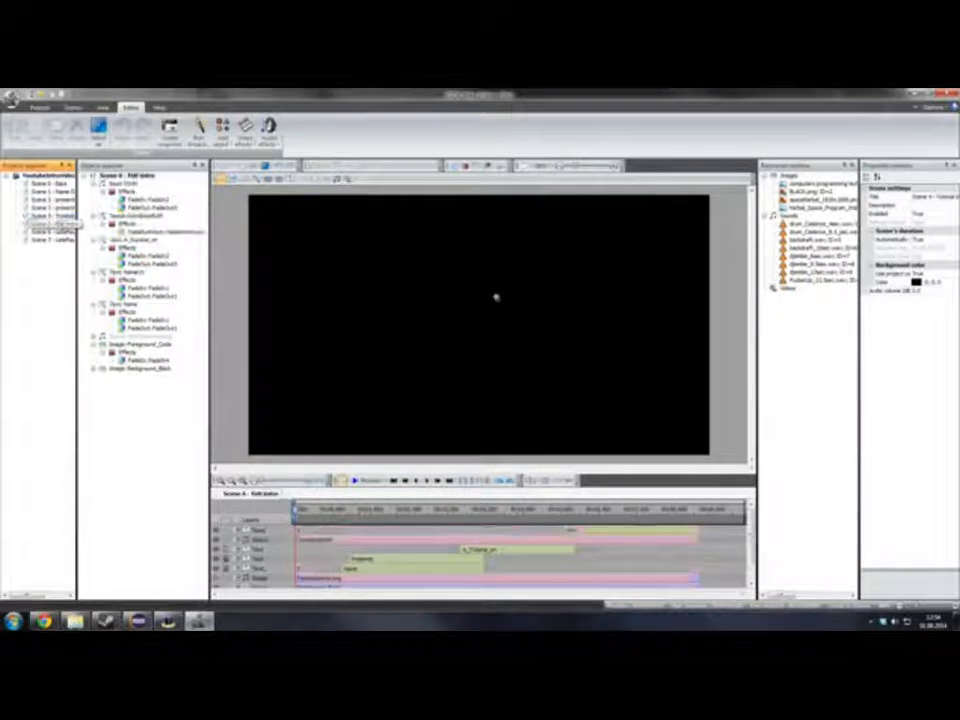
{"action": "left_click", "coordinate": [50, 231]}
{"action": "left_click", "coordinate": [52, 240]}
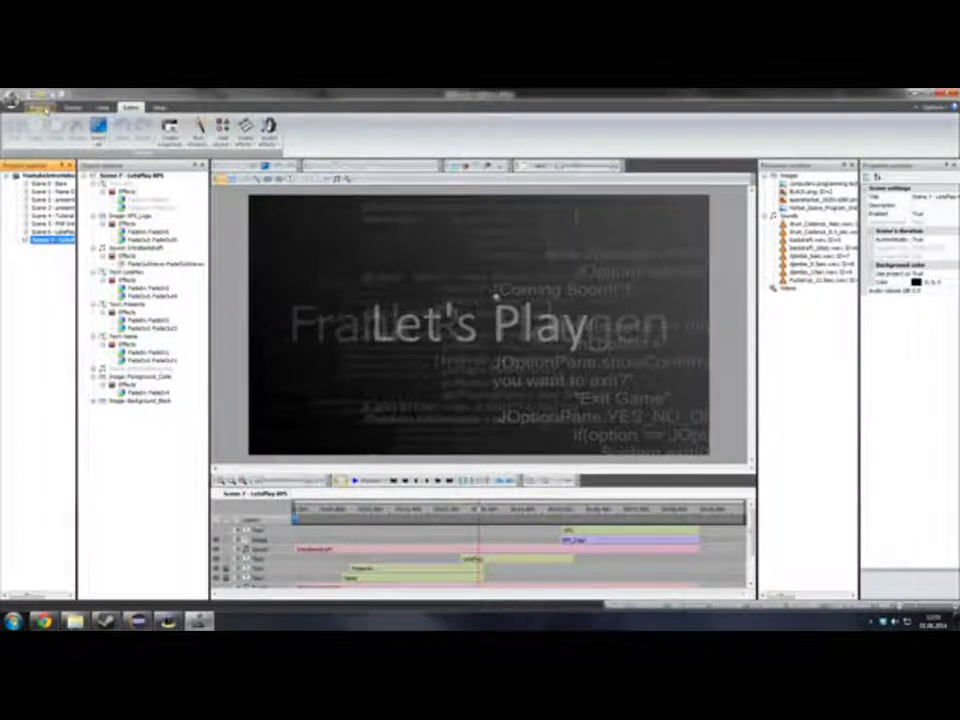
Review the available project, scene, view, editor and help commands, and check for product updates.
{"action": "left_click", "coordinate": [40, 107]}
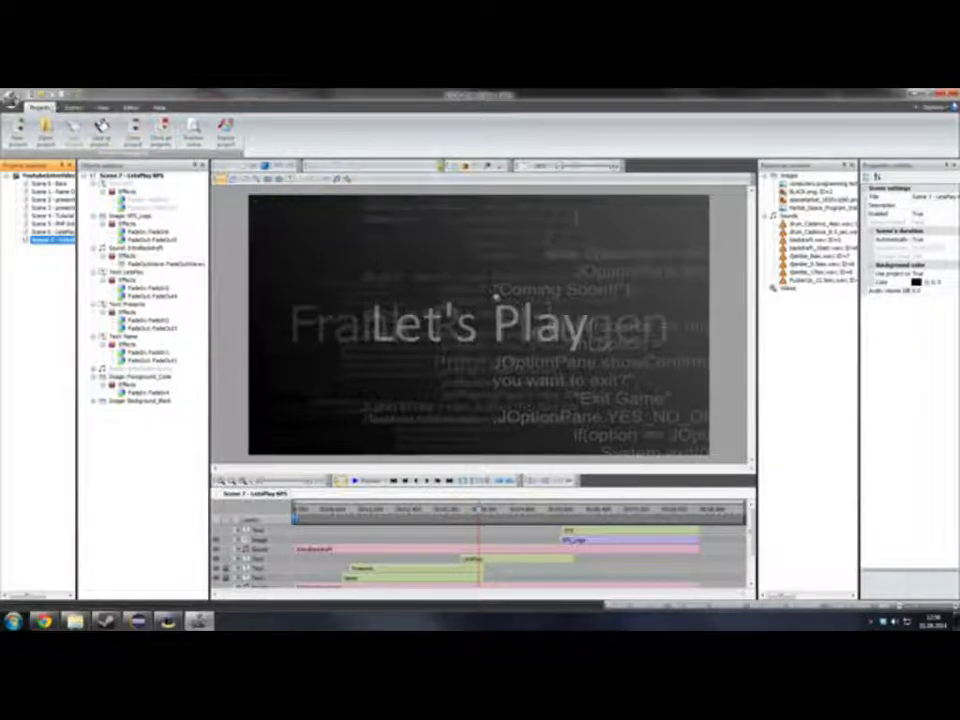
{"action": "left_click", "coordinate": [73, 107]}
{"action": "left_click", "coordinate": [102, 107]}
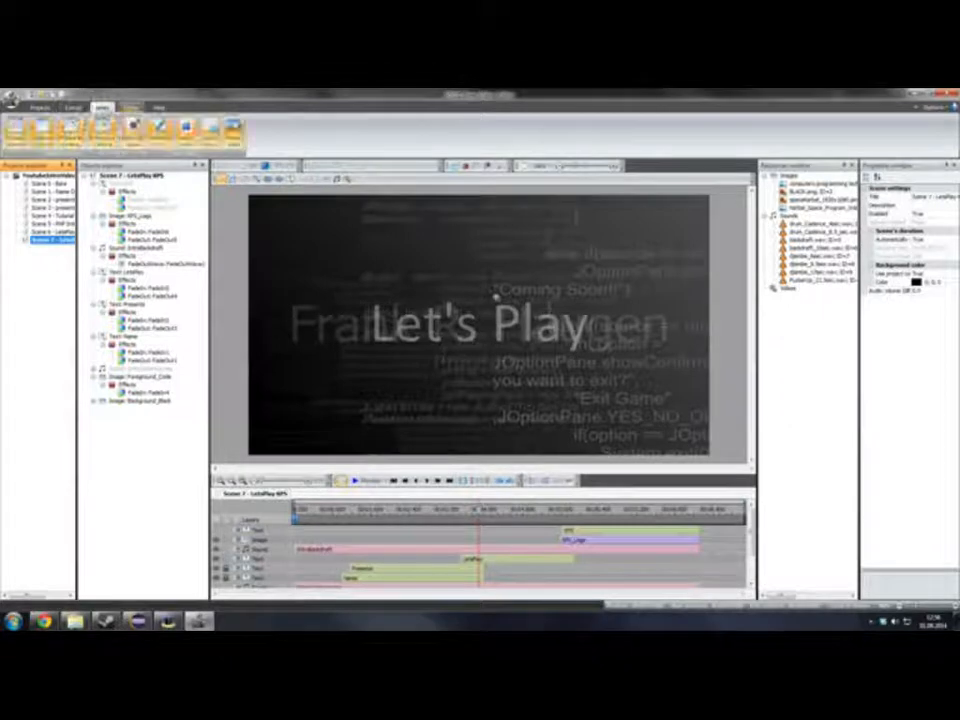
{"action": "left_click", "coordinate": [131, 107]}
{"action": "left_click", "coordinate": [103, 107]}
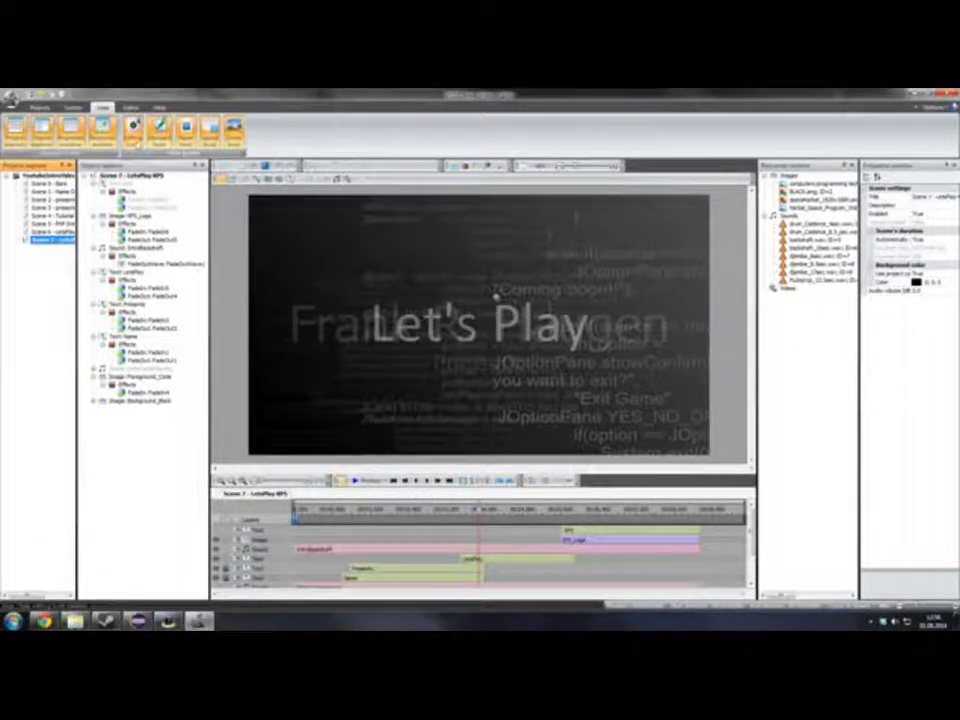
{"action": "left_click", "coordinate": [131, 107]}
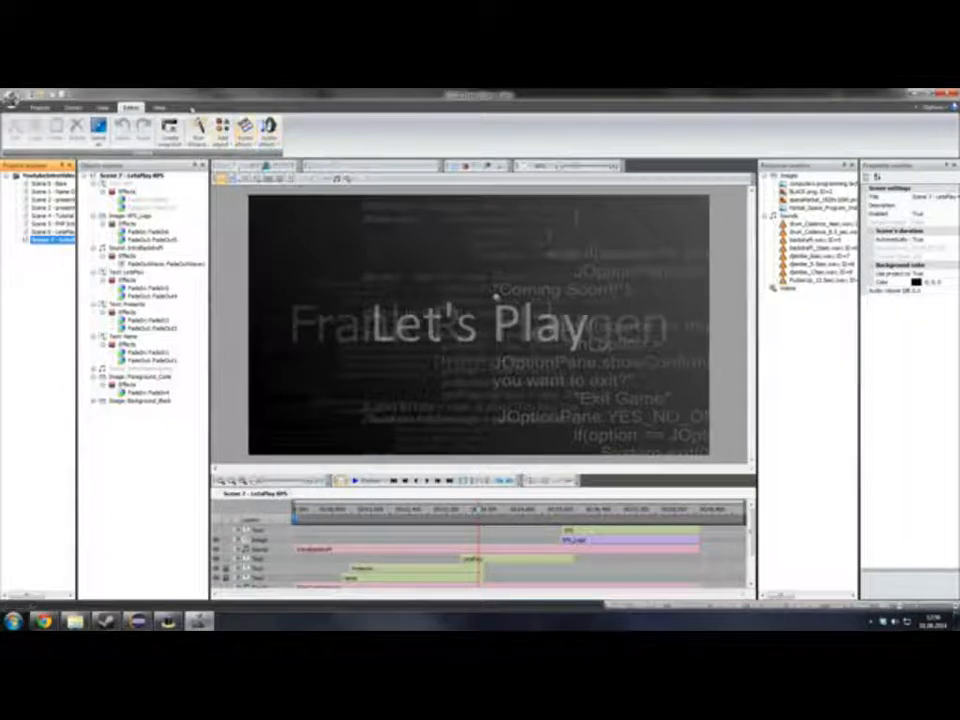
{"action": "left_click", "coordinate": [160, 107]}
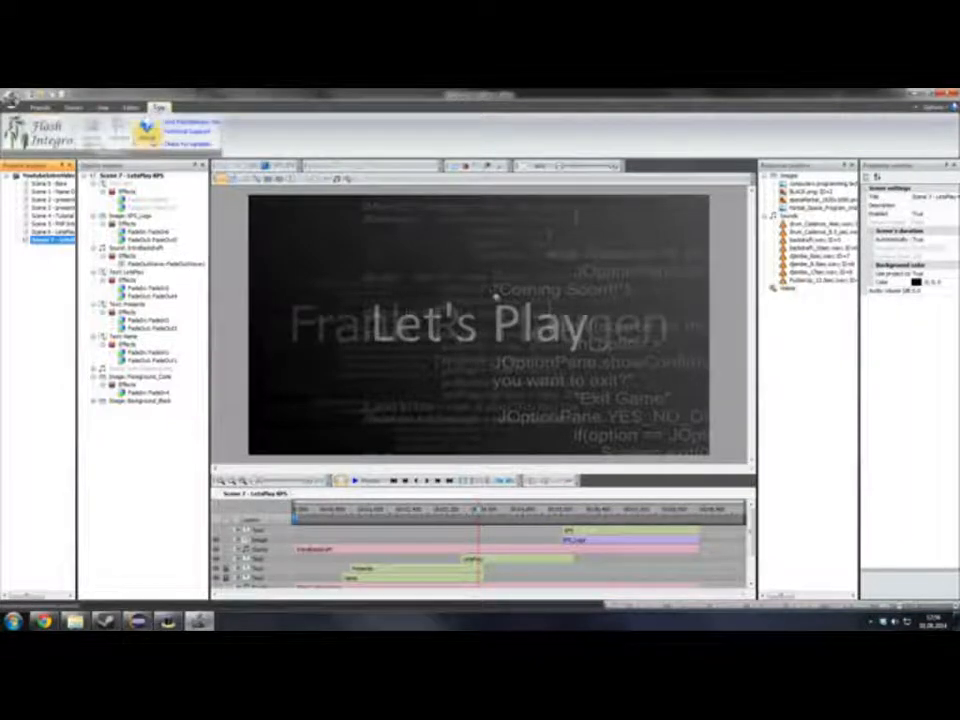
{"action": "left_click", "coordinate": [200, 143]}
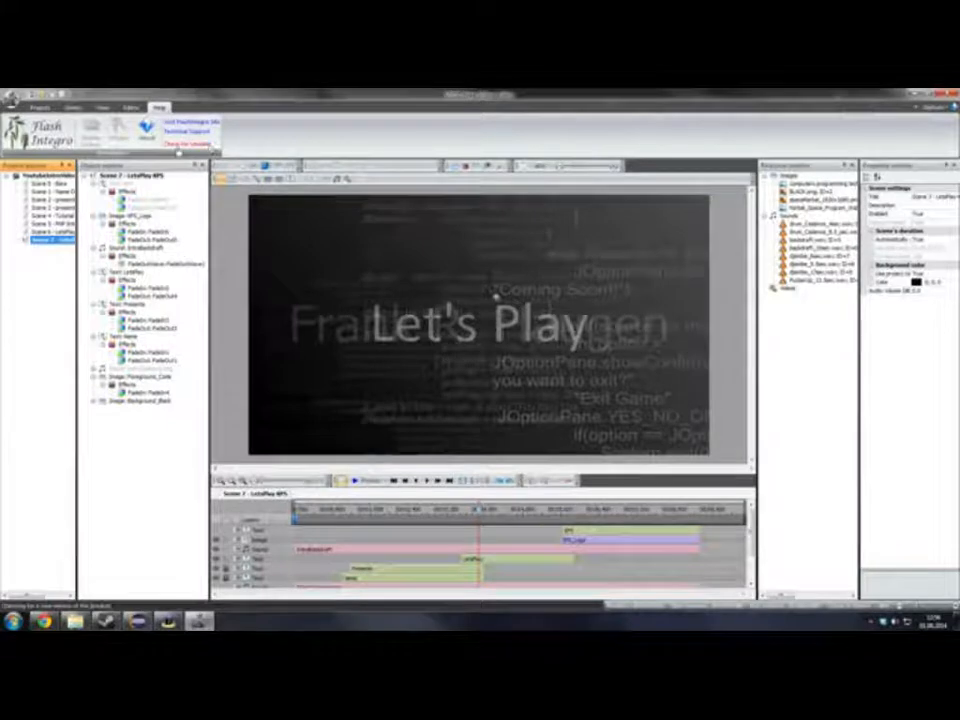
{"action": "left_click", "coordinate": [40, 107]}
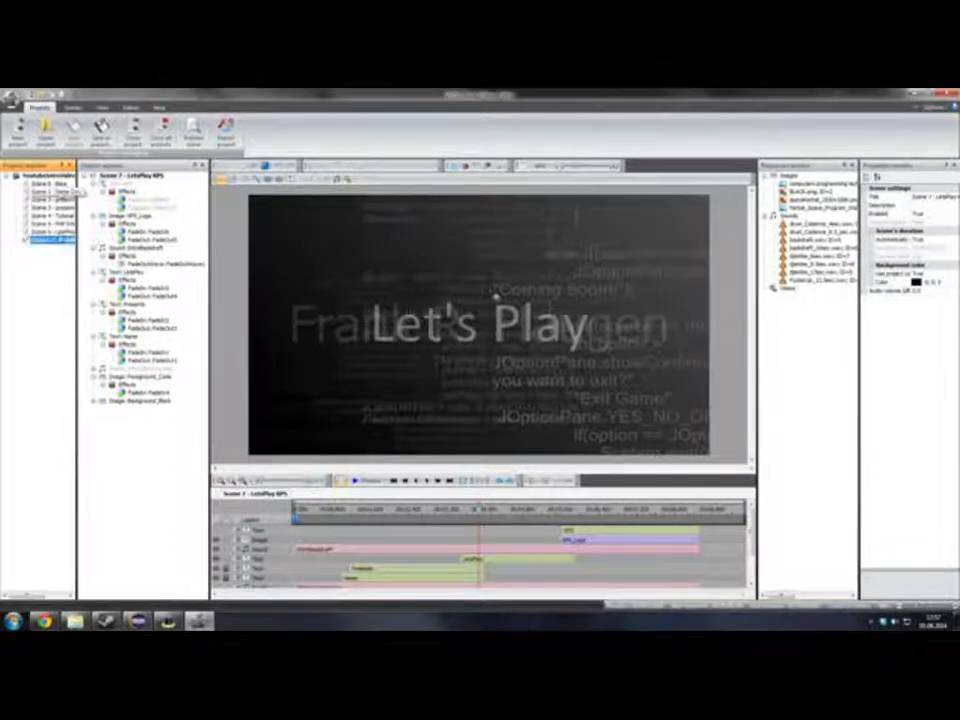
{"action": "right_click", "coordinate": [60, 177]}
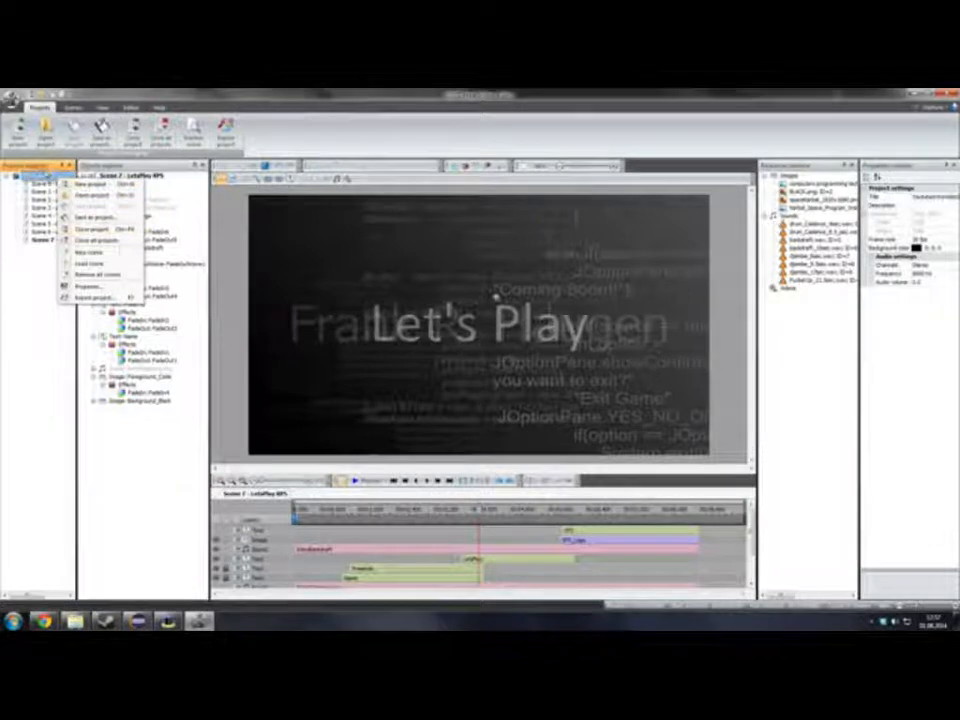
{"action": "left_click", "coordinate": [37, 271]}
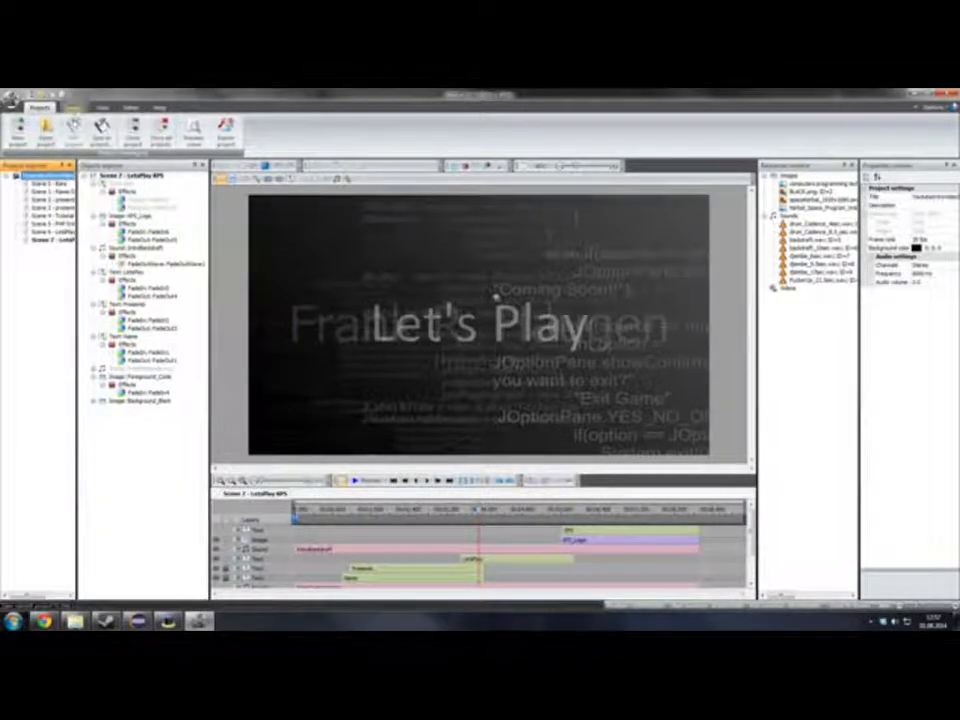
Add a new scene to the project and open it for editing.
{"action": "left_click", "coordinate": [73, 107]}
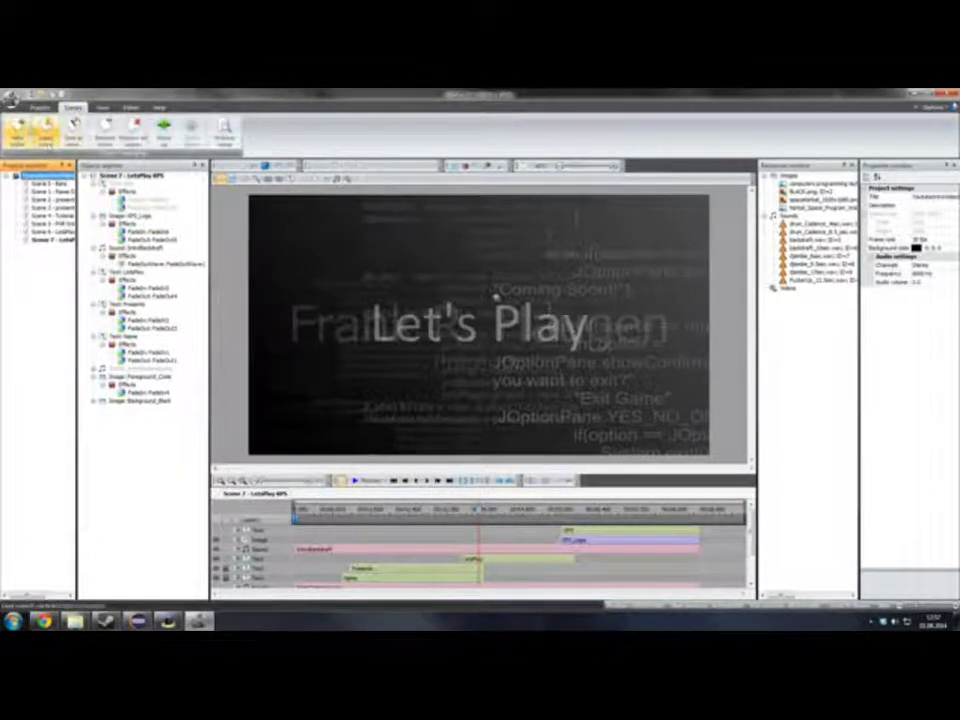
{"action": "left_click", "coordinate": [19, 131]}
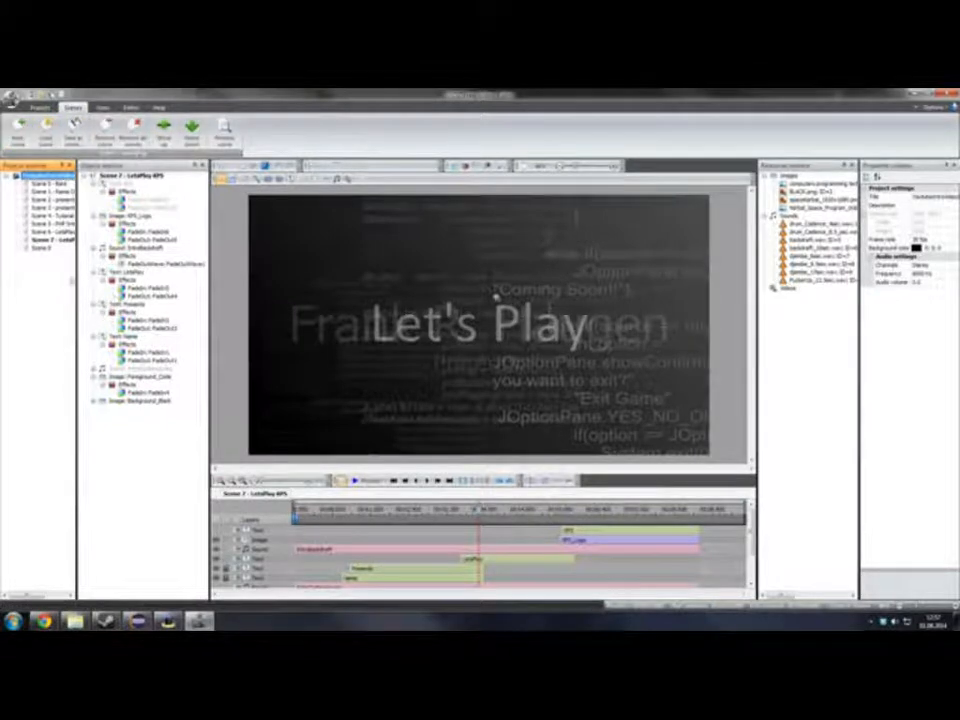
{"action": "left_click", "coordinate": [42, 248]}
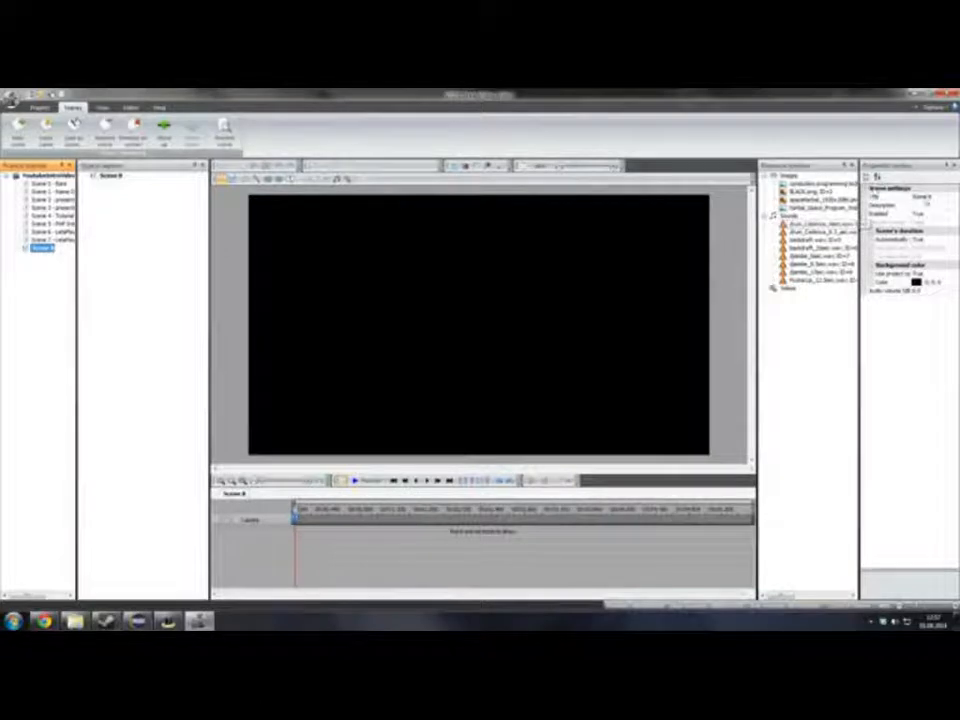
Set the new scene's title to "Scene 8 - YoutubeDemonstration".
{"action": "left_click", "coordinate": [942, 196]}
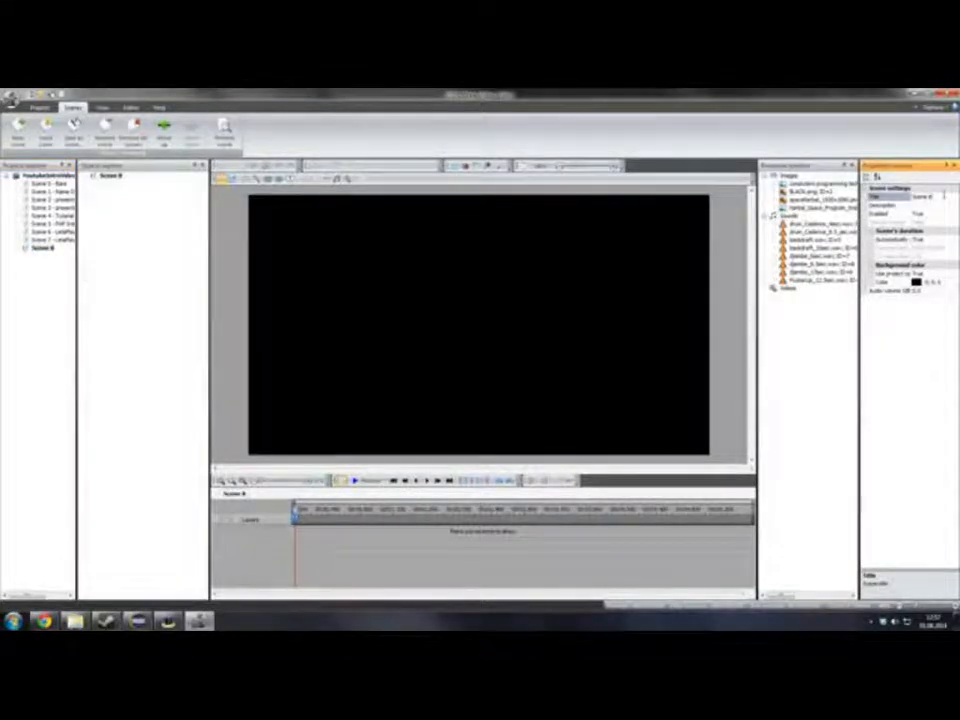
{"action": "type", "text": "- Youtub"}
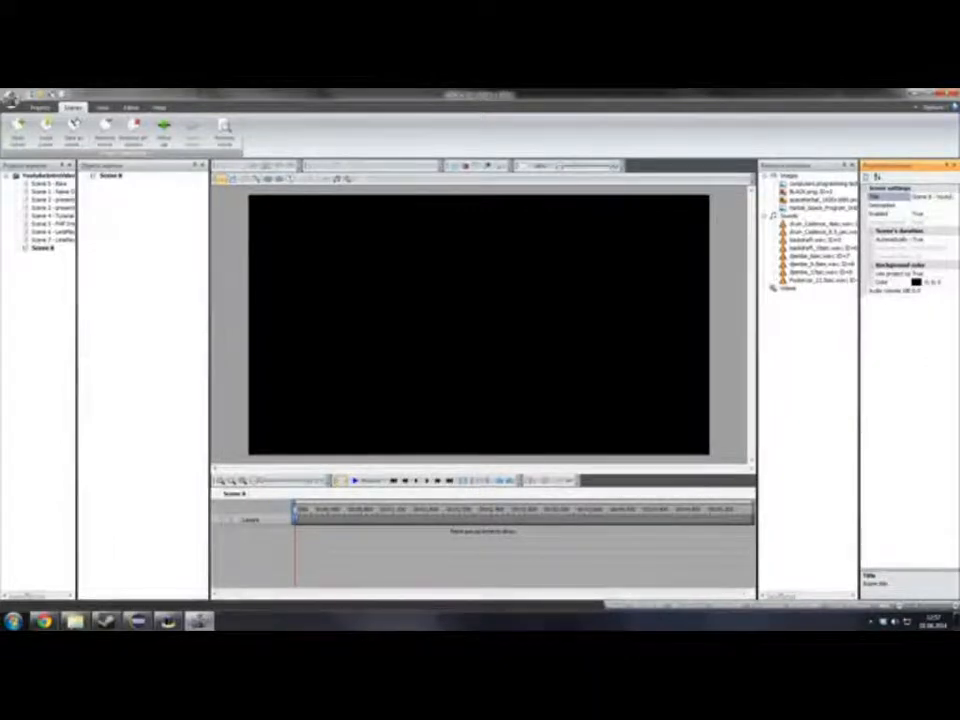
{"action": "type", "text": "eDemons"}
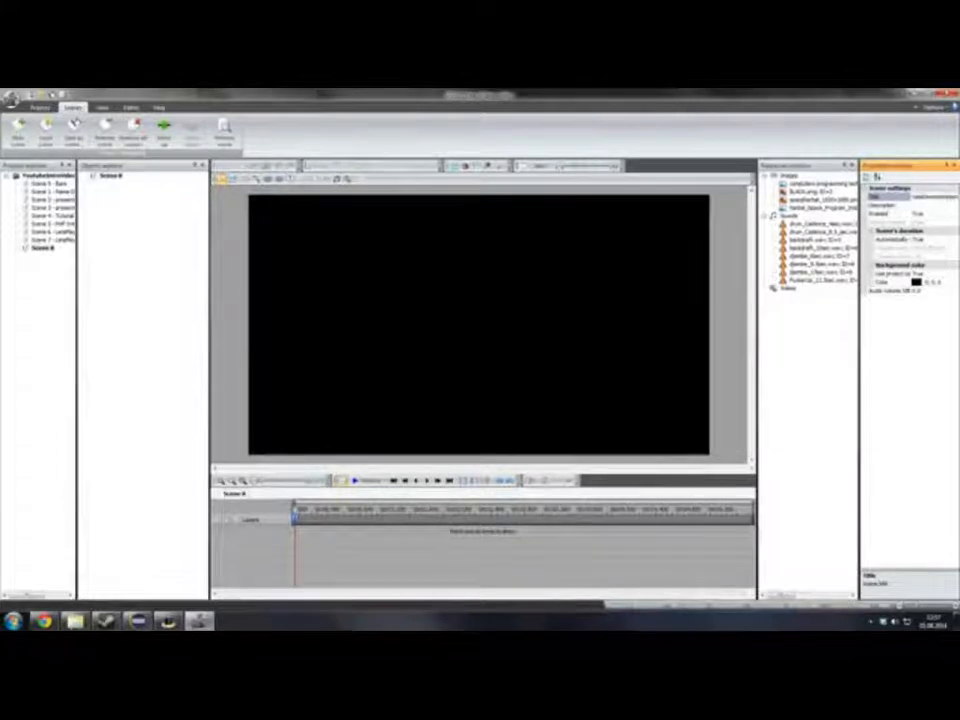
{"action": "key", "text": "Return"}
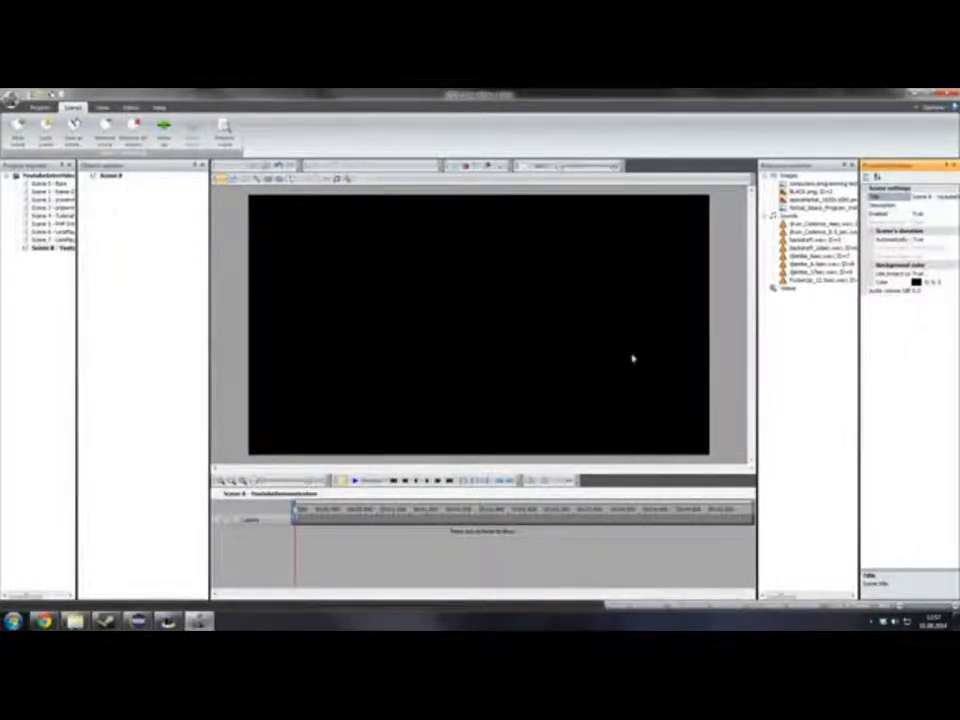
Add the djembe_6sec.wav sound to the scene and move its marker to the upper-right corner of the frame.
{"action": "left_click", "coordinate": [905, 290]}
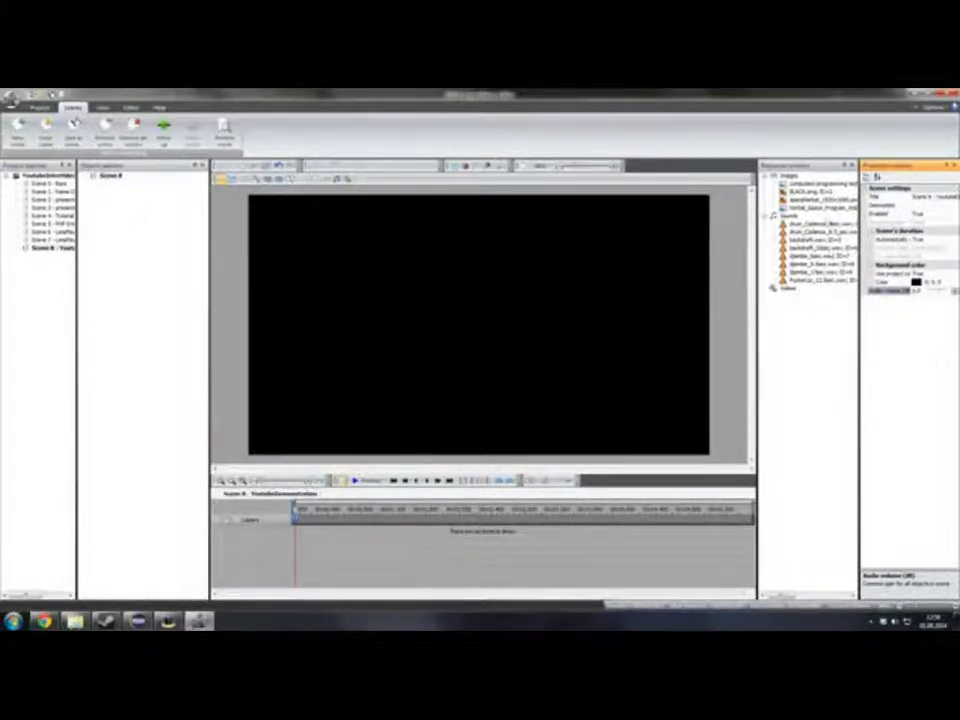
{"action": "left_click", "coordinate": [805, 285]}
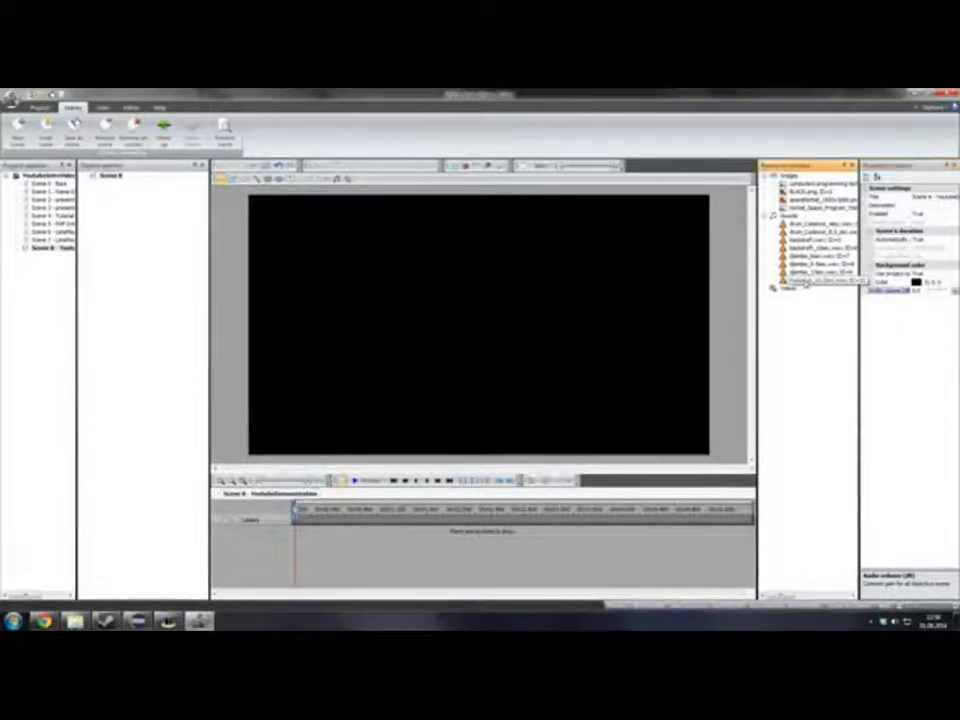
{"action": "left_click", "coordinate": [810, 280]}
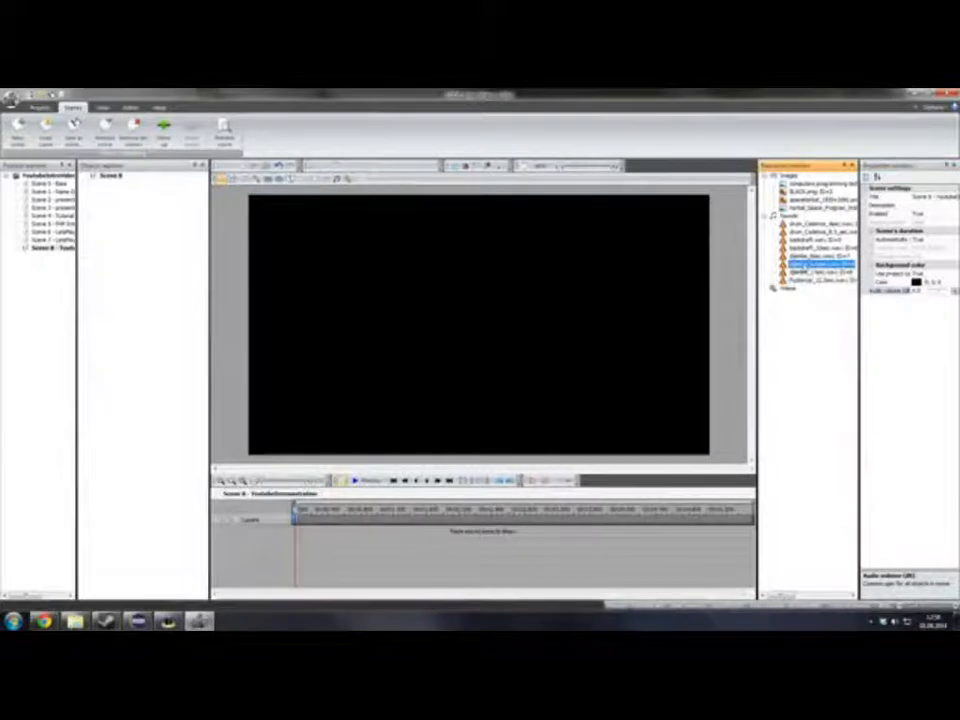
{"action": "key", "text": "Up"}
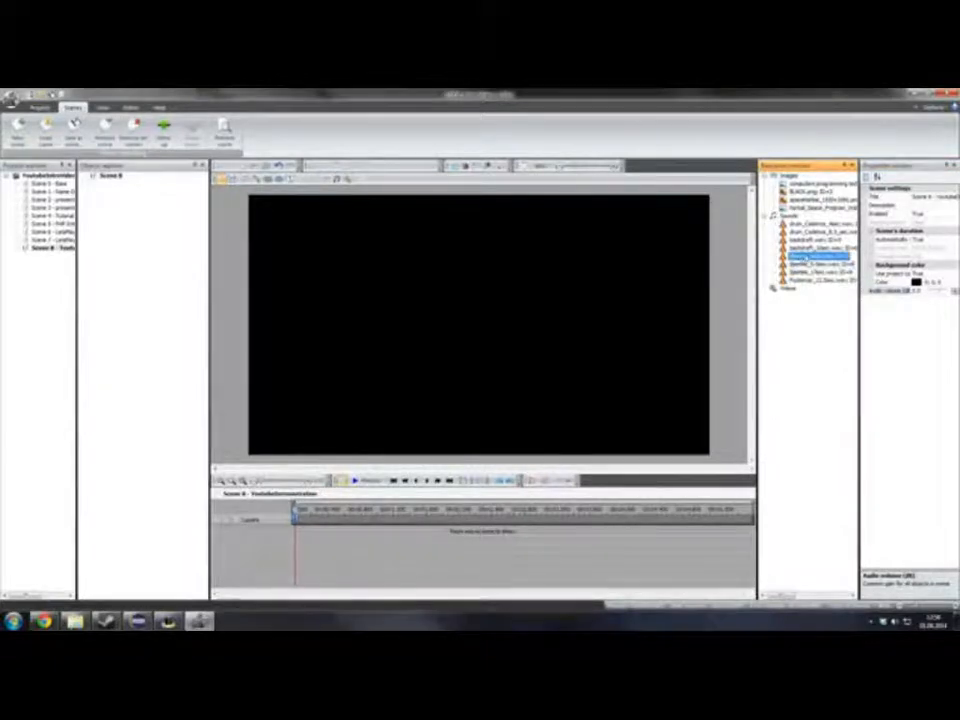
{"action": "left_click", "coordinate": [363, 280]}
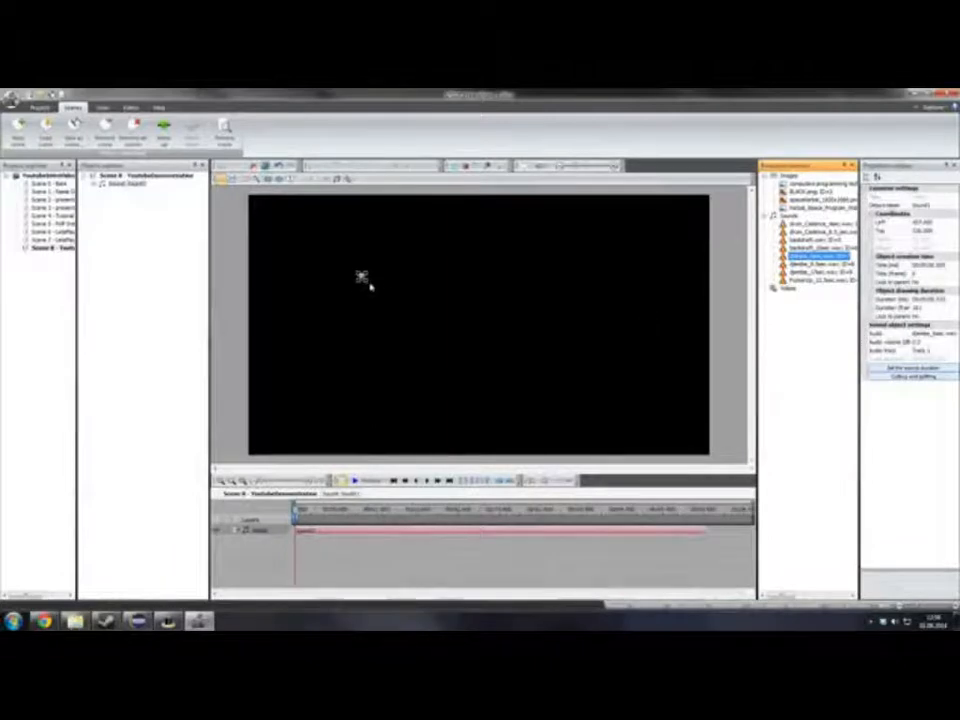
{"action": "left_click_drag", "start_coordinate": [362, 277], "coordinate": [704, 202]}
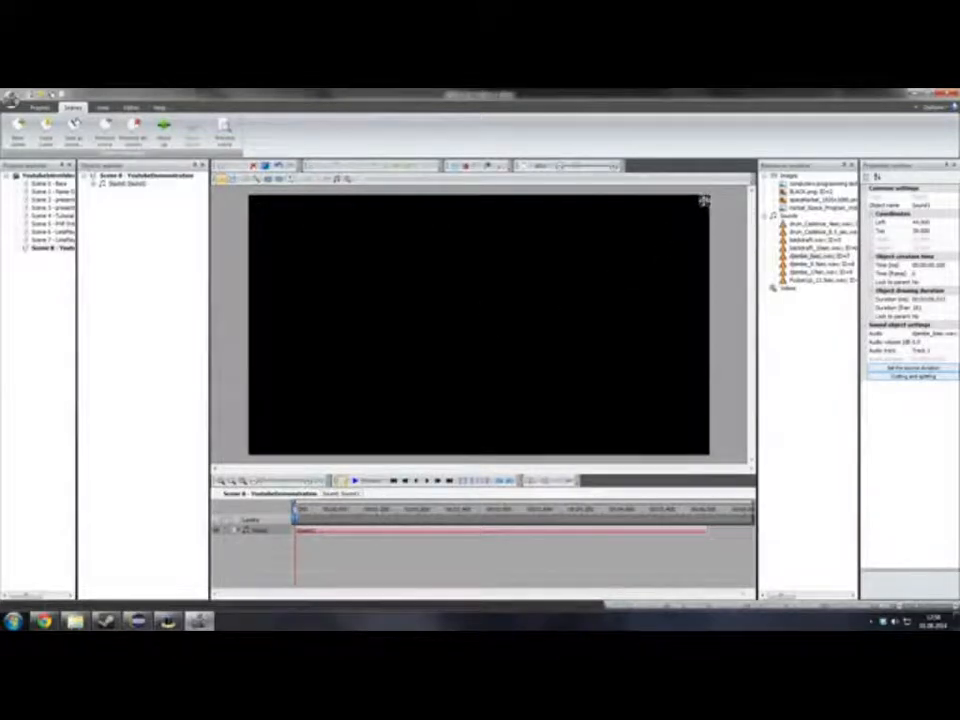
{"action": "left_click", "coordinate": [488, 358]}
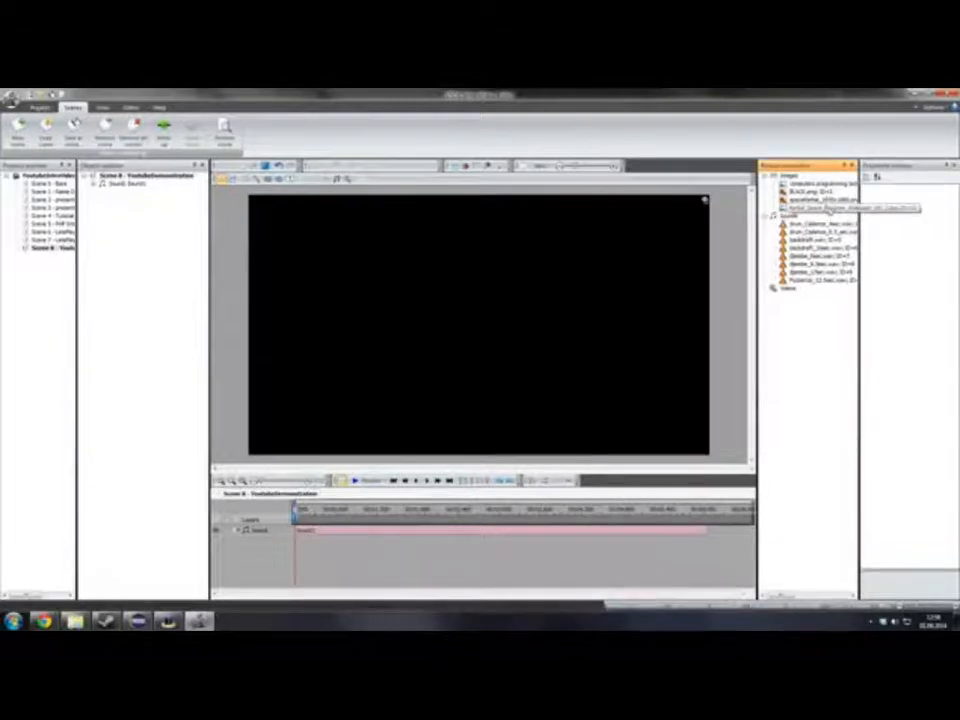
Place the Kerbal_Space_Program image in the scene, try resizing it, and set it to the same size as the parent.
{"action": "left_click", "coordinate": [828, 208]}
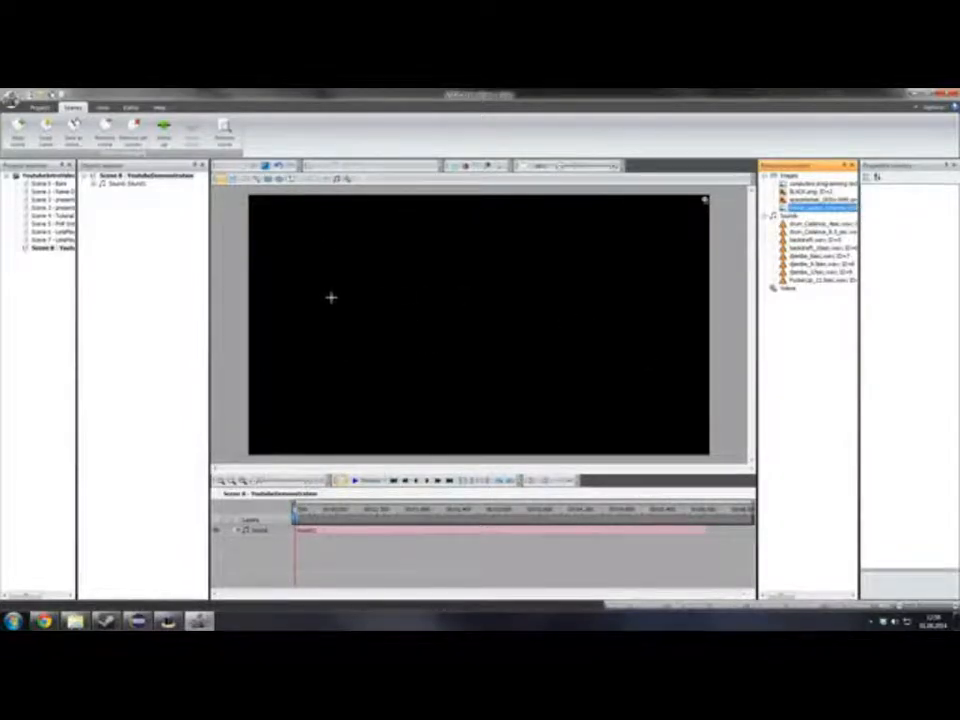
{"action": "left_click_drag", "start_coordinate": [250, 196], "coordinate": [710, 455]}
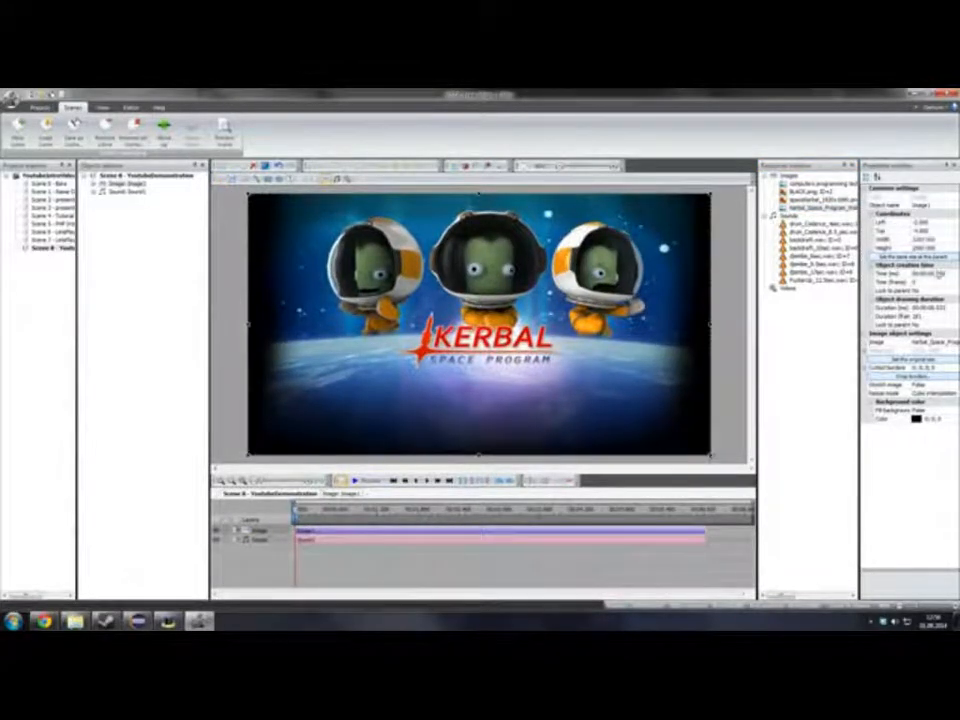
{"action": "left_click", "coordinate": [938, 256]}
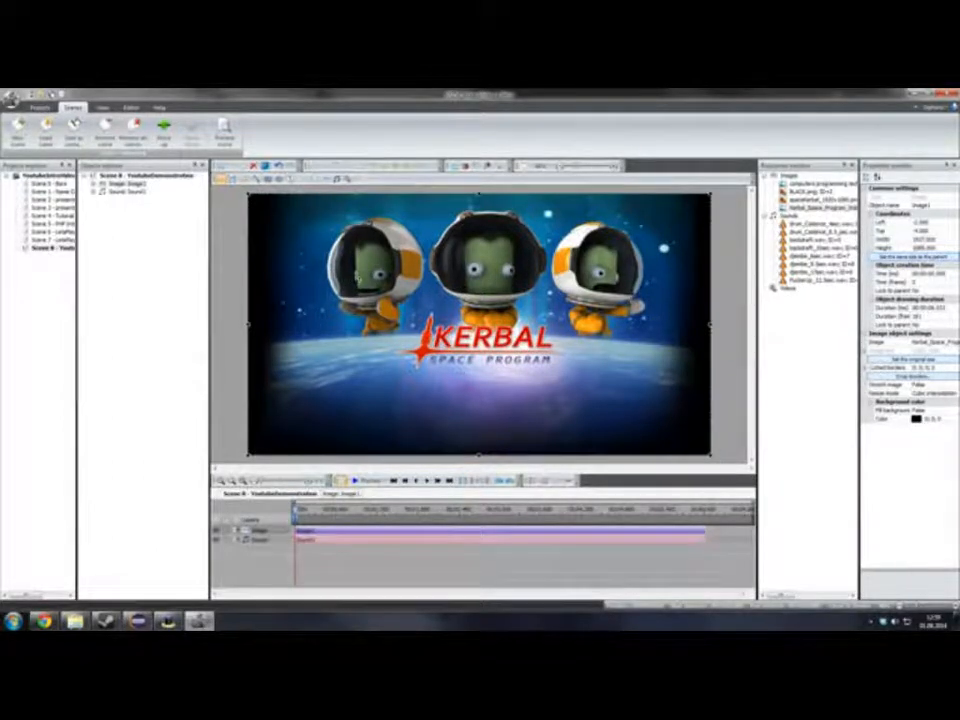
{"action": "left_click_drag", "start_coordinate": [686, 441], "coordinate": [452, 307]}
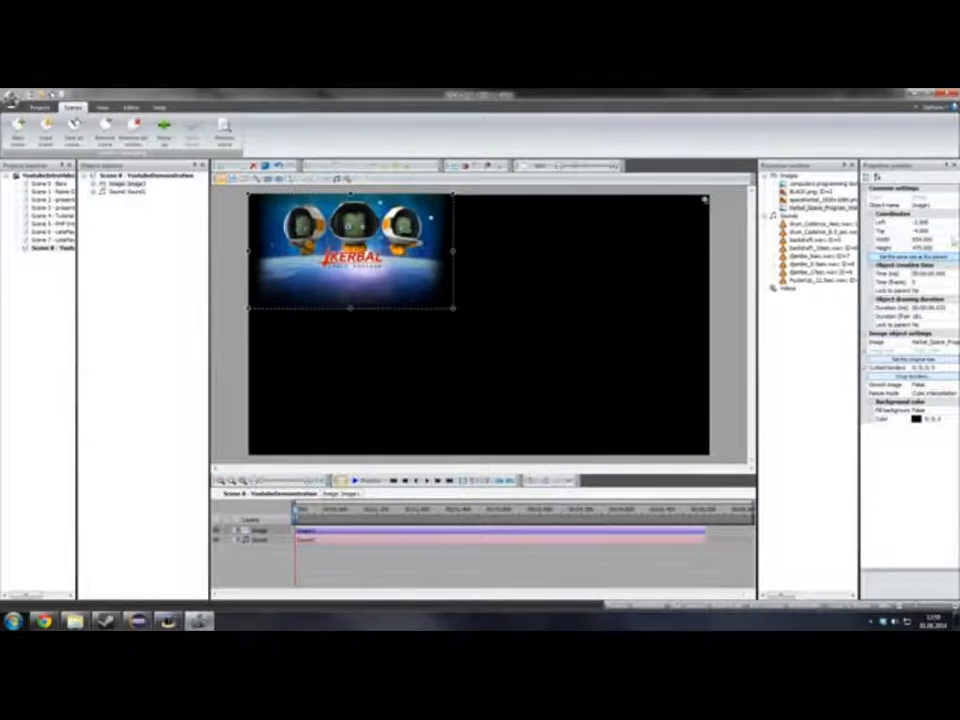
{"action": "left_click", "coordinate": [912, 257]}
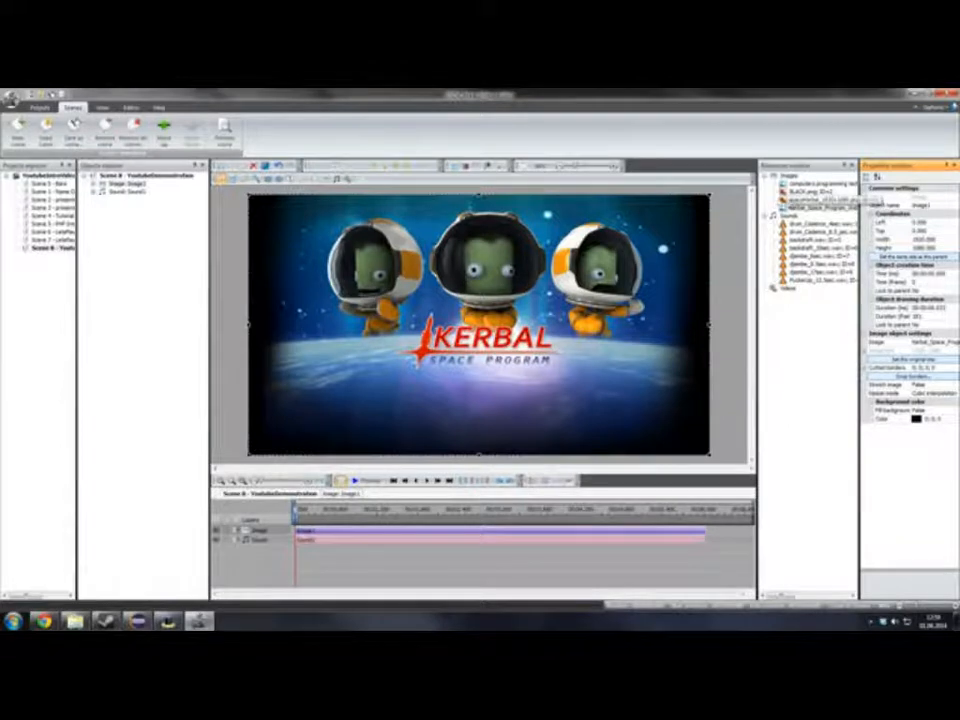
Place the spaceKerbal image as a small picture over the background and move it to the lower-right corner of the frame.
{"action": "left_click", "coordinate": [820, 206]}
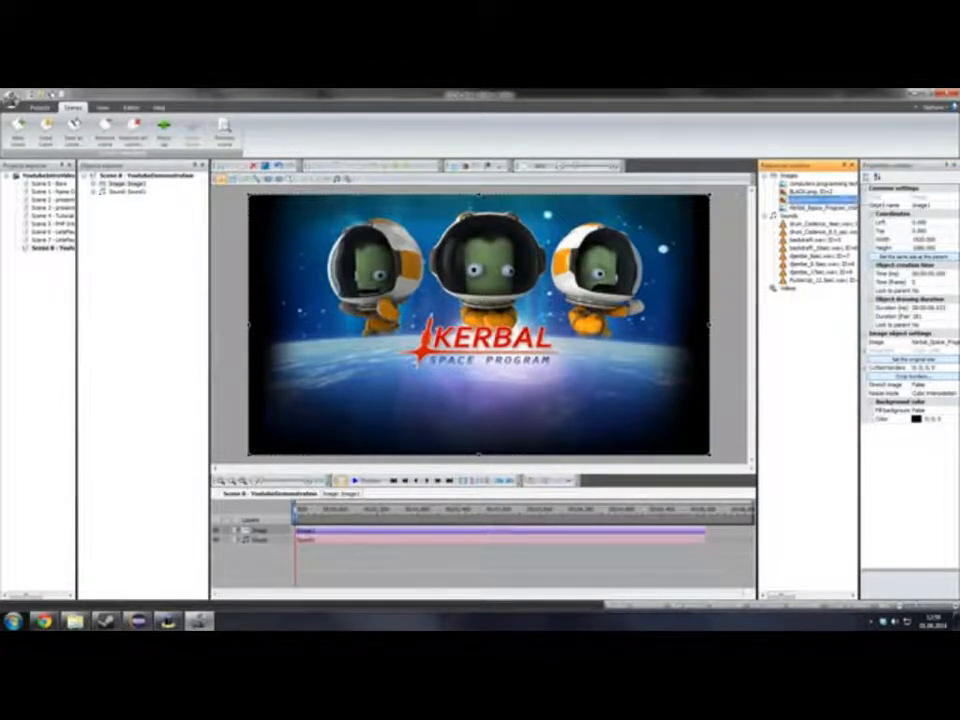
{"action": "mouse_move", "coordinate": [508, 285]}
{"action": "left_mouse_down"}
{"action": "mouse_move", "coordinate": [686, 420]}
{"action": "mouse_move", "coordinate": [671, 407]}
{"action": "mouse_move", "coordinate": [684, 381]}
{"action": "mouse_move", "coordinate": [676, 381]}
{"action": "left_mouse_up"}
{"action": "left_click_drag", "start_coordinate": [622, 345], "coordinate": [654, 406]}
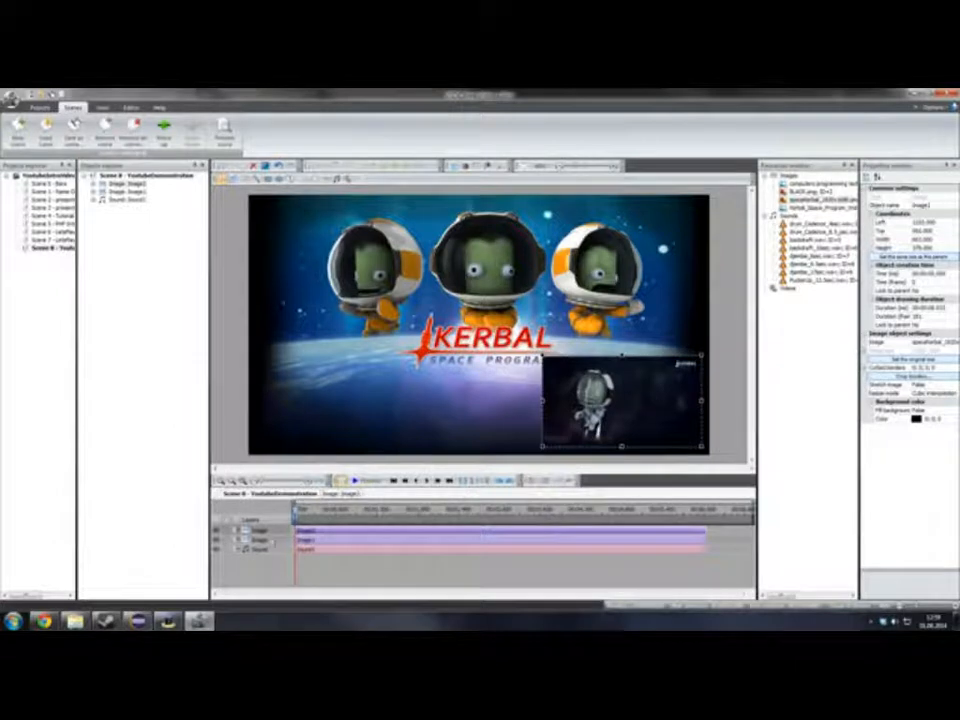
Shorten the small spaceKerbal image's clip and set its drawing duration to 1 second.
{"action": "left_click_drag", "start_coordinate": [705, 530], "coordinate": [356, 529]}
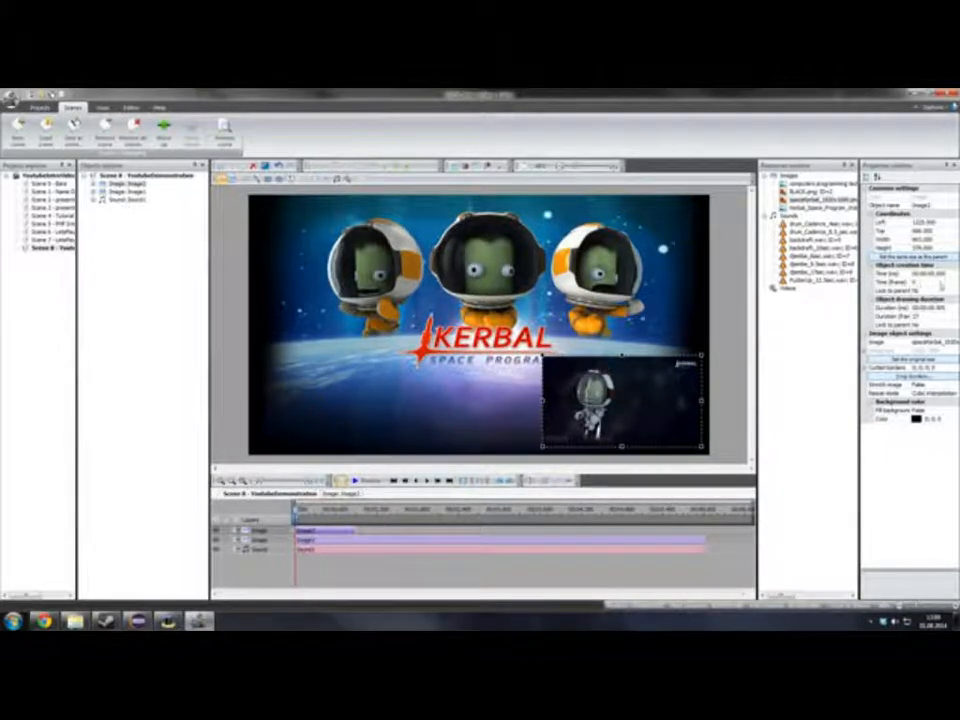
{"action": "left_click", "coordinate": [905, 308]}
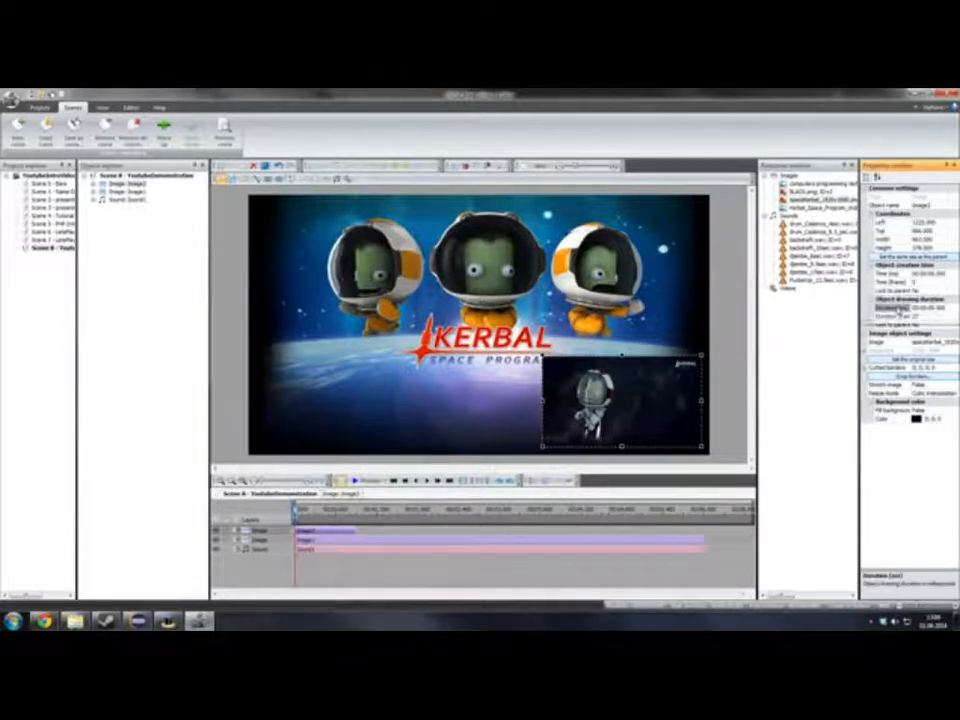
{"action": "left_click_drag", "start_coordinate": [936, 308], "coordinate": [944, 308]}
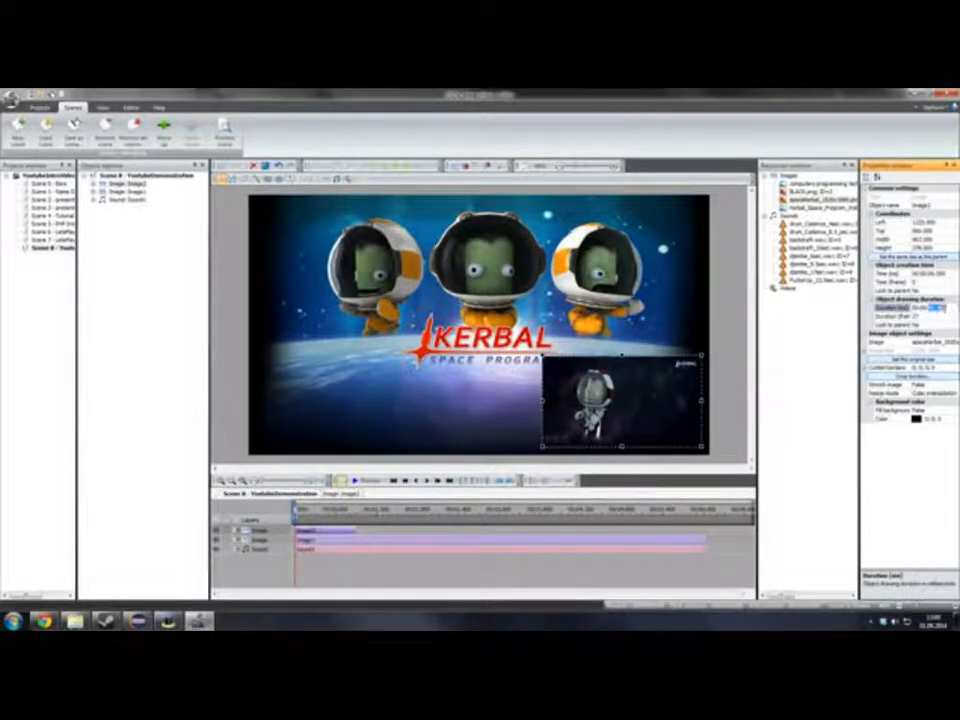
{"action": "type", "text": "01"}
{"action": "key", "text": "Return"}
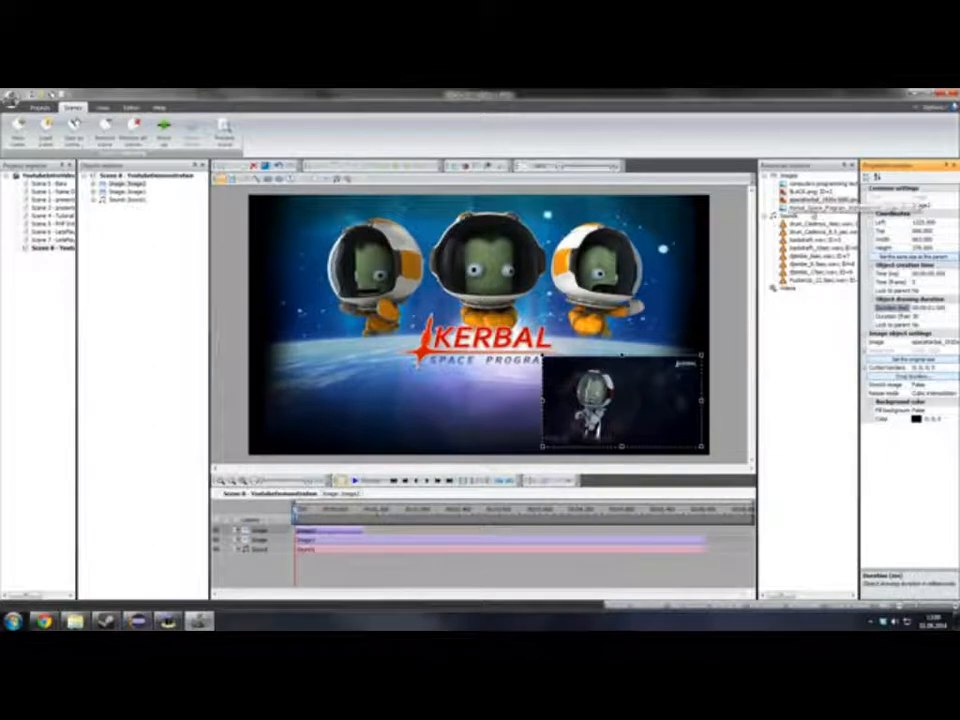
Scrub the timeline around the end of the spaceKerbal clip and leave the playhead about midway through that clip.
{"action": "left_click", "coordinate": [813, 187]}
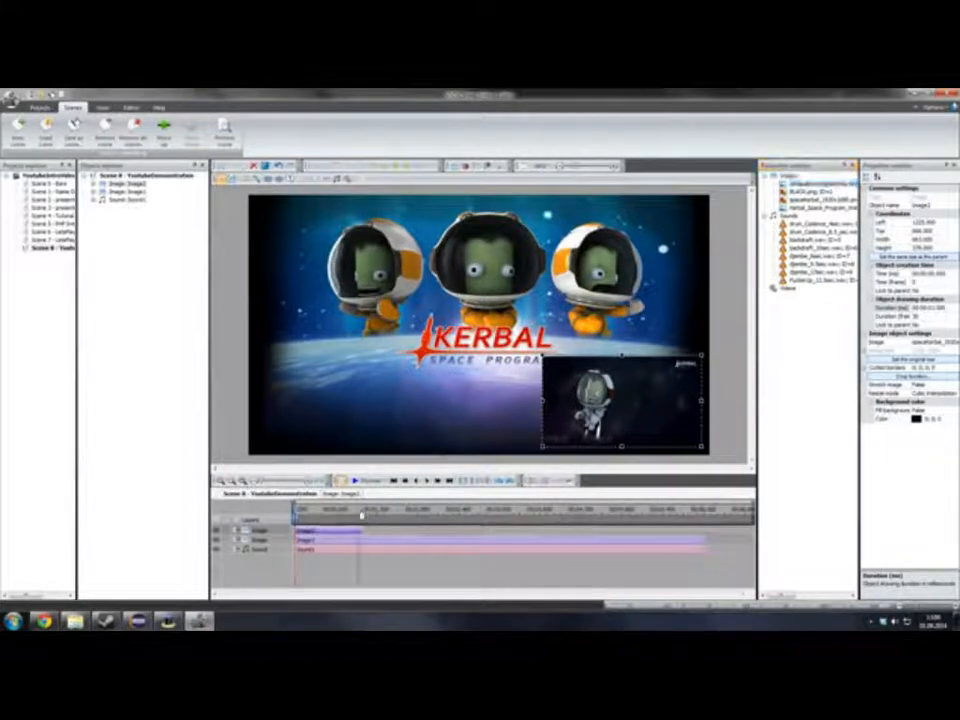
{"action": "left_click", "coordinate": [364, 512]}
{"action": "left_click_drag", "start_coordinate": [365, 515], "coordinate": [341, 510]}
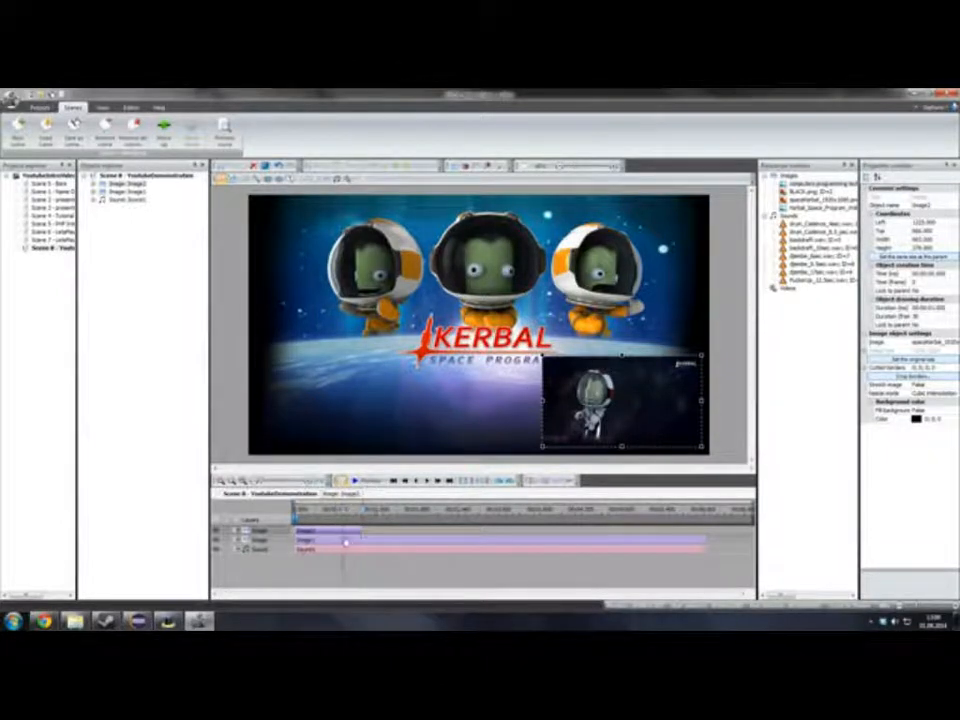
{"action": "left_click", "coordinate": [377, 555]}
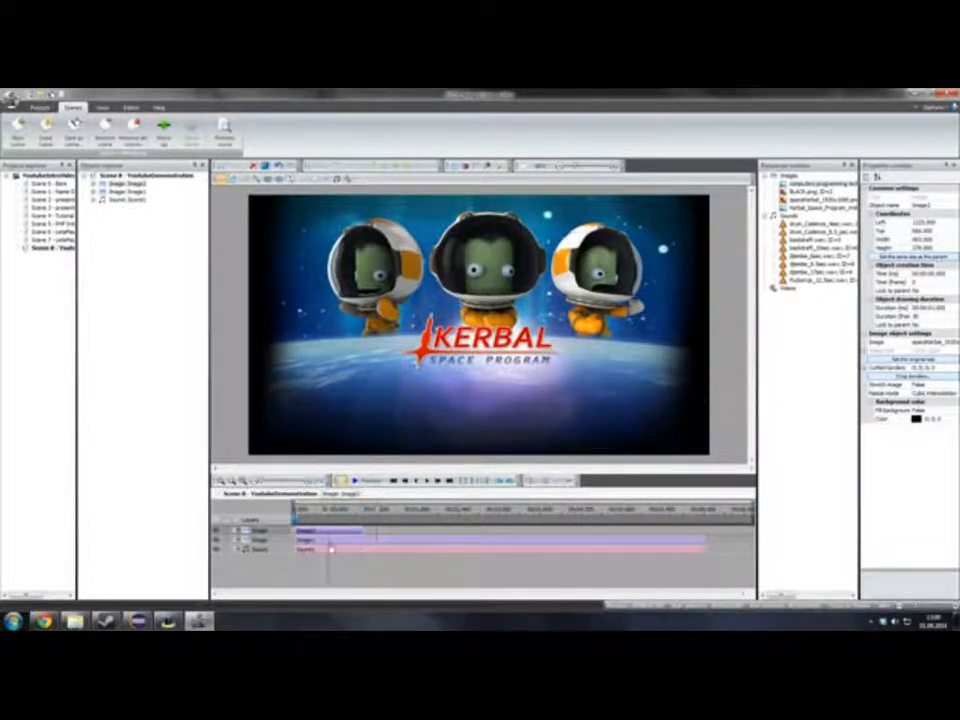
{"action": "left_click", "coordinate": [331, 550]}
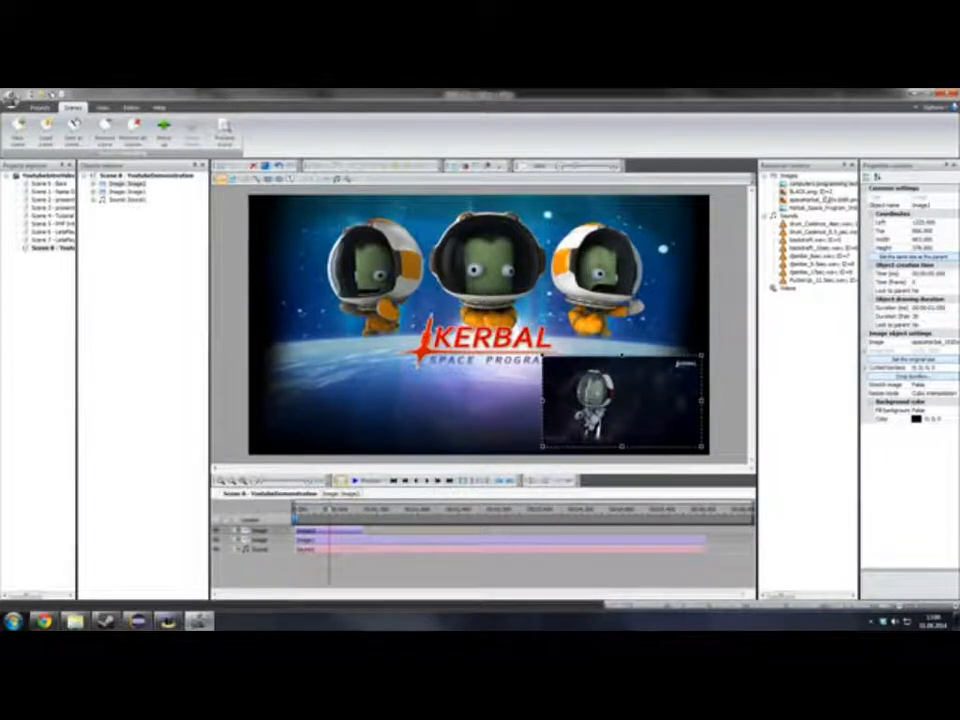
Place the computers programming image over the small spaceKerbal image, widening it slightly, and shorten its clip to about 3.4 seconds.
{"action": "left_click", "coordinate": [805, 185]}
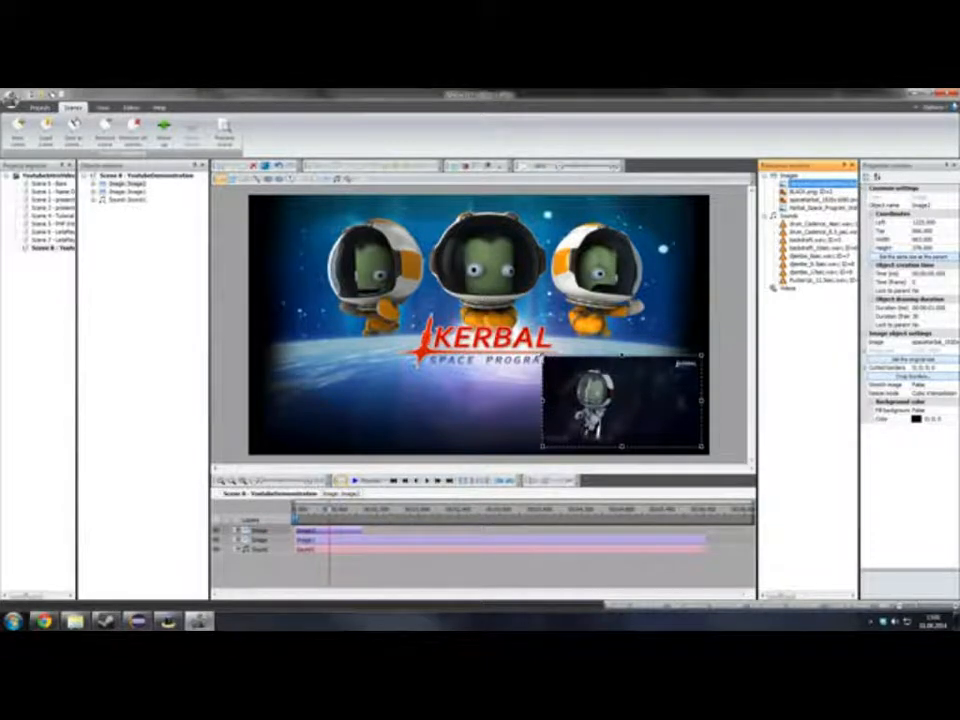
{"action": "left_click_drag", "start_coordinate": [543, 356], "coordinate": [705, 449]}
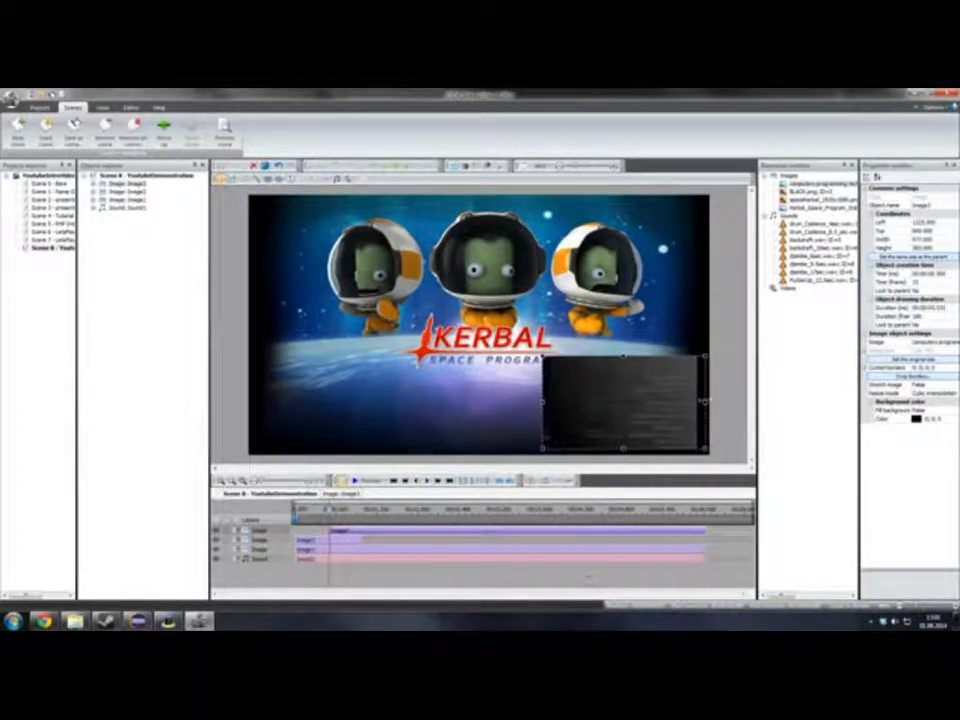
{"action": "left_click_drag", "start_coordinate": [705, 401], "coordinate": [708, 402]}
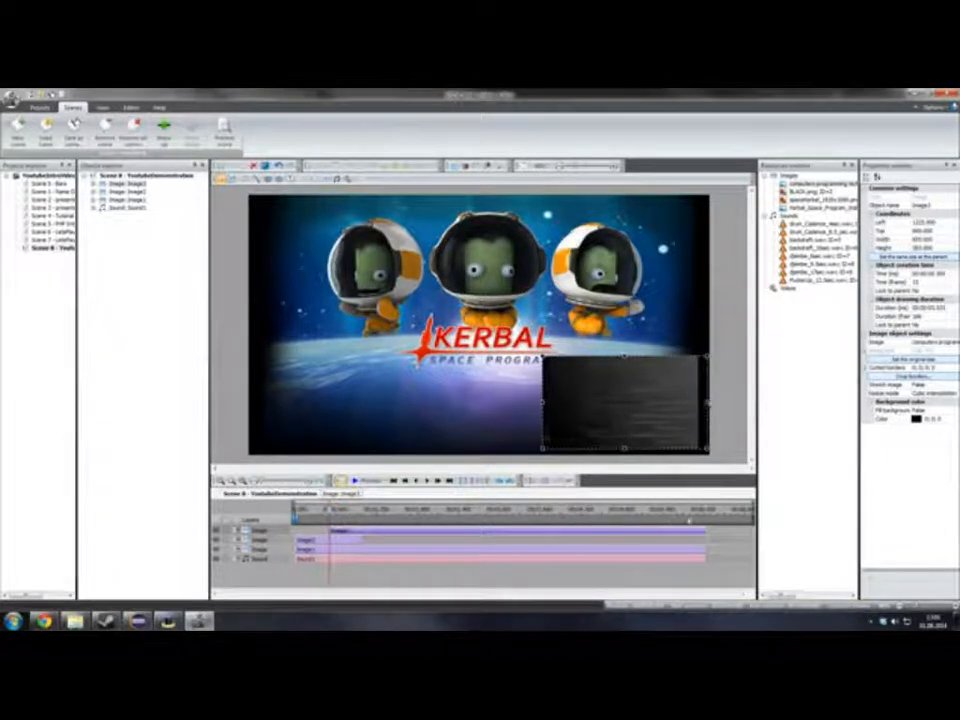
{"action": "left_click_drag", "start_coordinate": [700, 530], "coordinate": [557, 530]}
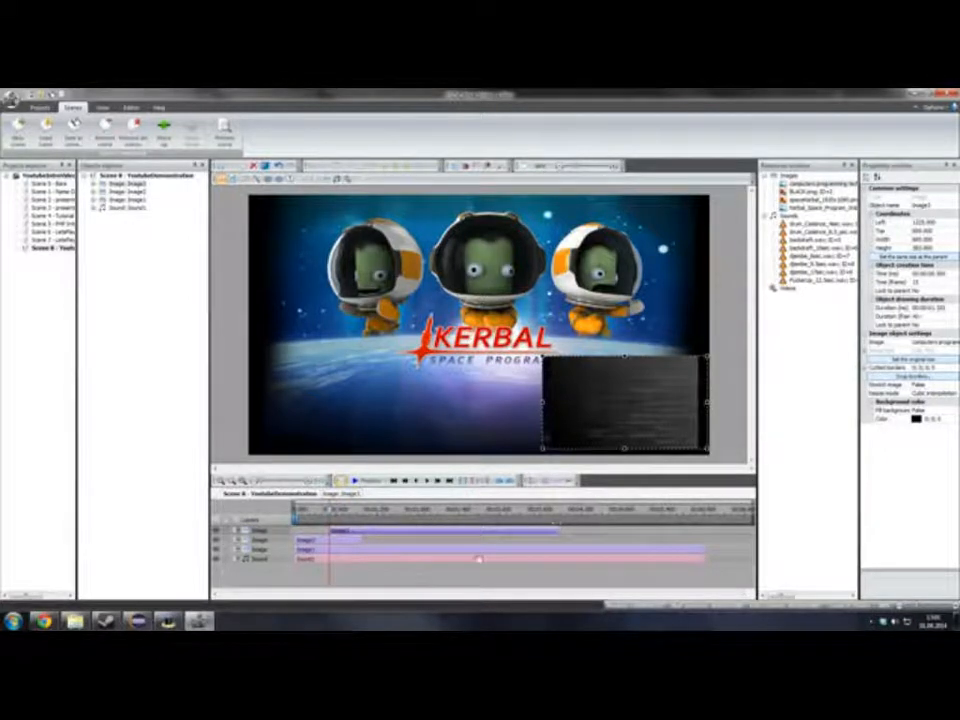
Extend the spaceKerbal image's clip so it ends together with the background image and the sound.
{"action": "left_click", "coordinate": [350, 543]}
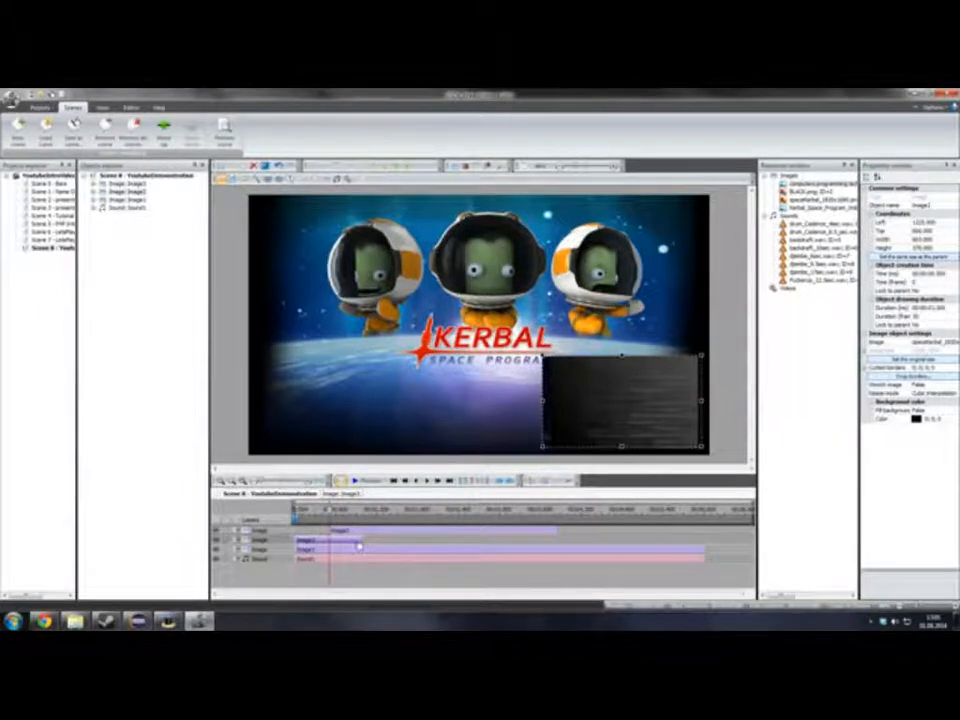
{"action": "left_click", "coordinate": [358, 544]}
{"action": "left_click_drag", "start_coordinate": [363, 541], "coordinate": [706, 540]}
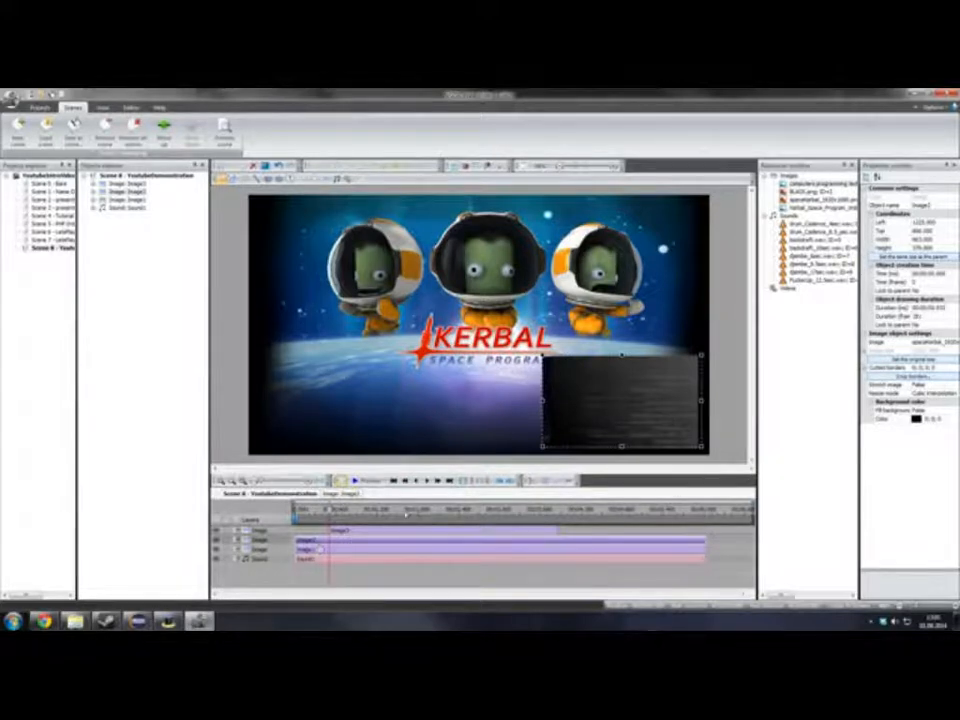
Move the computers programming clip to start at about 1.4 seconds and bring the playhead to its beginning.
{"action": "mouse_move", "coordinate": [329, 514]}
{"action": "left_mouse_down"}
{"action": "mouse_move", "coordinate": [311, 514]}
{"action": "mouse_move", "coordinate": [344, 513]}
{"action": "left_mouse_up"}
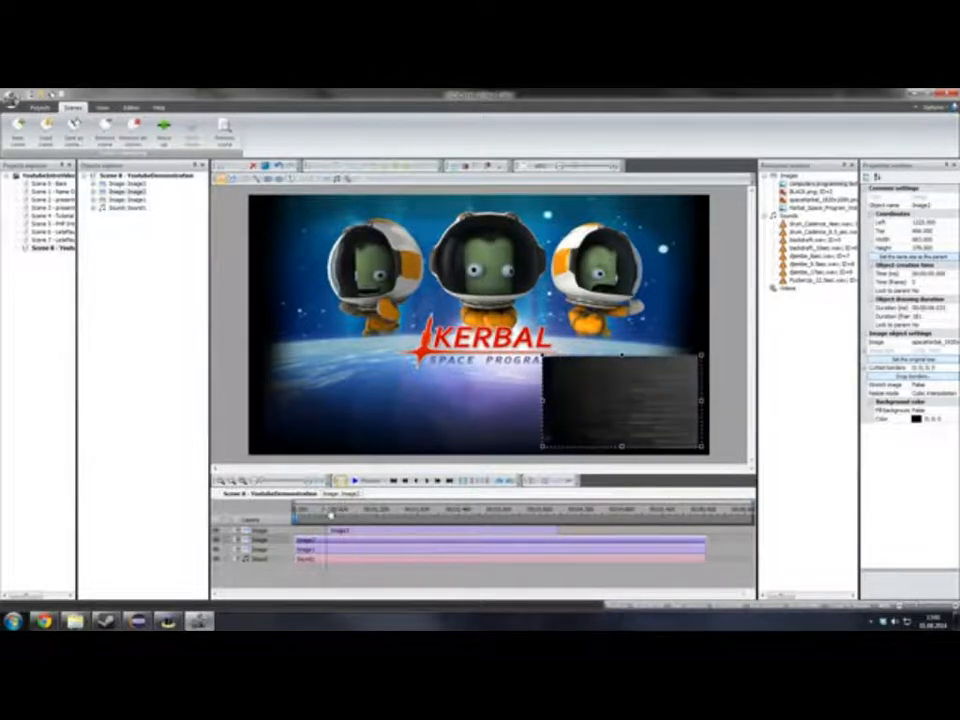
{"action": "left_click_drag", "start_coordinate": [370, 532], "coordinate": [494, 532]}
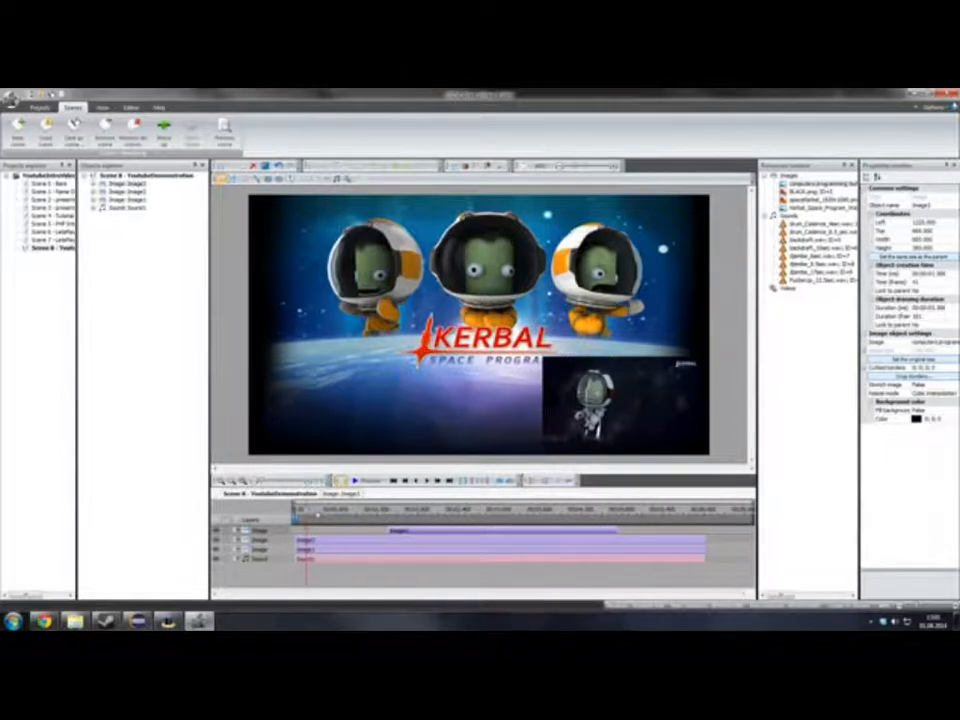
{"action": "left_click_drag", "start_coordinate": [311, 516], "coordinate": [384, 510]}
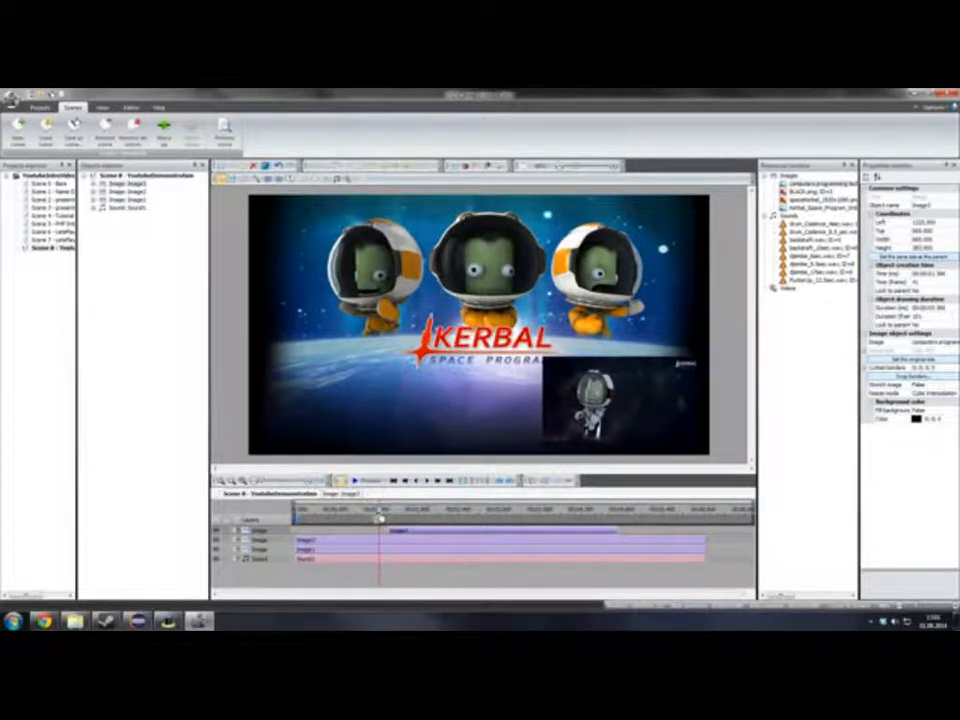
{"action": "left_click", "coordinate": [388, 514]}
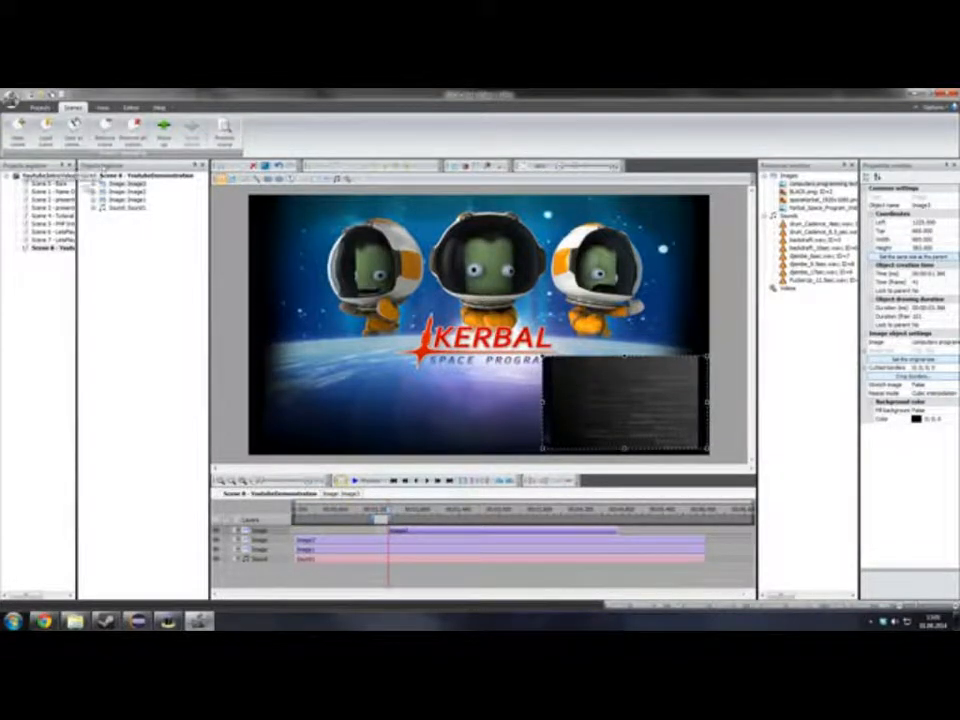
Add a 1-second Fade in effect from scene begin to the computers programming image and return to the Scene 8 timeline.
{"action": "double_click", "coordinate": [125, 184]}
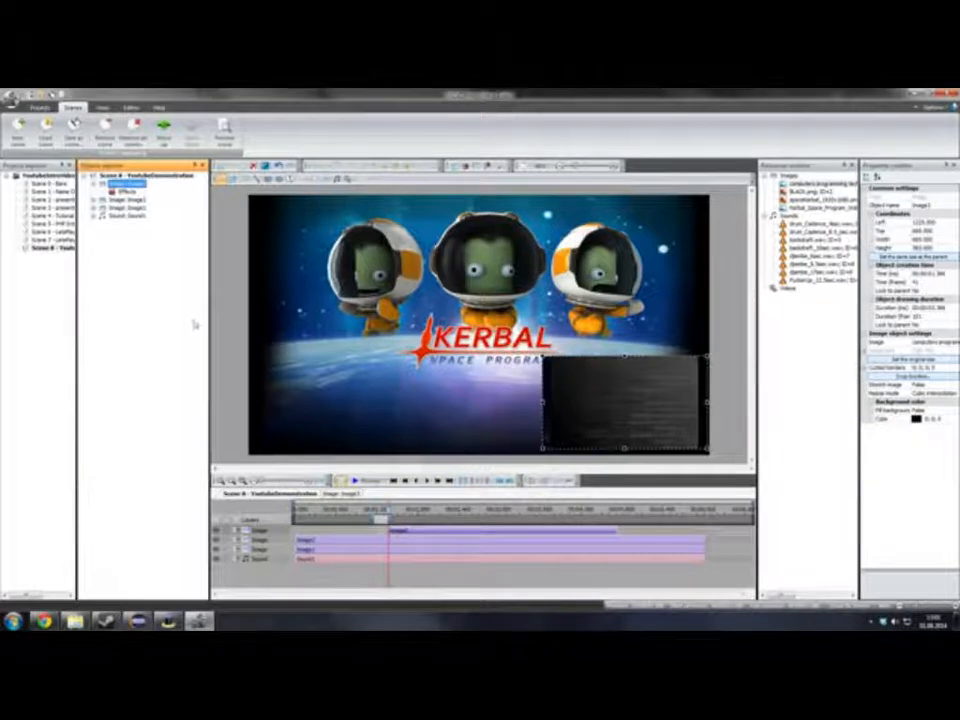
{"action": "left_click", "coordinate": [469, 532]}
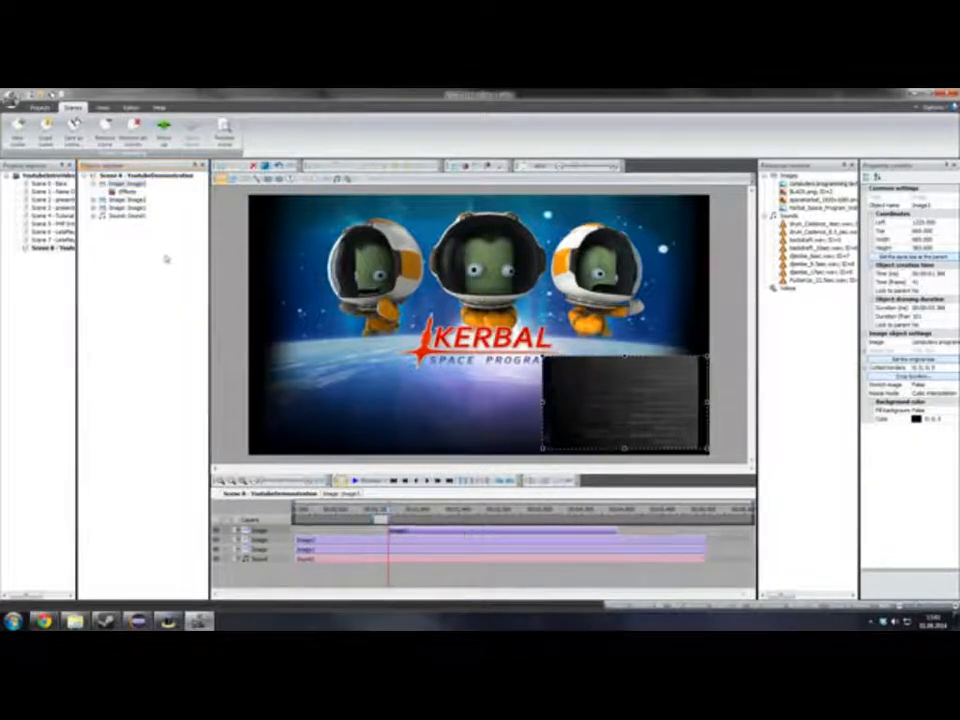
{"action": "left_click", "coordinate": [126, 191]}
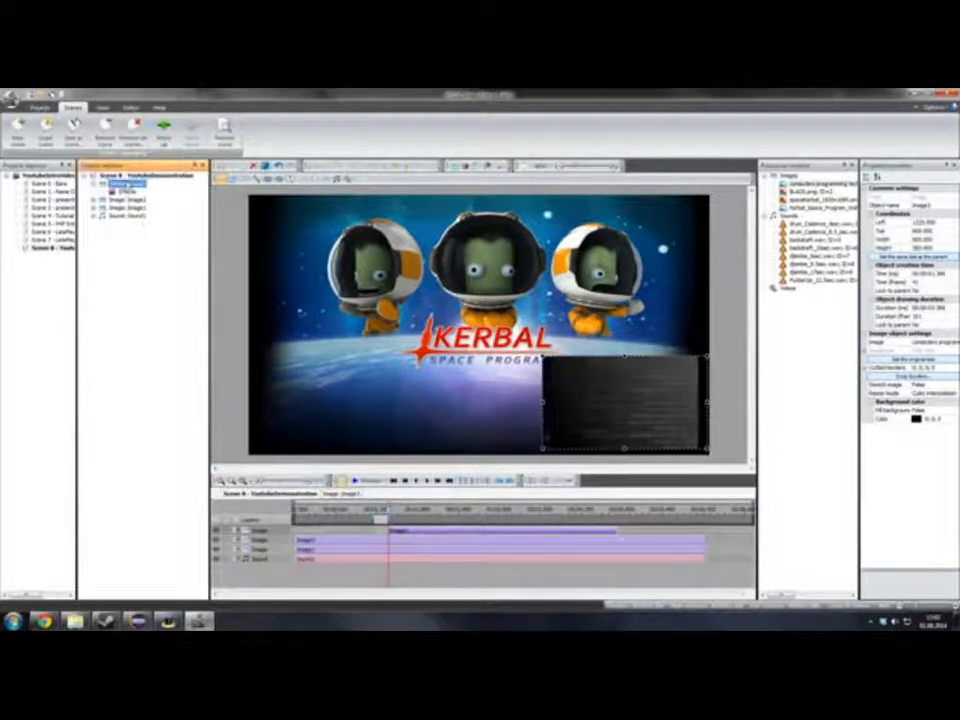
{"action": "right_click", "coordinate": [125, 192]}
{"action": "mouse_move", "coordinate": [155, 289]}
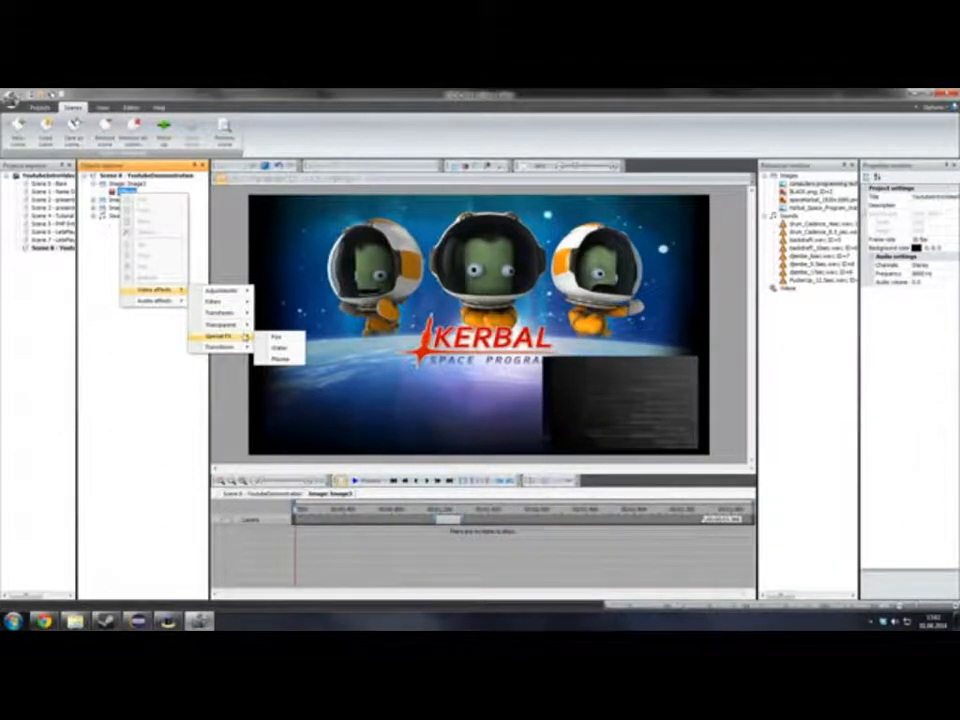
{"action": "mouse_move", "coordinate": [248, 326]}
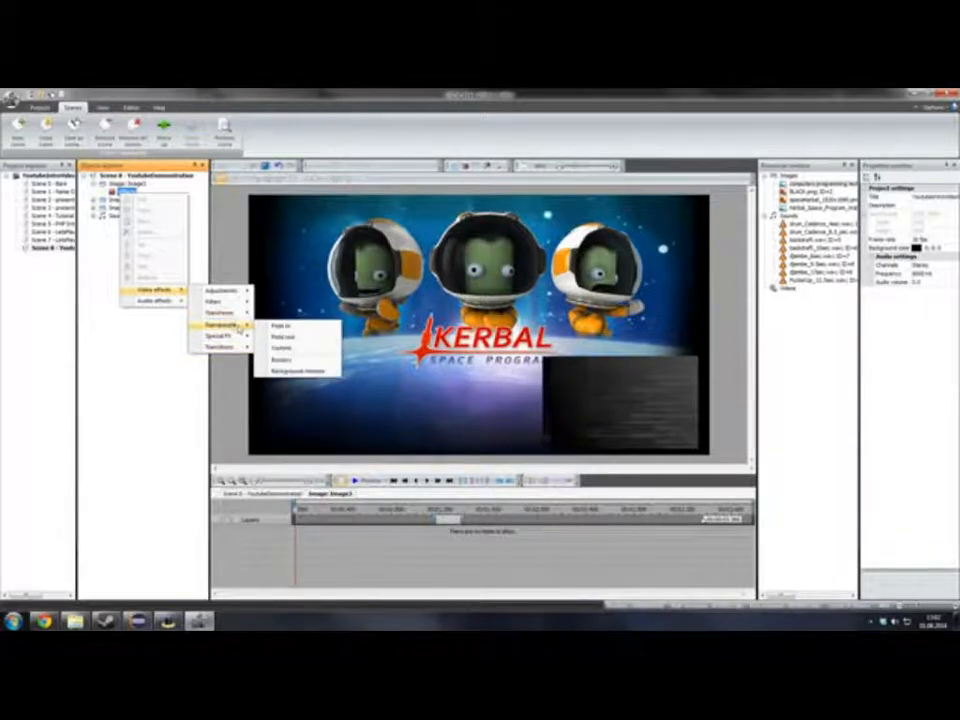
{"action": "left_click", "coordinate": [302, 332]}
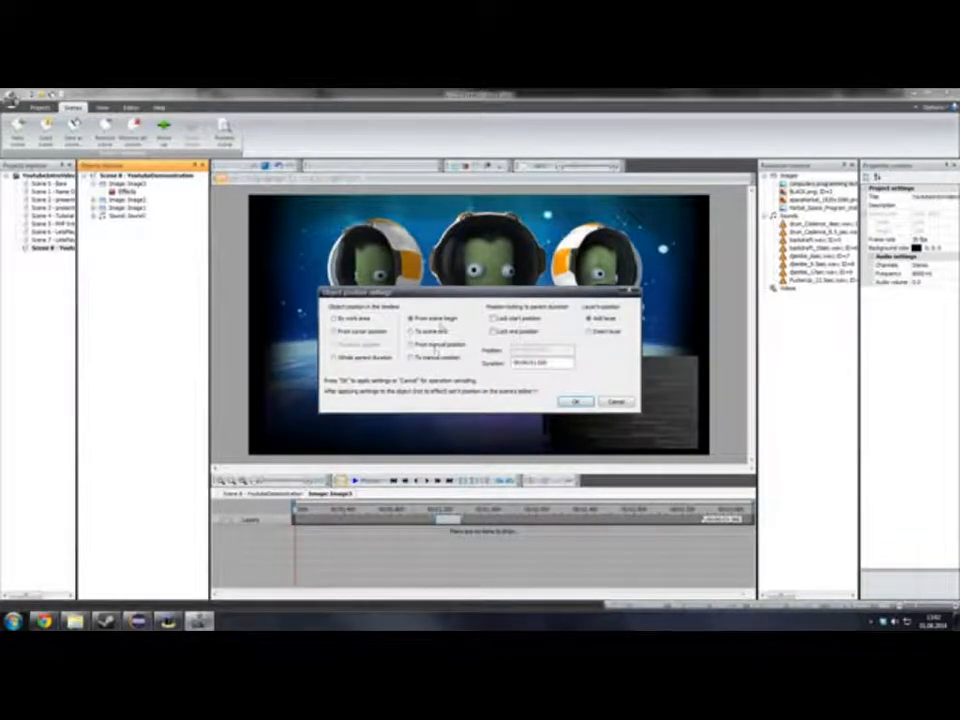
{"action": "left_click", "coordinate": [575, 401]}
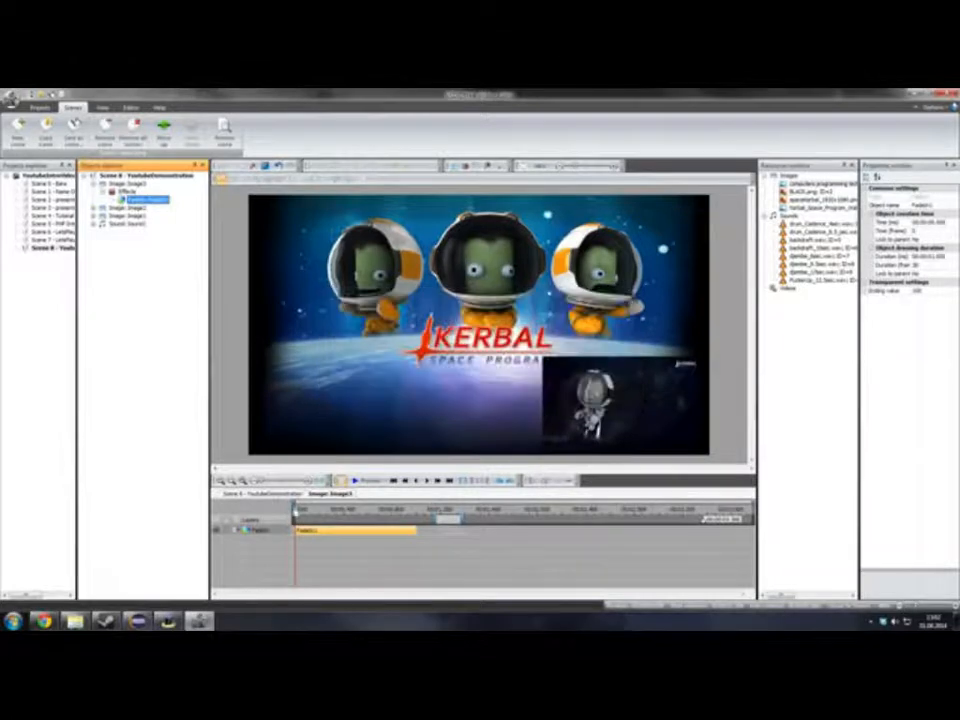
{"action": "left_click", "coordinate": [265, 493]}
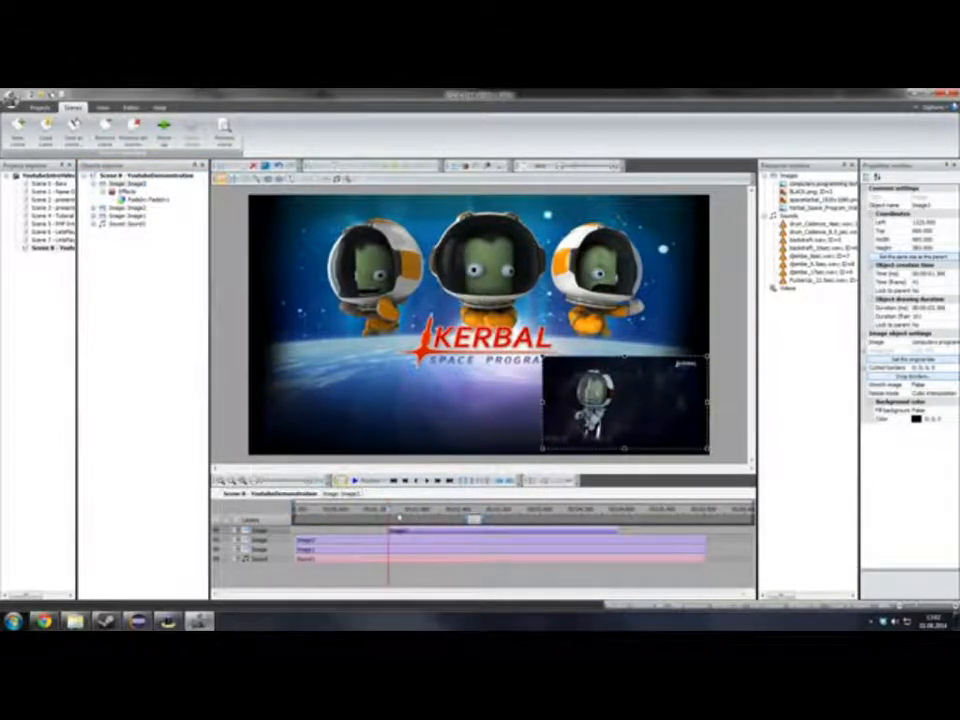
{"action": "mouse_move", "coordinate": [389, 519]}
{"action": "left_mouse_down"}
{"action": "mouse_move", "coordinate": [404, 518]}
{"action": "mouse_move", "coordinate": [391, 520]}
{"action": "left_mouse_up"}
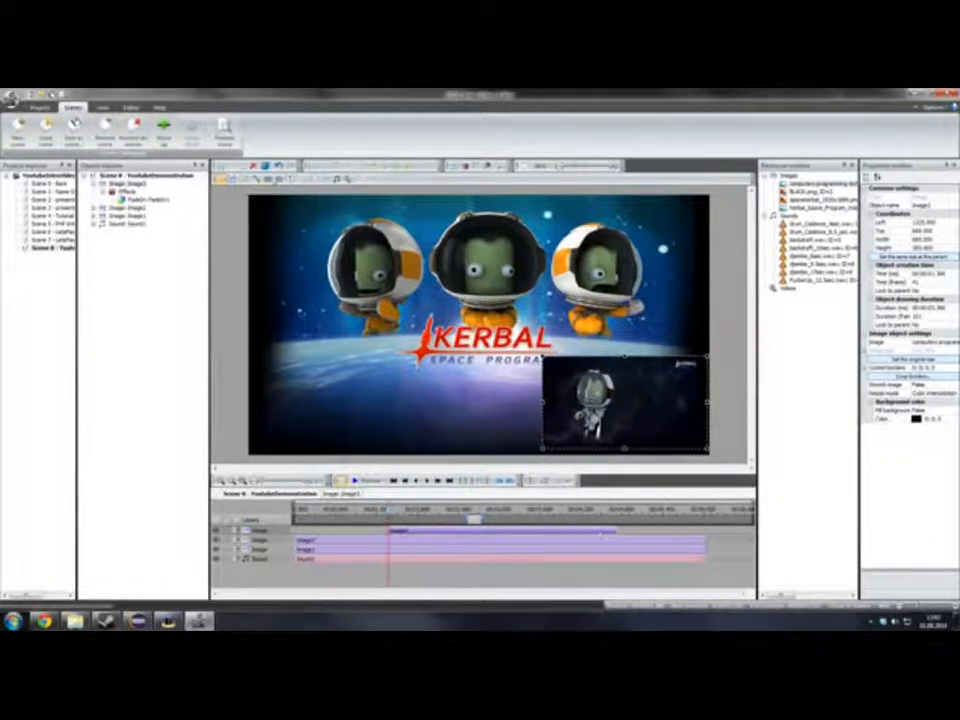
Start adding a Fade out effect to the computers programming image and try the manual, work area, cursor and whole parent duration positions.
{"action": "right_click", "coordinate": [118, 184]}
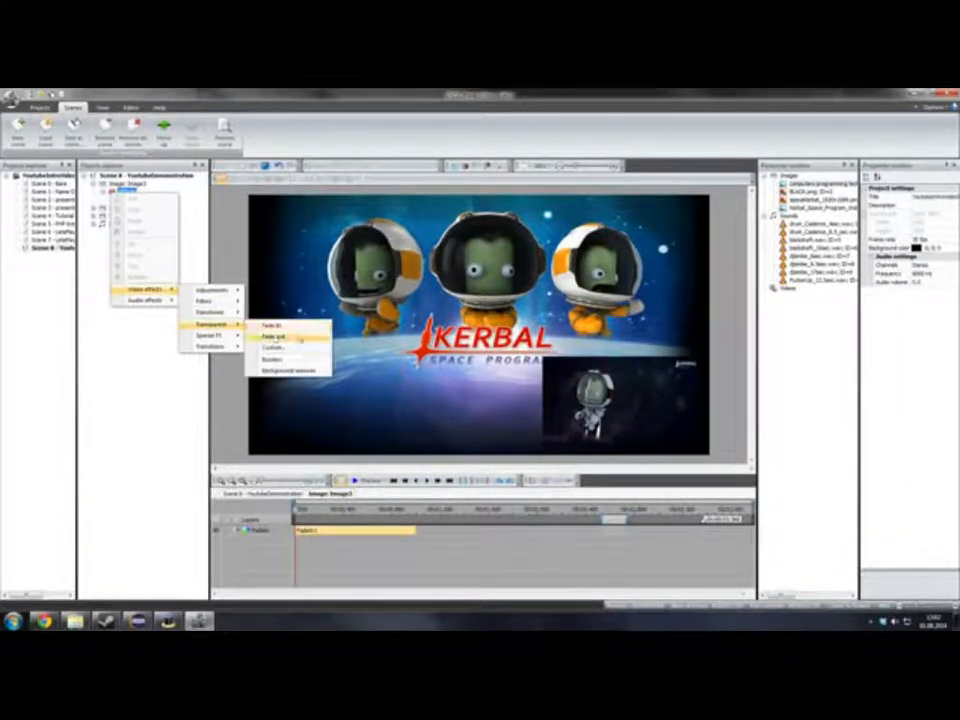
{"action": "left_click", "coordinate": [297, 337]}
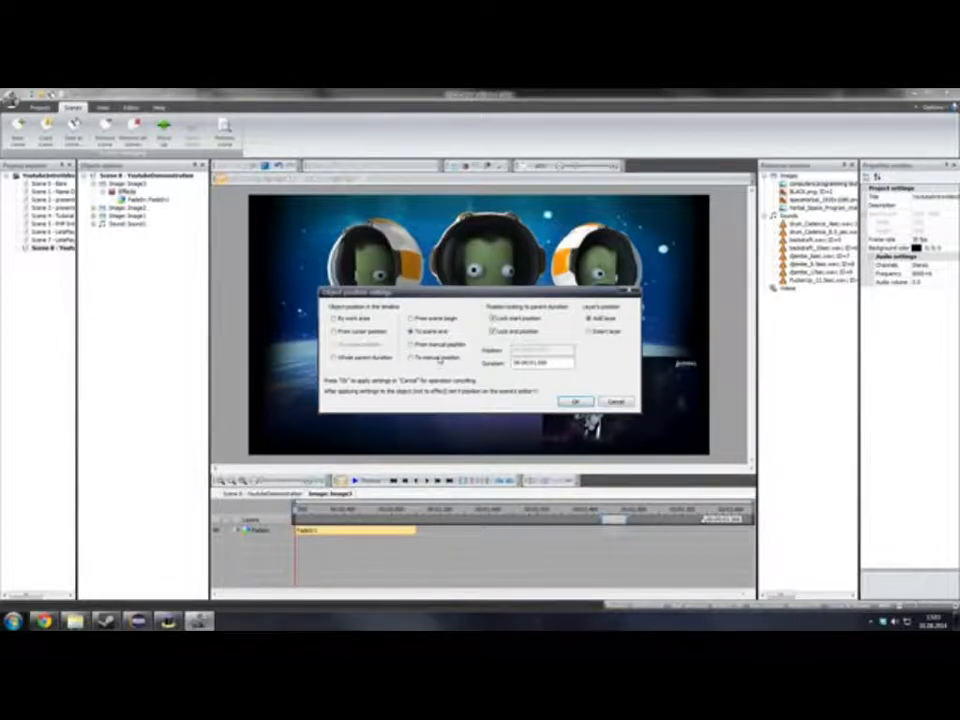
{"action": "left_click", "coordinate": [440, 360]}
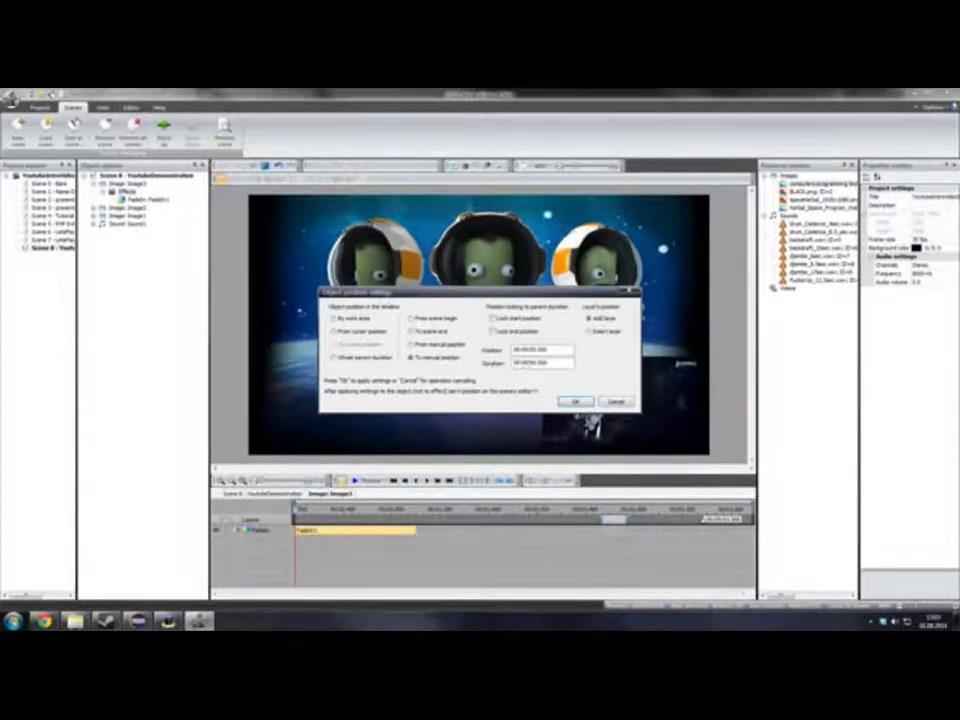
{"action": "left_click", "coordinate": [427, 344]}
{"action": "left_click", "coordinate": [334, 318]}
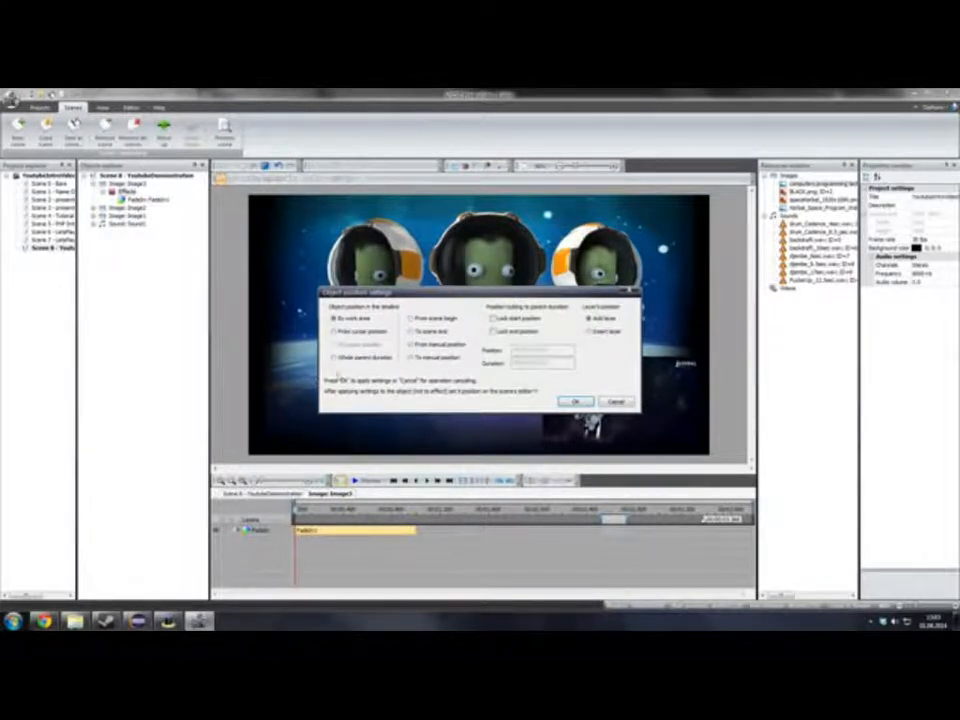
{"action": "left_click", "coordinate": [348, 334]}
{"action": "left_click", "coordinate": [353, 358]}
{"action": "left_click", "coordinate": [372, 332]}
Apply the 1-second Fade out positioned to scene end, with its start and end positions locked to the parent.
{"action": "left_click", "coordinate": [518, 319]}
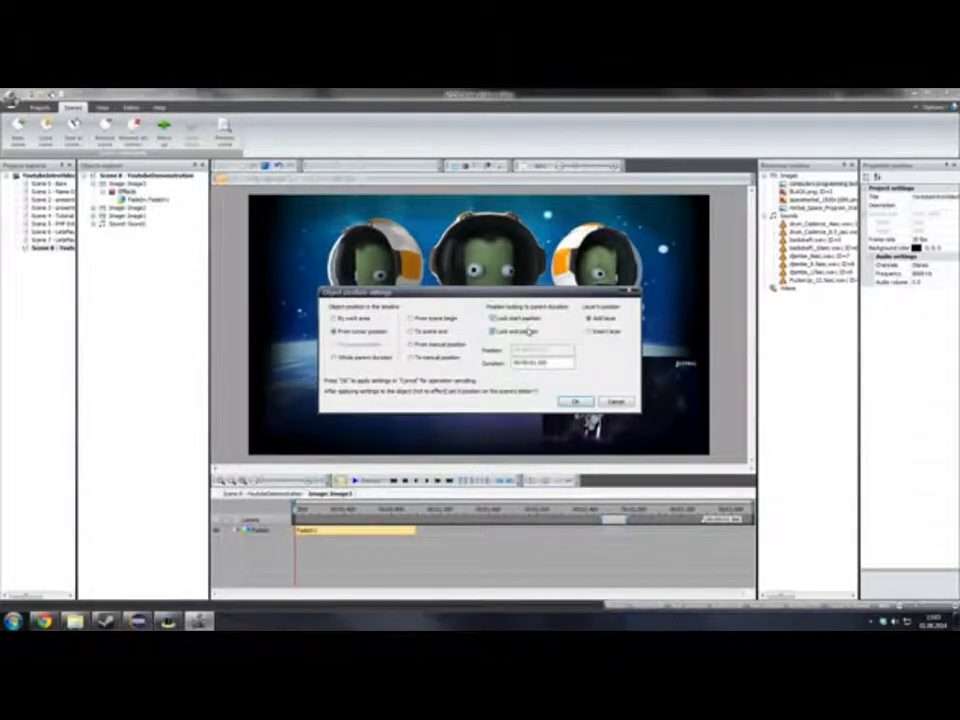
{"action": "left_click", "coordinate": [528, 330]}
{"action": "left_click", "coordinate": [425, 344]}
{"action": "left_click", "coordinate": [450, 330]}
{"action": "left_click", "coordinate": [578, 402]}
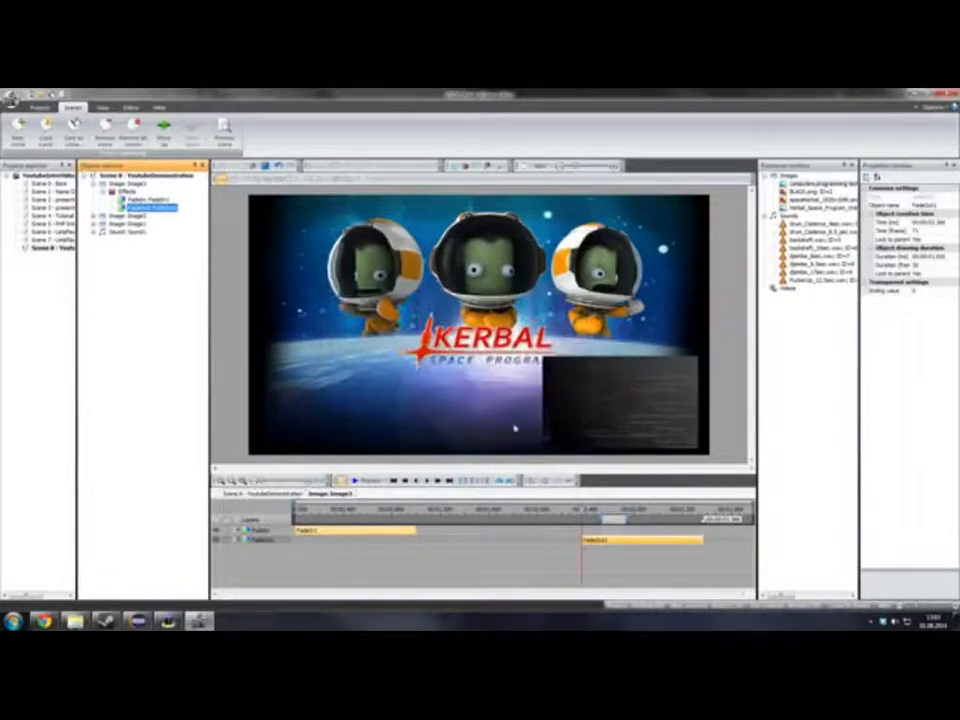
Compare the Scene 8 timeline with the computers programming image's own effects timeline, selecting its clip and the neighbouring image clip.
{"action": "left_click", "coordinate": [268, 493]}
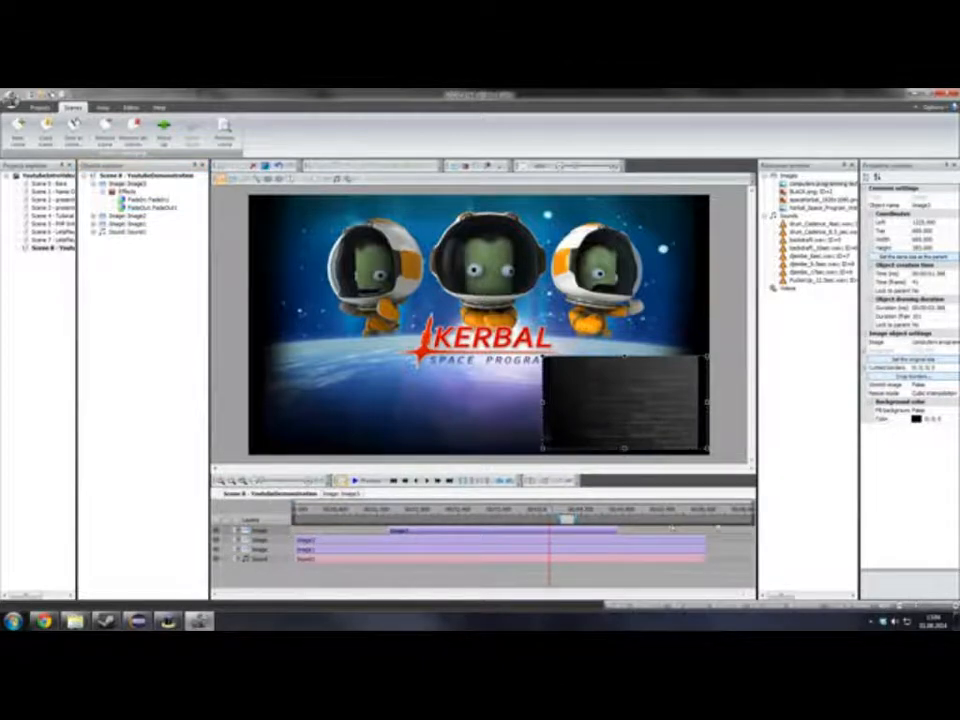
{"action": "double_click", "coordinate": [398, 532]}
{"action": "left_click", "coordinate": [293, 493]}
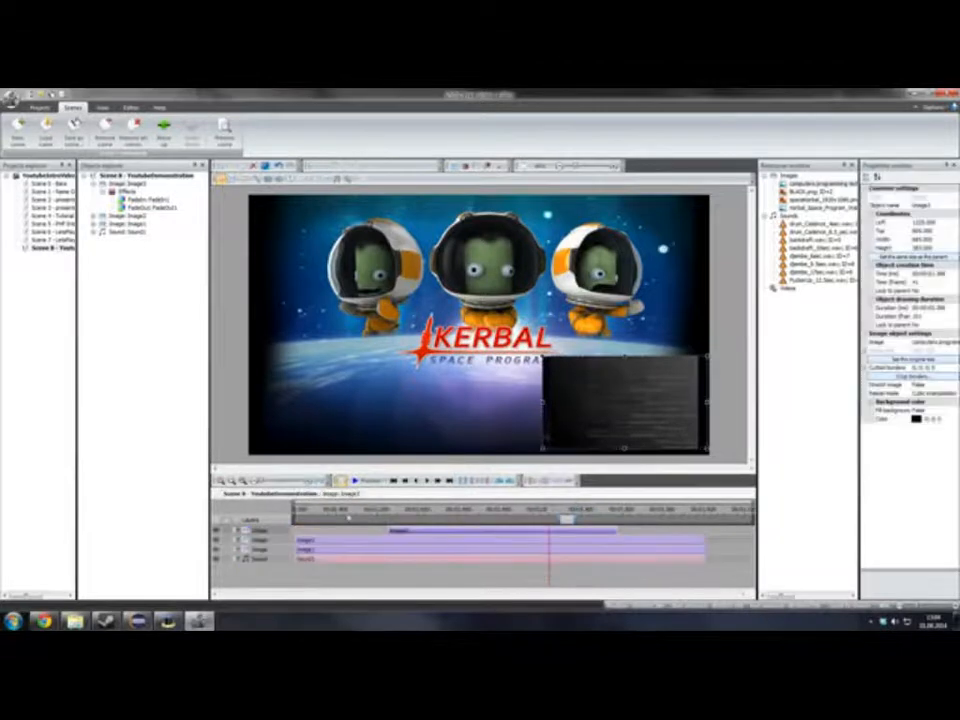
{"action": "left_click", "coordinate": [418, 541]}
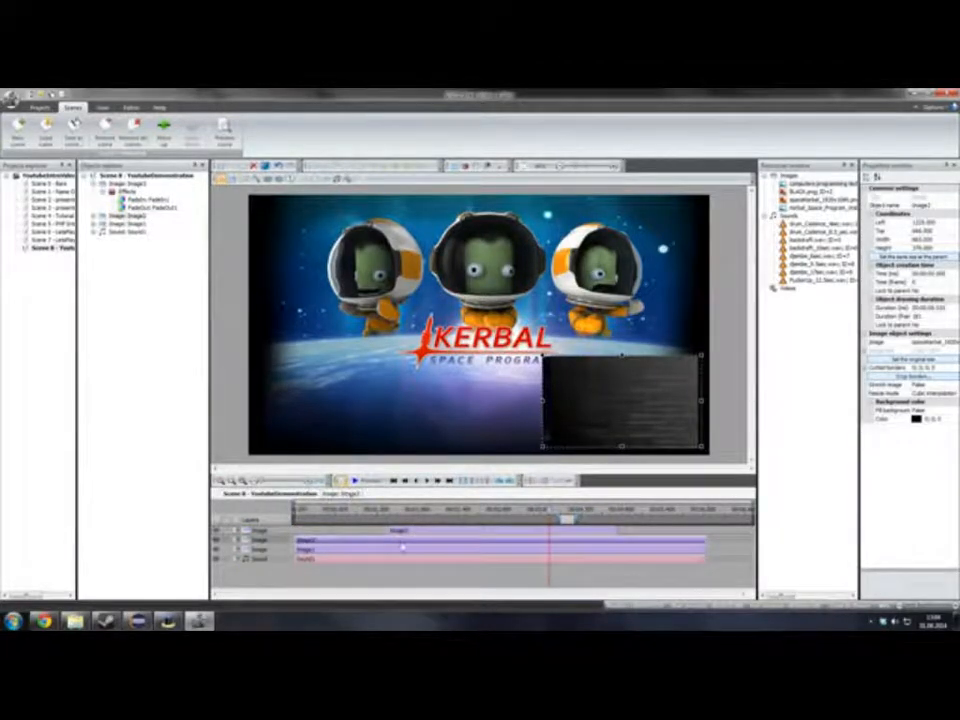
{"action": "left_click", "coordinate": [405, 531]}
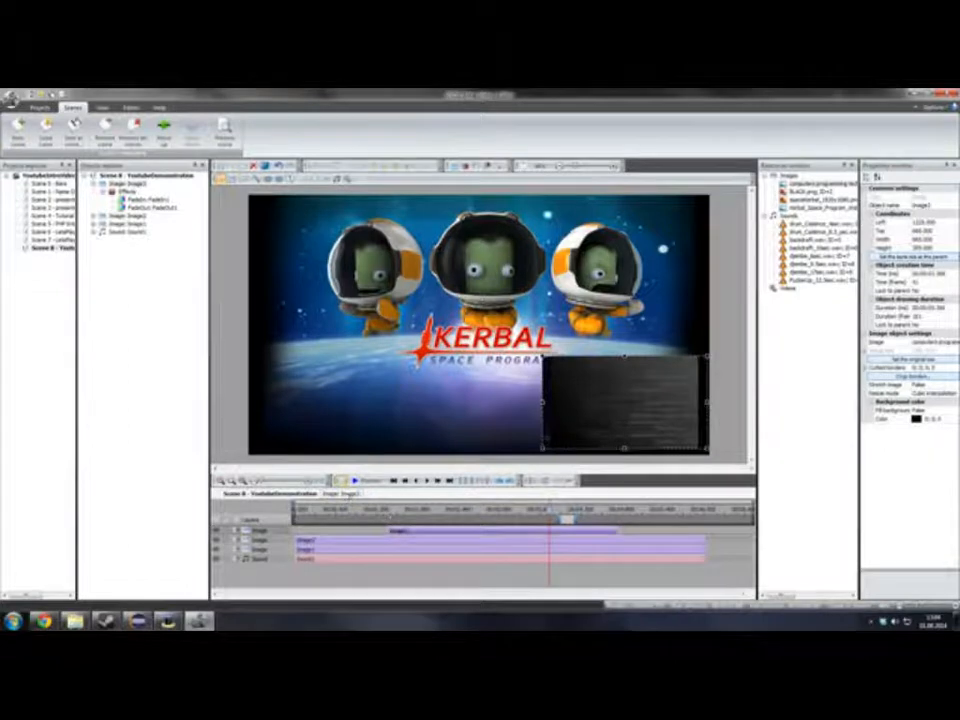
{"action": "left_click", "coordinate": [349, 495]}
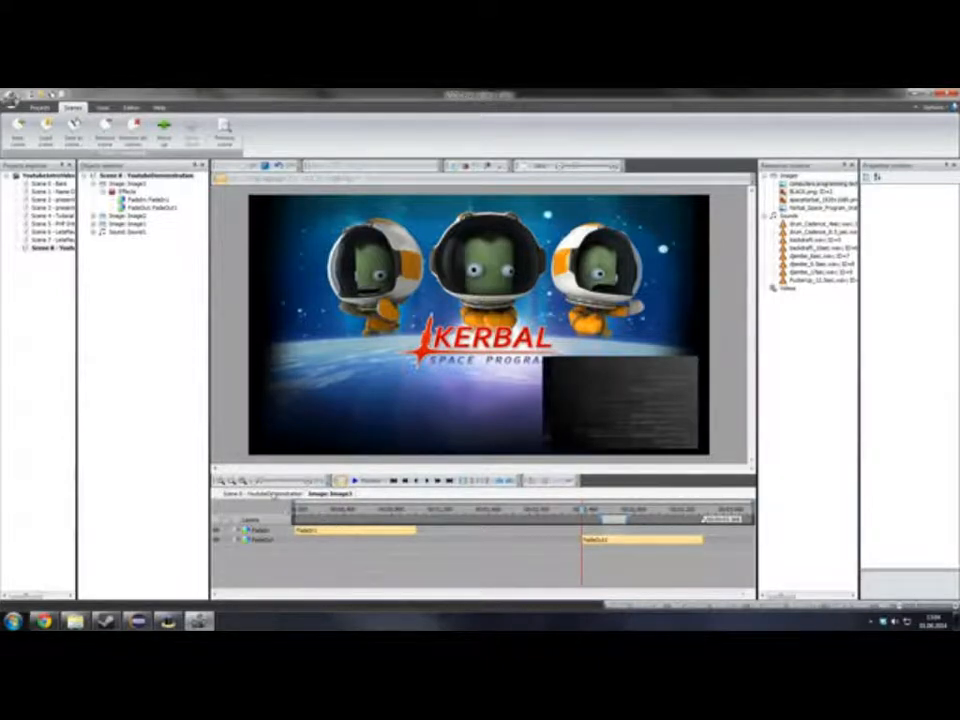
{"action": "left_click", "coordinate": [272, 494]}
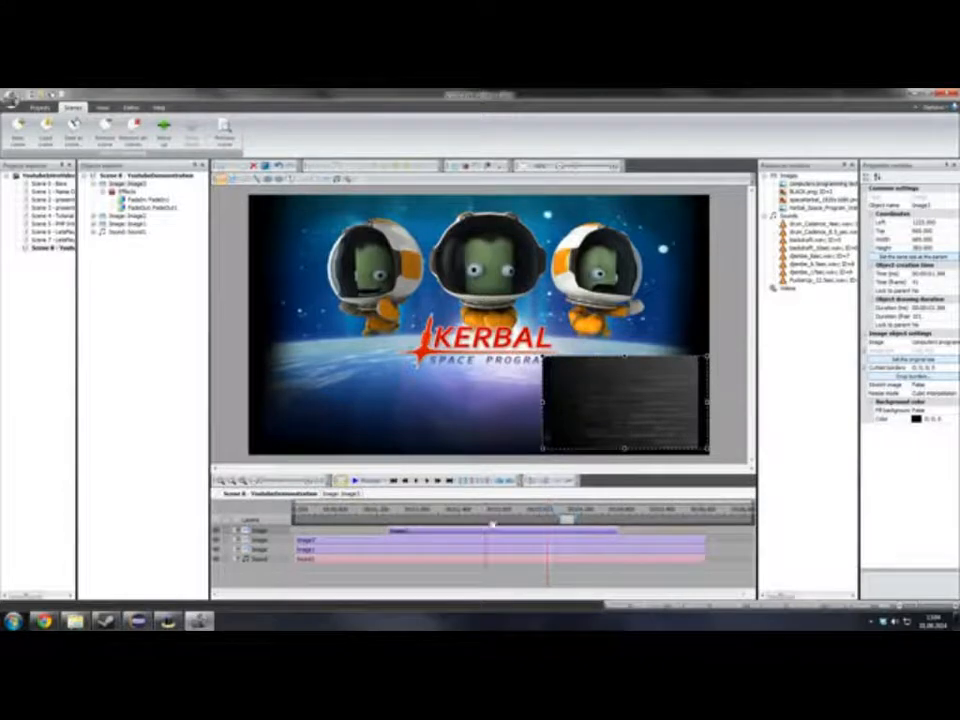
Add a 1.5-second audio Fade In effect from scene begin to the scene's sound.
{"action": "key", "text": "space"}
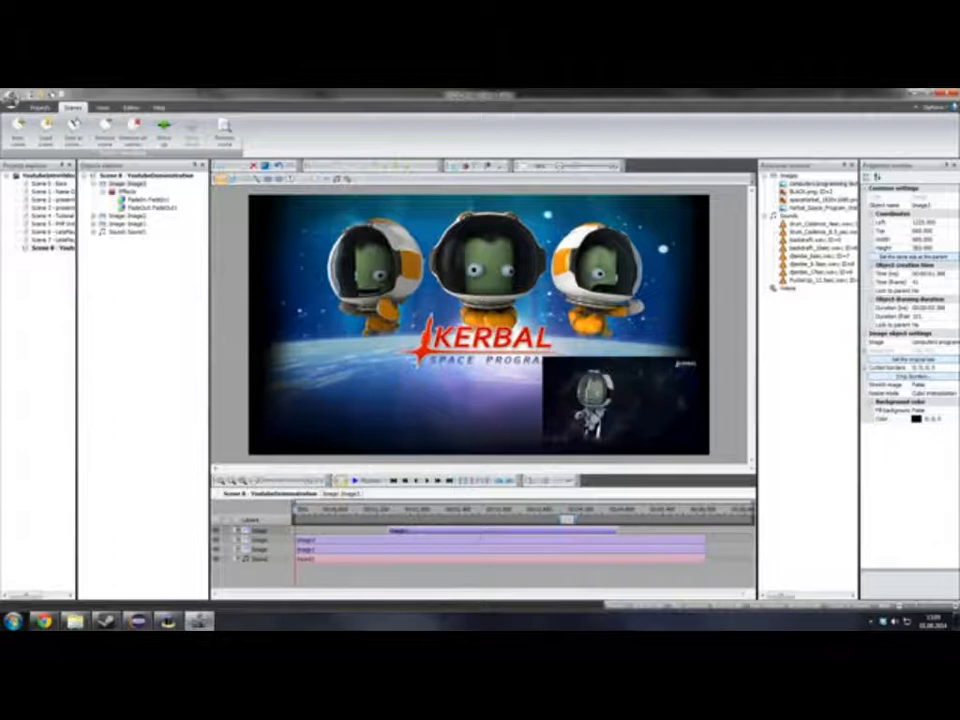
{"action": "left_click", "coordinate": [302, 558]}
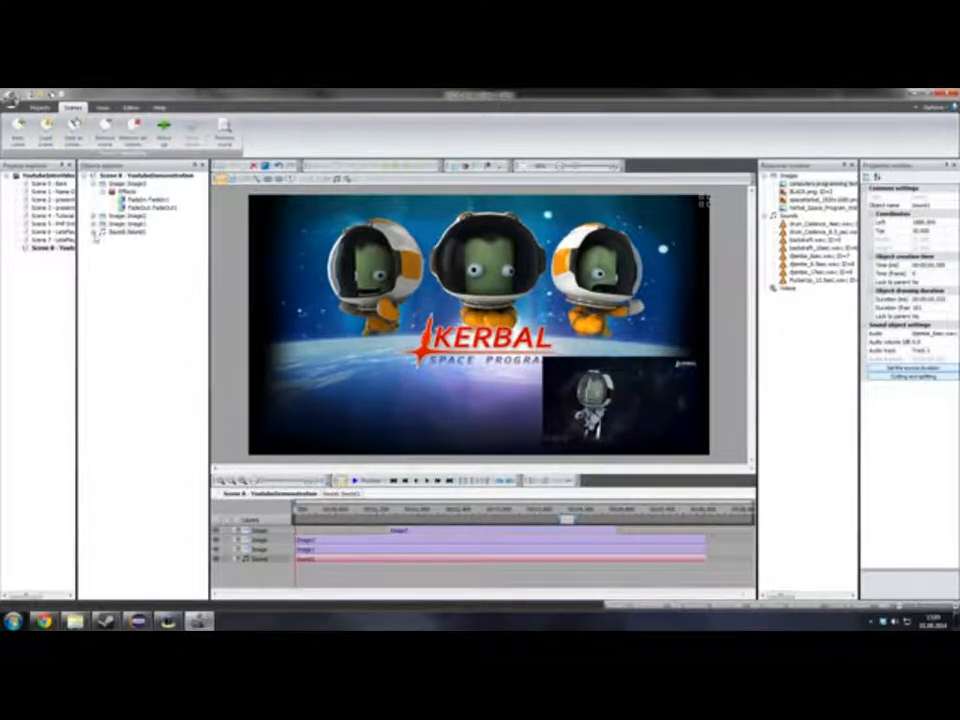
{"action": "right_click", "coordinate": [121, 233]}
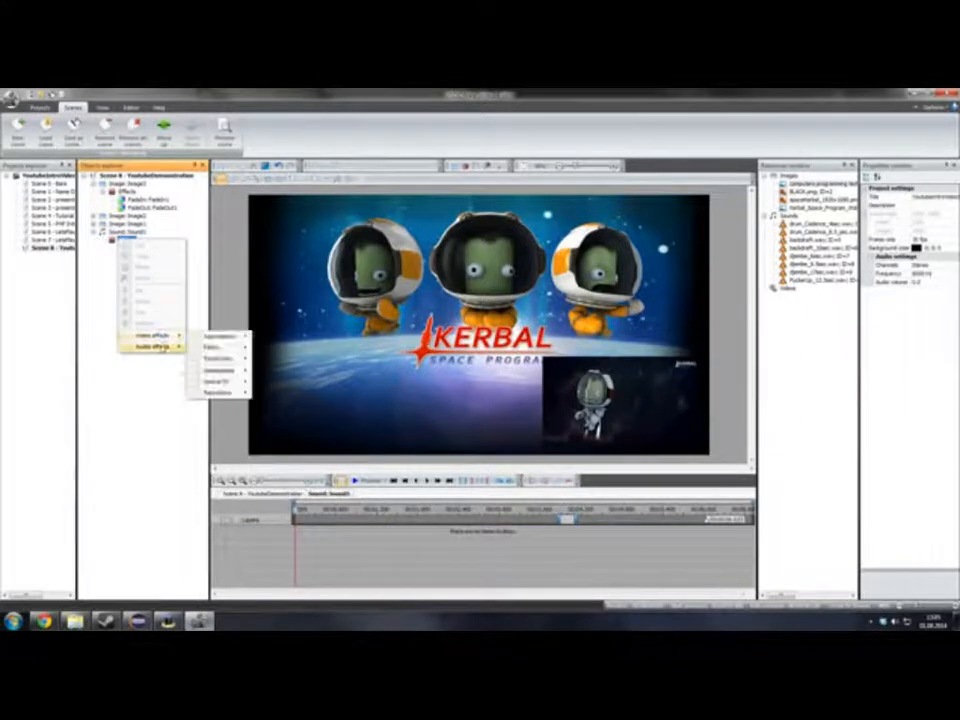
{"action": "mouse_move", "coordinate": [165, 346]}
{"action": "mouse_move", "coordinate": [239, 373]}
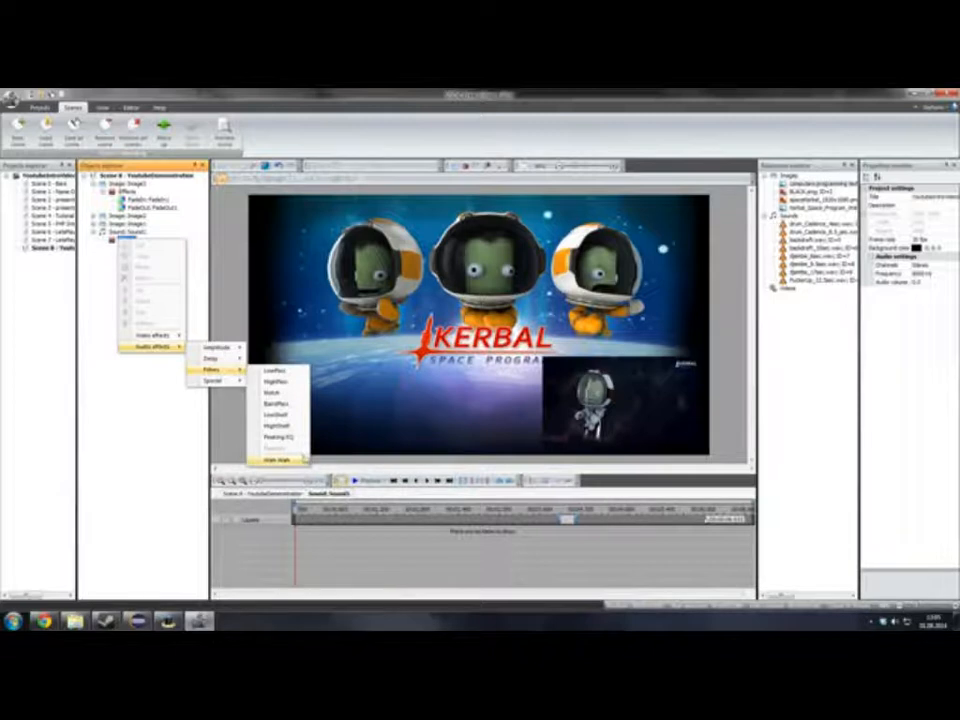
{"action": "mouse_move", "coordinate": [207, 359]}
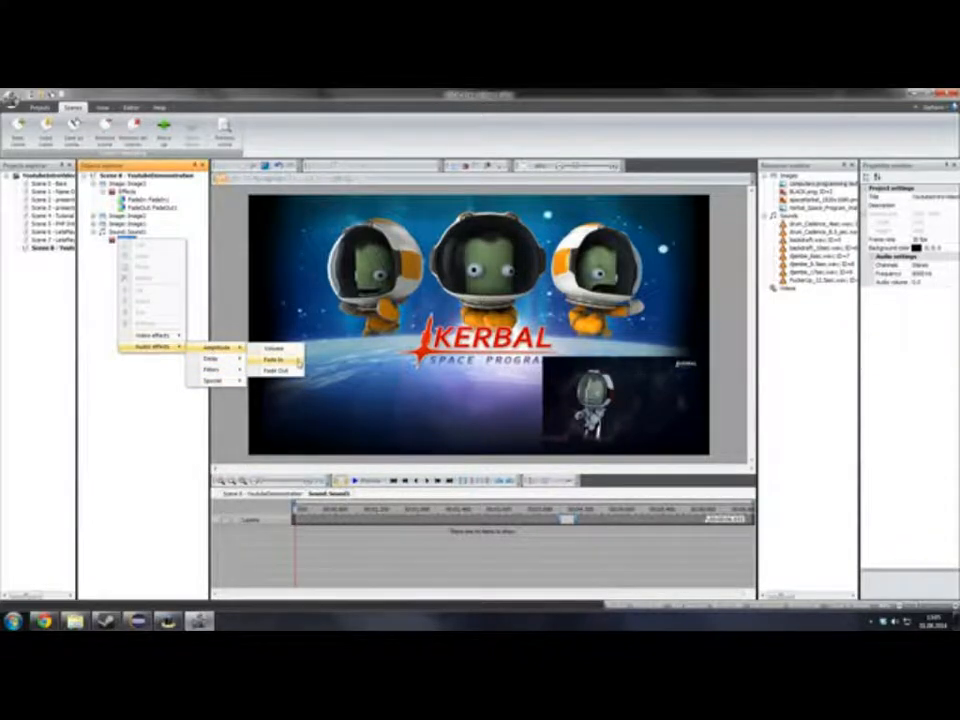
{"action": "left_click", "coordinate": [297, 361]}
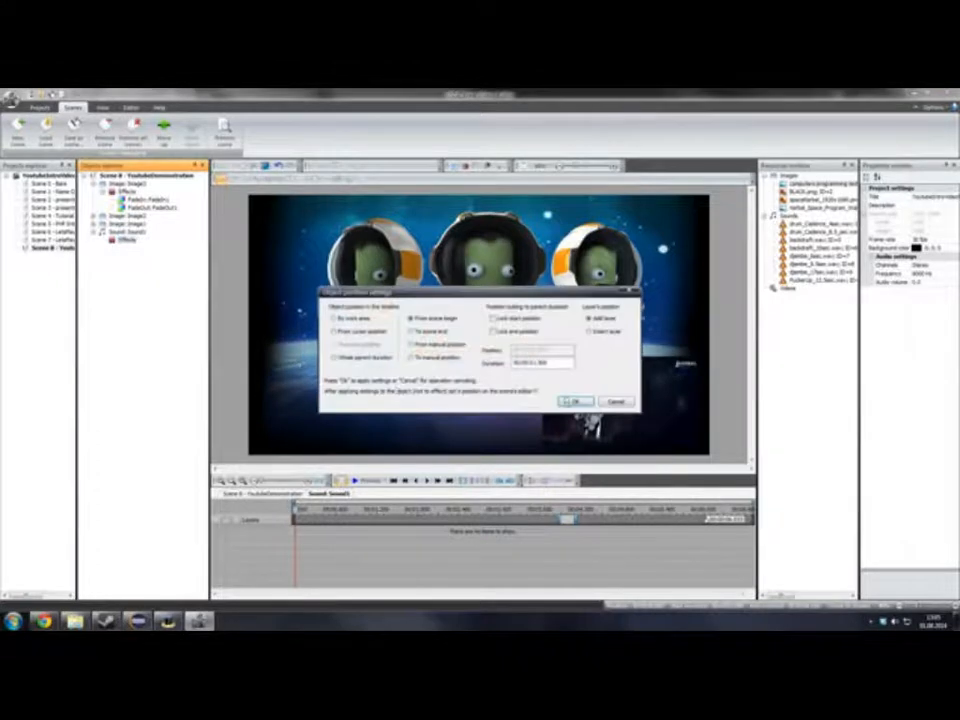
{"action": "left_click", "coordinate": [572, 401]}
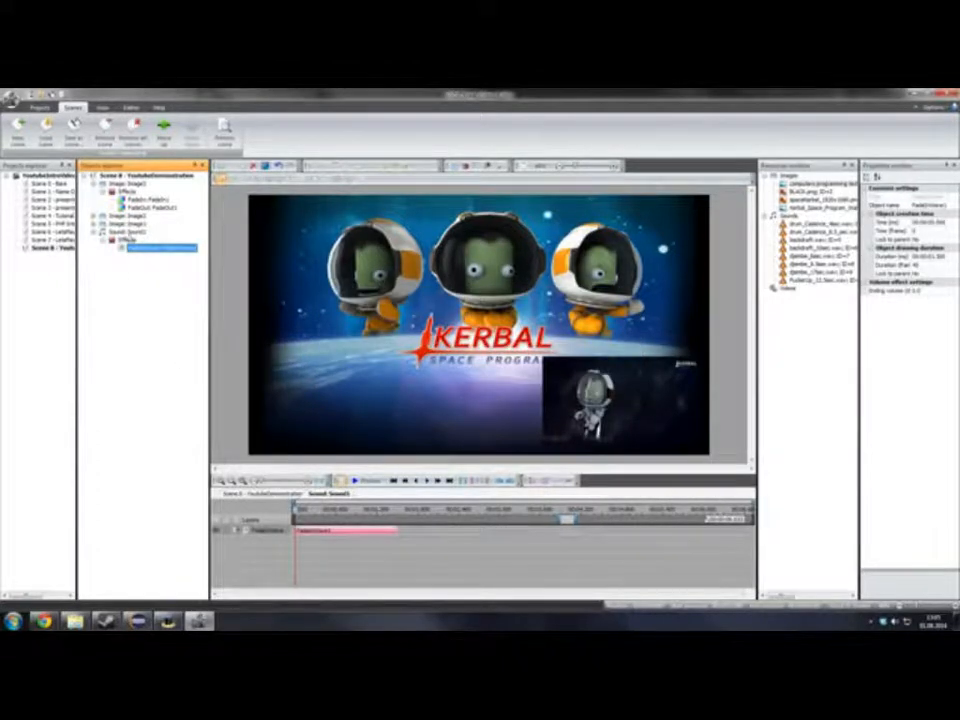
Add a 1.5-second audio Fade Out effect to scene end to the sound, with start and end positions locked to the parent.
{"action": "right_click", "coordinate": [126, 241]}
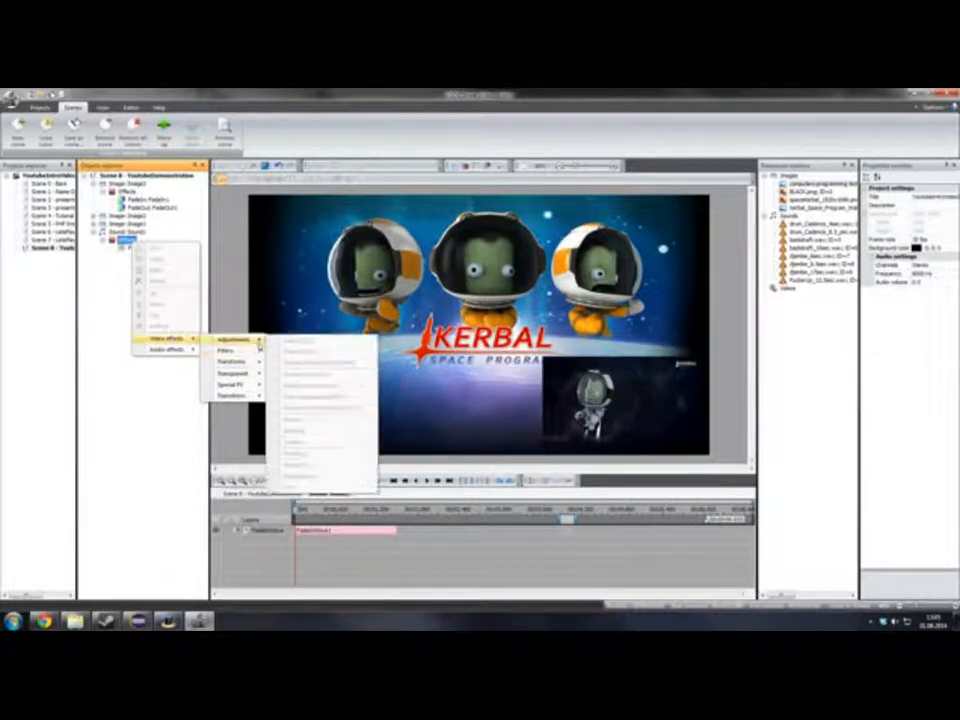
{"action": "mouse_move", "coordinate": [258, 350]}
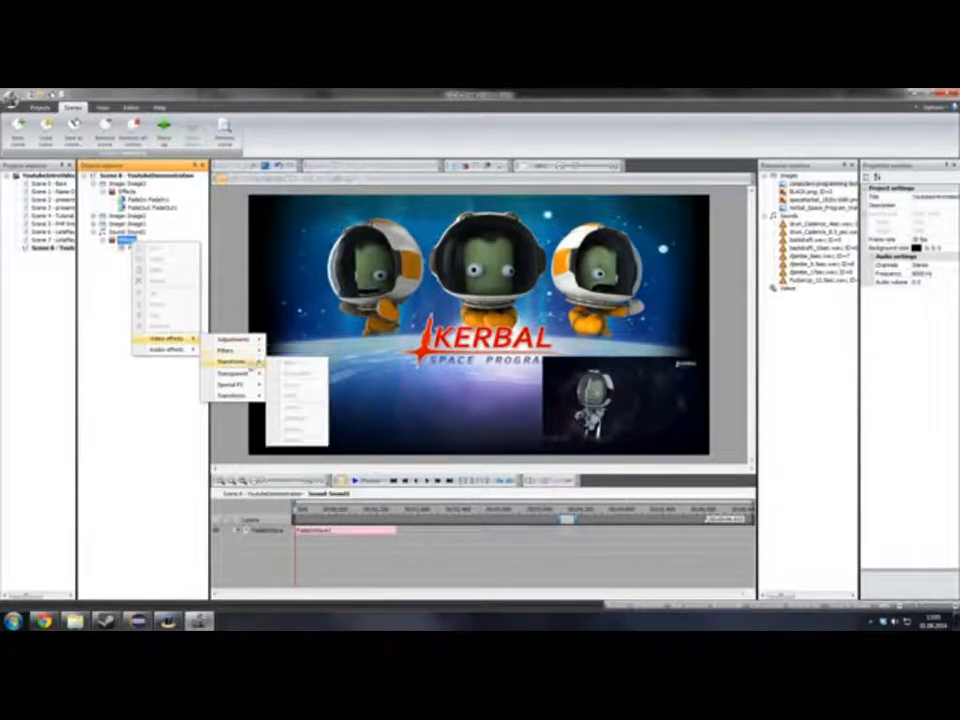
{"action": "right_click", "coordinate": [125, 240]}
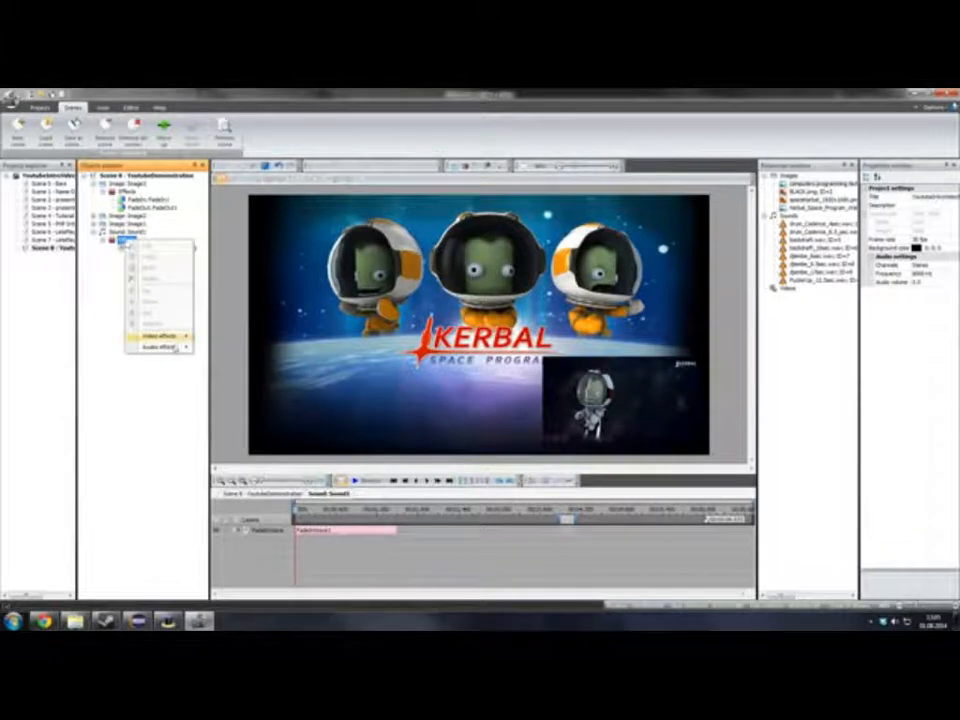
{"action": "mouse_move", "coordinate": [174, 347]}
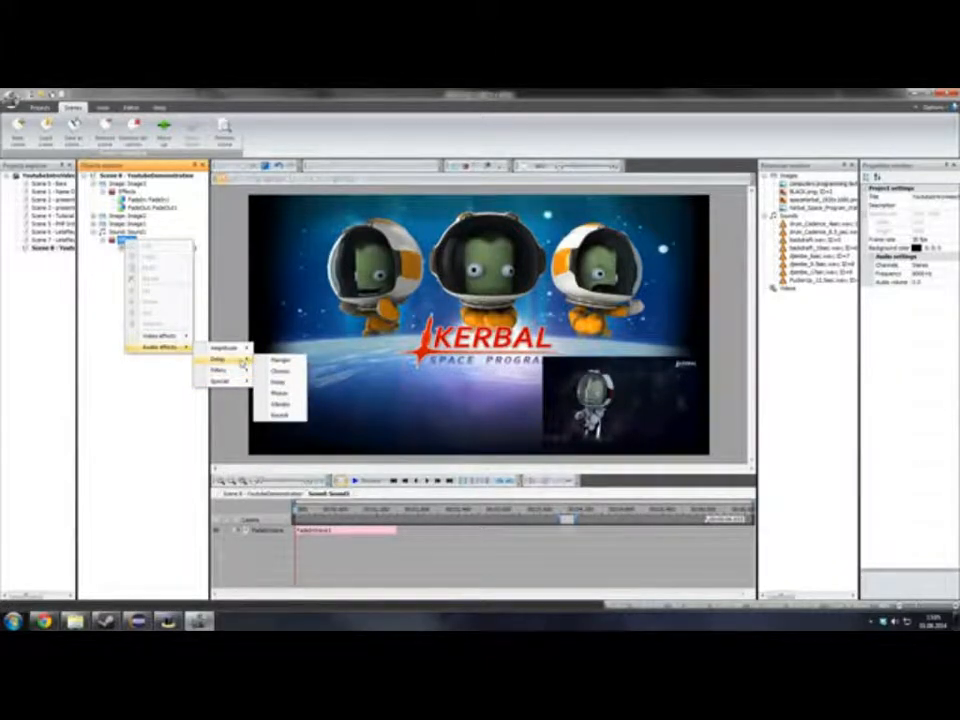
{"action": "mouse_move", "coordinate": [241, 352]}
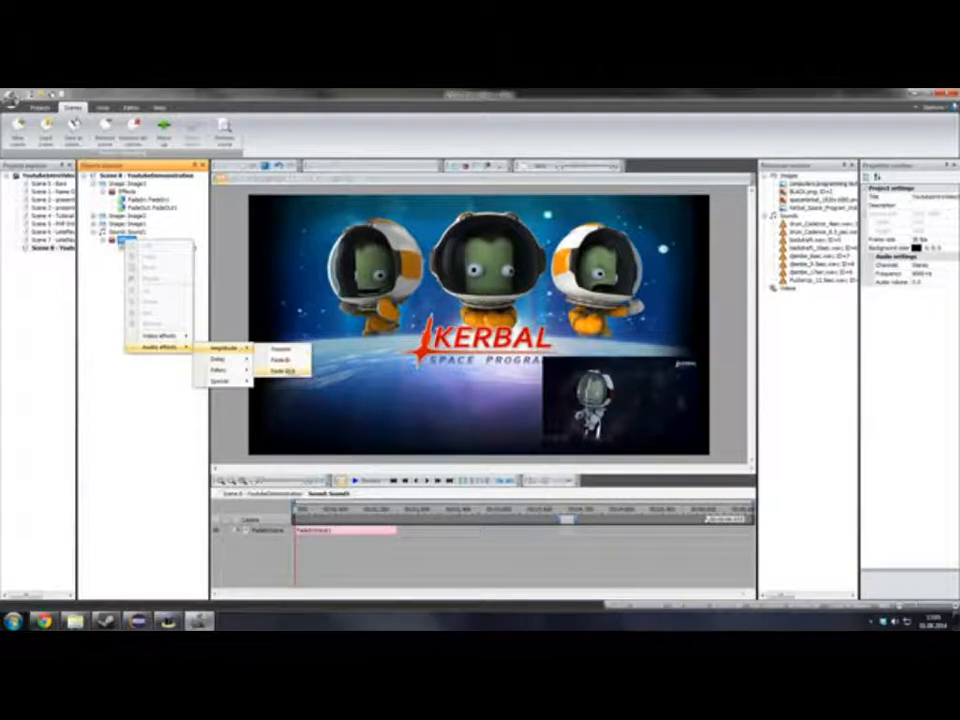
{"action": "left_click", "coordinate": [283, 371]}
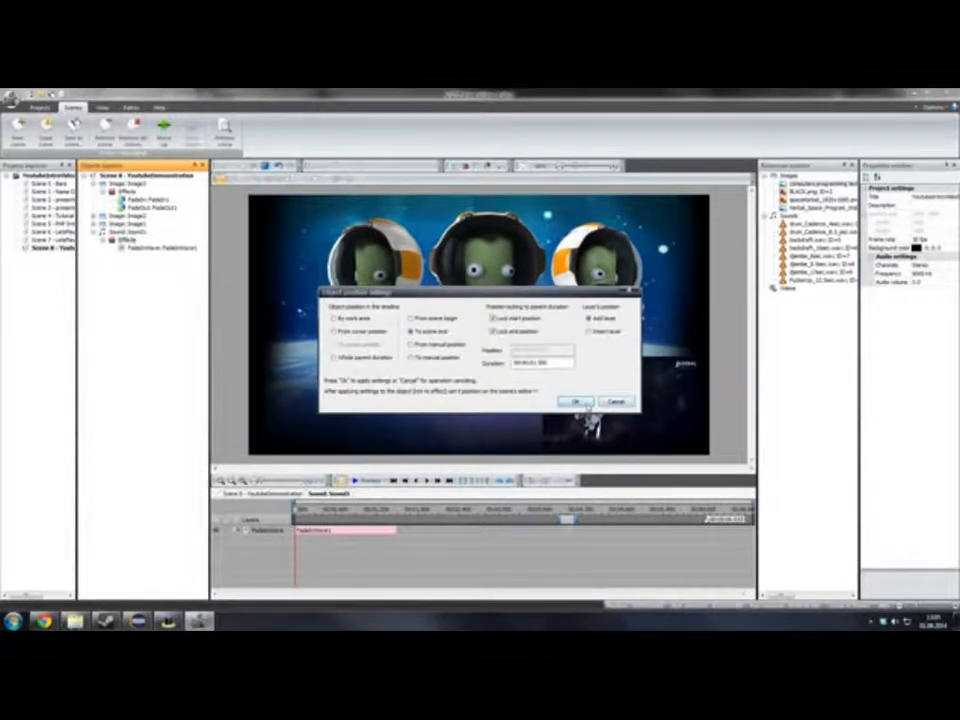
{"action": "left_click", "coordinate": [576, 402]}
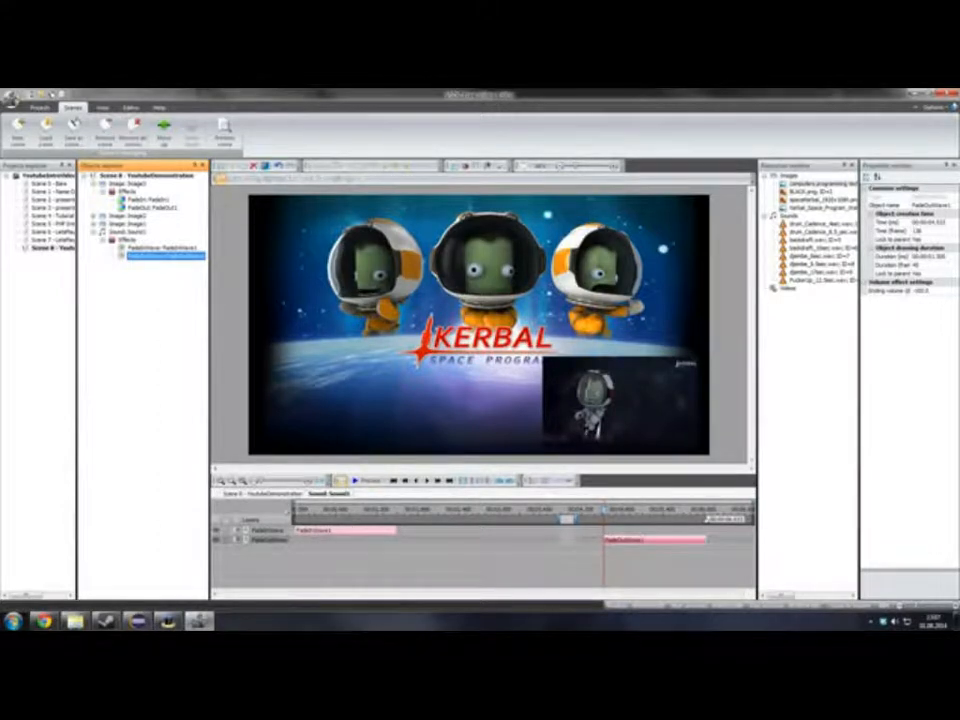
Preview Scene 8 from its beginning at 360p quality and close the preview player.
{"action": "left_click", "coordinate": [270, 494]}
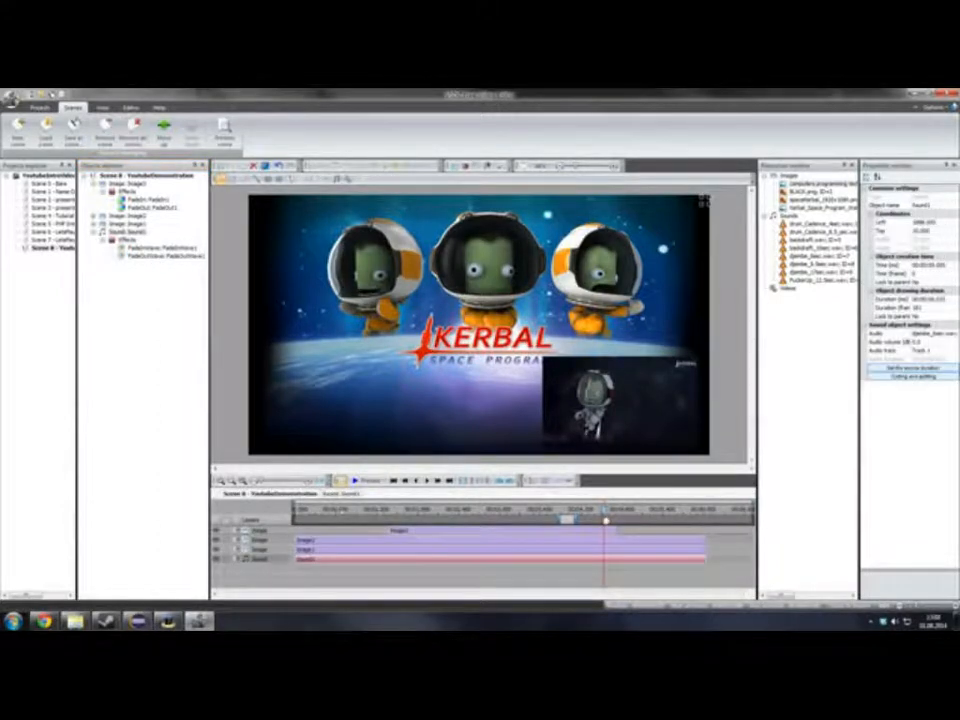
{"action": "left_click_drag", "start_coordinate": [605, 520], "coordinate": [292, 526]}
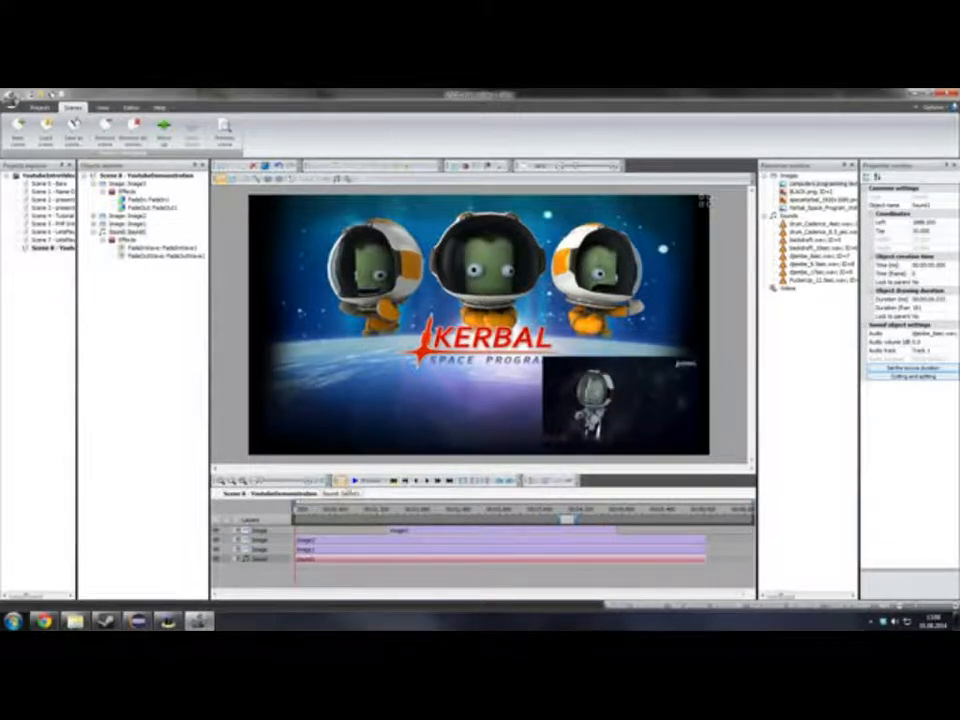
{"action": "left_click", "coordinate": [369, 481]}
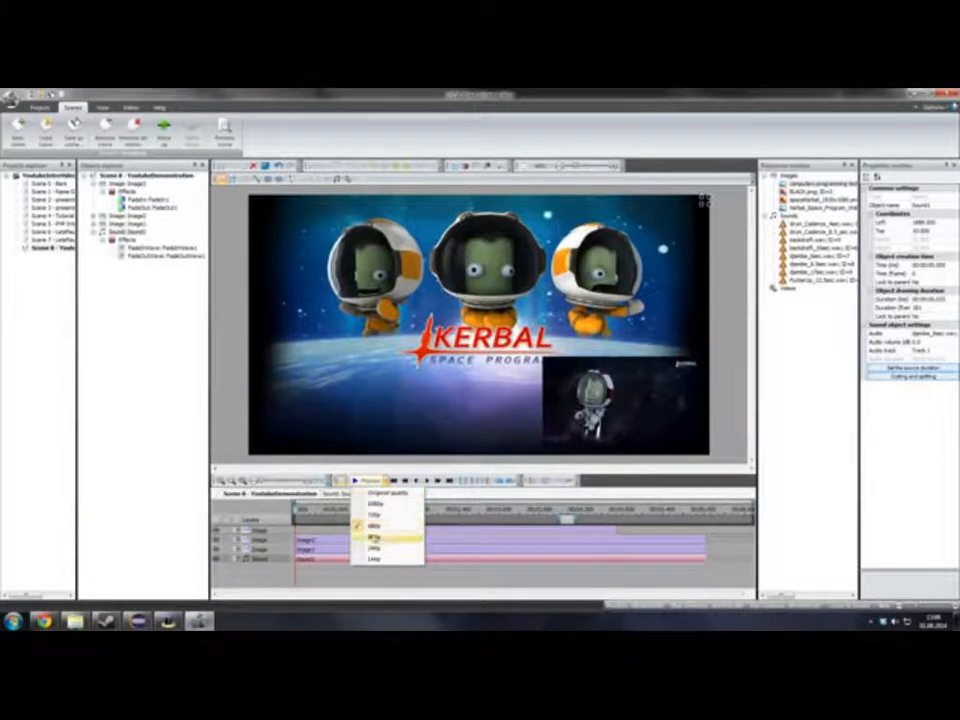
{"action": "left_click", "coordinate": [390, 537]}
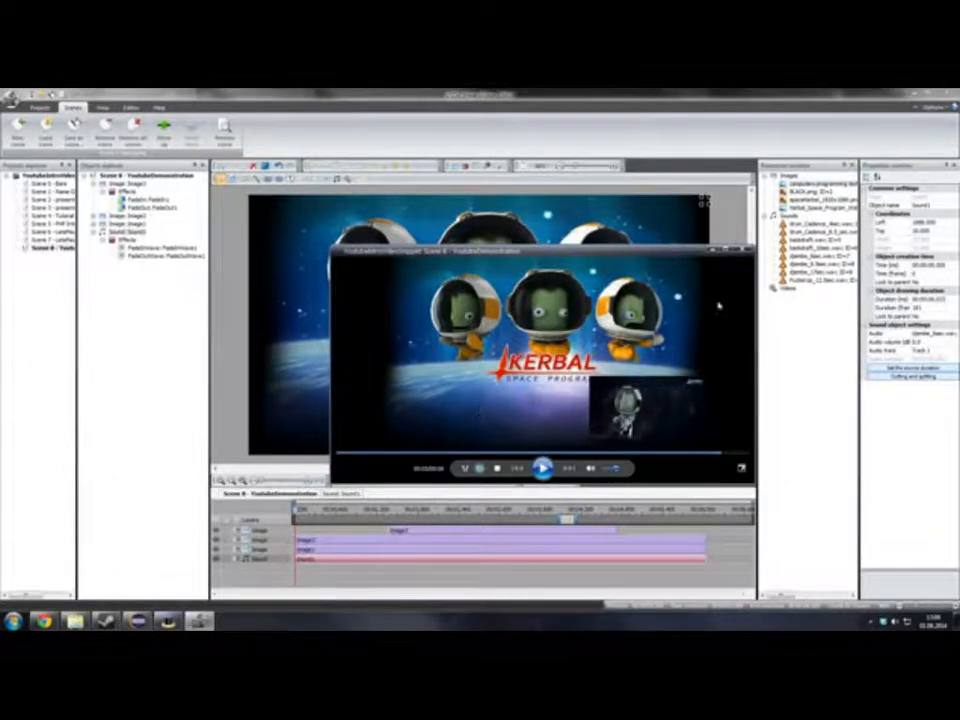
{"action": "left_click", "coordinate": [746, 249]}
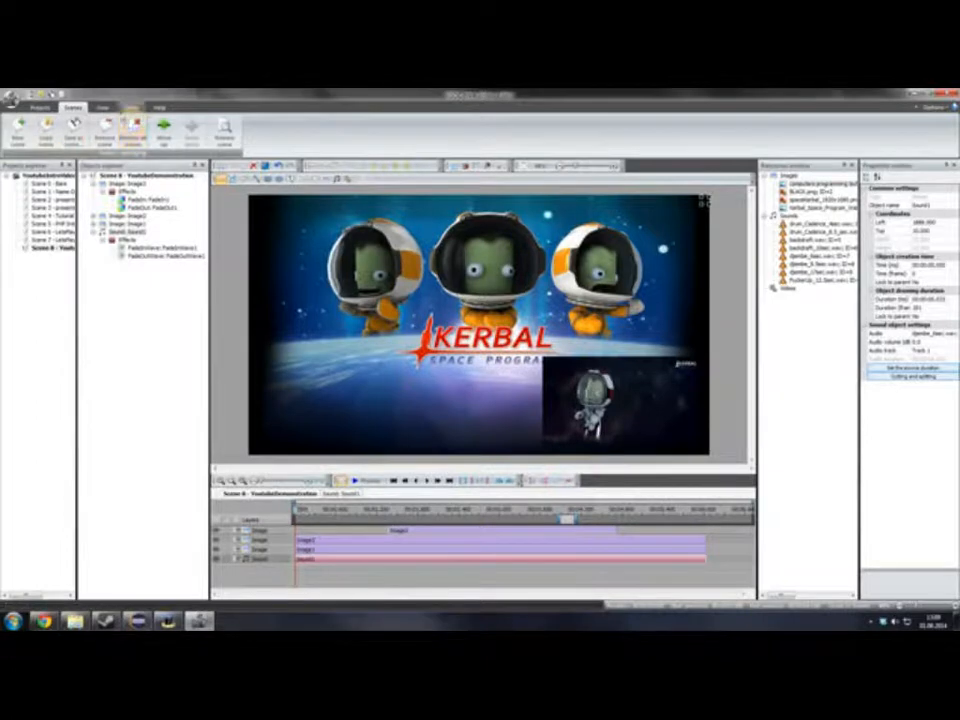
Open the project's export settings and close the cutting and marker editor to return to the export window.
{"action": "left_click", "coordinate": [131, 107]}
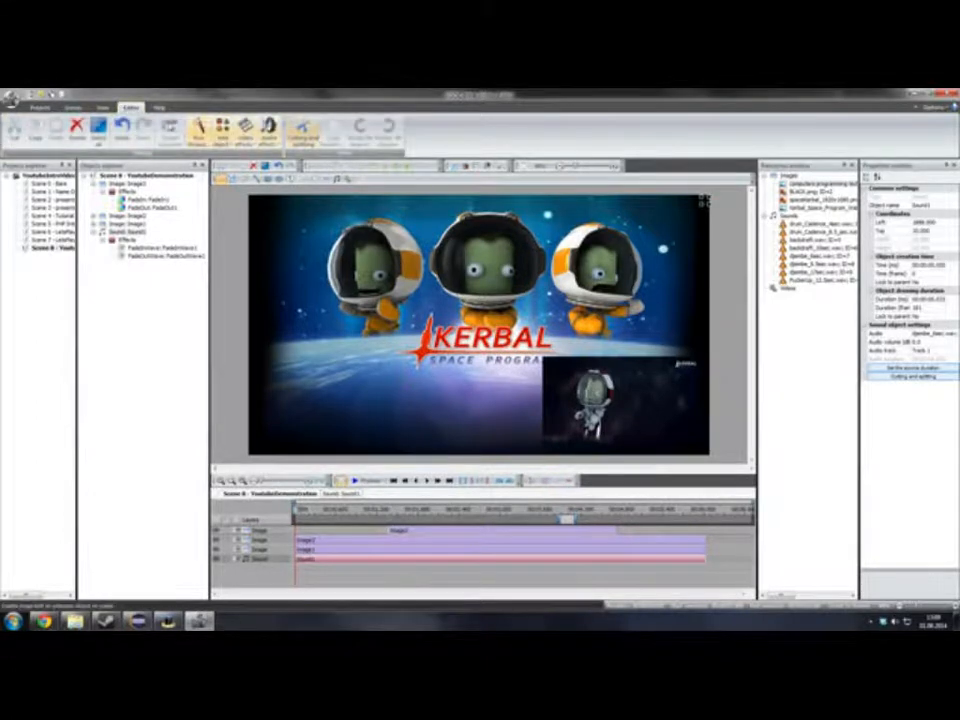
{"action": "left_click", "coordinate": [73, 107]}
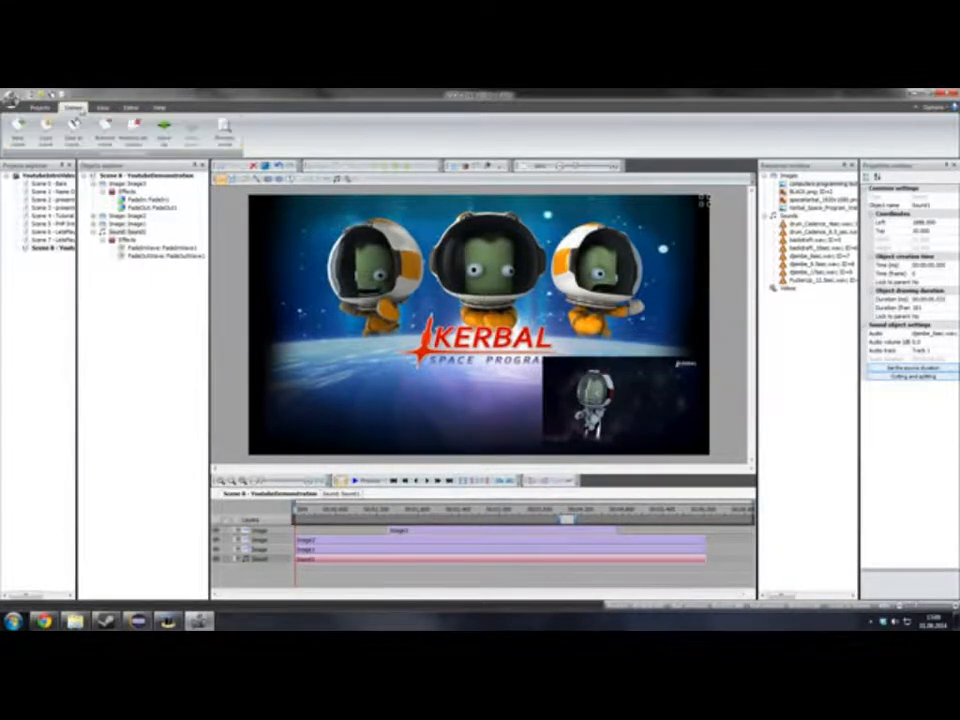
{"action": "left_click", "coordinate": [40, 107]}
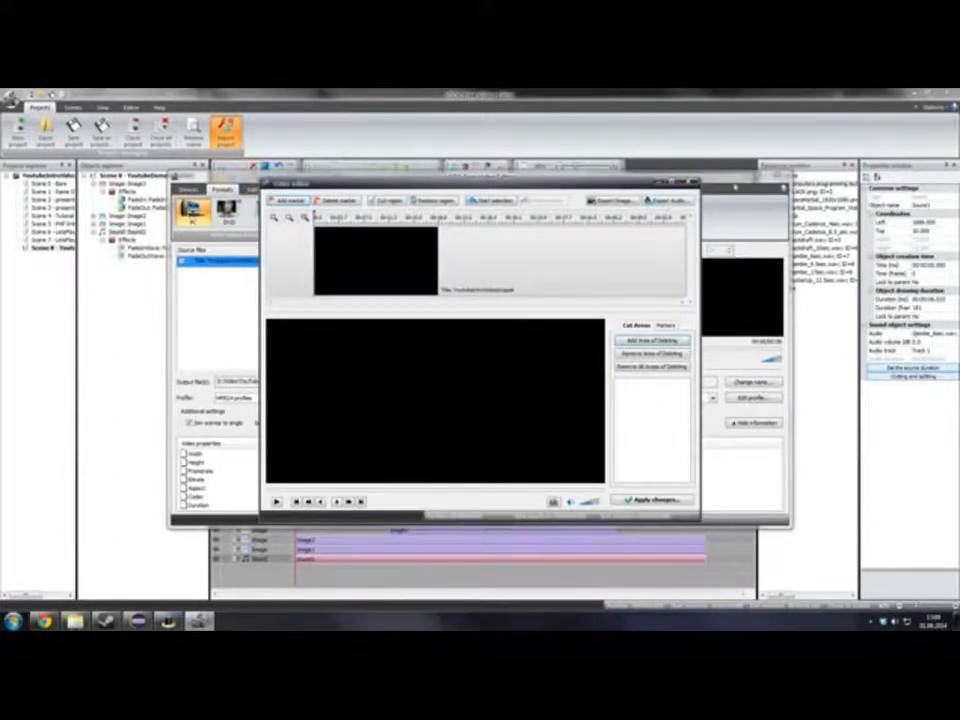
{"action": "left_click", "coordinate": [692, 183]}
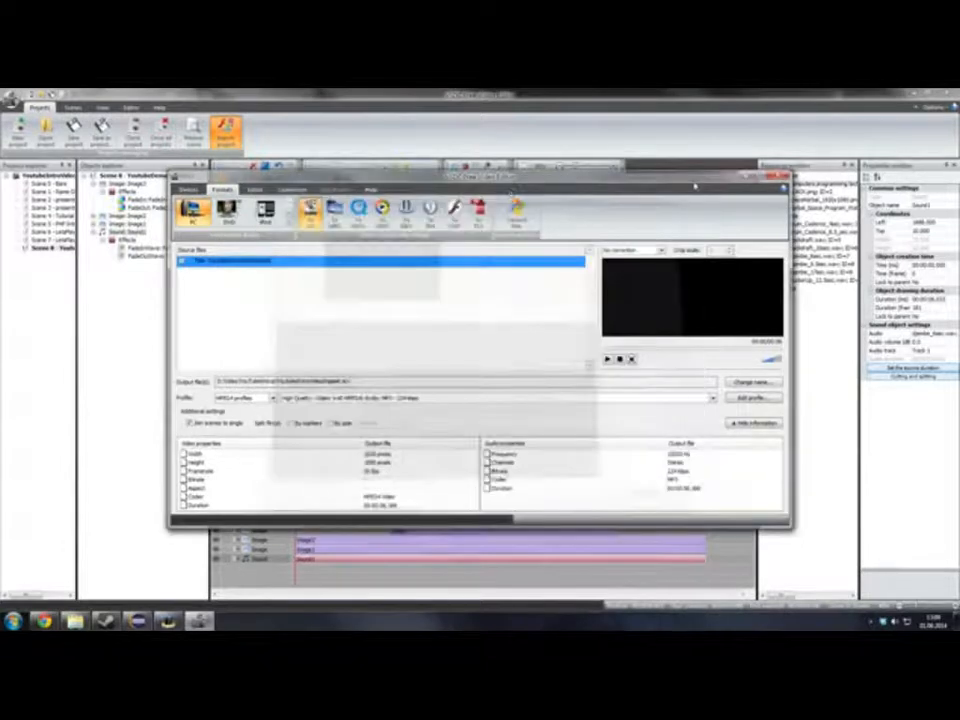
Examine the target devices and output video formats available for exporting the project.
{"action": "left_click", "coordinate": [181, 194]}
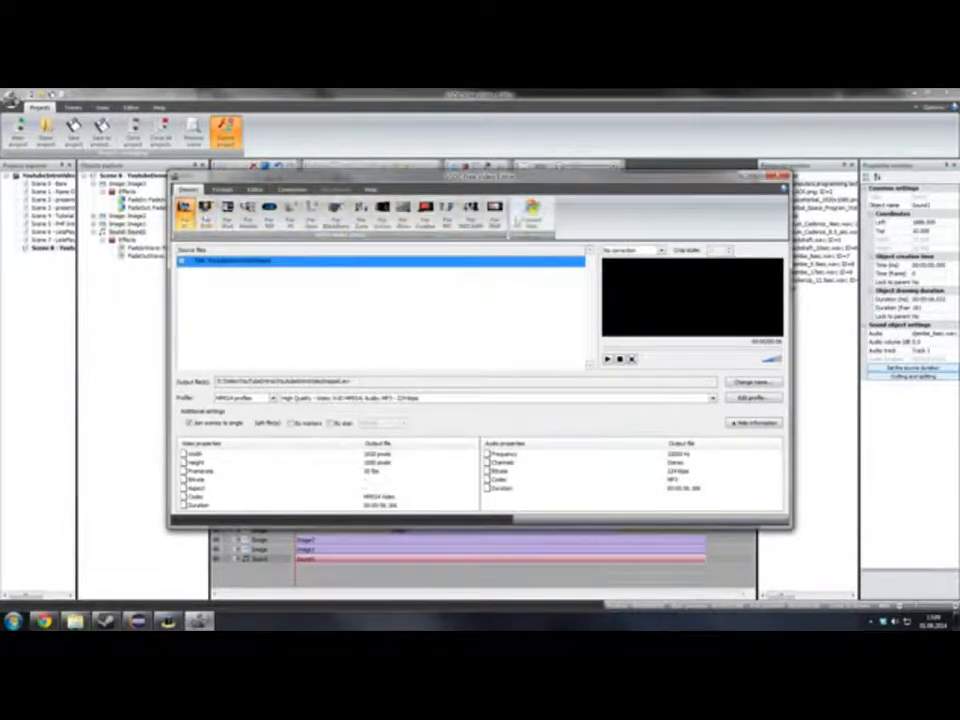
{"action": "left_click", "coordinate": [222, 189]}
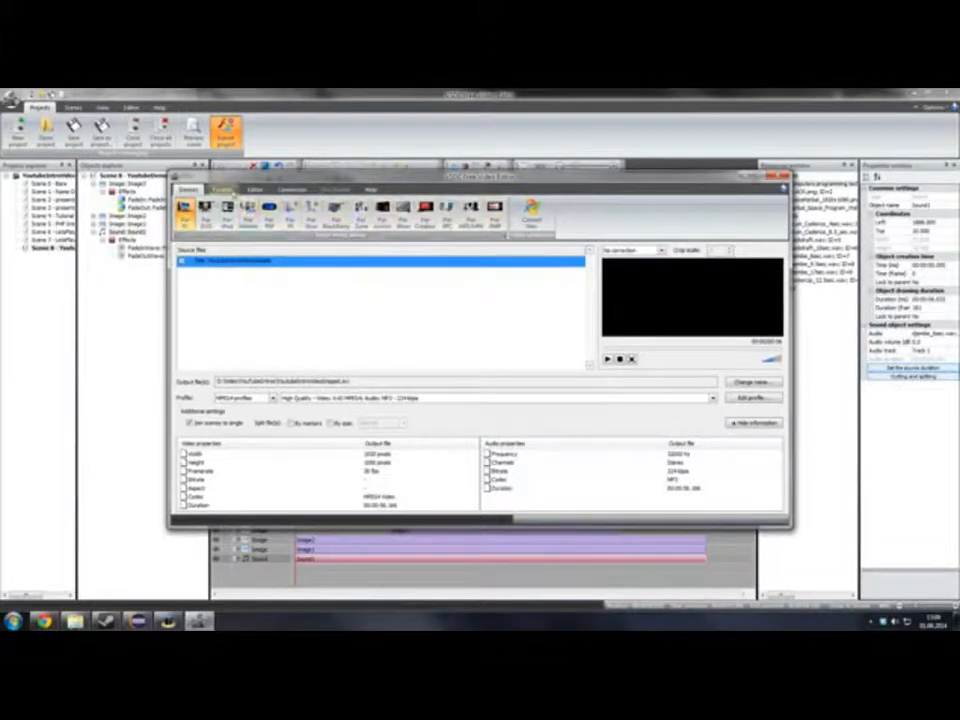
{"action": "left_click", "coordinate": [189, 189]}
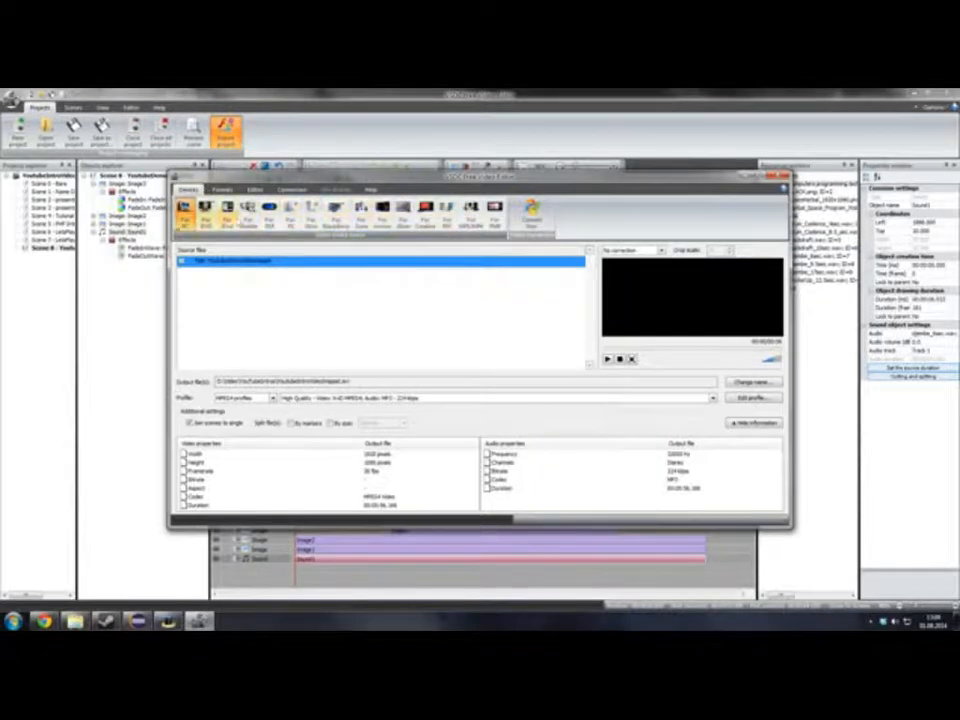
{"action": "left_click", "coordinate": [222, 189]}
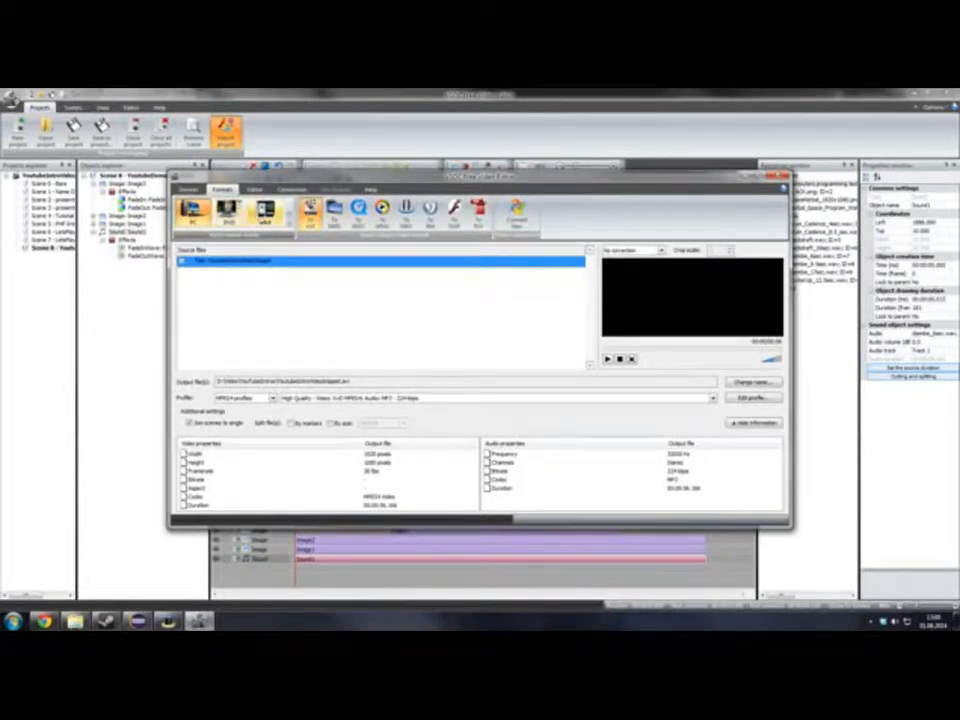
{"action": "left_click", "coordinate": [288, 216]}
{"action": "left_click", "coordinate": [288, 216]}
{"action": "left_click", "coordinate": [288, 216]}
{"action": "left_click", "coordinate": [289, 207]}
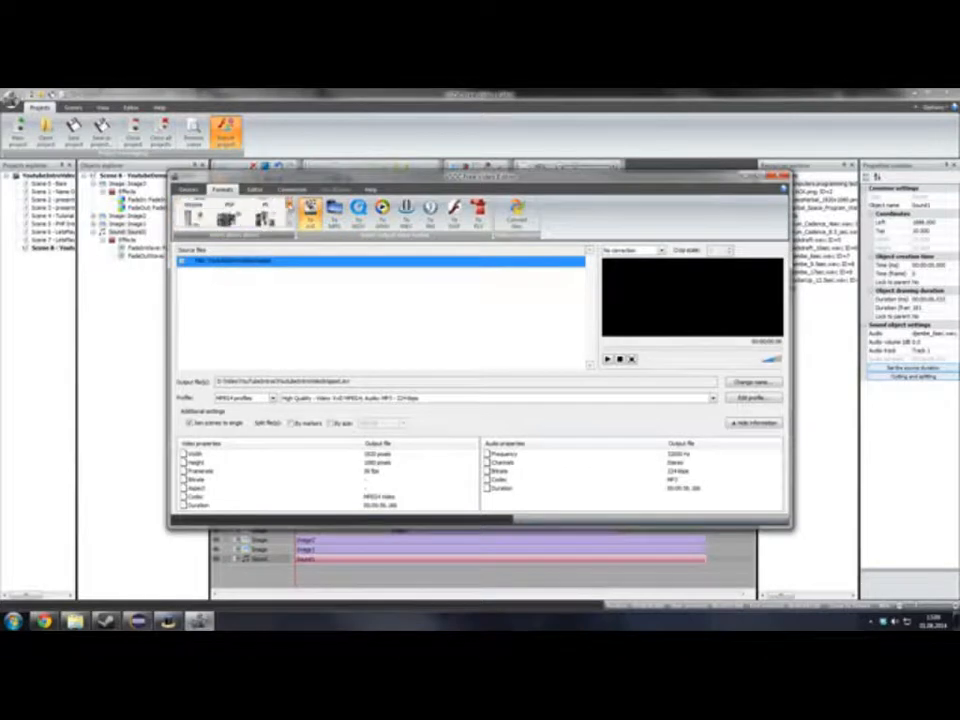
{"action": "left_click", "coordinate": [289, 207]}
{"action": "left_click", "coordinate": [289, 207]}
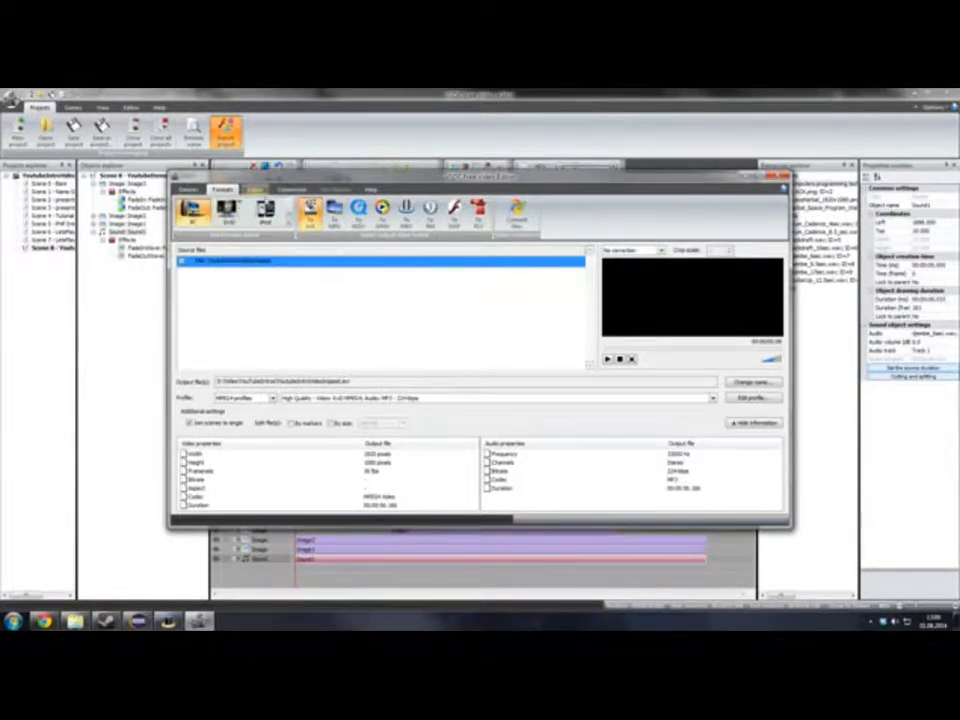
Examine the export window's cutting and marker editor and its conversion options, and return to the device list.
{"action": "left_click", "coordinate": [255, 190]}
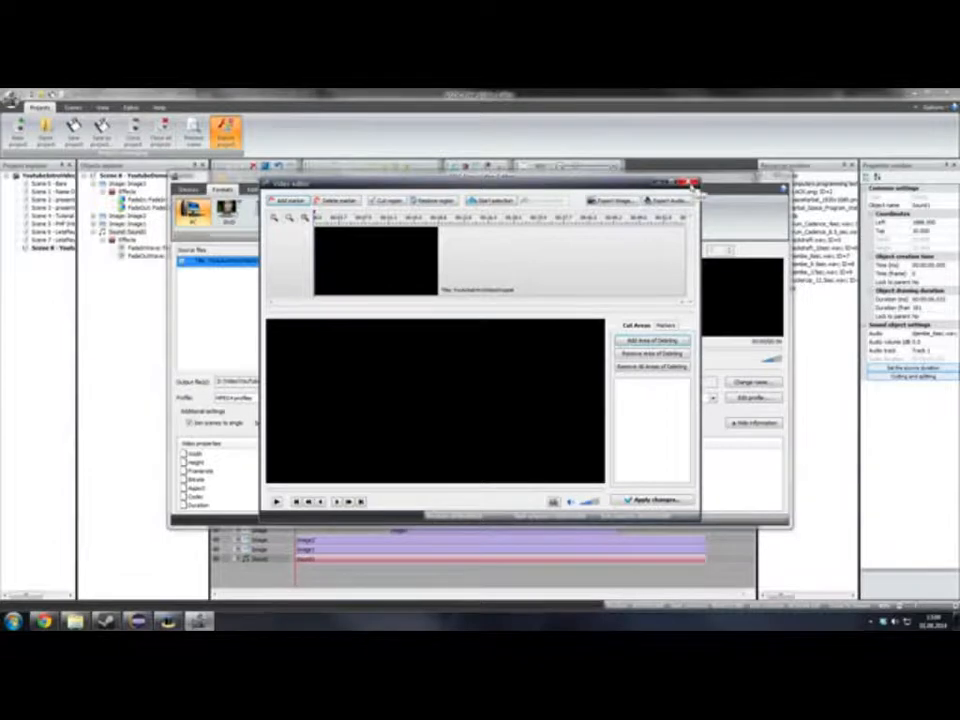
{"action": "left_click", "coordinate": [690, 184]}
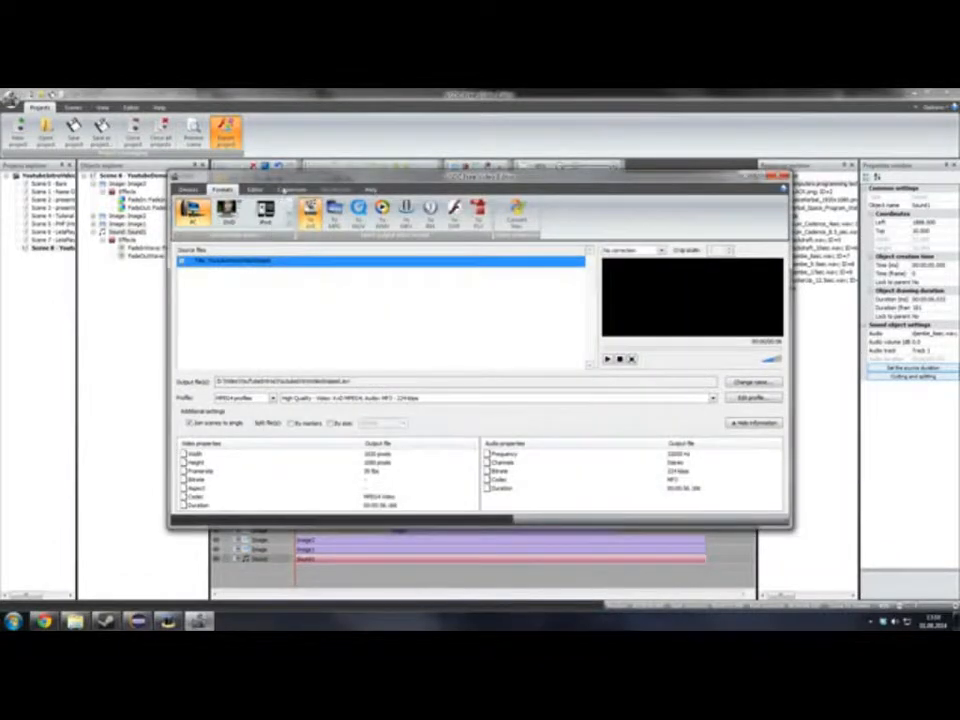
{"action": "left_click", "coordinate": [289, 189]}
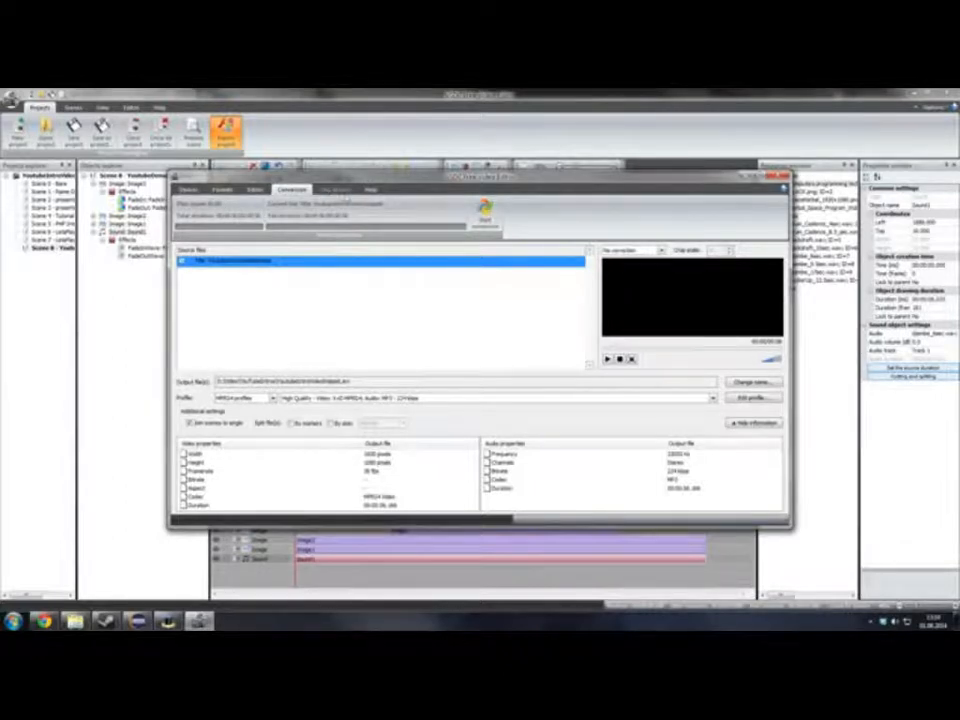
{"action": "left_click", "coordinate": [190, 190]}
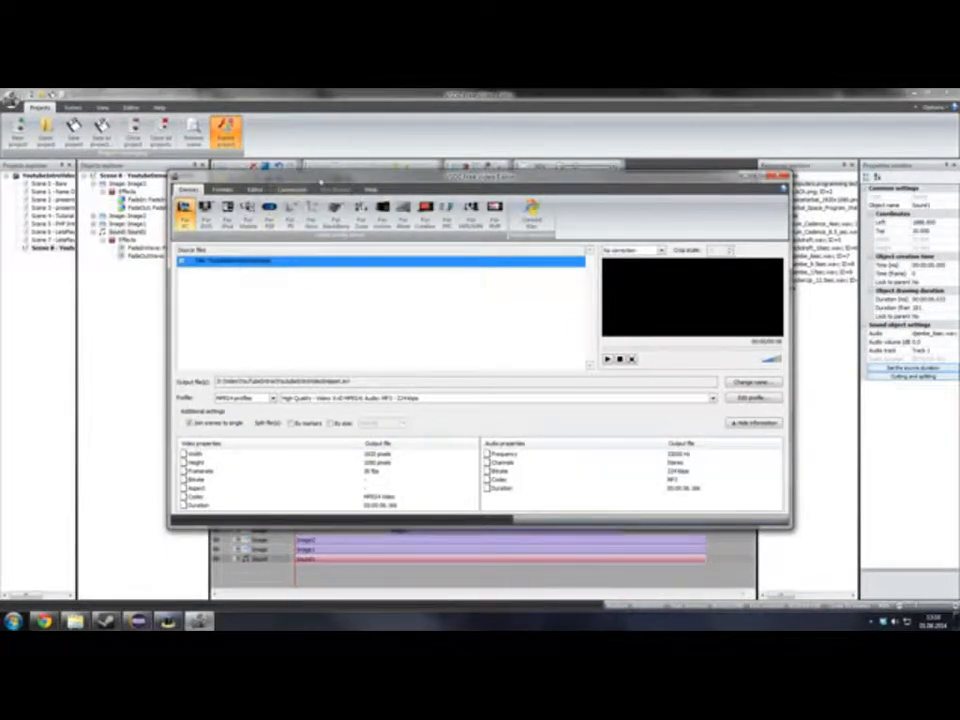
{"action": "left_click", "coordinate": [292, 189]}
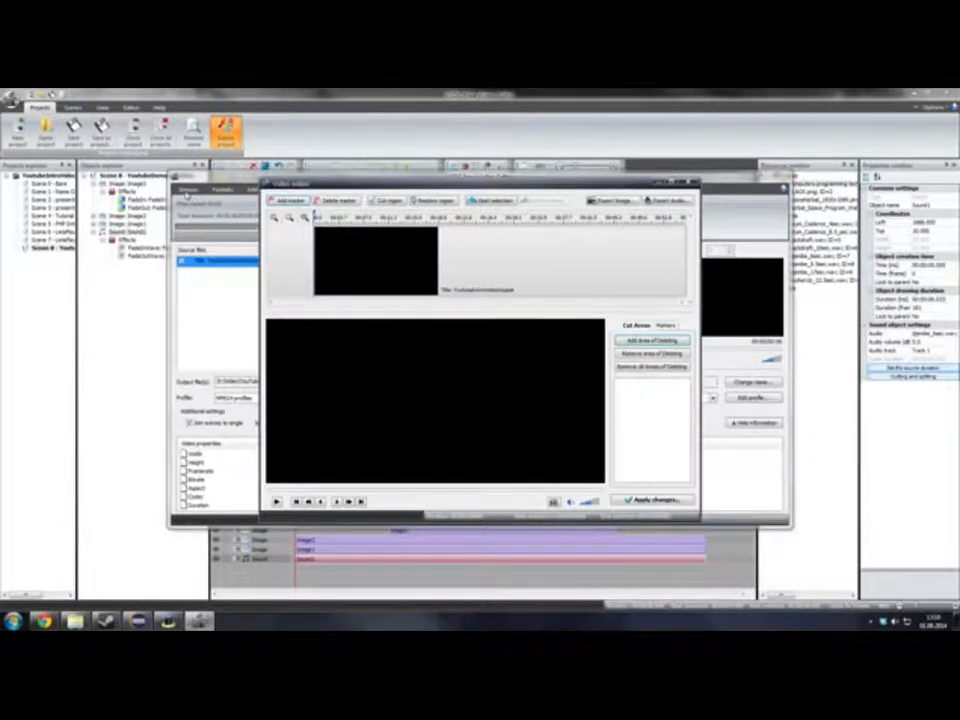
{"action": "left_click", "coordinate": [690, 183]}
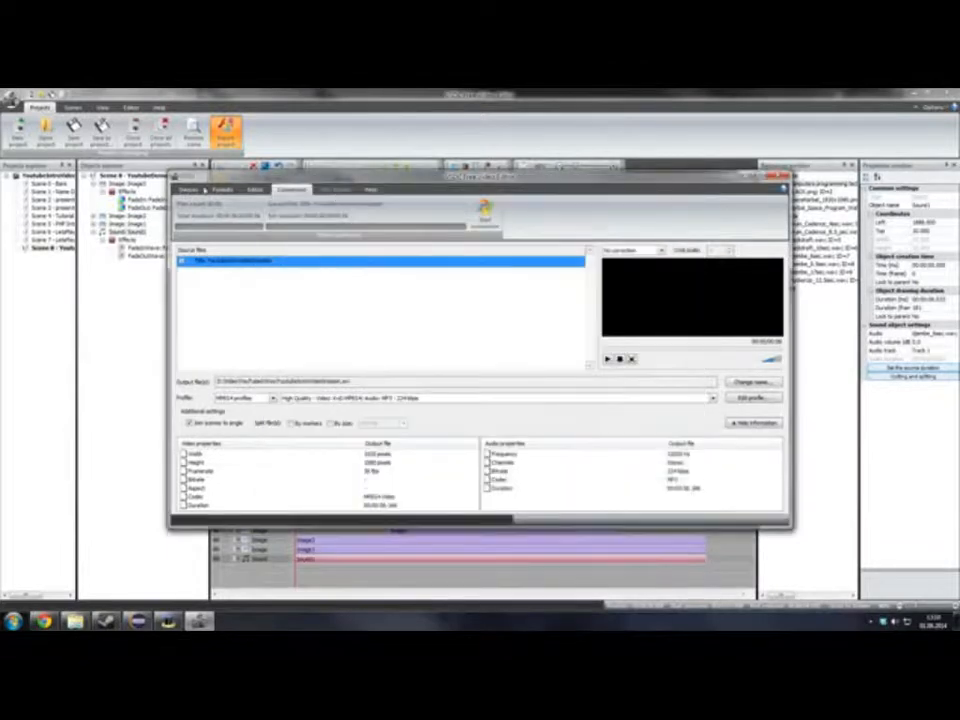
{"action": "left_click", "coordinate": [190, 189]}
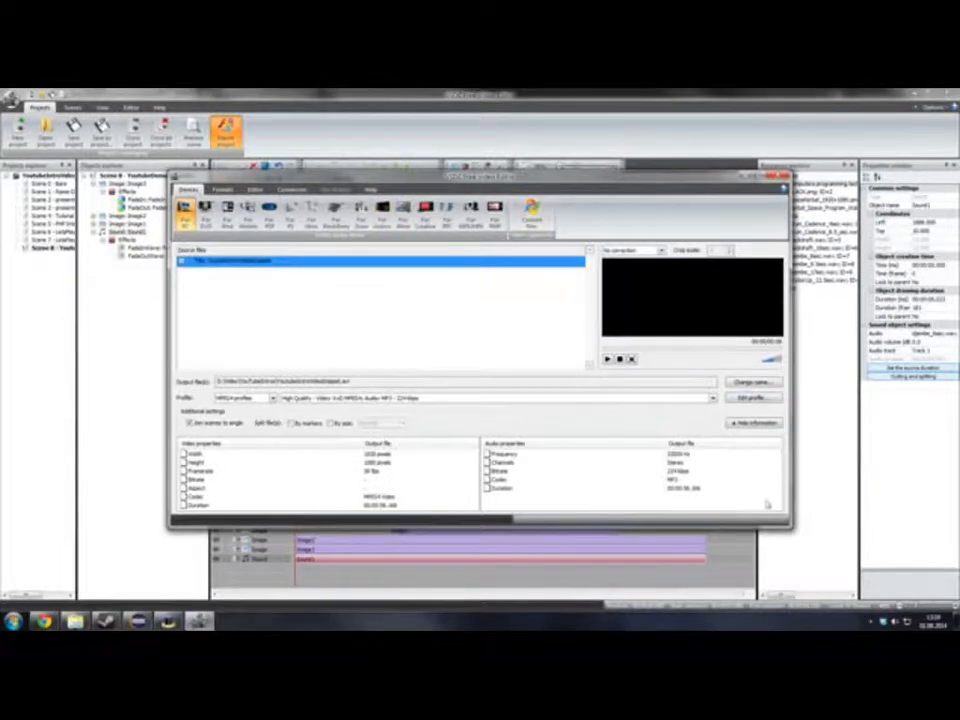
Expand the source title's track details and turn off joining the scenes to a single file.
{"action": "left_click", "coordinate": [182, 261]}
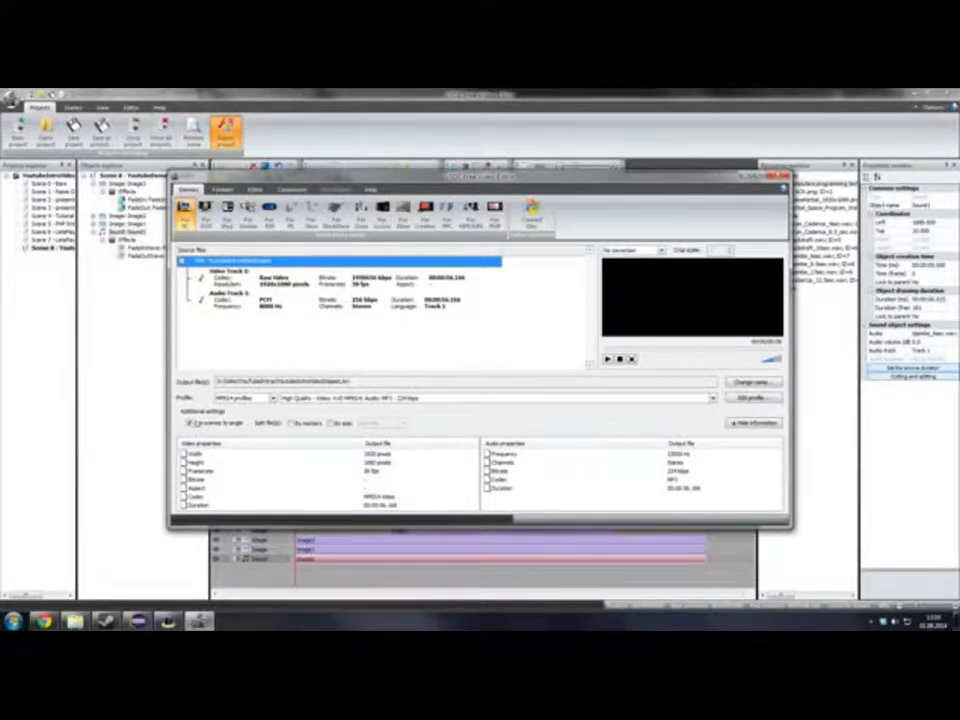
{"action": "left_click", "coordinate": [190, 423]}
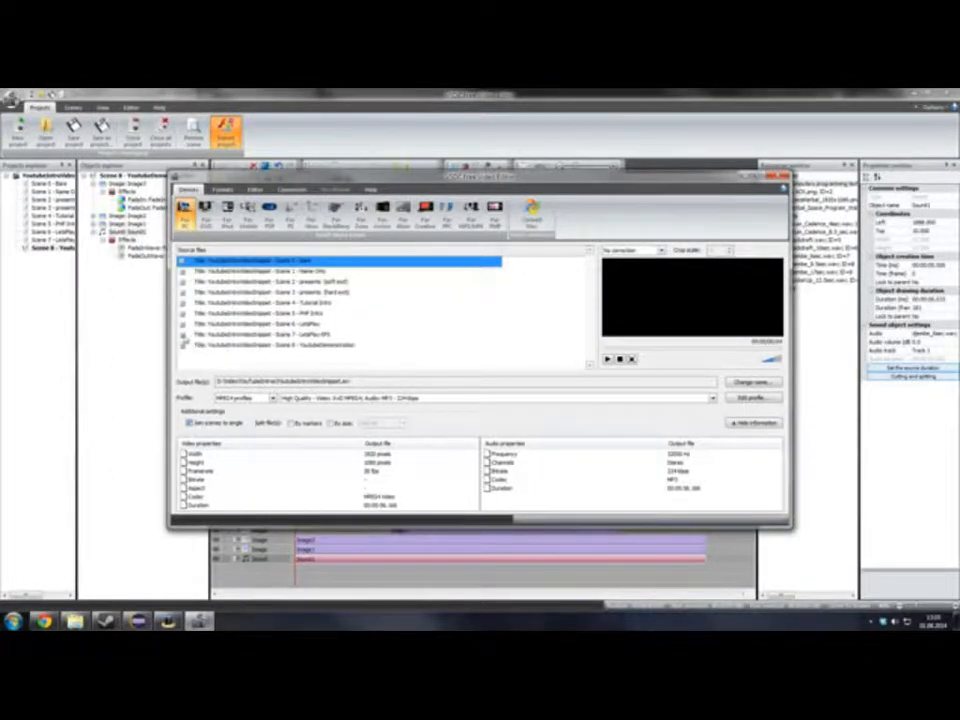
Inspect the track details of Scene 7 in the source files and select Scene 8.
{"action": "left_click", "coordinate": [182, 336]}
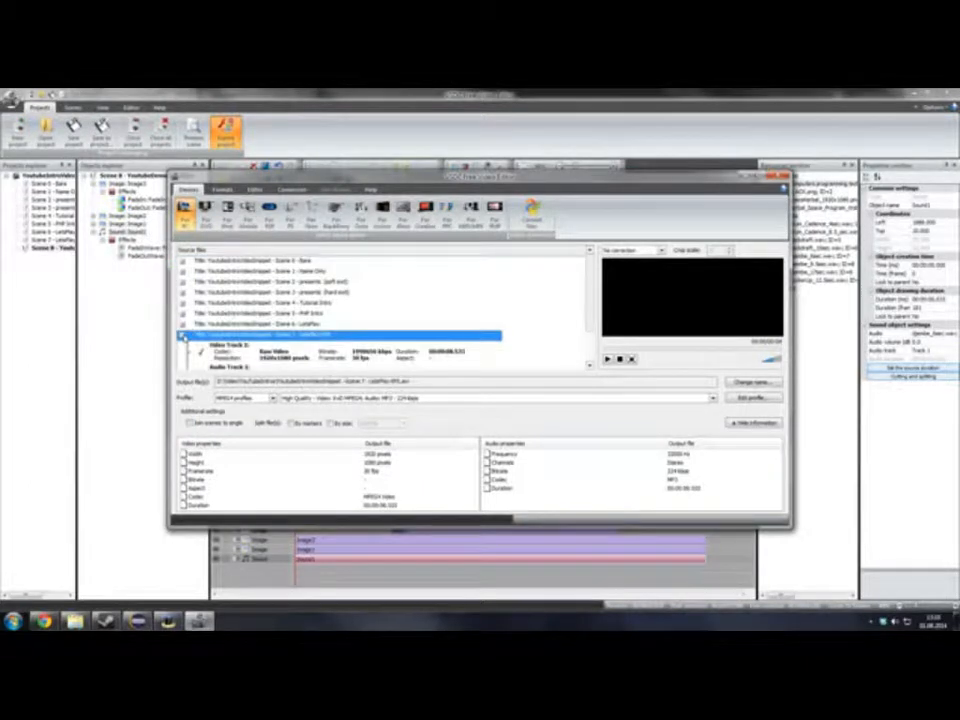
{"action": "left_click", "coordinate": [240, 357]}
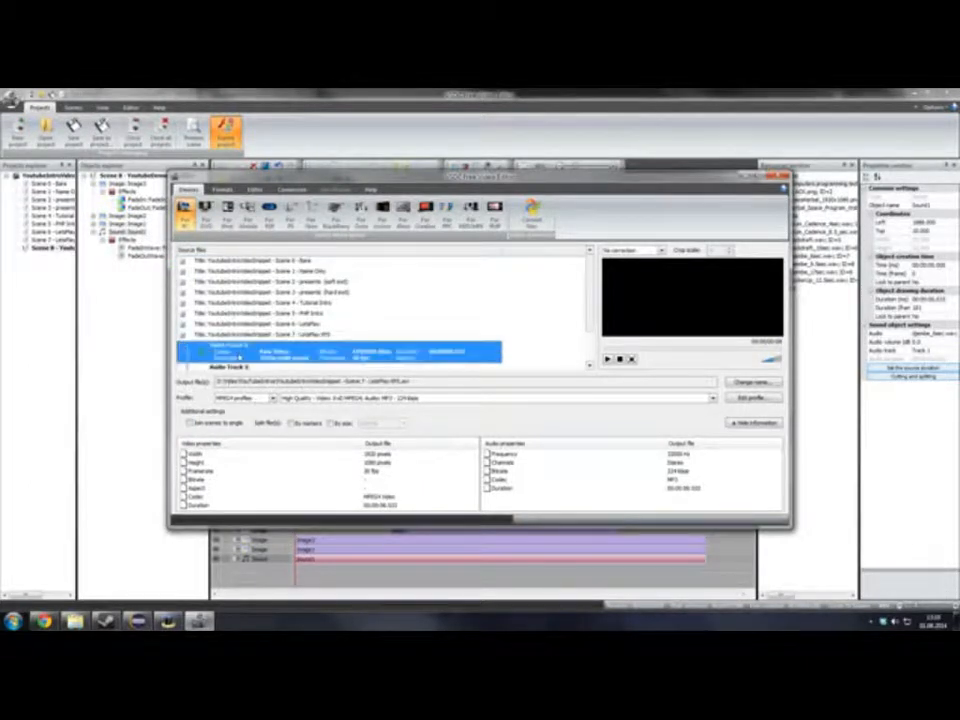
{"action": "right_click", "coordinate": [240, 357]}
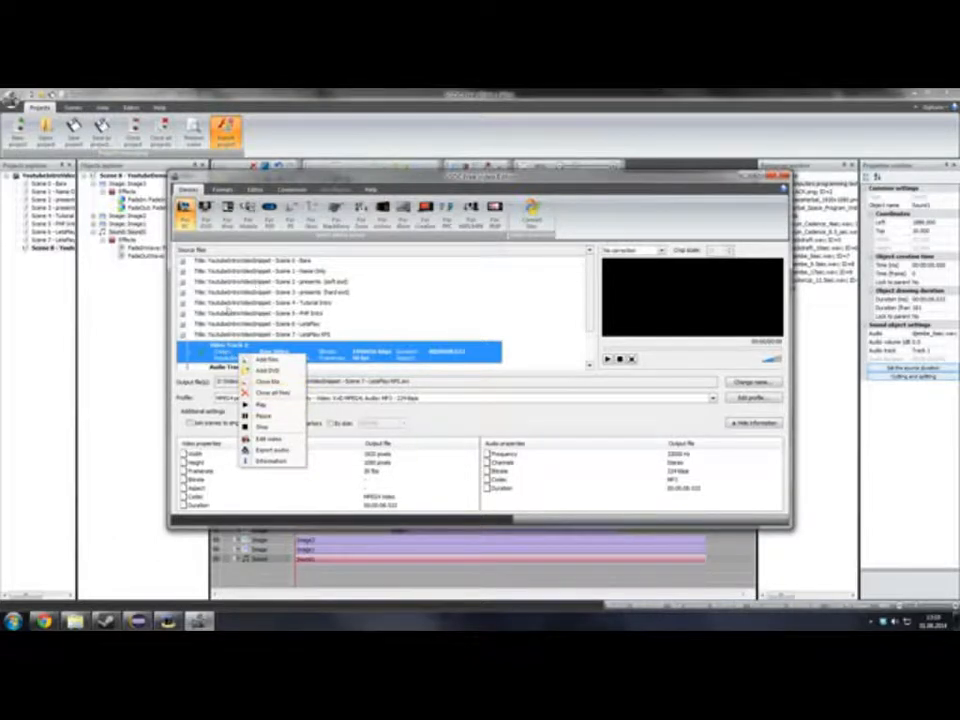
{"action": "left_click", "coordinate": [184, 336]}
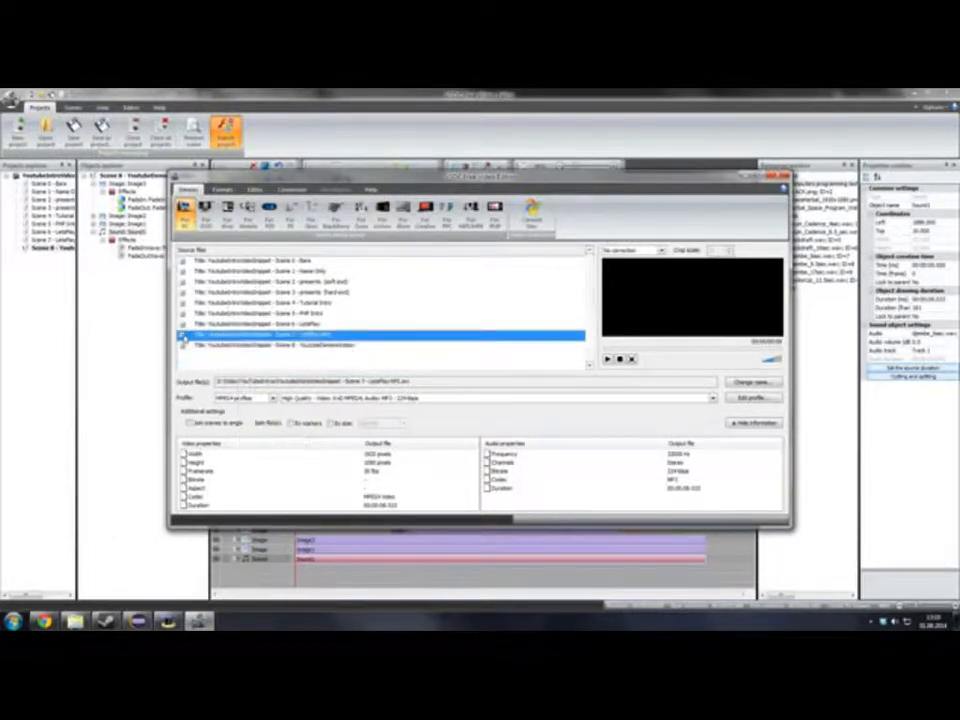
{"action": "left_click", "coordinate": [304, 345]}
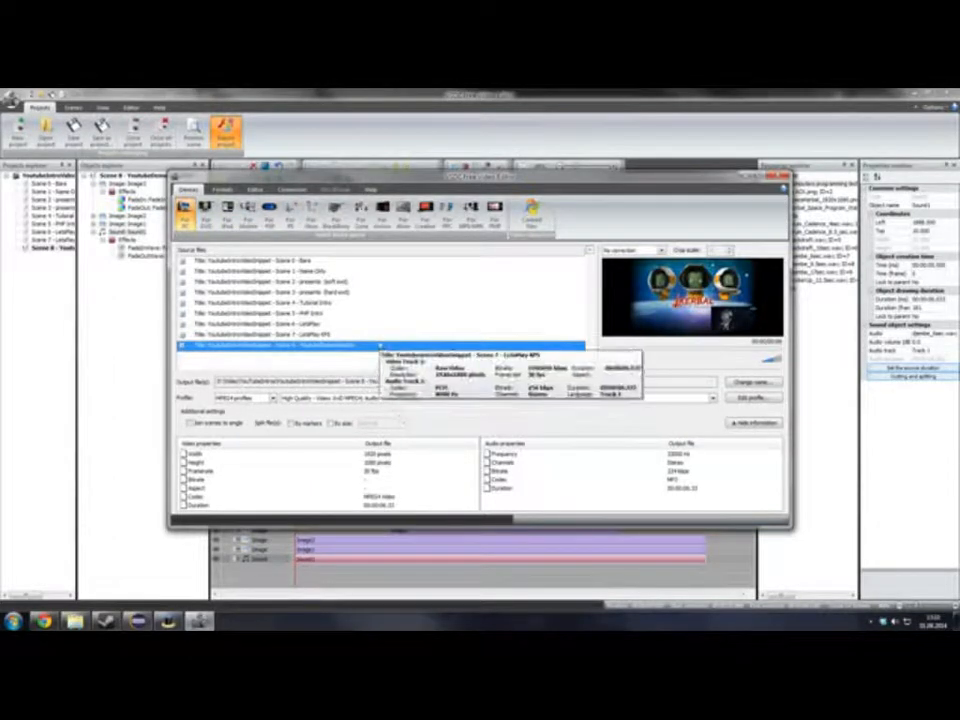
Compare the output formats and profiles offered for the DVD, iPod, Creative and iRiver target devices.
{"action": "left_click", "coordinate": [222, 189]}
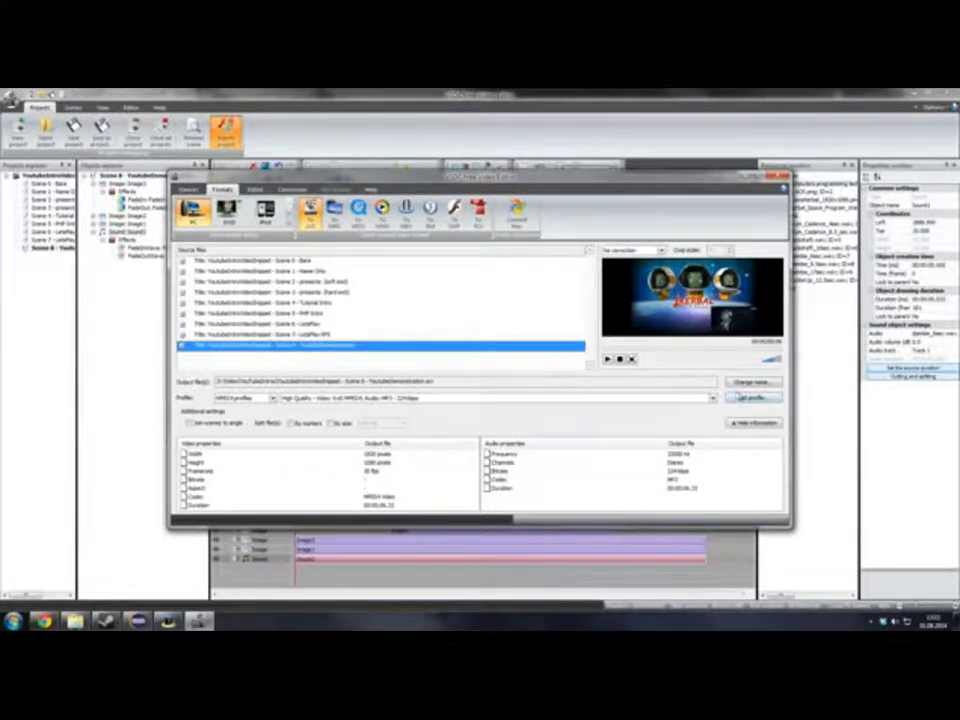
{"action": "left_click", "coordinate": [275, 214]}
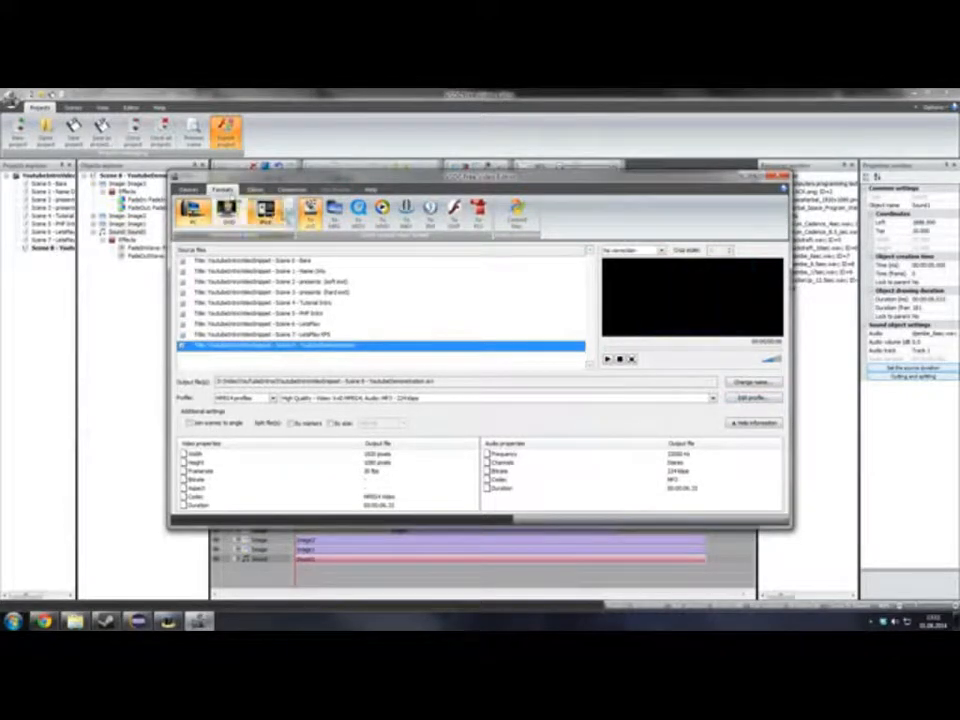
{"action": "left_click", "coordinate": [232, 214]}
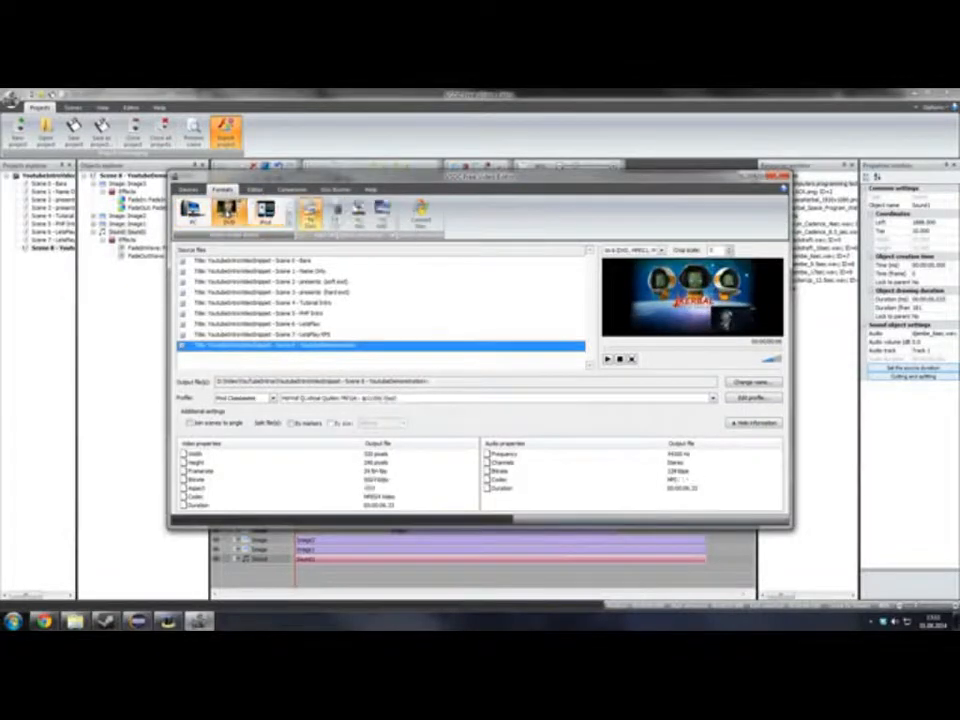
{"action": "left_click", "coordinate": [265, 212]}
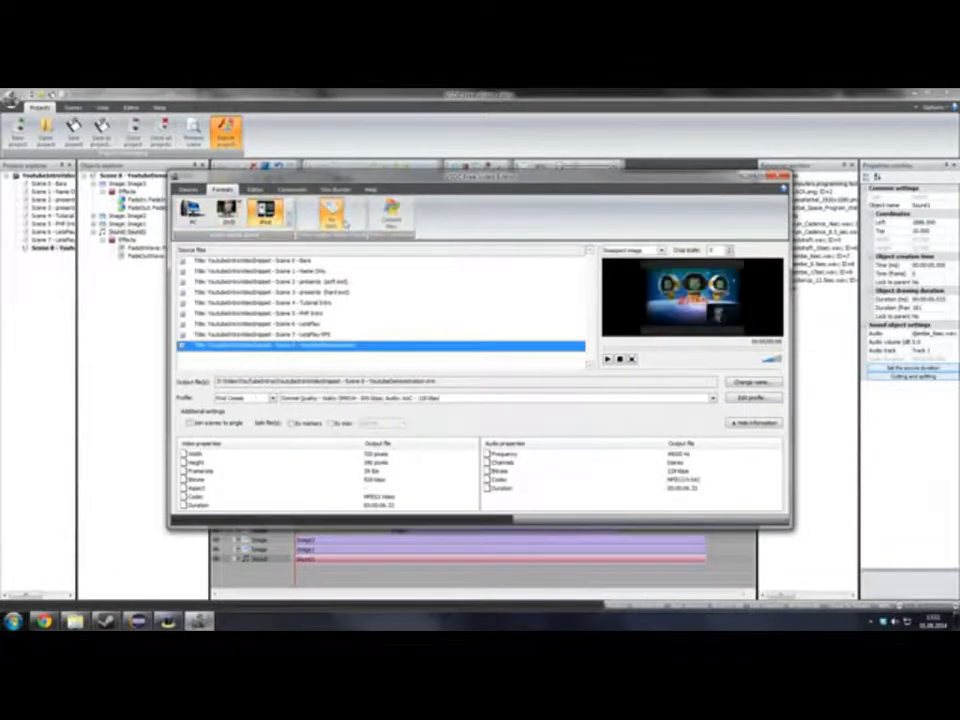
{"action": "left_click", "coordinate": [285, 222]}
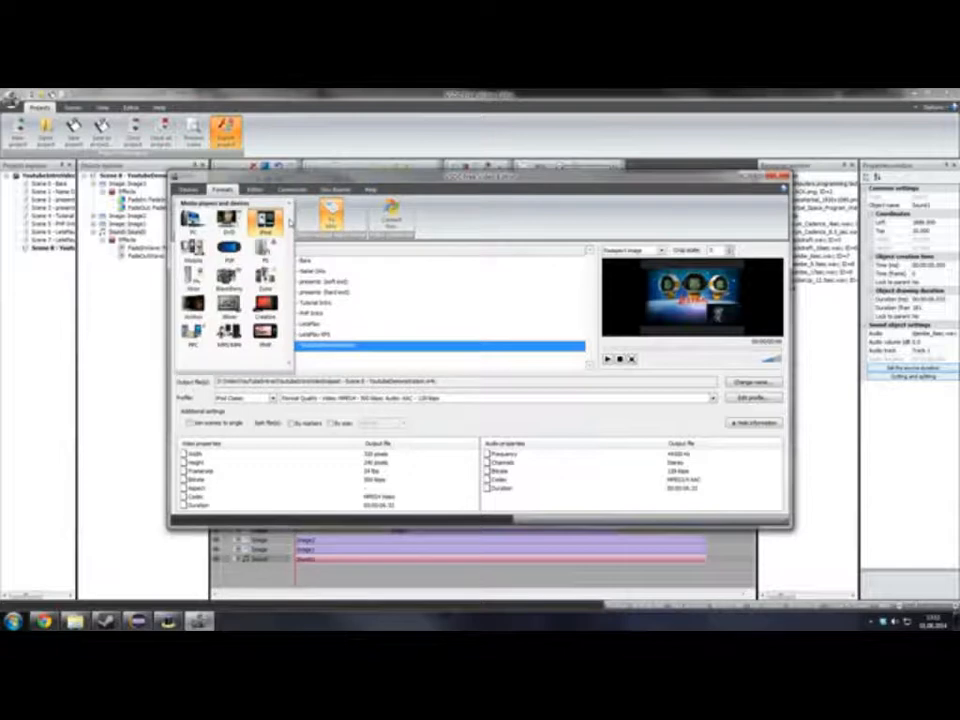
{"action": "left_click", "coordinate": [278, 309]}
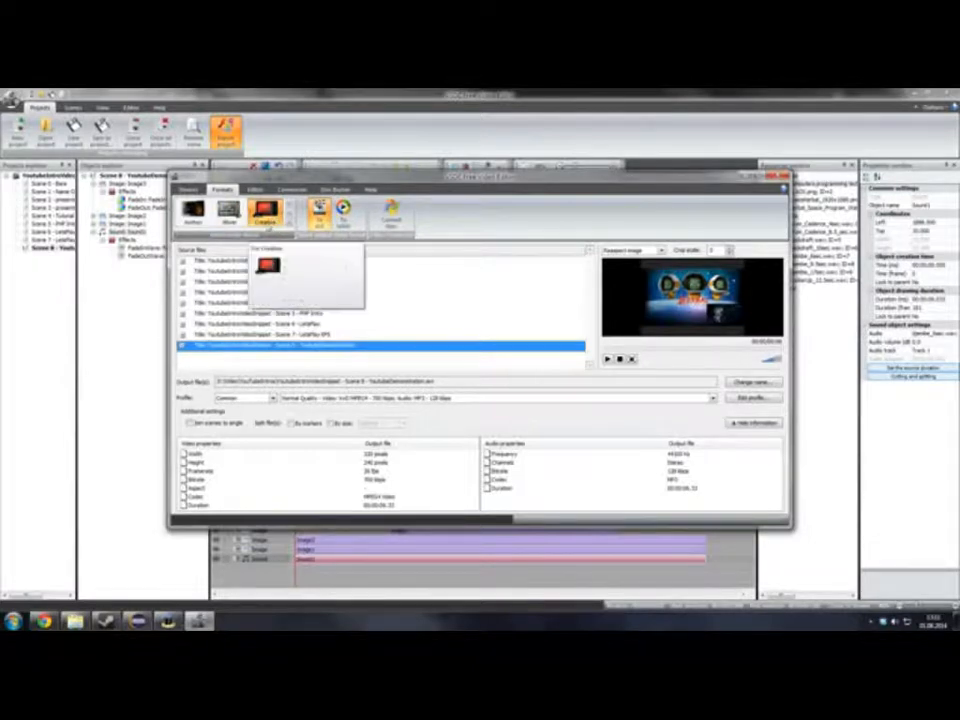
{"action": "left_click", "coordinate": [228, 212]}
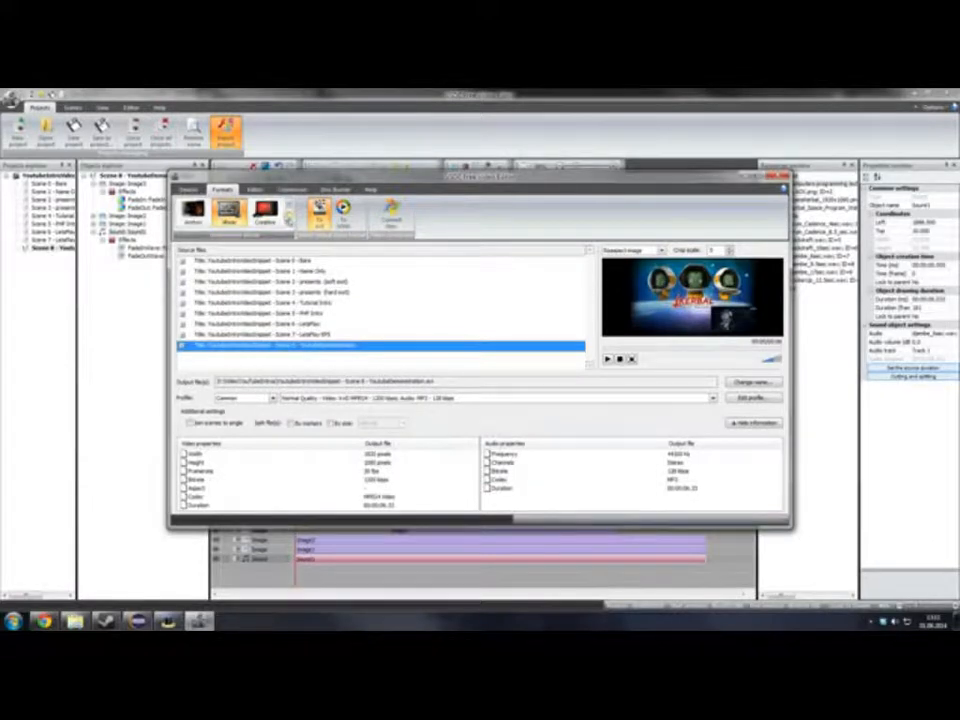
Browse the remaining target devices and view the output formats offered for Mobile.
{"action": "left_click", "coordinate": [288, 217]}
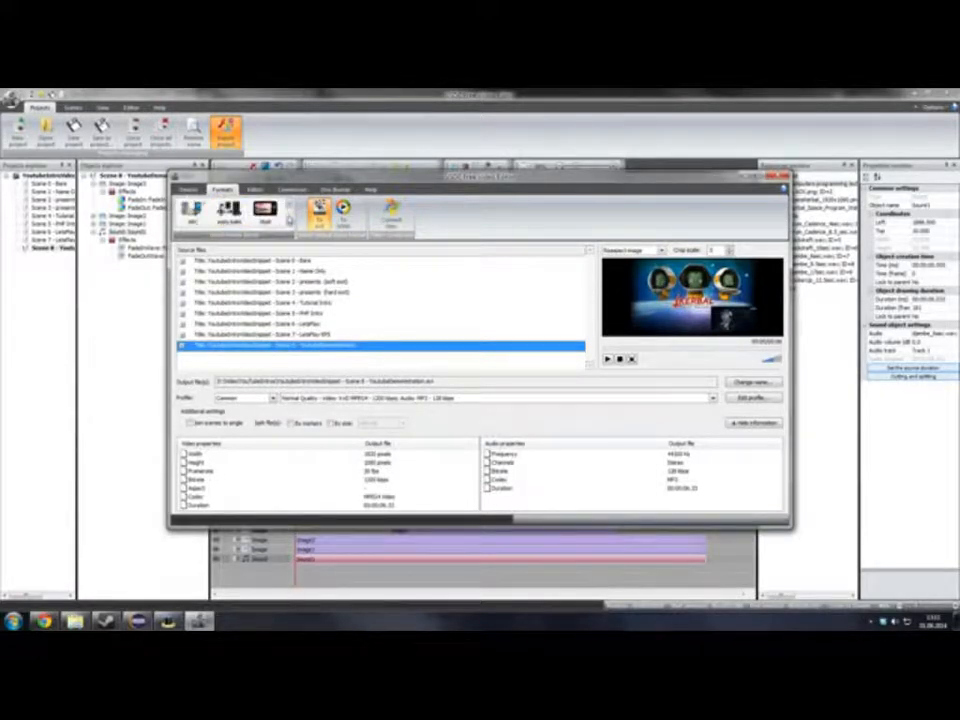
{"action": "left_click", "coordinate": [290, 206]}
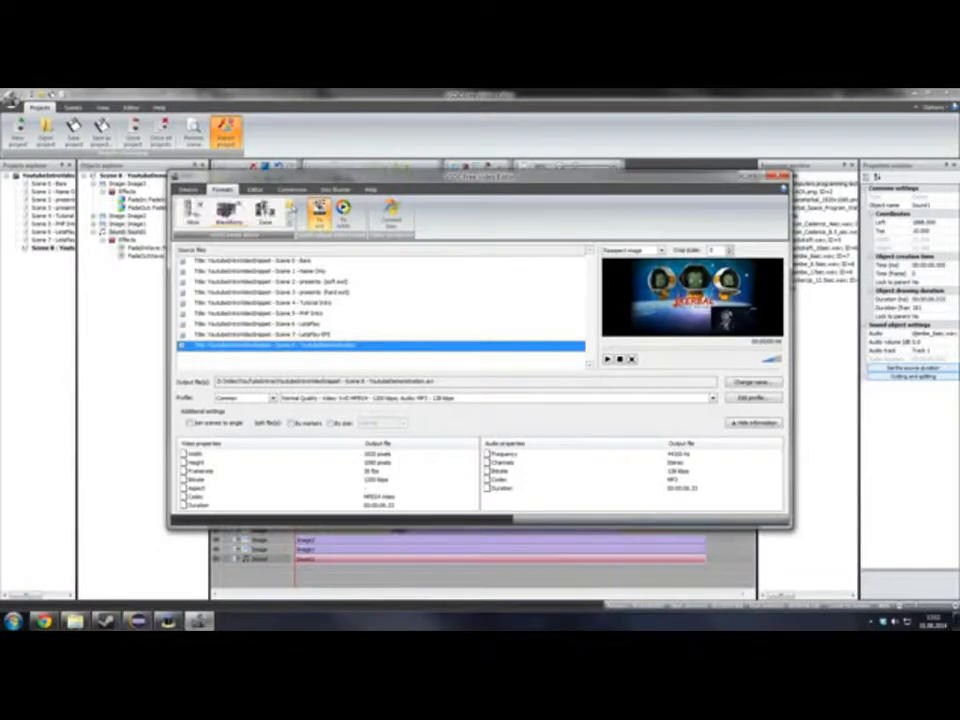
{"action": "left_click", "coordinate": [291, 207]}
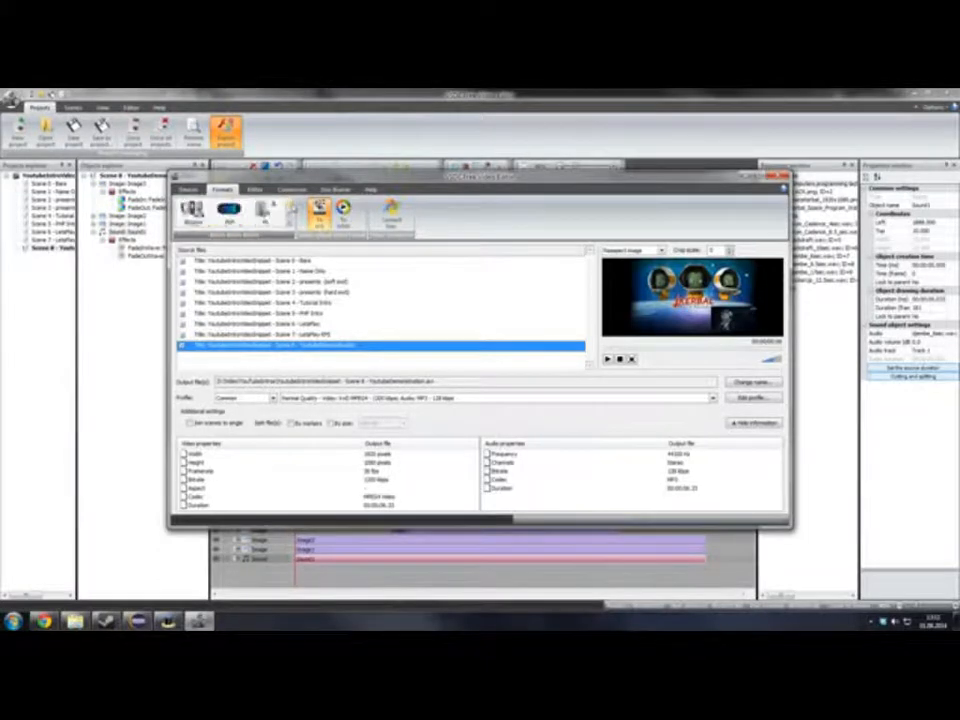
{"action": "left_click", "coordinate": [291, 207]}
{"action": "left_click", "coordinate": [290, 215]}
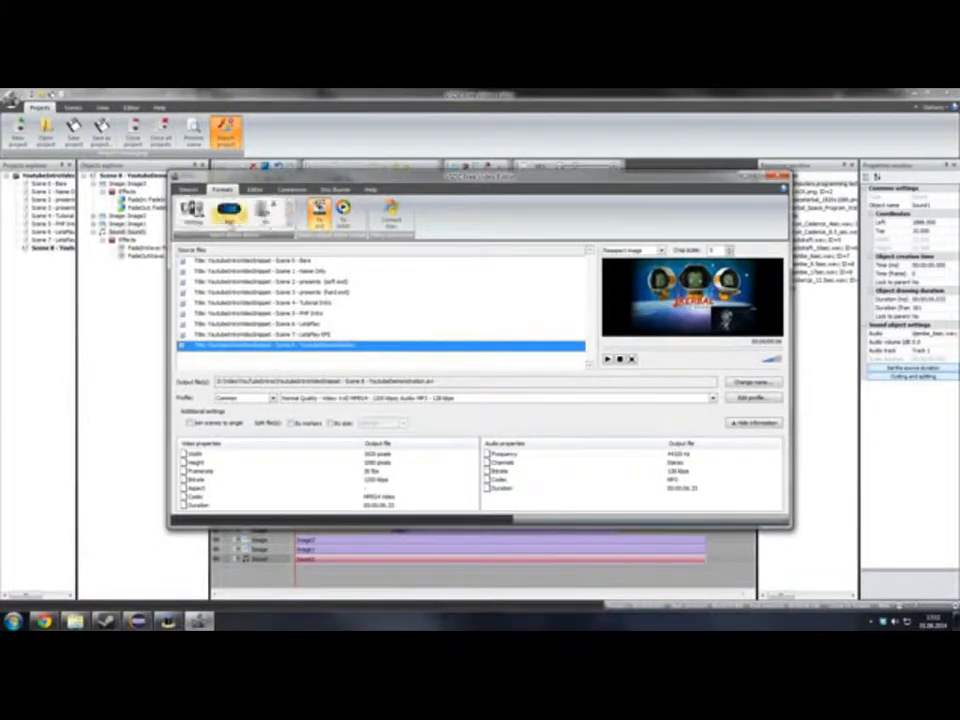
{"action": "left_click", "coordinate": [200, 214]}
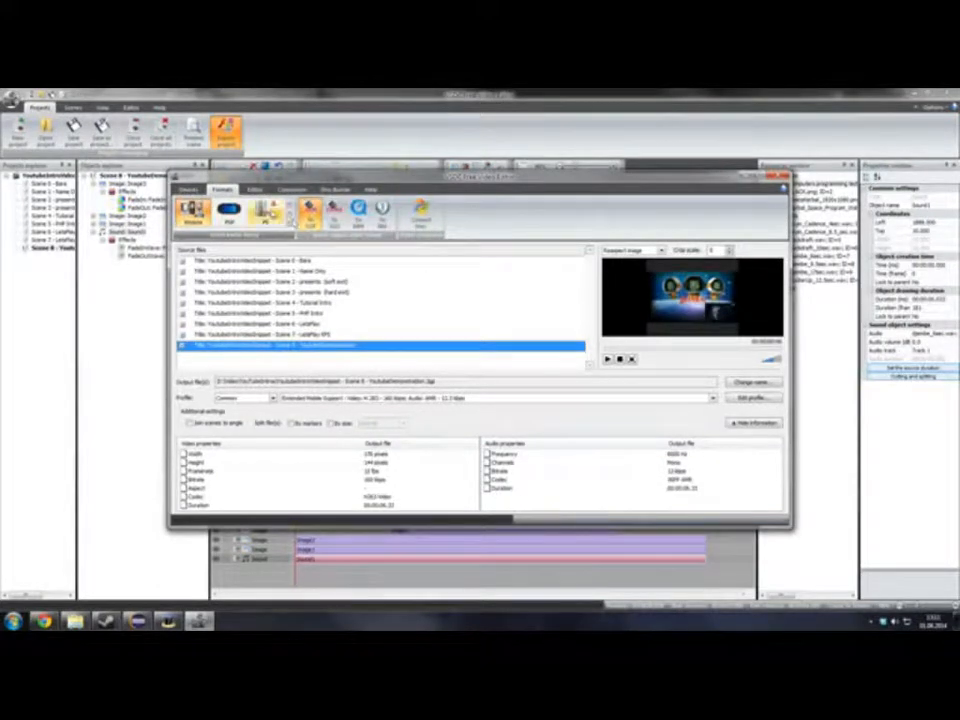
Look through the media player and device list again and examine the output formats for the PS device.
{"action": "left_click", "coordinate": [289, 217]}
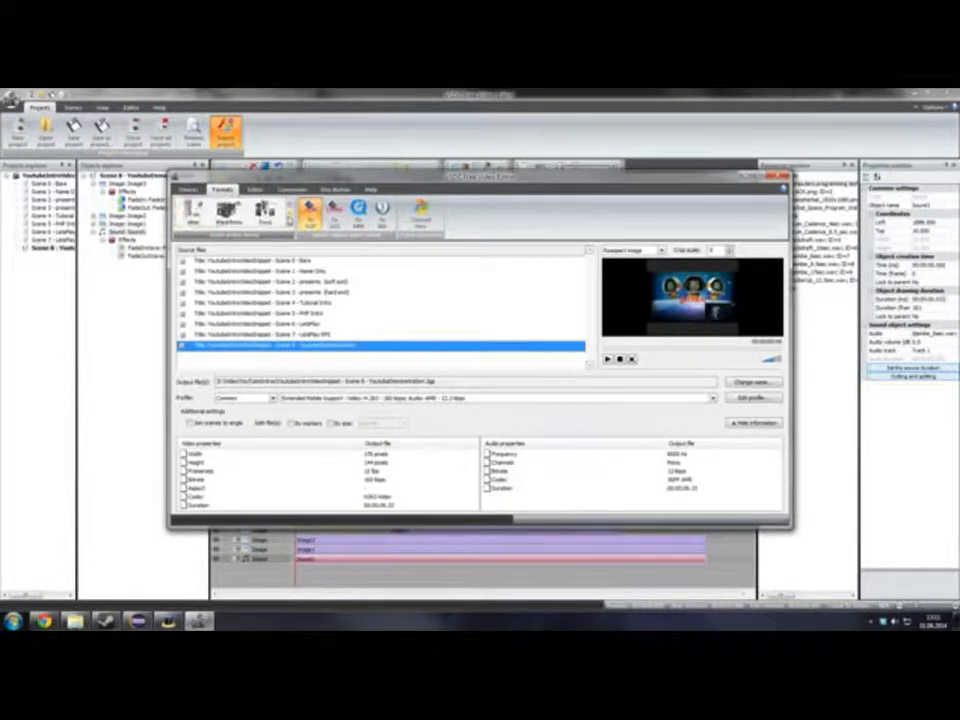
{"action": "left_click", "coordinate": [289, 215]}
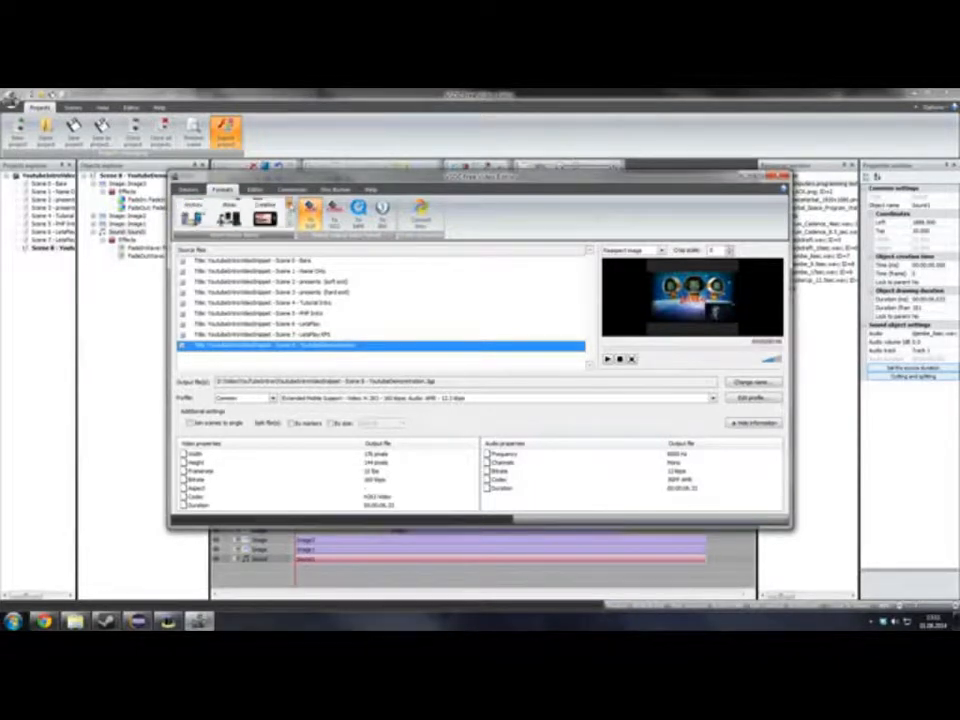
{"action": "left_click", "coordinate": [289, 215]}
{"action": "left_click", "coordinate": [289, 213]}
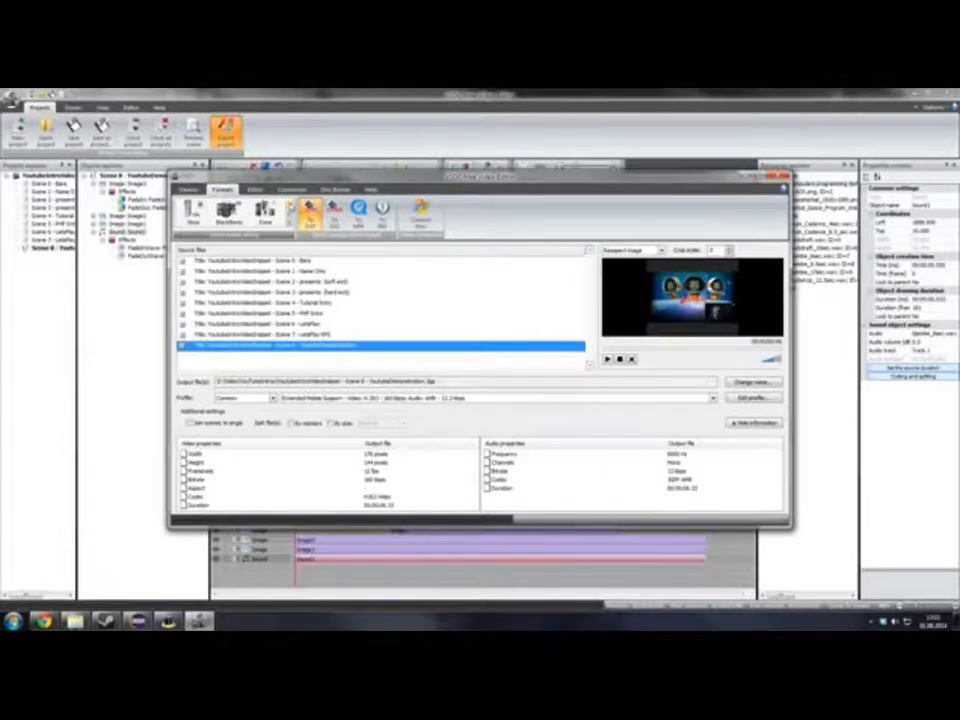
{"action": "left_click", "coordinate": [289, 213]}
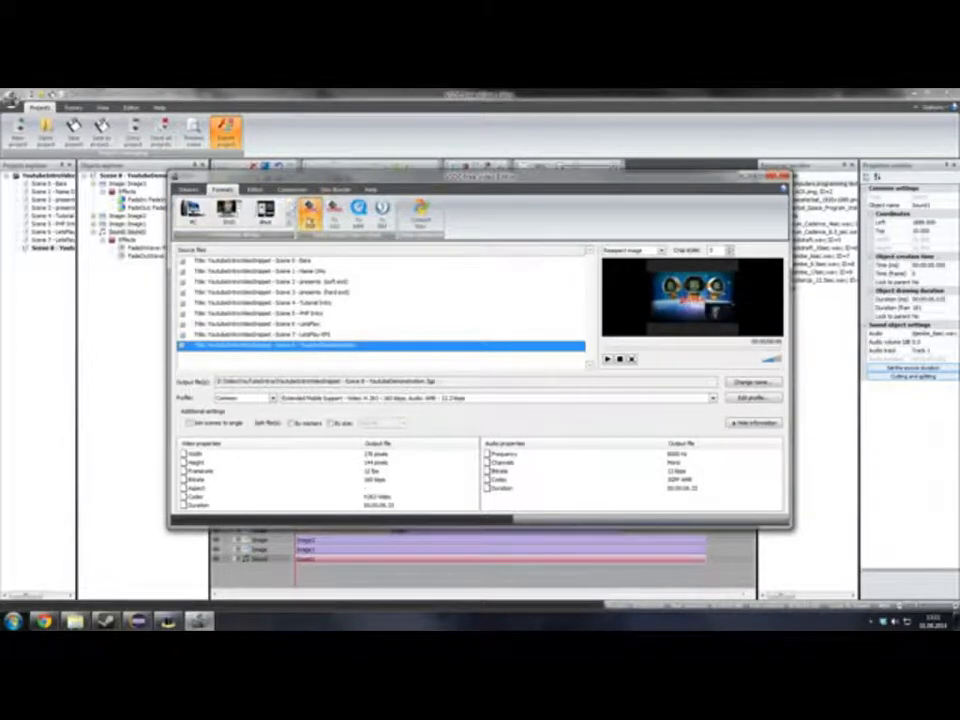
{"action": "left_click", "coordinate": [289, 213]}
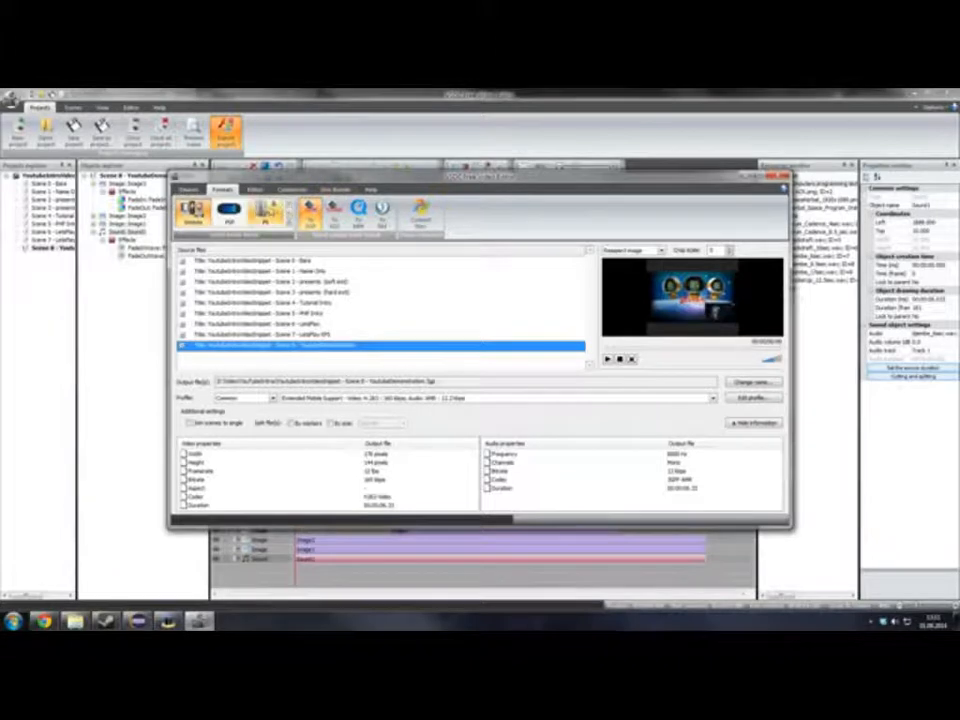
{"action": "left_click", "coordinate": [289, 213]}
{"action": "left_click", "coordinate": [289, 213]}
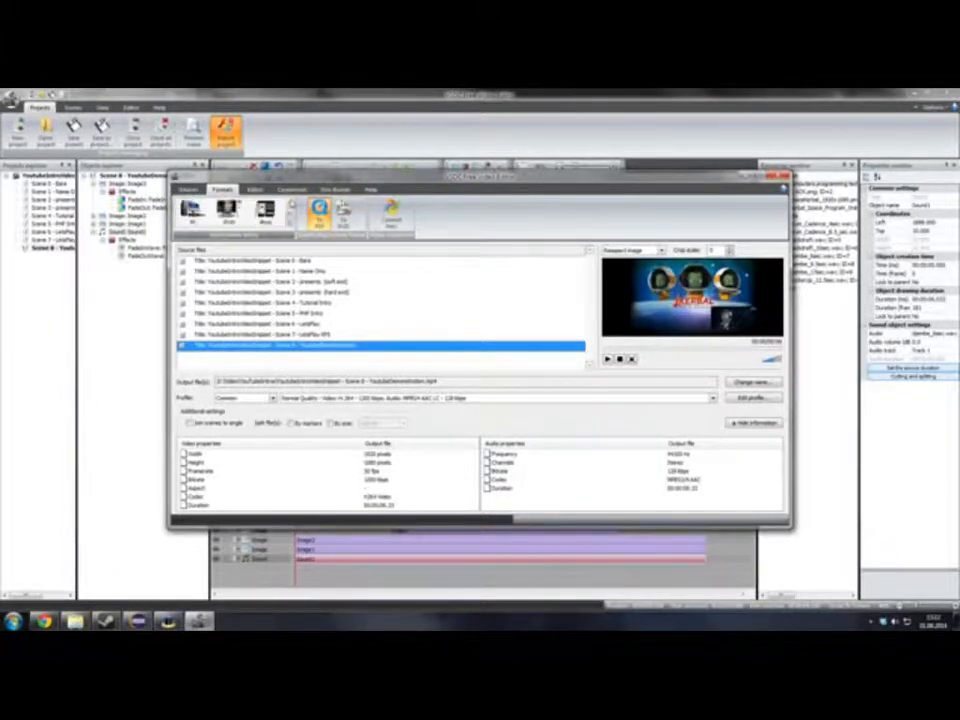
Set DVD as the target device, look at the disc burning options and return to the device list.
{"action": "left_click", "coordinate": [231, 220]}
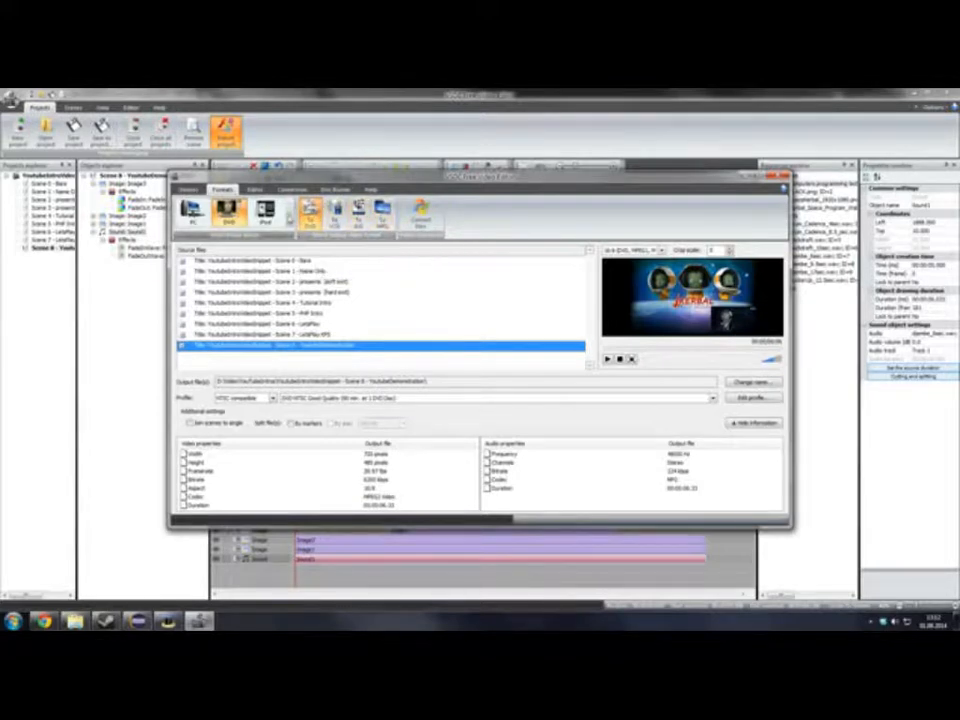
{"action": "left_click", "coordinate": [335, 189]}
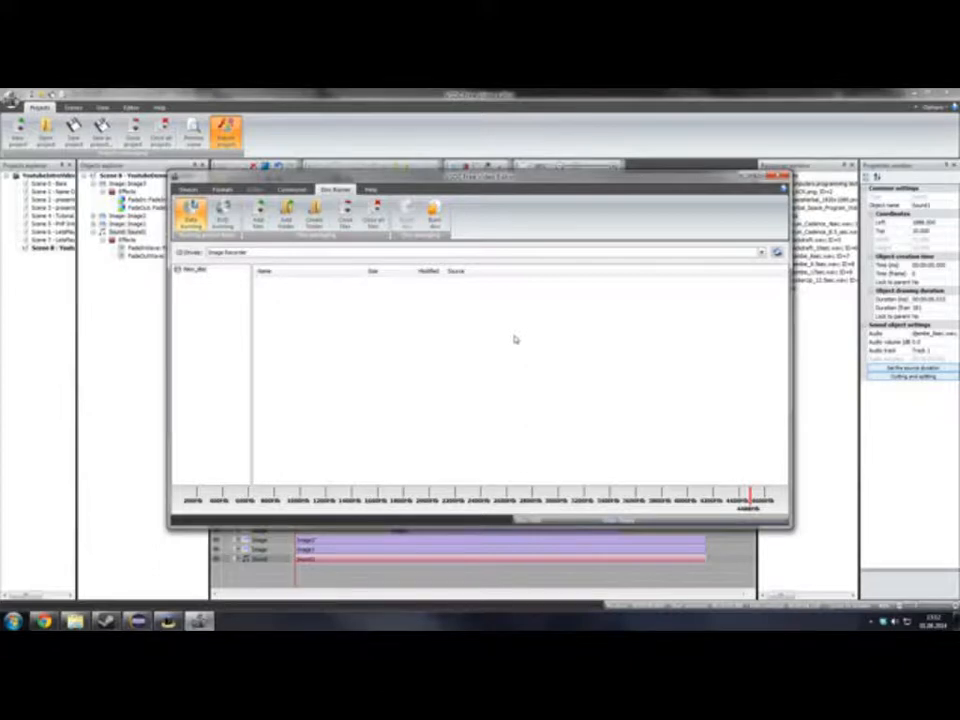
{"action": "left_click", "coordinate": [189, 189]}
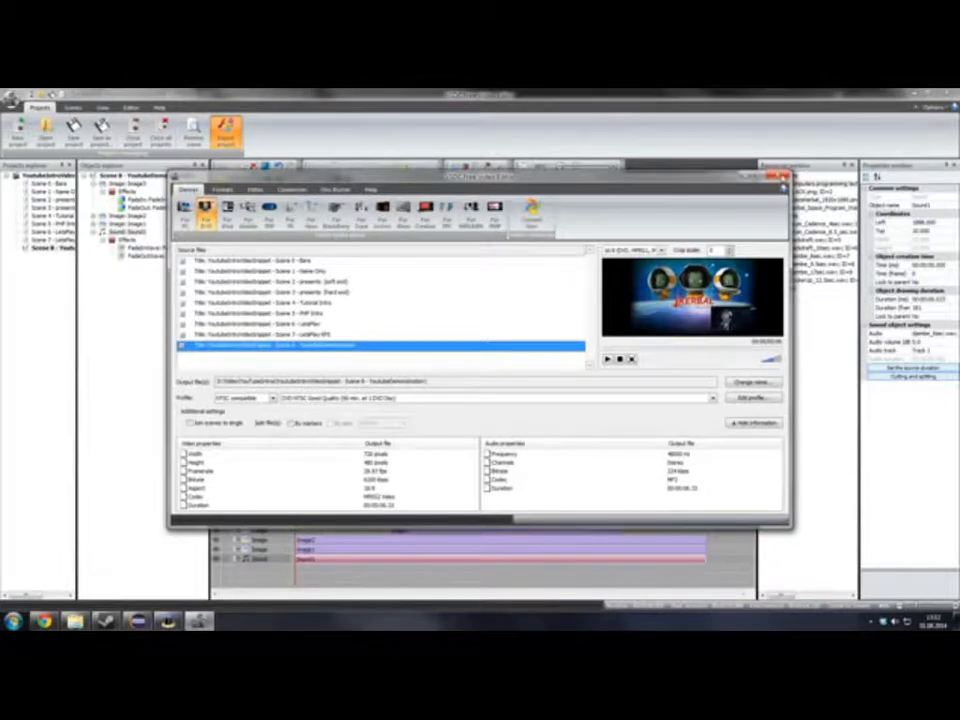
Close the export window and look through the scene, view and editor commands, including Cutting and splitting.
{"action": "left_click", "coordinate": [781, 177]}
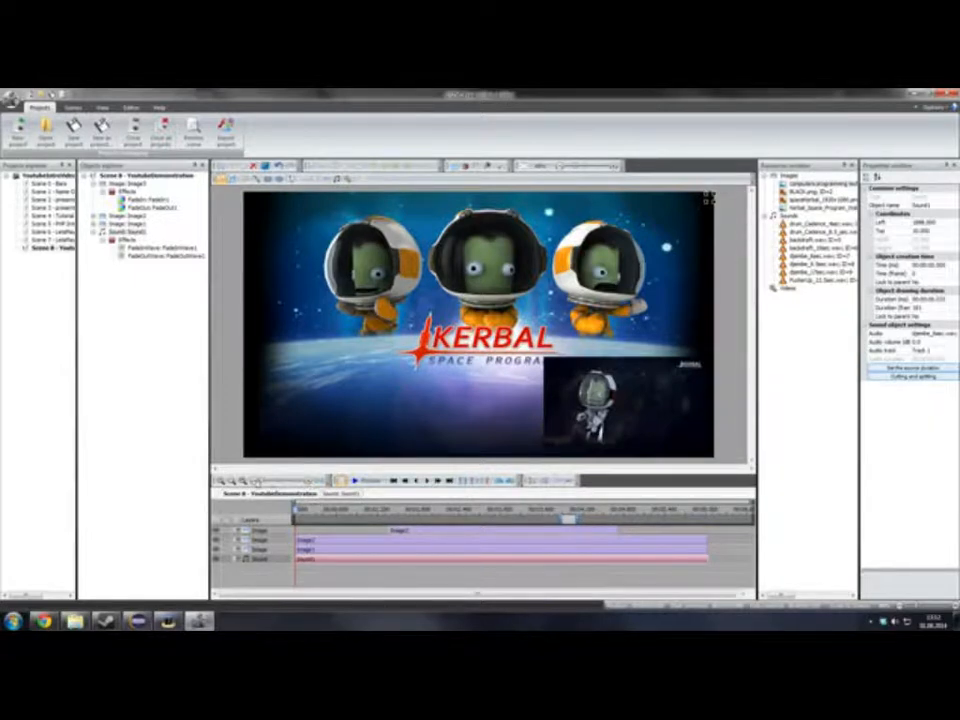
{"action": "mouse_move", "coordinate": [257, 482]}
{"action": "left_mouse_down"}
{"action": "mouse_move", "coordinate": [318, 484]}
{"action": "mouse_move", "coordinate": [259, 485]}
{"action": "left_mouse_up"}
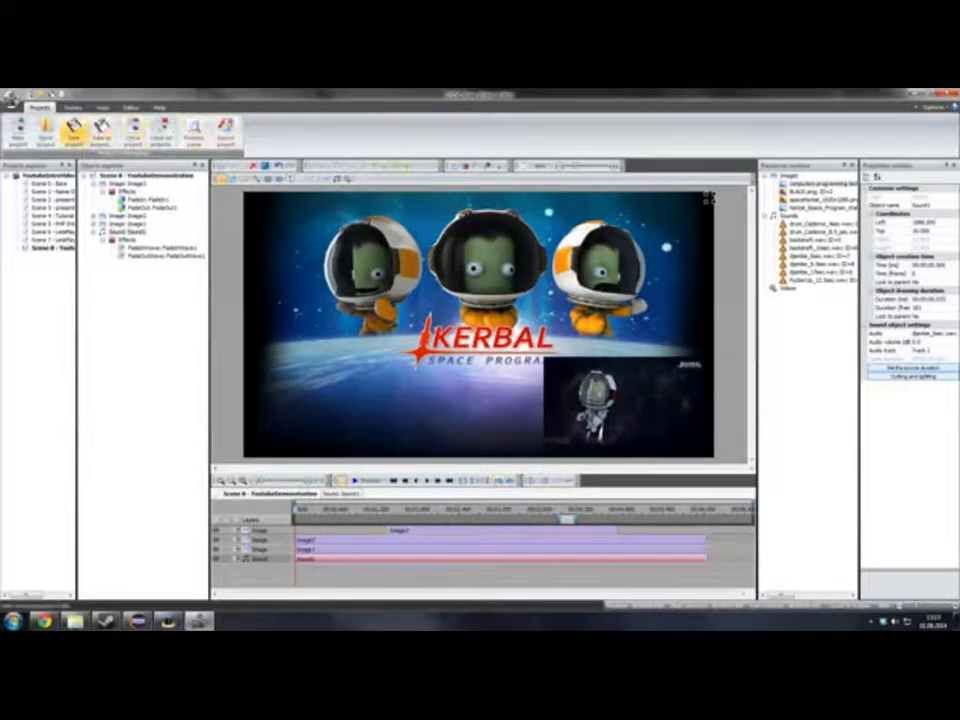
{"action": "left_click", "coordinate": [73, 108]}
{"action": "left_click", "coordinate": [102, 108]}
{"action": "left_click", "coordinate": [130, 108]}
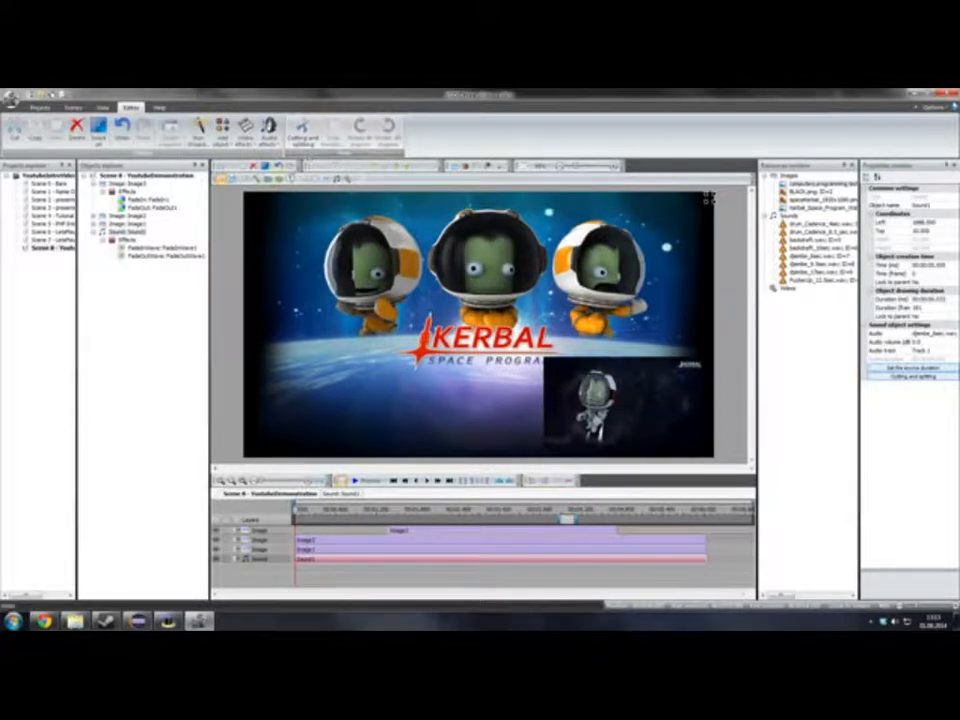
{"action": "left_click", "coordinate": [308, 133]}
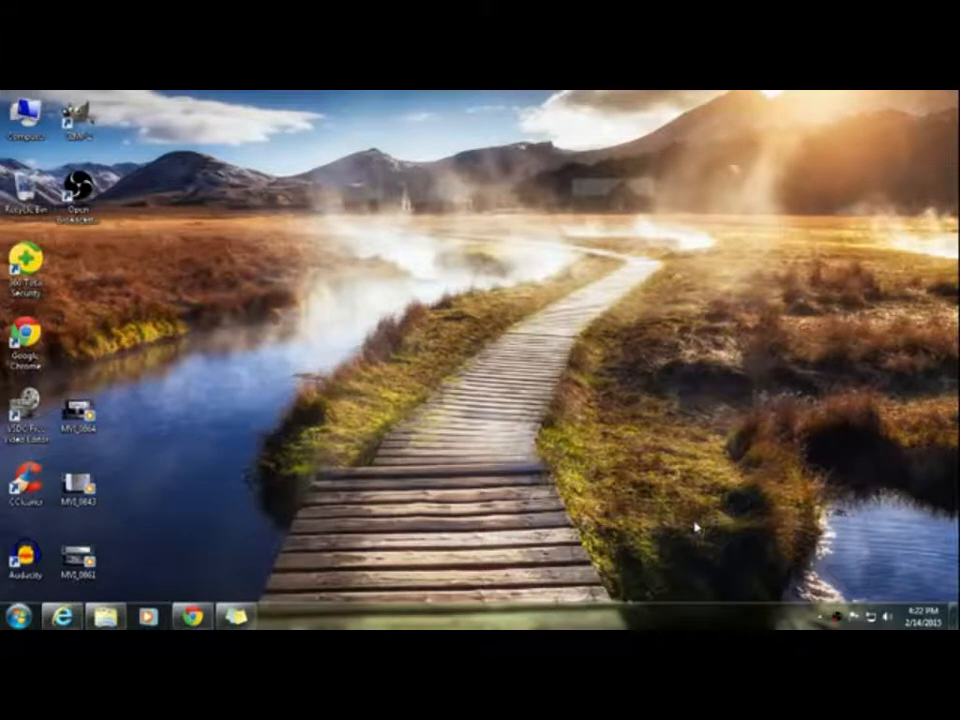
Launch VSDC Free Video Editor, maximize its window and start a new project.
{"action": "double_click", "coordinate": [26, 410]}
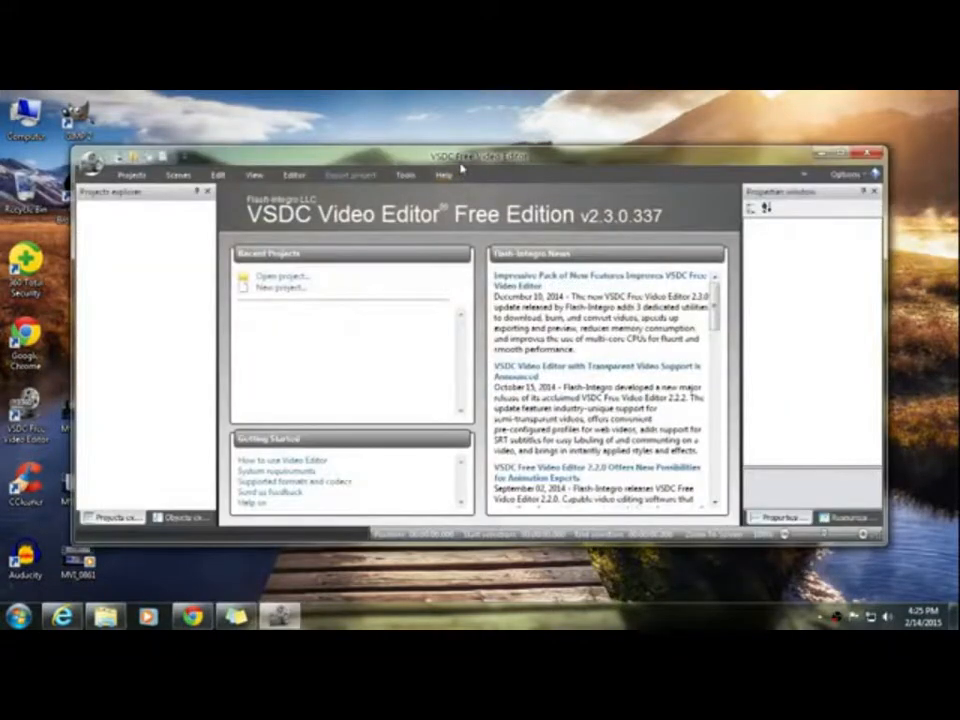
{"action": "double_click", "coordinate": [461, 165]}
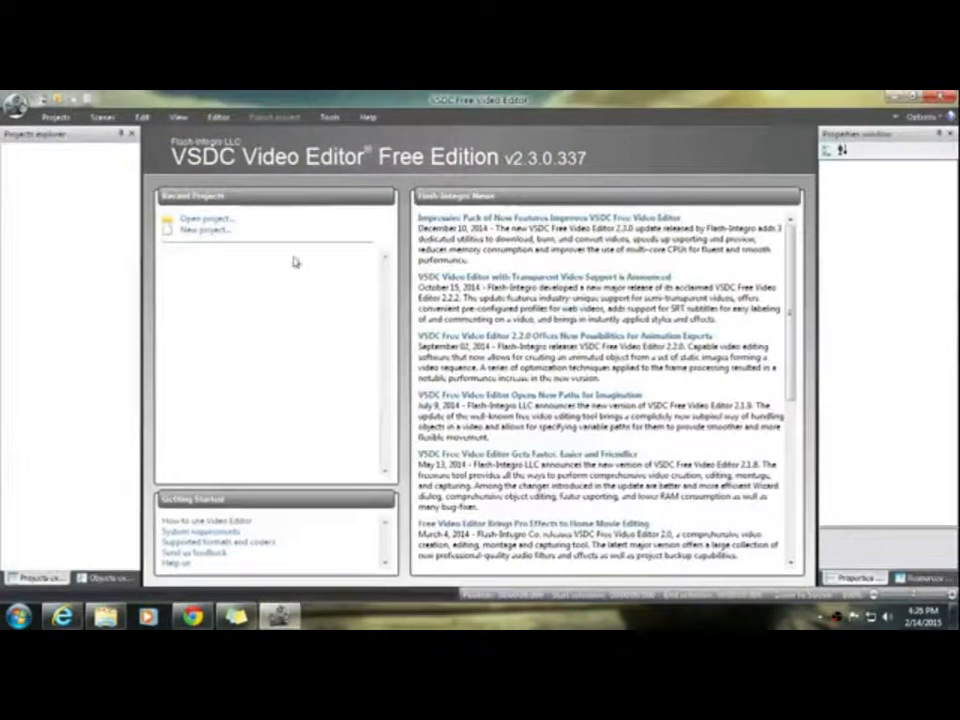
{"action": "left_click", "coordinate": [204, 233]}
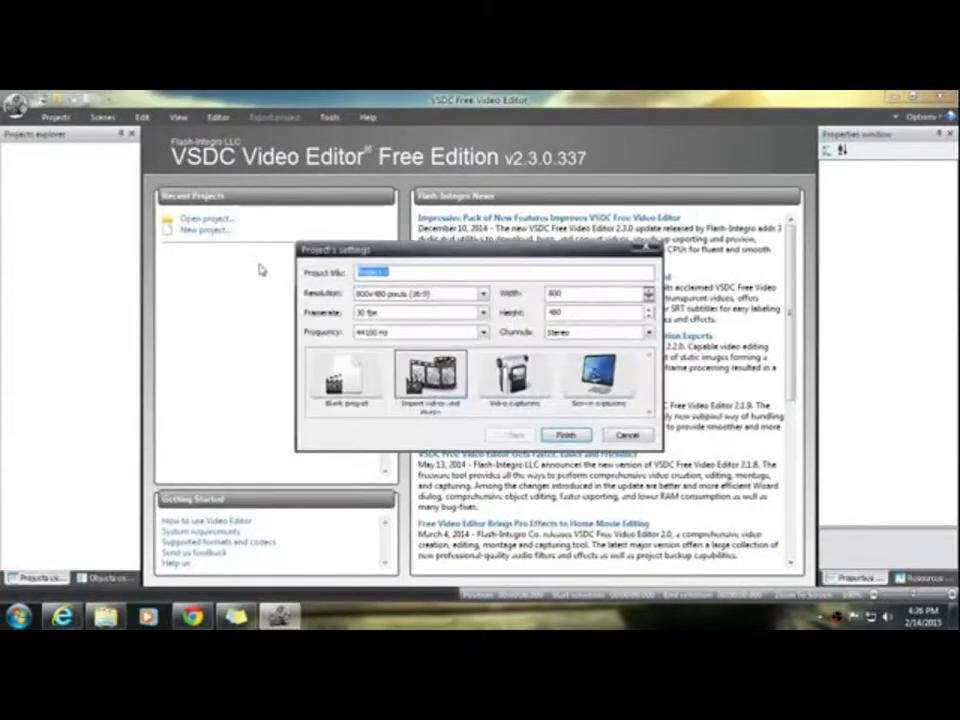
Replace the default project title with "TV tuner card review" in the project settings.
{"action": "left_click_drag", "start_coordinate": [356, 254], "coordinate": [341, 260]}
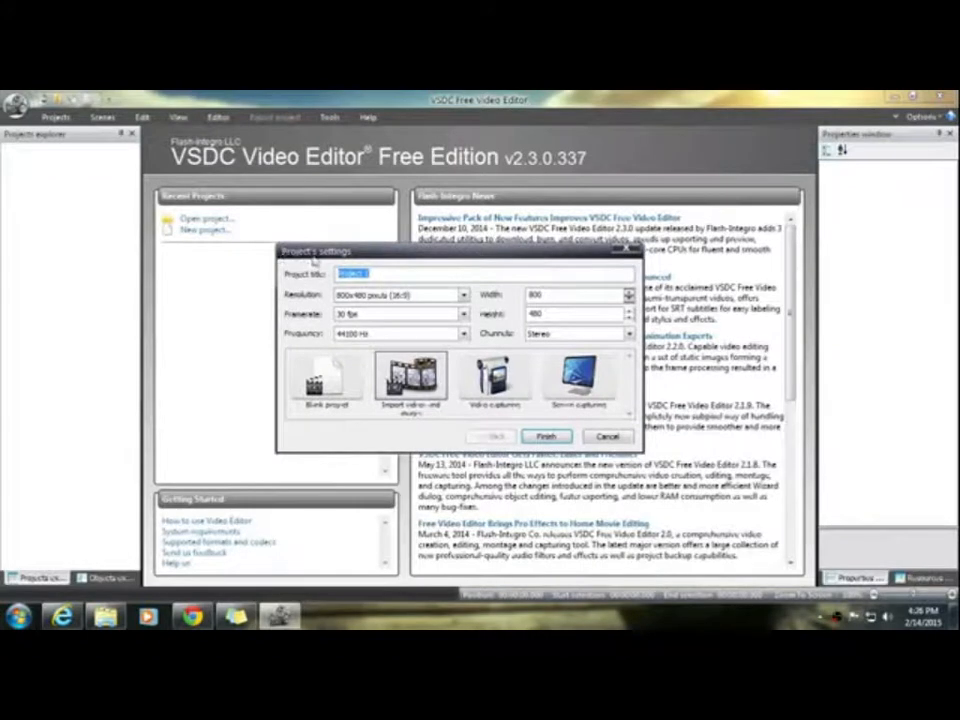
{"action": "key", "text": "BackSpace"}
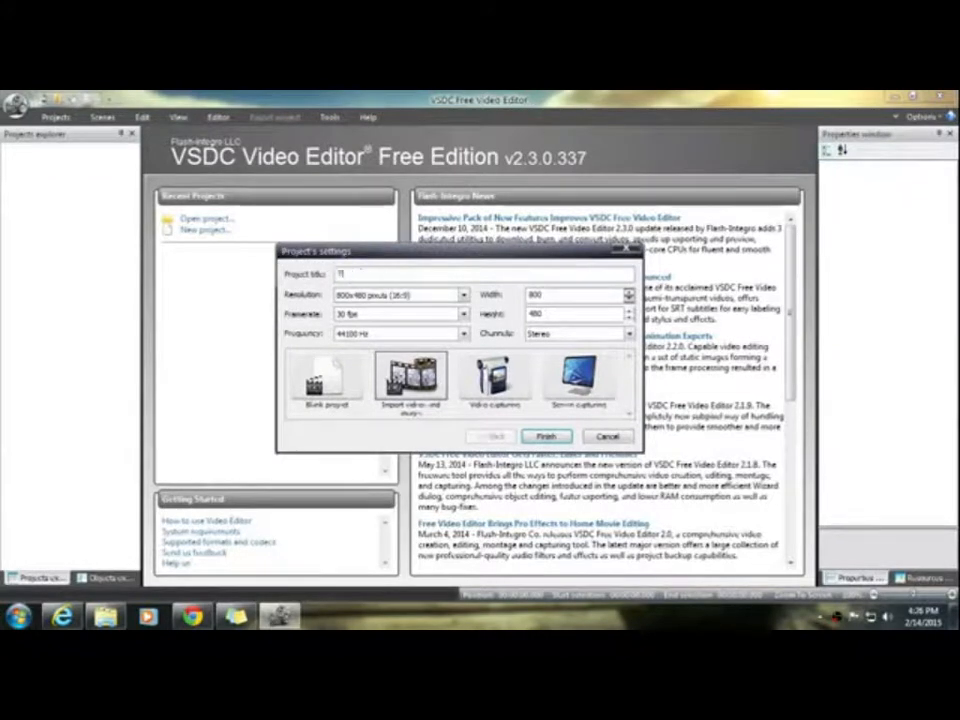
{"action": "type", "text": "h"}
{"action": "type", "text": " tuner card review"}
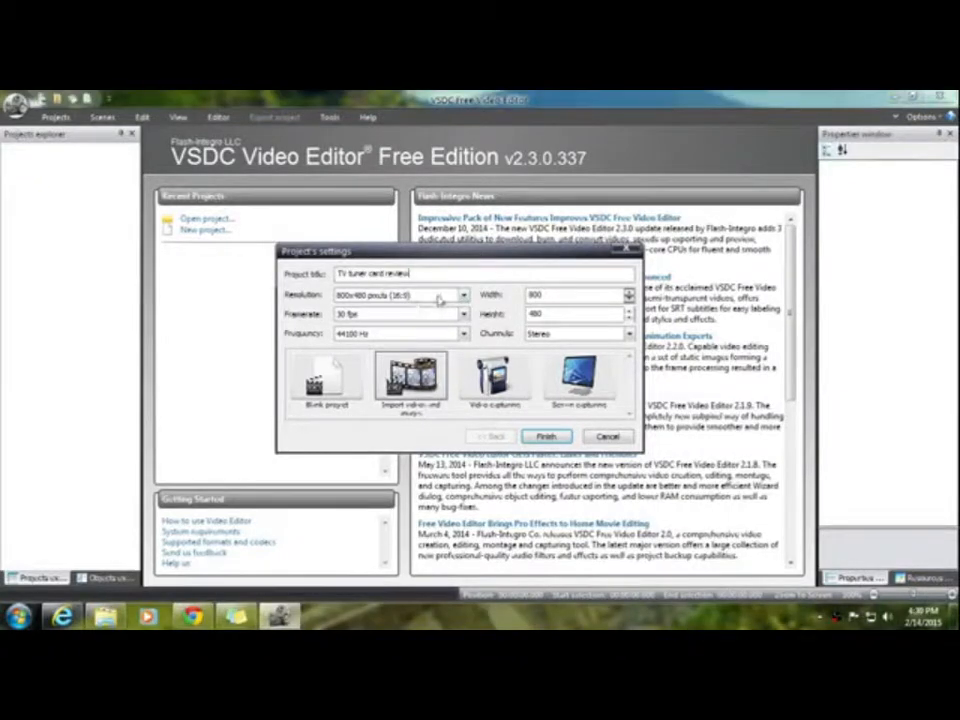
{"action": "left_click_drag", "start_coordinate": [412, 274], "coordinate": [334, 274]}
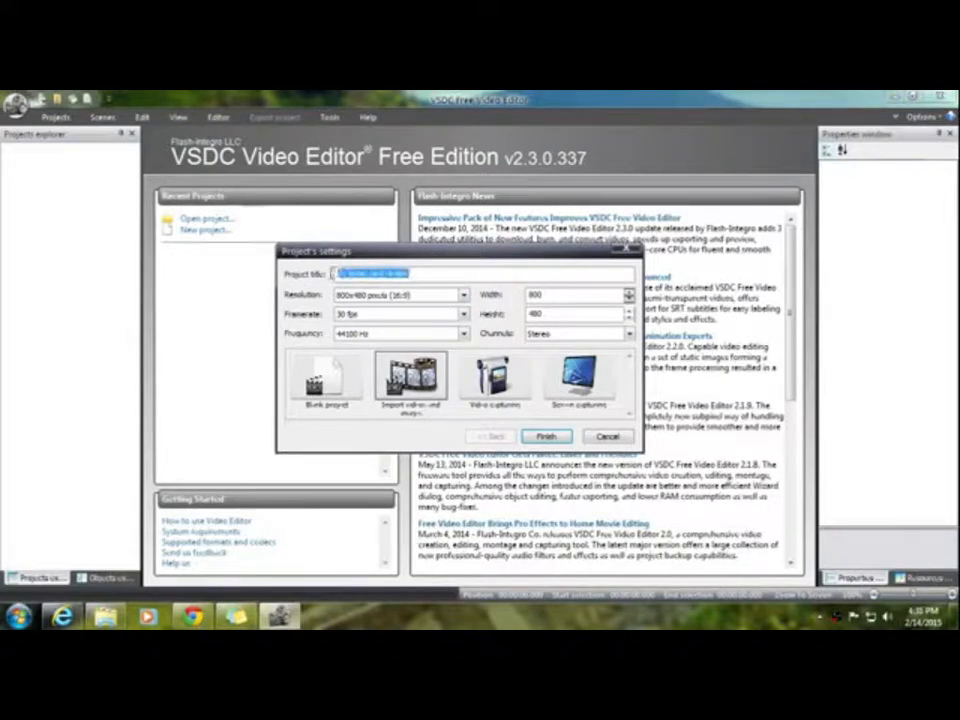
{"action": "left_click", "coordinate": [439, 274]}
Set the project resolution to HD 1280x720 pixels (16:9) and keep the framerate at 30 fps.
{"action": "left_click", "coordinate": [451, 297]}
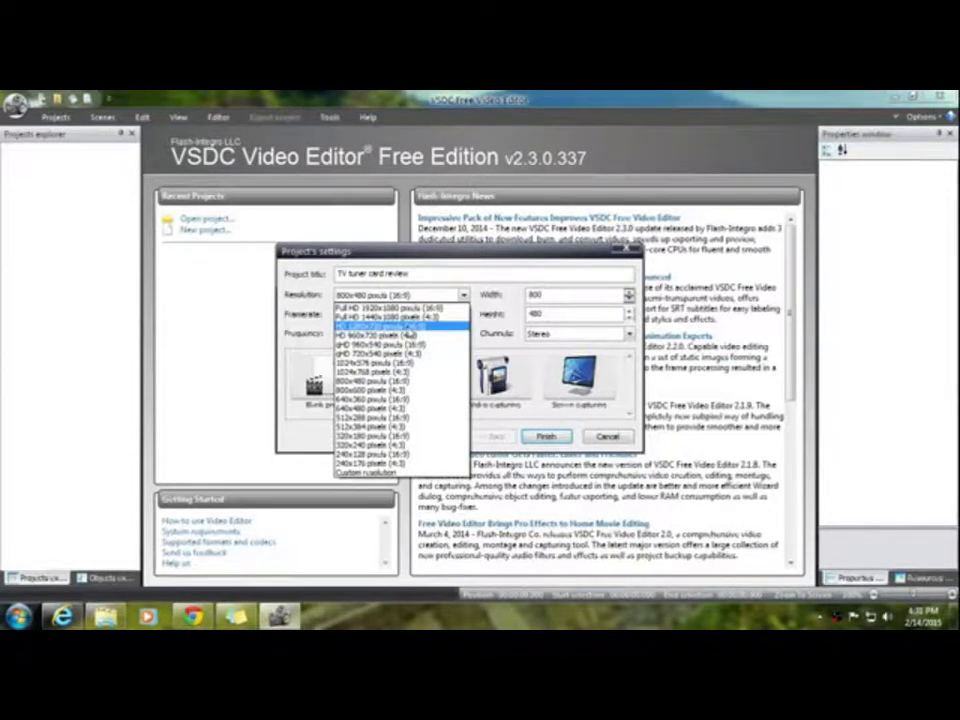
{"action": "left_click", "coordinate": [398, 326]}
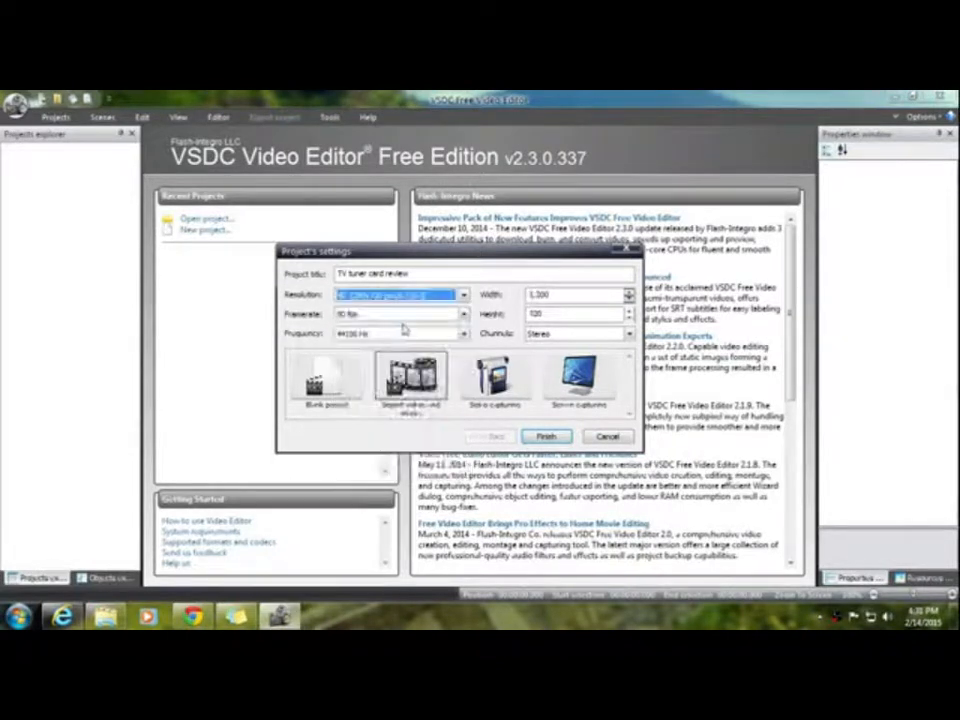
{"action": "left_click", "coordinate": [437, 318]}
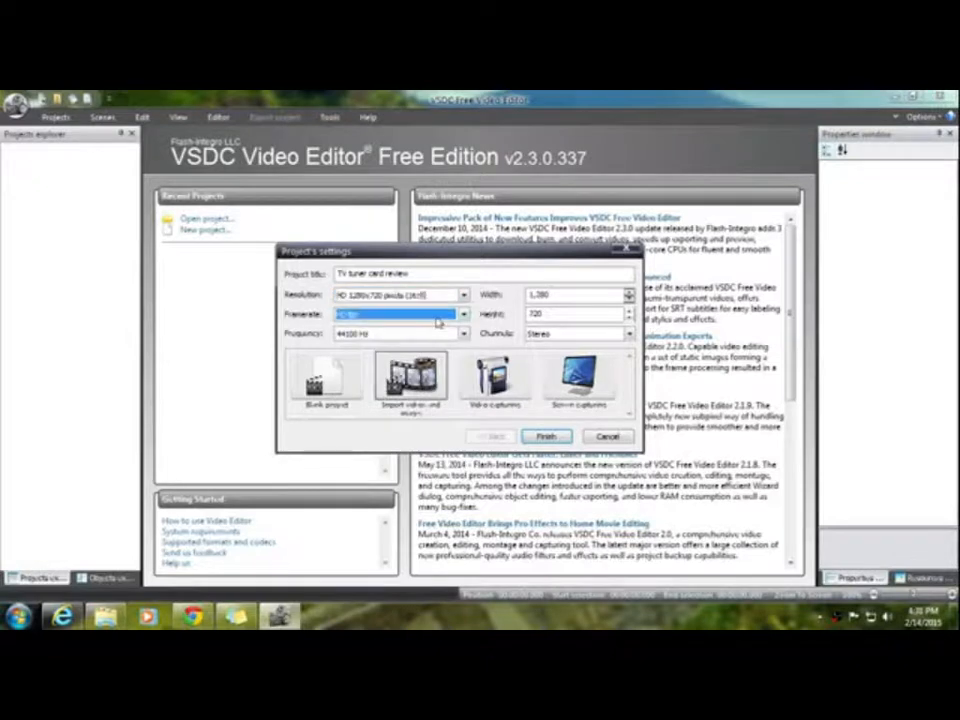
{"action": "left_click", "coordinate": [367, 319]}
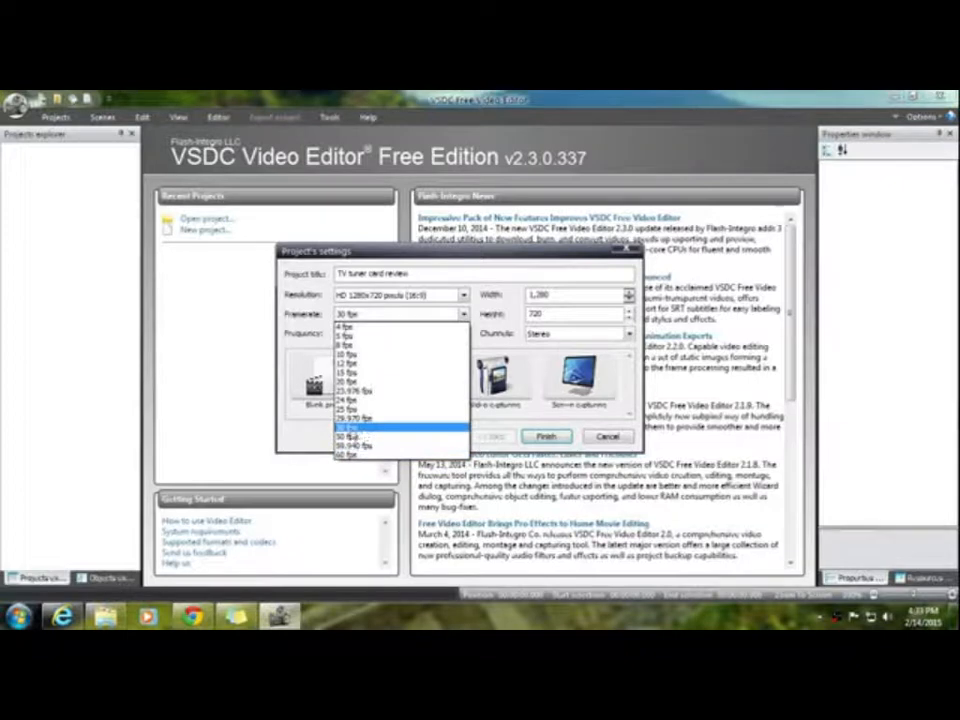
{"action": "left_click", "coordinate": [352, 428]}
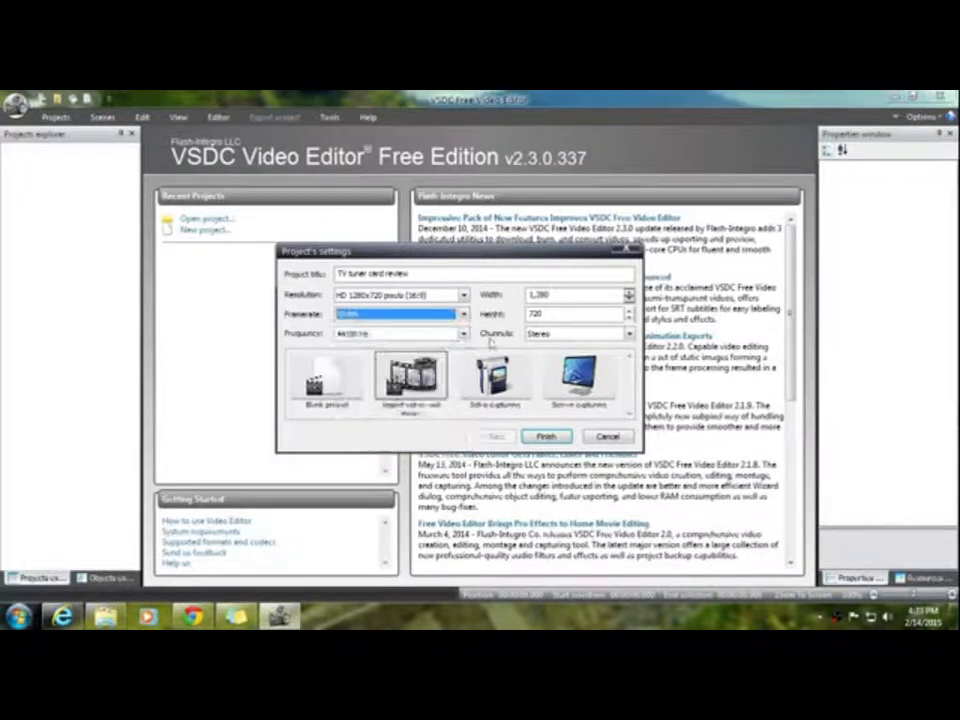
Keep the audio at 44100 Hz with Stereo channels and create the project as a blank project.
{"action": "left_click", "coordinate": [464, 338]}
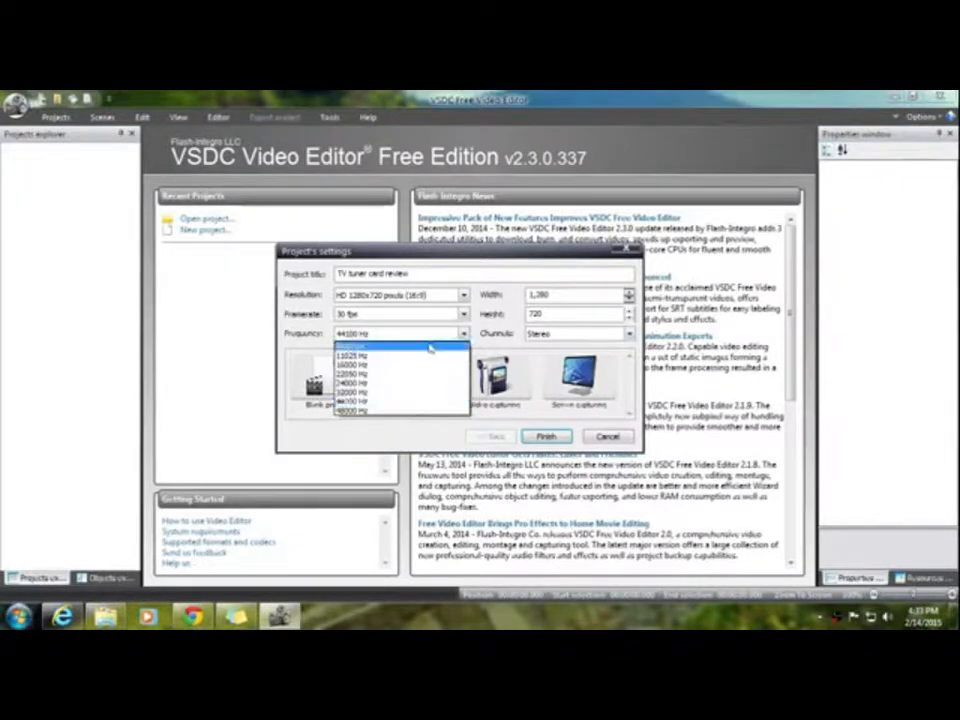
{"action": "left_click", "coordinate": [495, 316]}
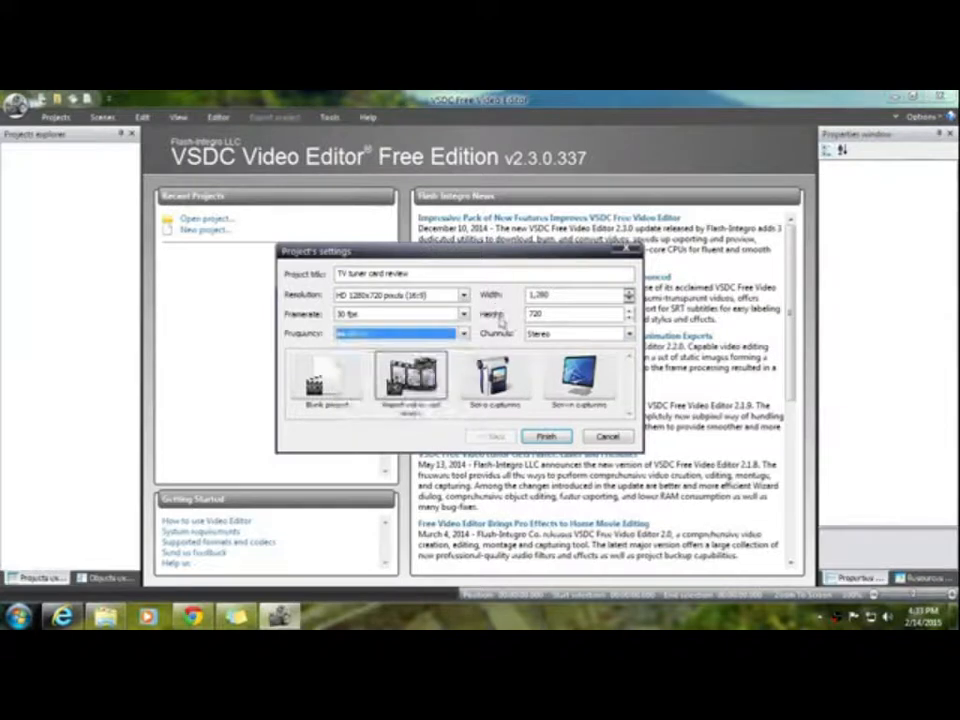
{"action": "left_click", "coordinate": [508, 336]}
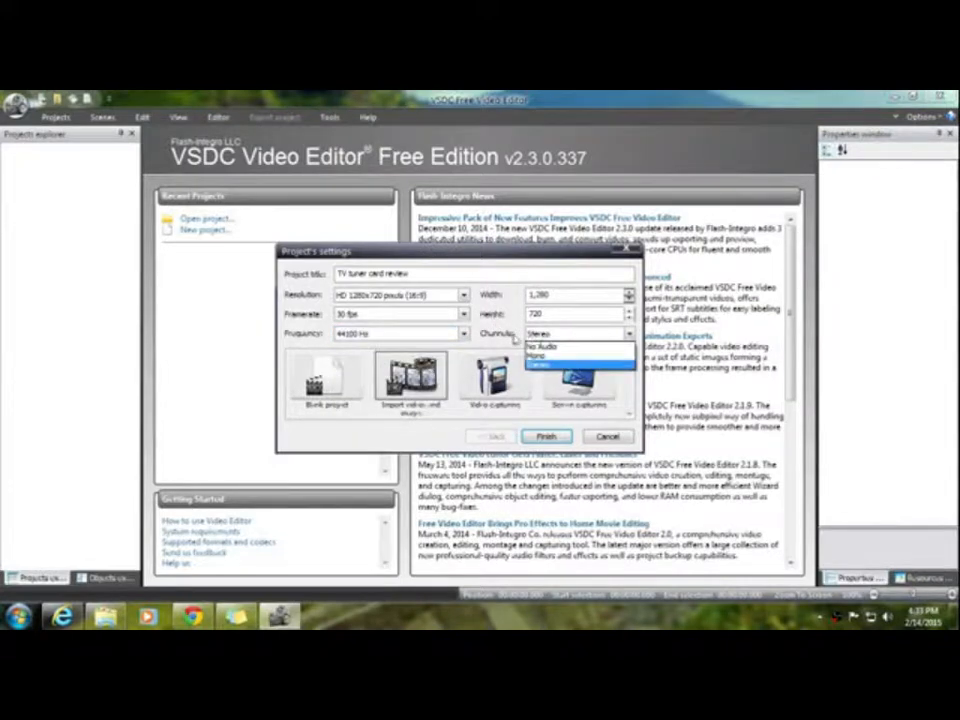
{"action": "left_click", "coordinate": [550, 356]}
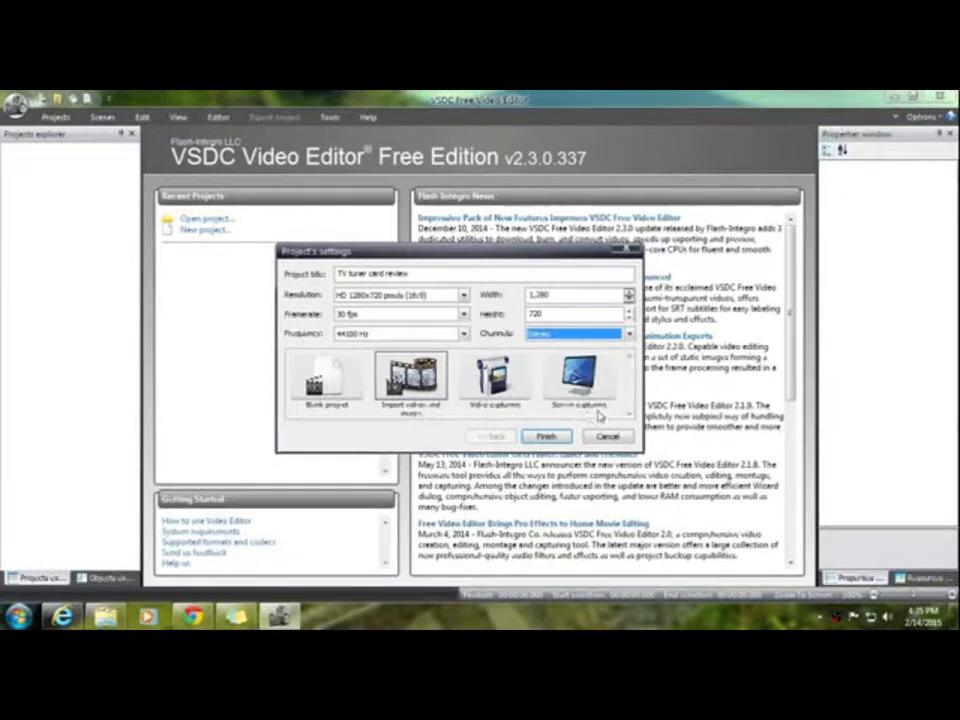
{"action": "left_click", "coordinate": [330, 392]}
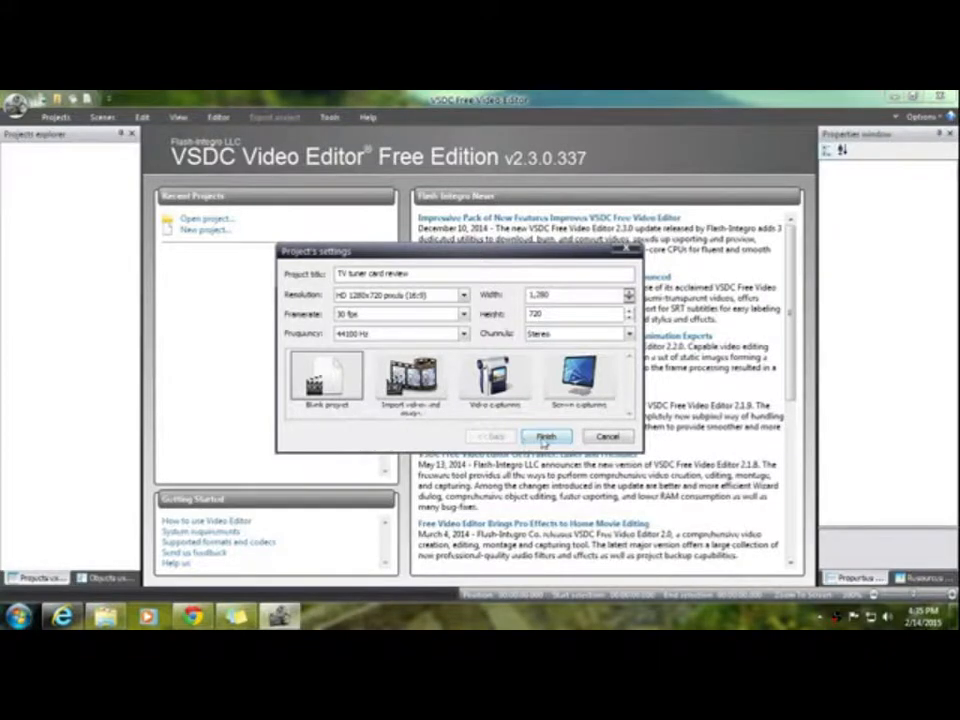
{"action": "left_click", "coordinate": [545, 437]}
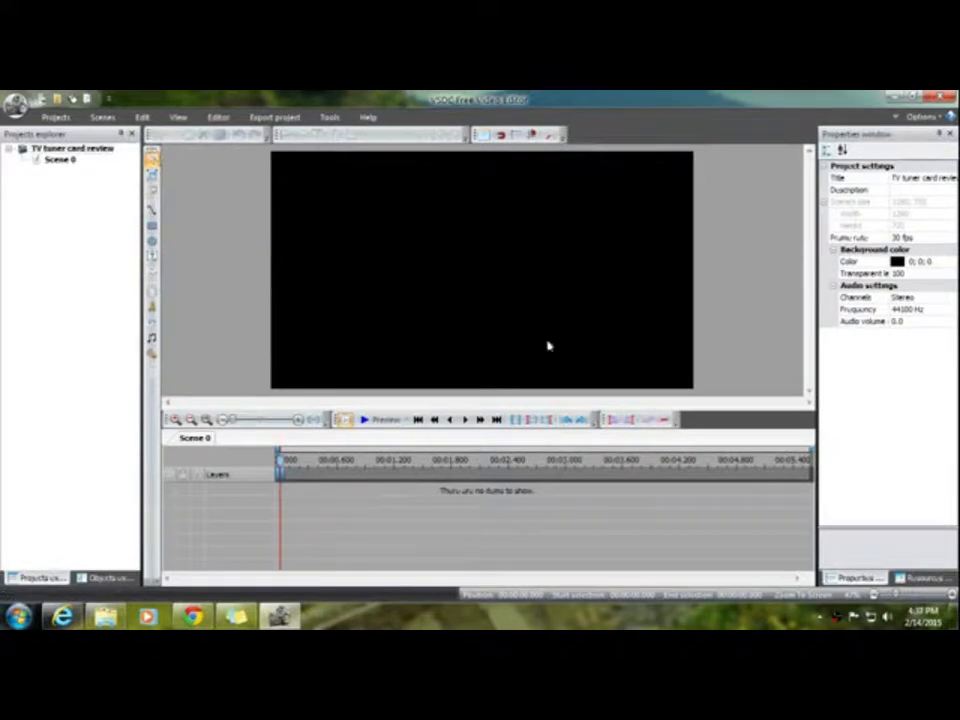
Load the videos MVI_0843, MVI_0861 and MVI_0864 from the Desktop into the file sequence wizard.
{"action": "left_click", "coordinate": [152, 355]}
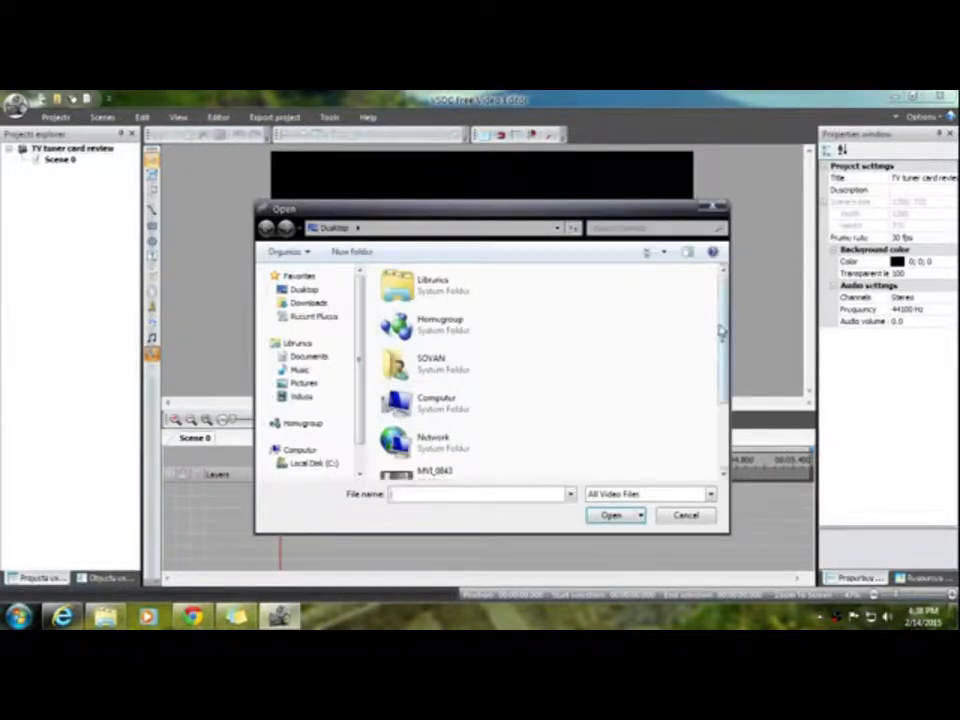
{"action": "left_click_drag", "start_coordinate": [718, 332], "coordinate": [715, 434]}
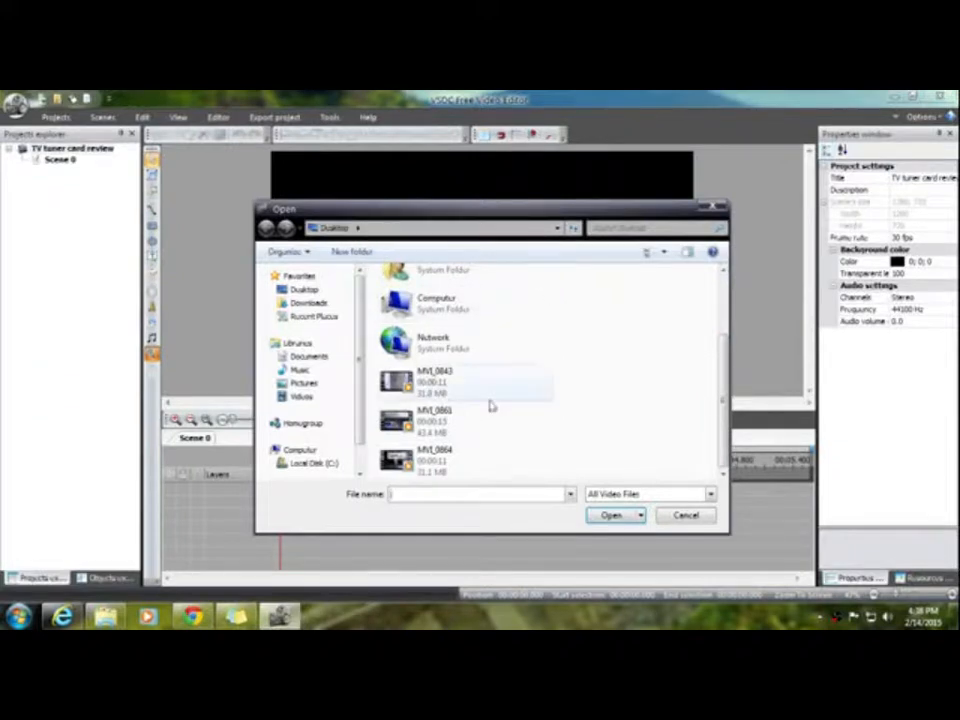
{"action": "left_click_drag", "start_coordinate": [578, 389], "coordinate": [505, 462]}
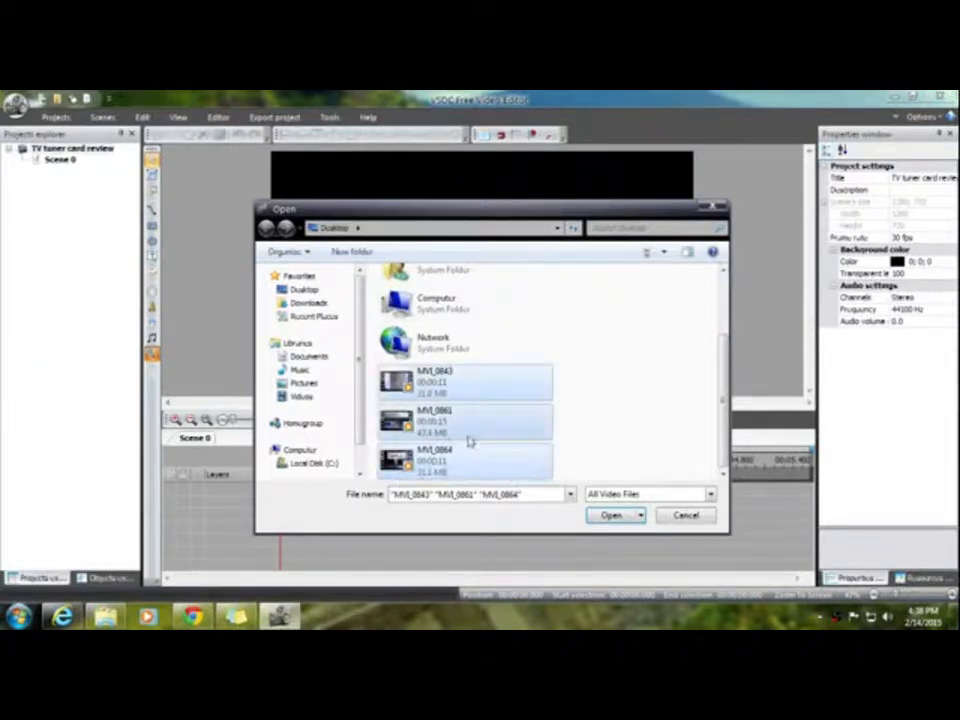
{"action": "left_click", "coordinate": [611, 516]}
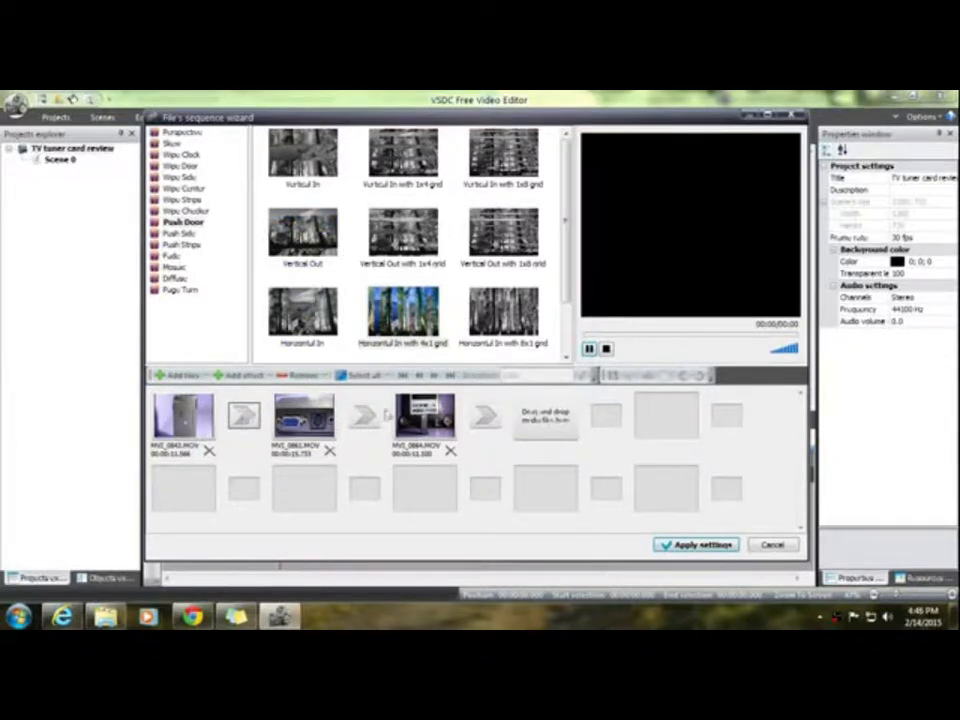
Add Fade "Thatches with 32x32 pixels" between the first two clips, Wipe Door "Vertical Out with 1x4 grid" between the last two, and apply the sequence.
{"action": "left_click", "coordinate": [181, 244]}
{"action": "left_click", "coordinate": [176, 267]}
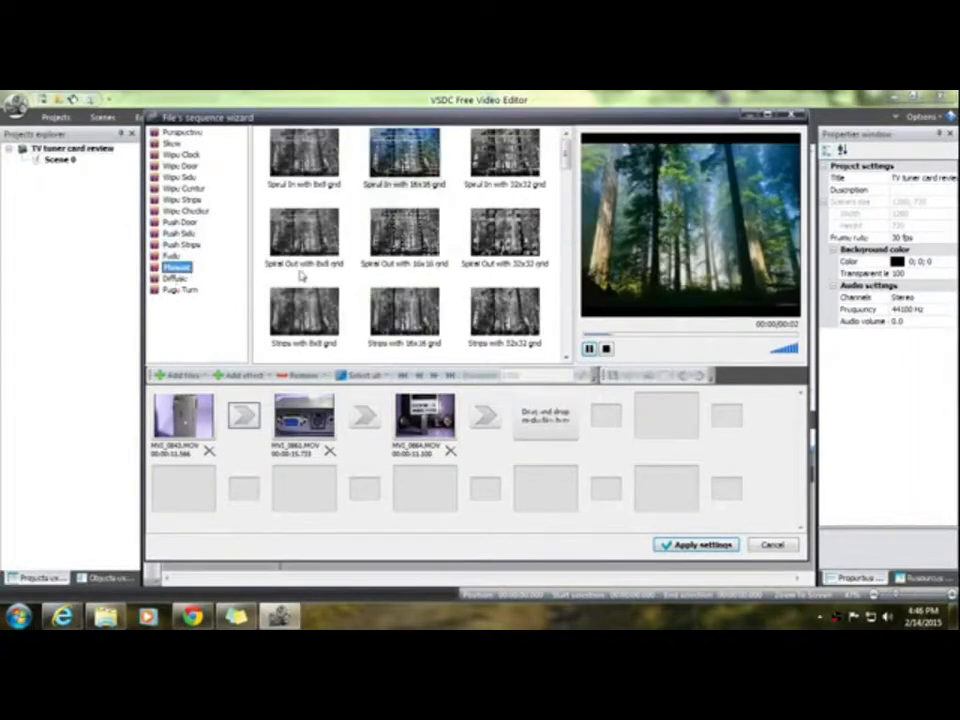
{"action": "left_click", "coordinate": [172, 256]}
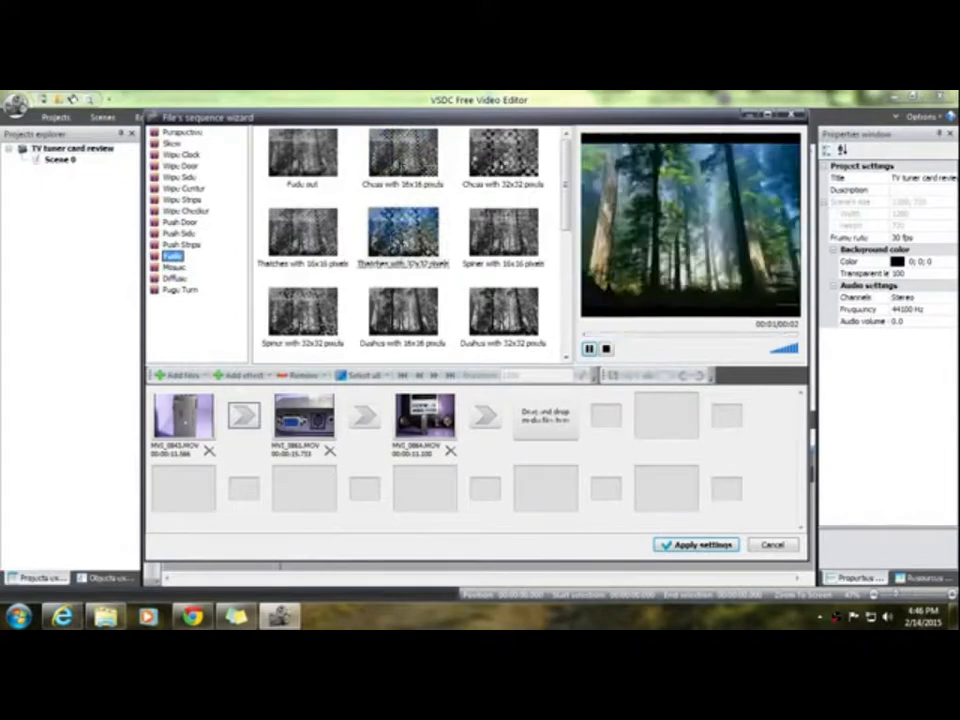
{"action": "left_click", "coordinate": [245, 417]}
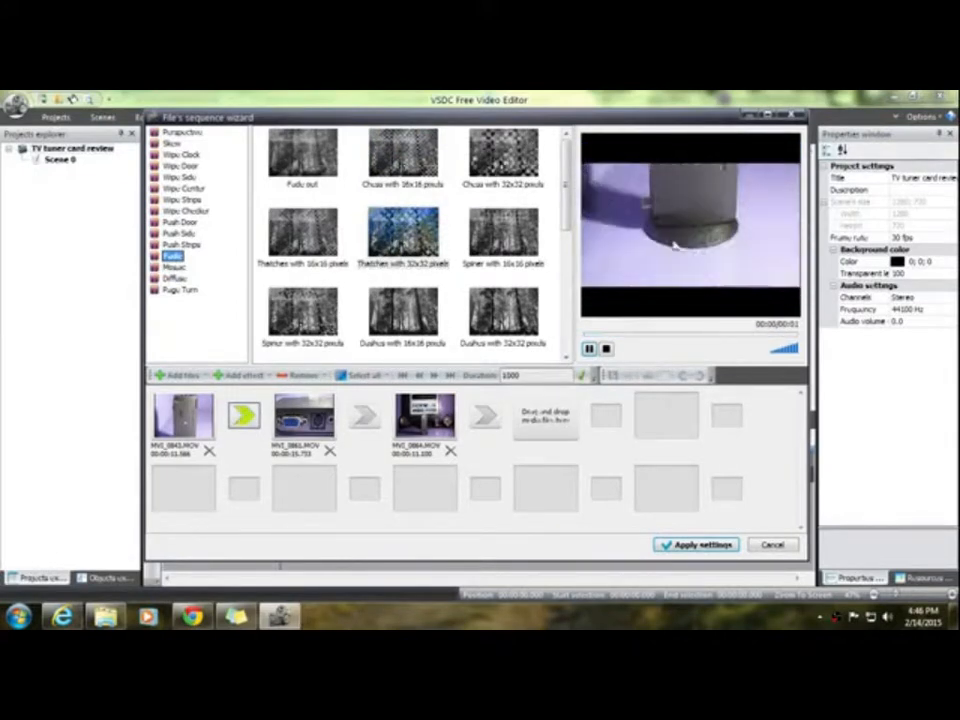
{"action": "left_click", "coordinate": [365, 415]}
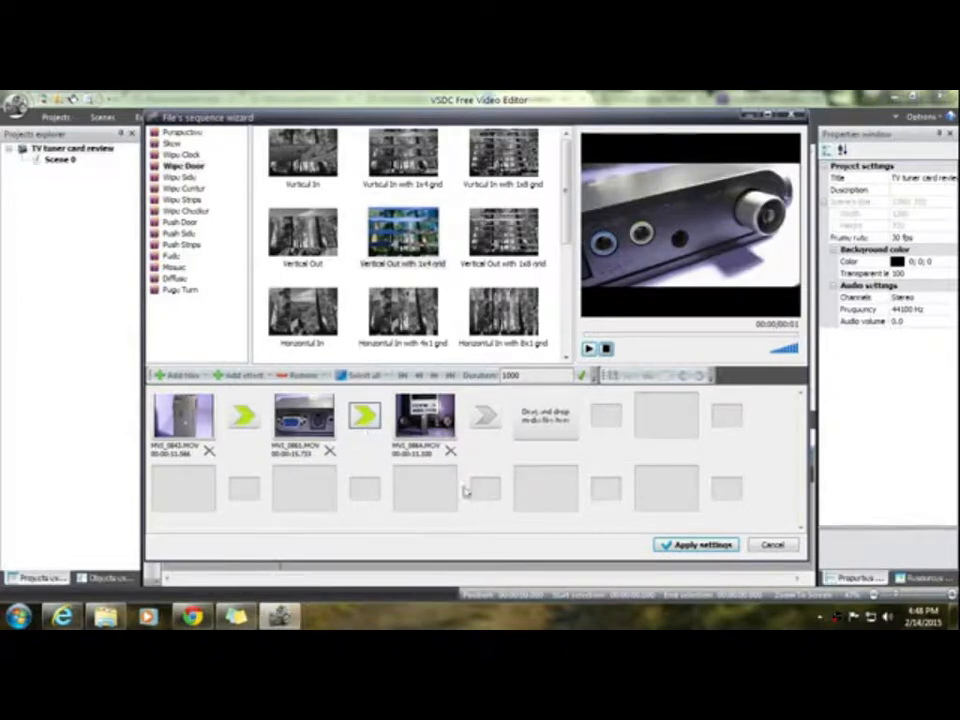
{"action": "left_click", "coordinate": [703, 546]}
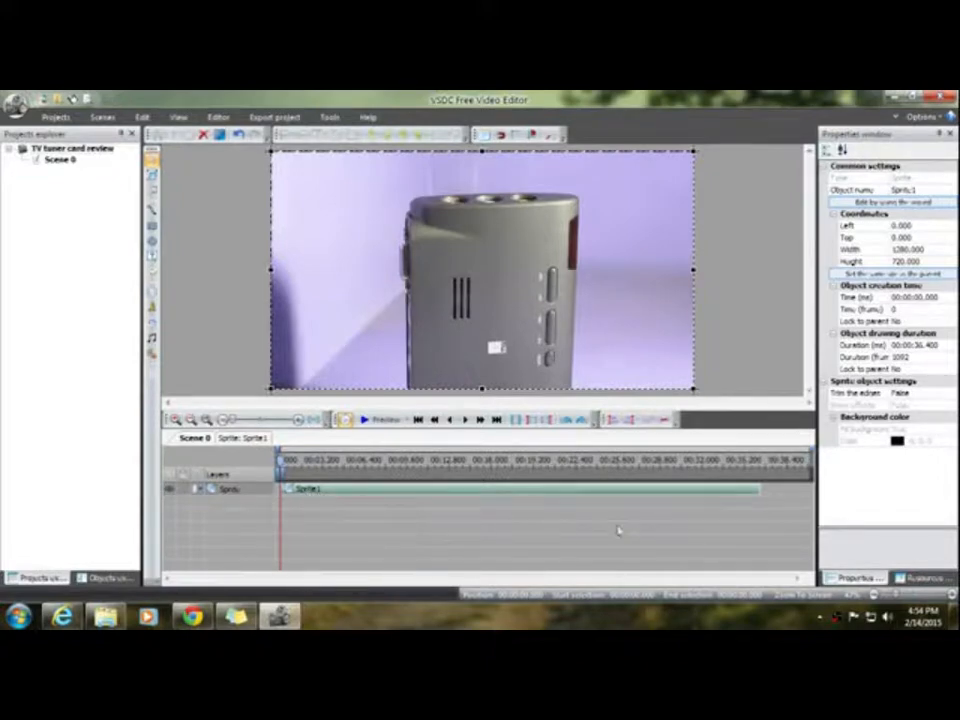
Open the sprite's contents and mark the timeline range from the start up to the second clip, scrubbing the playhead near the beginning.
{"action": "double_click", "coordinate": [326, 491]}
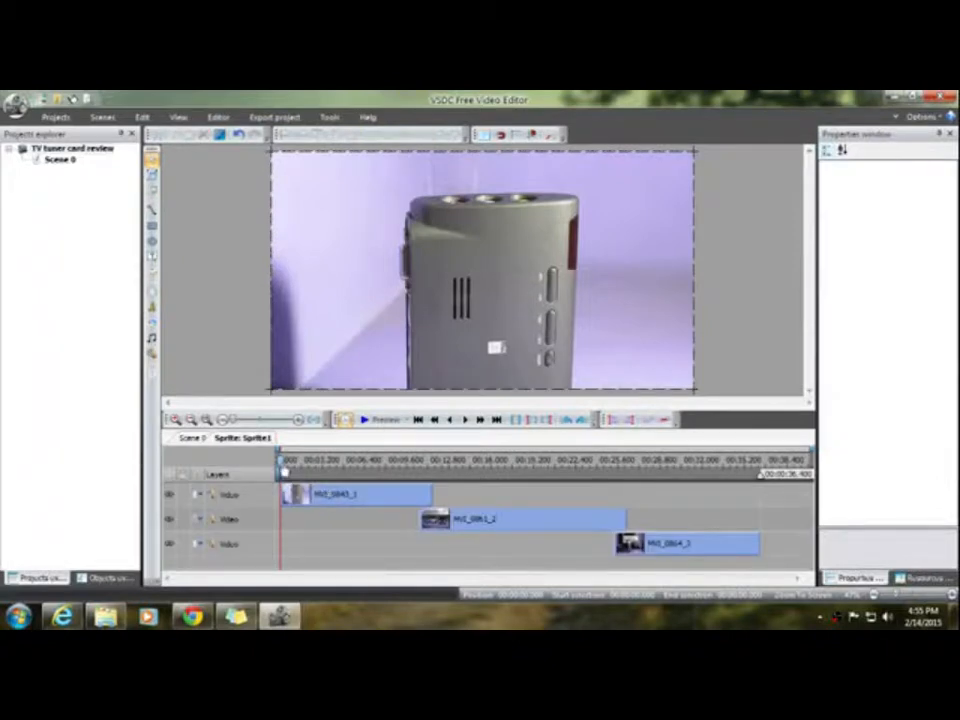
{"action": "left_click_drag", "start_coordinate": [285, 470], "coordinate": [467, 469]}
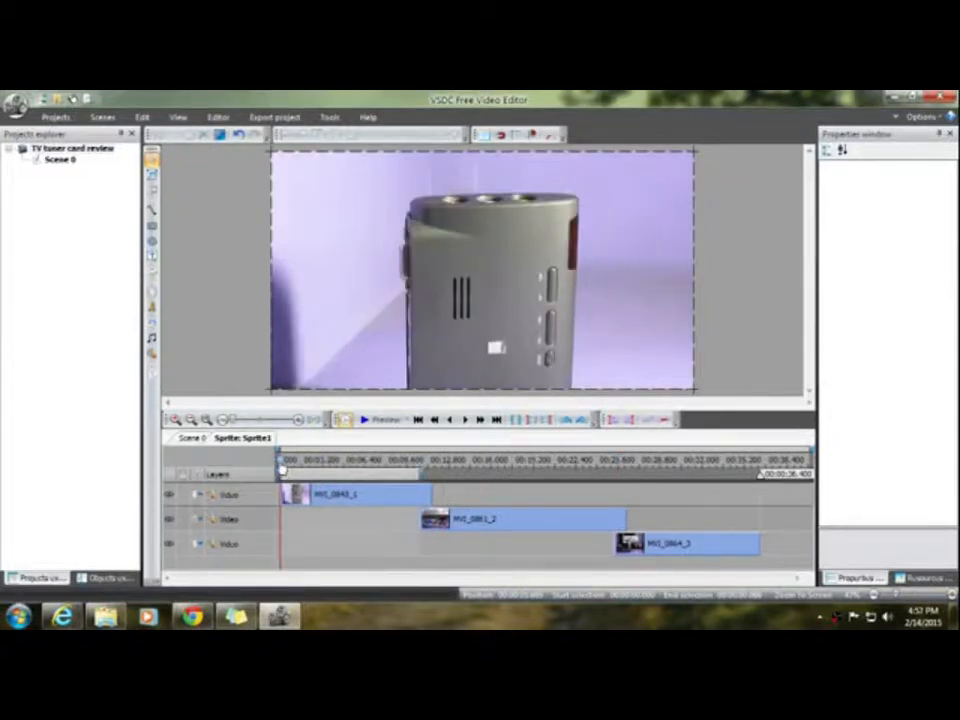
{"action": "mouse_move", "coordinate": [281, 465]}
{"action": "left_mouse_down"}
{"action": "mouse_move", "coordinate": [673, 496]}
{"action": "mouse_move", "coordinate": [277, 456]}
{"action": "left_mouse_up"}
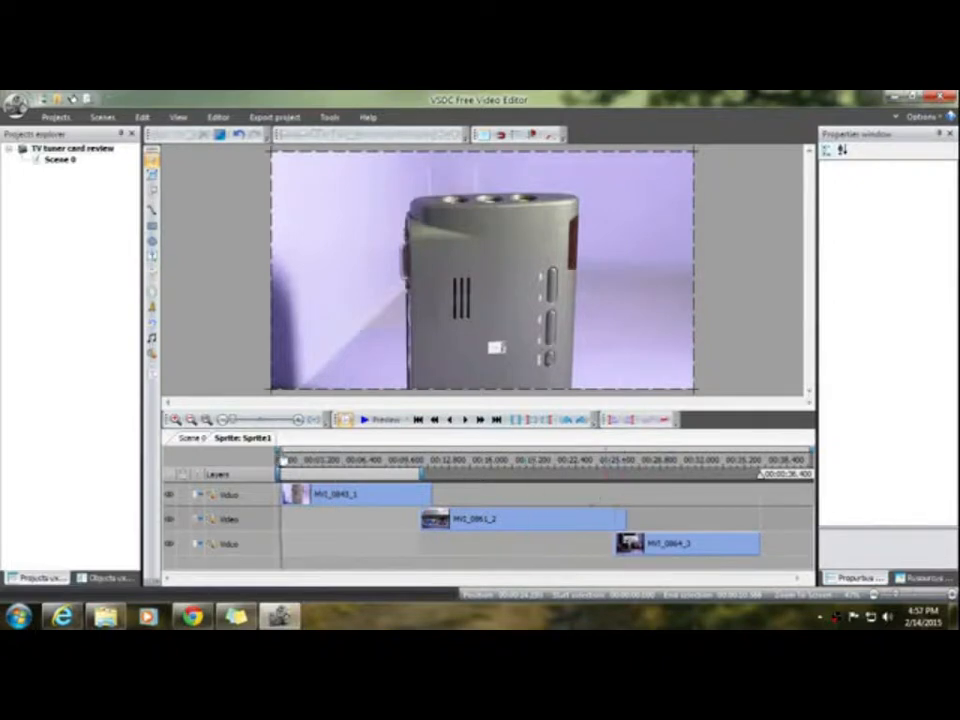
{"action": "mouse_move", "coordinate": [285, 466]}
{"action": "left_mouse_down"}
{"action": "mouse_move", "coordinate": [583, 488]}
{"action": "mouse_move", "coordinate": [722, 482]}
{"action": "mouse_move", "coordinate": [294, 468]}
{"action": "left_mouse_up"}
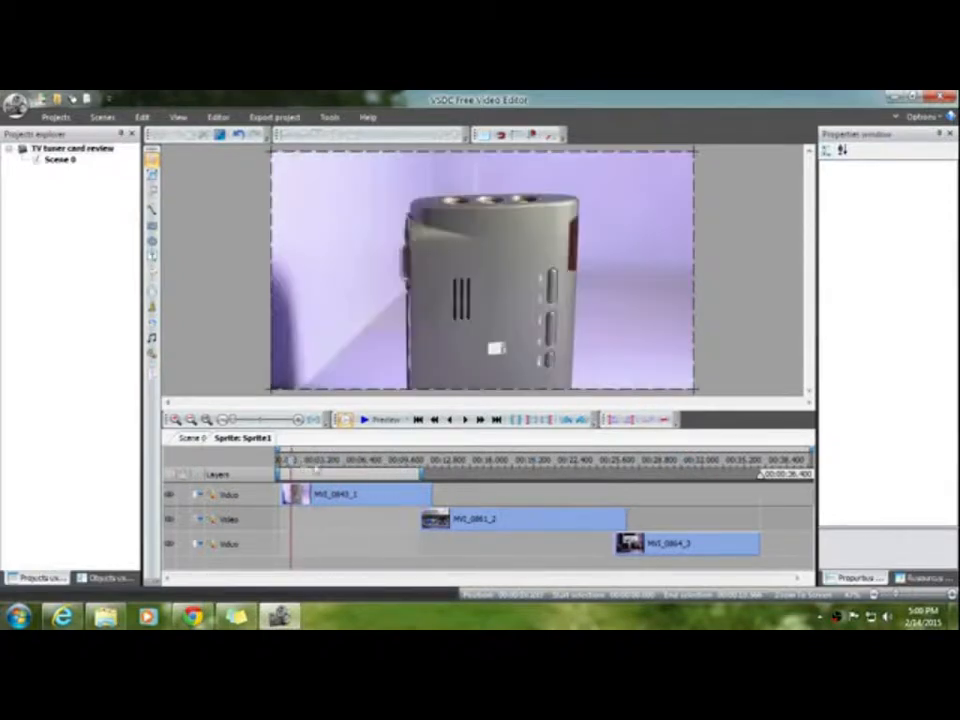
Open clip MVI_0843 for cutting and splitting and add a marker at about 2.8 seconds.
{"action": "left_click", "coordinate": [312, 494]}
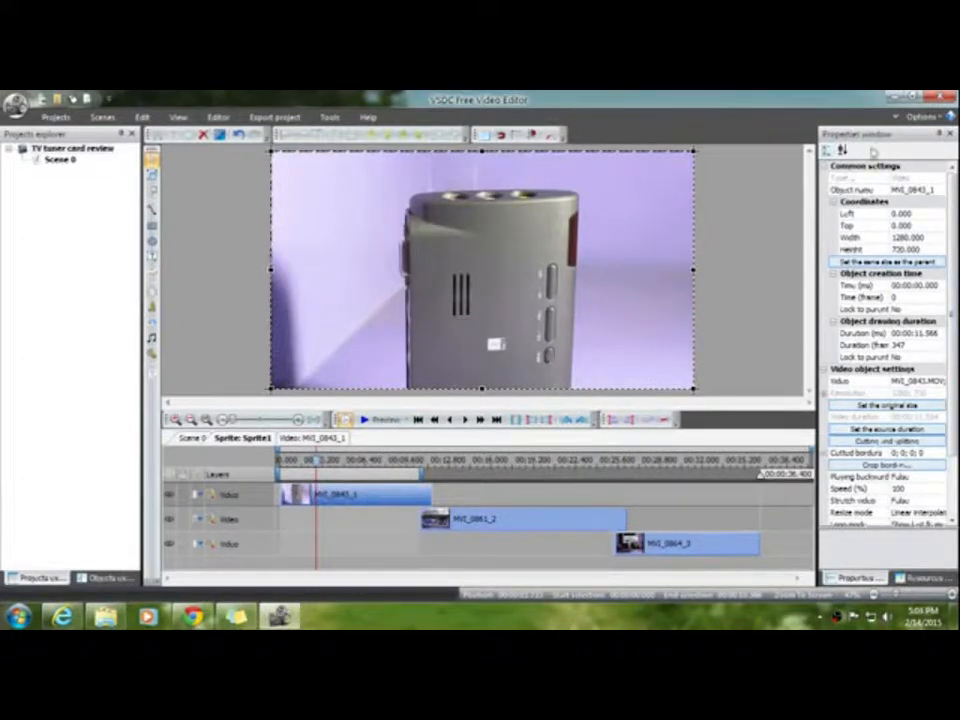
{"action": "scroll", "coordinate": [880, 300], "scroll_direction": "down", "scroll_amount": 2}
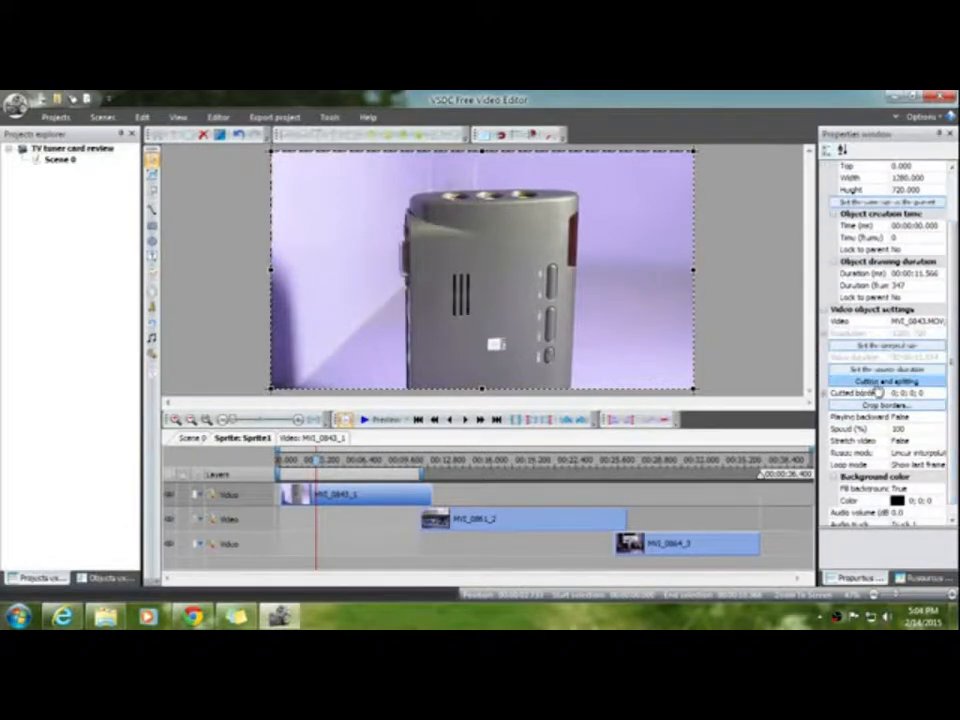
{"action": "left_click", "coordinate": [880, 384]}
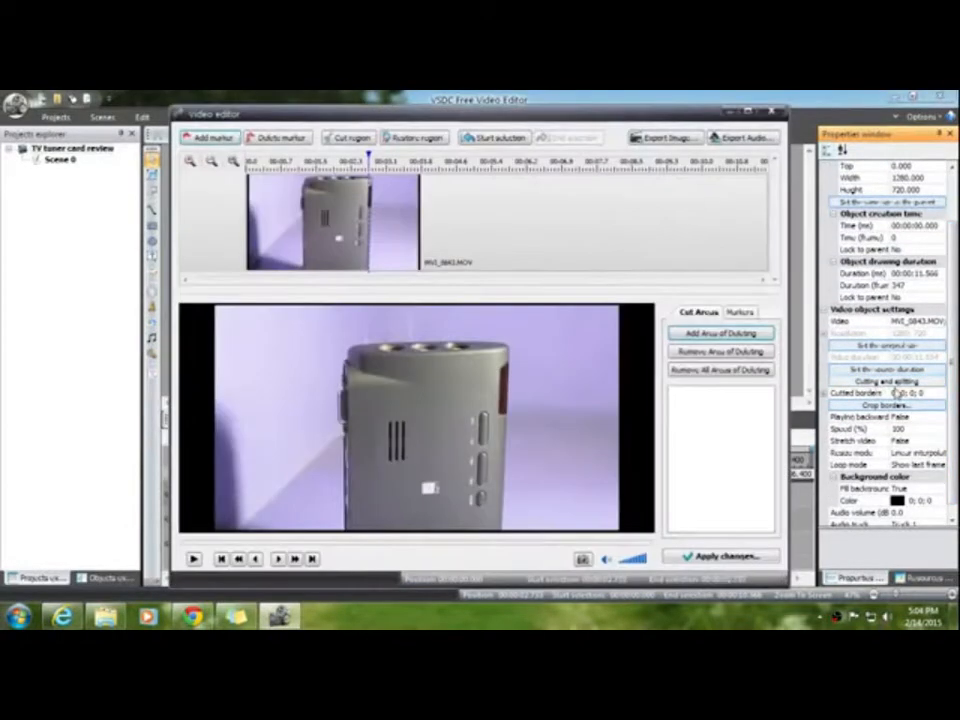
{"action": "left_click_drag", "start_coordinate": [441, 128], "coordinate": [446, 130]}
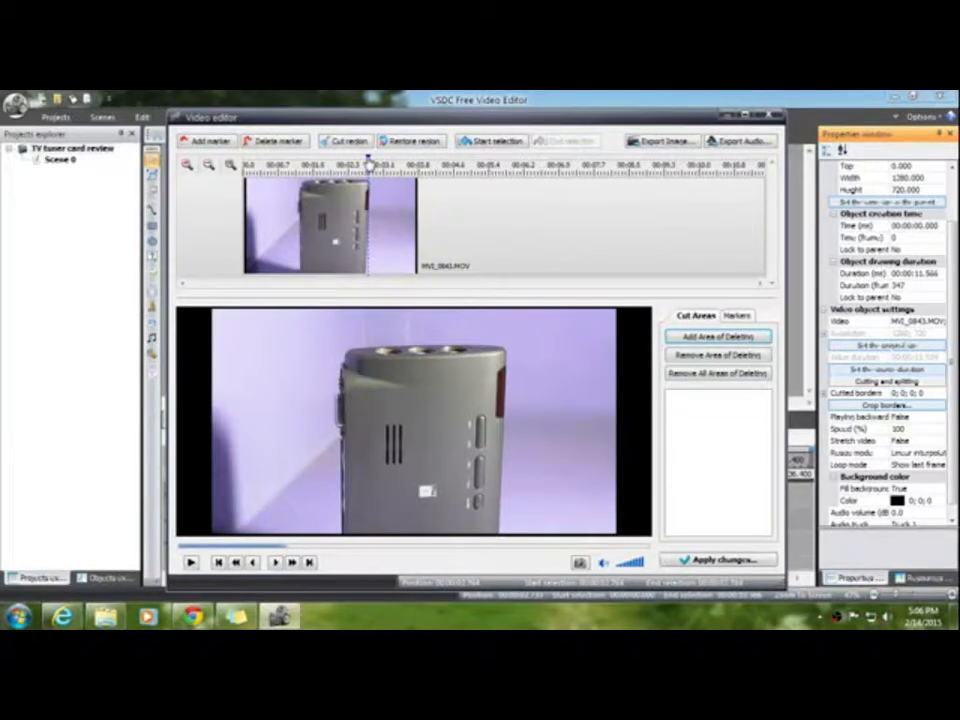
{"action": "mouse_move", "coordinate": [370, 170]}
{"action": "left_mouse_down"}
{"action": "mouse_move", "coordinate": [250, 168]}
{"action": "mouse_move", "coordinate": [386, 165]}
{"action": "mouse_move", "coordinate": [372, 163]}
{"action": "left_mouse_up"}
{"action": "left_click", "coordinate": [205, 141]}
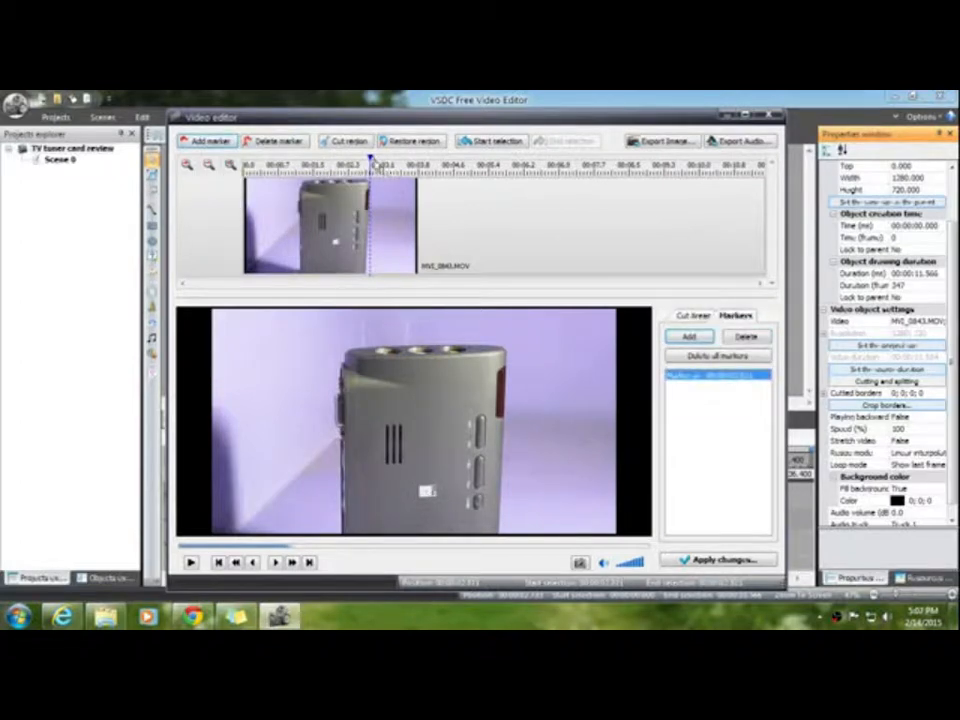
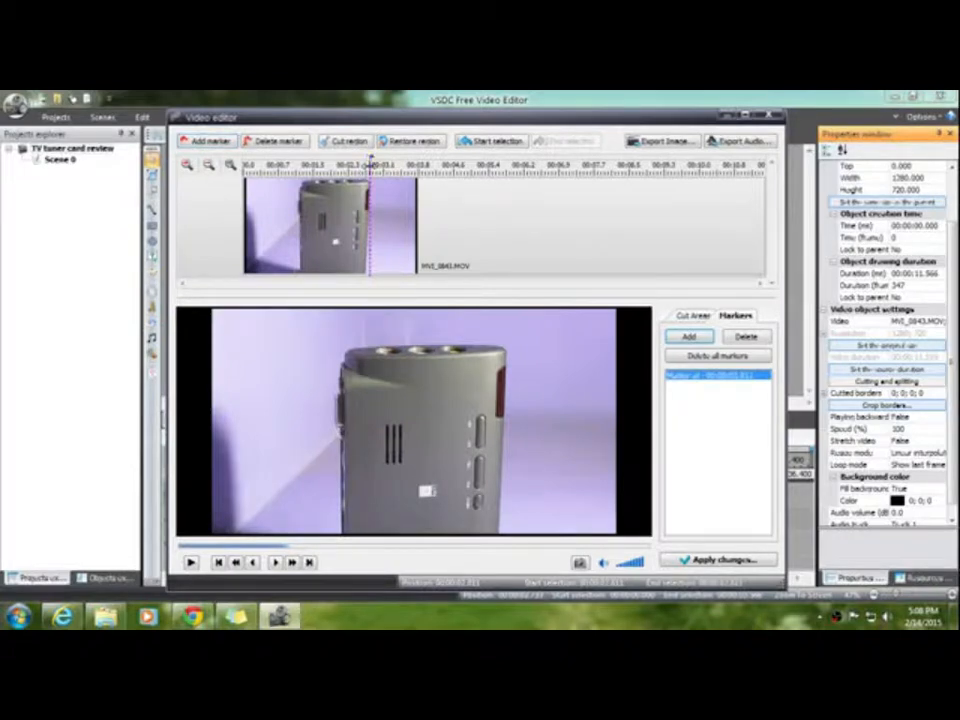
Cut the region from the start of MVI_0843 to the marker, apply it and update the video object's duration.
{"action": "left_click_drag", "start_coordinate": [369, 166], "coordinate": [242, 172]}
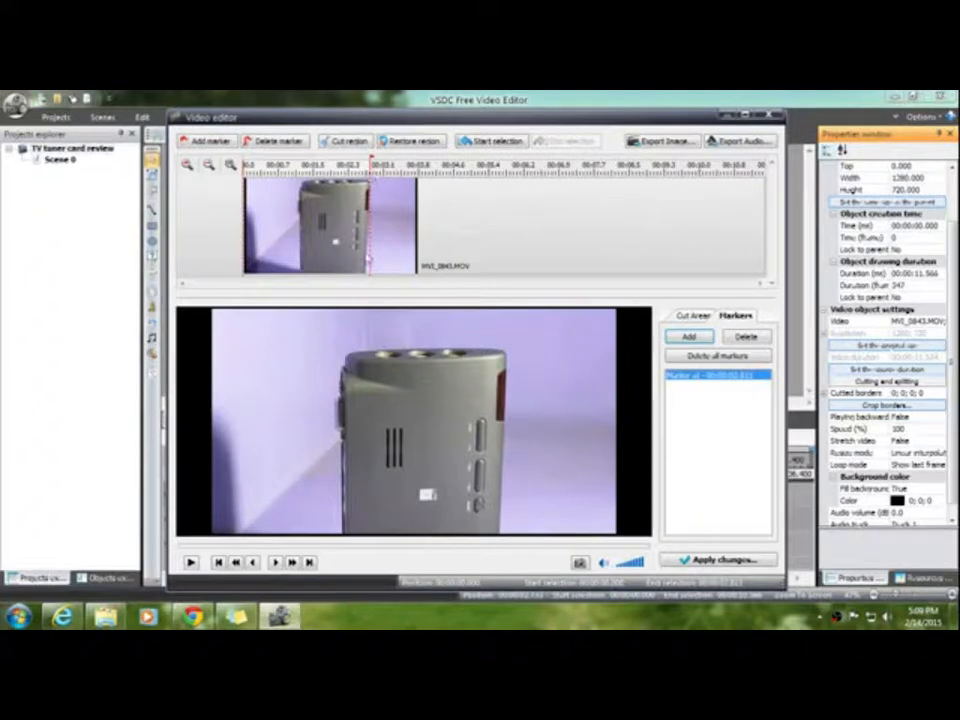
{"action": "left_click", "coordinate": [347, 145]}
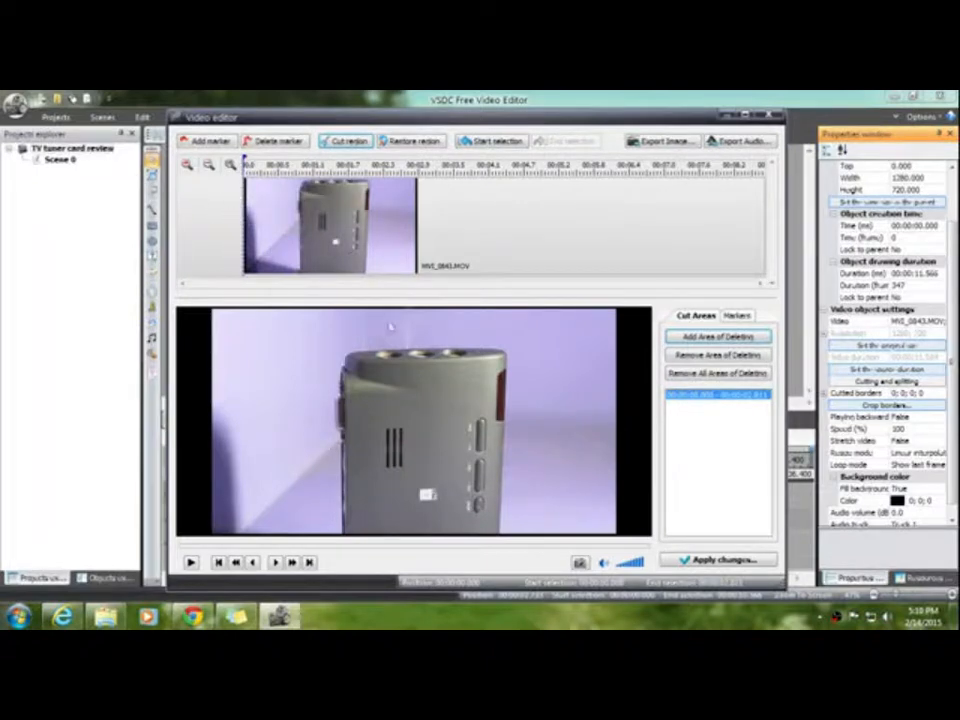
{"action": "left_click", "coordinate": [709, 563]}
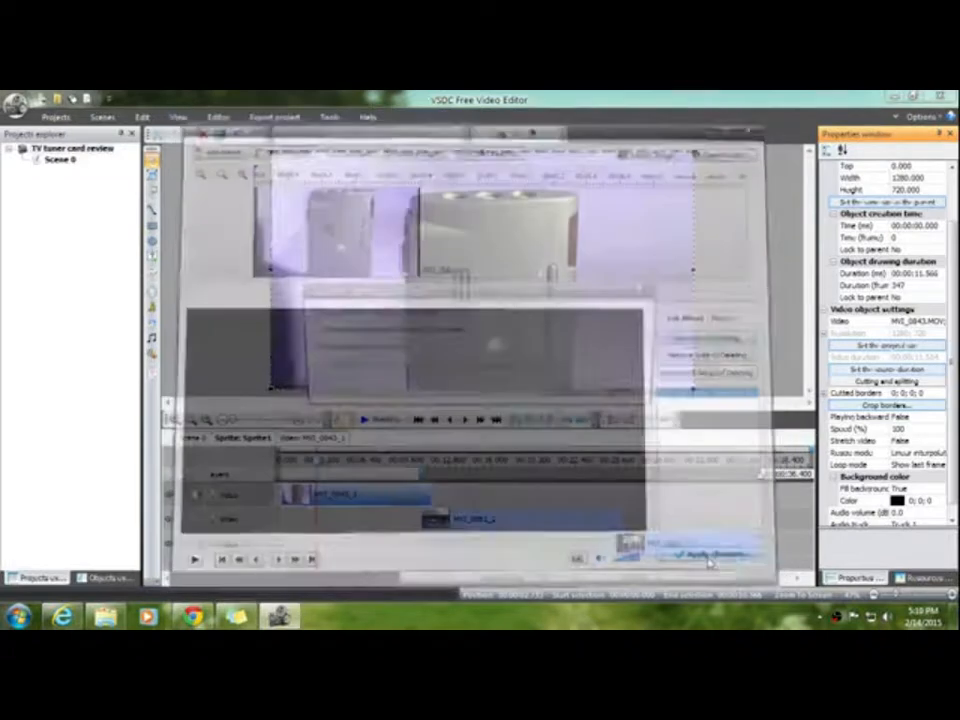
{"action": "left_click", "coordinate": [571, 393]}
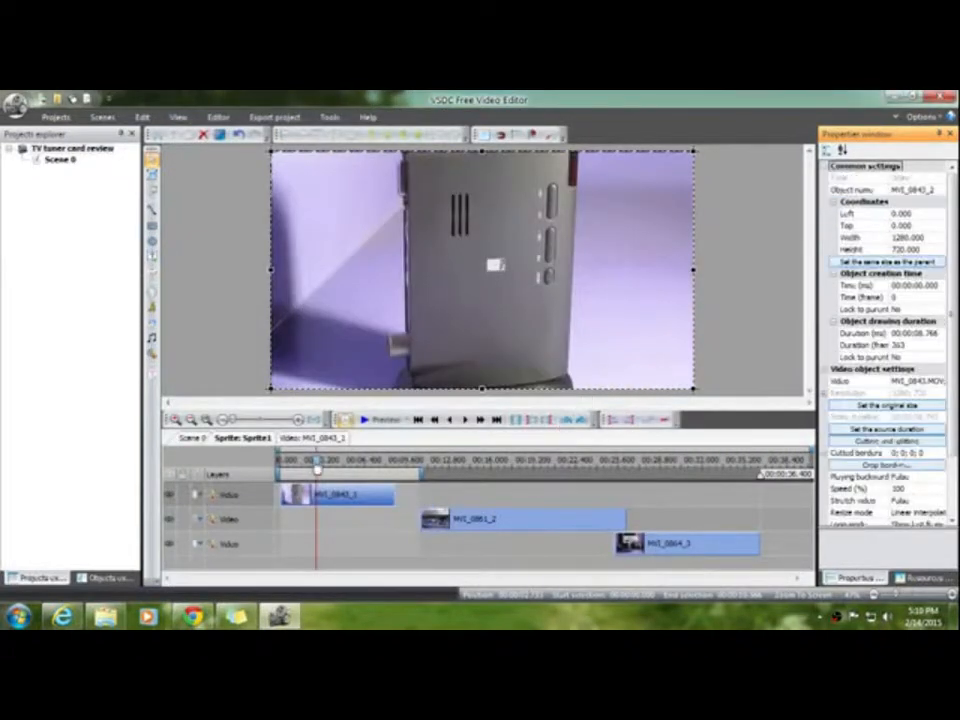
Scrub the timeline from the start through the trimmed first clip into the gap before the second clip.
{"action": "left_click", "coordinate": [280, 461]}
{"action": "left_click_drag", "start_coordinate": [280, 467], "coordinate": [286, 468]}
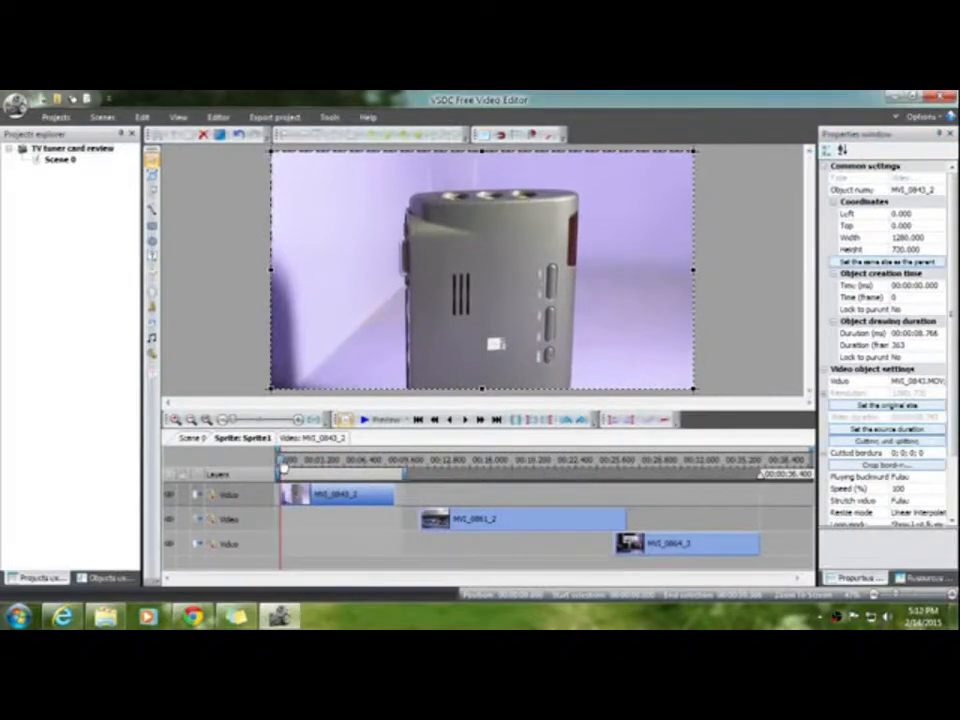
{"action": "left_click_drag", "start_coordinate": [284, 467], "coordinate": [410, 466]}
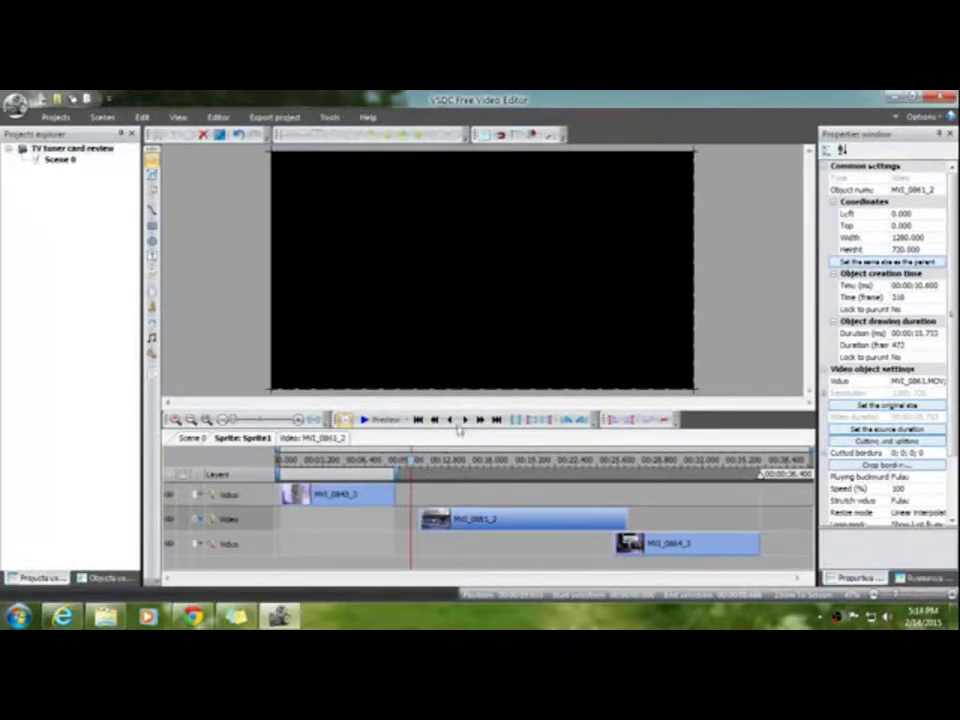
Move MVI_0861 earlier to slightly overlap the end of MVI_0843, and shift MVI_0864 earlier to close the remaining gap.
{"action": "left_click", "coordinate": [432, 516]}
{"action": "left_click_drag", "start_coordinate": [484, 519], "coordinate": [453, 526]}
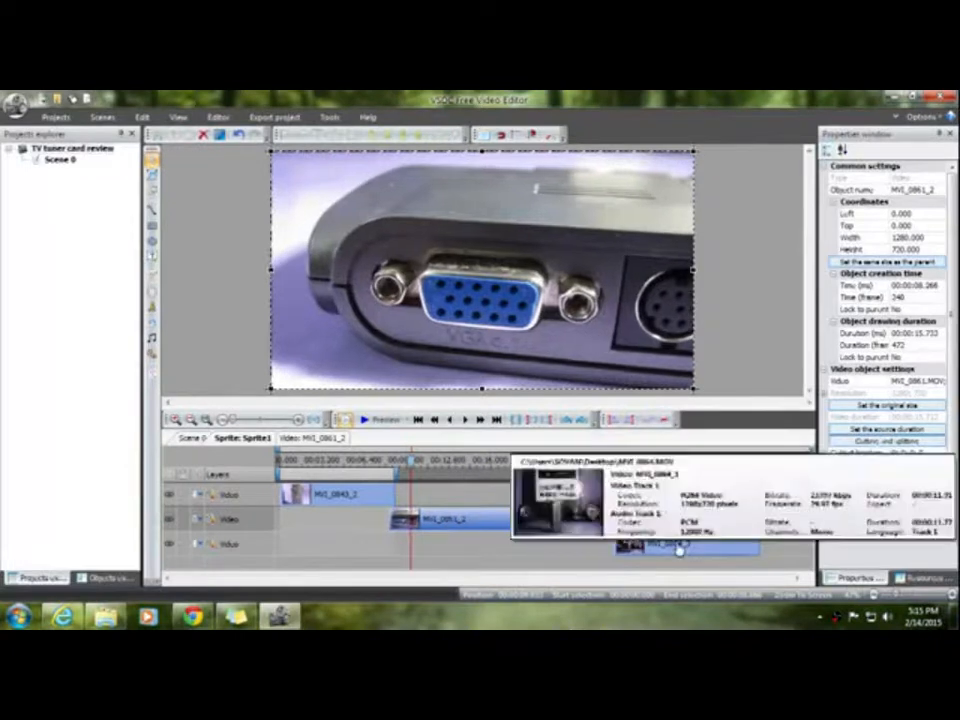
{"action": "left_click_drag", "start_coordinate": [678, 545], "coordinate": [659, 547]}
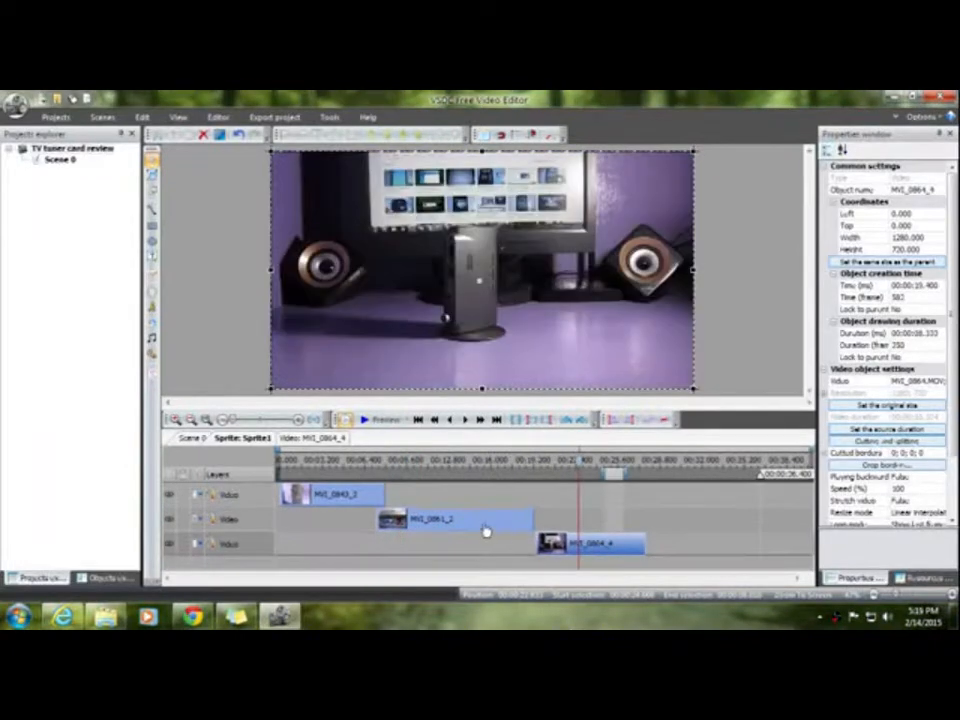
Cut MVI_0864 from a marker at 3.233 seconds to its end, update the object's duration and scrub through the shortened sequence.
{"action": "left_click", "coordinate": [452, 526]}
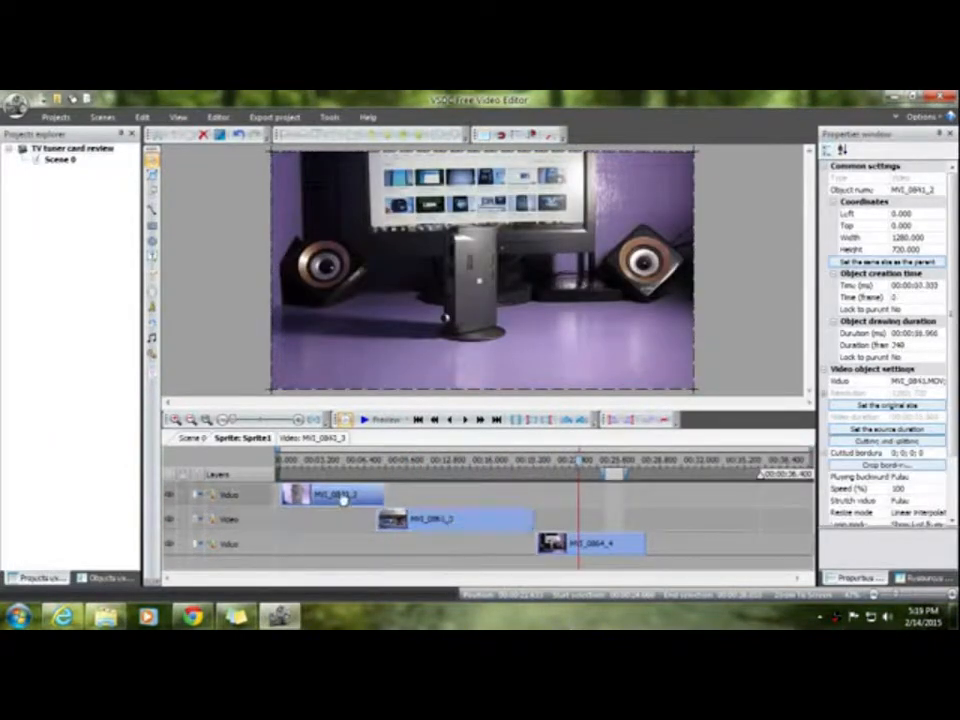
{"action": "left_click", "coordinate": [560, 548]}
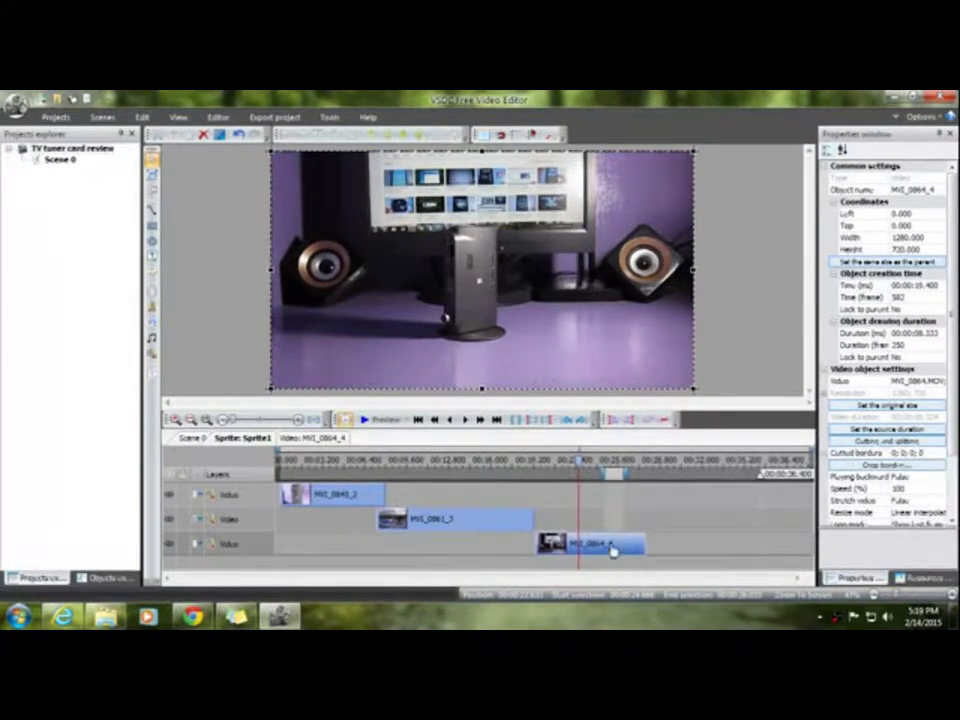
{"action": "left_click", "coordinate": [864, 443]}
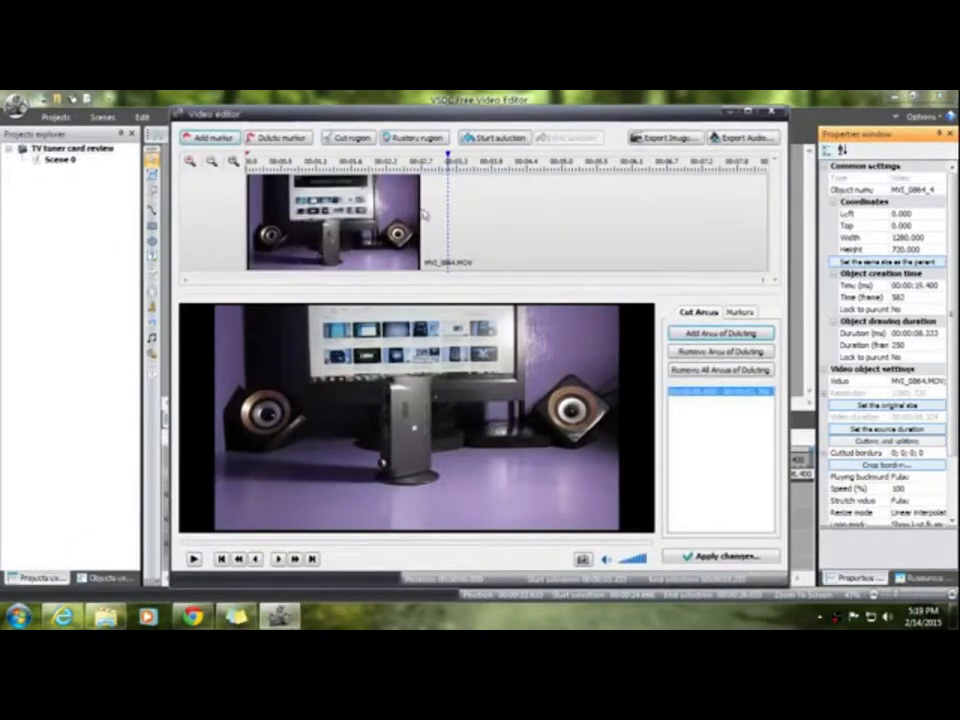
{"action": "left_click", "coordinate": [222, 141]}
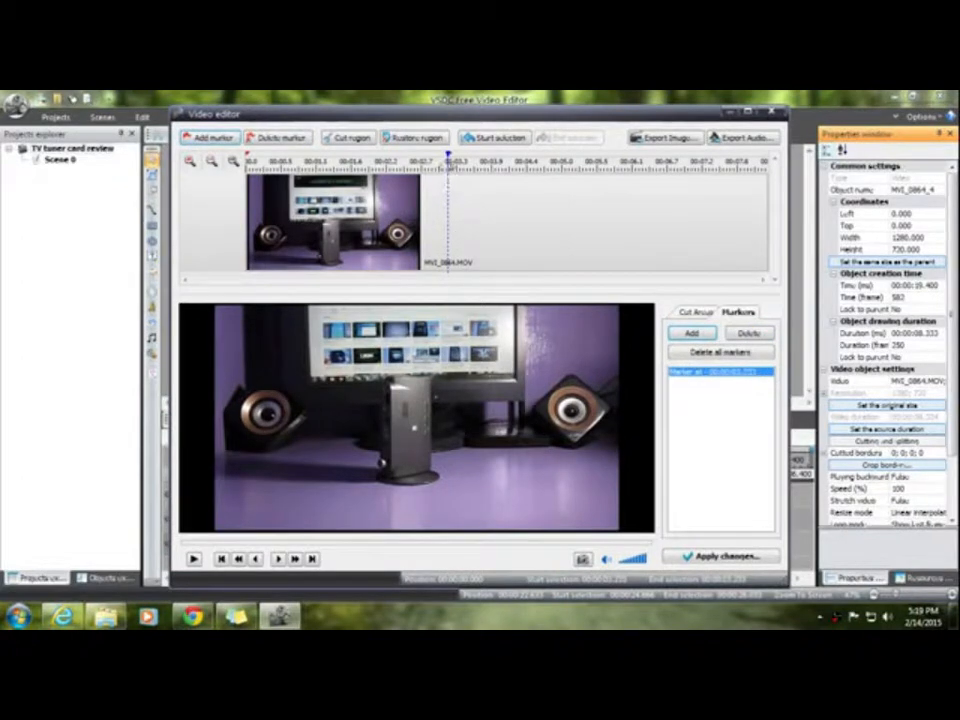
{"action": "left_click_drag", "start_coordinate": [443, 165], "coordinate": [798, 166]}
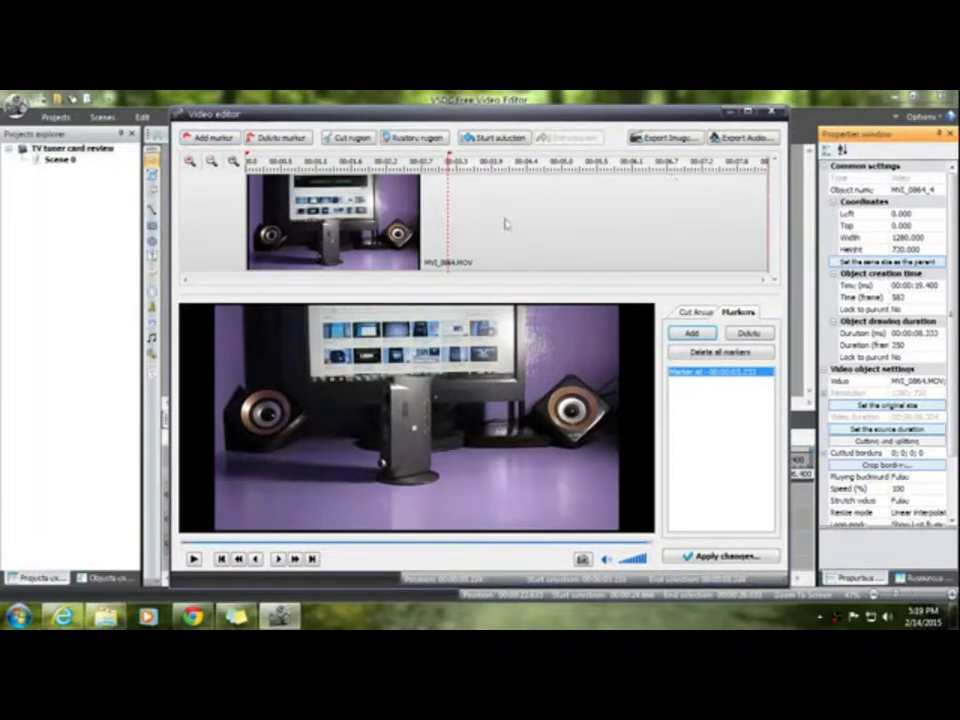
{"action": "left_click", "coordinate": [352, 141]}
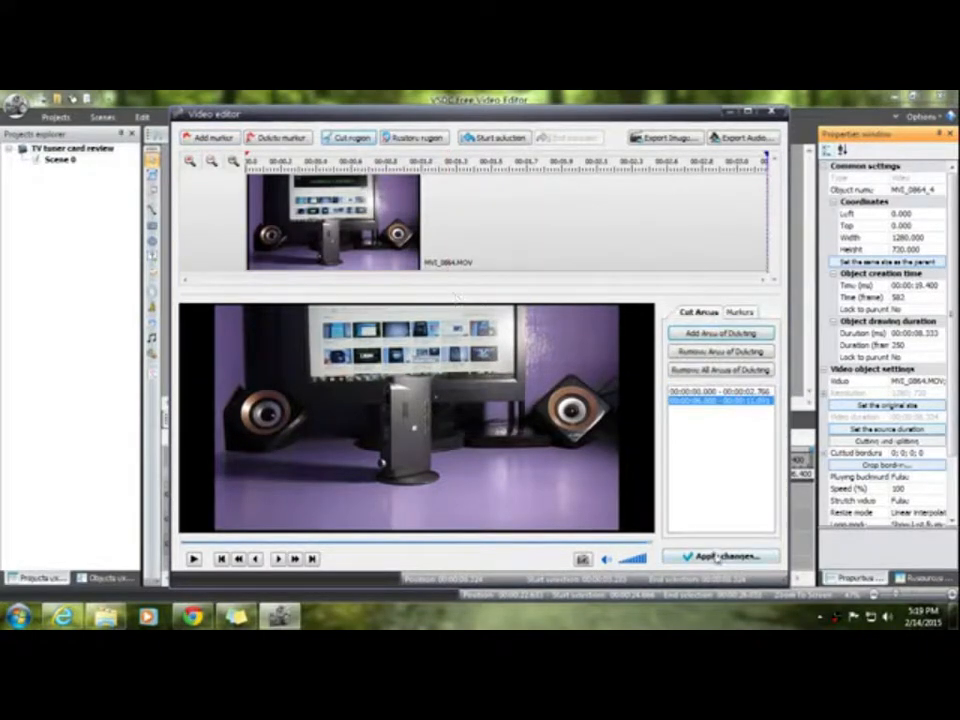
{"action": "left_click", "coordinate": [716, 558]}
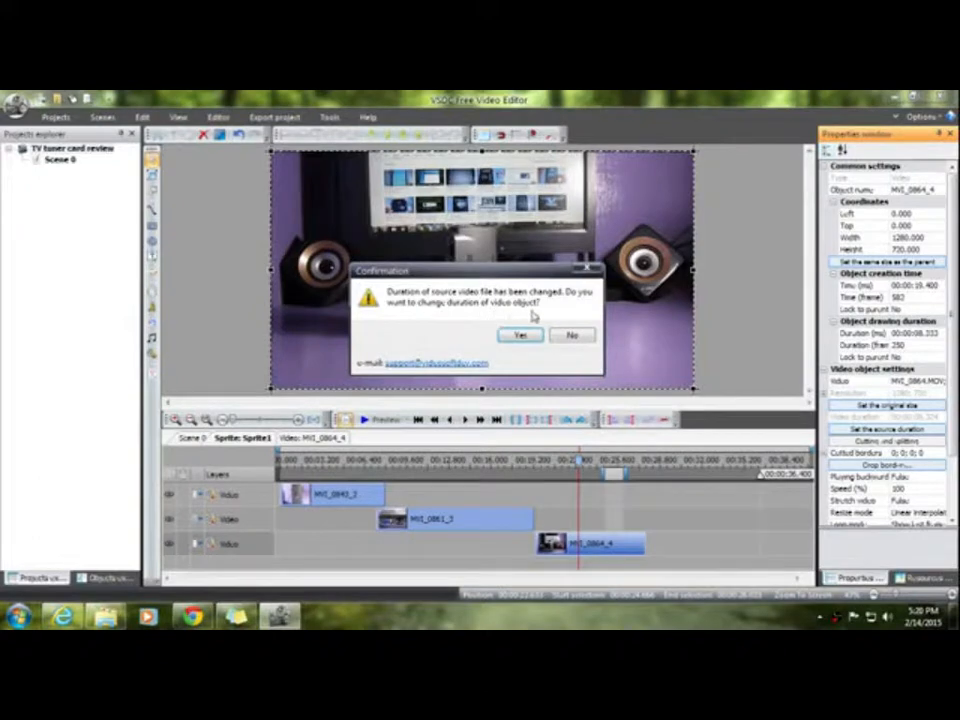
{"action": "left_click", "coordinate": [508, 335]}
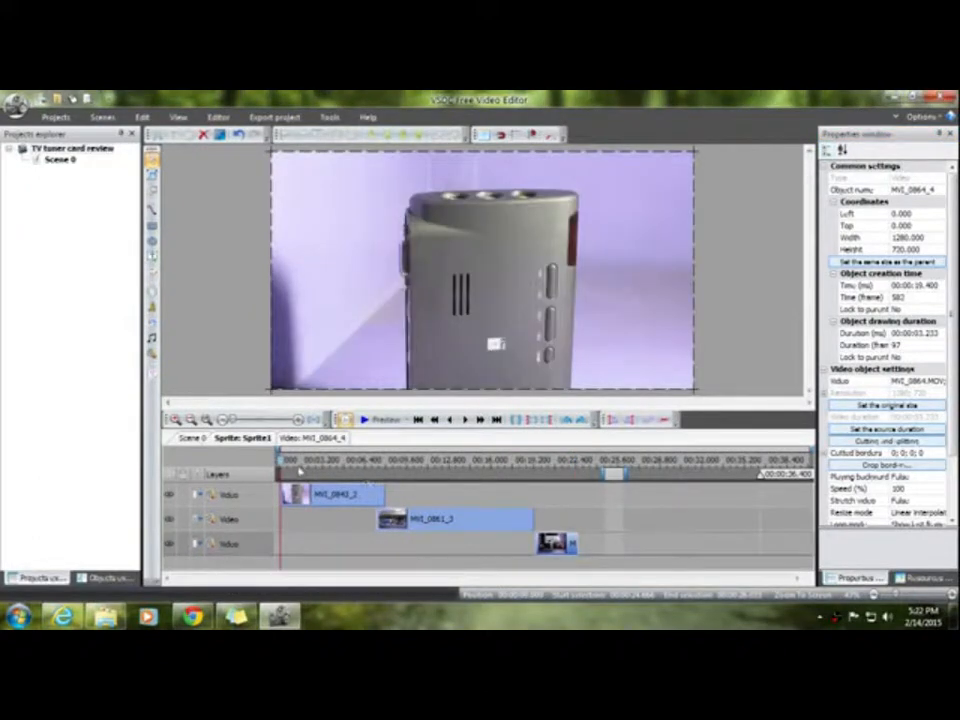
{"action": "left_click_drag", "start_coordinate": [285, 468], "coordinate": [581, 500]}
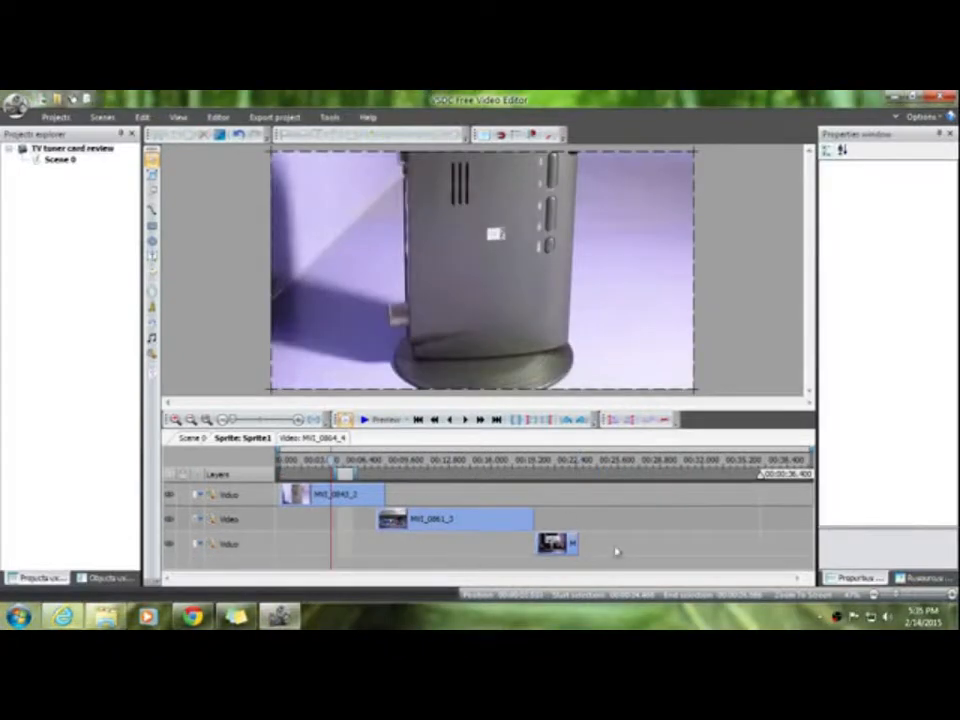
Set the audio track of clip MVI_0843 to "Don't use audio".
{"action": "left_click", "coordinate": [291, 495]}
{"action": "left_click", "coordinate": [352, 497]}
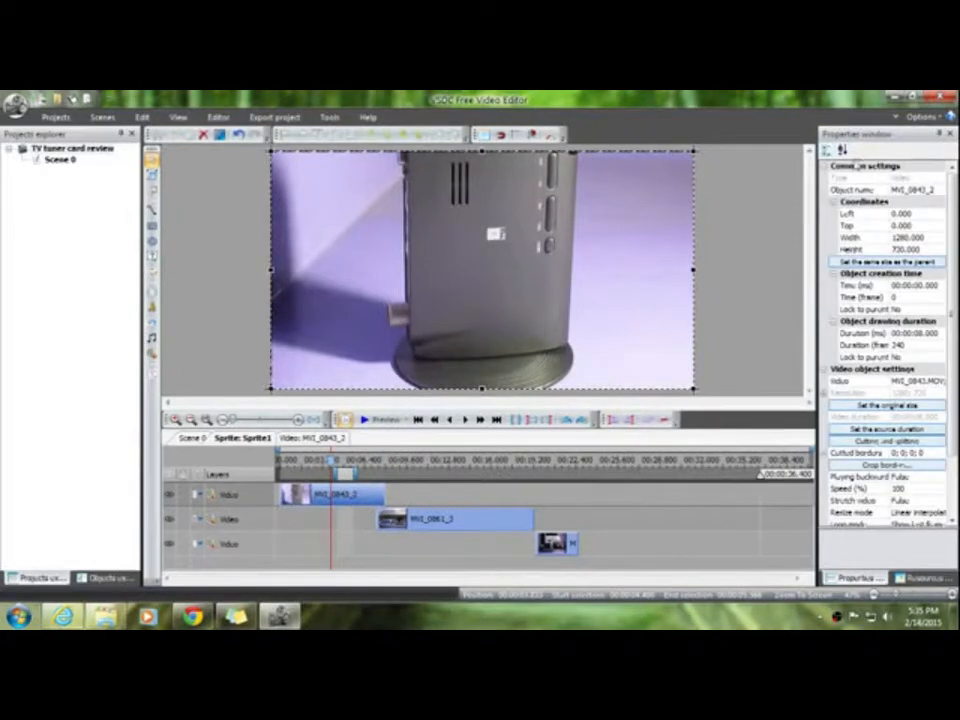
{"action": "scroll", "coordinate": [953, 280], "scroll_direction": "down", "scroll_amount": 2}
{"action": "scroll", "coordinate": [953, 282], "scroll_direction": "down", "scroll_amount": 1}
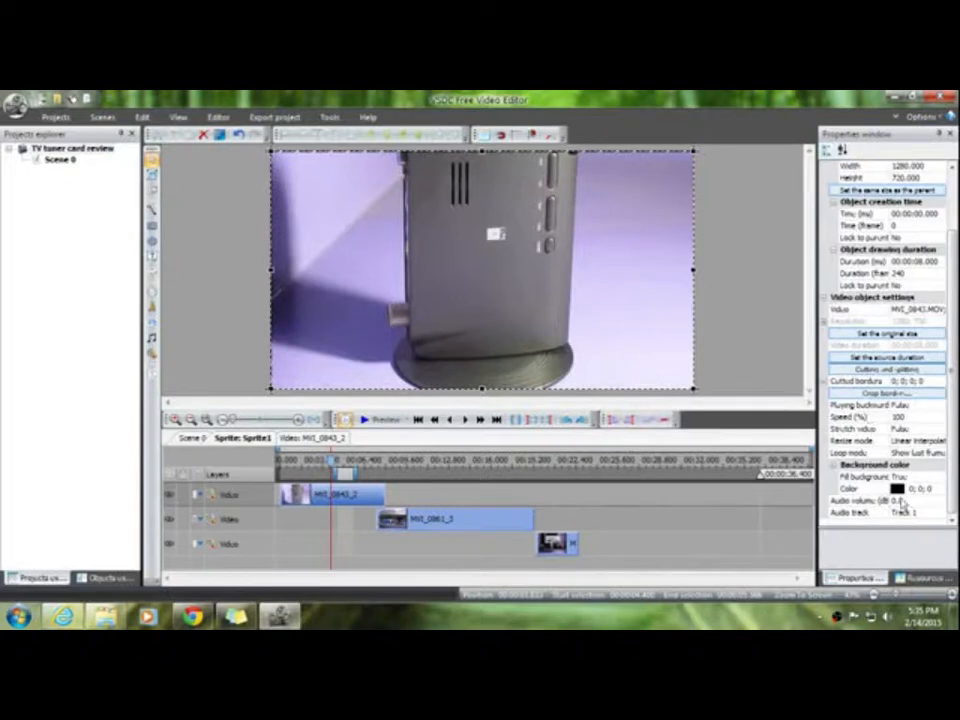
{"action": "left_click", "coordinate": [925, 512]}
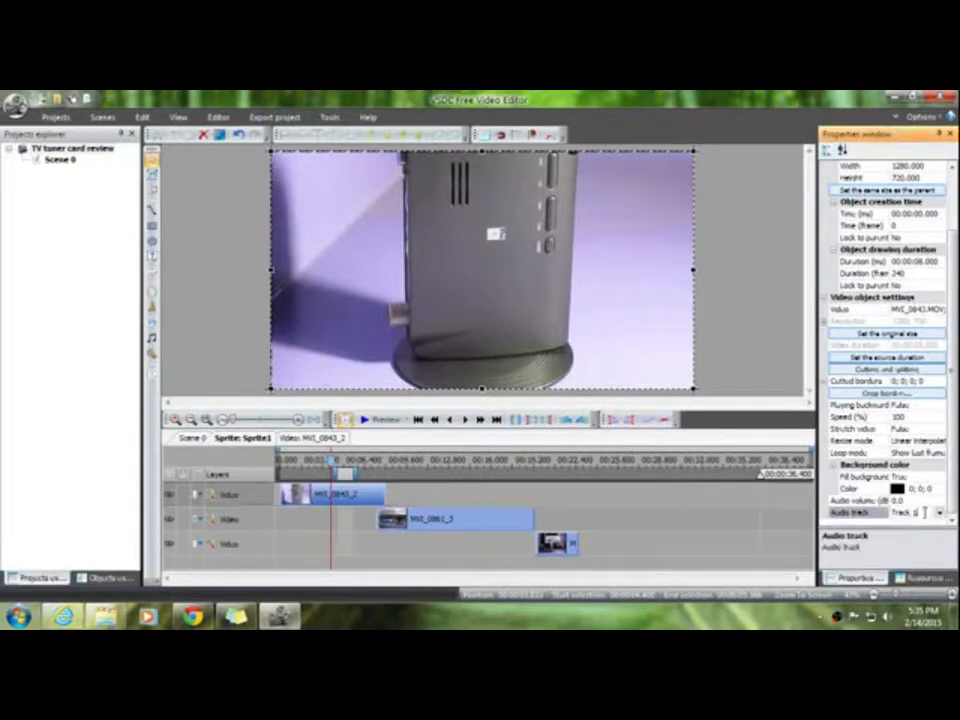
{"action": "left_click", "coordinate": [938, 512]}
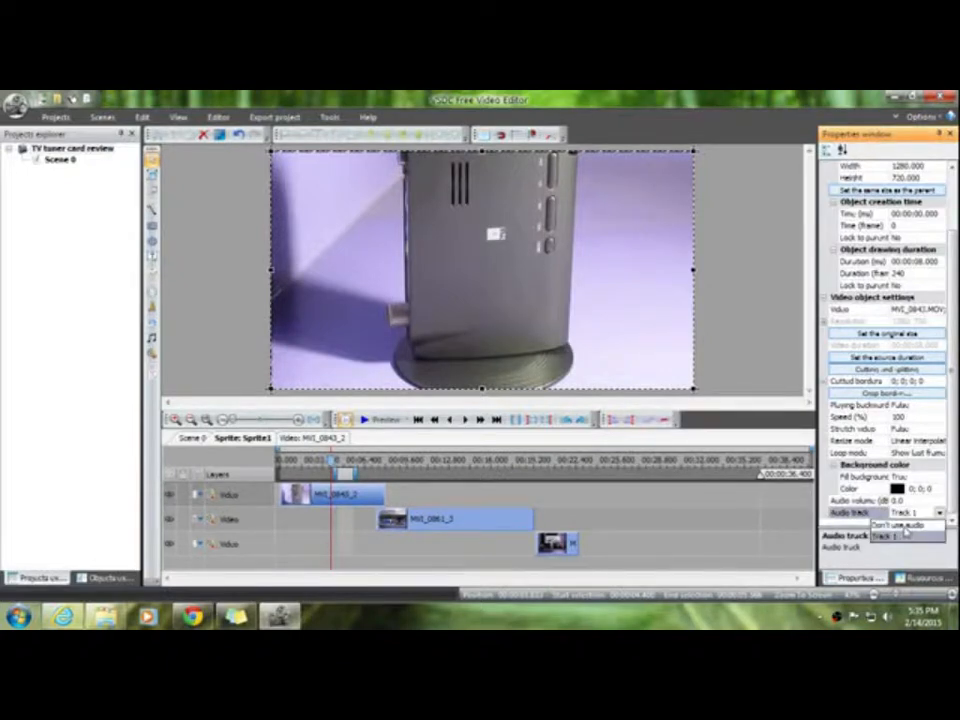
{"action": "left_click", "coordinate": [903, 525]}
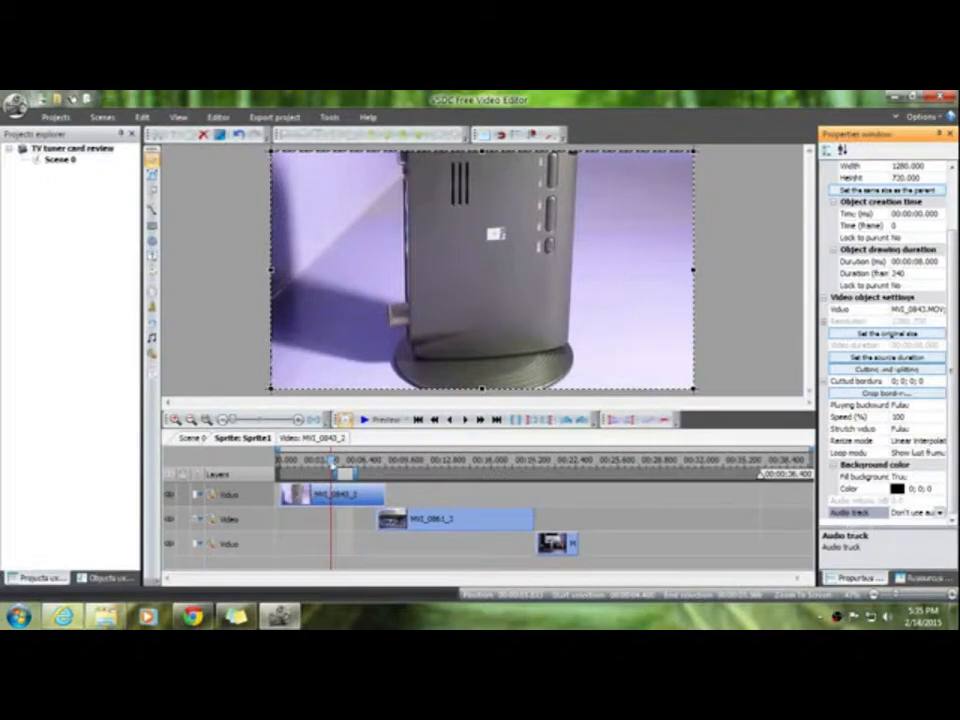
Add a text object positioned by work area, drawing its box about 305 pixels wide over the empty area beside the device.
{"action": "left_click_drag", "start_coordinate": [333, 468], "coordinate": [280, 466]}
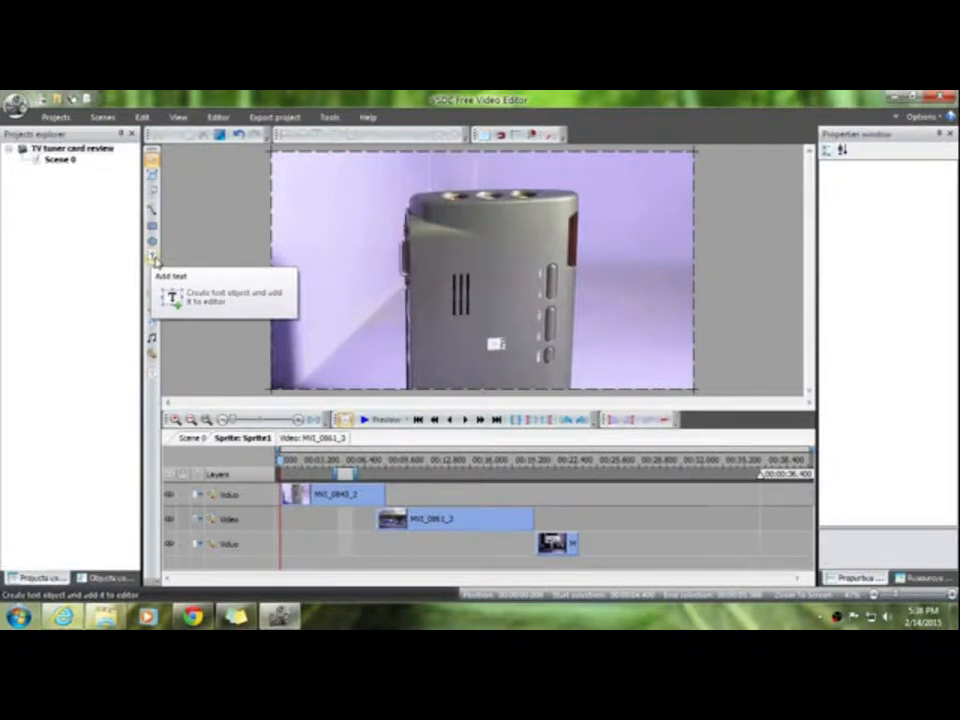
{"action": "left_click", "coordinate": [153, 258]}
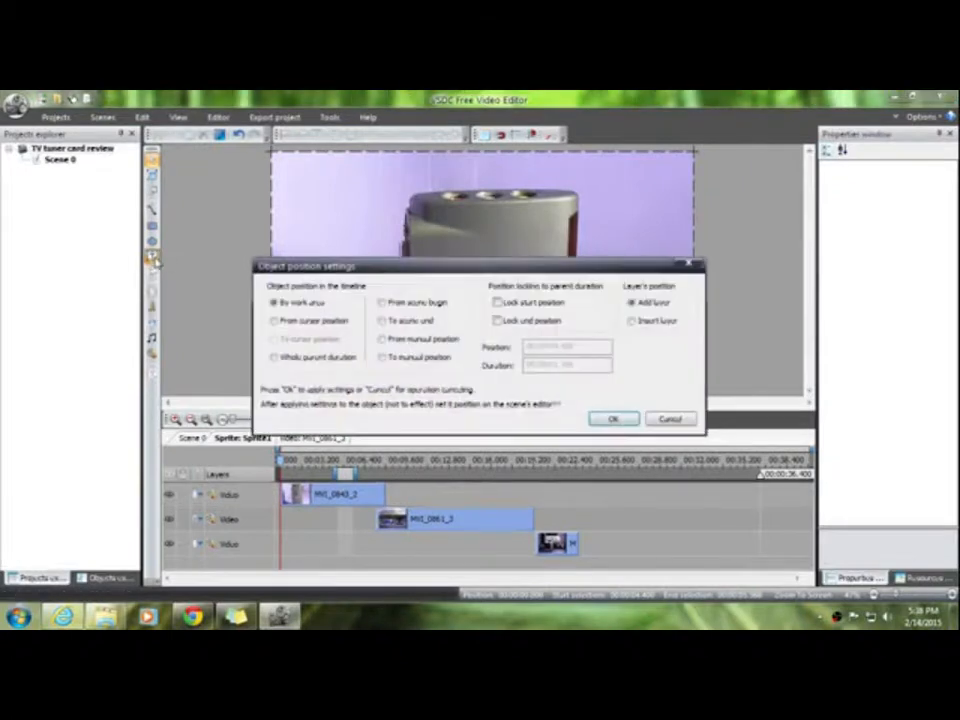
{"action": "left_click", "coordinate": [612, 420]}
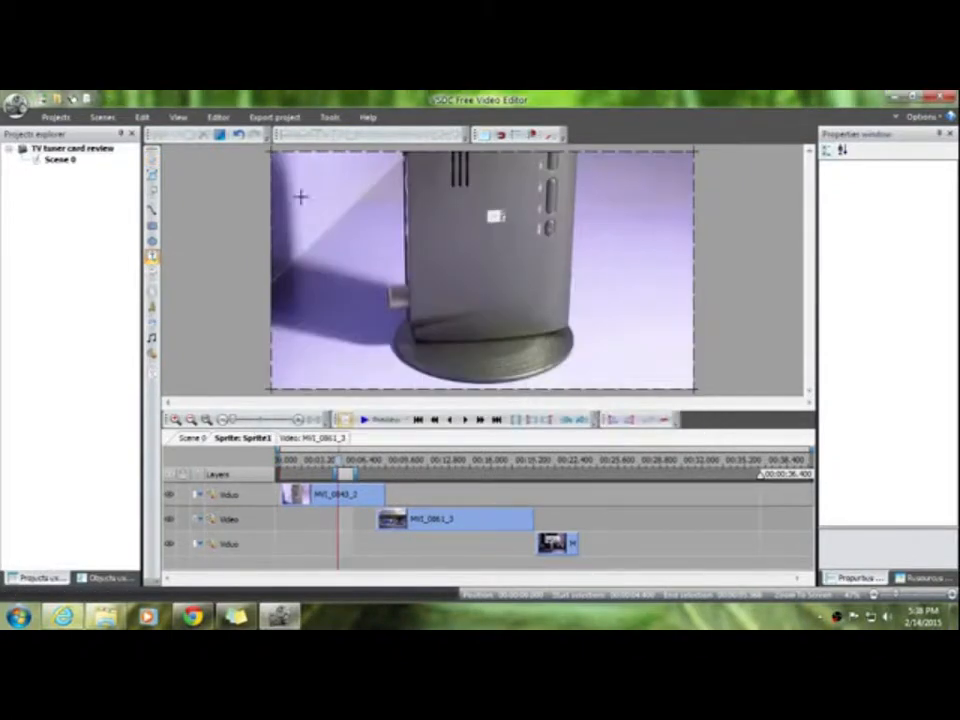
{"action": "left_click_drag", "start_coordinate": [296, 192], "coordinate": [393, 237]}
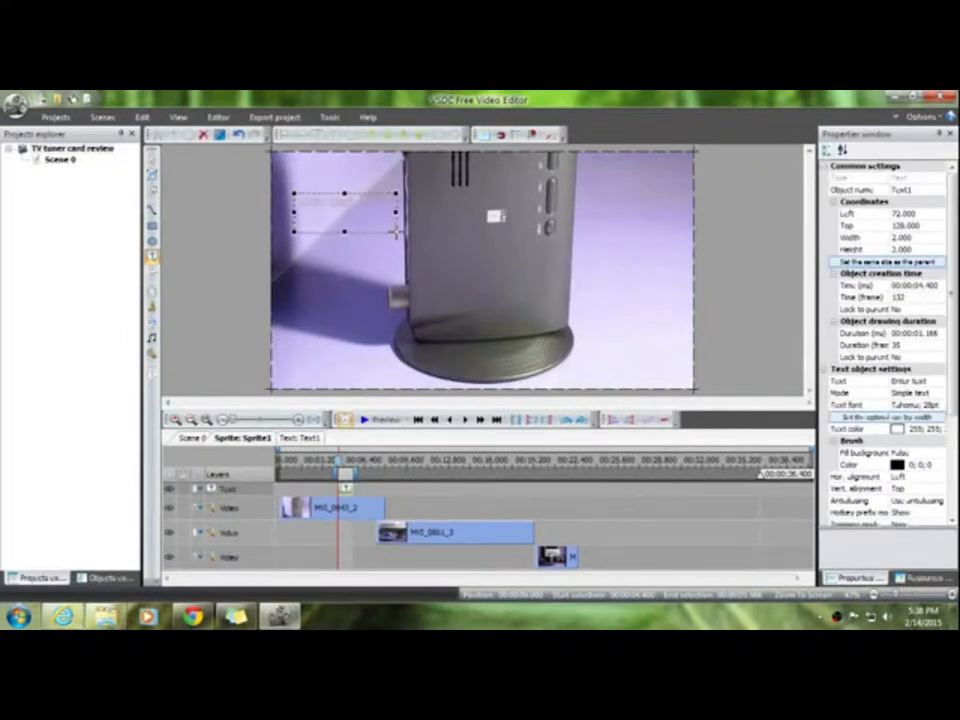
Replace the placeholder content of the text object beside the device with "TV TUNER REVIEW".
{"action": "double_click", "coordinate": [370, 224]}
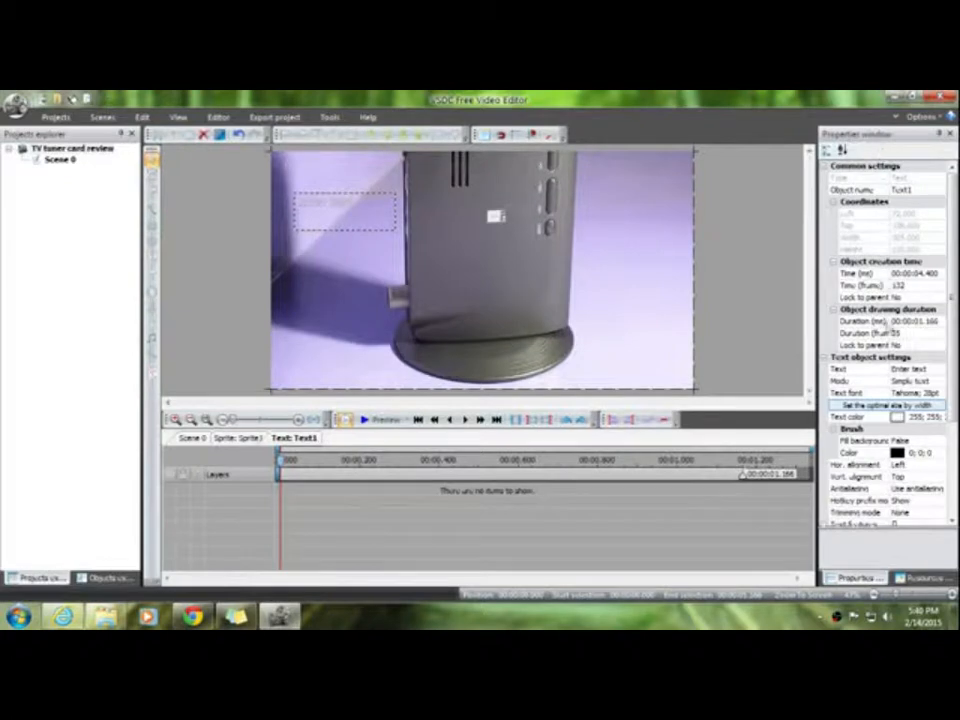
{"action": "scroll", "coordinate": [925, 360], "scroll_direction": "down", "scroll_amount": 1}
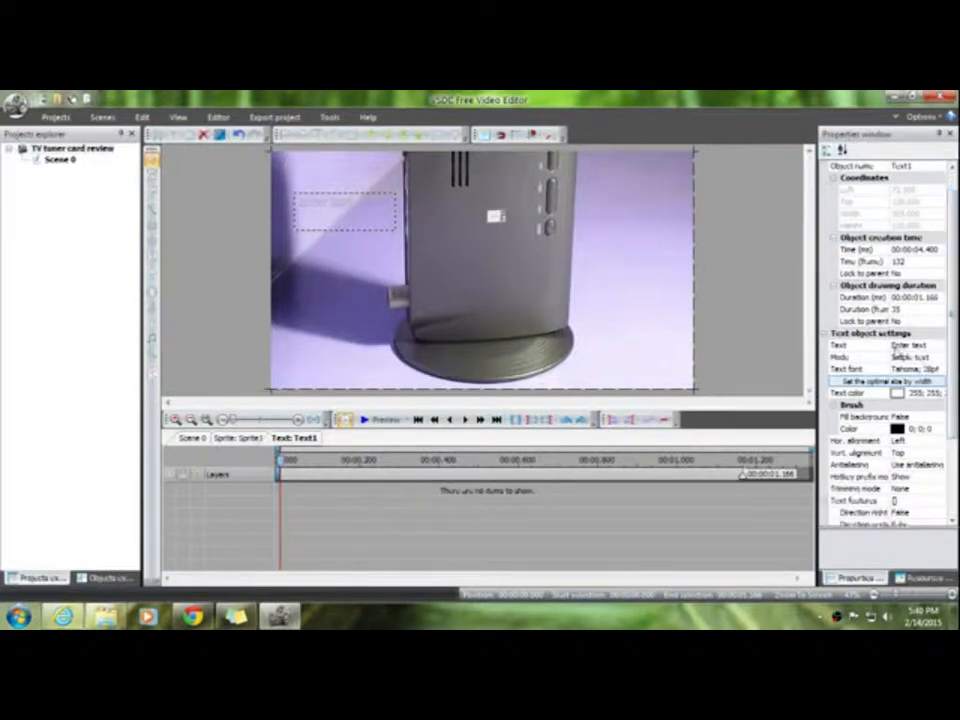
{"action": "left_click", "coordinate": [929, 348]}
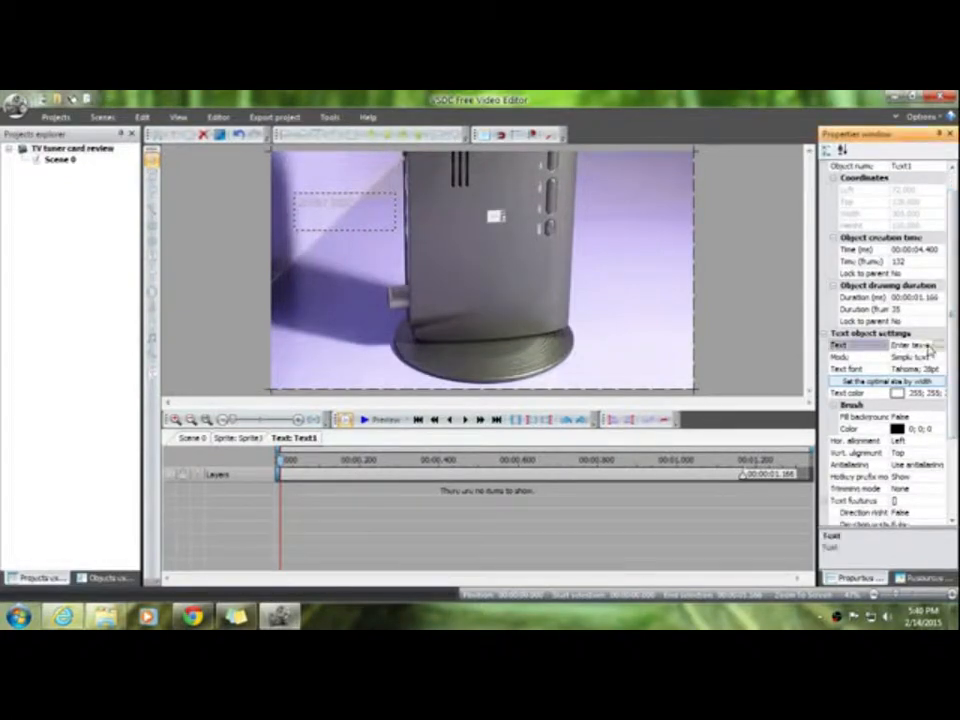
{"action": "left_click", "coordinate": [937, 346]}
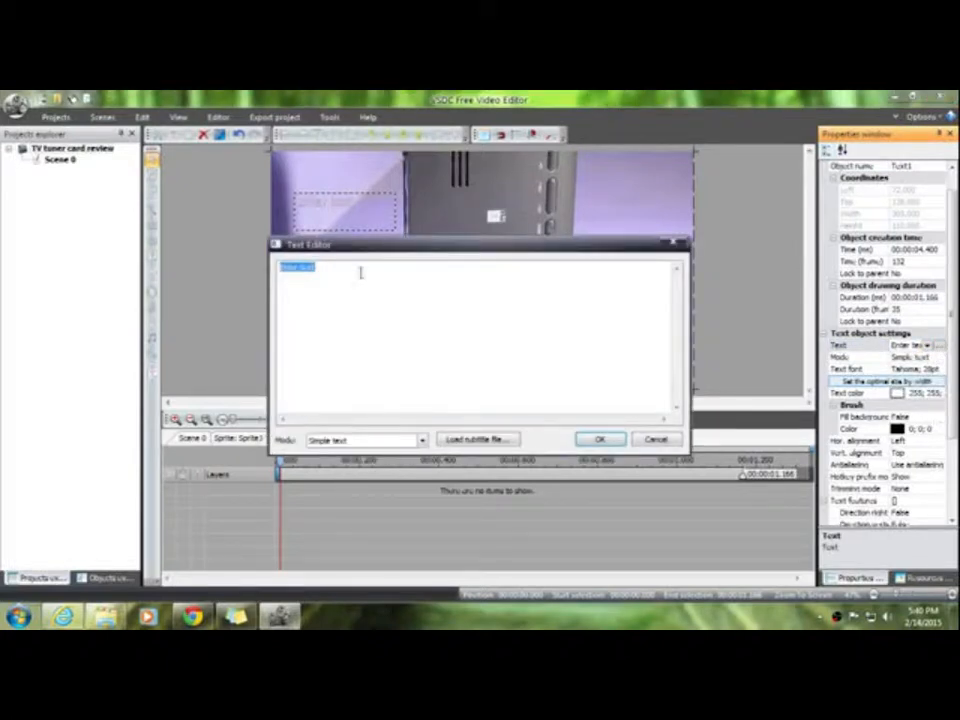
{"action": "key", "text": "BackSpace"}
{"action": "type", "text": "TV TUNER REVIEW"}
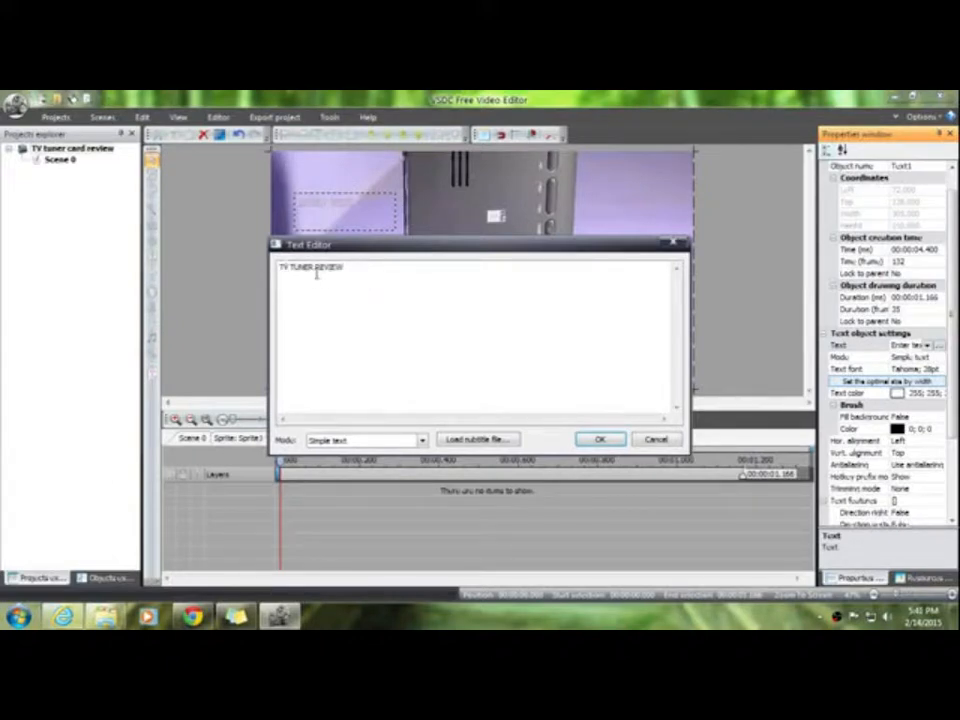
{"action": "left_click", "coordinate": [600, 439]}
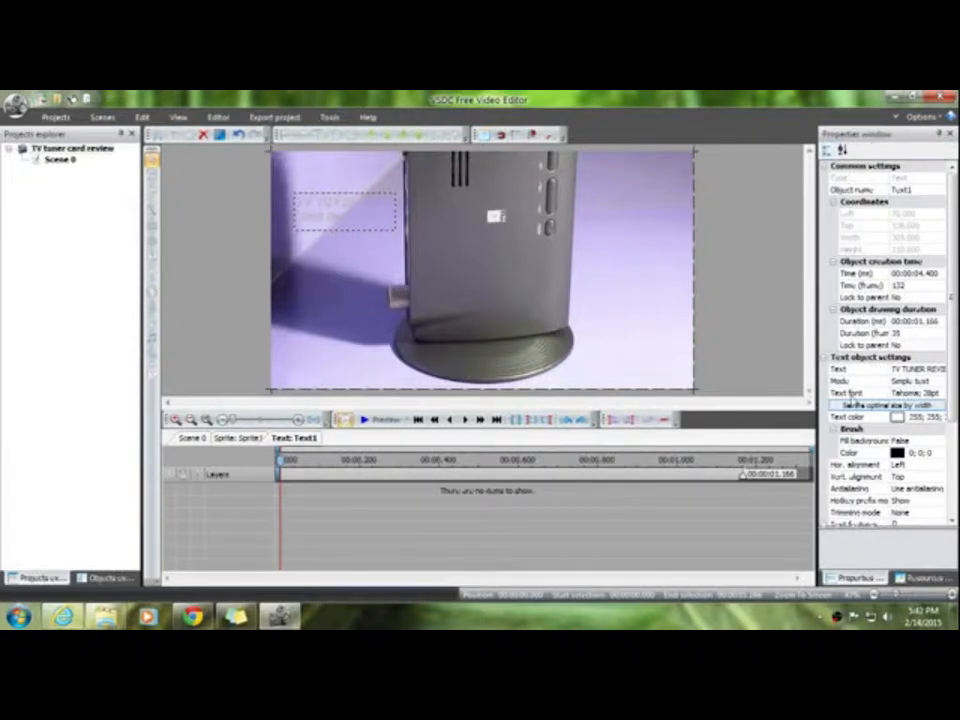
Set the text object's font to Lucida Sans Unicode, bold, size 48.
{"action": "left_click", "coordinate": [846, 392]}
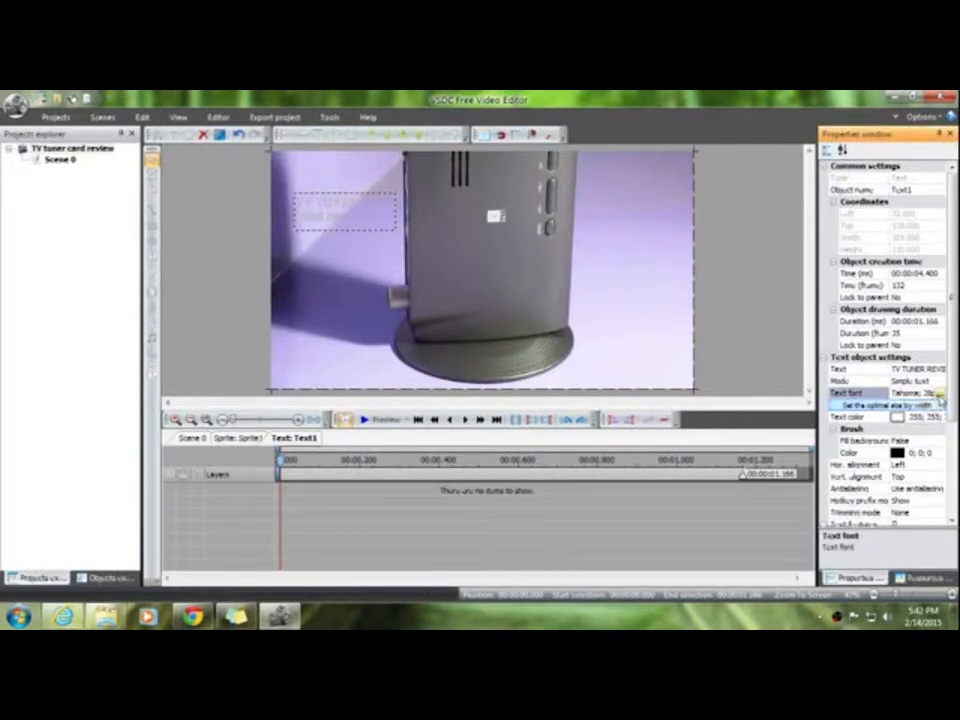
{"action": "left_click", "coordinate": [941, 397]}
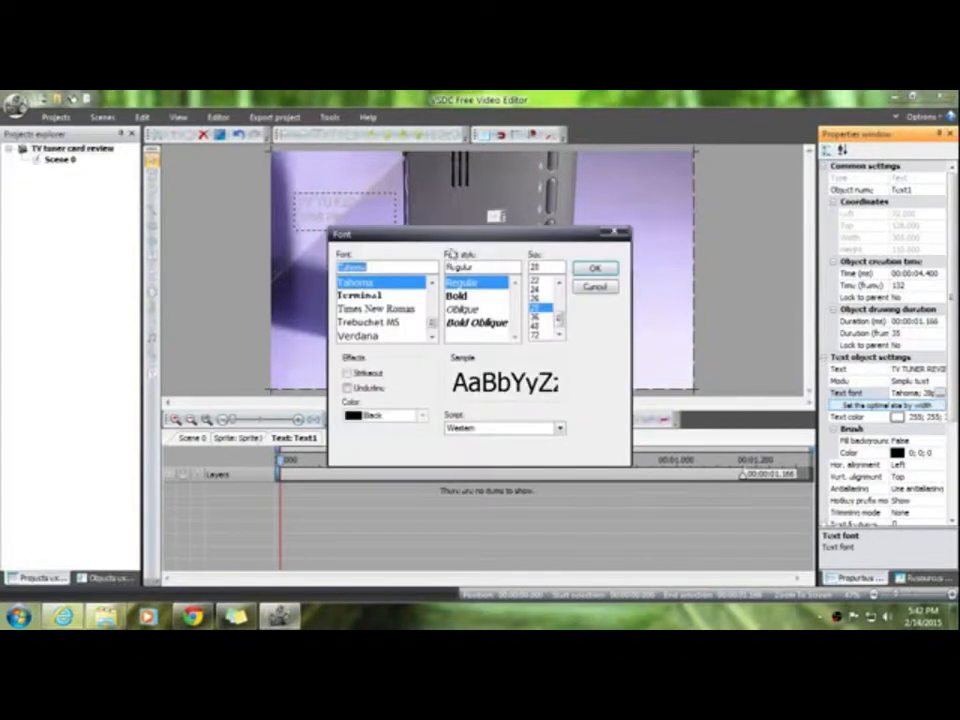
{"action": "left_click_drag", "start_coordinate": [447, 238], "coordinate": [550, 213]}
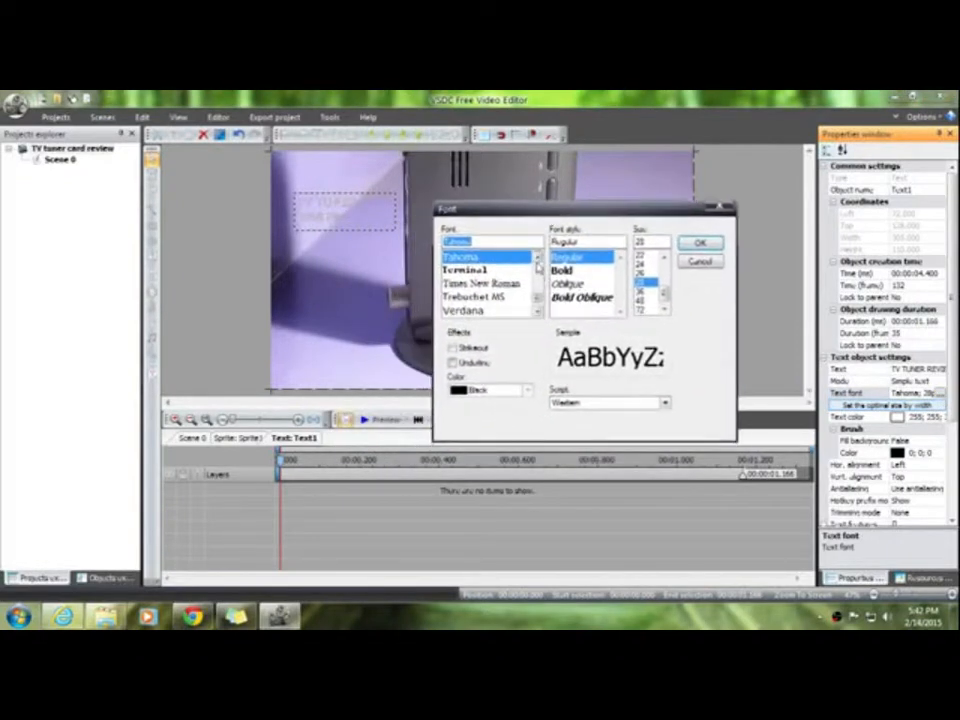
{"action": "mouse_move", "coordinate": [538, 294]}
{"action": "left_mouse_down"}
{"action": "mouse_move", "coordinate": [538, 281]}
{"action": "mouse_move", "coordinate": [541, 299]}
{"action": "left_mouse_up"}
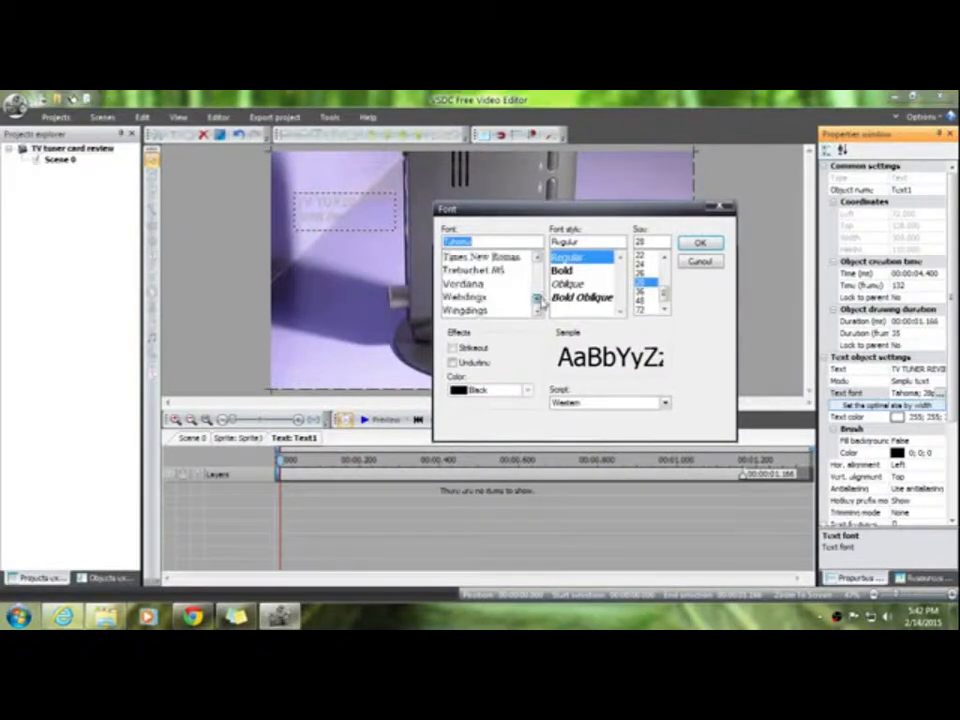
{"action": "left_click", "coordinate": [490, 298]}
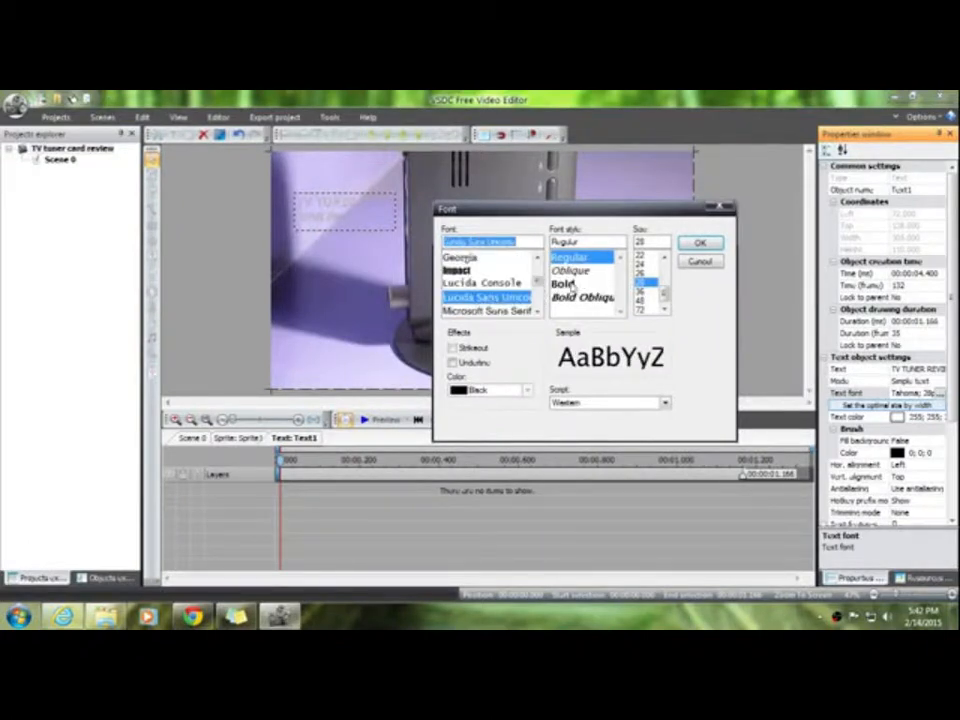
{"action": "left_click", "coordinate": [568, 284]}
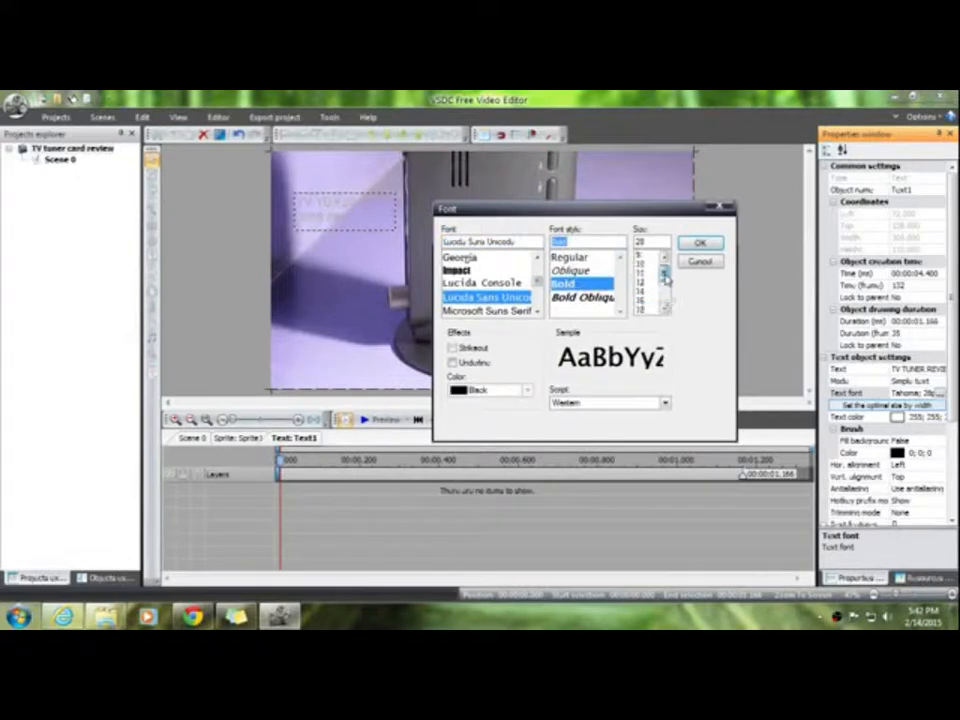
{"action": "left_click", "coordinate": [646, 300]}
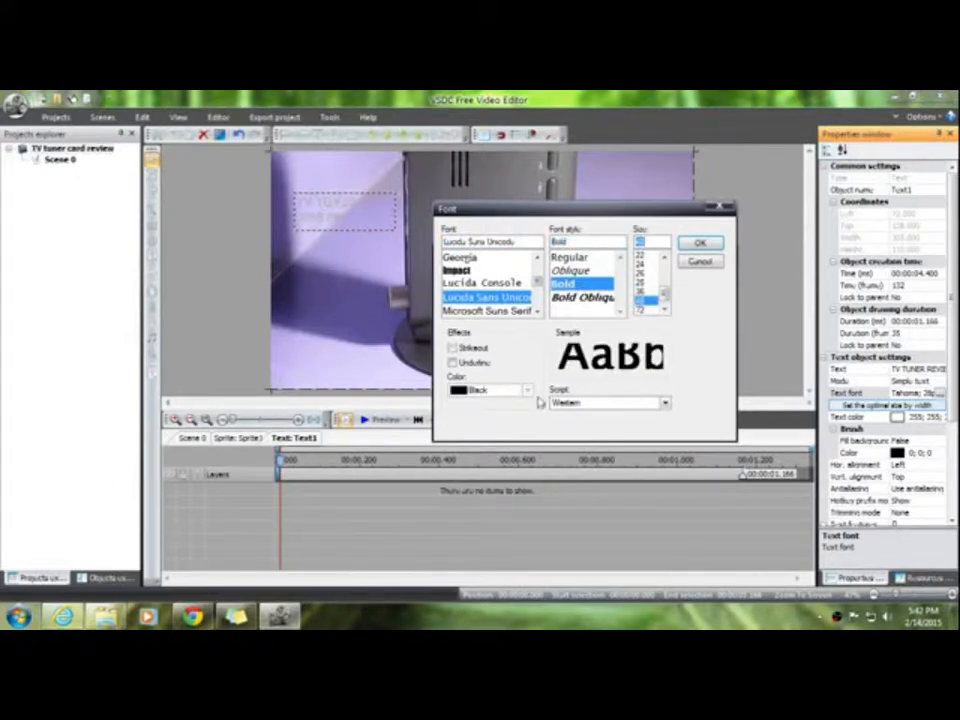
{"action": "left_click", "coordinate": [700, 243]}
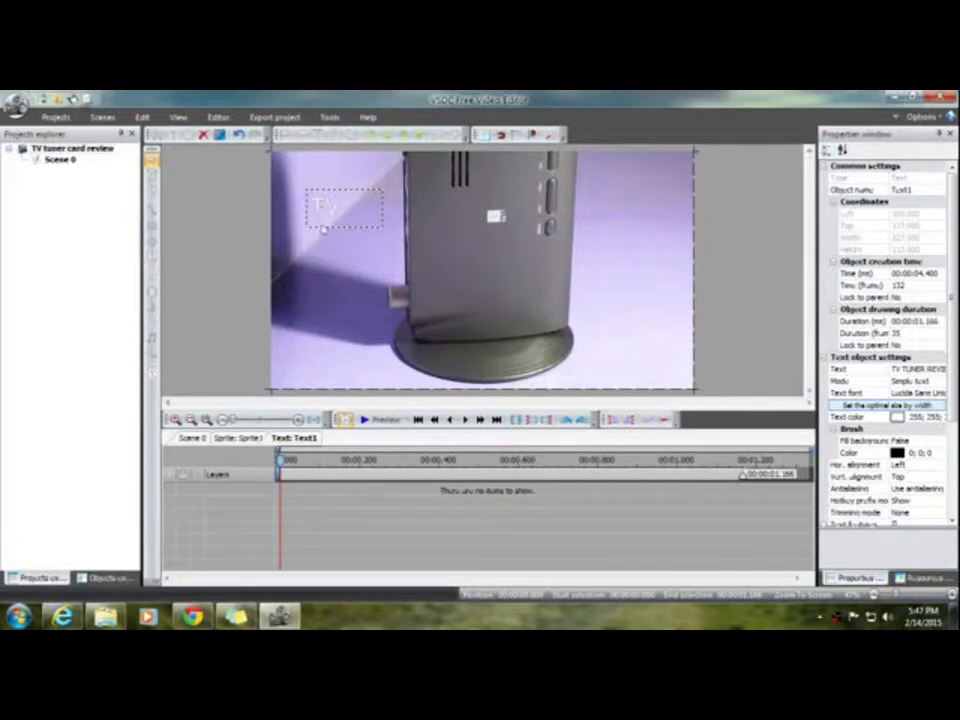
Return to the Sprite1 level, enlarge the title's text box to about 293 by 300 and place it in the area beside the device.
{"action": "left_click", "coordinate": [233, 440]}
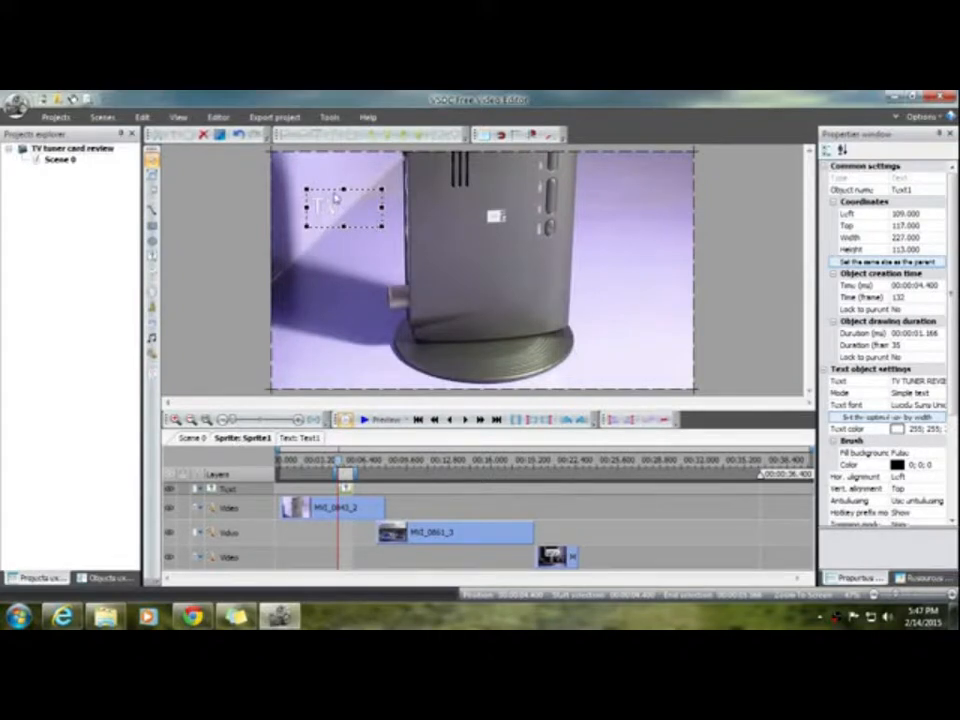
{"action": "left_click_drag", "start_coordinate": [330, 190], "coordinate": [325, 172]}
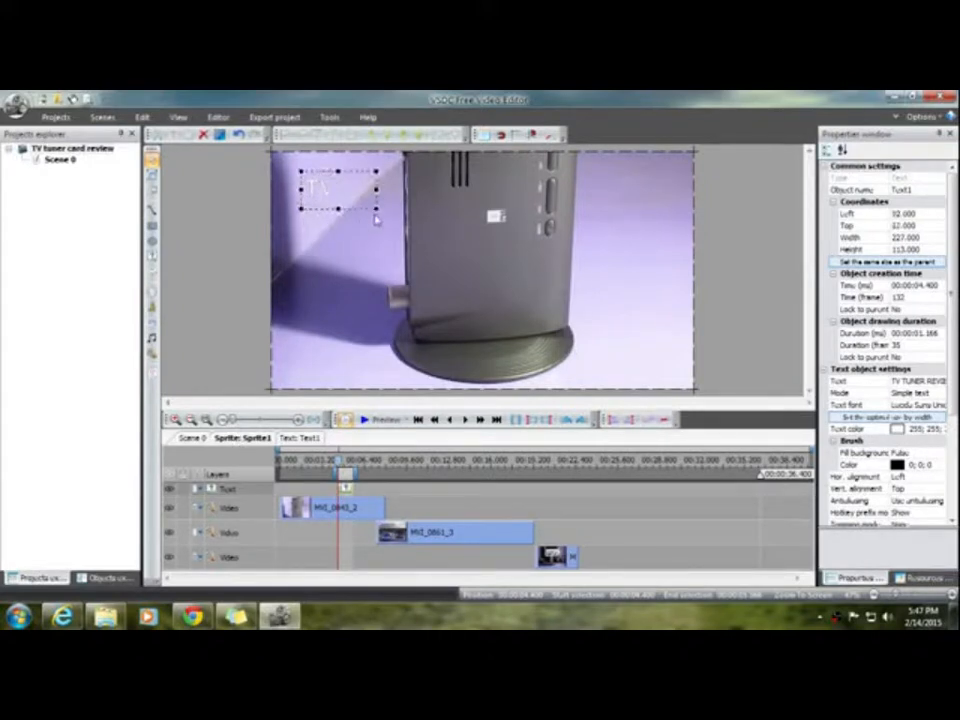
{"action": "left_click_drag", "start_coordinate": [375, 207], "coordinate": [399, 270]}
{"action": "left_click_drag", "start_coordinate": [369, 236], "coordinate": [338, 231]}
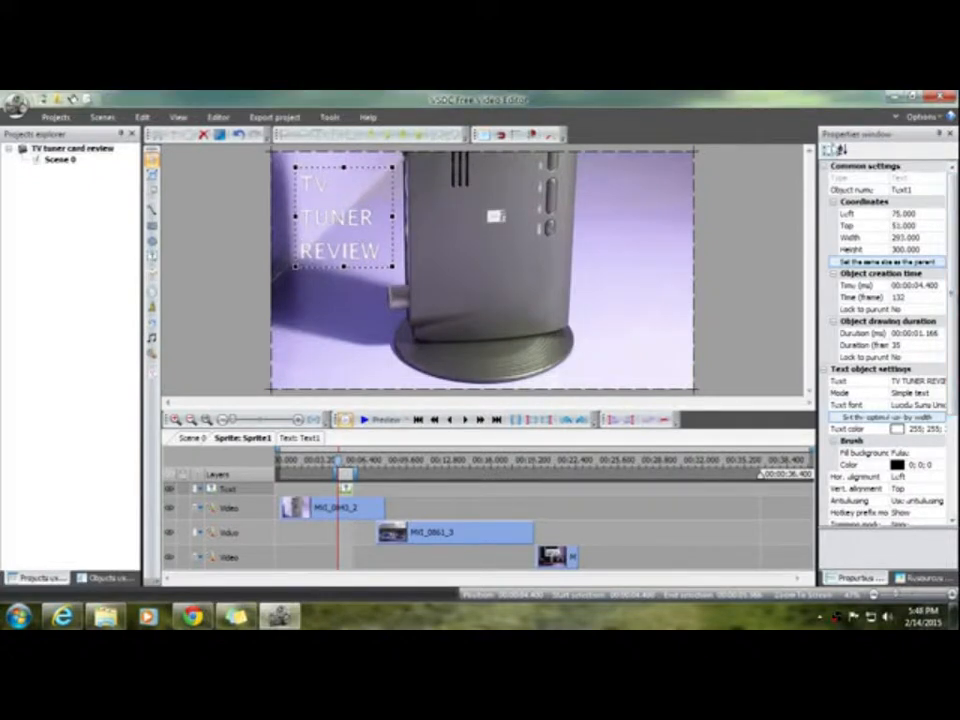
Change the title's text color from the standard palette to a dark orange with red 192 and green 128.
{"action": "left_click_drag", "start_coordinate": [955, 250], "coordinate": [955, 257]}
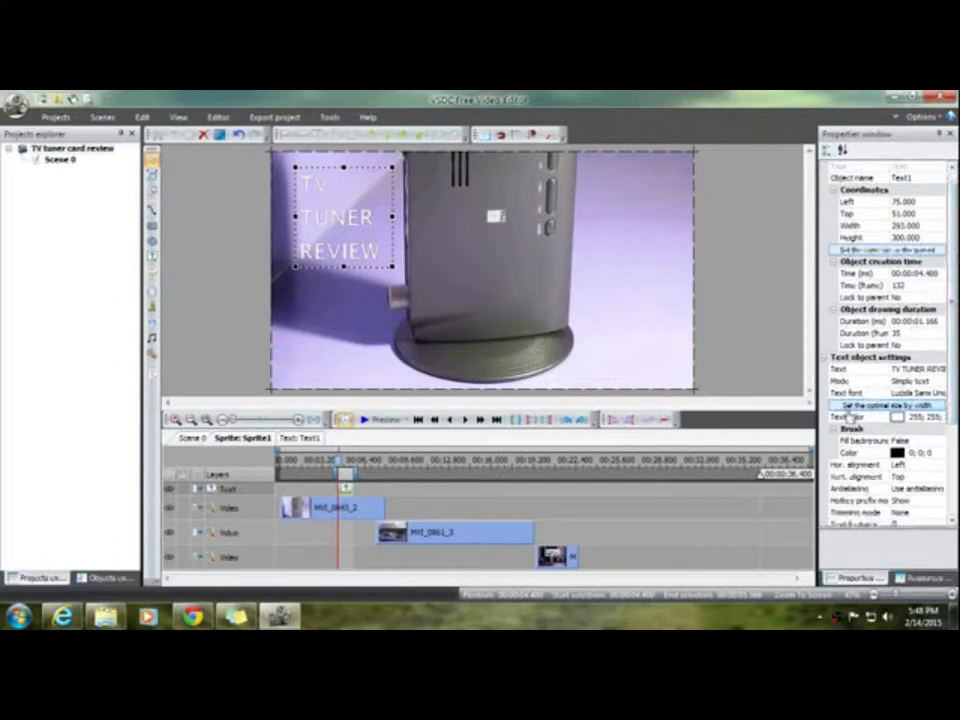
{"action": "left_click", "coordinate": [897, 419]}
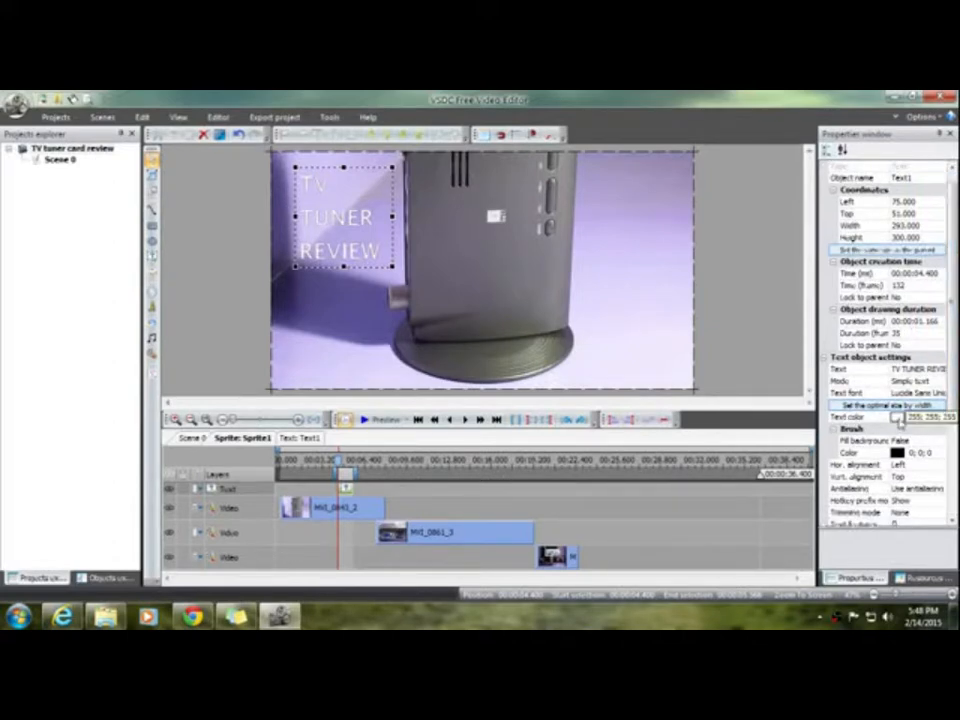
{"action": "left_click", "coordinate": [903, 421]}
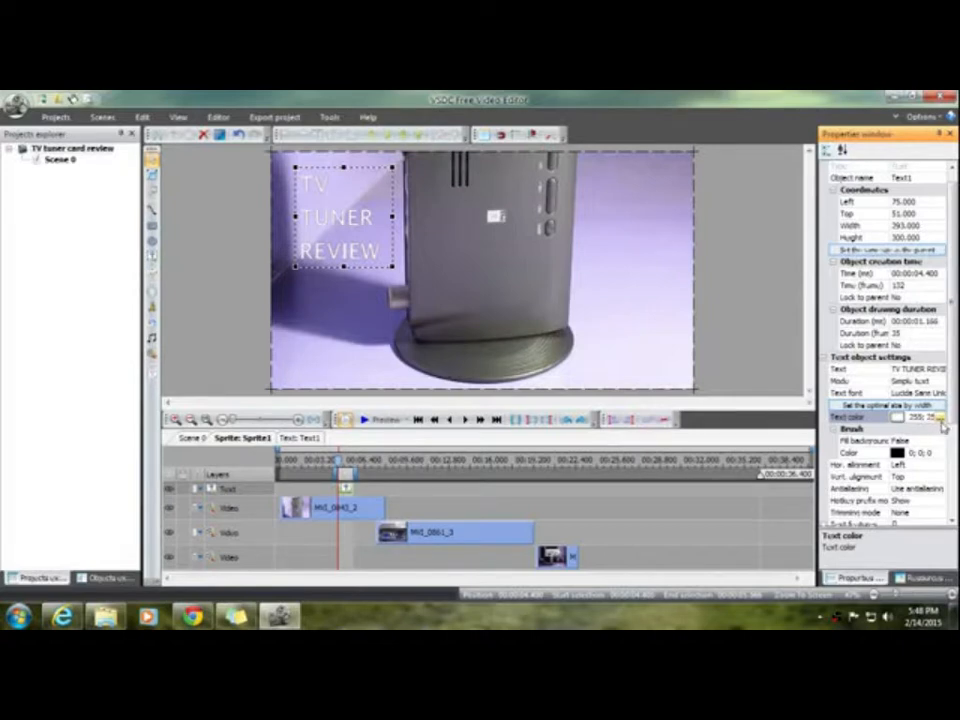
{"action": "left_click", "coordinate": [941, 424]}
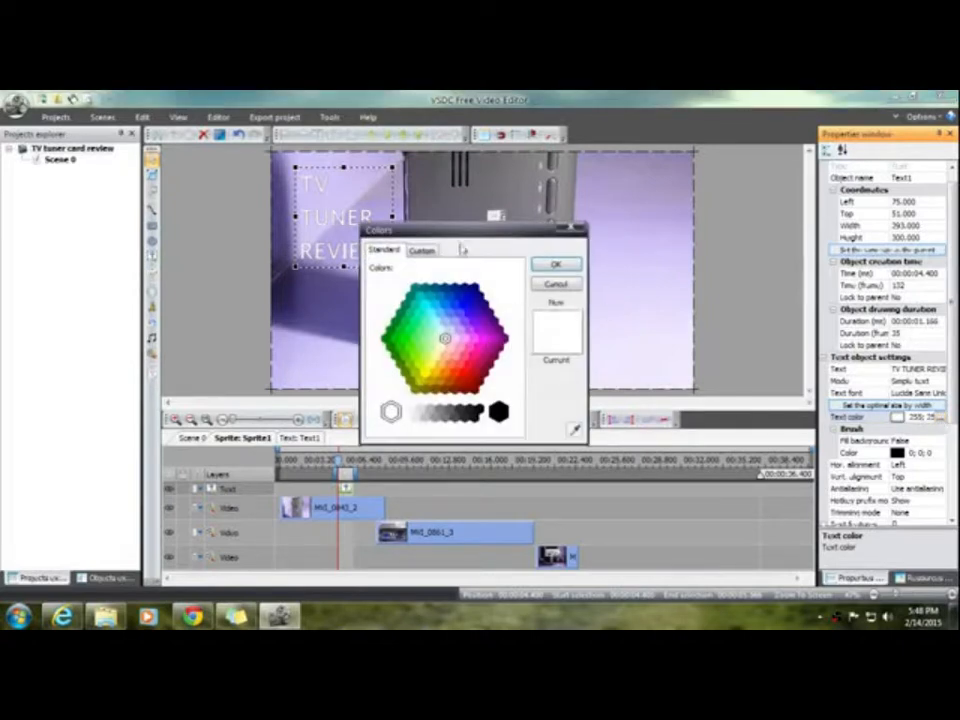
{"action": "left_click_drag", "start_coordinate": [466, 232], "coordinate": [594, 190]}
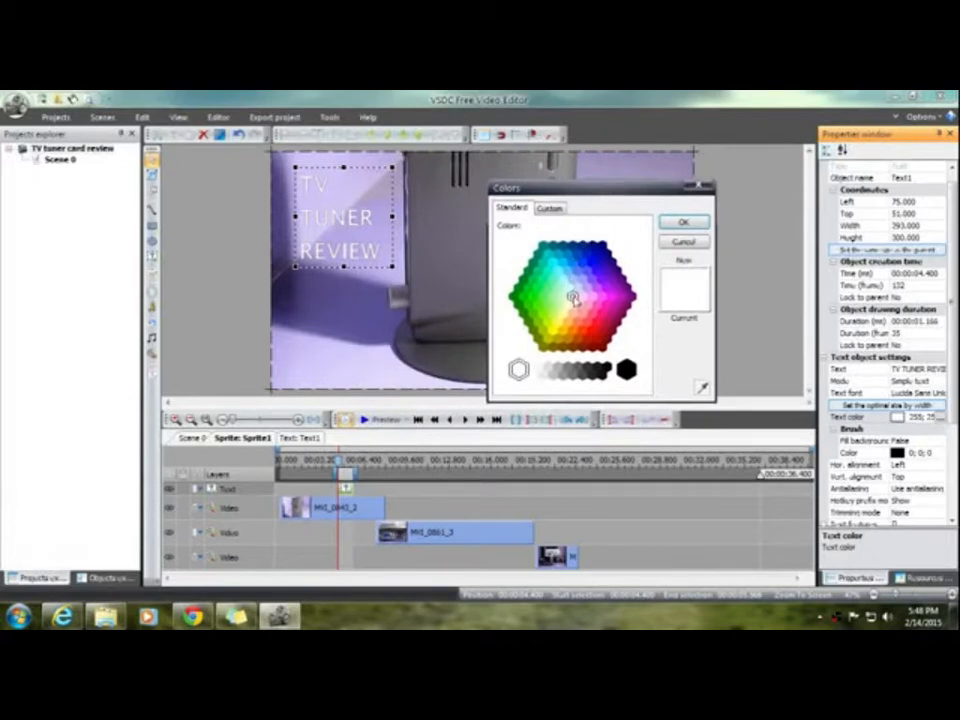
{"action": "left_click", "coordinate": [572, 333]}
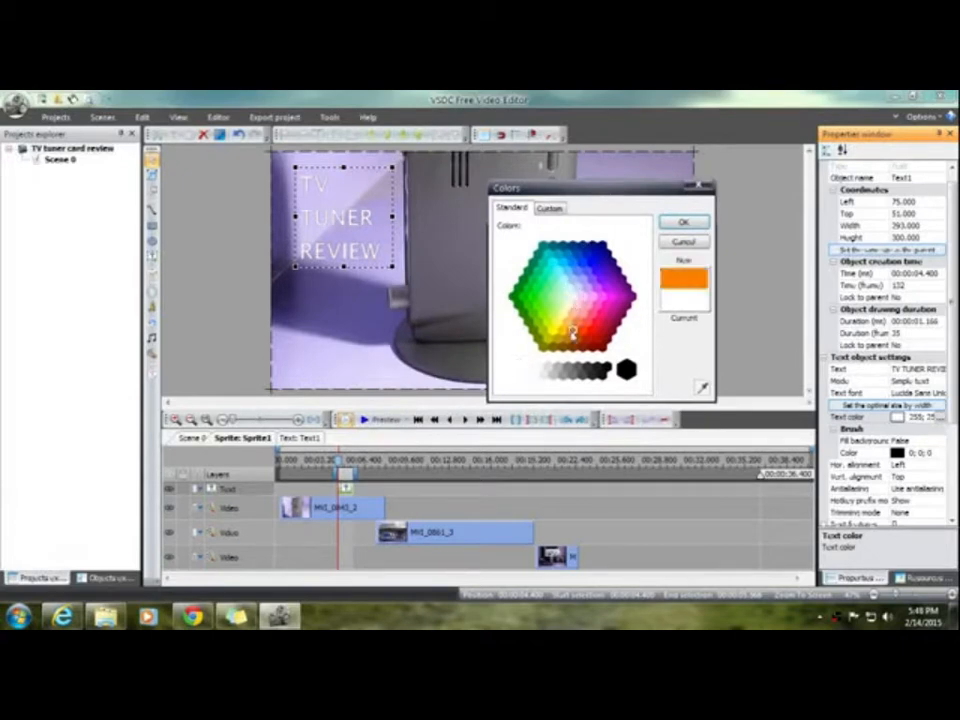
{"action": "left_click", "coordinate": [571, 343]}
{"action": "left_click", "coordinate": [680, 222]}
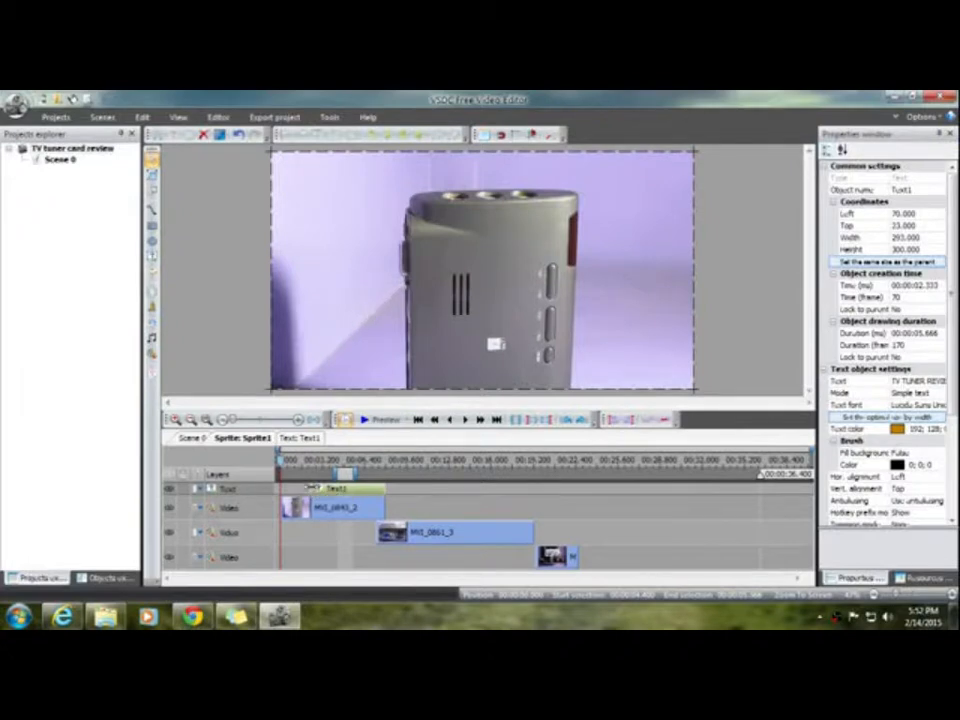
Extend the text object to start at 0 seconds, trim its end to match clip MVI_0843, and scrub through the titled section.
{"action": "left_click_drag", "start_coordinate": [310, 488], "coordinate": [287, 488]}
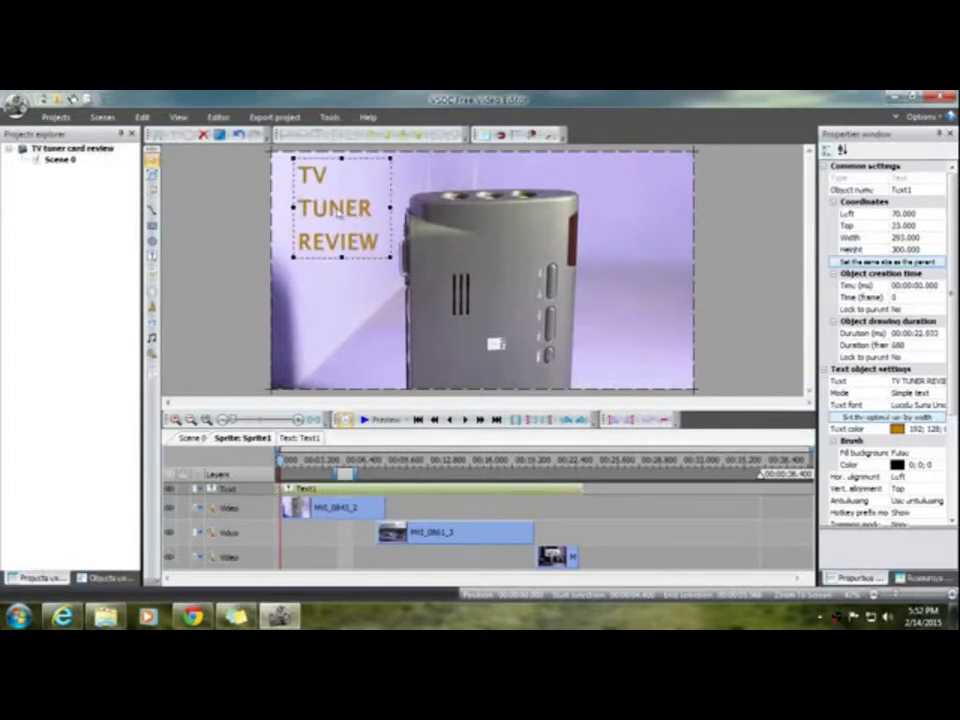
{"action": "left_click_drag", "start_coordinate": [590, 490], "coordinate": [385, 490]}
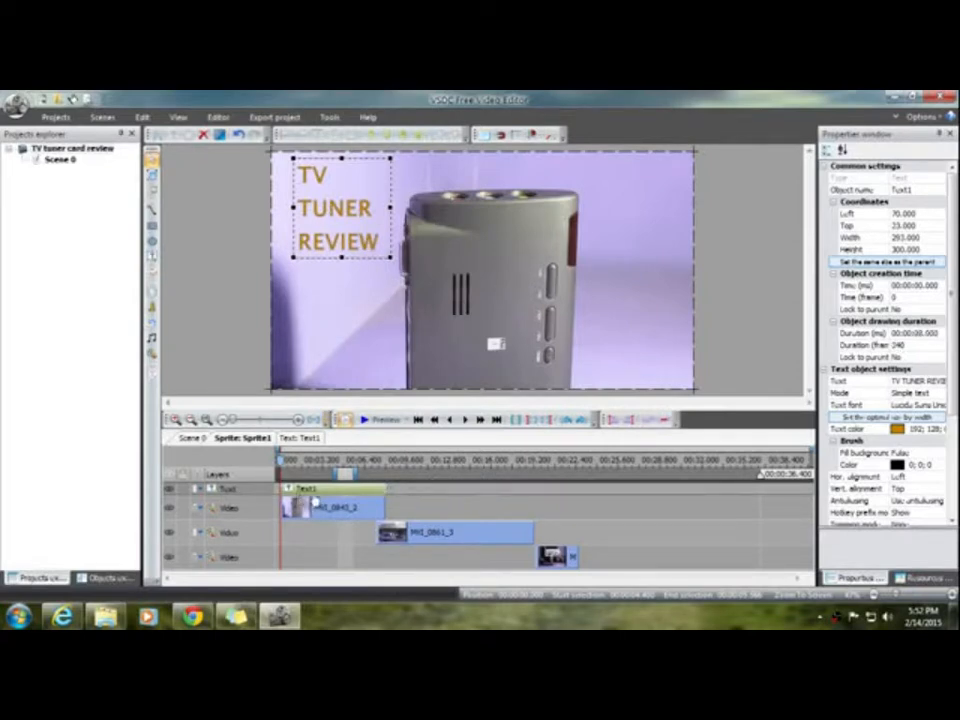
{"action": "left_click_drag", "start_coordinate": [285, 470], "coordinate": [390, 470]}
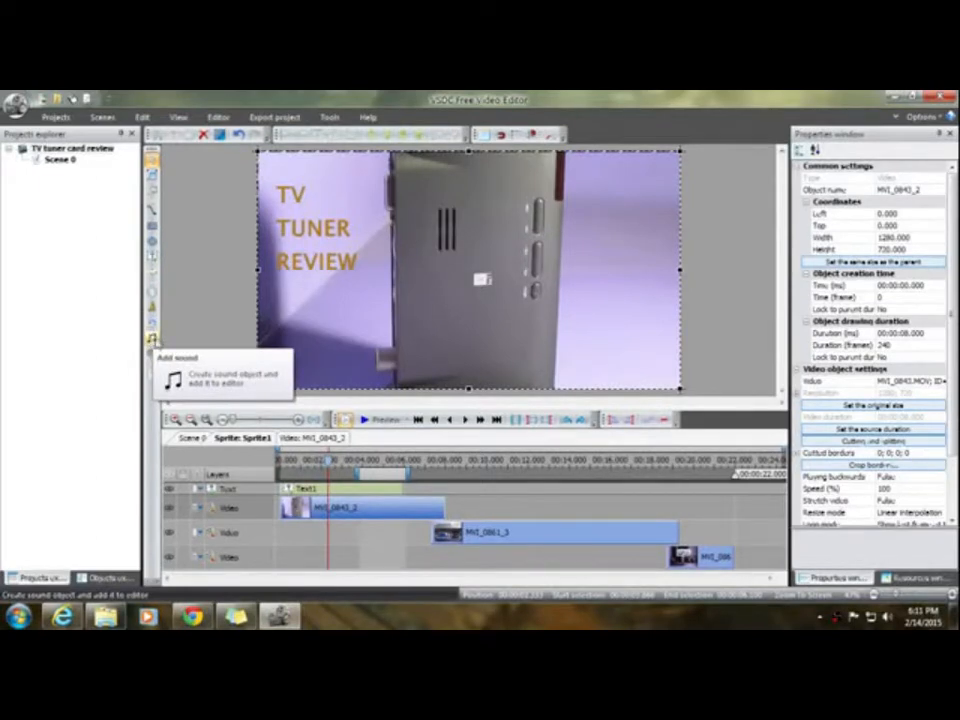
Add Not_For_Nothing.mp3 as a sound object on a new layer, positioned from the cursor.
{"action": "left_click", "coordinate": [152, 339]}
{"action": "scroll", "coordinate": [709, 396], "scroll_direction": "down", "scroll_amount": 2}
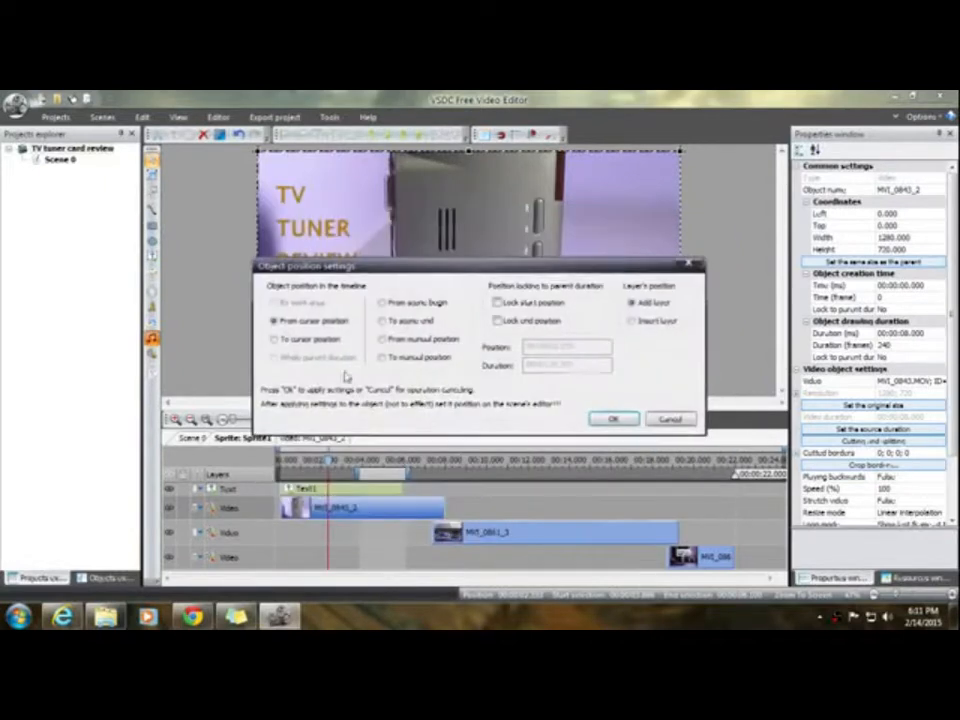
{"action": "double_click", "coordinate": [470, 468]}
{"action": "left_click", "coordinate": [614, 418]}
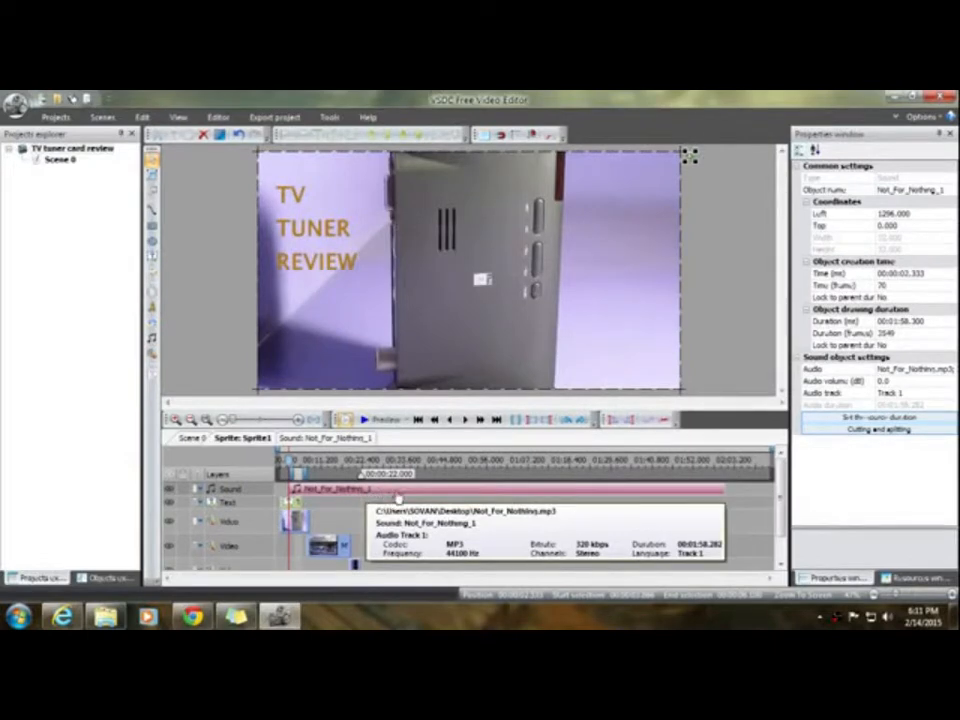
Move the Not_For_Nothing sound to start at 0 seconds and shorten it to 22 seconds, matching the end of the last clip.
{"action": "left_click_drag", "start_coordinate": [399, 496], "coordinate": [320, 494]}
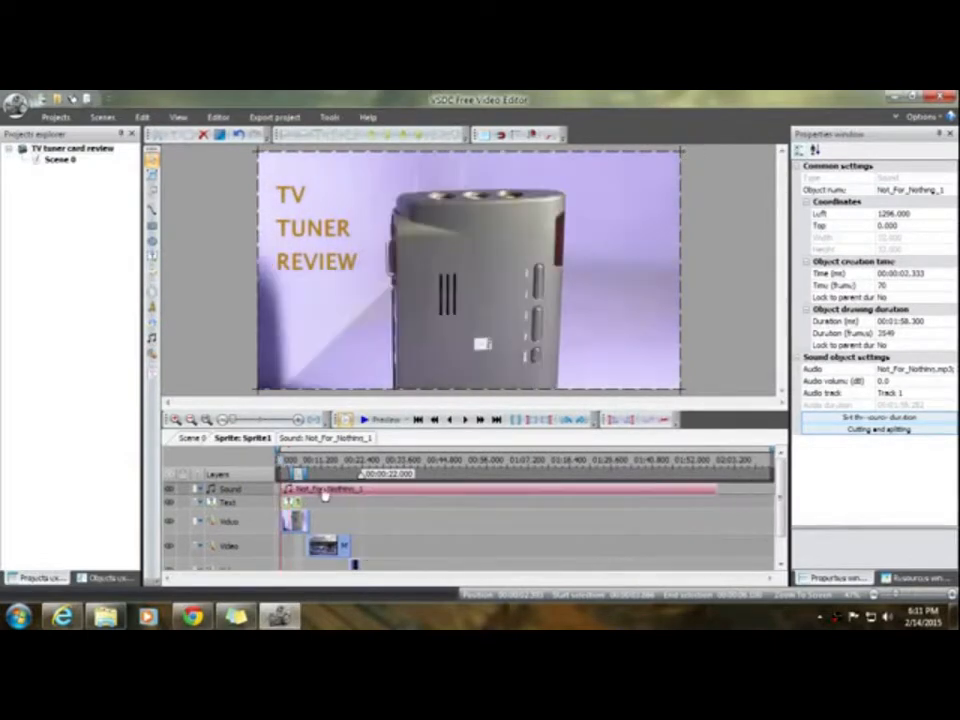
{"action": "left_click_drag", "start_coordinate": [723, 488], "coordinate": [363, 494]}
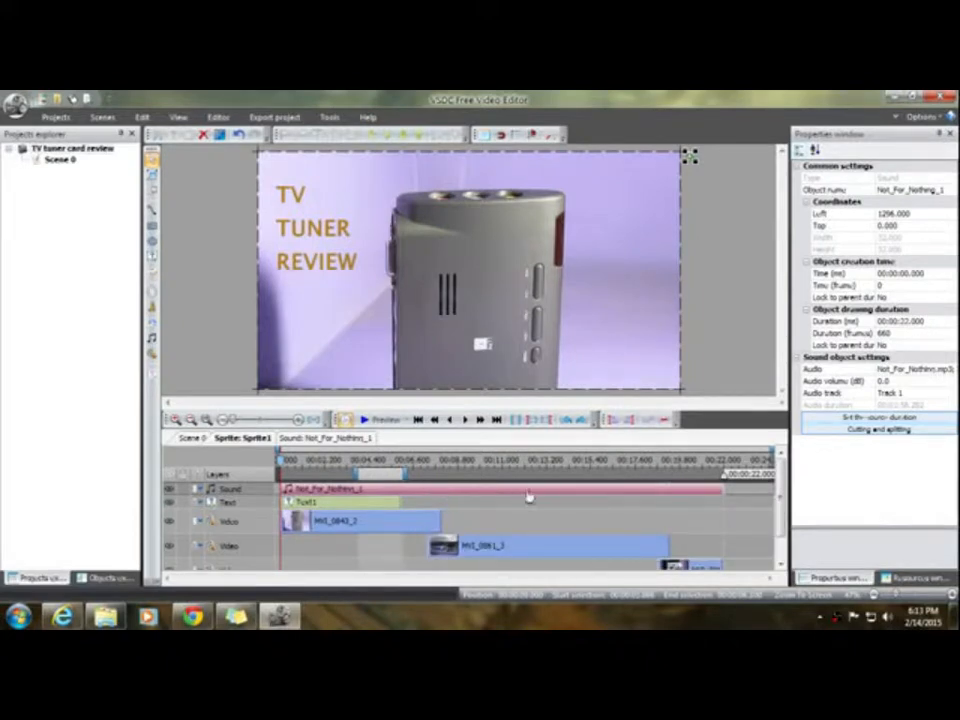
Open the audio volume setting of the Not_For_Nothing sound.
{"action": "left_click", "coordinate": [885, 381]}
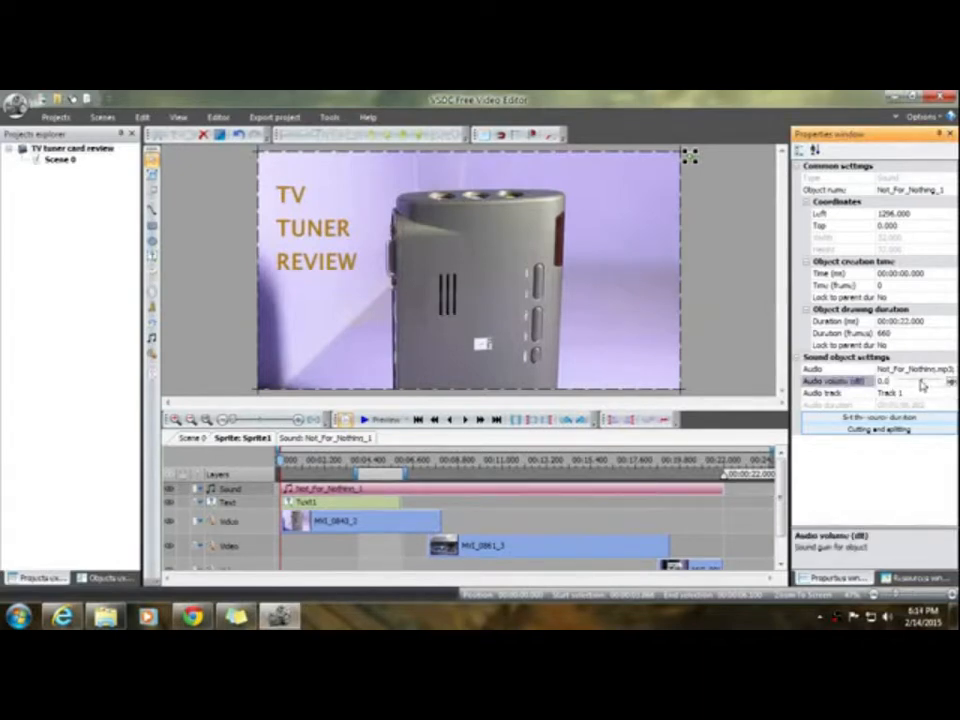
{"action": "left_click_drag", "start_coordinate": [922, 383], "coordinate": [920, 386]}
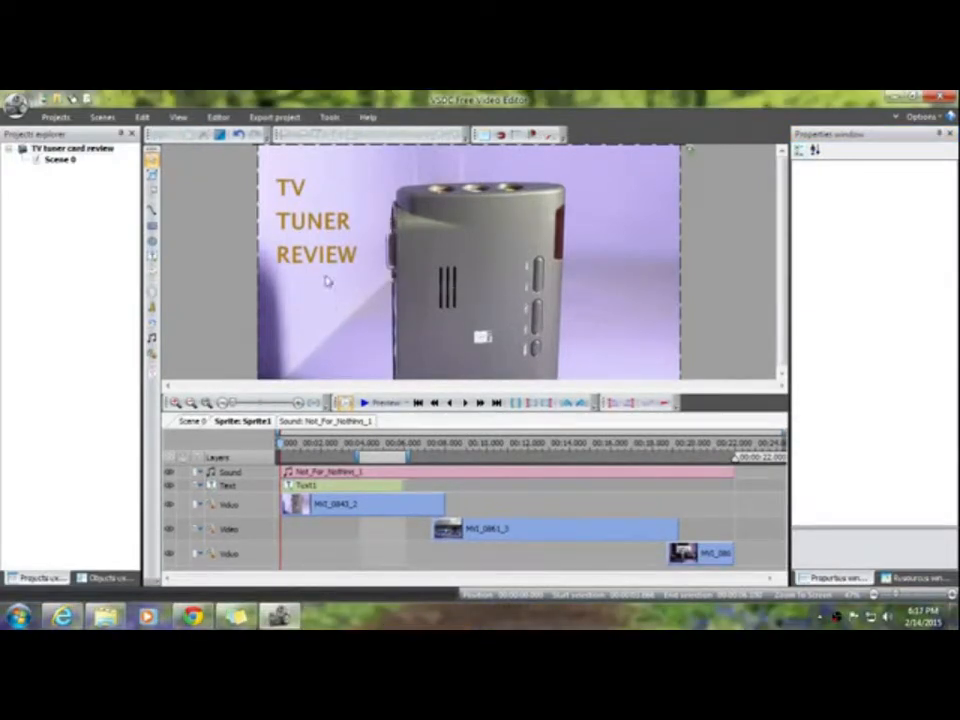
Save the project as TV tuner card review on the Desktop, and close the editor.
{"action": "left_click", "coordinate": [57, 118]}
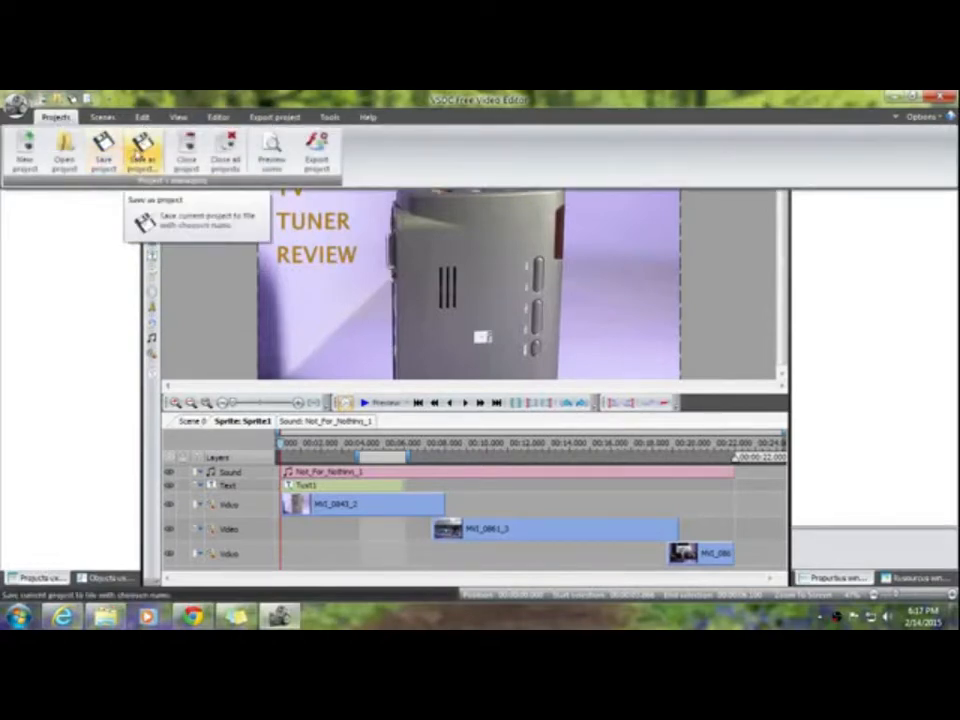
{"action": "left_click", "coordinate": [141, 150]}
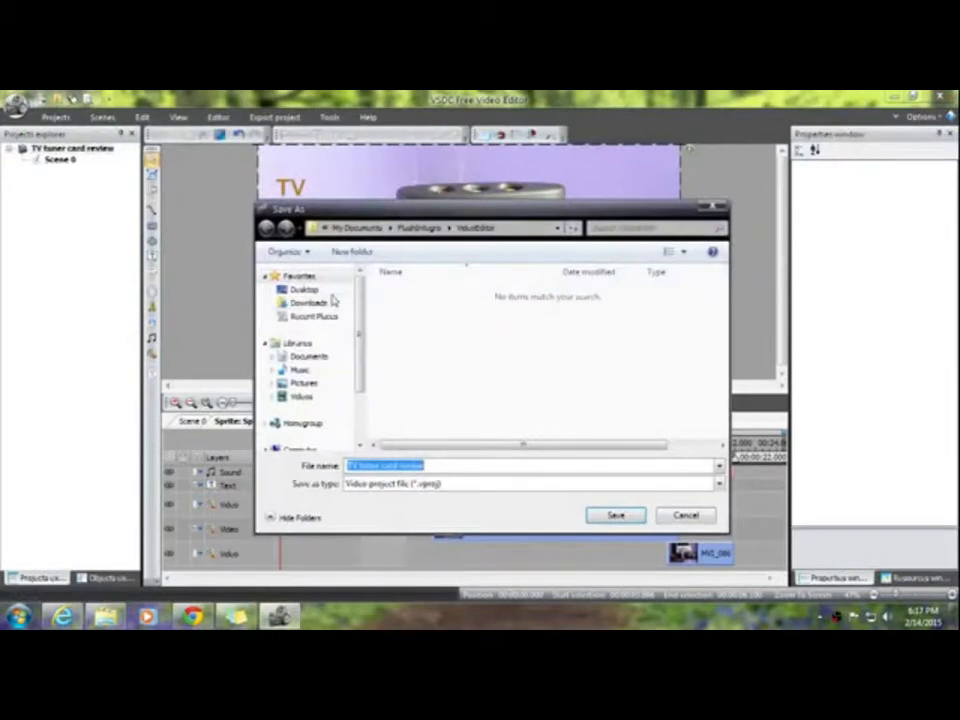
{"action": "left_click", "coordinate": [306, 290]}
{"action": "left_click", "coordinate": [615, 516]}
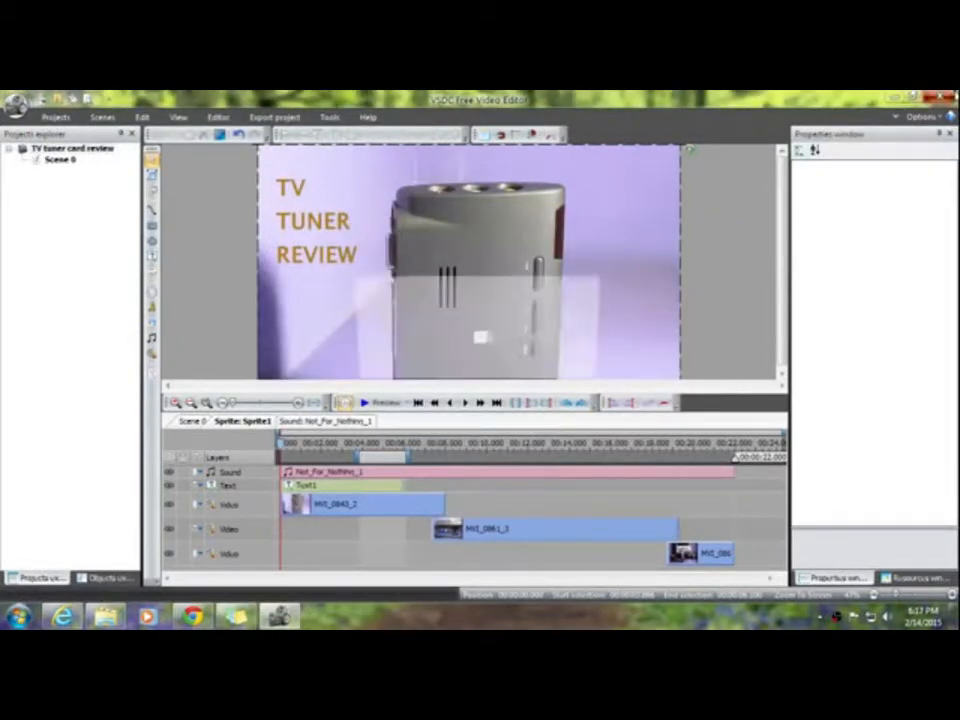
{"action": "left_click", "coordinate": [942, 96]}
{"action": "left_click", "coordinate": [516, 343]}
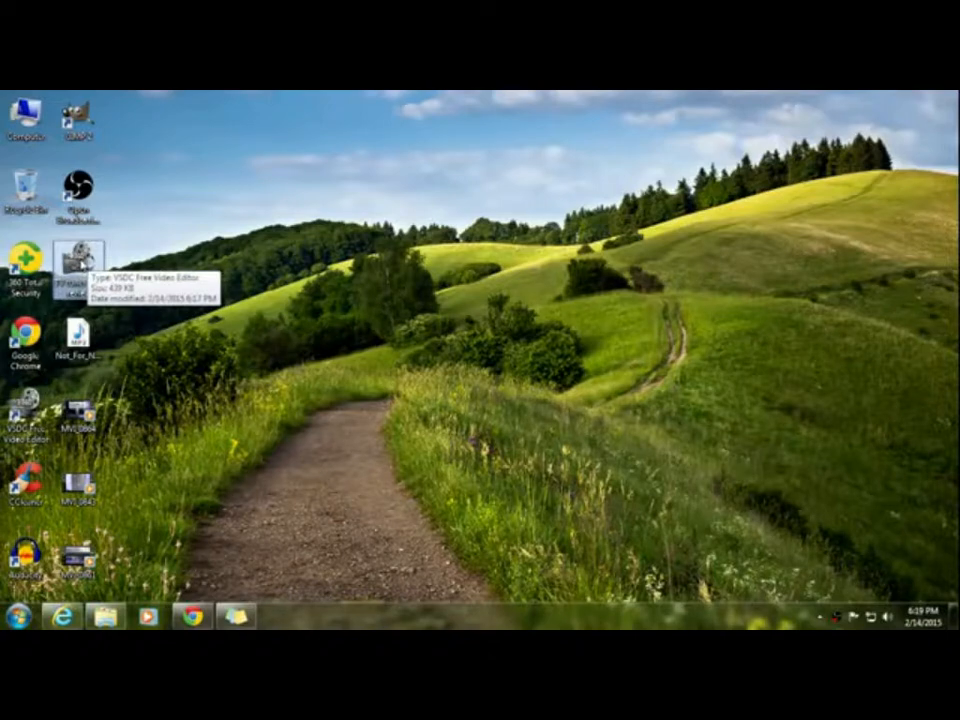
Reopen the saved TV tuner card review project and open Sprite1 for editing.
{"action": "double_click", "coordinate": [78, 260]}
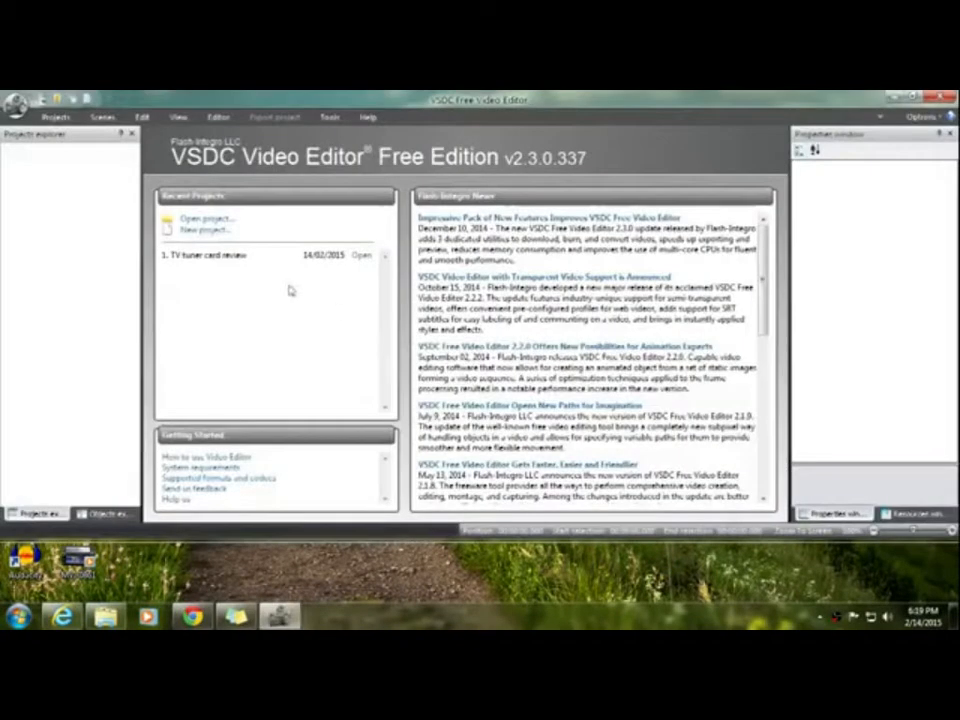
{"action": "left_click", "coordinate": [358, 258]}
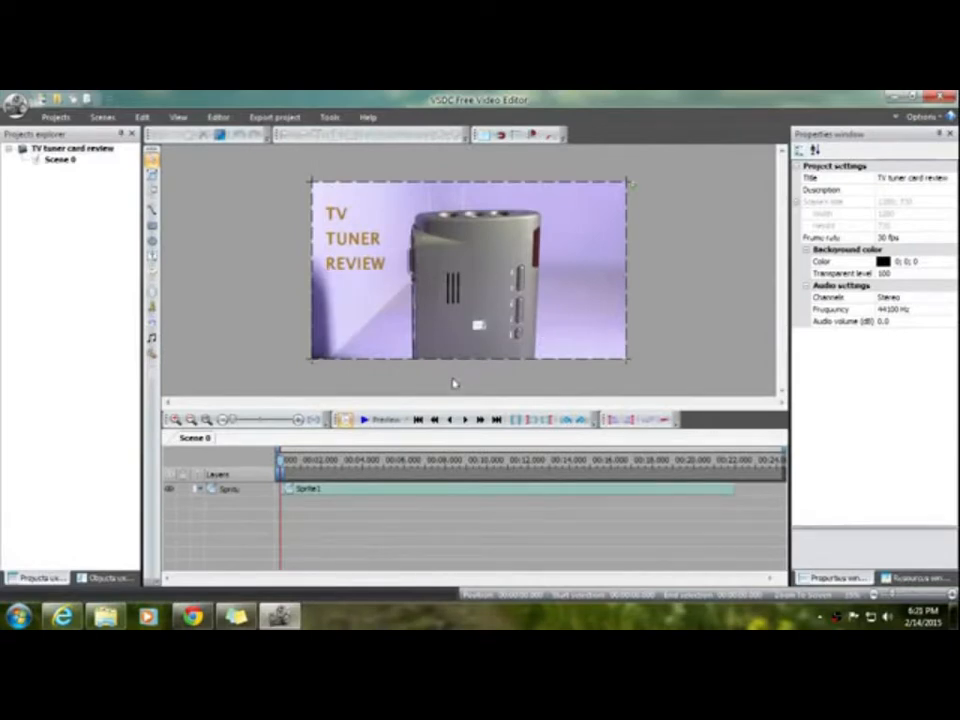
{"action": "double_click", "coordinate": [338, 496]}
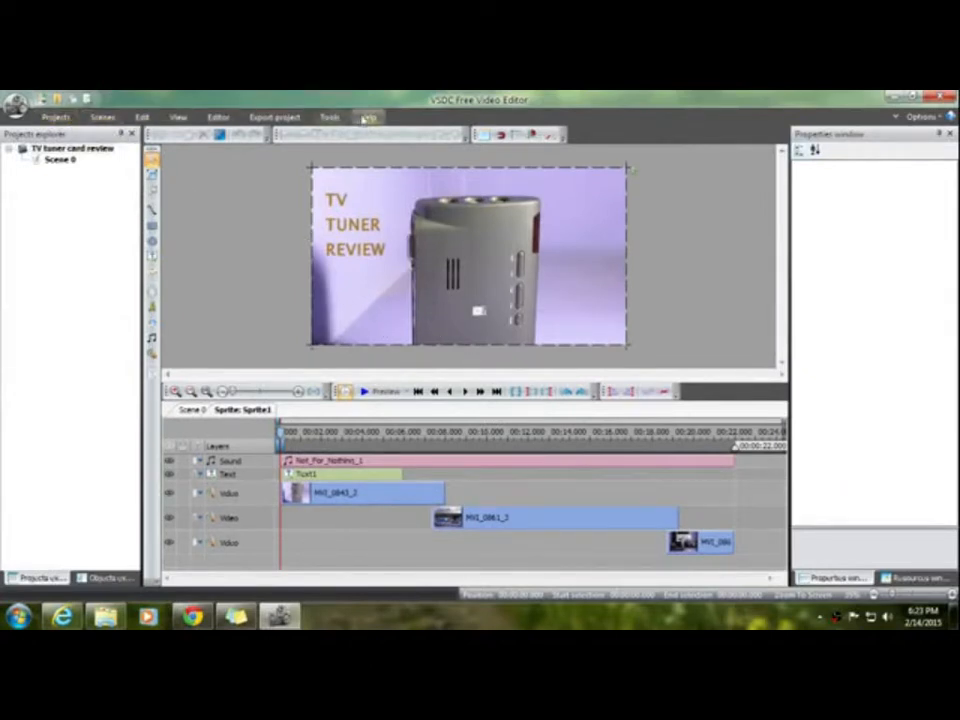
Look through the quick styles, audio effects, video effects and object types available for clip MVI_0843.
{"action": "left_click", "coordinate": [101, 117]}
{"action": "left_click", "coordinate": [142, 117]}
{"action": "left_click", "coordinate": [178, 117]}
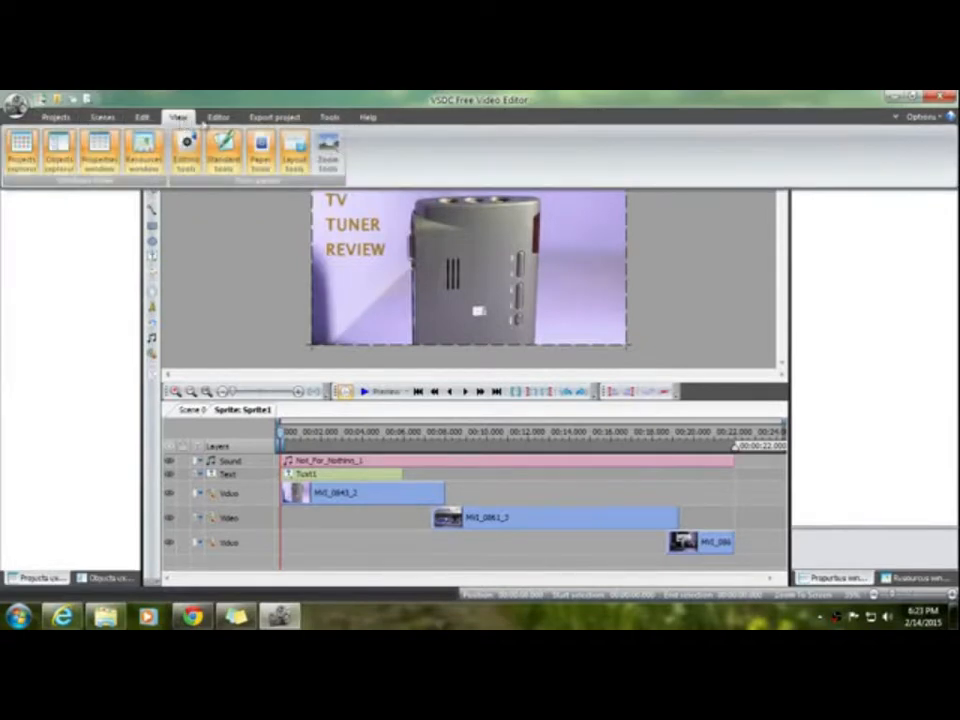
{"action": "left_click", "coordinate": [218, 117]}
{"action": "left_click", "coordinate": [360, 265]}
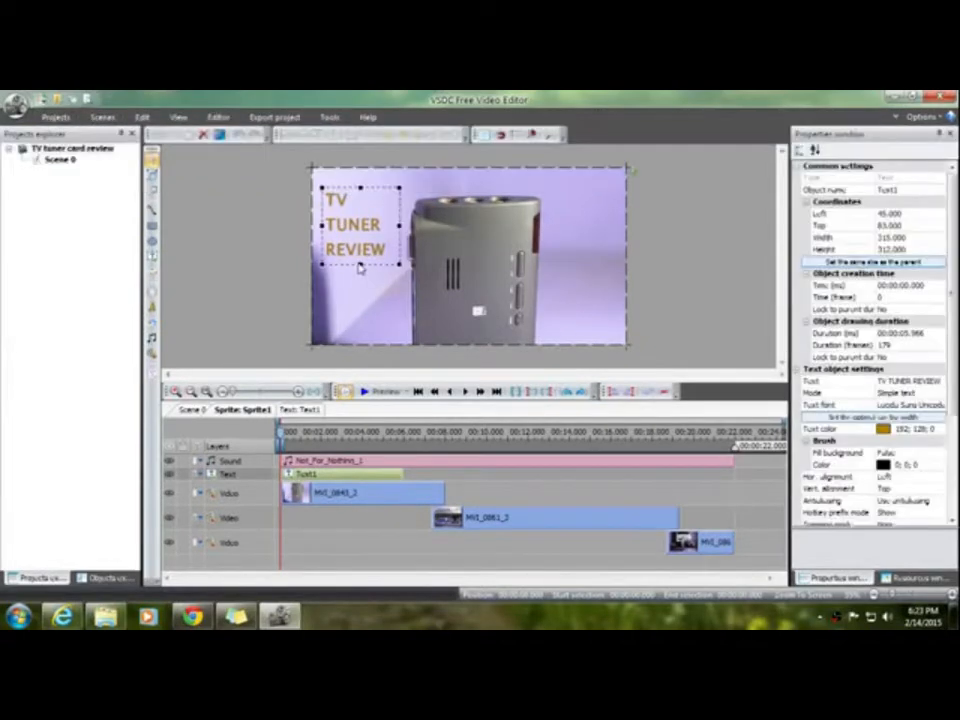
{"action": "left_click", "coordinate": [388, 315]}
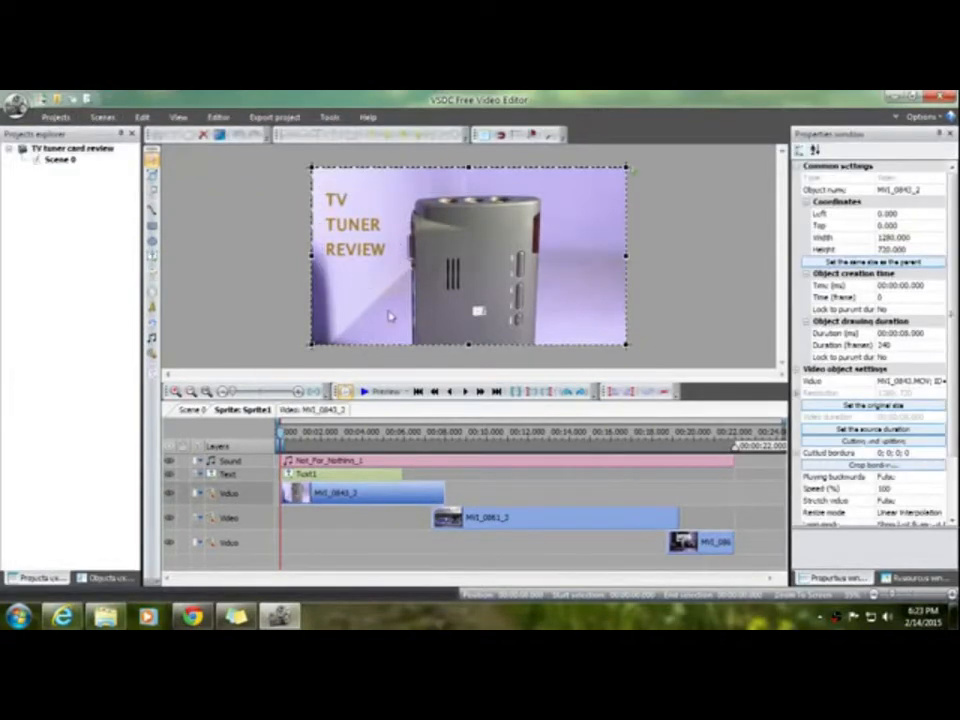
{"action": "left_click", "coordinate": [141, 117]}
{"action": "left_click", "coordinate": [176, 118]}
{"action": "left_click", "coordinate": [216, 117]}
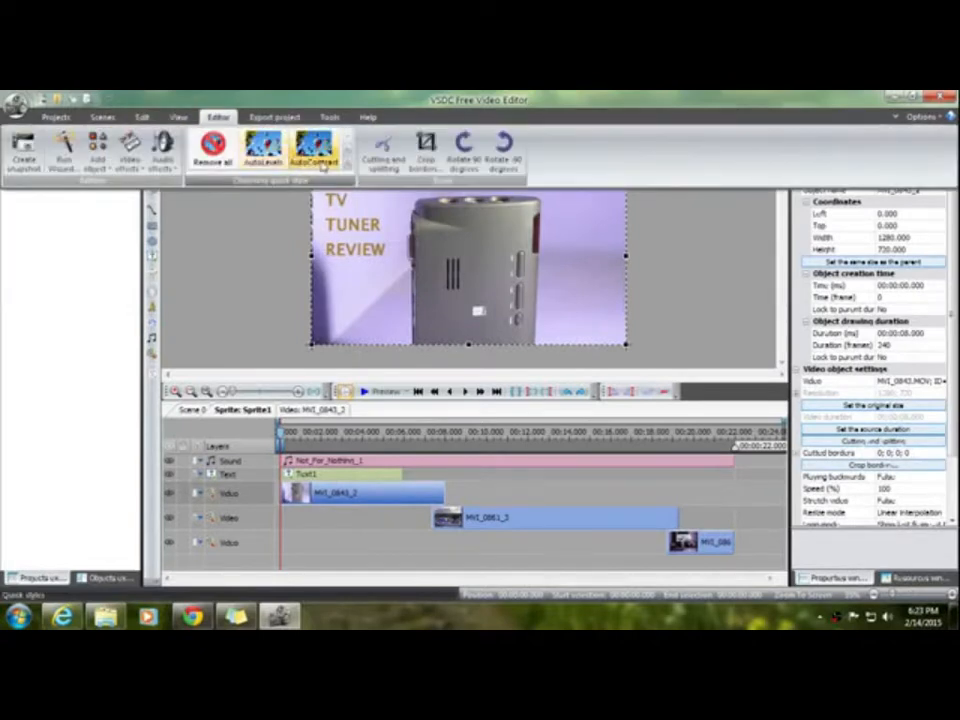
{"action": "left_click", "coordinate": [258, 148]}
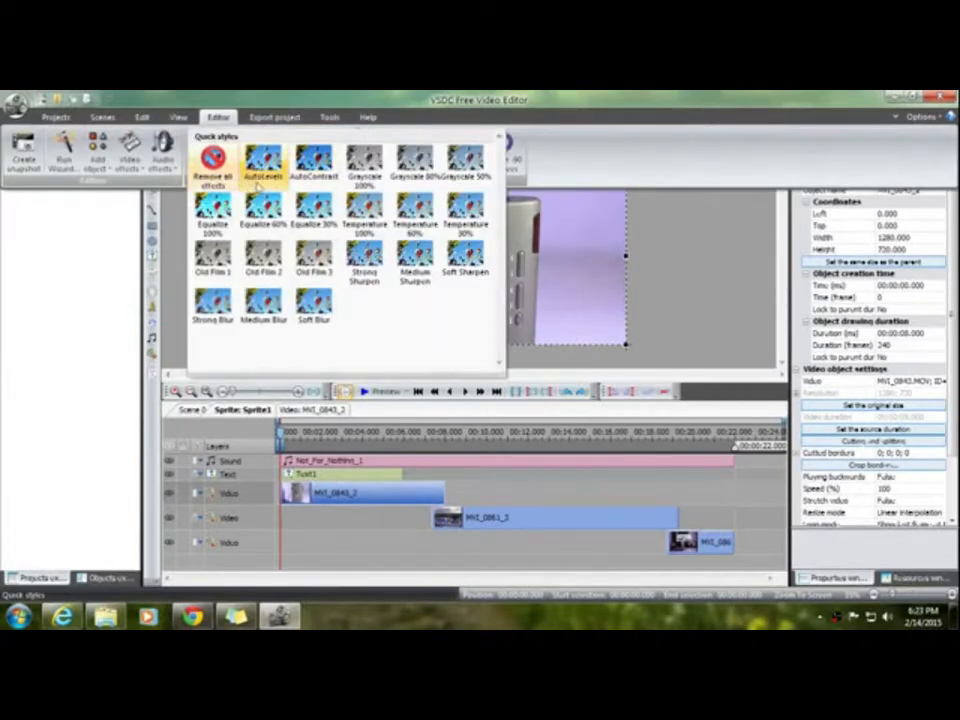
{"action": "left_click", "coordinate": [162, 150]}
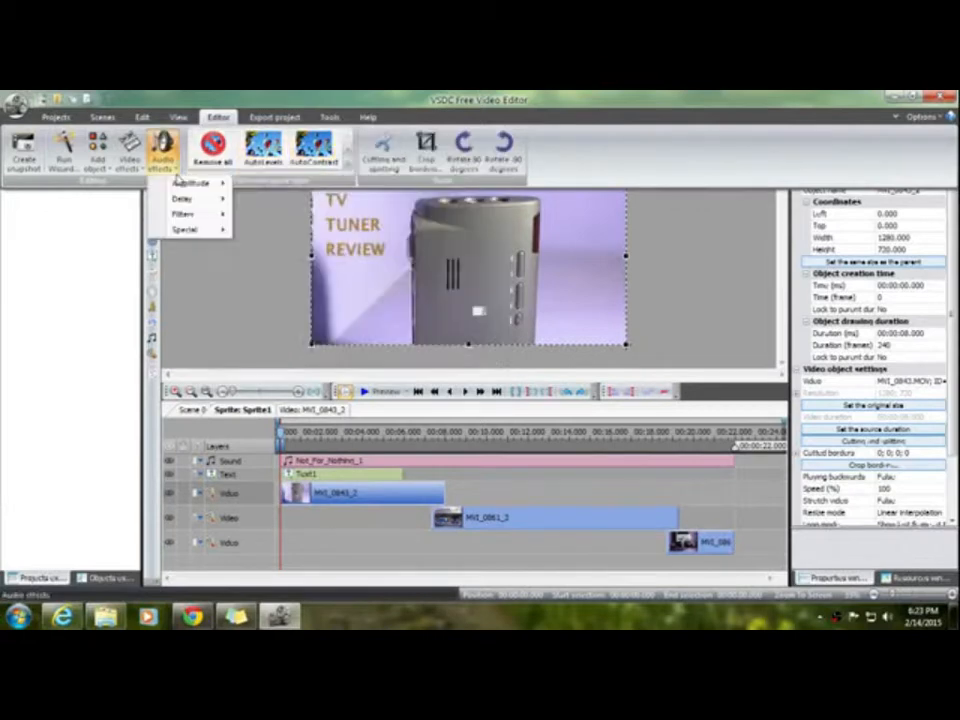
{"action": "mouse_move", "coordinate": [179, 199]}
{"action": "left_click", "coordinate": [129, 150]}
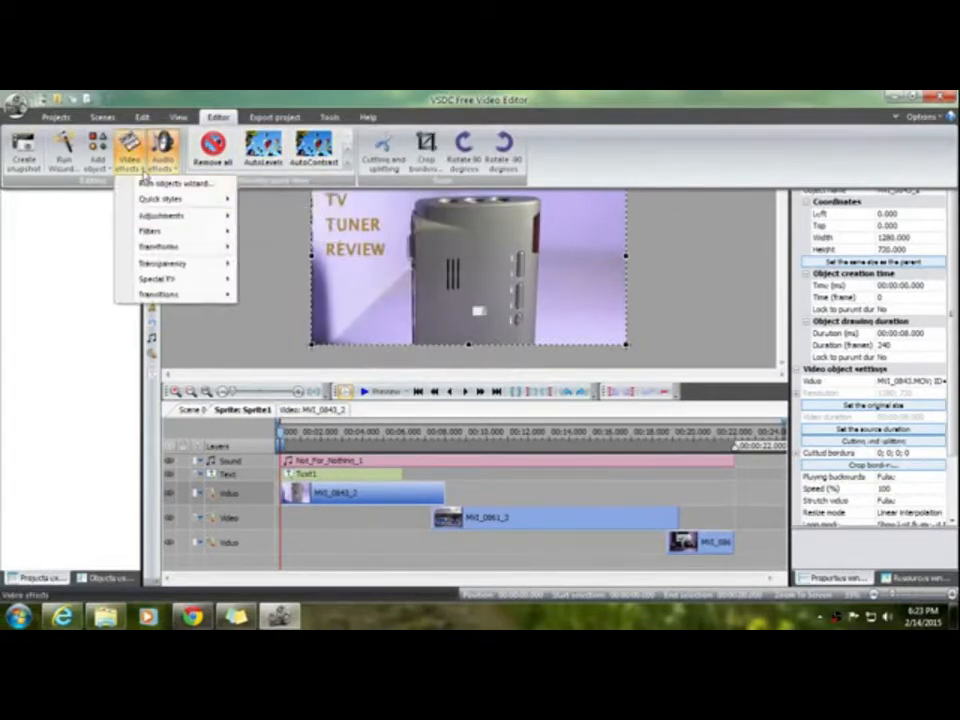
{"action": "left_click", "coordinate": [97, 150]}
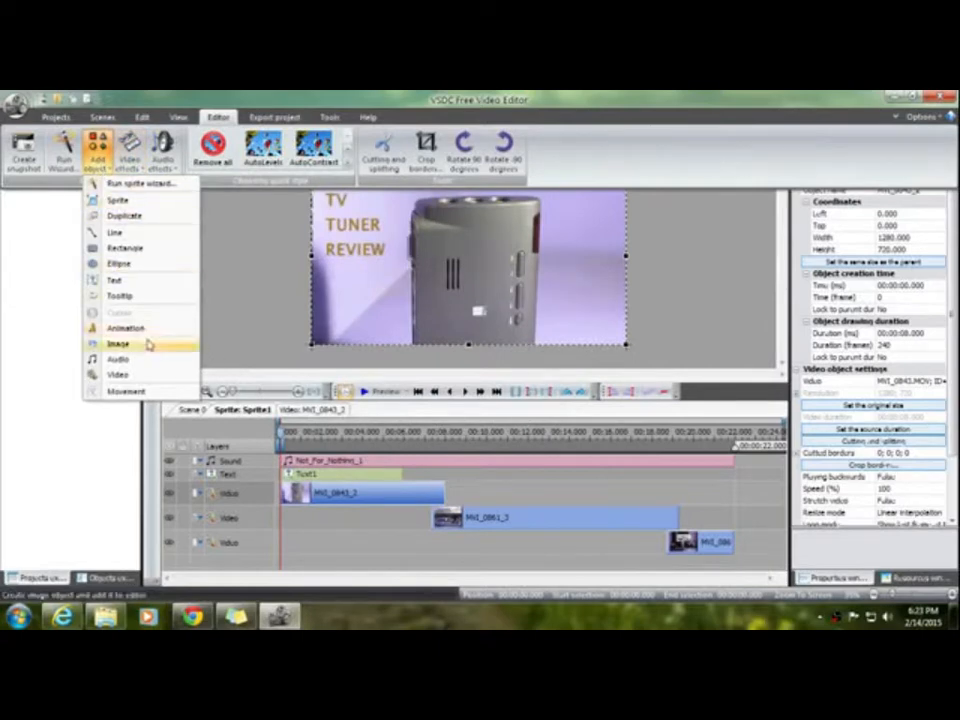
{"action": "left_click", "coordinate": [322, 190]}
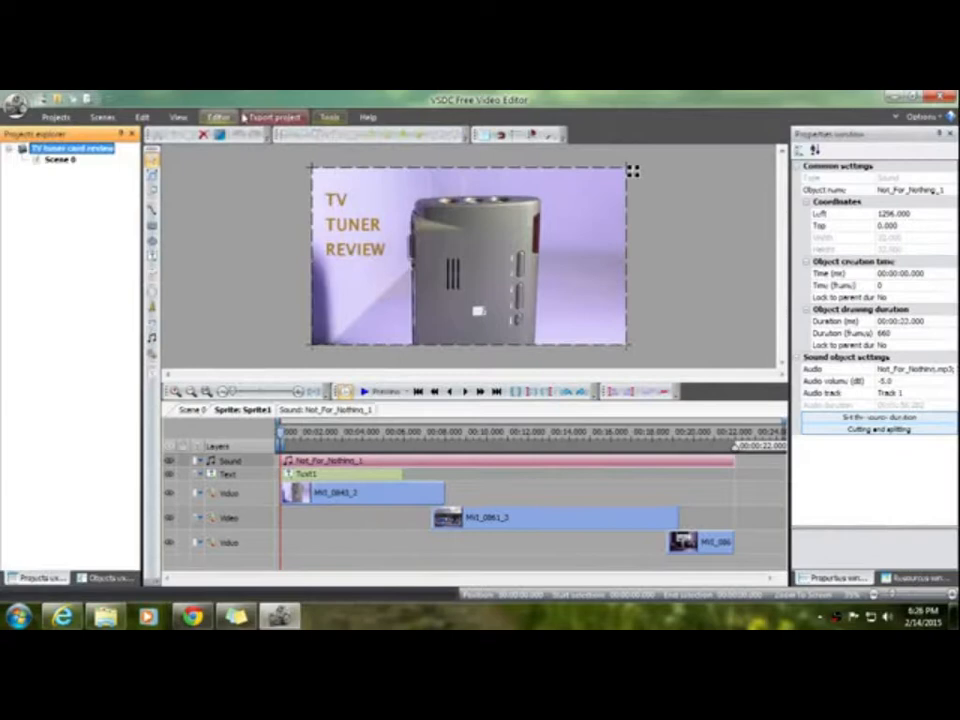
{"action": "left_click", "coordinate": [219, 117]}
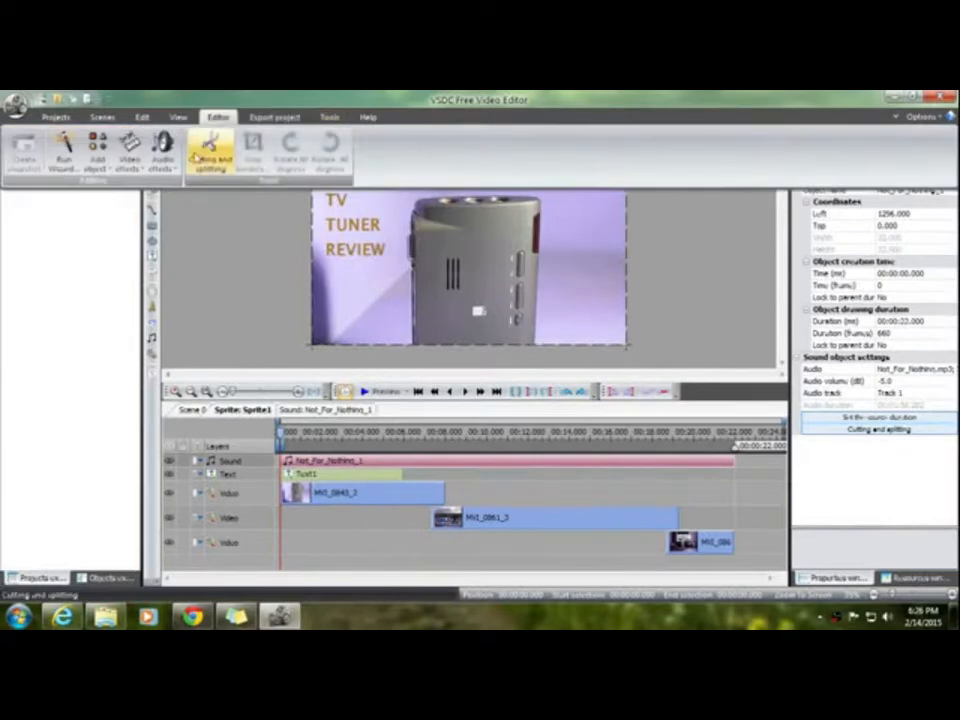
{"action": "left_click", "coordinate": [169, 166]}
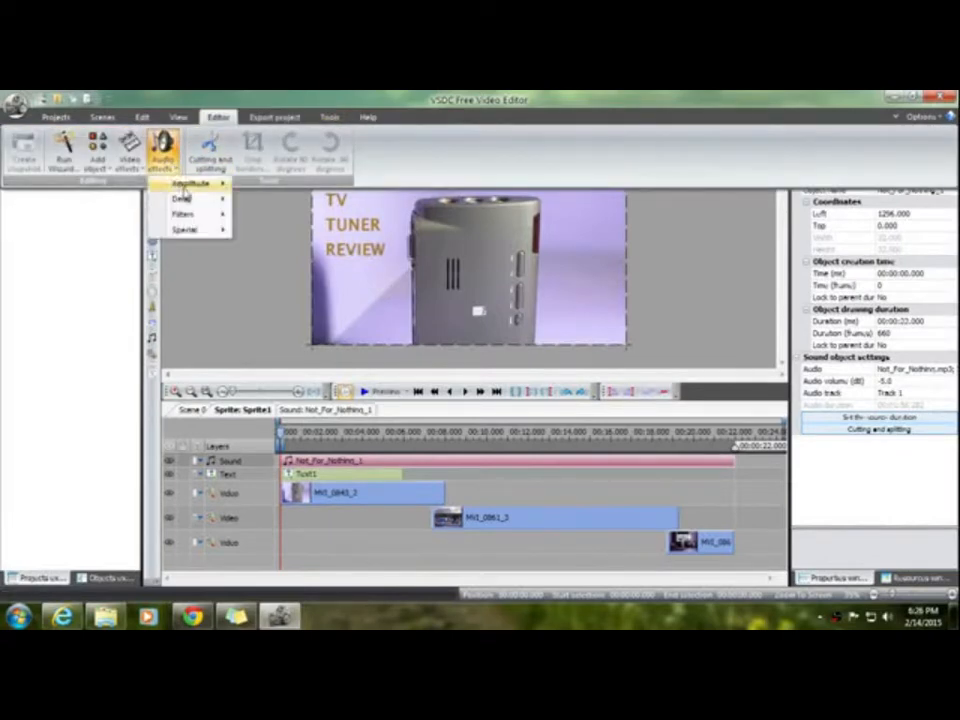
{"action": "mouse_move", "coordinate": [190, 184]}
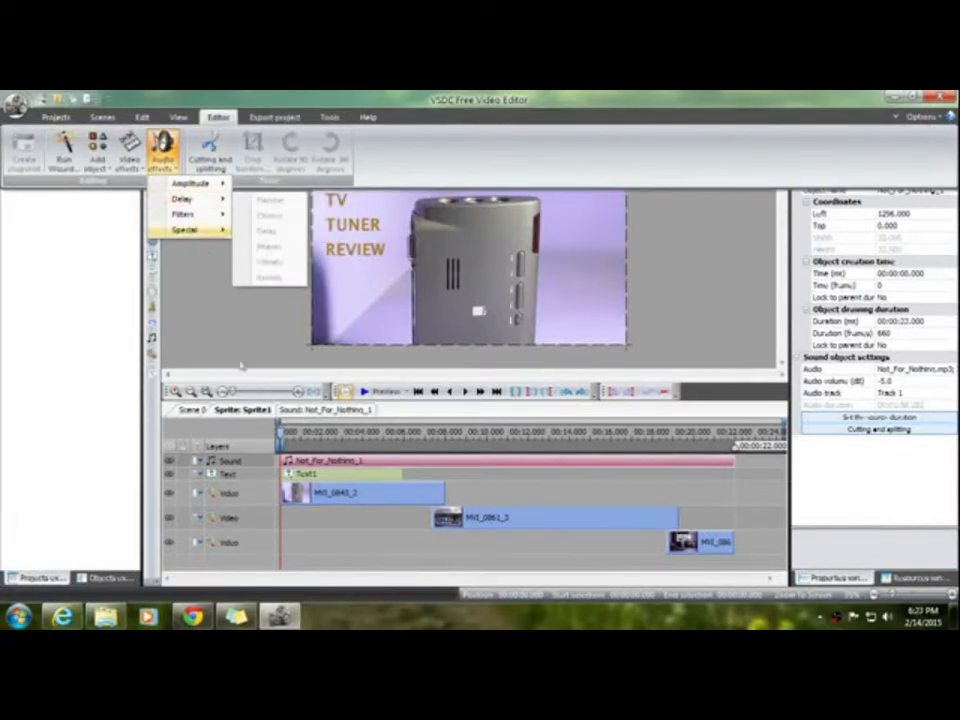
{"action": "left_click", "coordinate": [314, 471]}
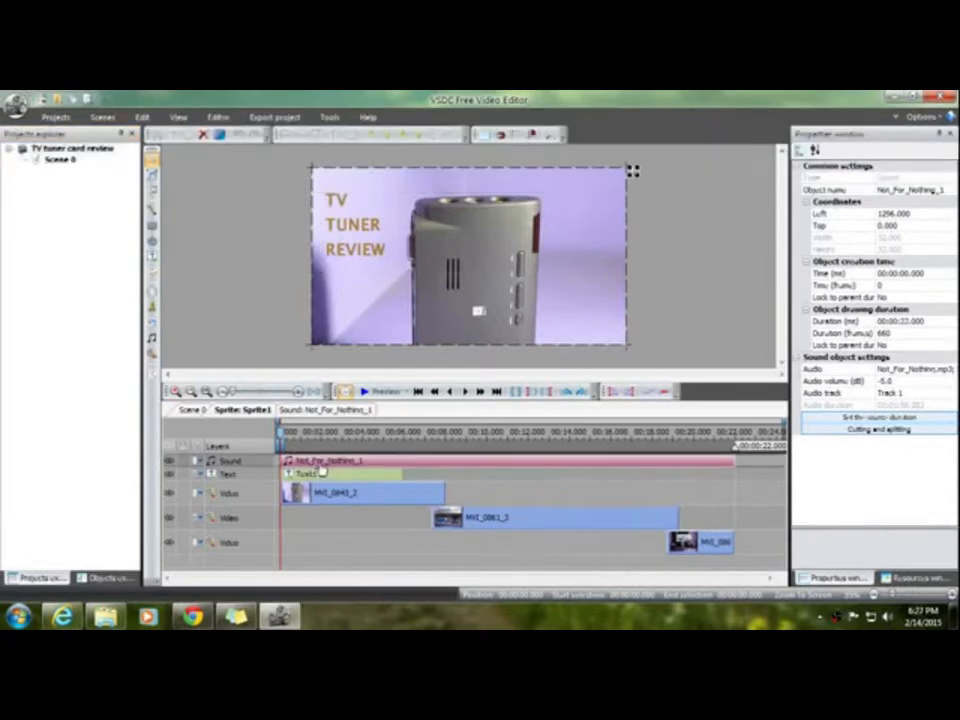
Open the Not_For_Nothing sound object and add a Fade In effect from the scene begin, lasting 1.5 seconds.
{"action": "double_click", "coordinate": [321, 467]}
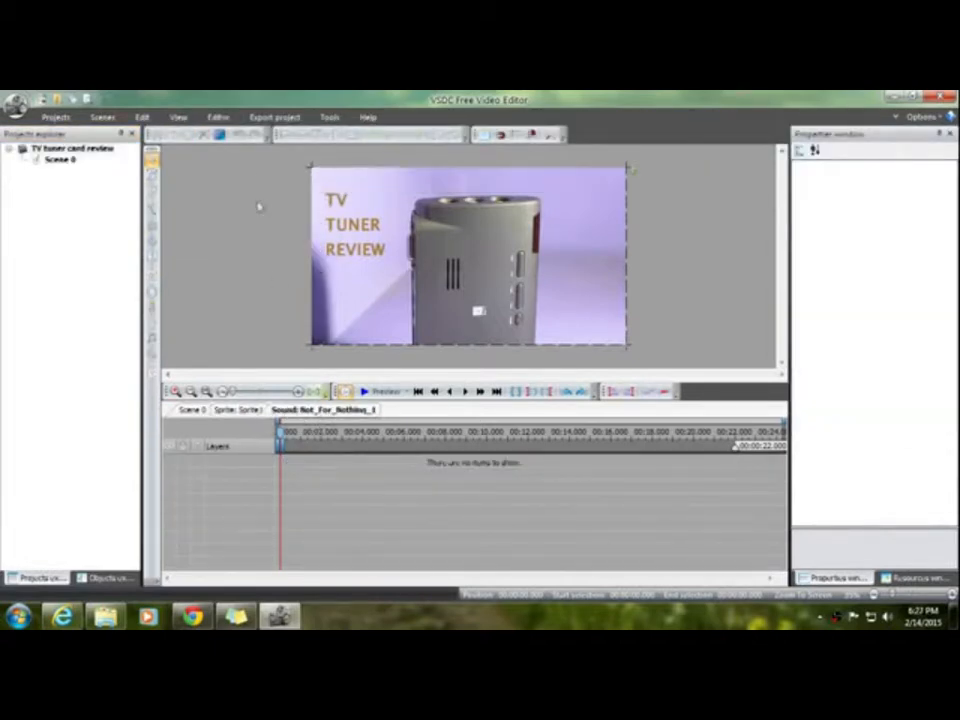
{"action": "left_click", "coordinate": [218, 117]}
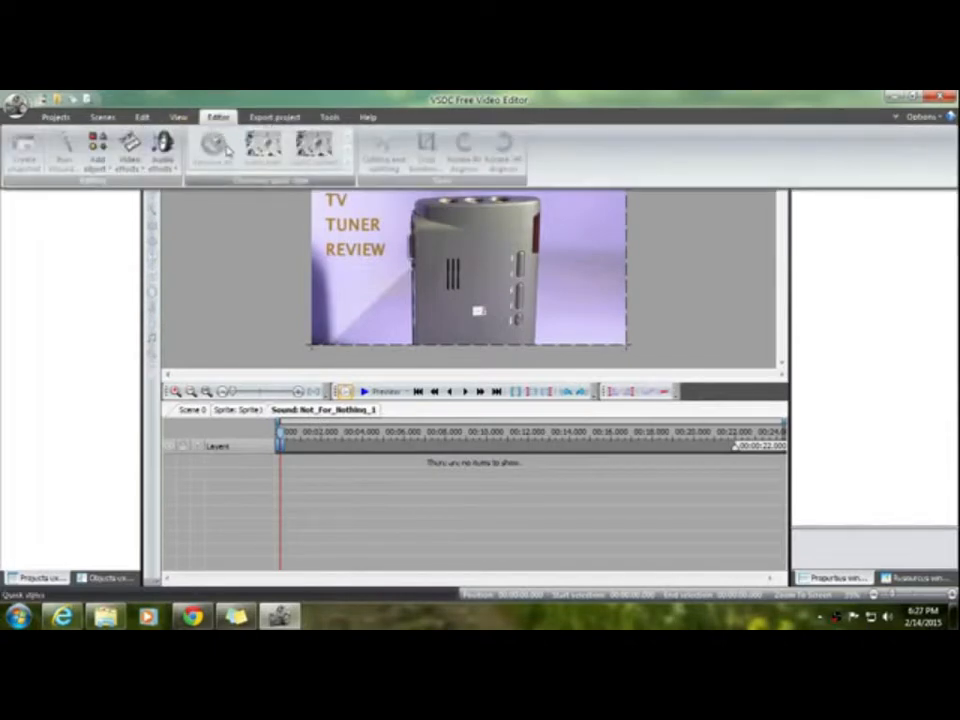
{"action": "left_click", "coordinate": [163, 158]}
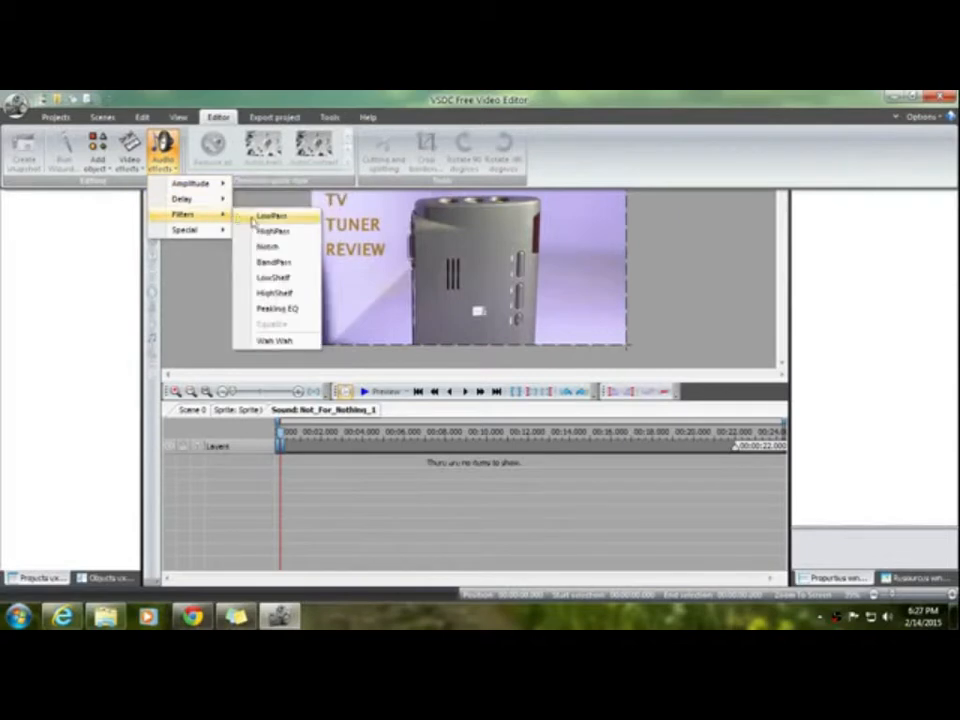
{"action": "mouse_move", "coordinate": [213, 203]}
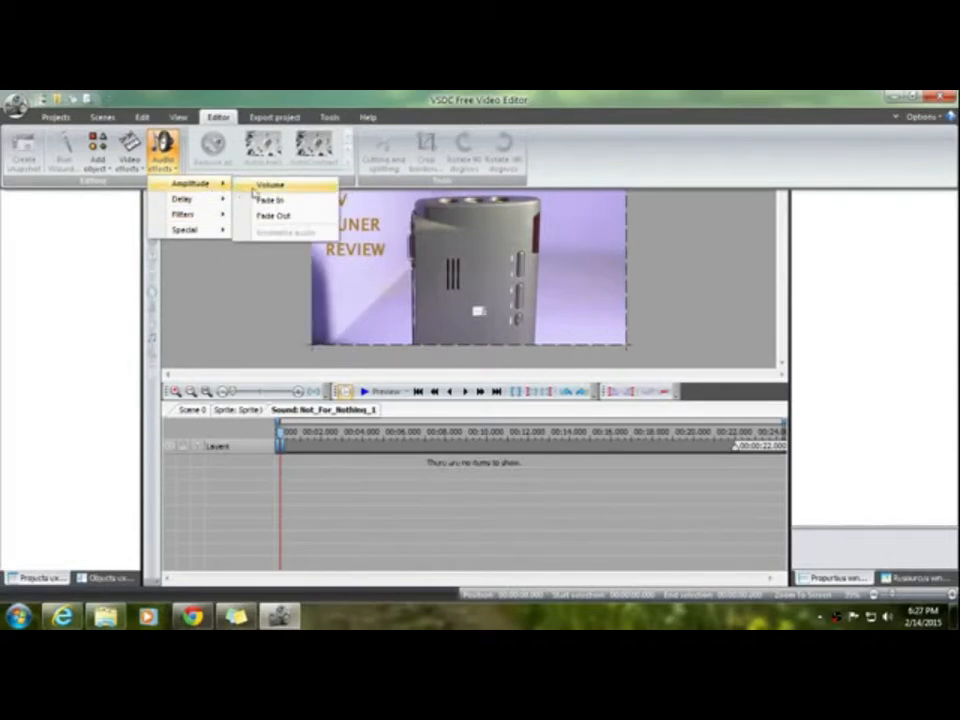
{"action": "left_click", "coordinate": [271, 201]}
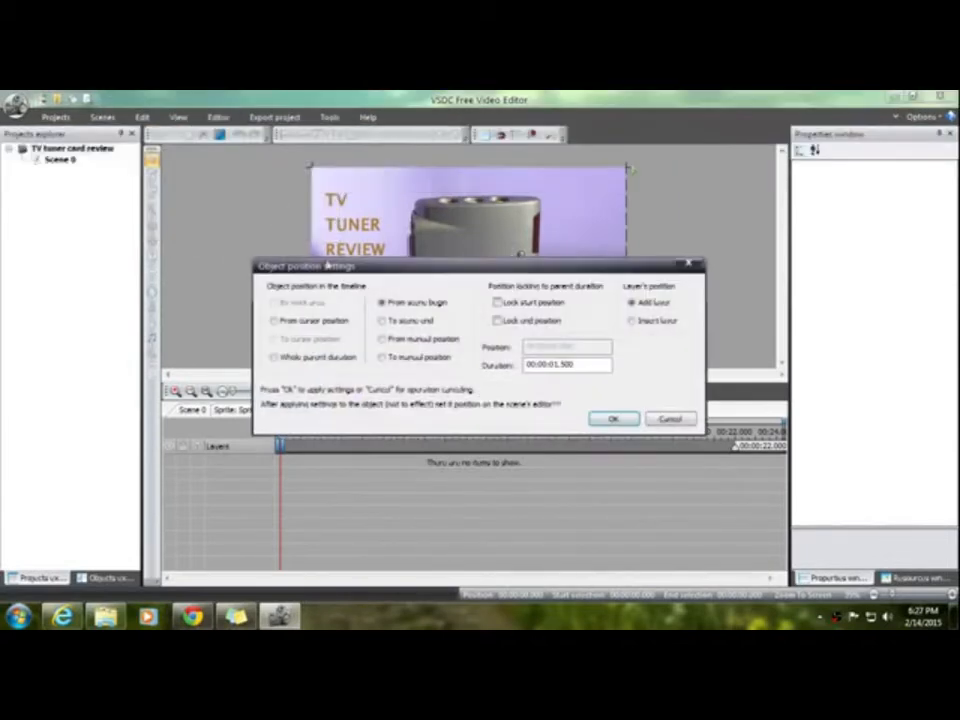
{"action": "left_click", "coordinate": [616, 421]}
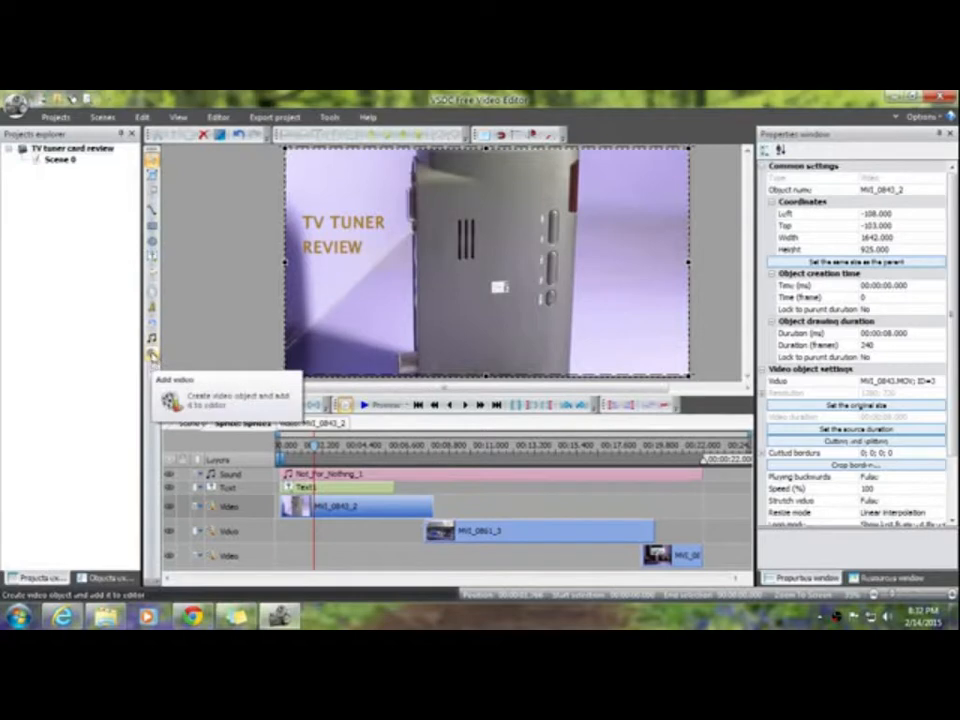
Add the video MVI_0861 on a new layer, positioned from the cursor over the first clip.
{"action": "left_click", "coordinate": [152, 355]}
{"action": "scroll", "coordinate": [713, 390], "scroll_direction": "down", "scroll_amount": 3}
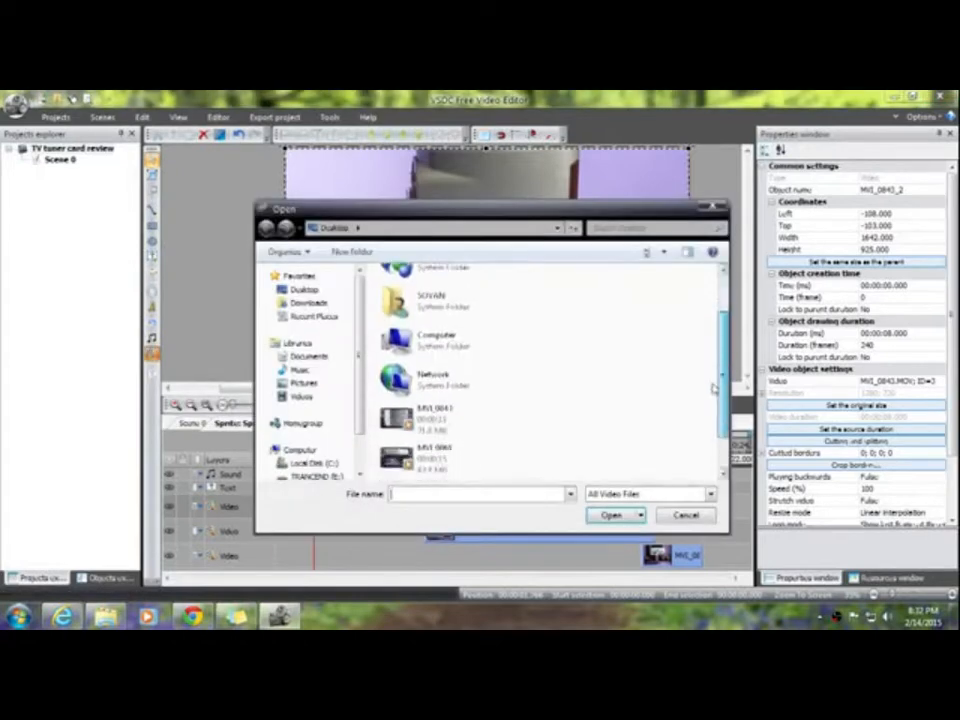
{"action": "double_click", "coordinate": [476, 448]}
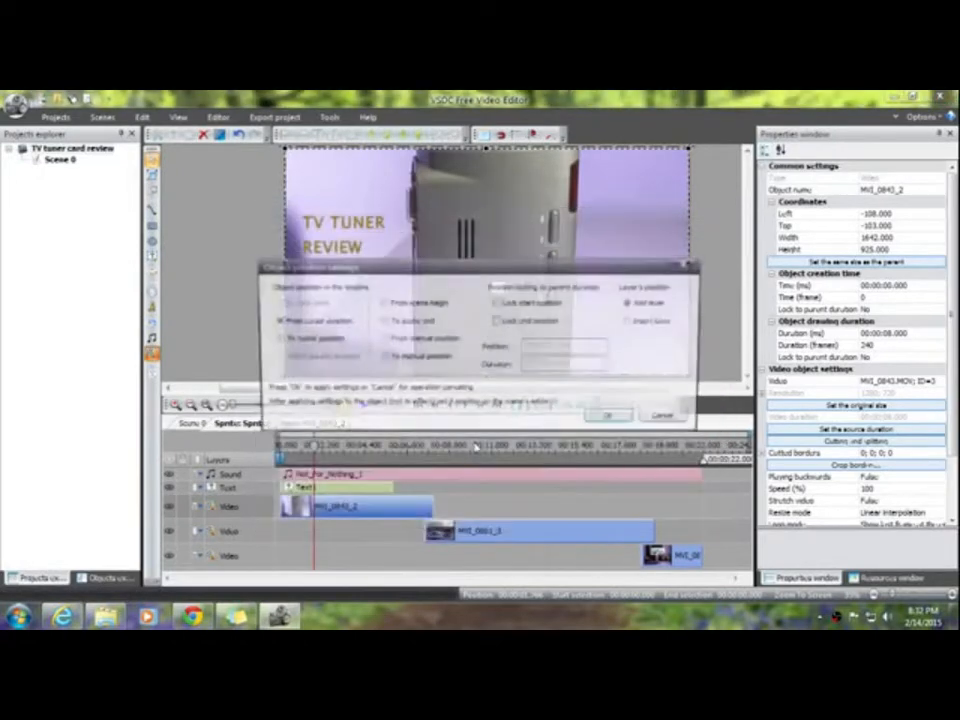
{"action": "left_click", "coordinate": [613, 419]}
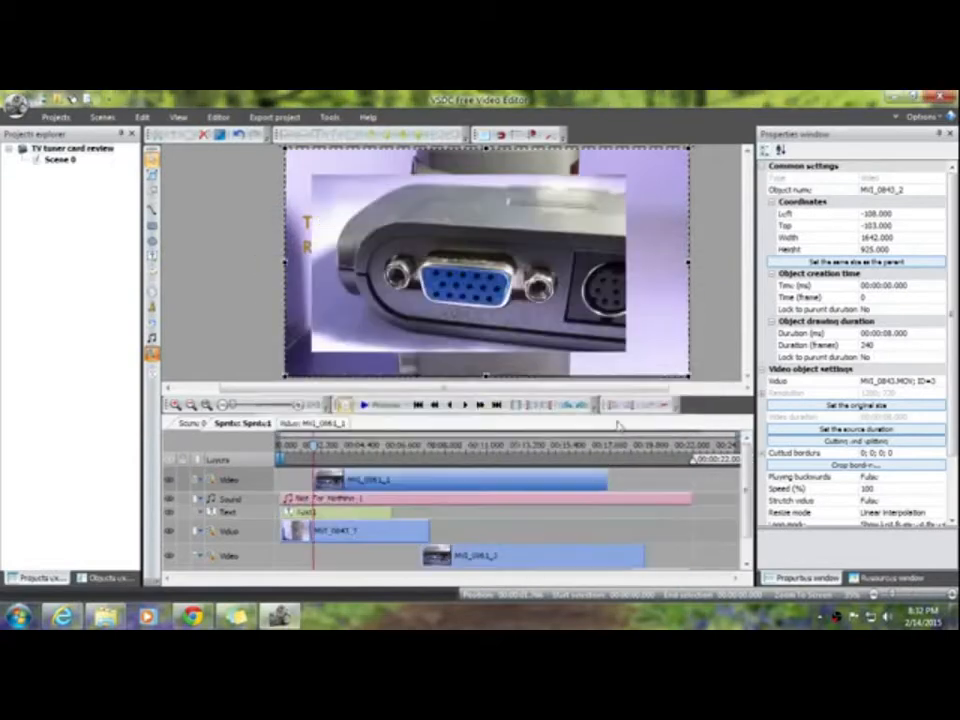
Shrink the newly added MVI_0861 video to about 560 by 320 and fit it into the frame's upper right corner.
{"action": "left_click_drag", "start_coordinate": [477, 292], "coordinate": [409, 258]}
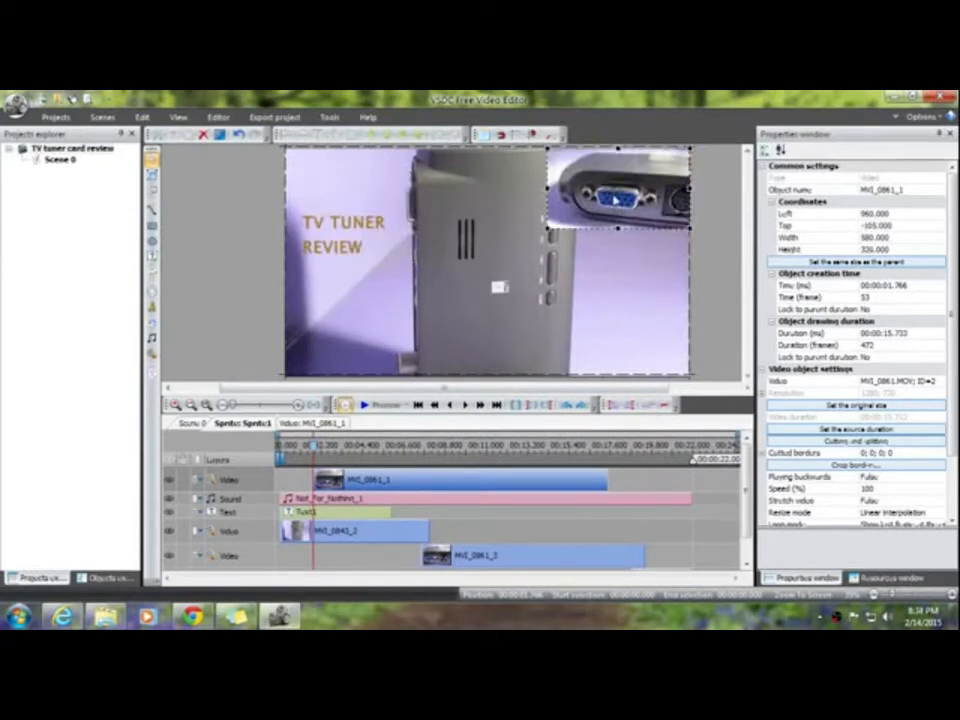
{"action": "mouse_move", "coordinate": [614, 199]}
{"action": "left_mouse_down"}
{"action": "mouse_move", "coordinate": [533, 250]}
{"action": "mouse_move", "coordinate": [501, 287]}
{"action": "mouse_move", "coordinate": [513, 299]}
{"action": "mouse_move", "coordinate": [613, 253]}
{"action": "mouse_move", "coordinate": [612, 198]}
{"action": "left_mouse_up"}
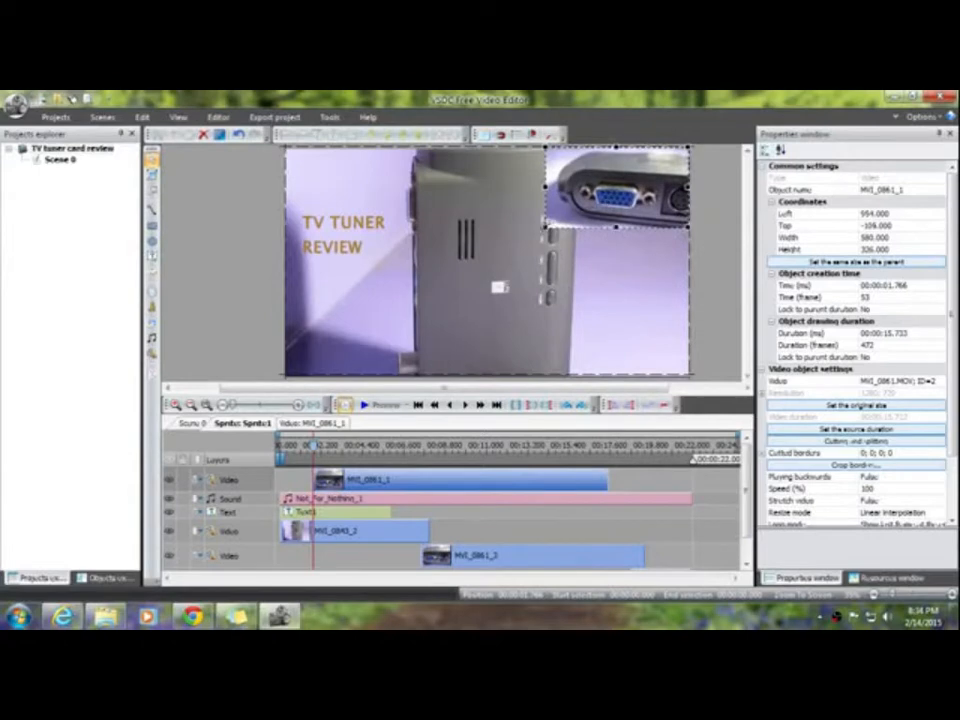
{"action": "mouse_move", "coordinate": [545, 228]}
{"action": "left_mouse_down"}
{"action": "mouse_move", "coordinate": [450, 332]}
{"action": "mouse_move", "coordinate": [441, 372]}
{"action": "mouse_move", "coordinate": [531, 221]}
{"action": "mouse_move", "coordinate": [553, 214]}
{"action": "mouse_move", "coordinate": [538, 227]}
{"action": "mouse_move", "coordinate": [546, 224]}
{"action": "left_mouse_up"}
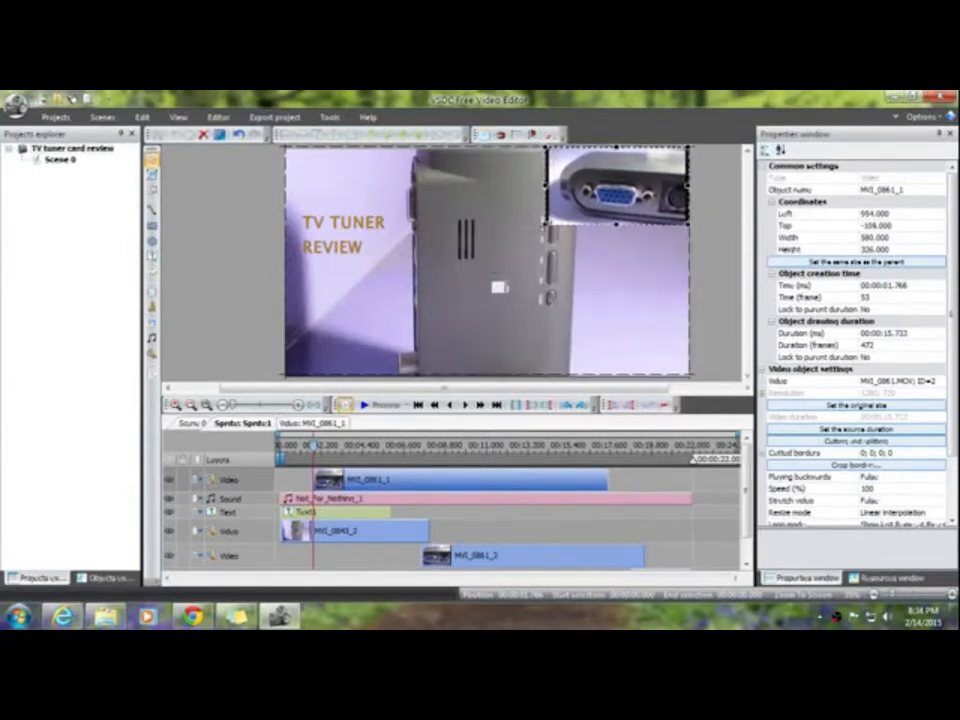
Arrange the two videos side by side, narrowing MVI_0843 to about 800 wide and stretching MVI_0861 to about 915 high and wider beside it.
{"action": "left_click", "coordinate": [675, 310]}
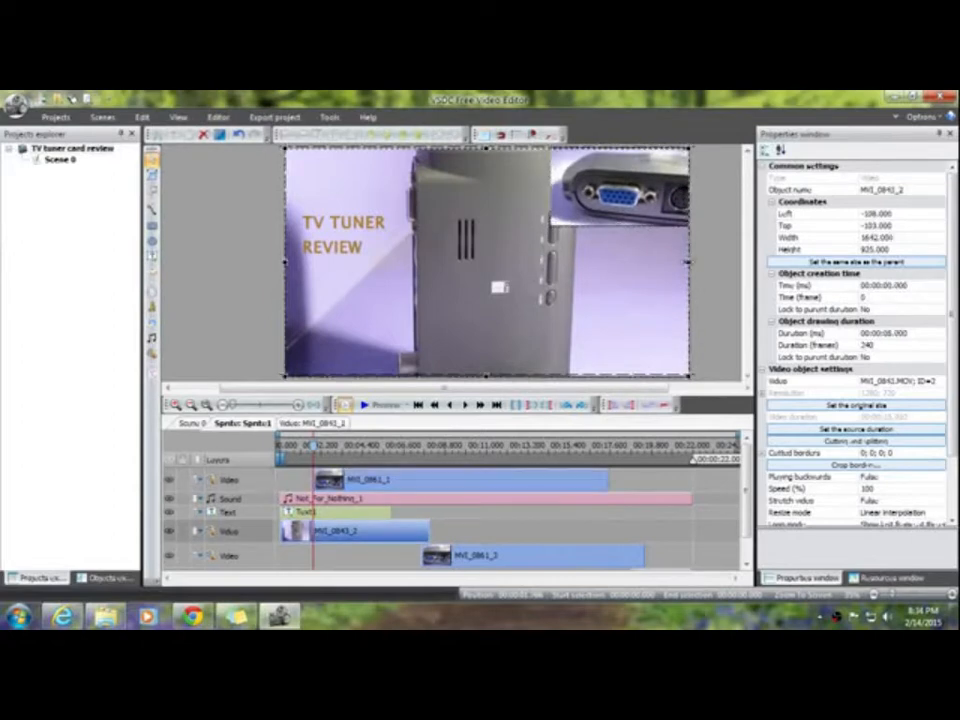
{"action": "left_click_drag", "start_coordinate": [687, 263], "coordinate": [504, 263]}
{"action": "left_click", "coordinate": [583, 215]}
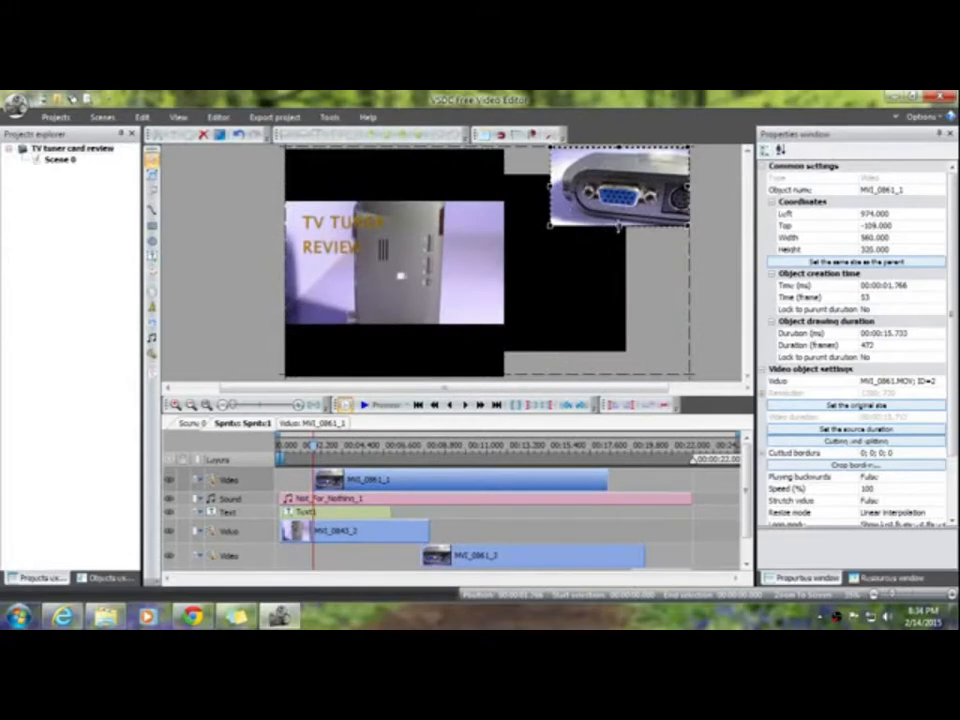
{"action": "left_click_drag", "start_coordinate": [618, 227], "coordinate": [622, 372]}
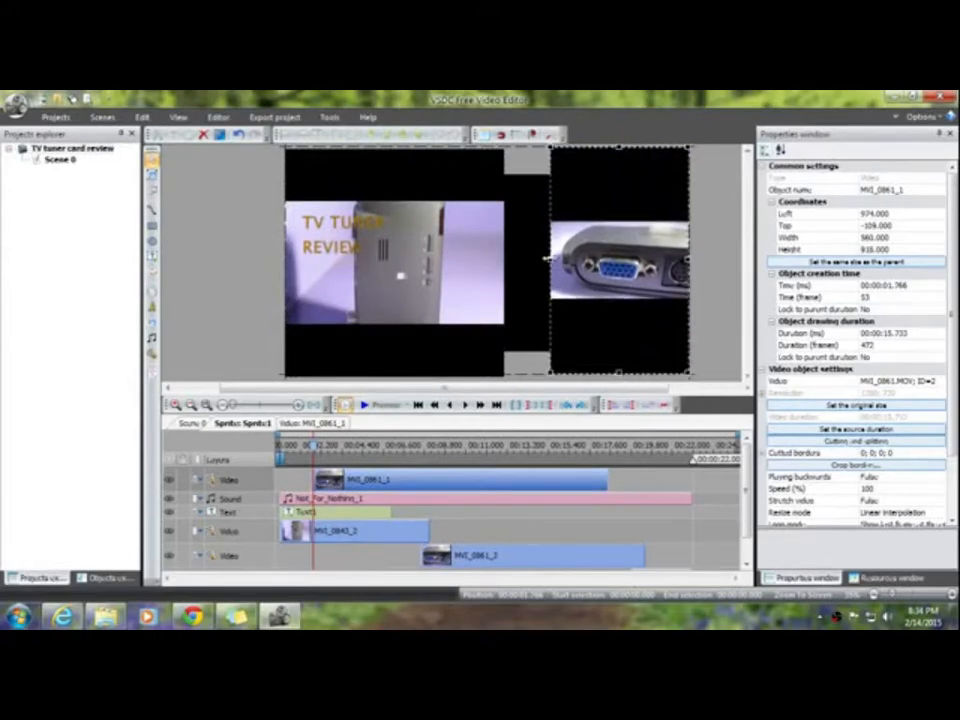
{"action": "left_click_drag", "start_coordinate": [548, 258], "coordinate": [484, 261]}
{"action": "left_click", "coordinate": [502, 264]}
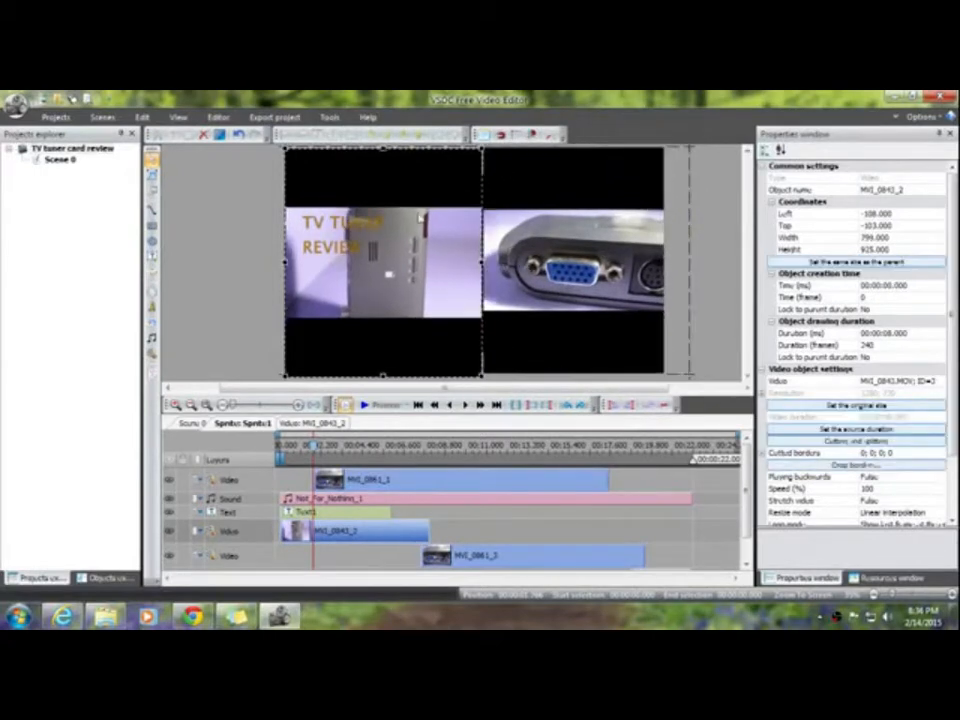
{"action": "left_click", "coordinate": [507, 226]}
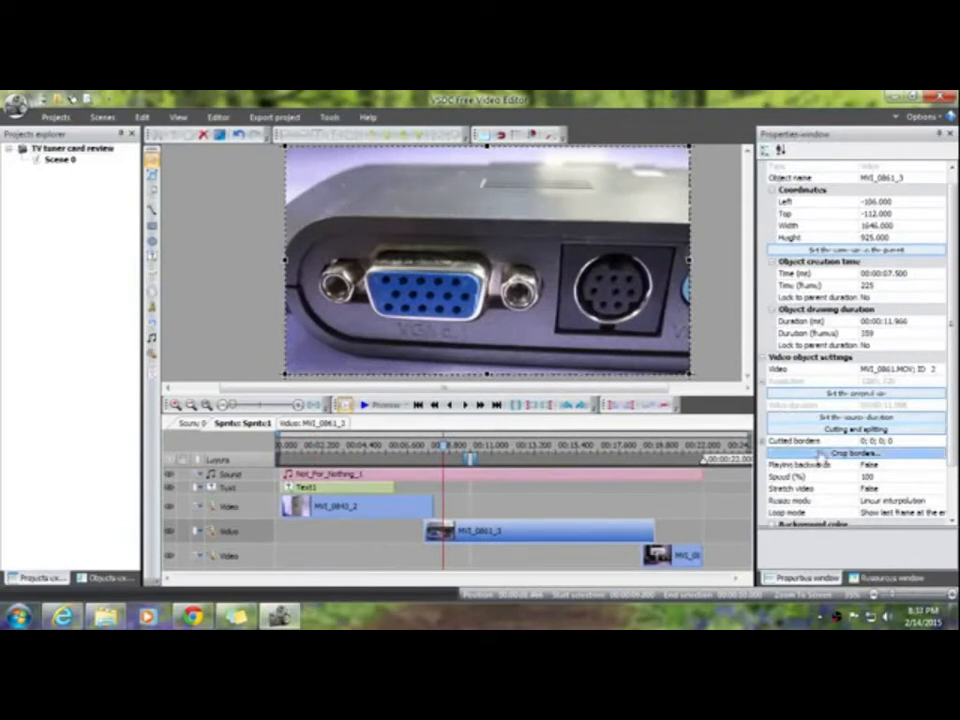
Crop the borders of clip MVI_0861_3 to an area of about 1251 by 515, trimming its upper part.
{"action": "left_click", "coordinate": [825, 454]}
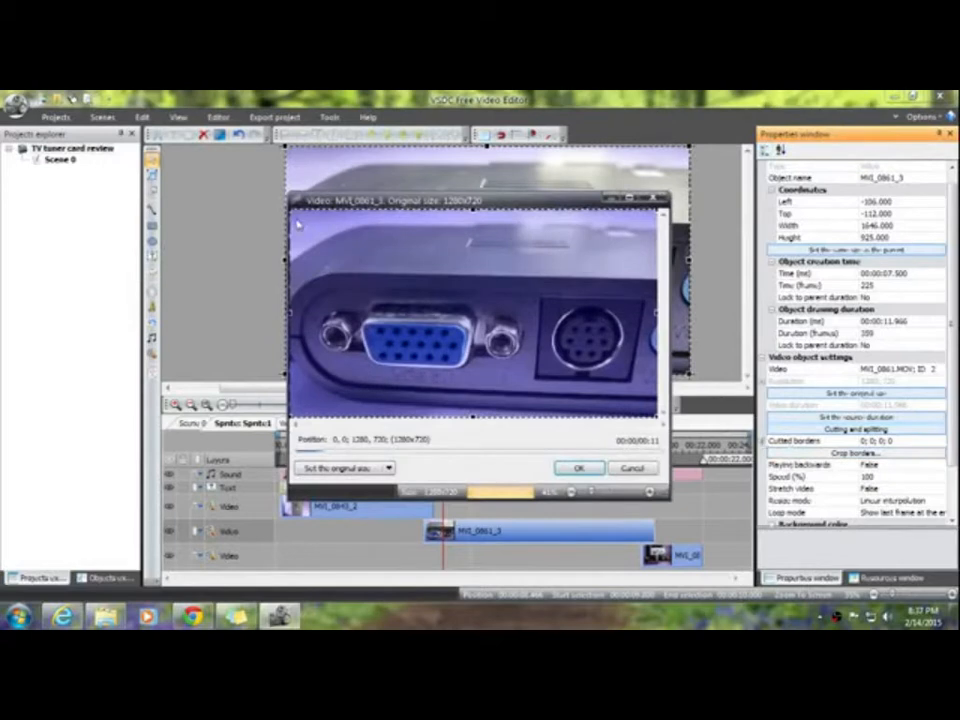
{"action": "left_click_drag", "start_coordinate": [291, 210], "coordinate": [296, 272]}
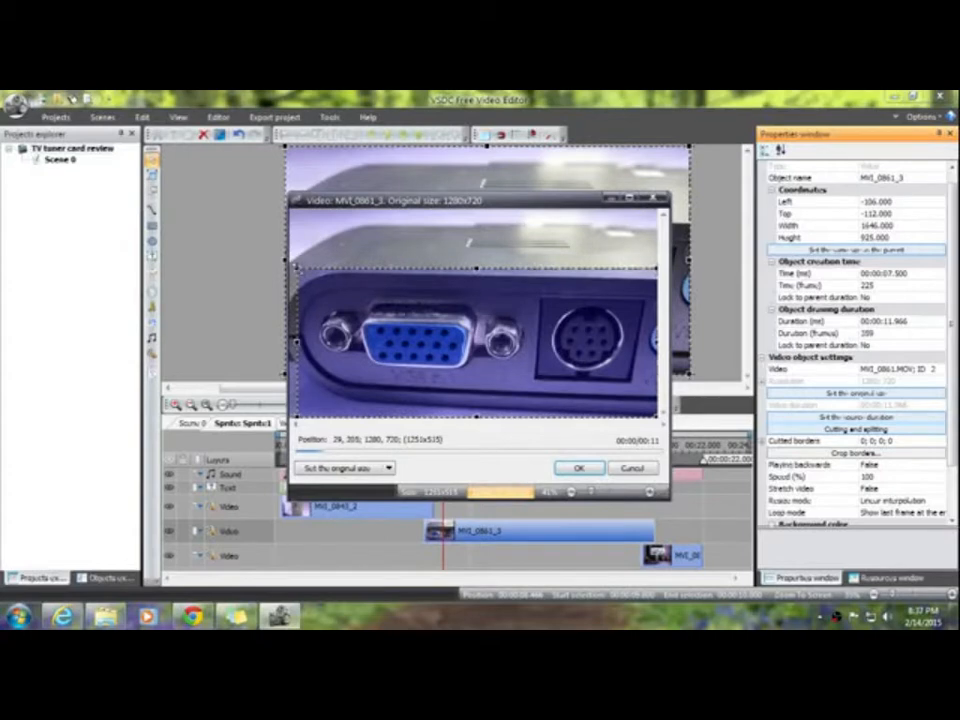
{"action": "left_click", "coordinate": [579, 468]}
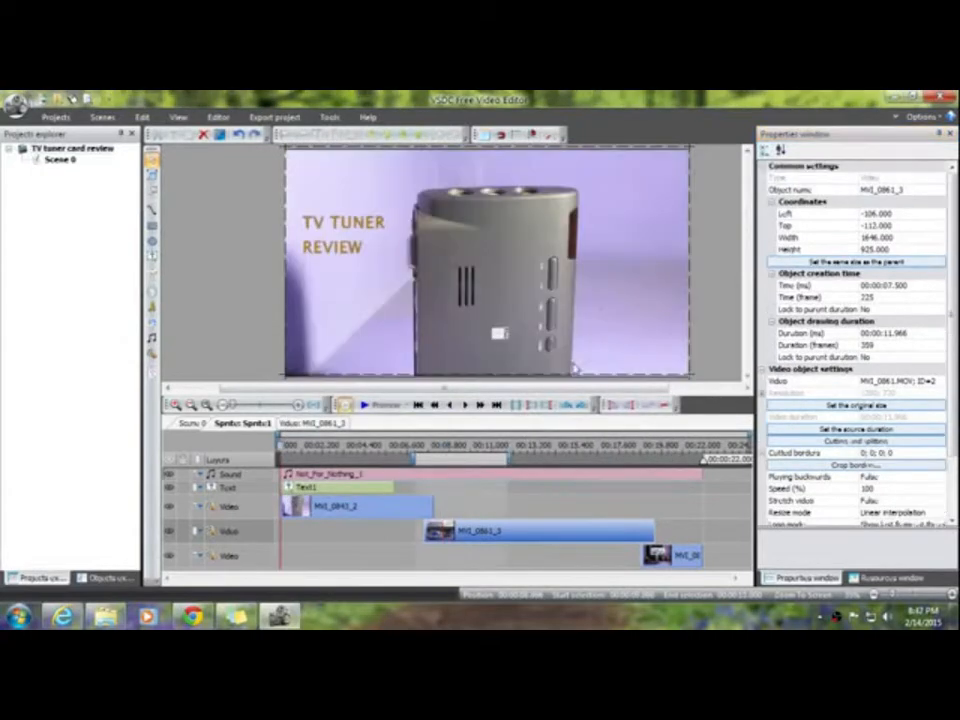
{"action": "left_click_drag", "start_coordinate": [497, 451], "coordinate": [279, 446]}
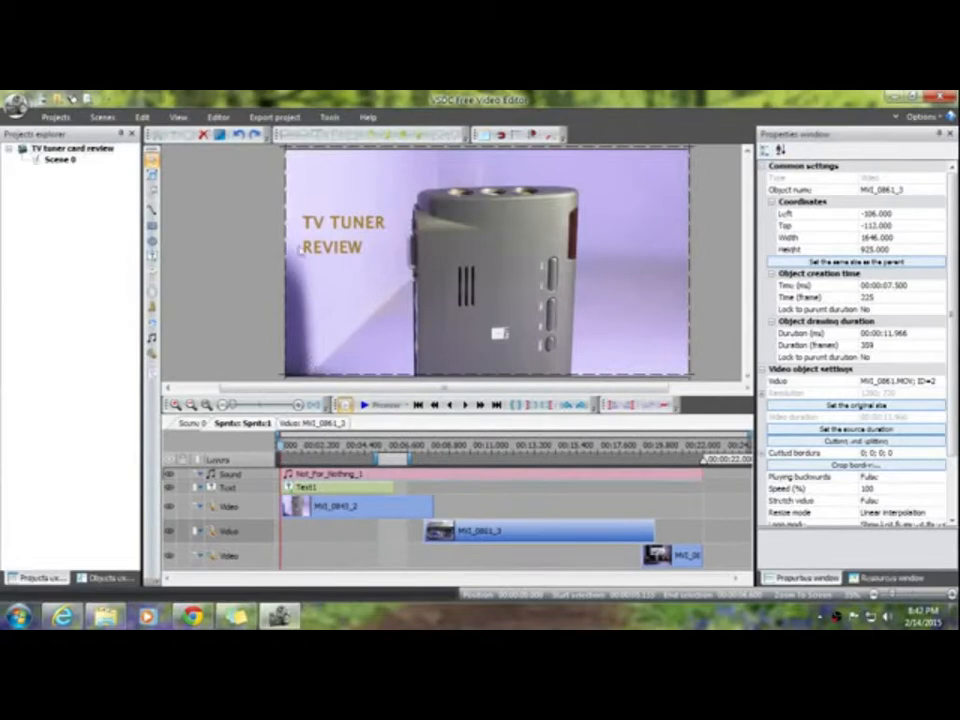
{"action": "left_click", "coordinate": [277, 119]}
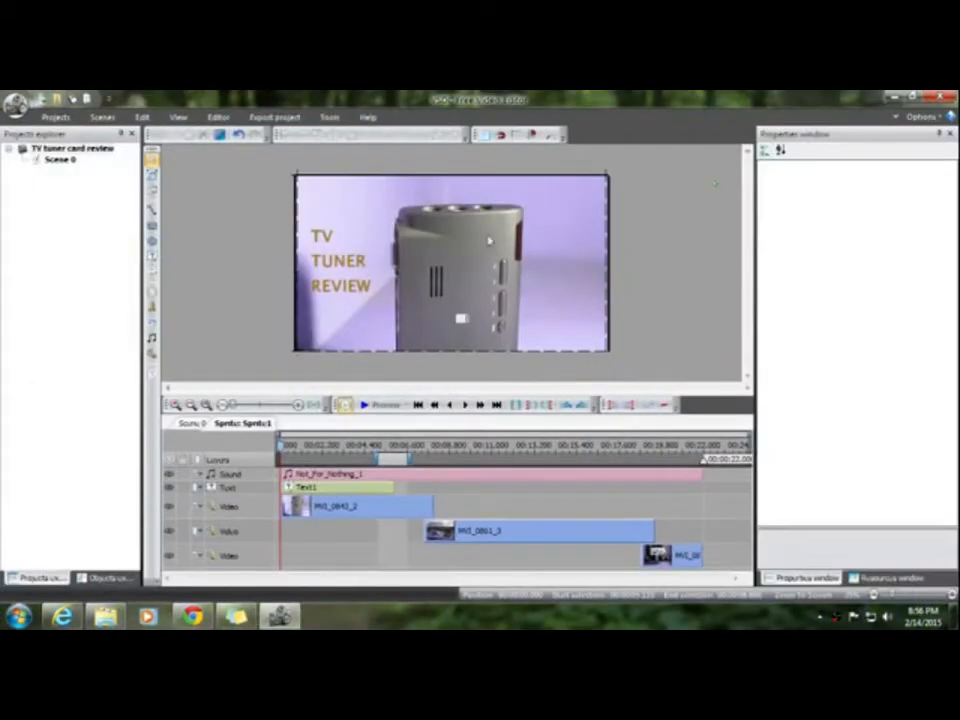
Try shifting the MVI_0843 video sideways in the frame and move it back to its original place.
{"action": "left_click_drag", "start_coordinate": [470, 249], "coordinate": [532, 246]}
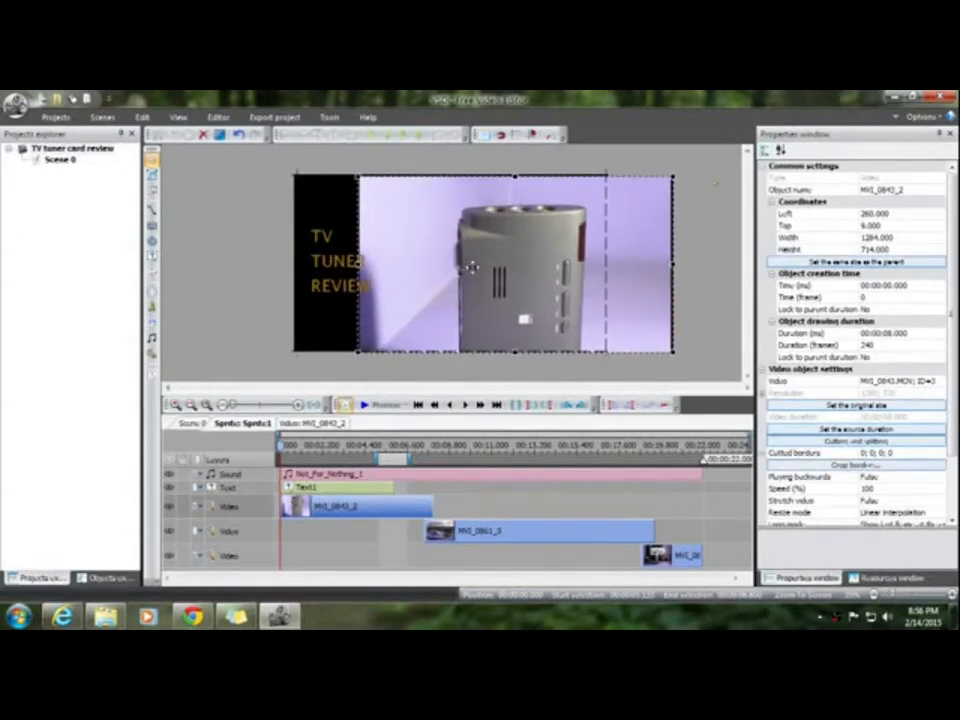
{"action": "left_click_drag", "start_coordinate": [472, 265], "coordinate": [476, 266]}
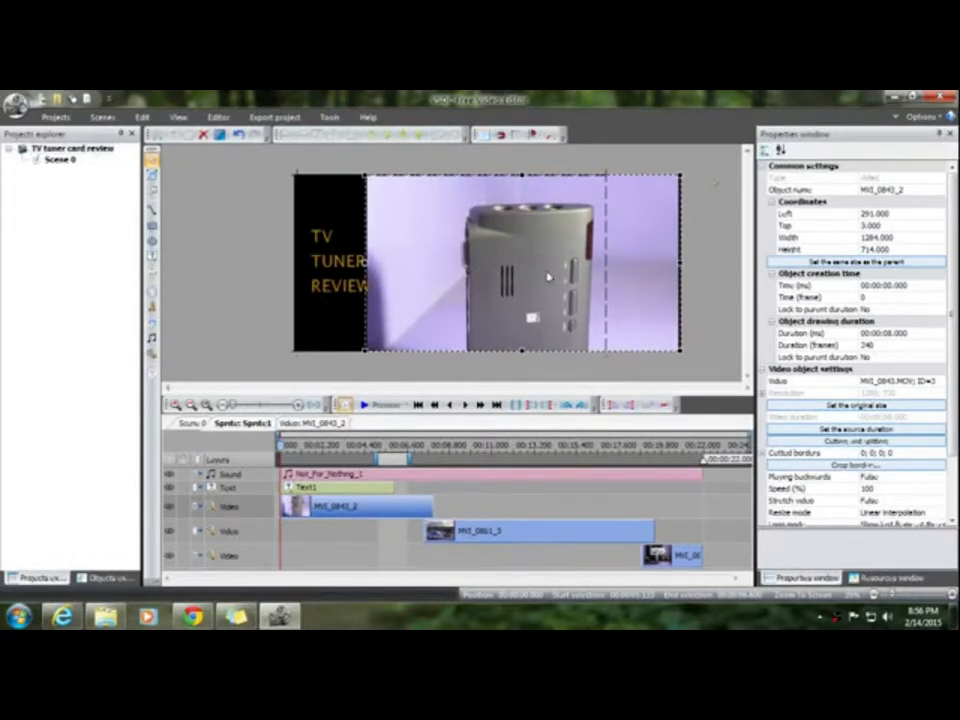
{"action": "left_click_drag", "start_coordinate": [548, 277], "coordinate": [476, 270]}
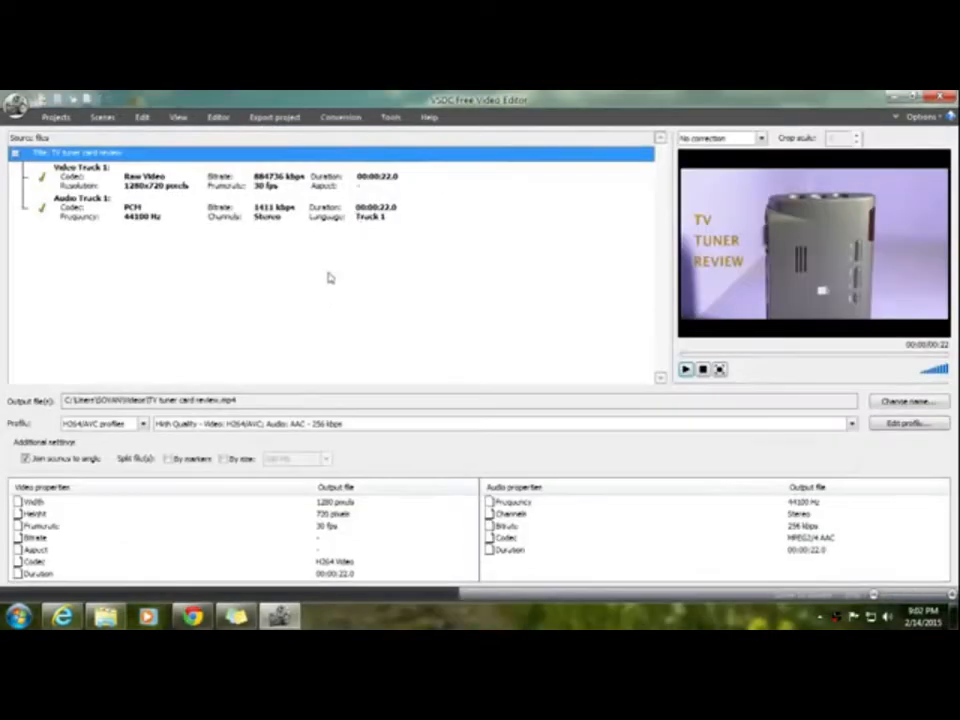
Choose Web as the target device and MP4 as the output video format for the project export.
{"action": "left_click", "coordinate": [281, 119]}
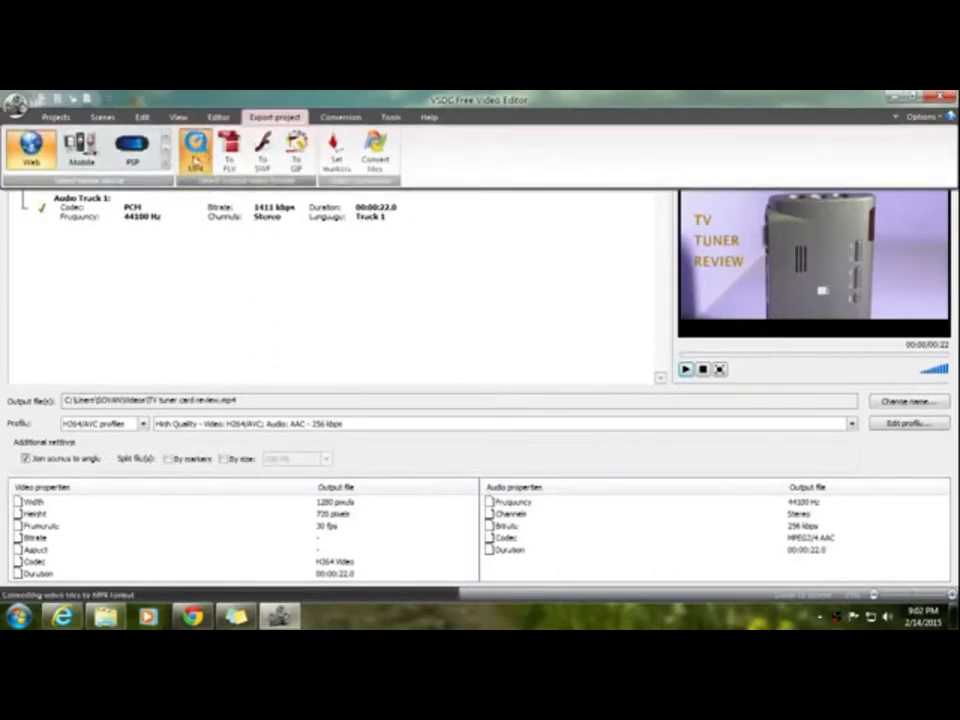
{"action": "left_click", "coordinate": [165, 168]}
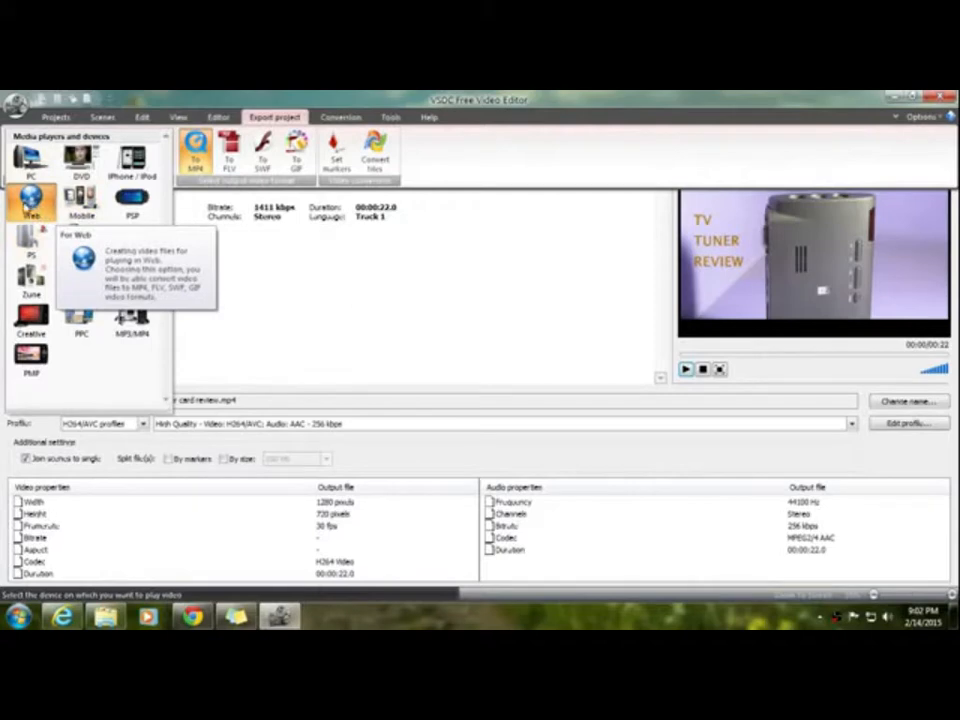
{"action": "left_click", "coordinate": [32, 205]}
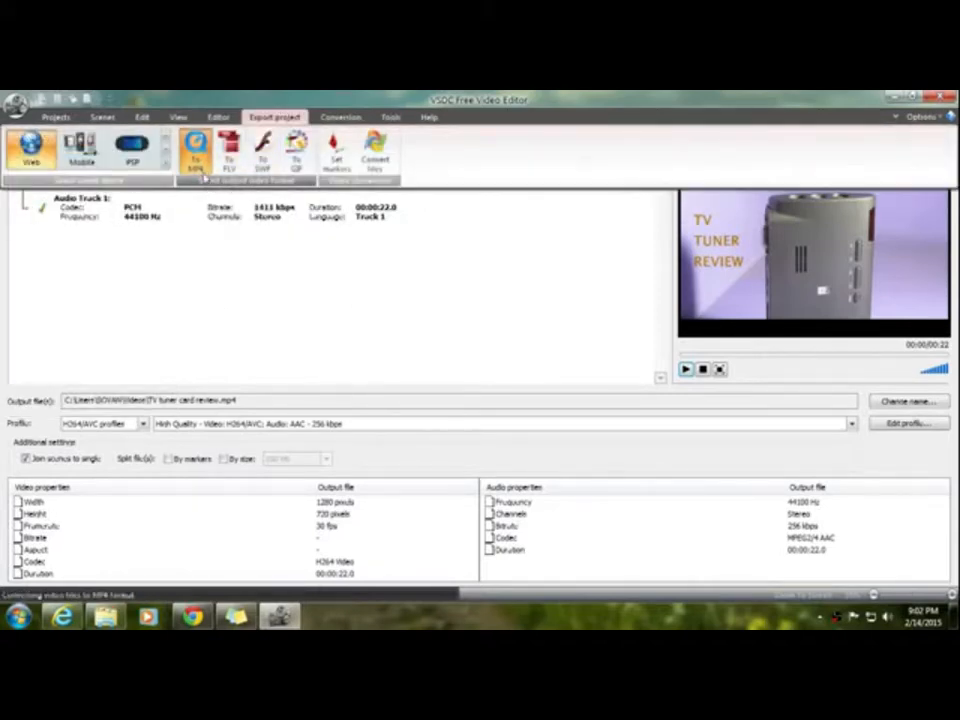
{"action": "left_click", "coordinate": [196, 150]}
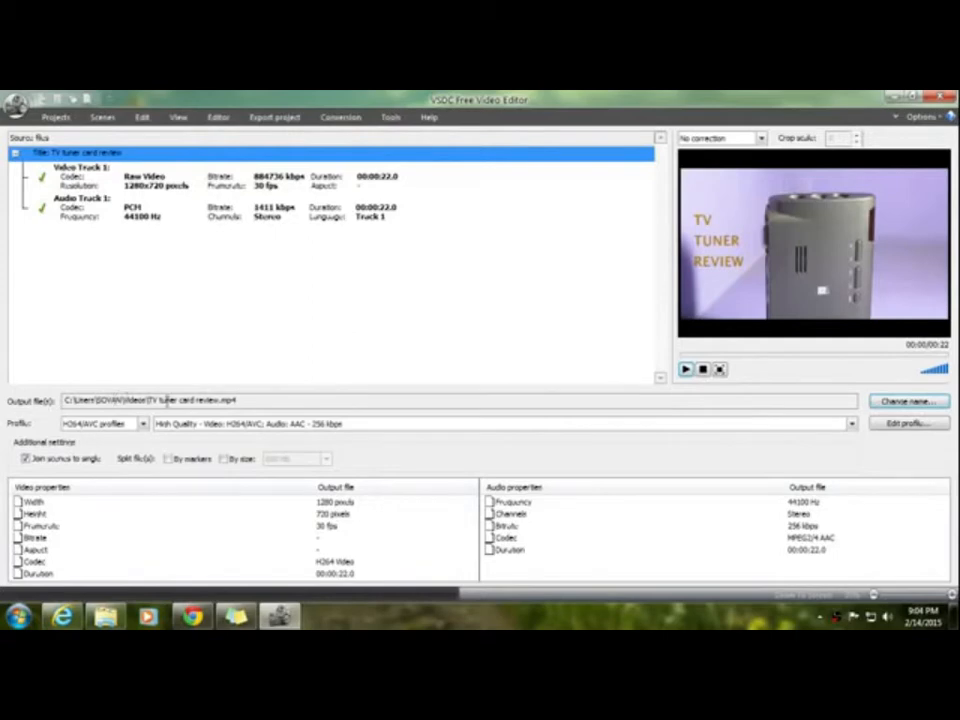
Set the output file's location to the Desktop with the file name TV tuner card review.
{"action": "left_click", "coordinate": [885, 400]}
{"action": "left_click", "coordinate": [306, 290]}
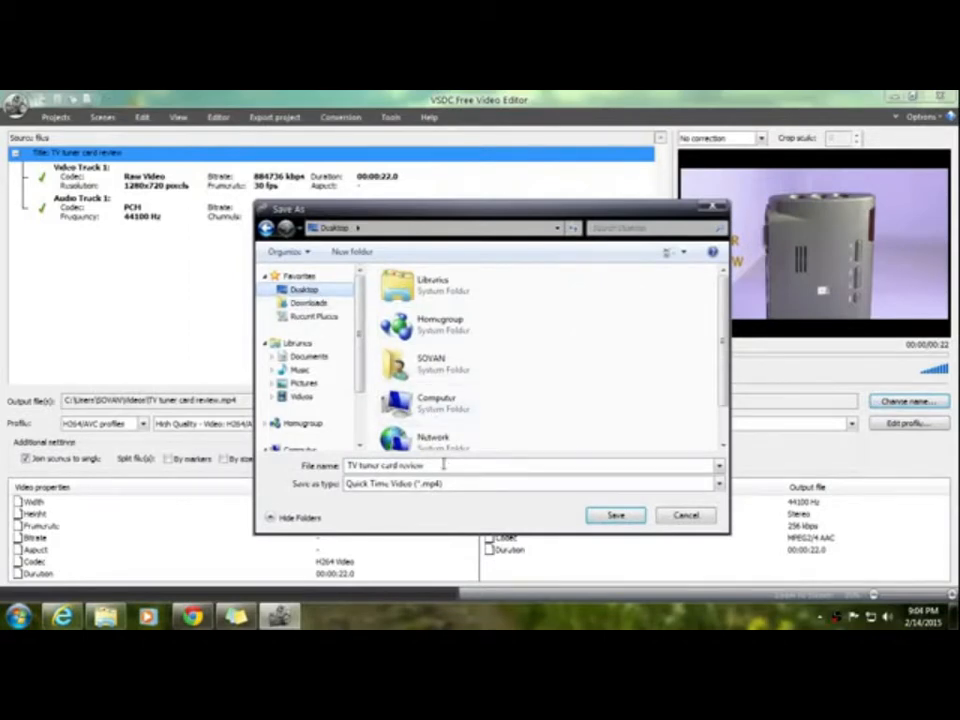
{"action": "left_click", "coordinate": [604, 515]}
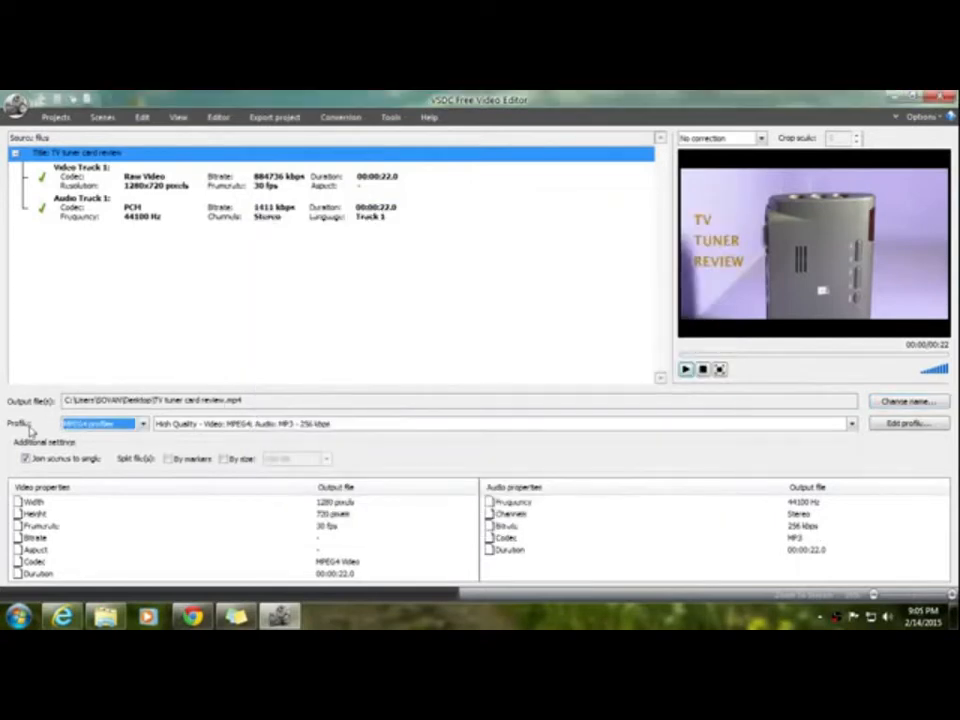
Select the H264/AVC profiles with the High Quality preset using AAC audio at 256 kbps.
{"action": "left_click", "coordinate": [108, 427]}
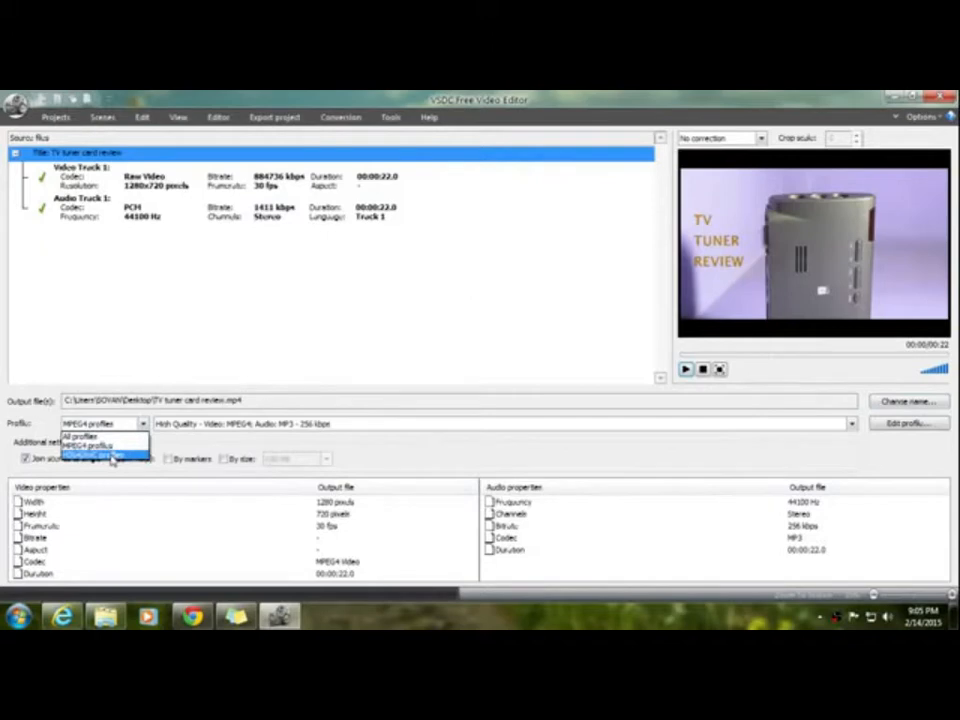
{"action": "left_click", "coordinate": [108, 456]}
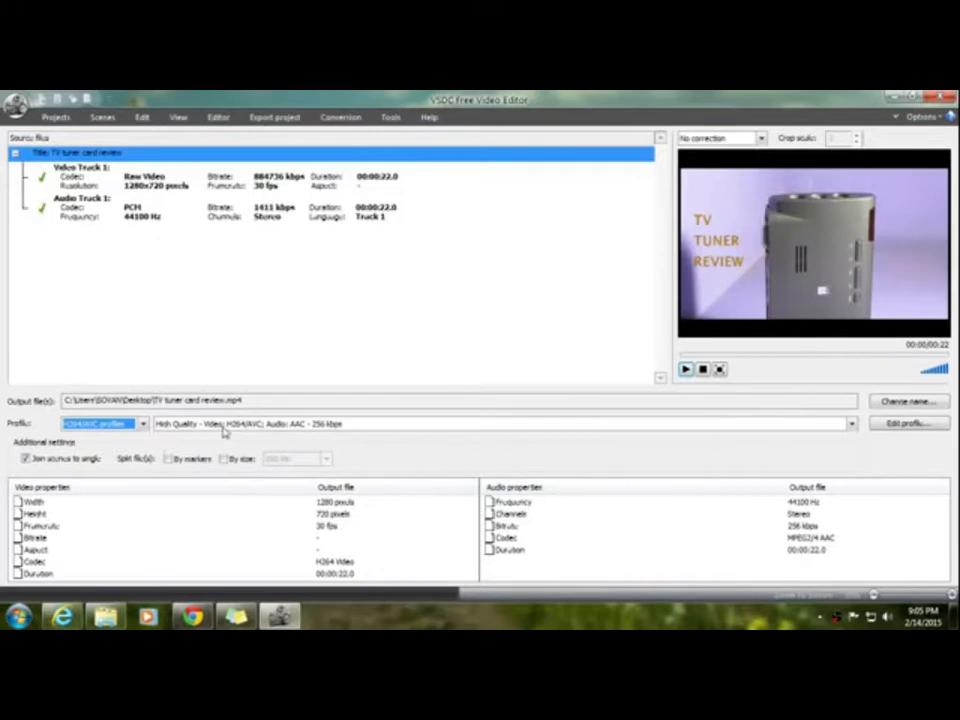
{"action": "left_click", "coordinate": [225, 430]}
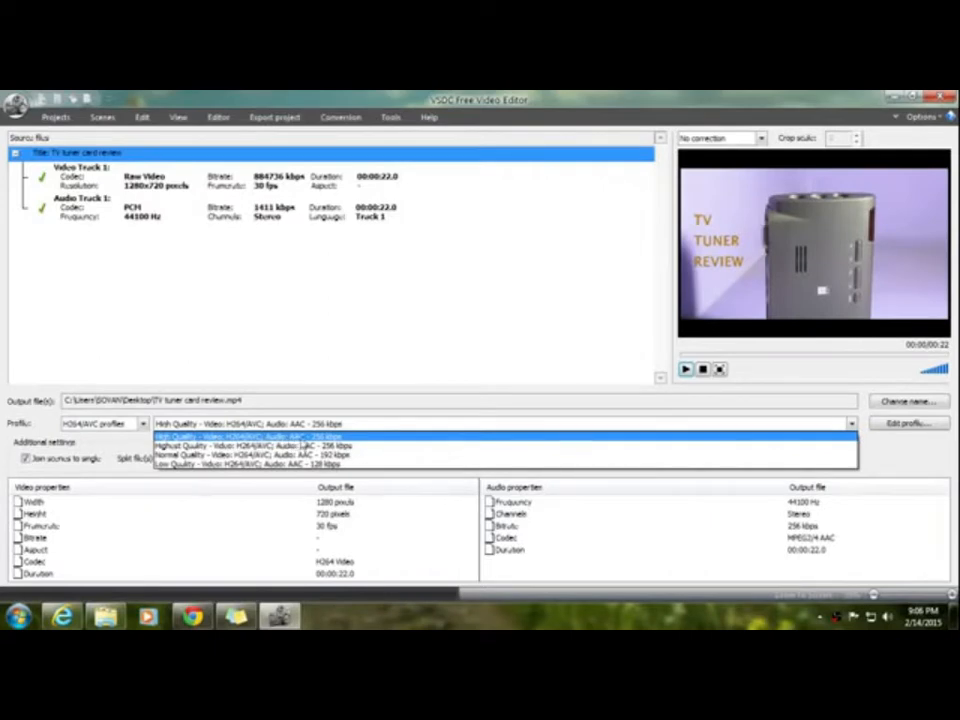
{"action": "left_click", "coordinate": [347, 445]}
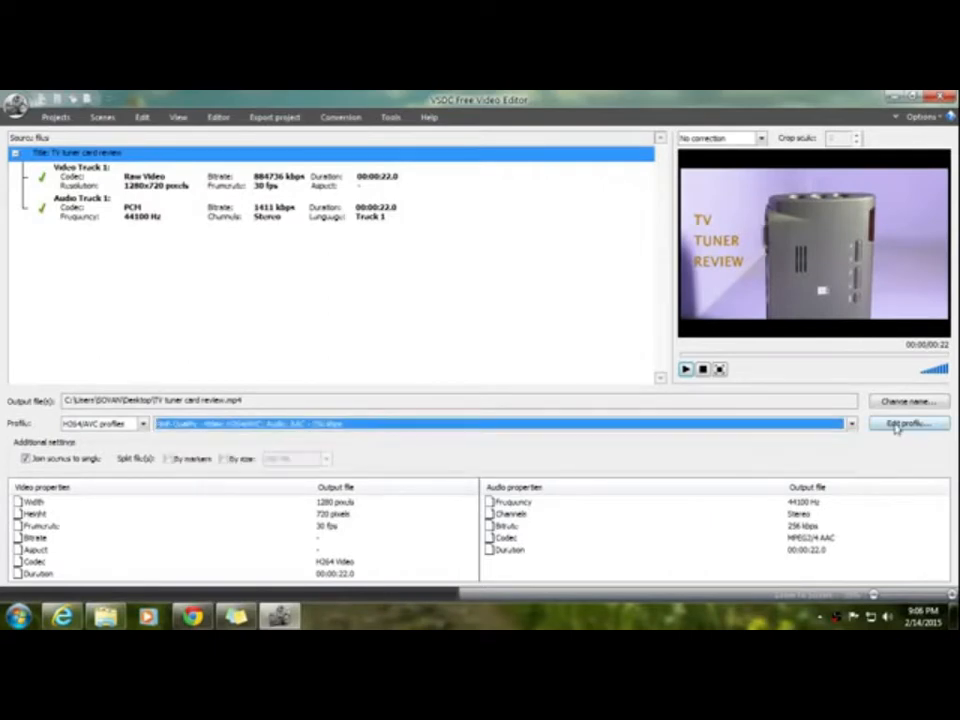
Examine the MP4 profile editor's settings, and review the output file's video size, frame rate, codec and audio frequency.
{"action": "left_click", "coordinate": [904, 423]}
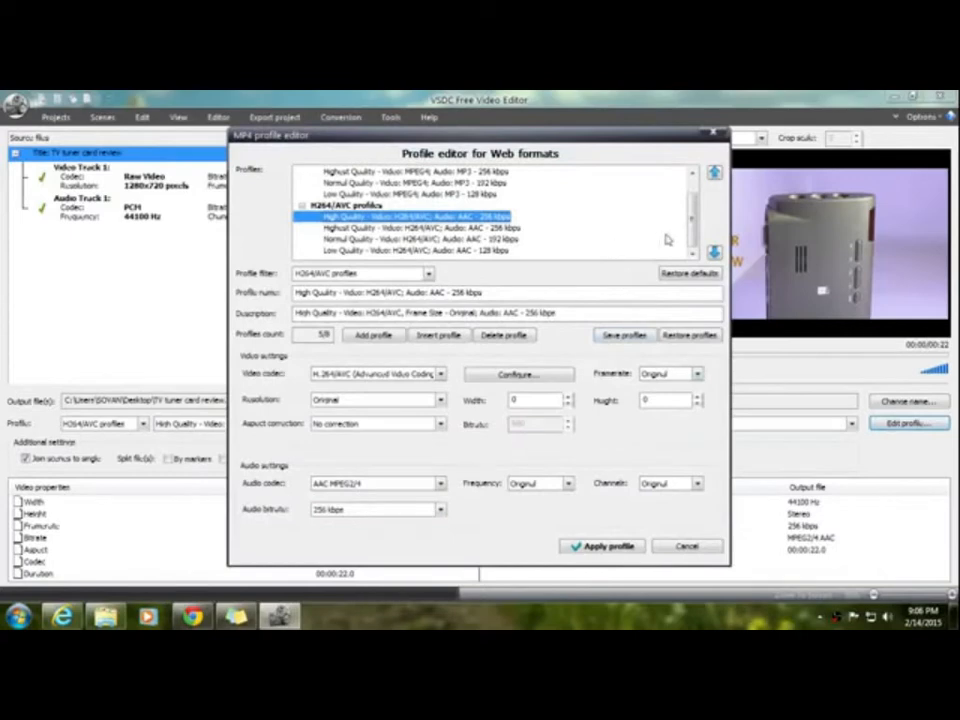
{"action": "mouse_move", "coordinate": [689, 225]}
{"action": "left_mouse_down"}
{"action": "mouse_move", "coordinate": [690, 197]}
{"action": "mouse_move", "coordinate": [691, 228]}
{"action": "left_mouse_up"}
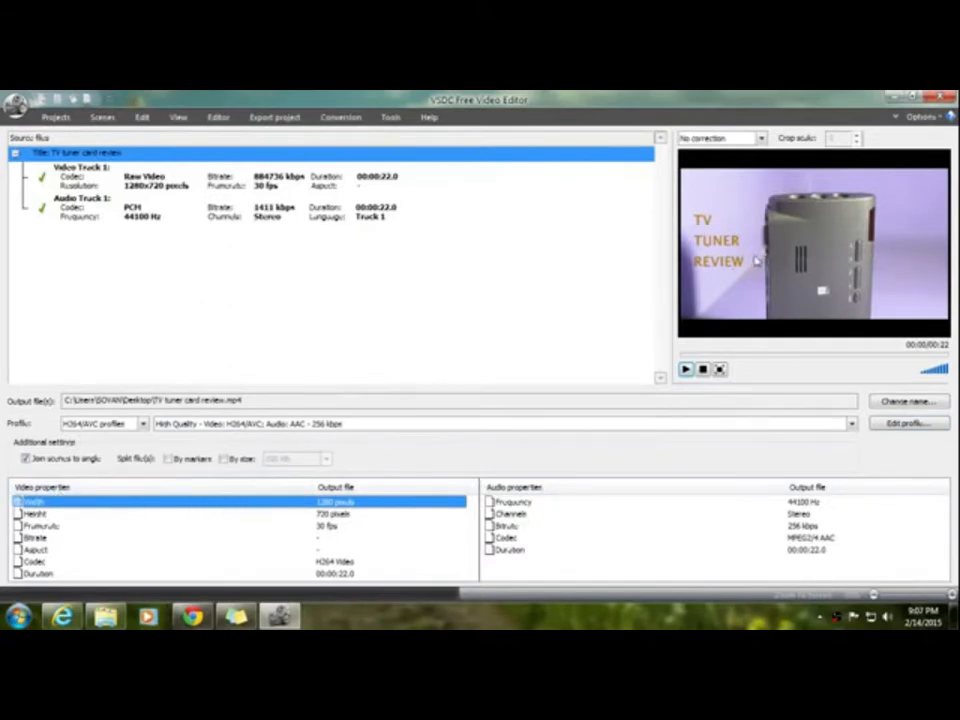
{"action": "left_click", "coordinate": [358, 515]}
{"action": "left_click", "coordinate": [340, 515]}
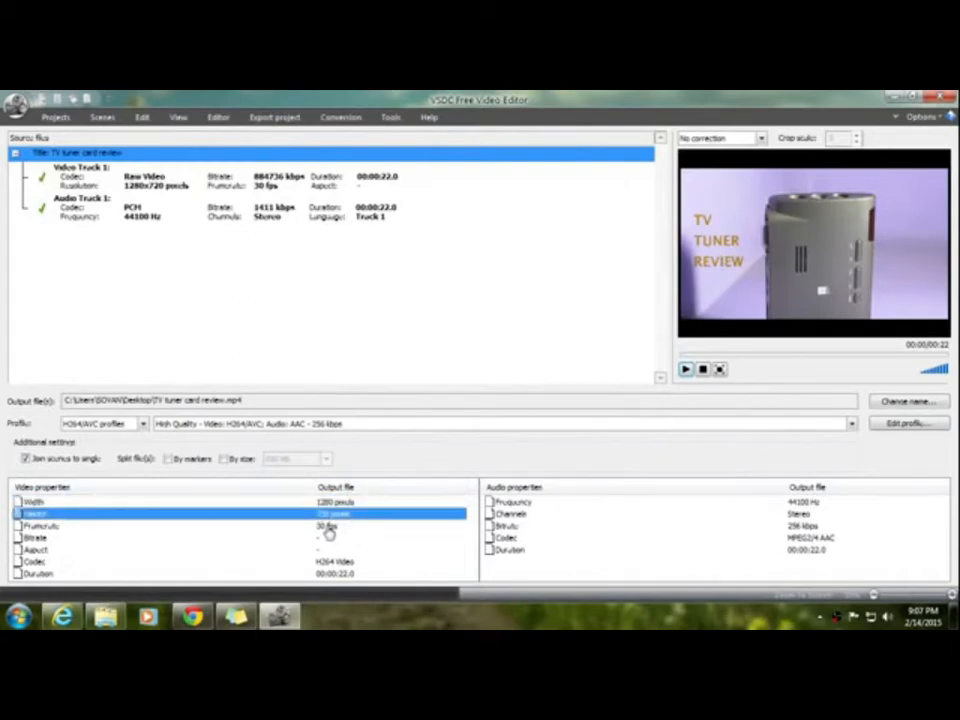
{"action": "left_click", "coordinate": [330, 527]}
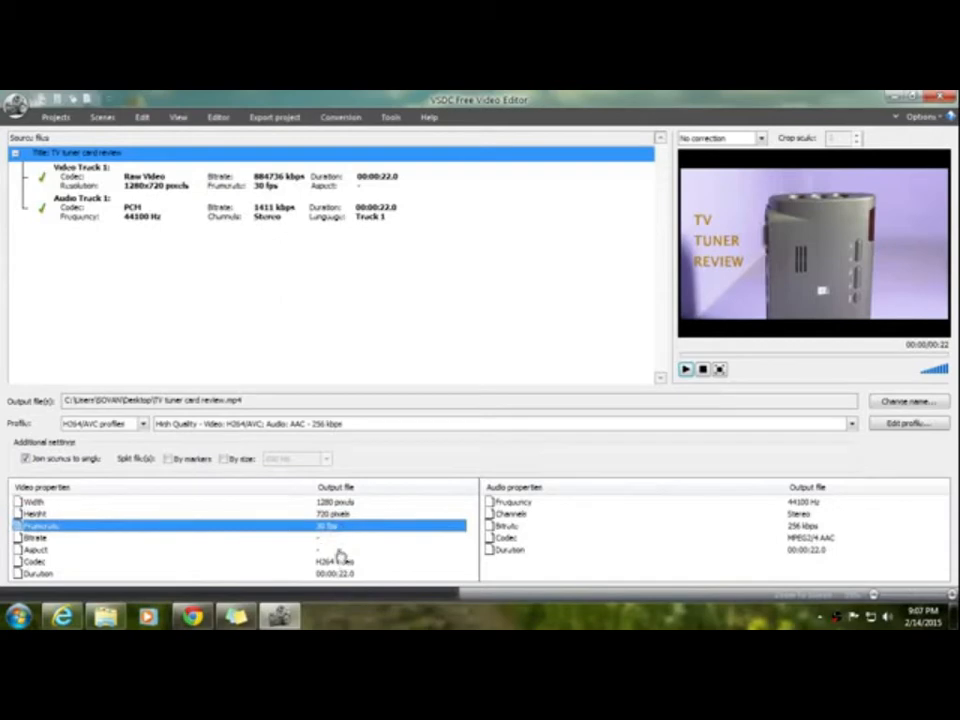
{"action": "left_click", "coordinate": [245, 562]}
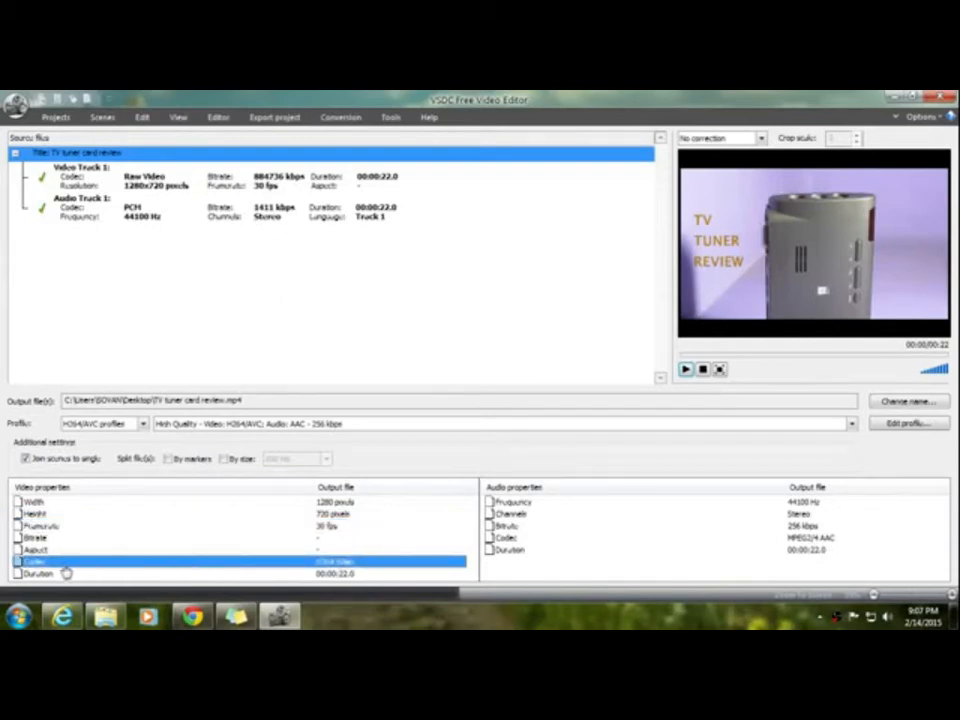
{"action": "left_click", "coordinate": [614, 503]}
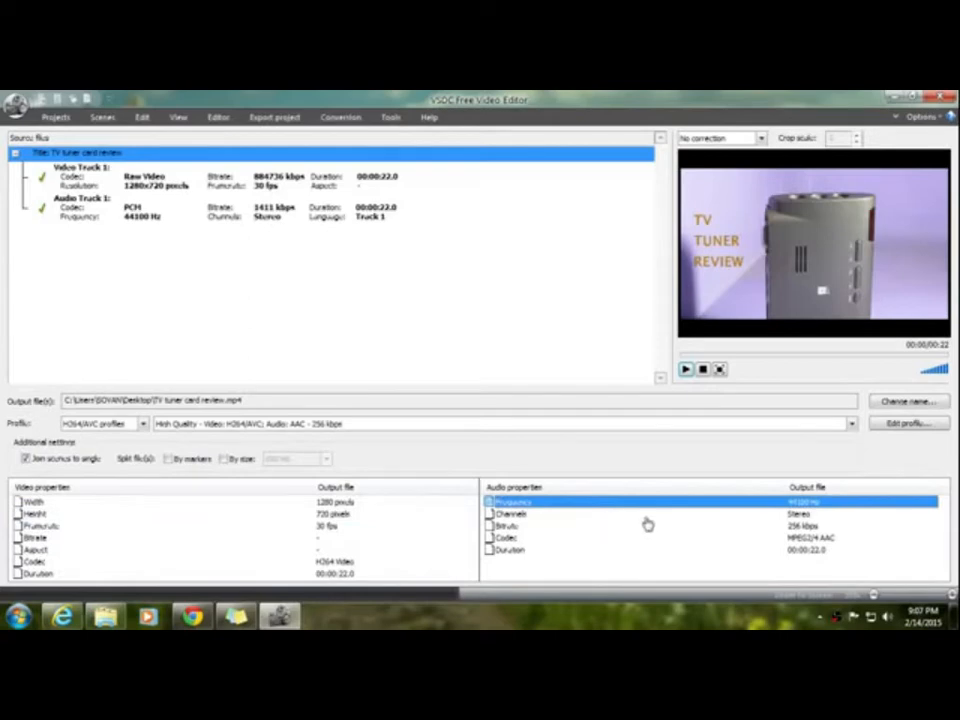
{"action": "left_click", "coordinate": [607, 306]}
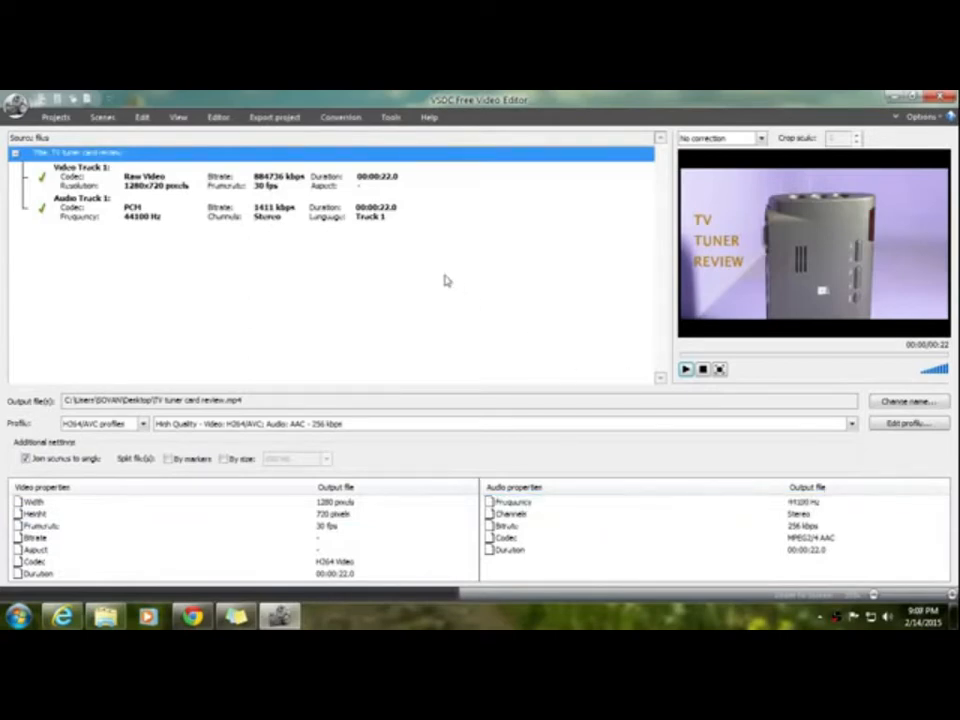
Convert the project into the output video file and dismiss the notice once the conversion ends.
{"action": "left_click", "coordinate": [286, 121]}
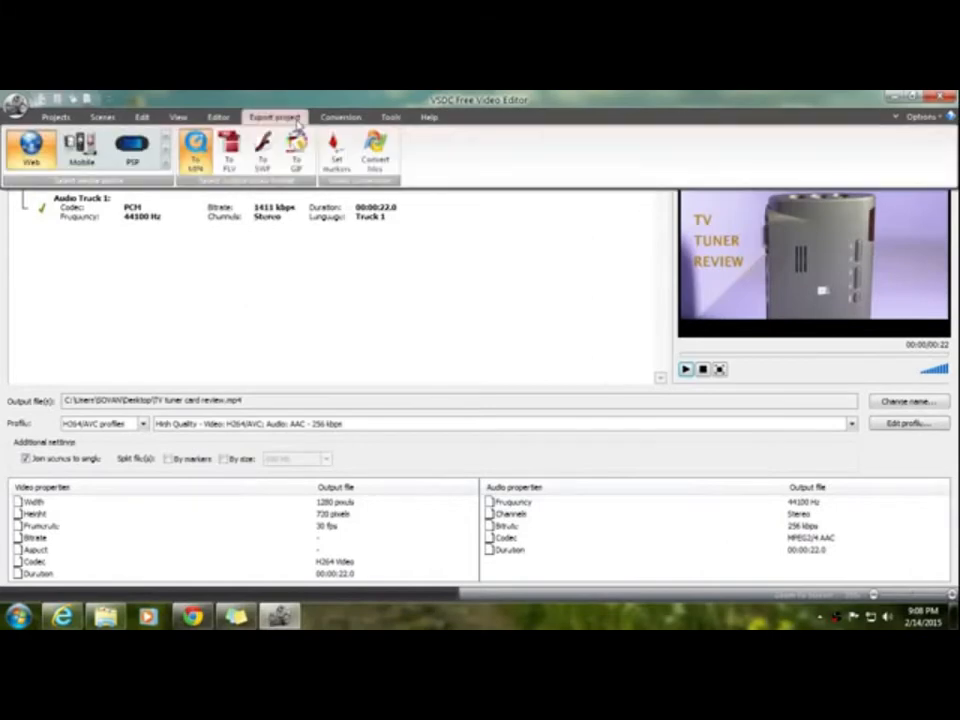
{"action": "left_click", "coordinate": [377, 160]}
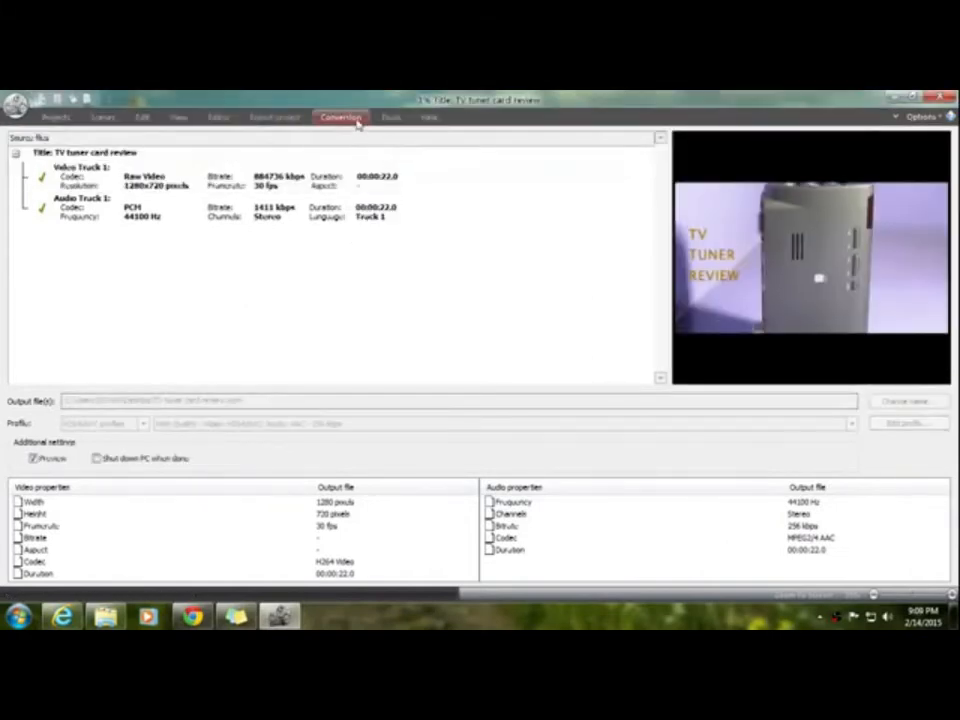
{"action": "left_click", "coordinate": [357, 120]}
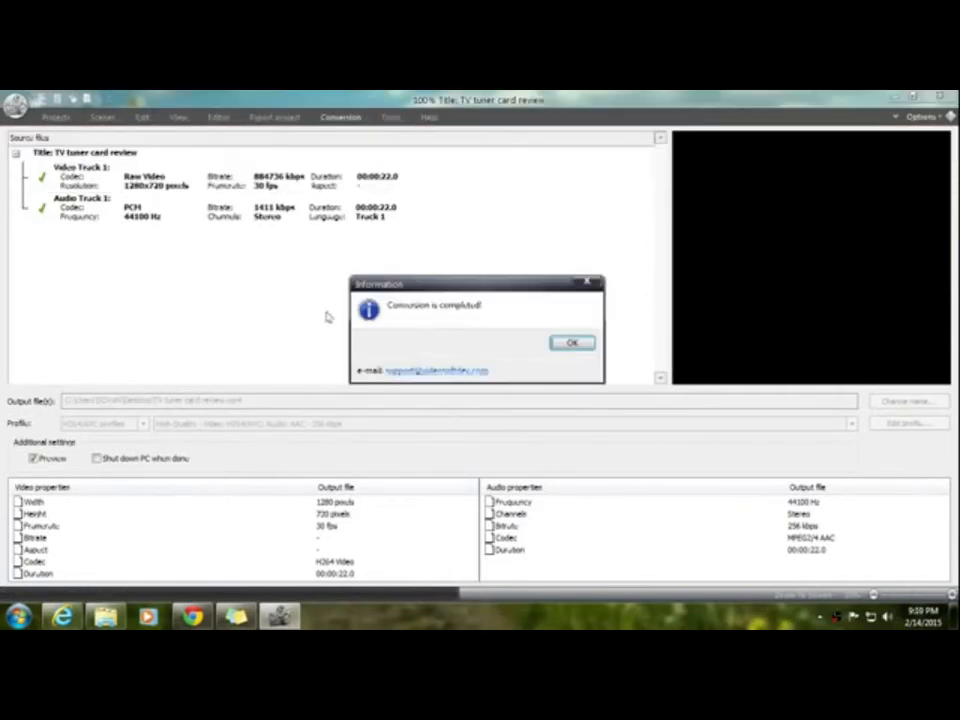
{"action": "left_click_drag", "start_coordinate": [442, 290], "coordinate": [436, 273]}
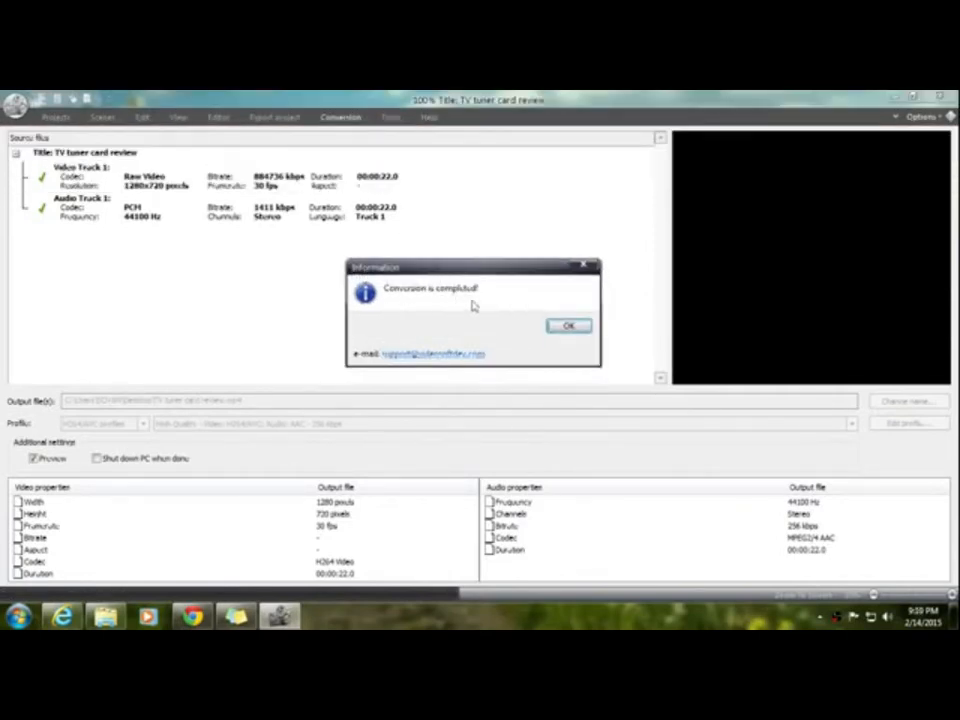
{"action": "left_click", "coordinate": [566, 327]}
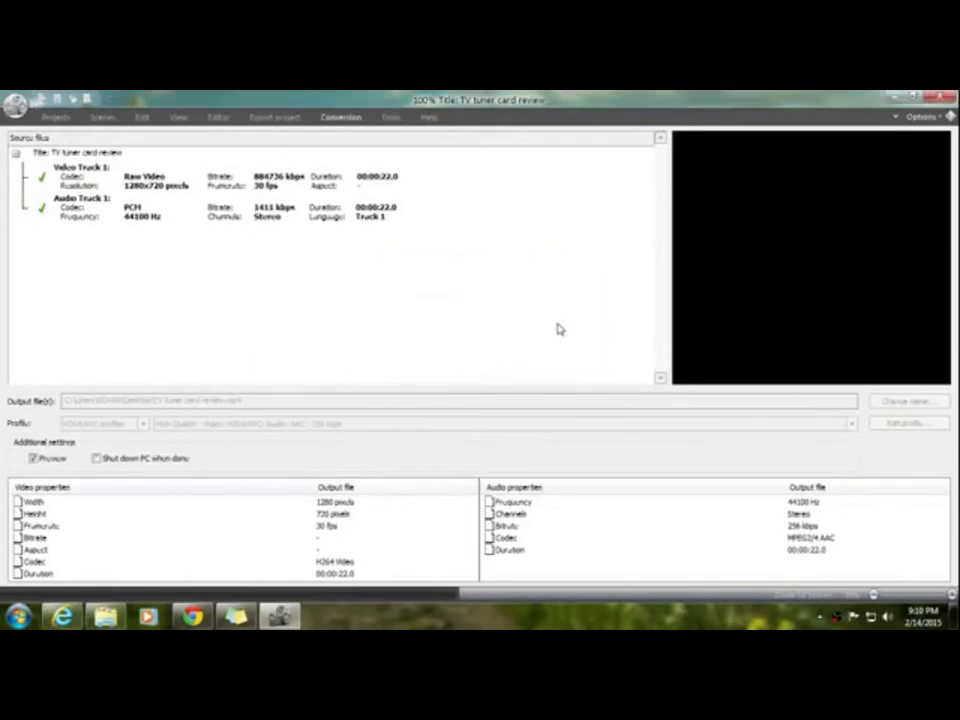
Select the exported TV tuner card review video file on the desktop.
{"action": "left_click_drag", "start_coordinate": [444, 289], "coordinate": [281, 518]}
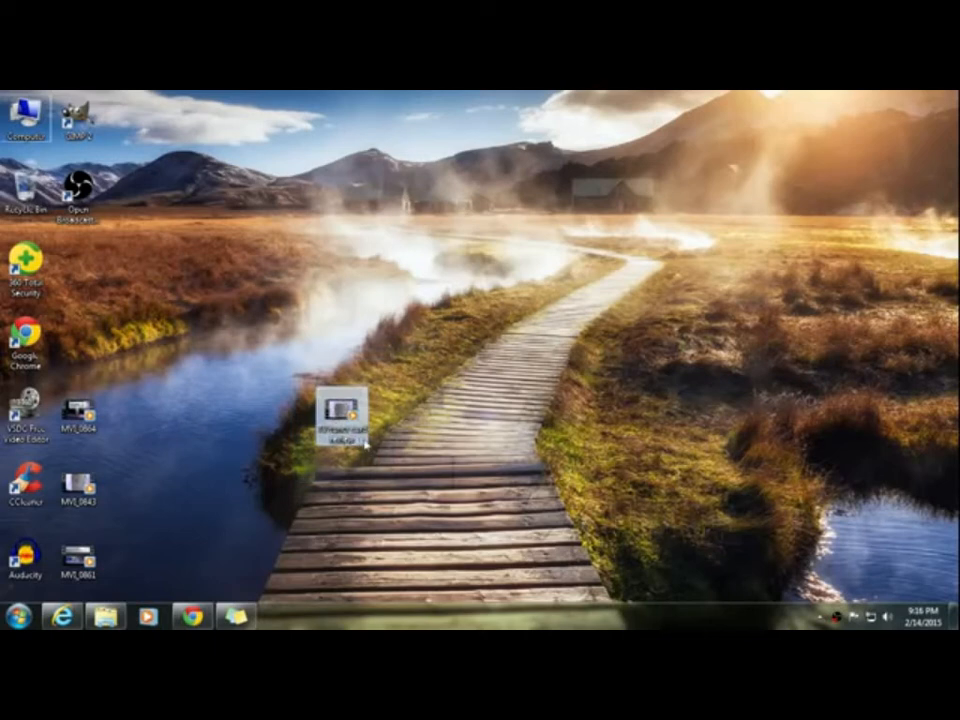
{"action": "mouse_move", "coordinate": [362, 440]}
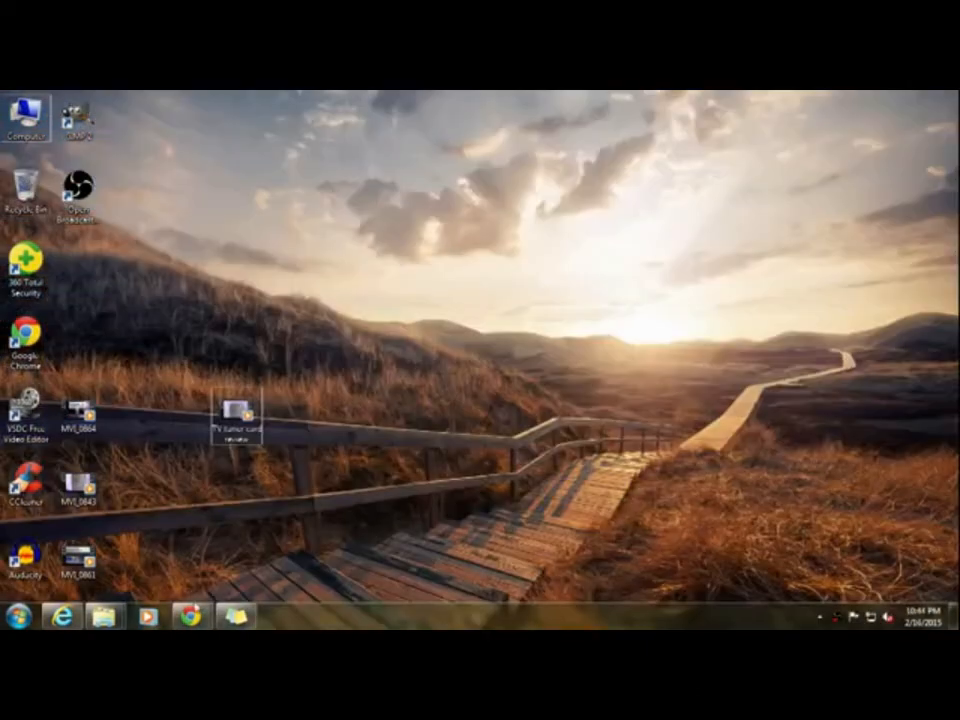
Switch to the Chrome window showing the YouTube channel and open the video upload page.
{"action": "mouse_move", "coordinate": [191, 615]}
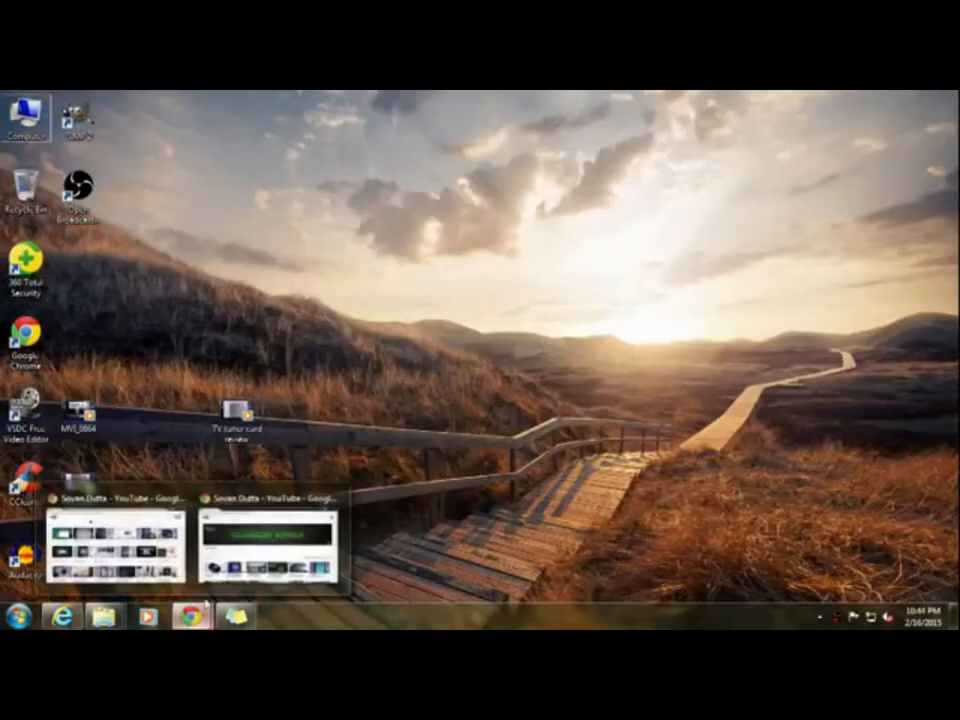
{"action": "left_click", "coordinate": [264, 556]}
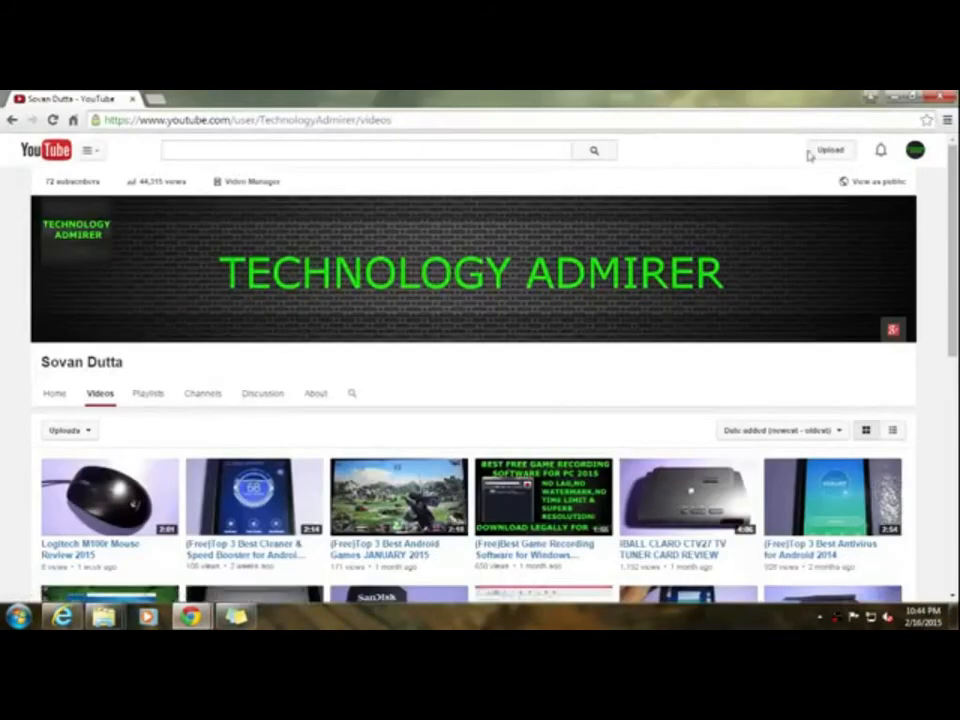
{"action": "left_click", "coordinate": [829, 151]}
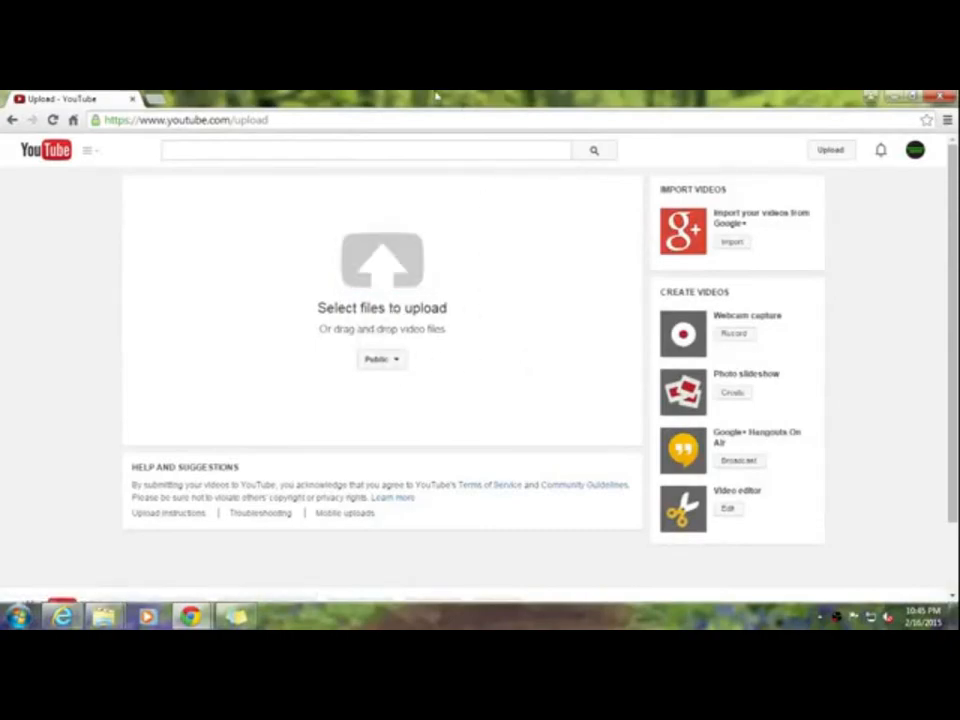
Make the browser window smaller to uncover the desktop and drop the TV tuner card review video onto YouTube's upload area.
{"action": "left_click_drag", "start_coordinate": [436, 96], "coordinate": [600, 200]}
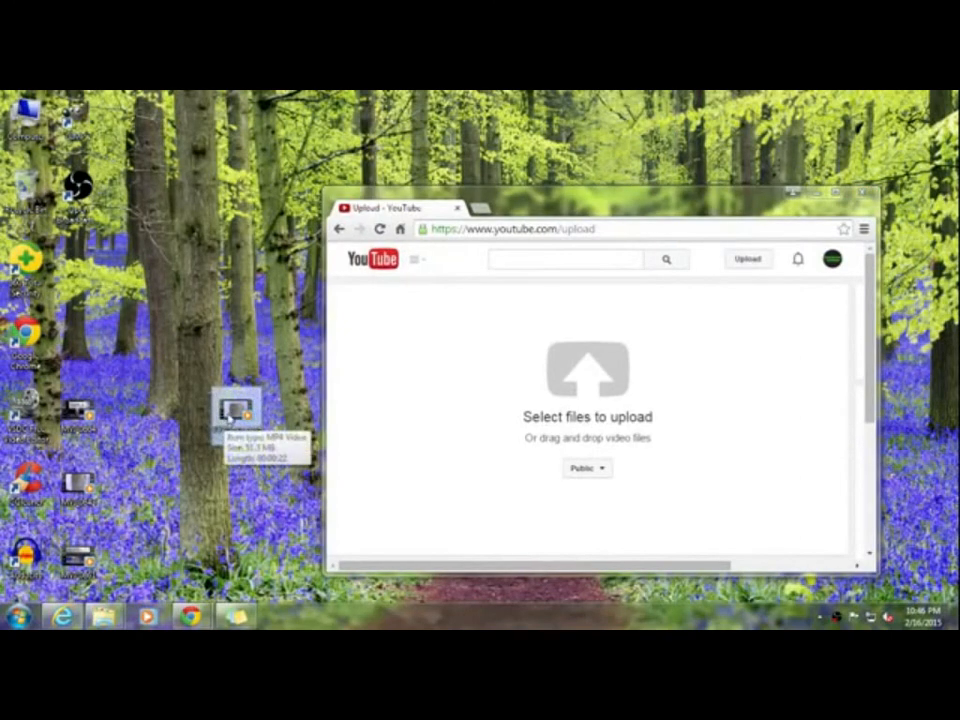
{"action": "left_click_drag", "start_coordinate": [229, 421], "coordinate": [345, 429]}
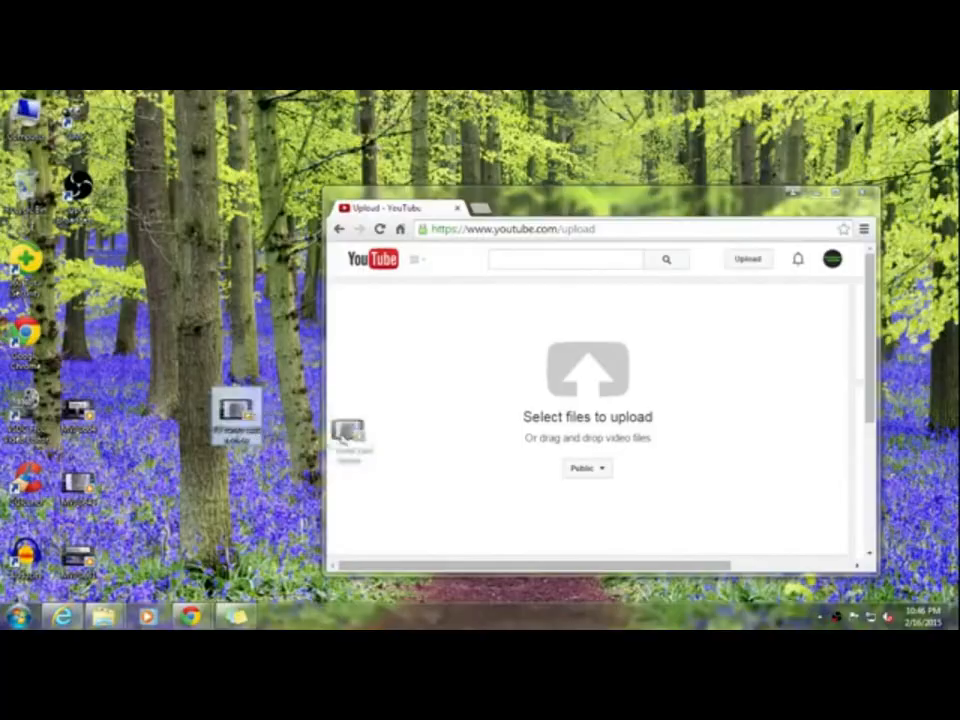